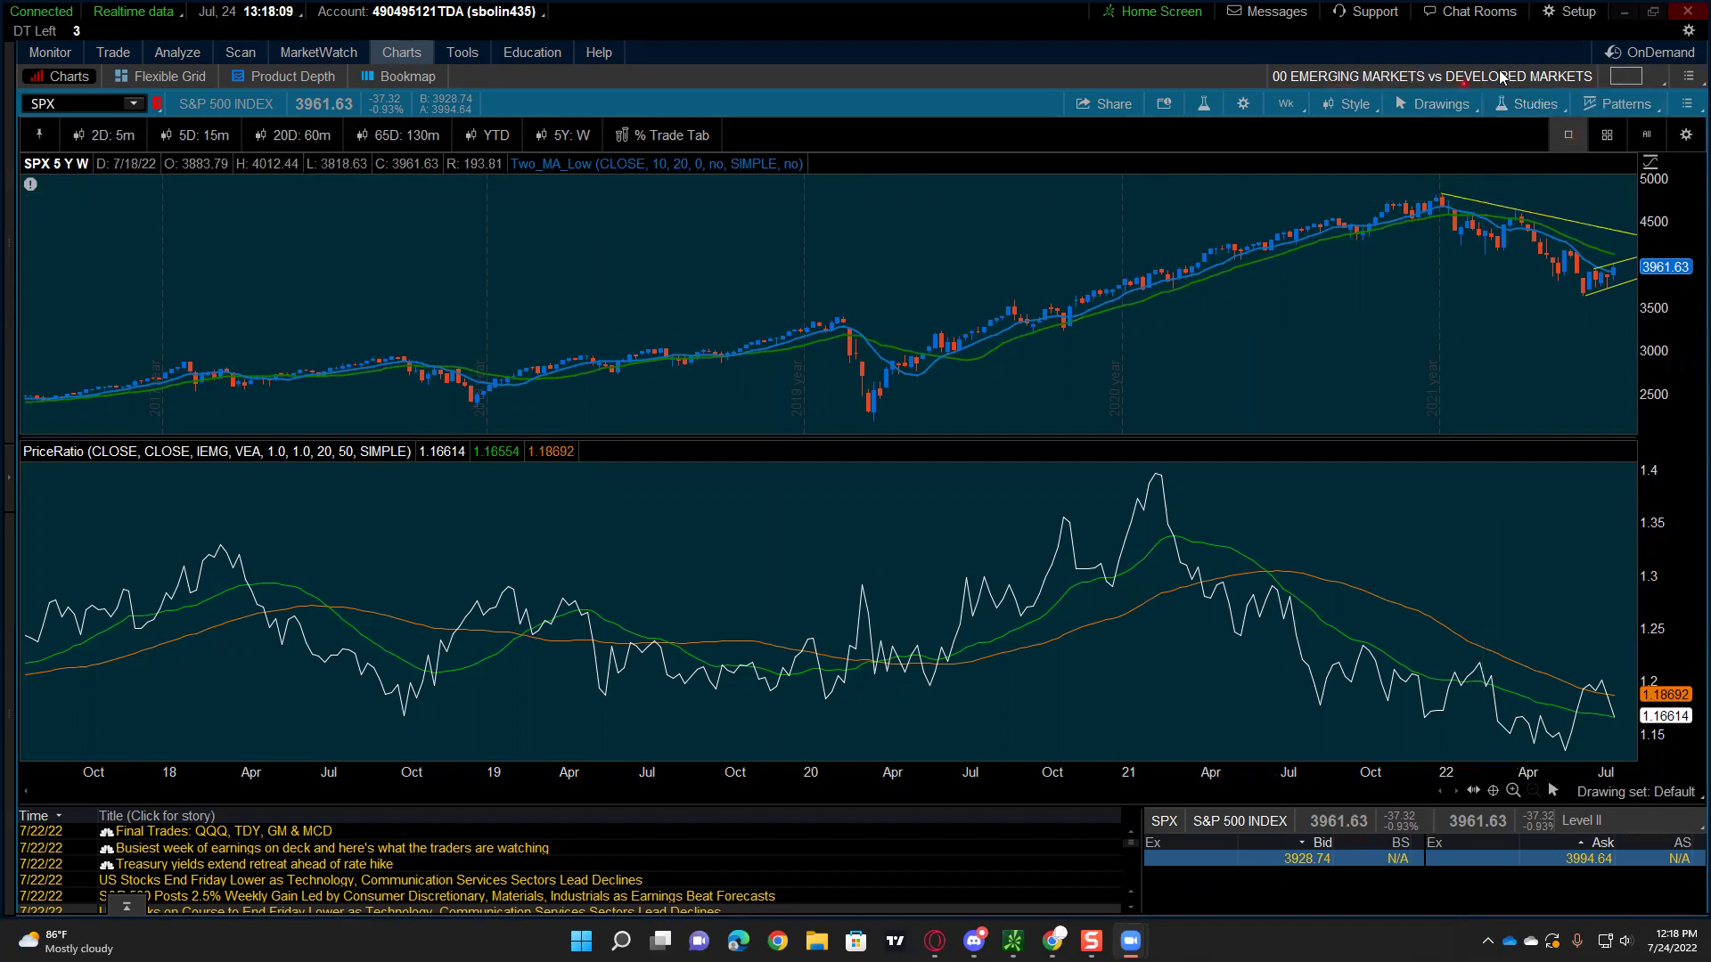
Step: Load the '! 5m | Daily' grid: AAPL 5-day 15-minute chart beside a 3-month daily chart
click(1638, 77)
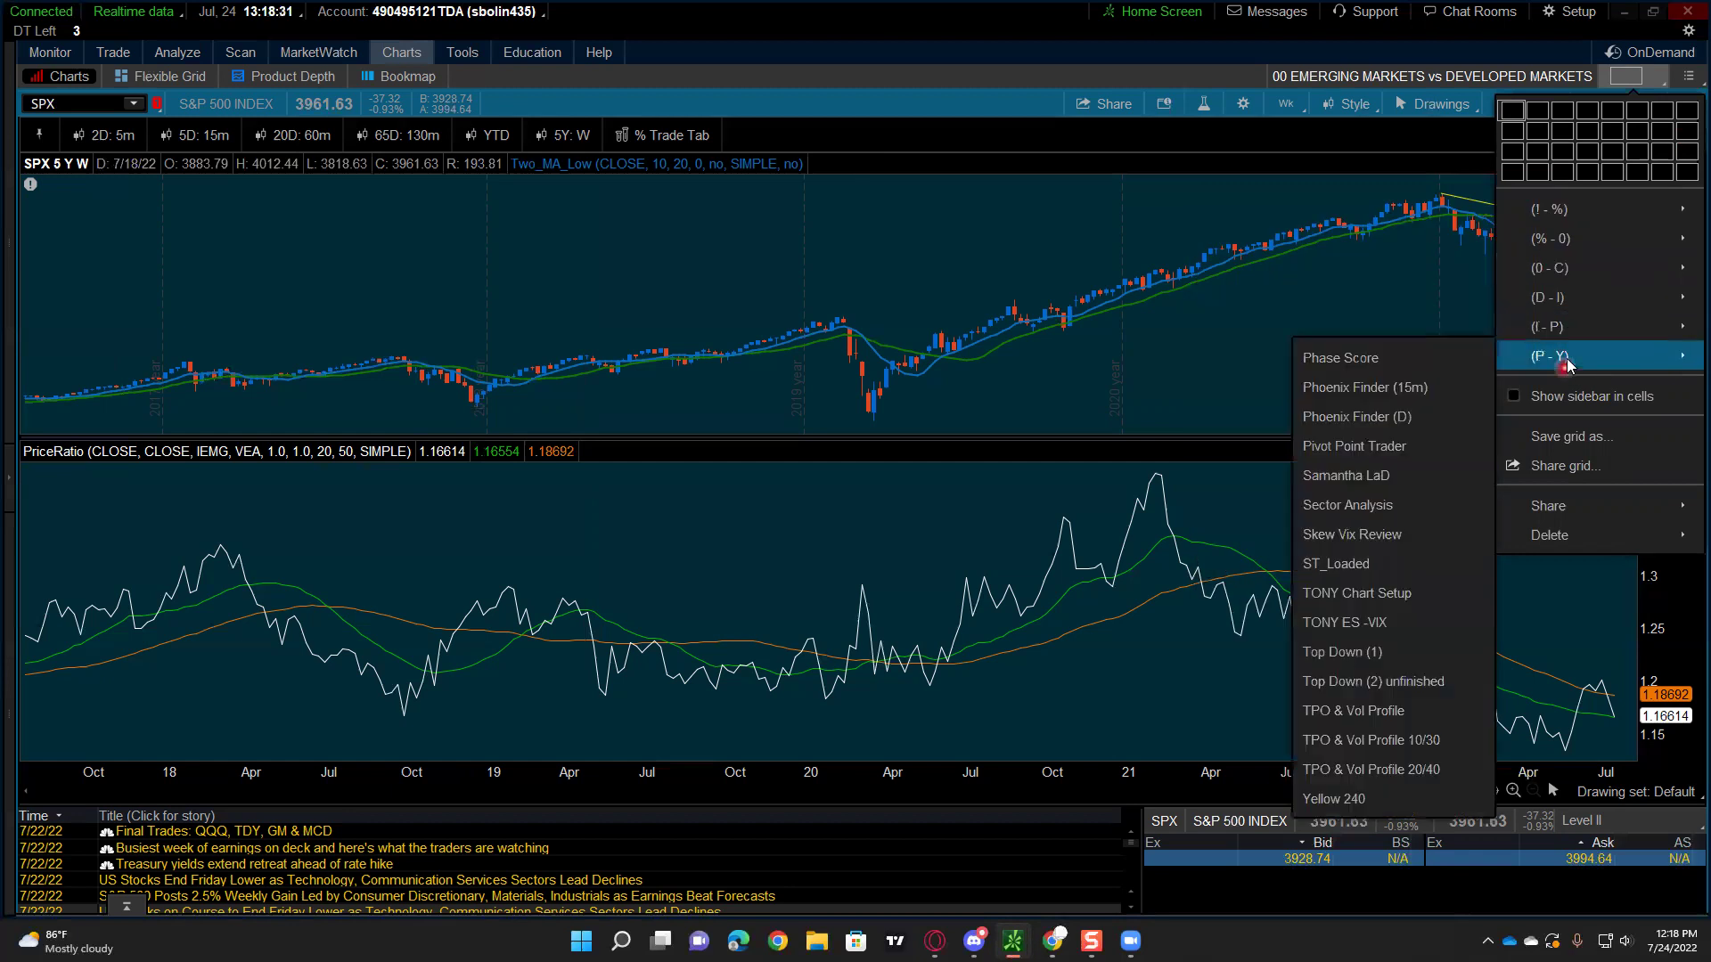
mouse_move(1573, 216)
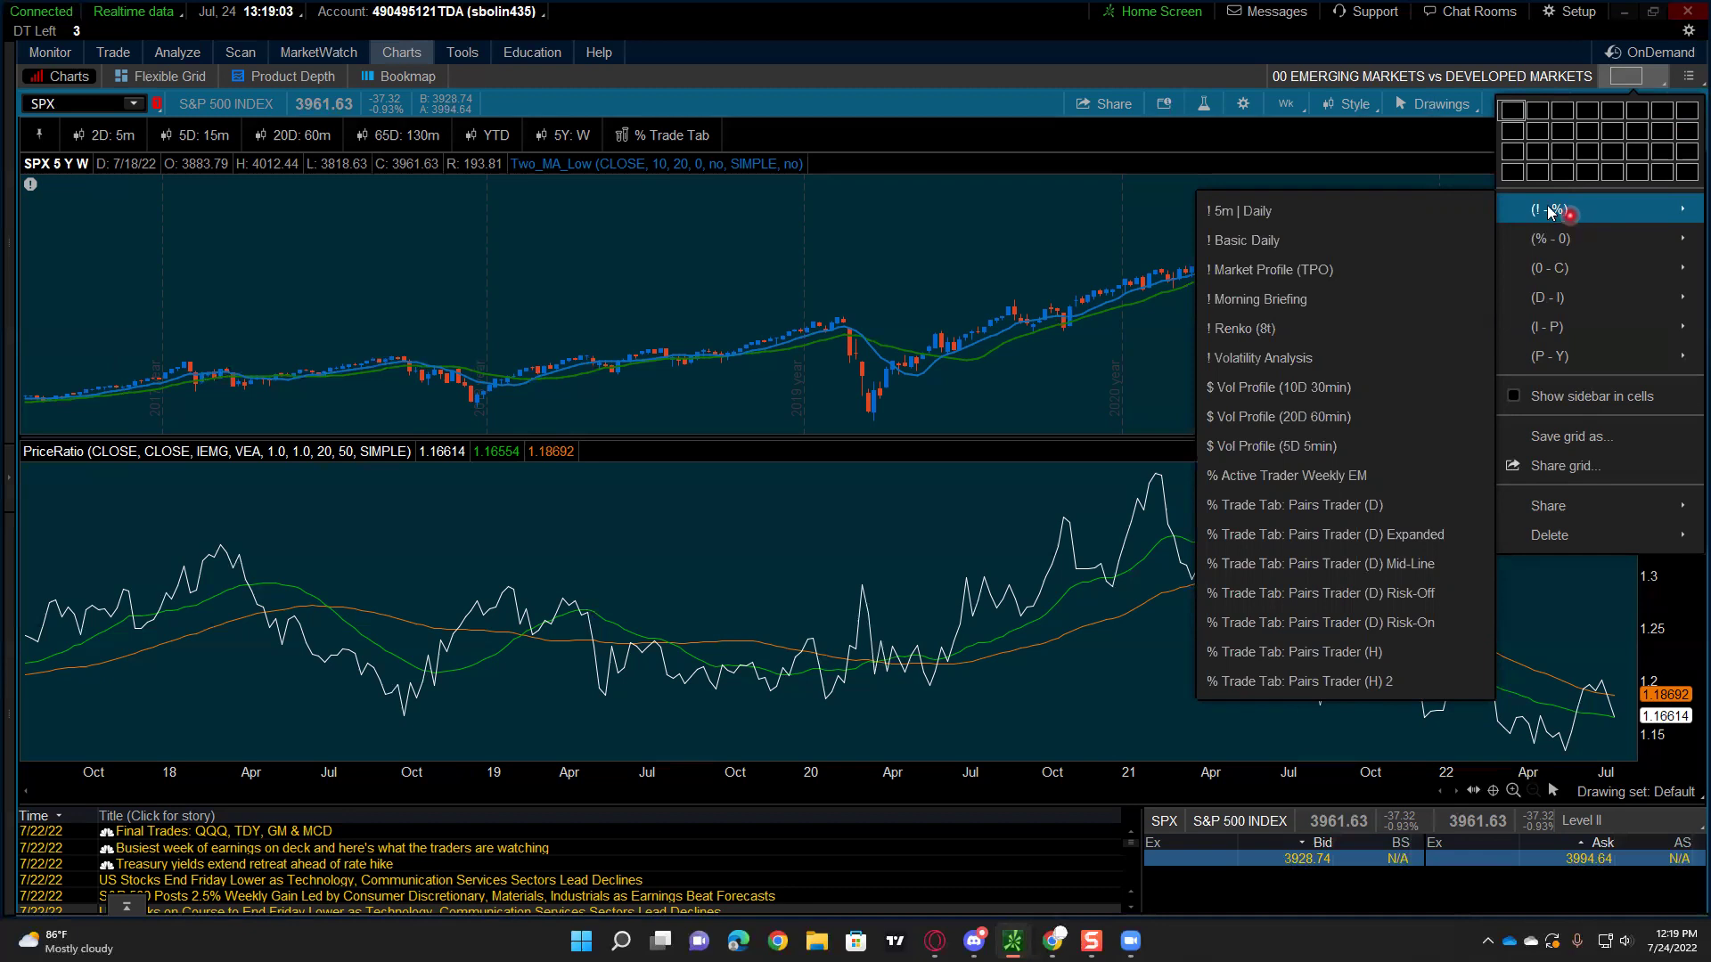
click(1429, 214)
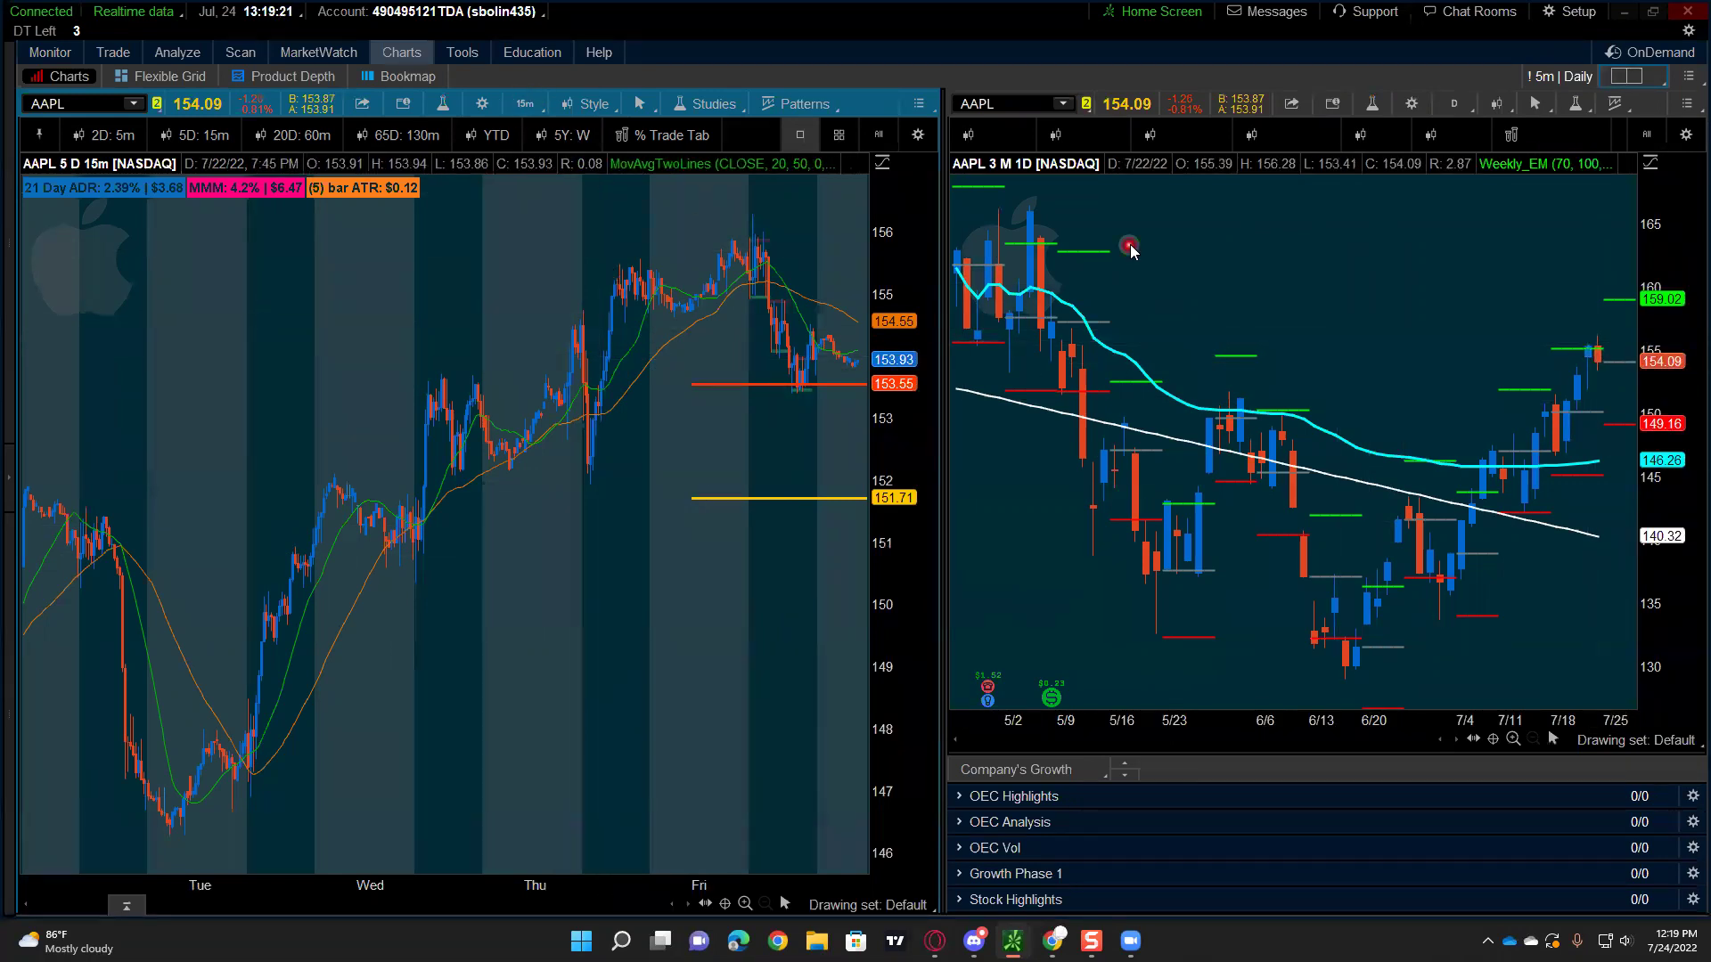
Step: Bring up the grid layout menu listing cell arrangements and save, share and delete options
click(1462, 106)
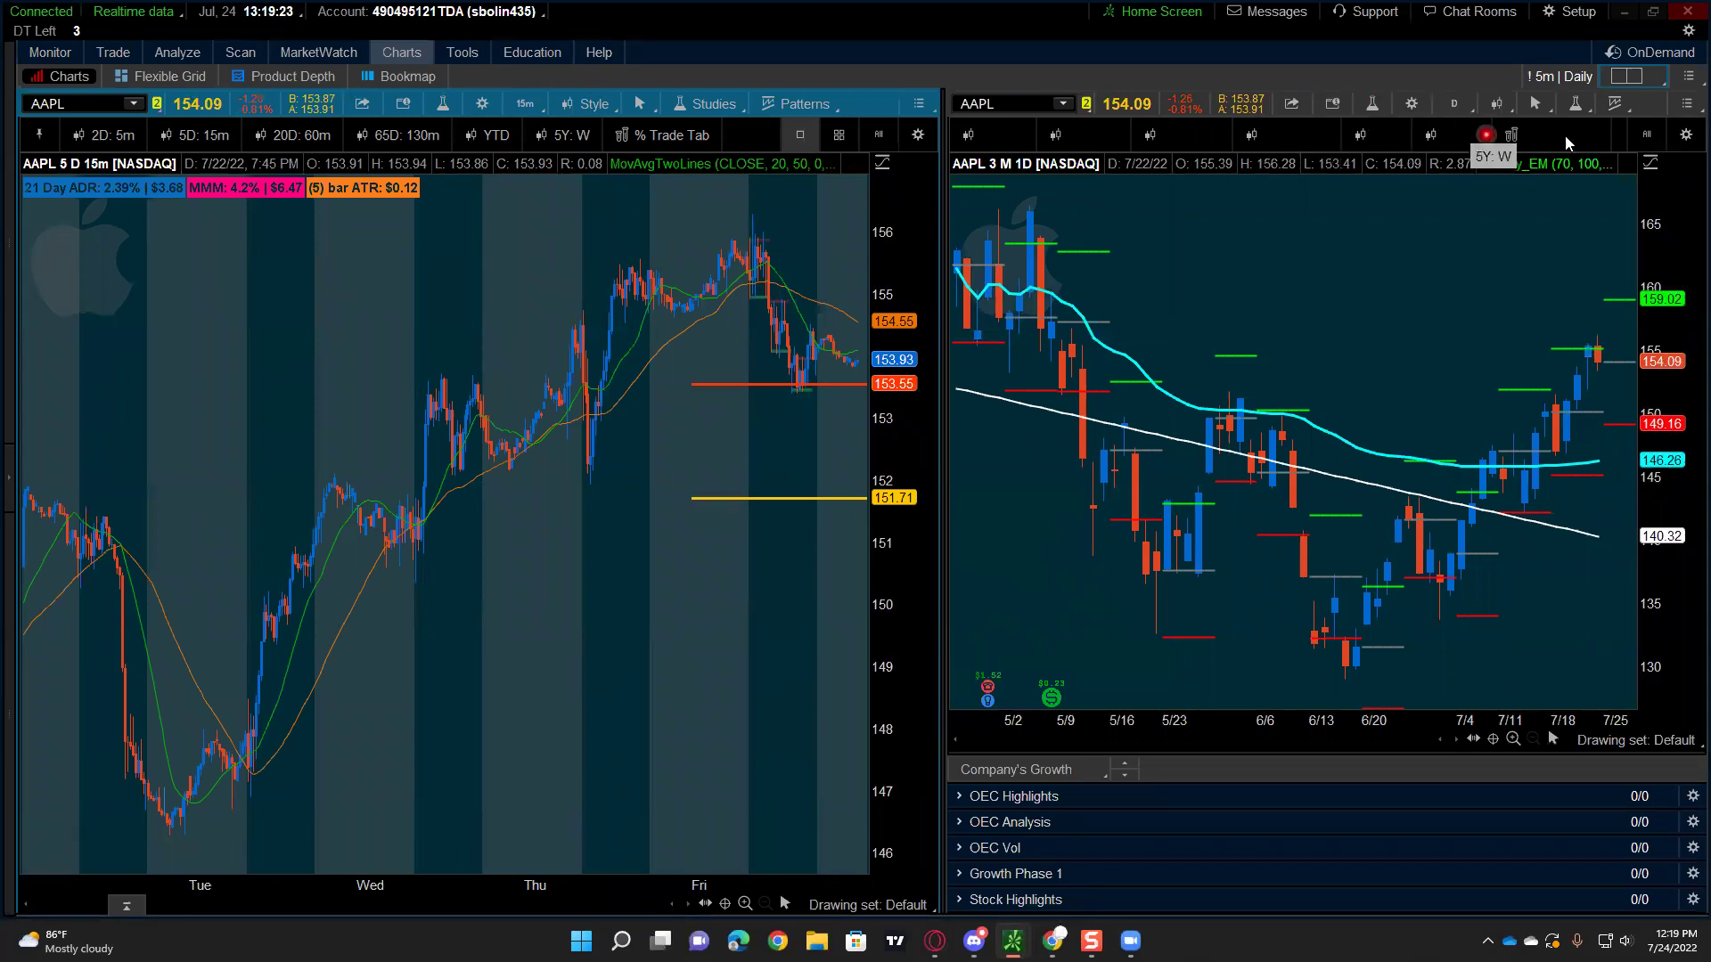
click(1629, 80)
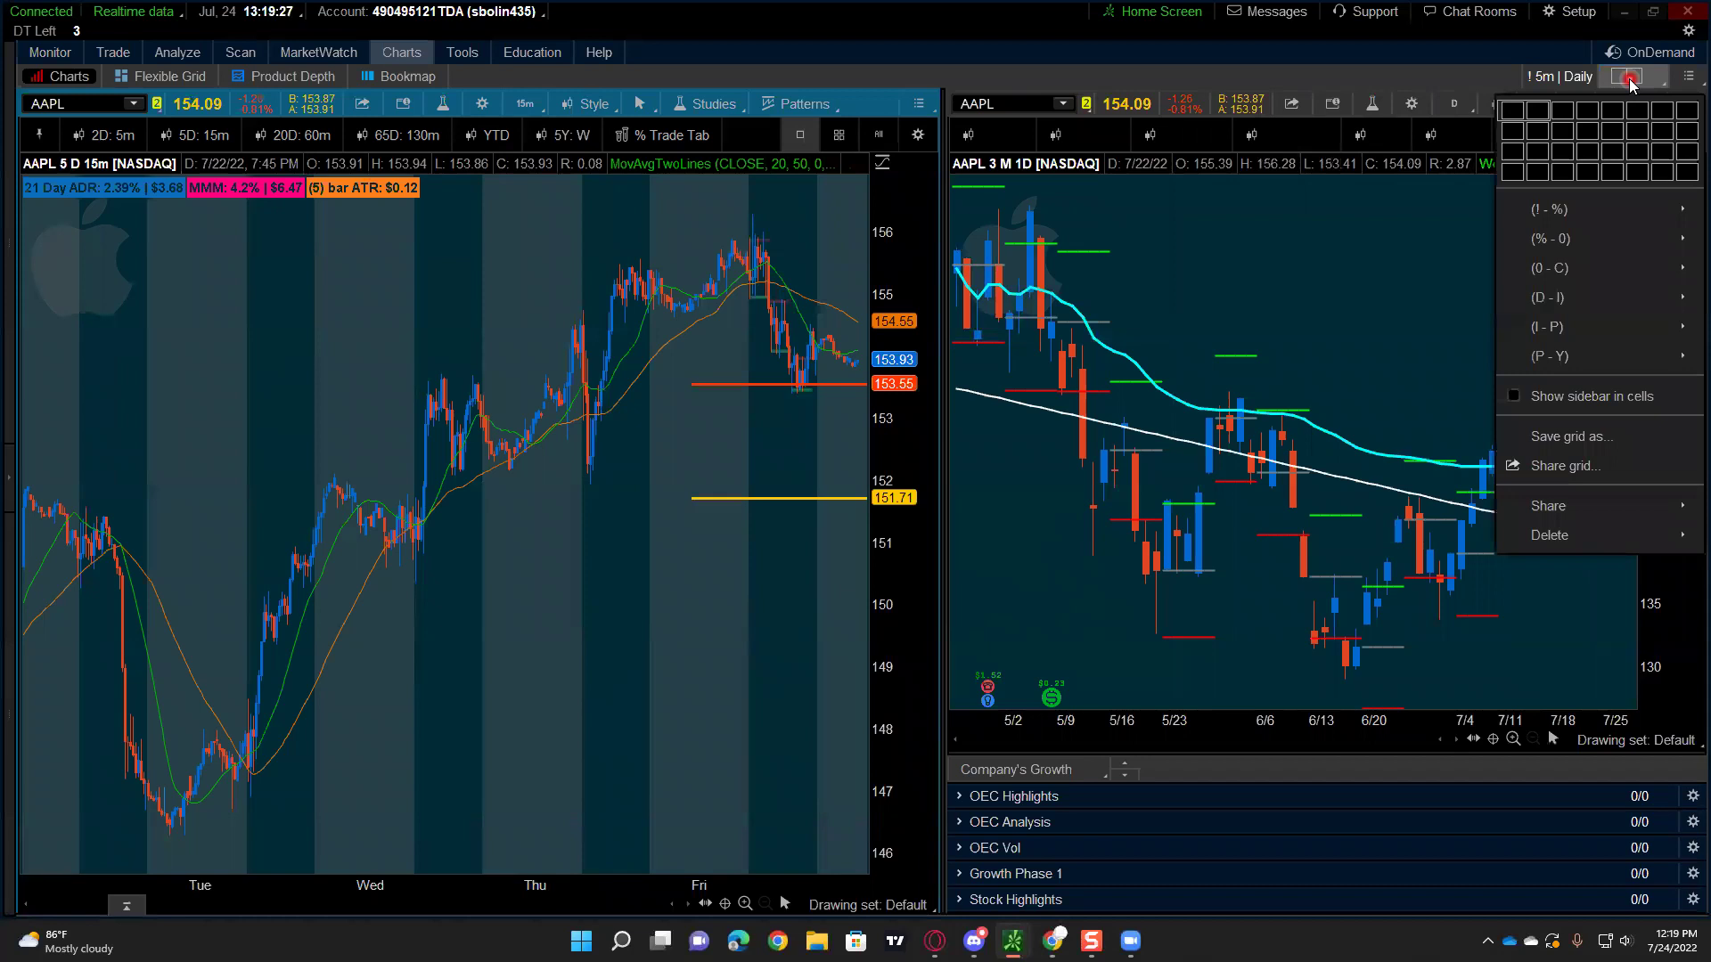
Step: Save the current 15-minute AAPL grid under the name '! 15m | Daily'
click(1572, 436)
click(765, 482)
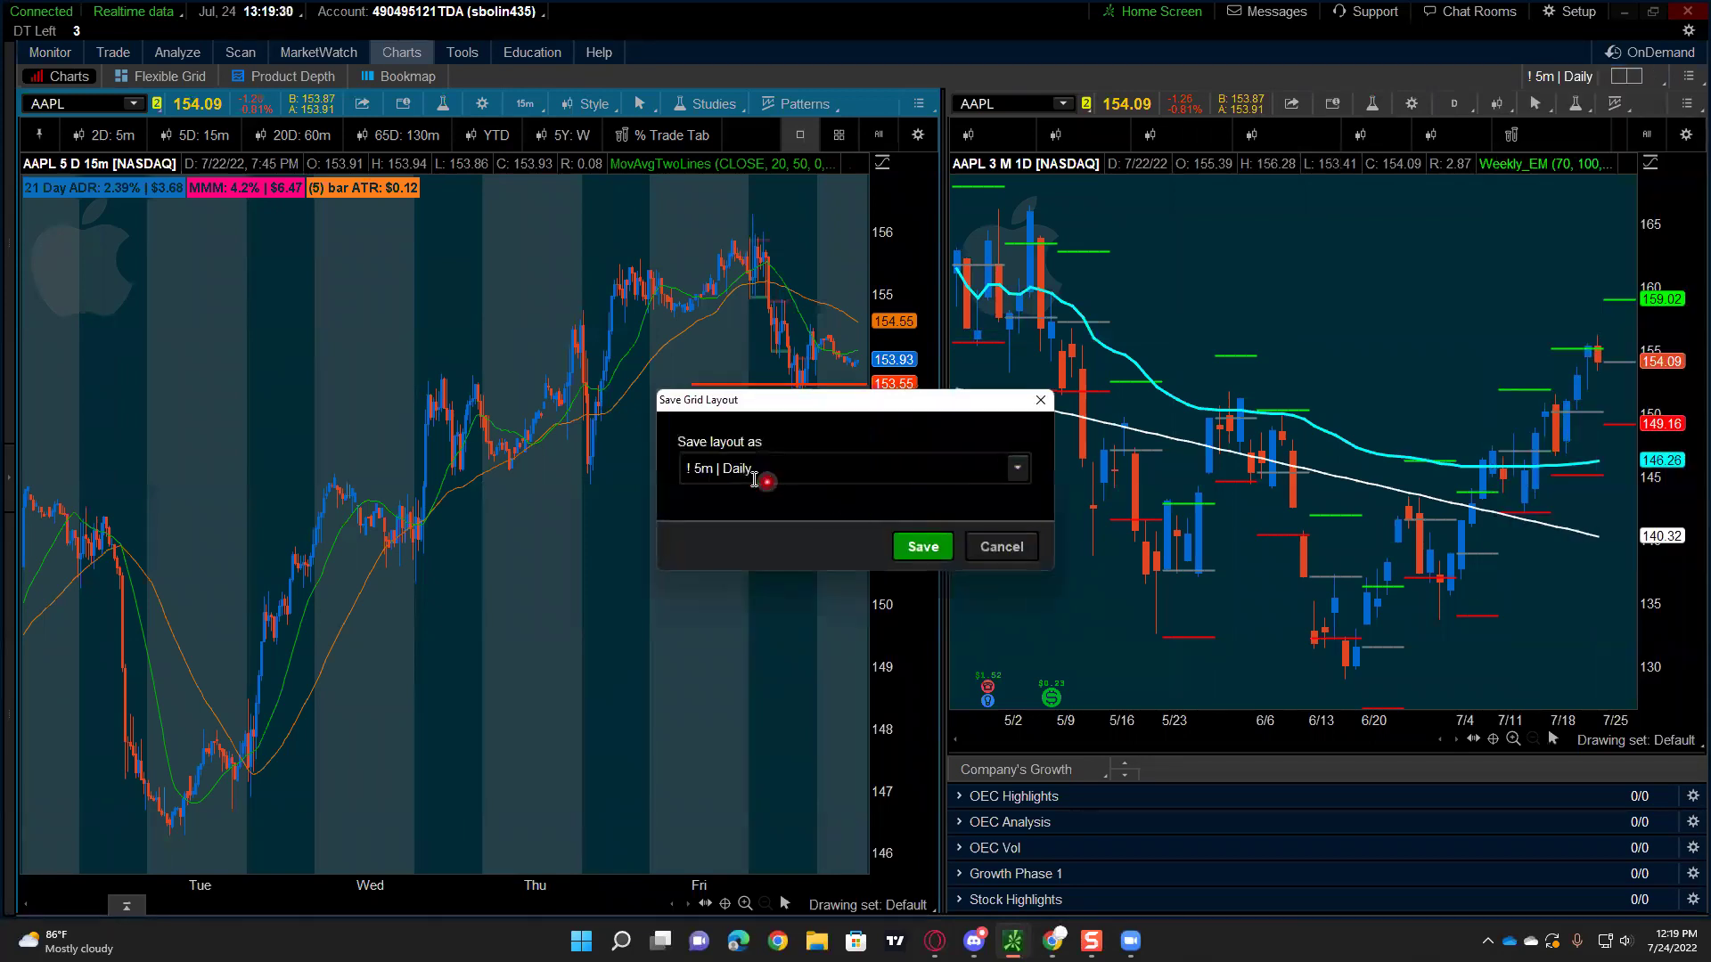
scroll(754, 479, down, 2)
scroll(770, 503, up, 2)
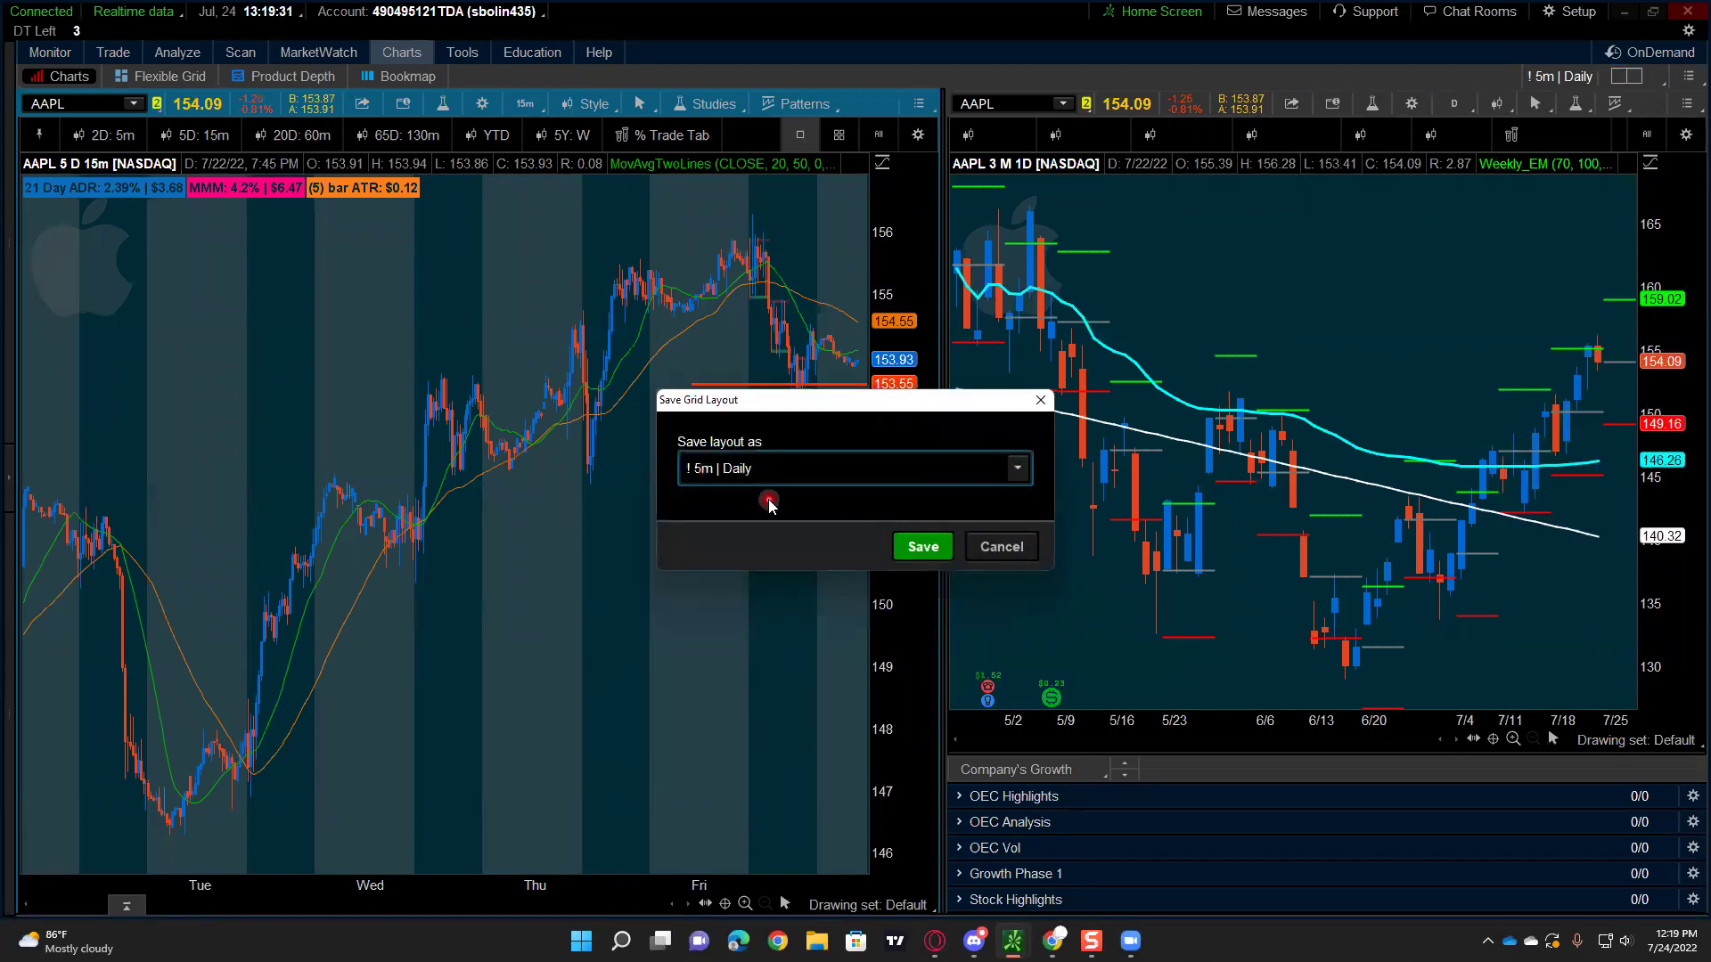
click(696, 470)
text(1)
click(915, 549)
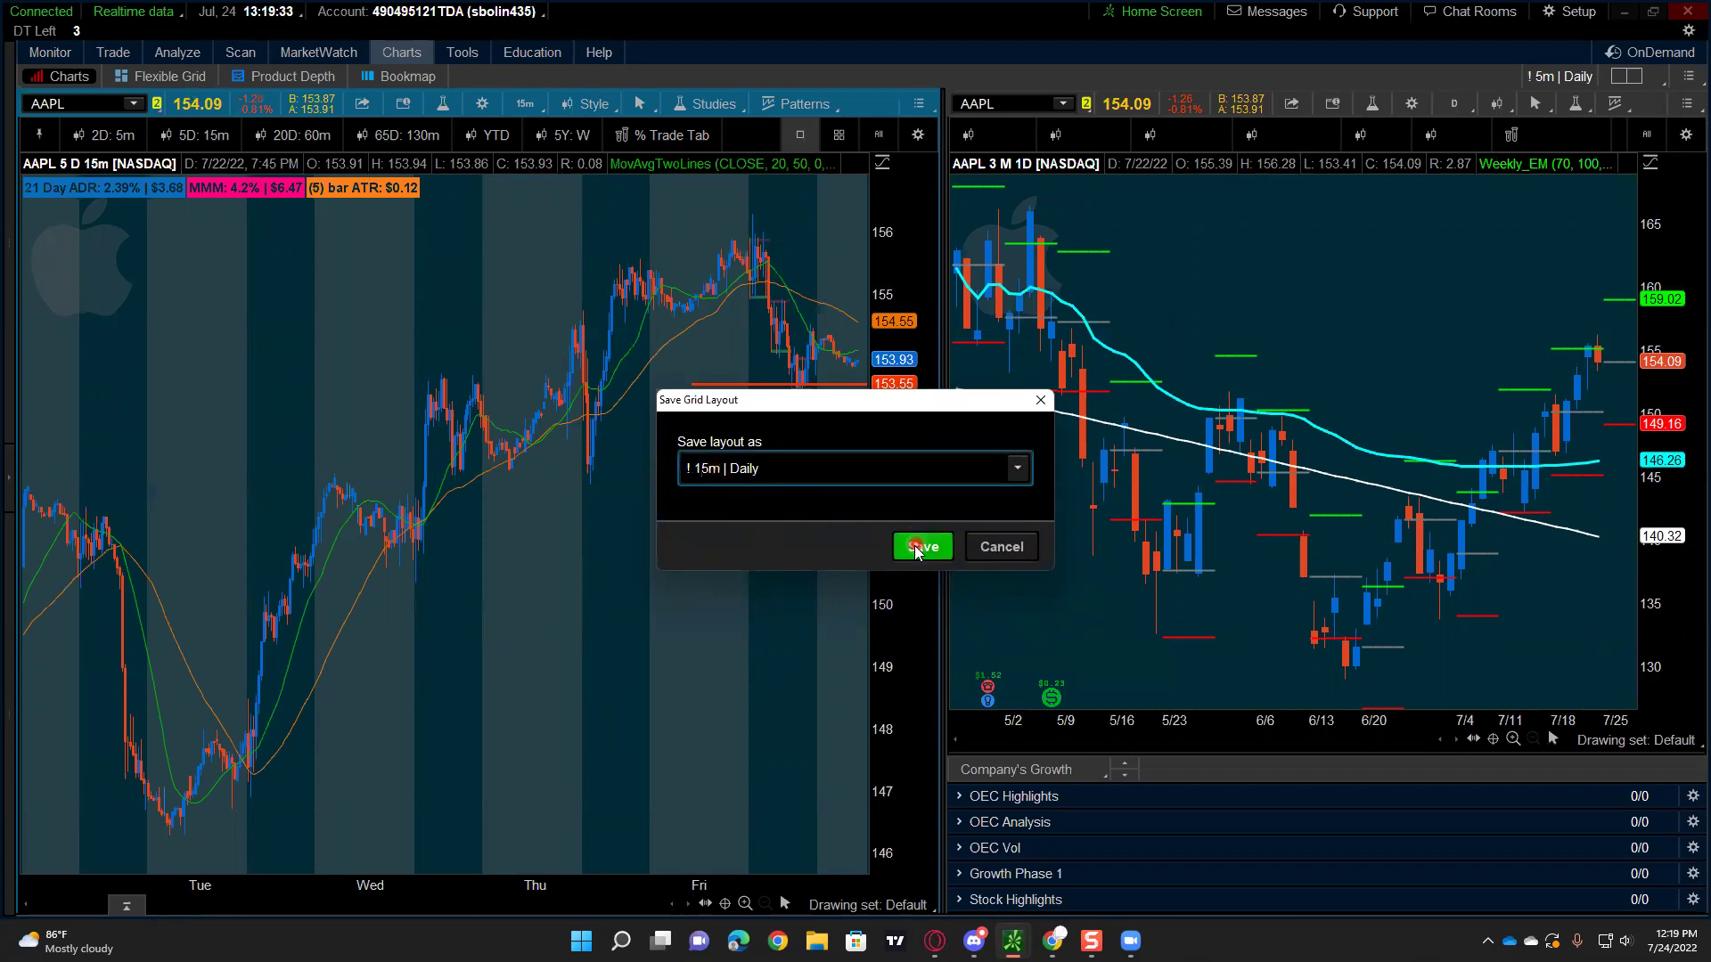
Step: Load the '! 5m | Daily' grid and set its left chart to 5 D : 5m
click(1639, 78)
mouse_move(1568, 209)
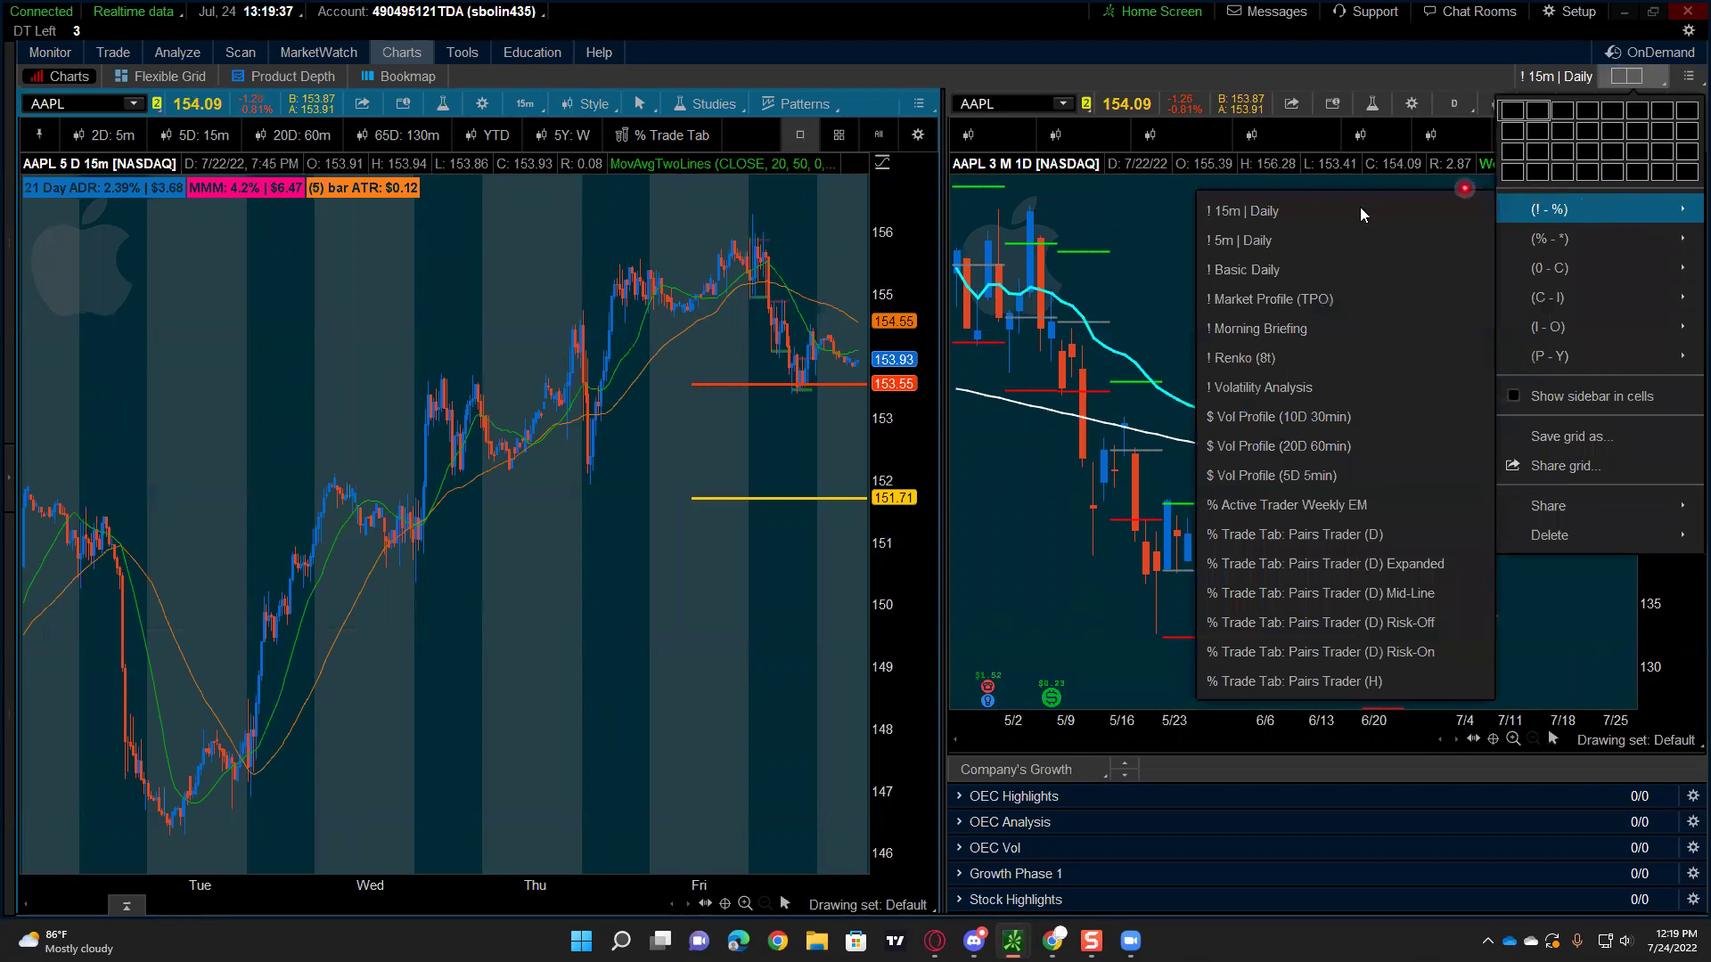
click(1321, 240)
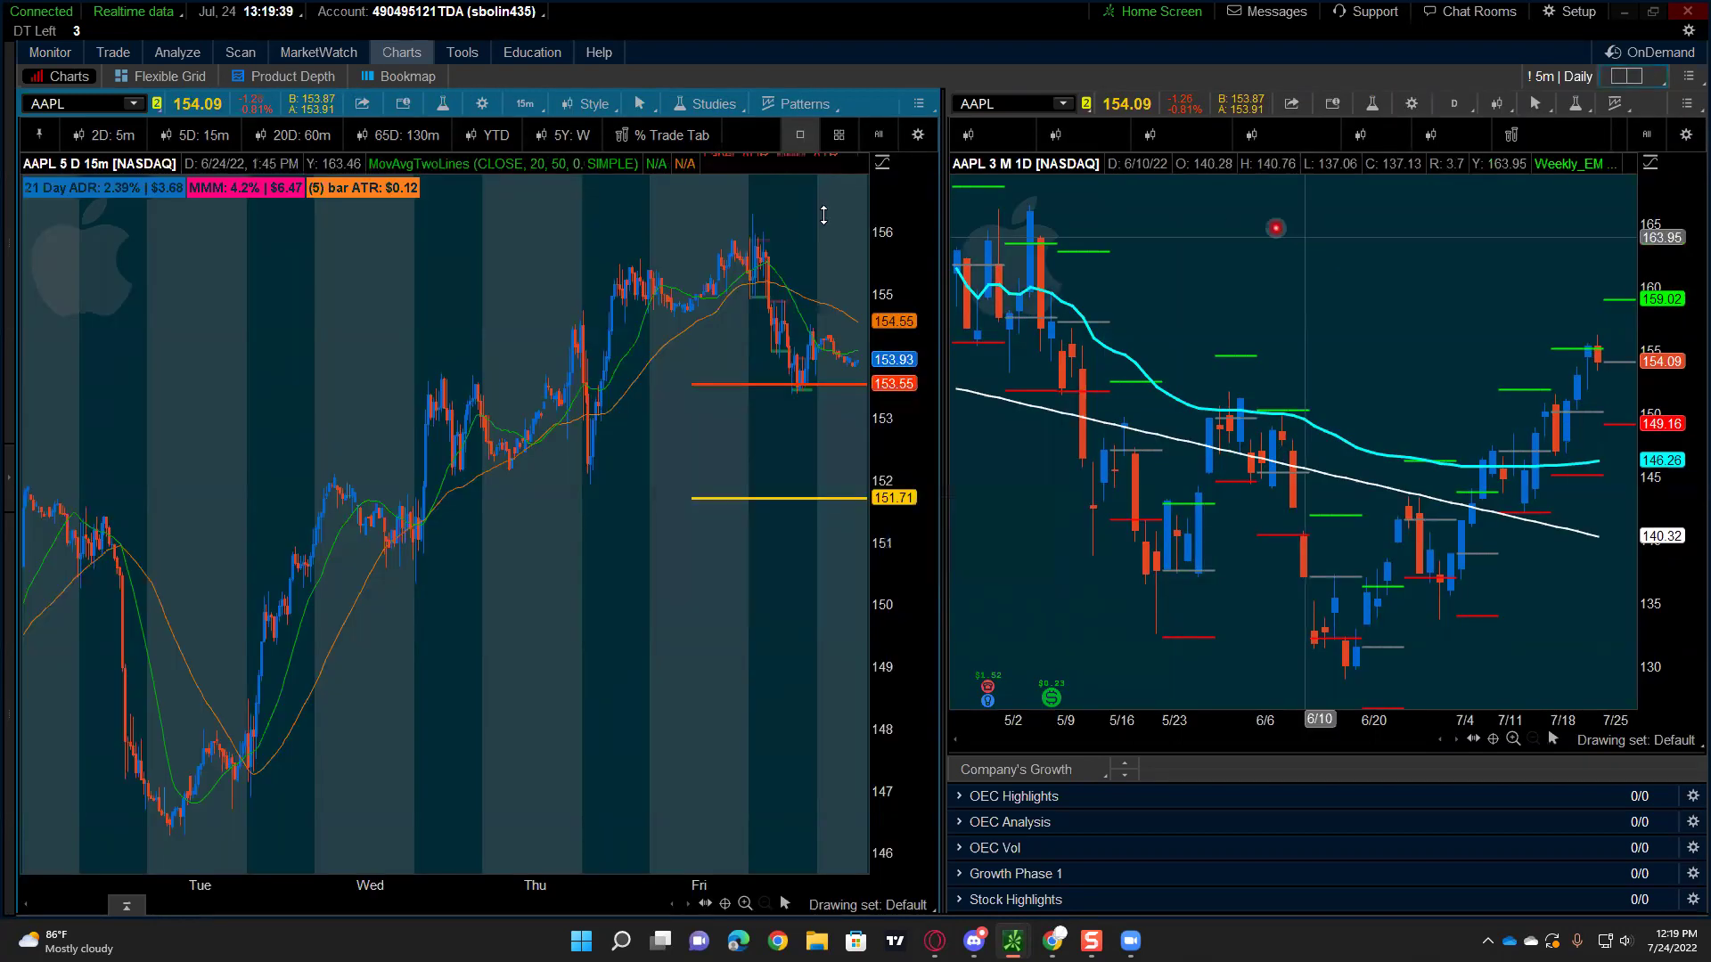
click(525, 104)
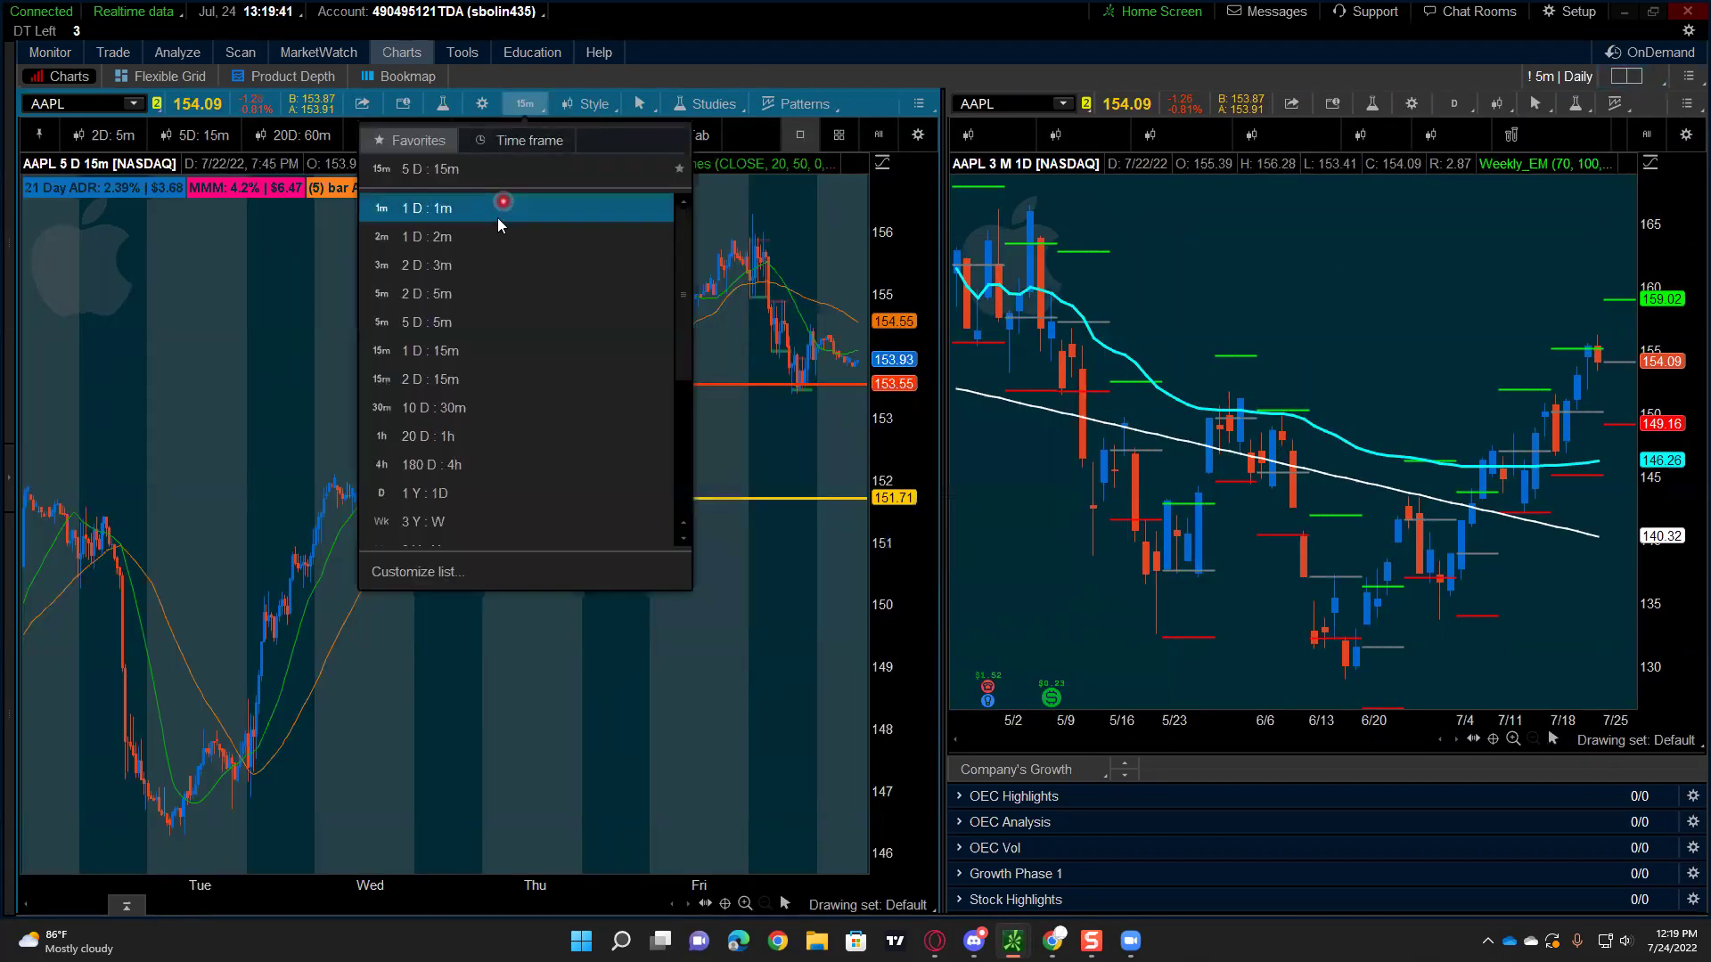
click(473, 323)
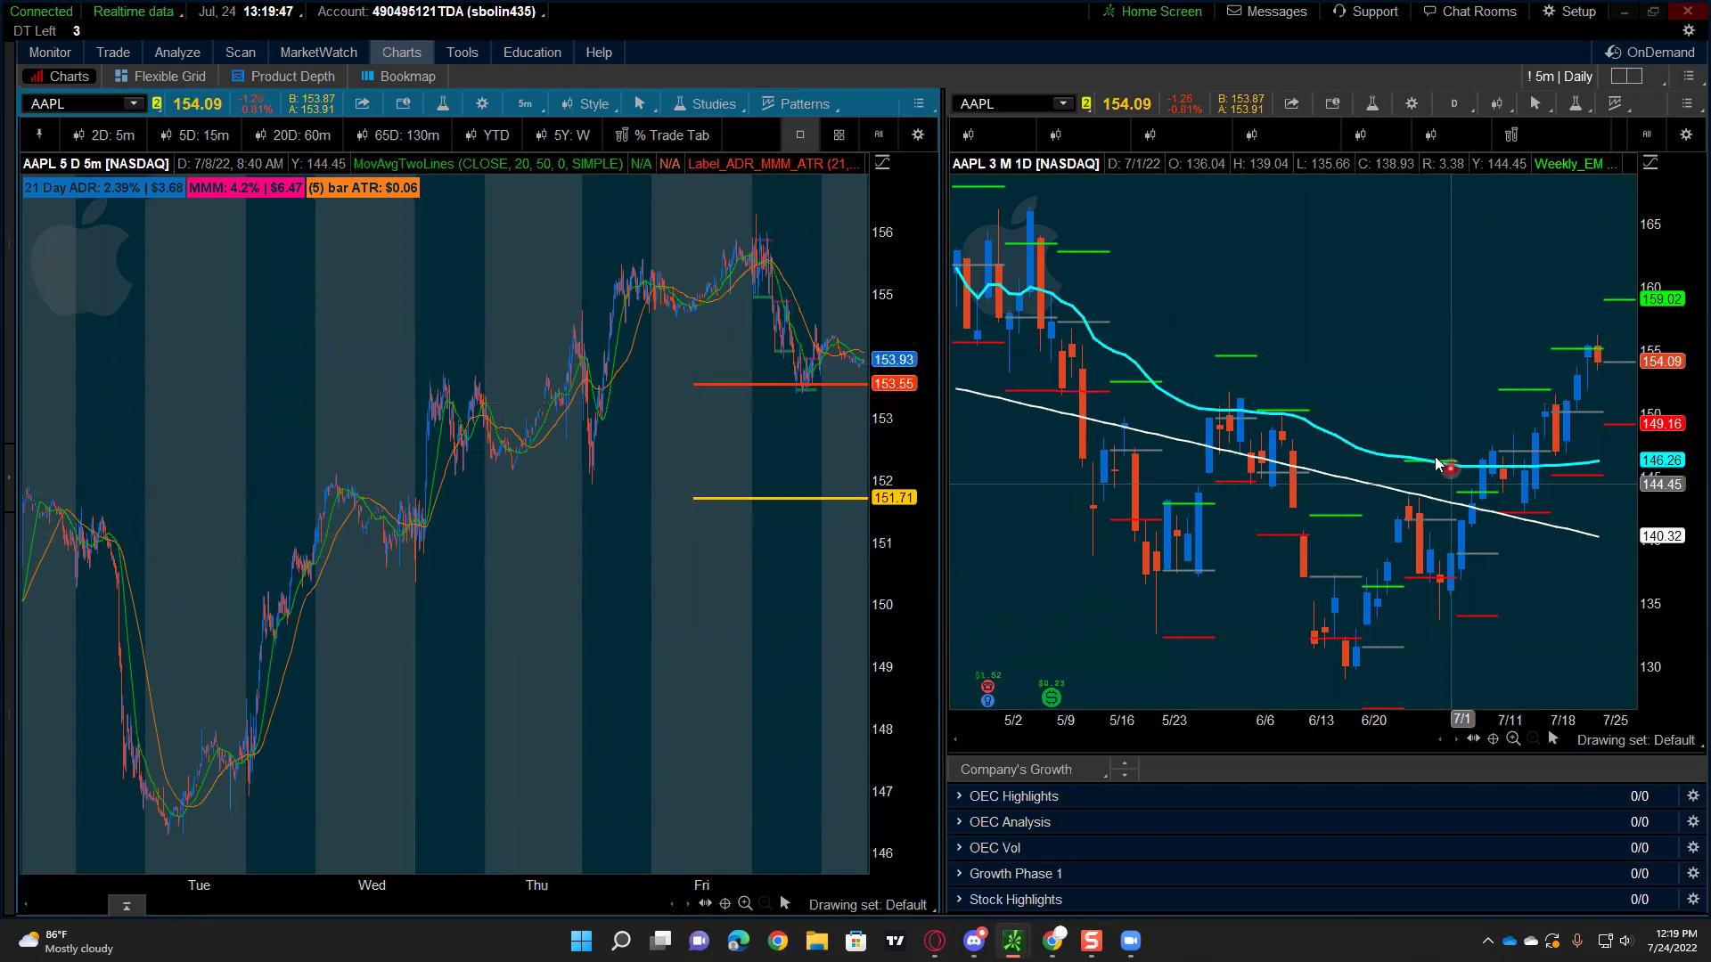
Step: Resave the grid as '! 5m | Daily', confirming the overwrite of the existing layout
click(1626, 77)
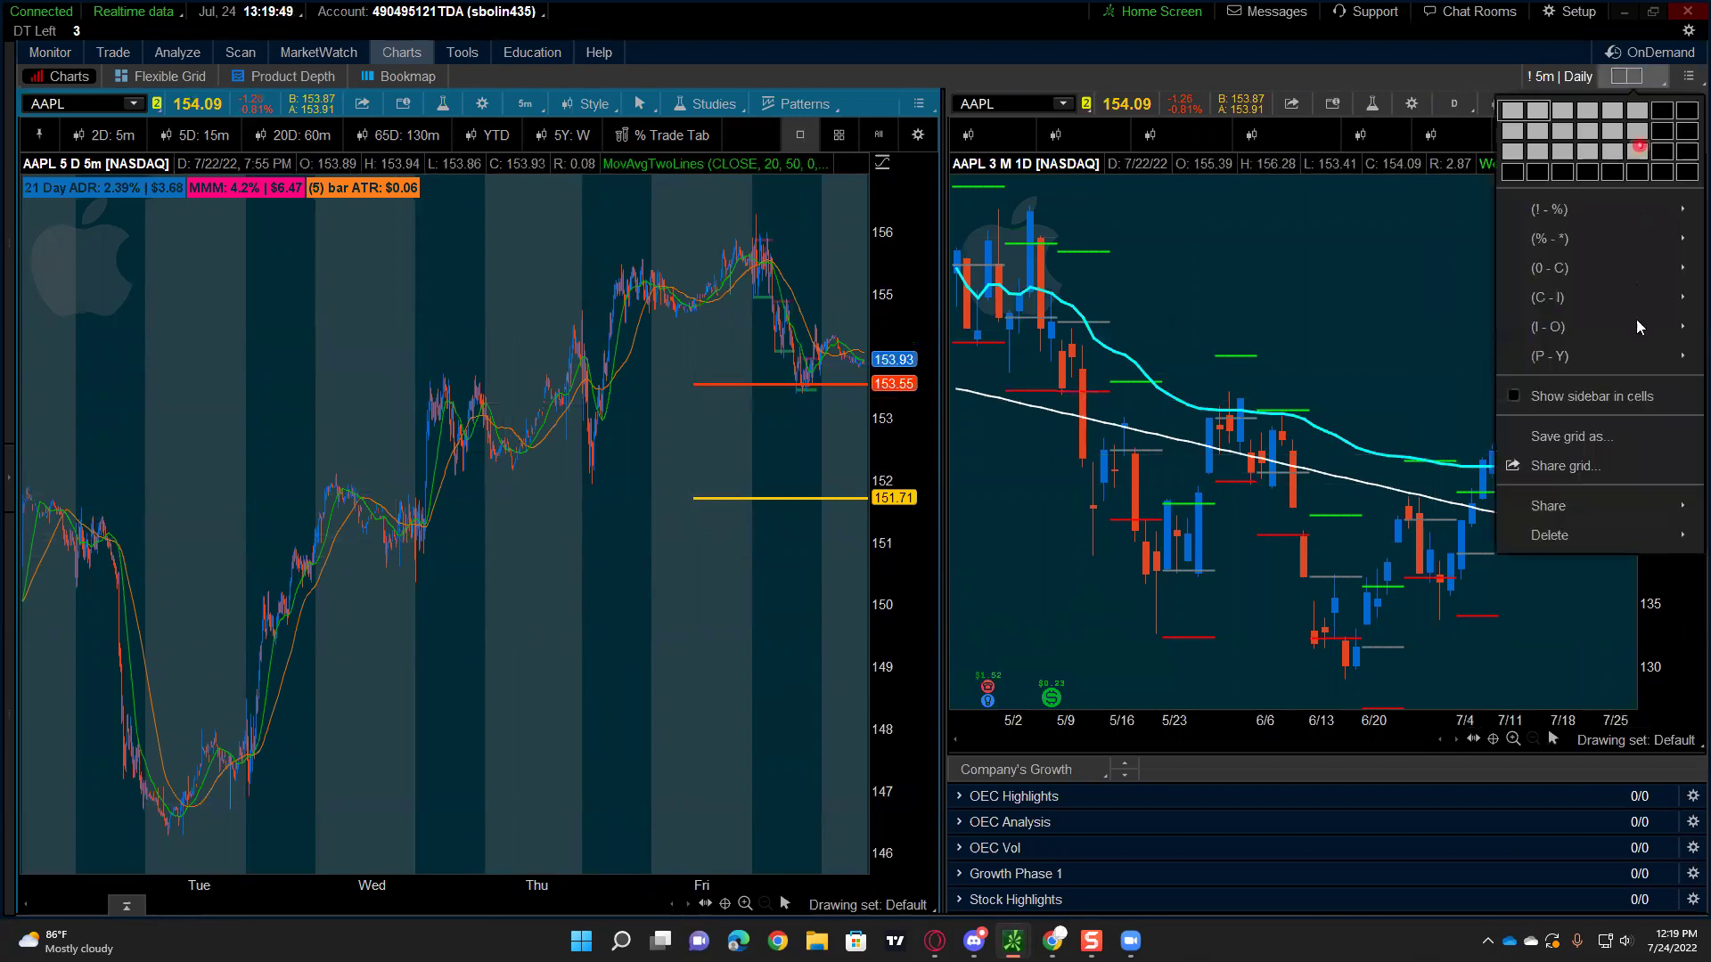
click(1604, 436)
click(745, 470)
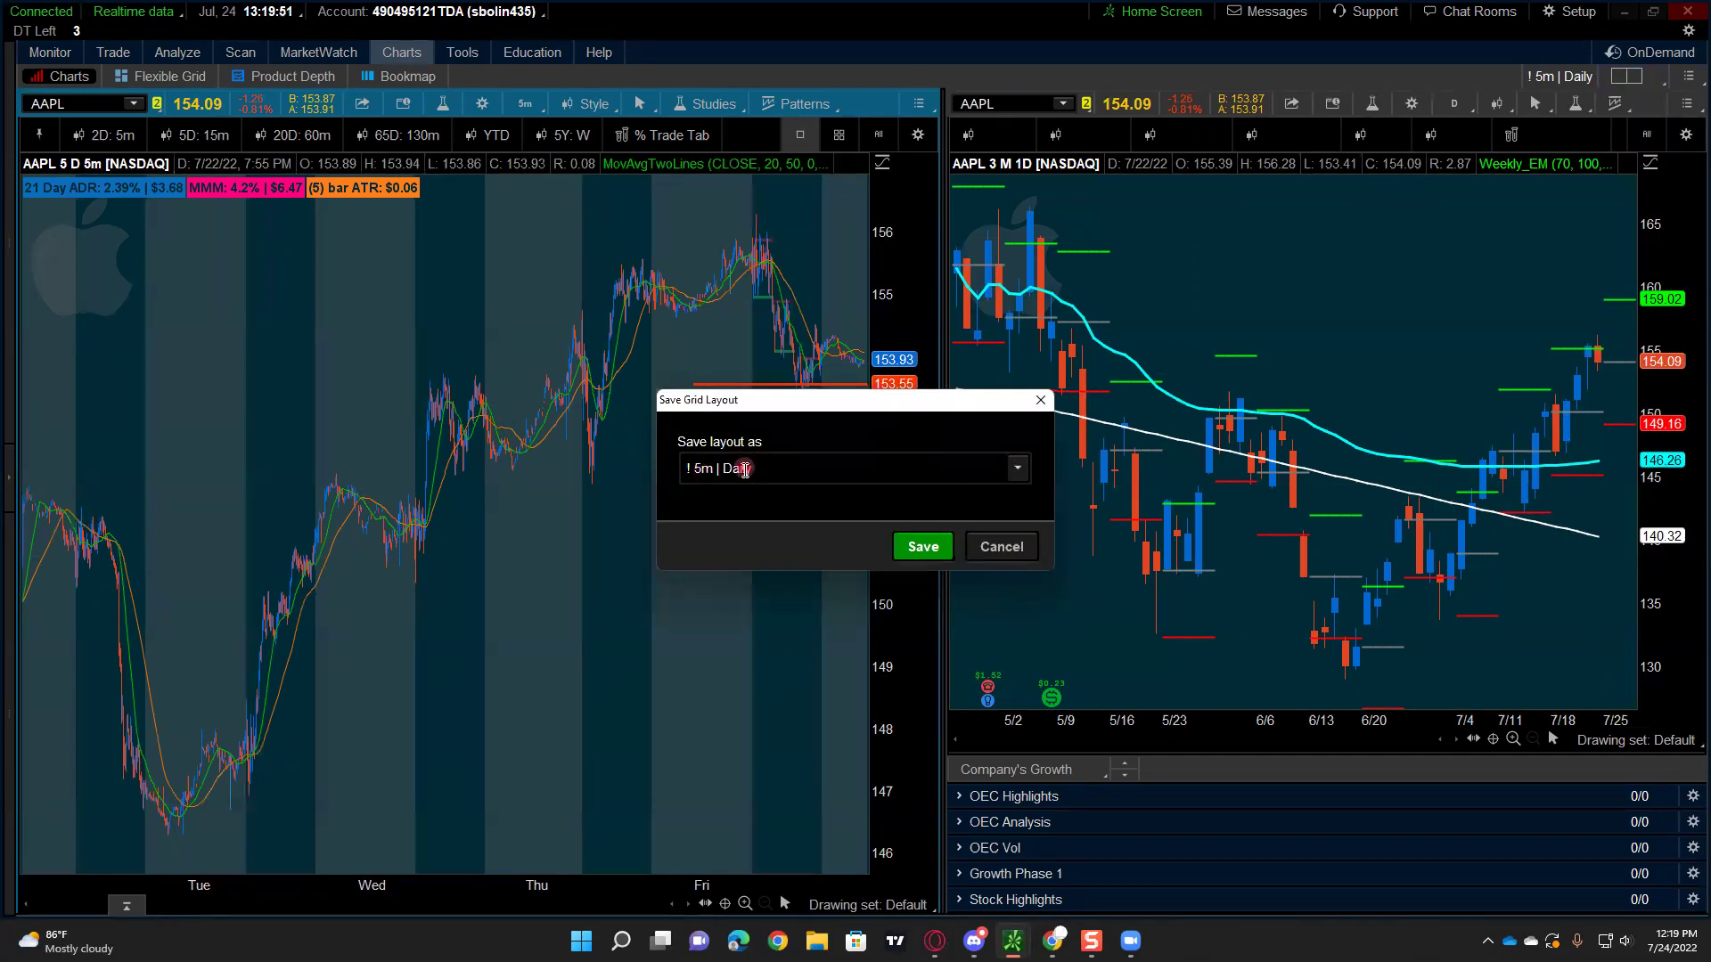
click(918, 547)
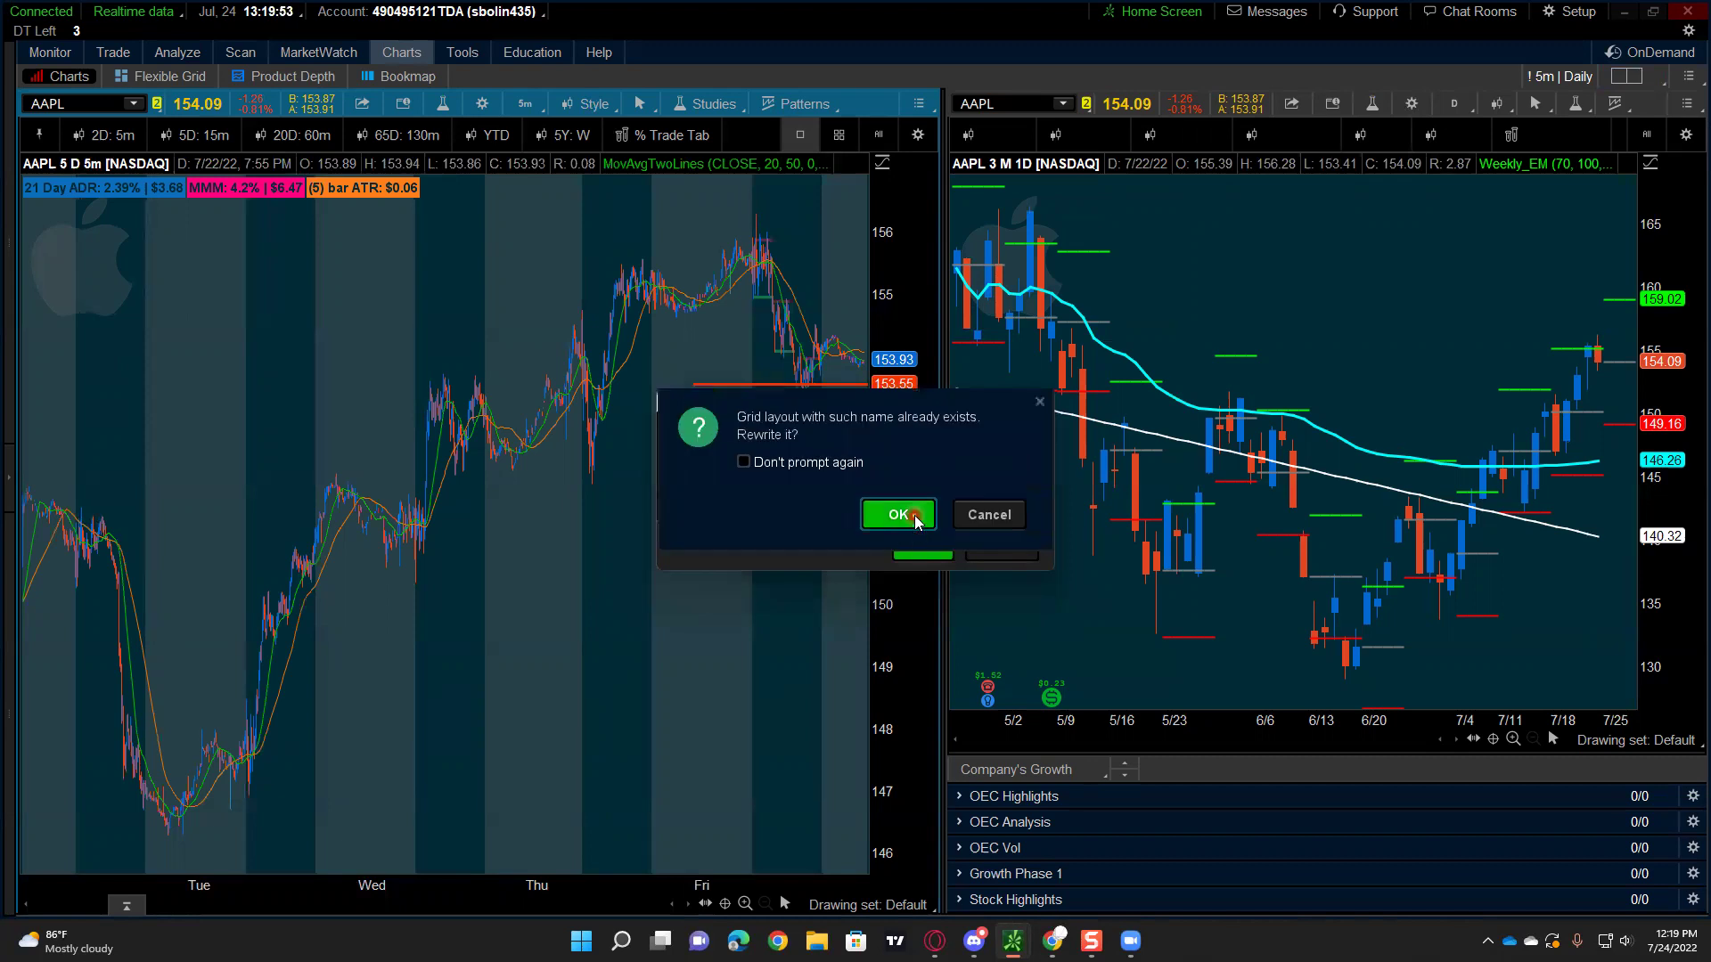
click(898, 515)
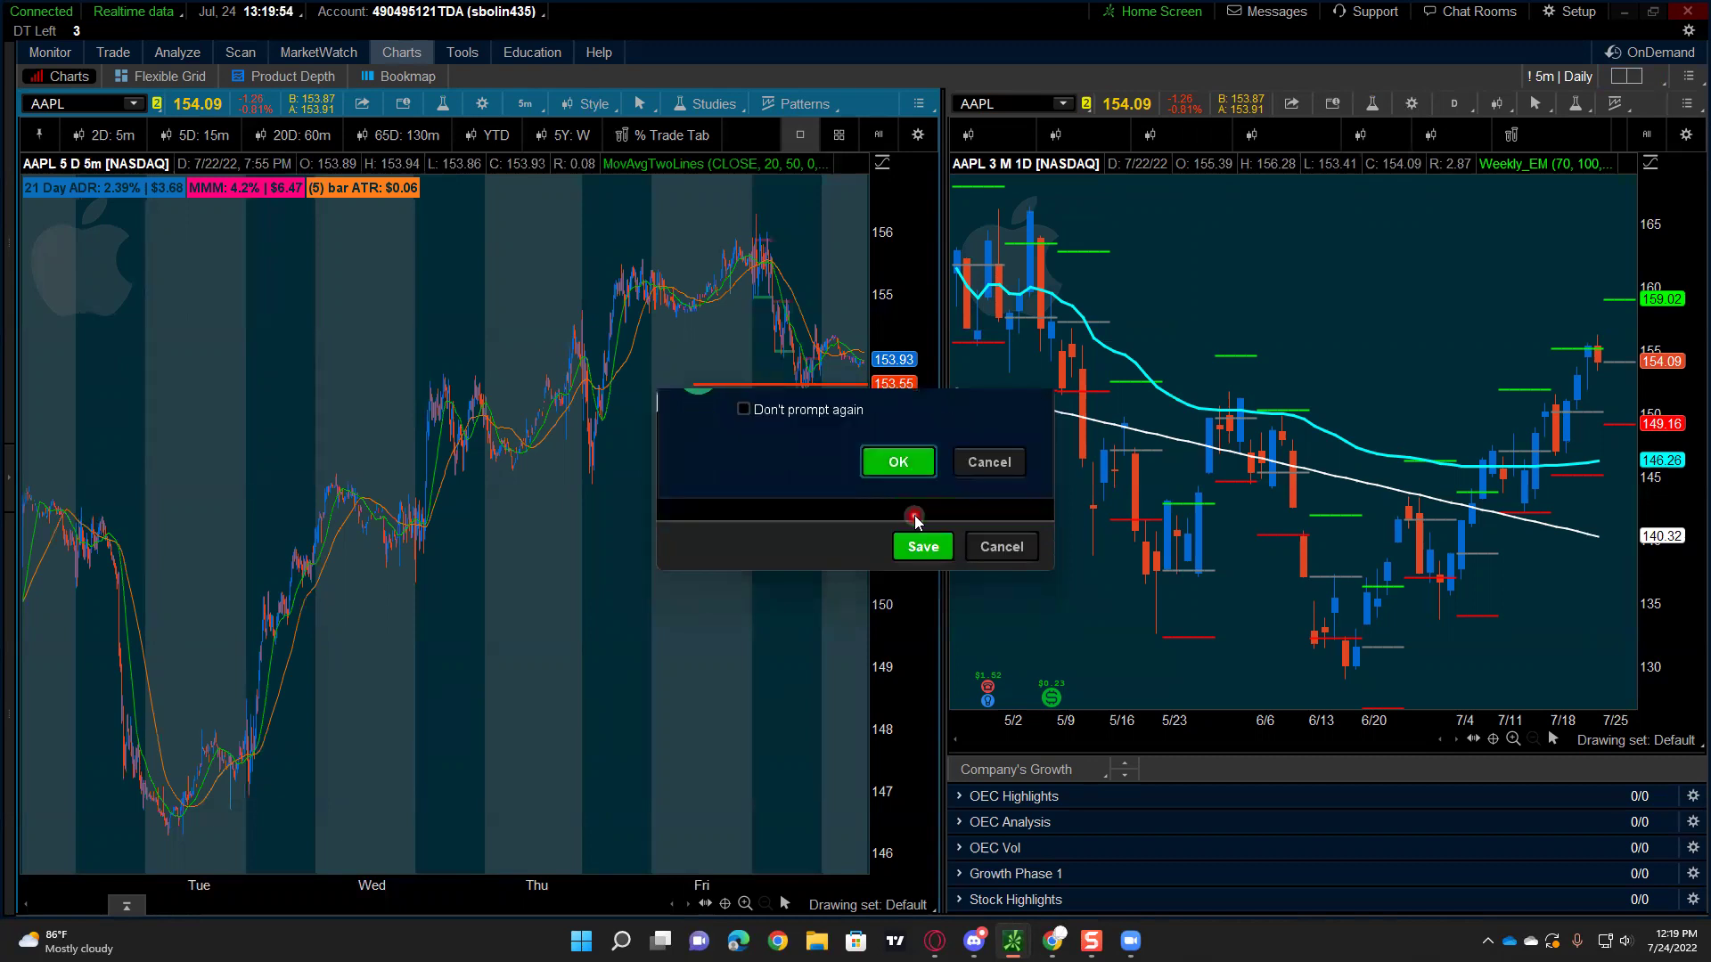
Step: Load the '! 15m | Daily' grid to check its 15-minute AAPL bars
click(1626, 82)
mouse_move(1617, 209)
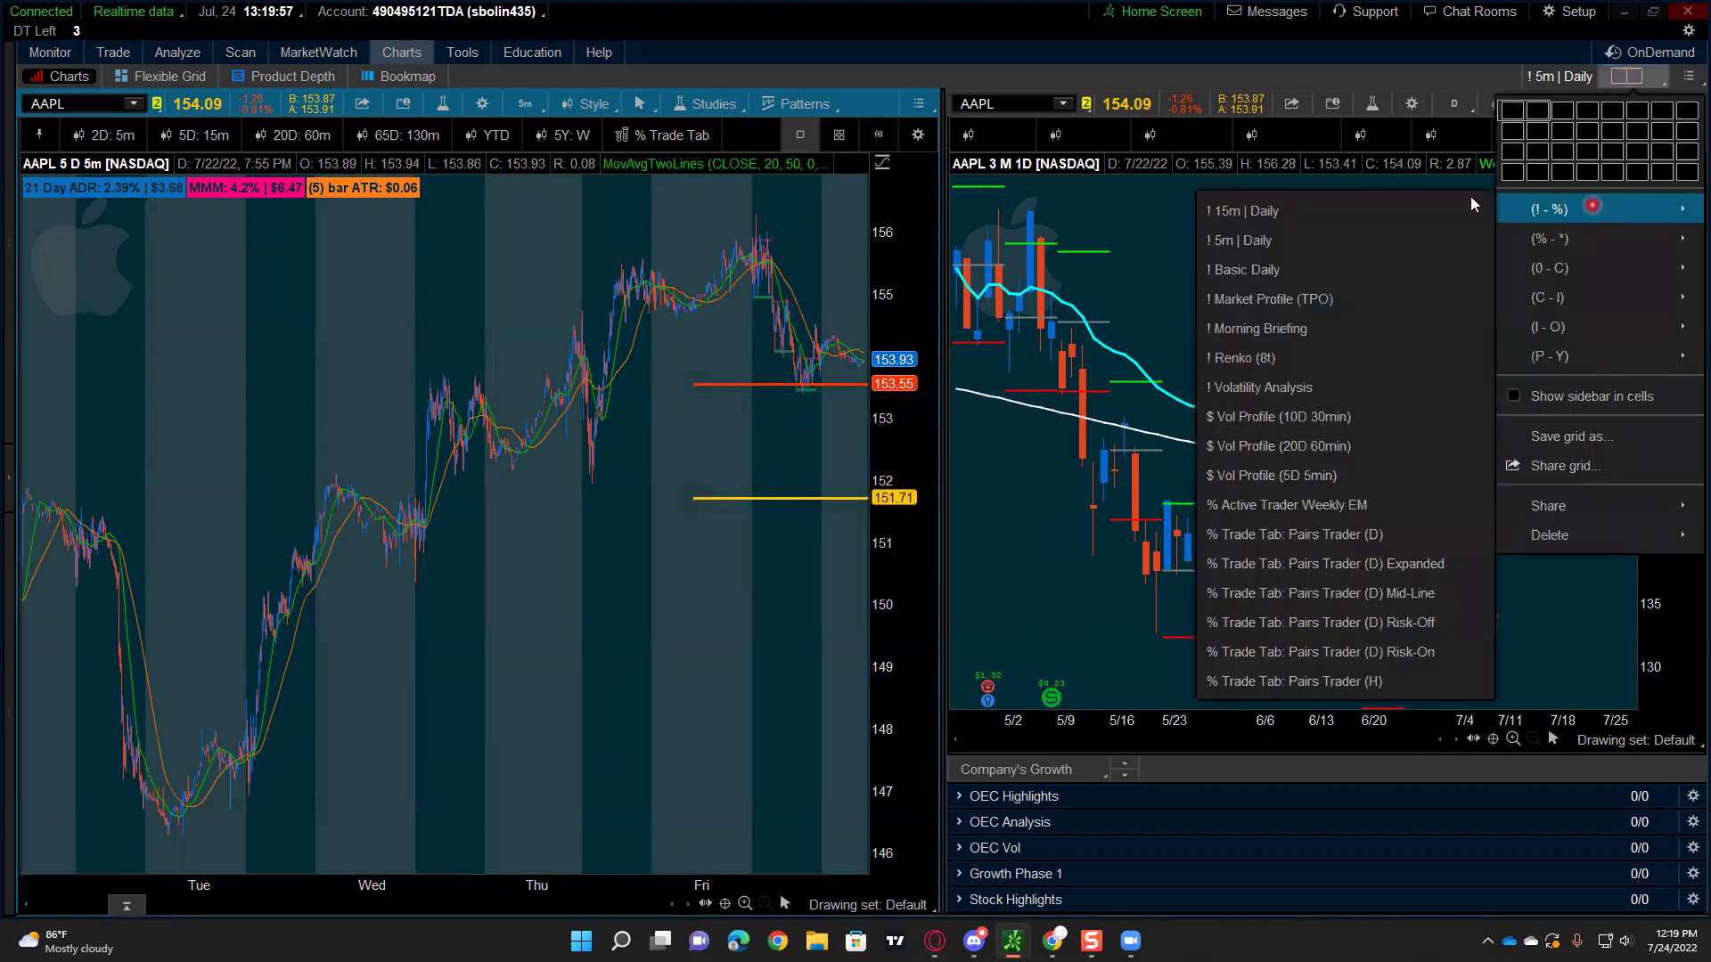
click(1366, 212)
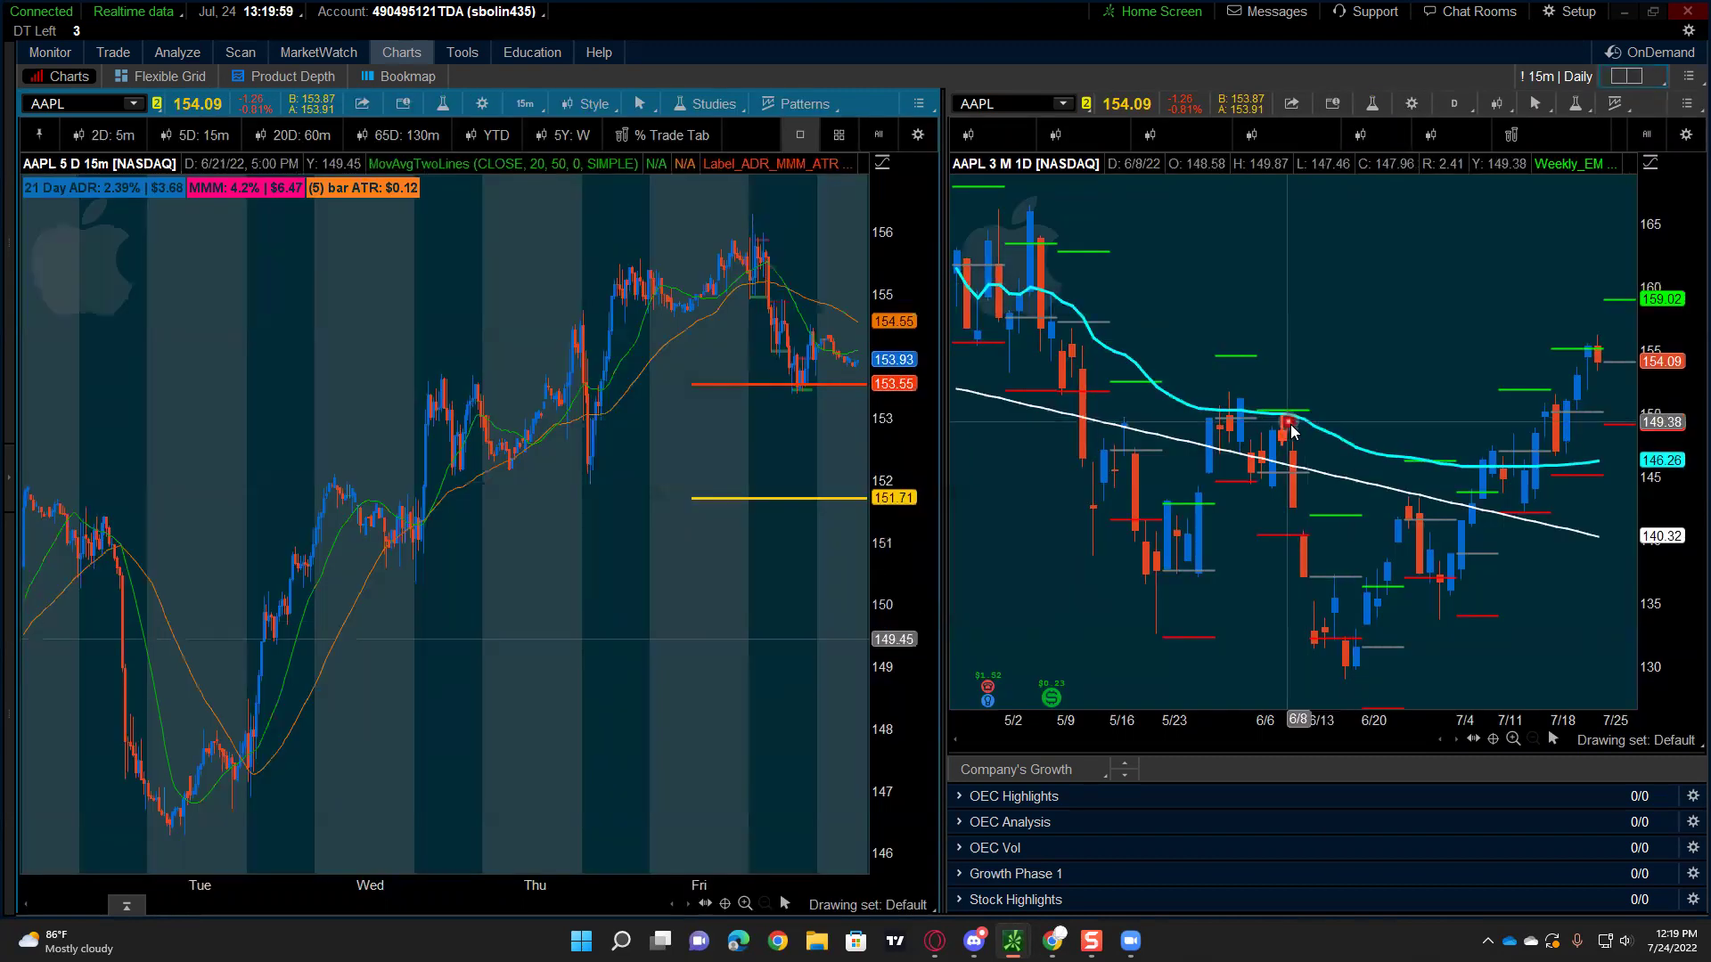
Step: Switch back to the '! 5m | Daily' grid showing 5-minute AAPL bars
click(1623, 78)
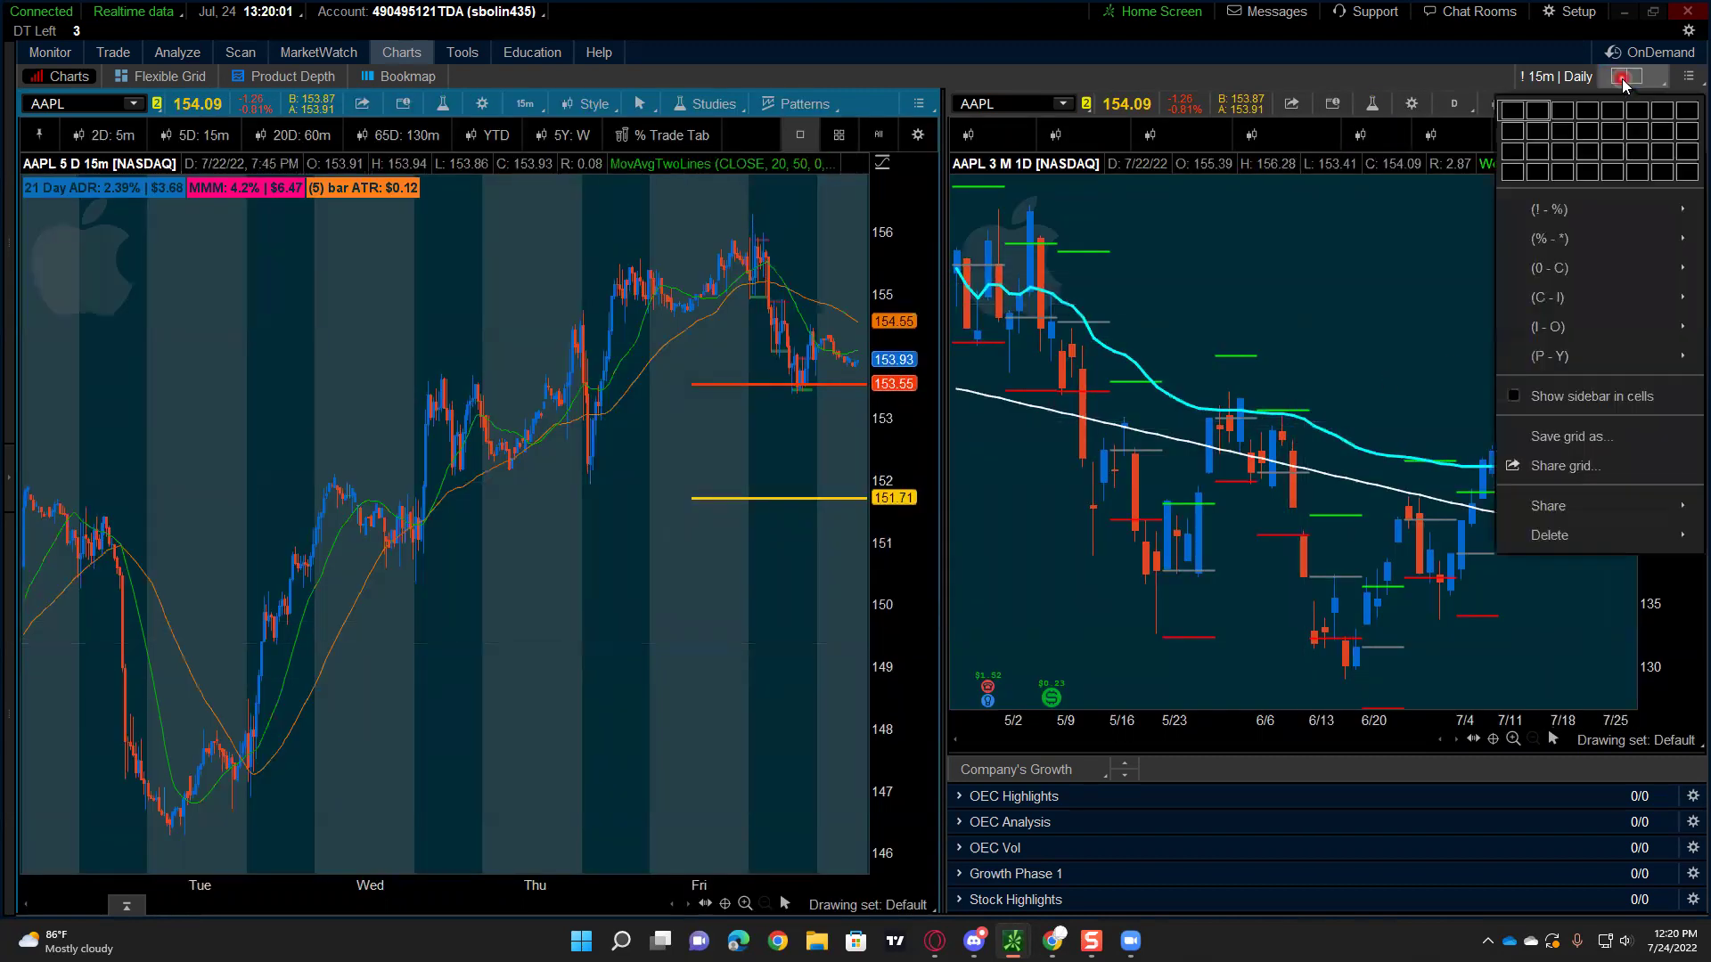
mouse_move(1551, 208)
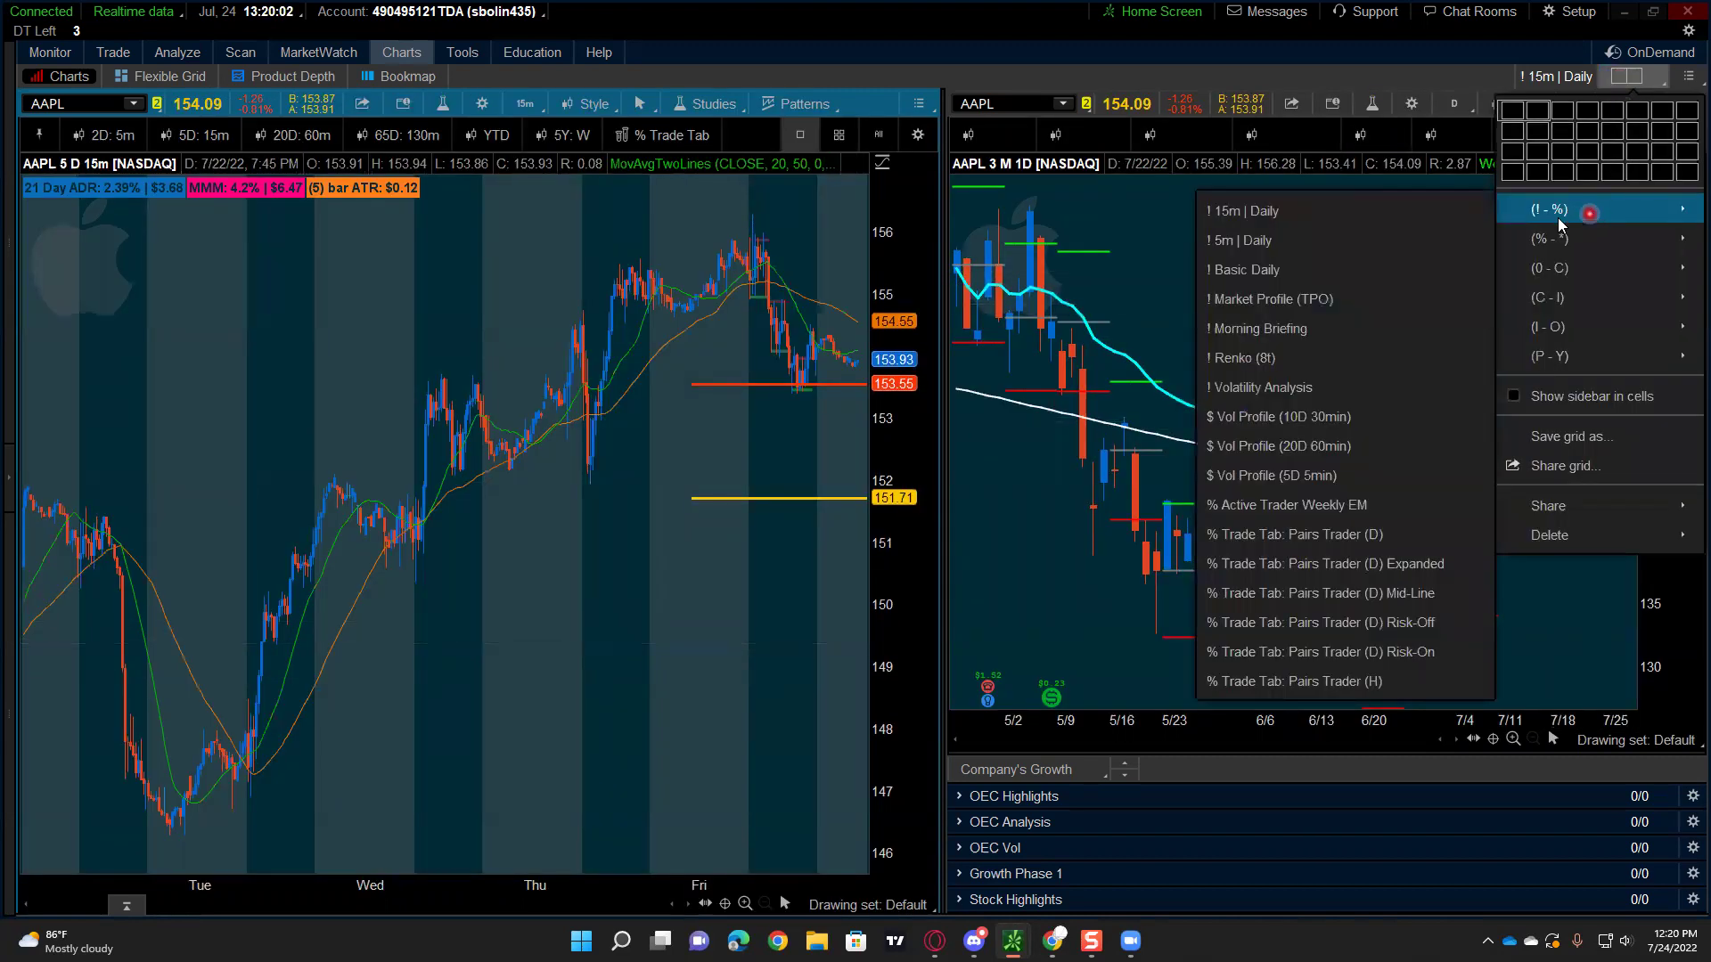
click(1378, 242)
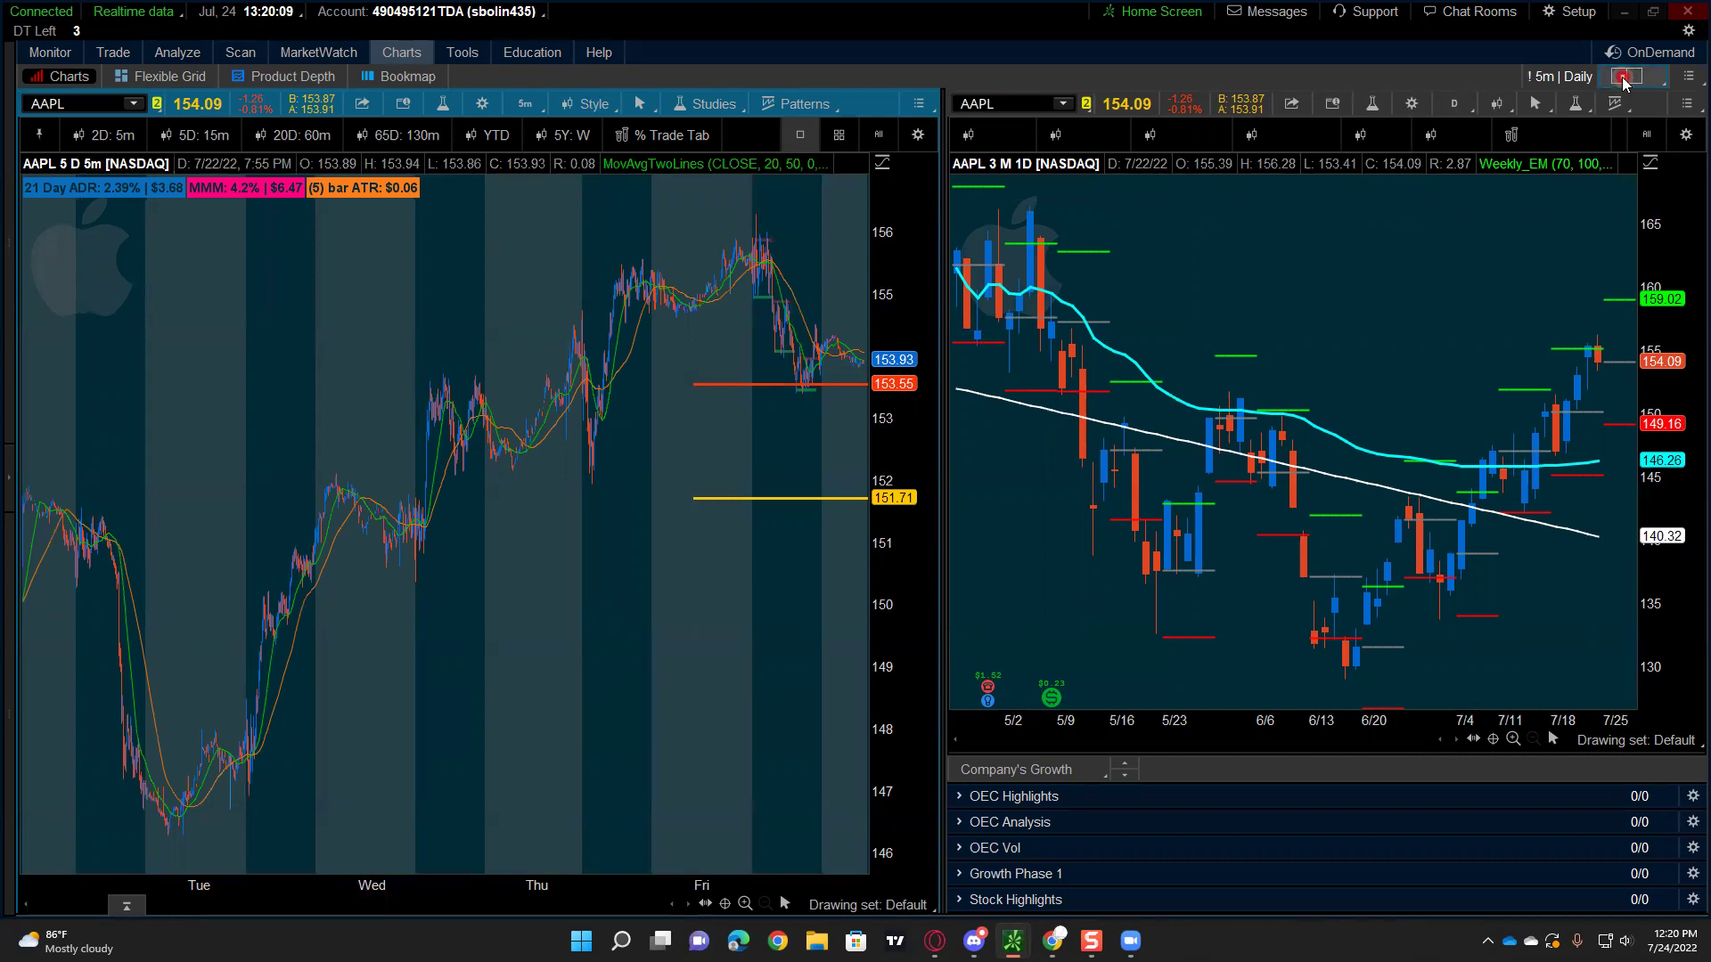
click(1624, 79)
Step: Load '! Basic Daily' for the SPX year-to-date daily chart, leaving its D aggregation unchanged
click(1565, 234)
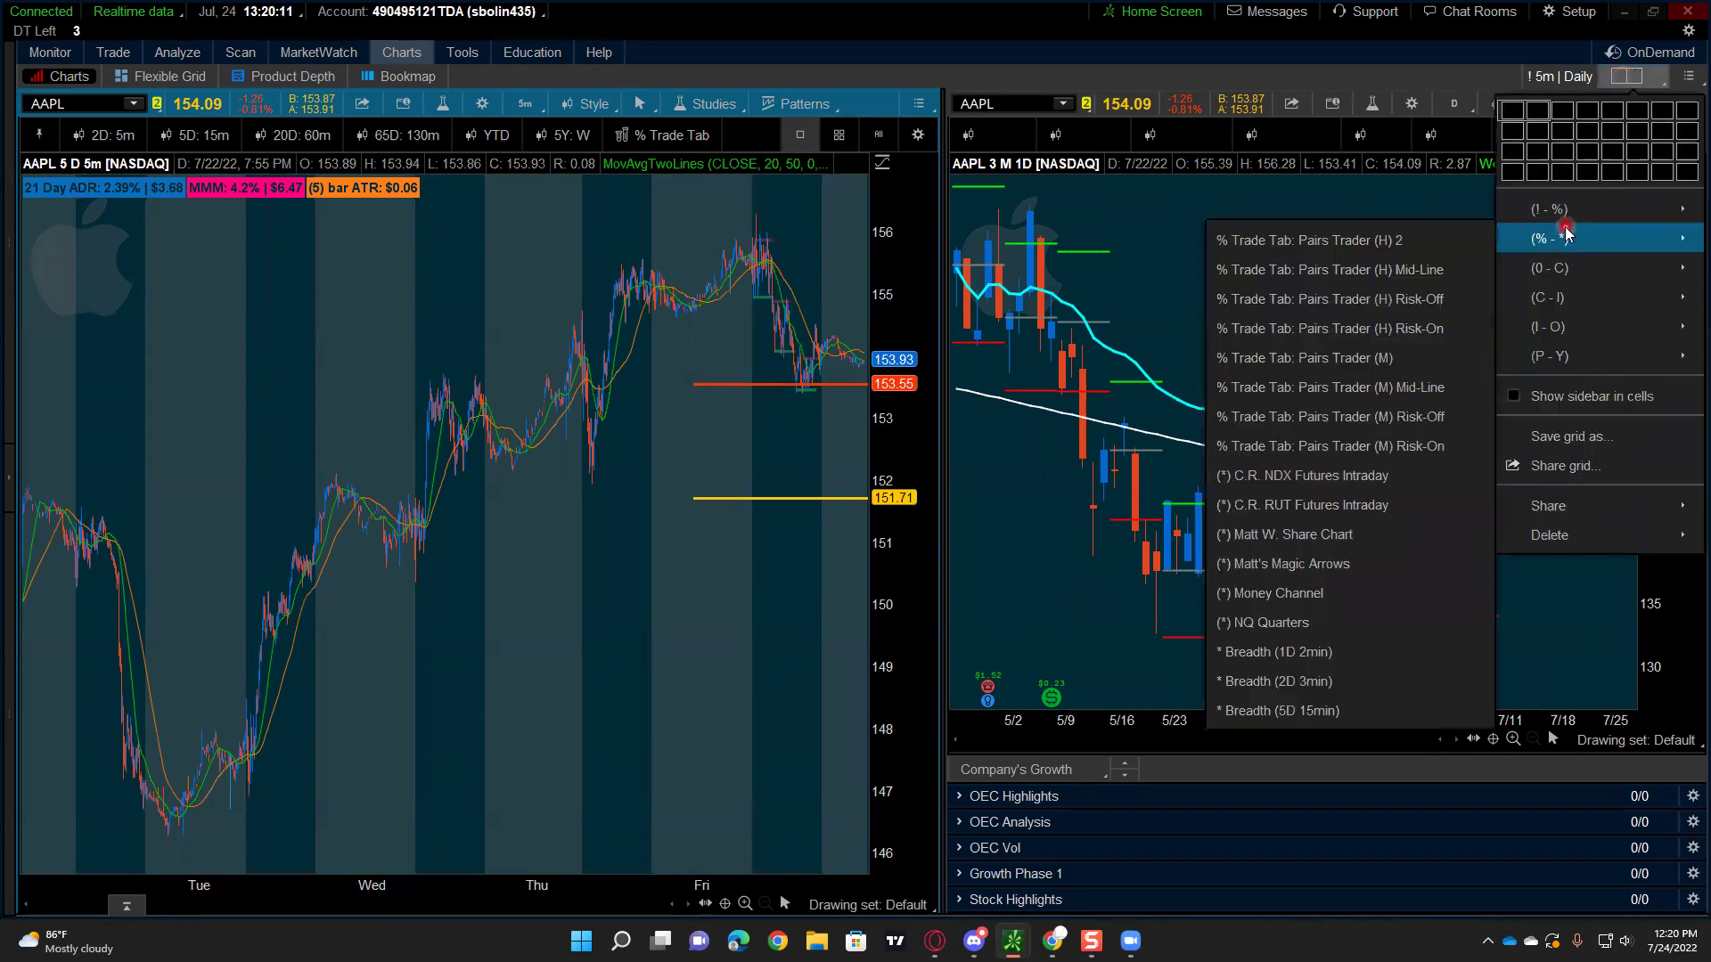
mouse_move(1551, 208)
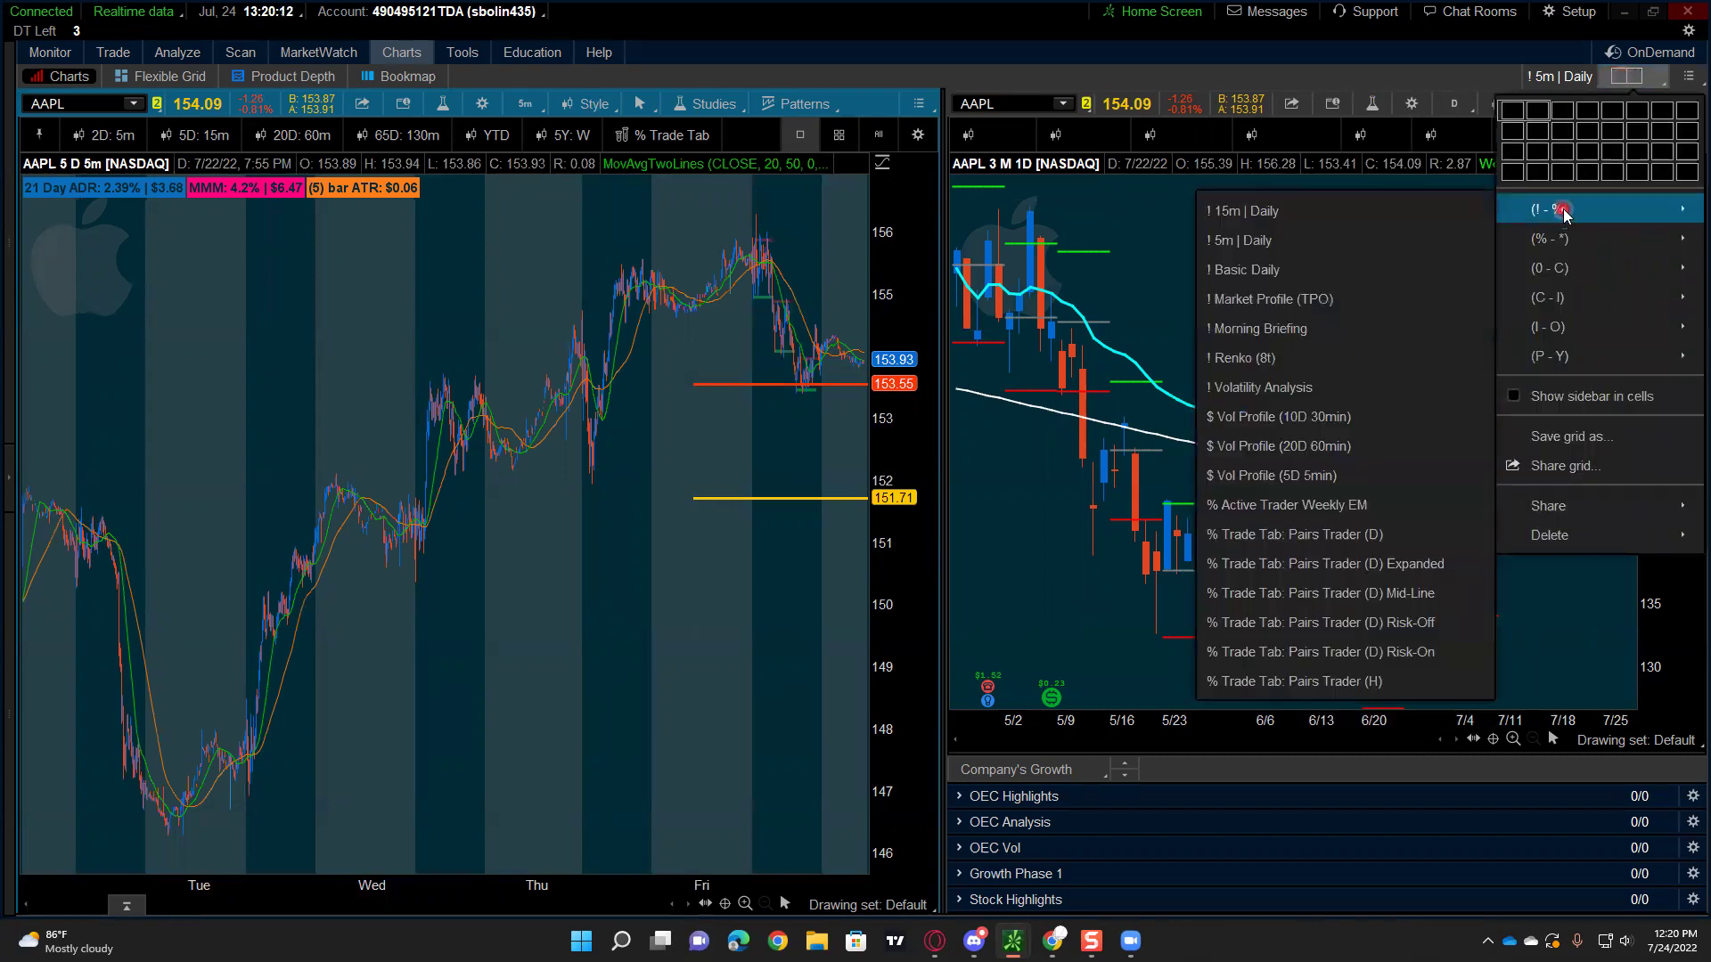
click(1399, 270)
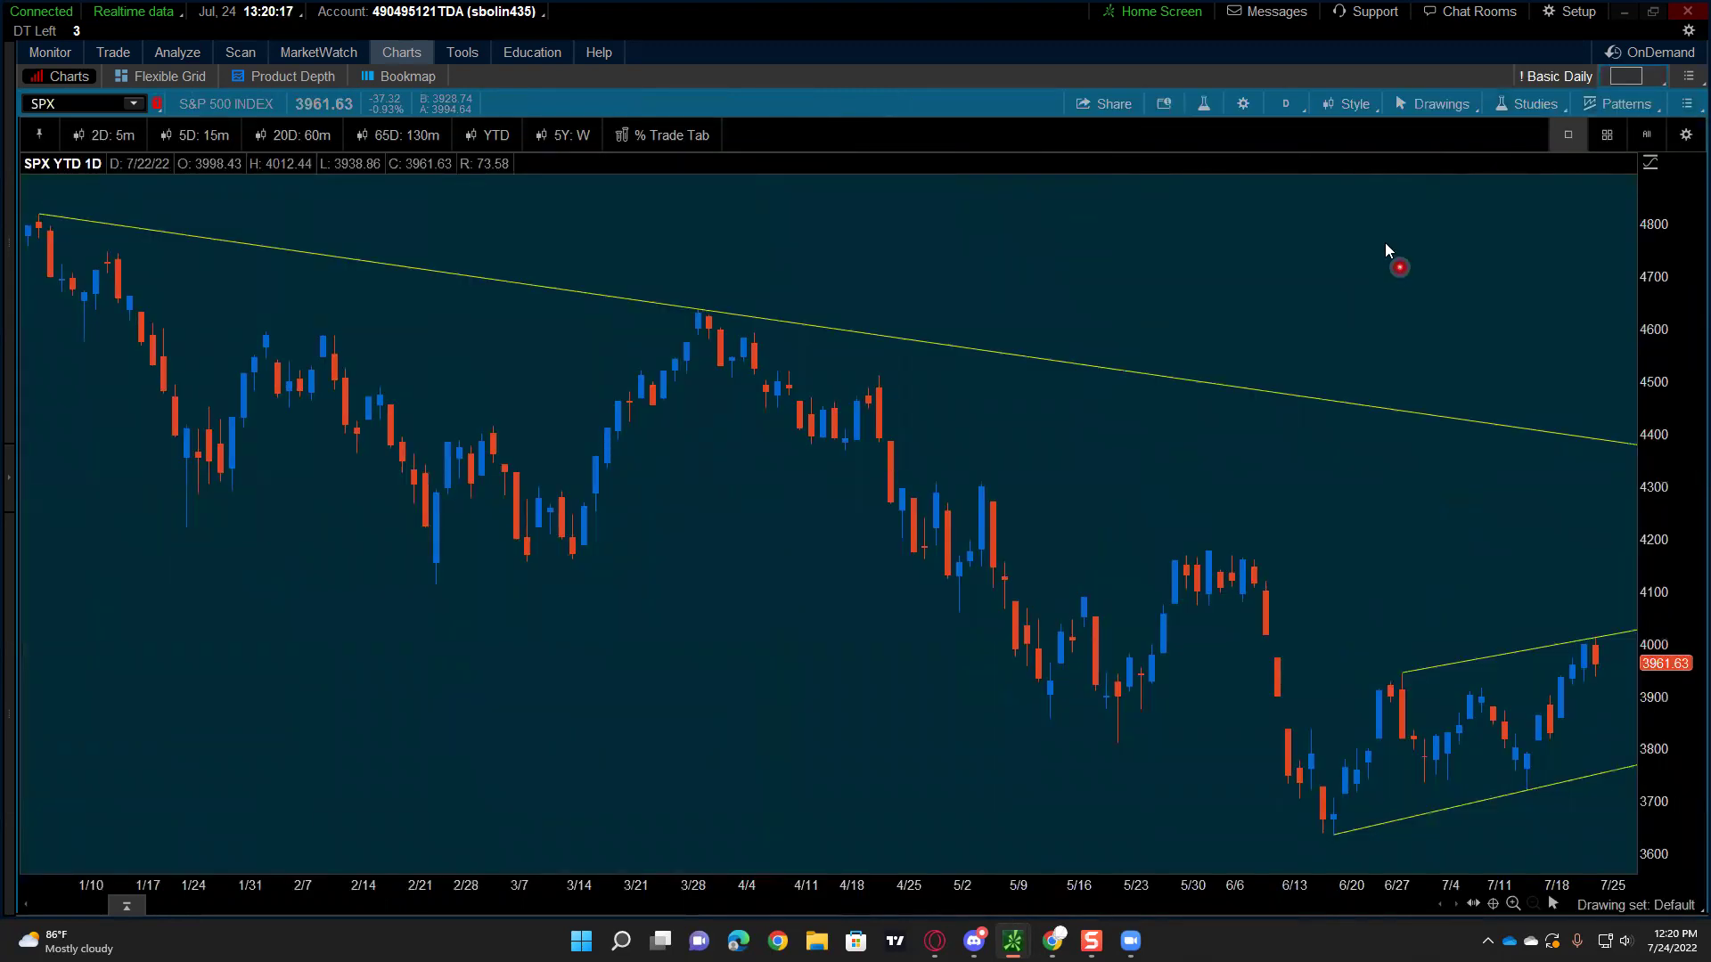
click(1290, 104)
click(1292, 107)
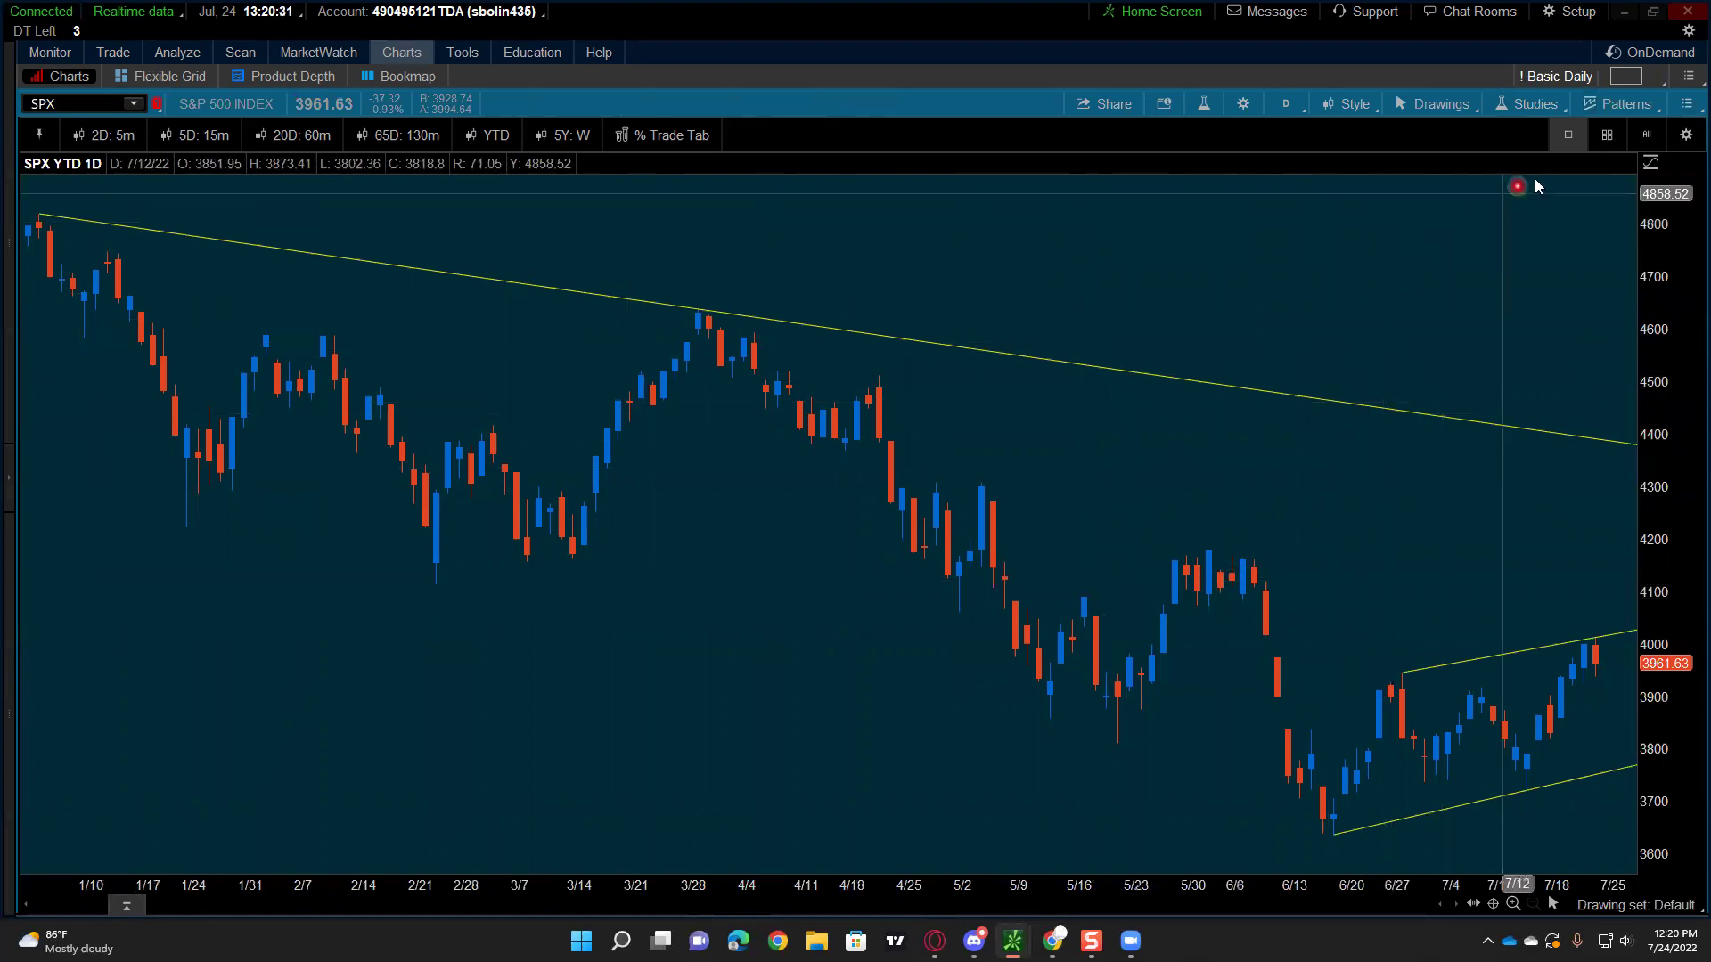
Step: Load the '! Market Profile (TPO)' grid with its 10-day 30-minute /ES chart, then reopen the saved layouts
click(1627, 76)
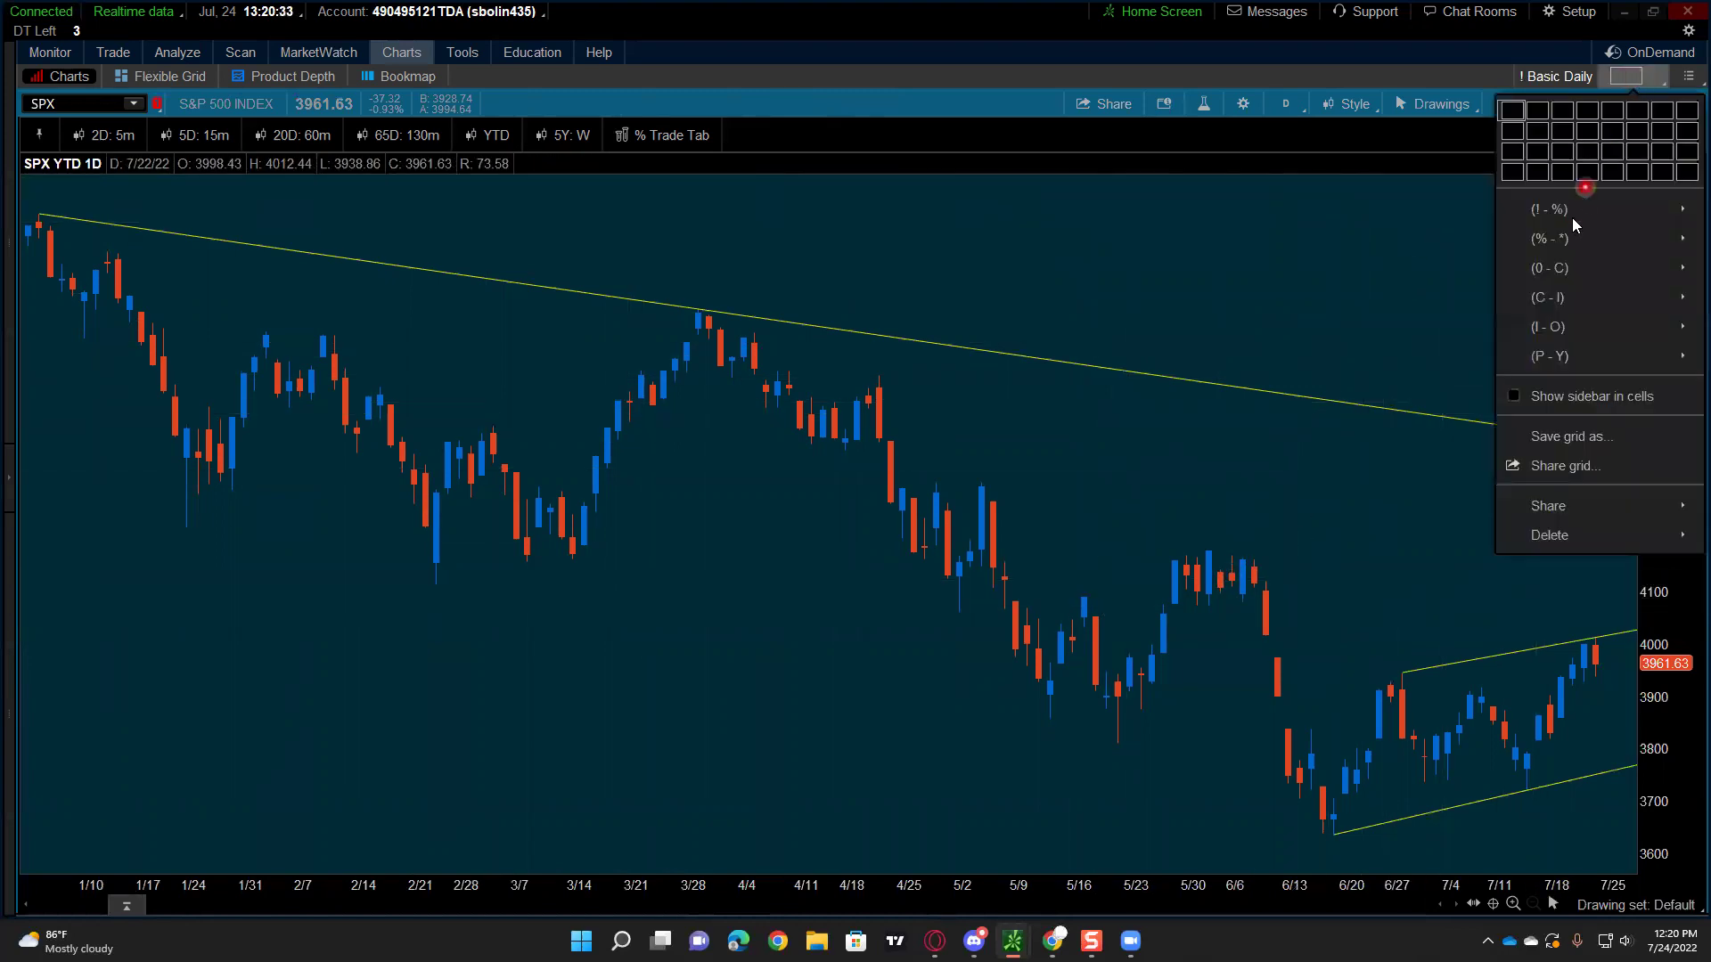
click(1548, 211)
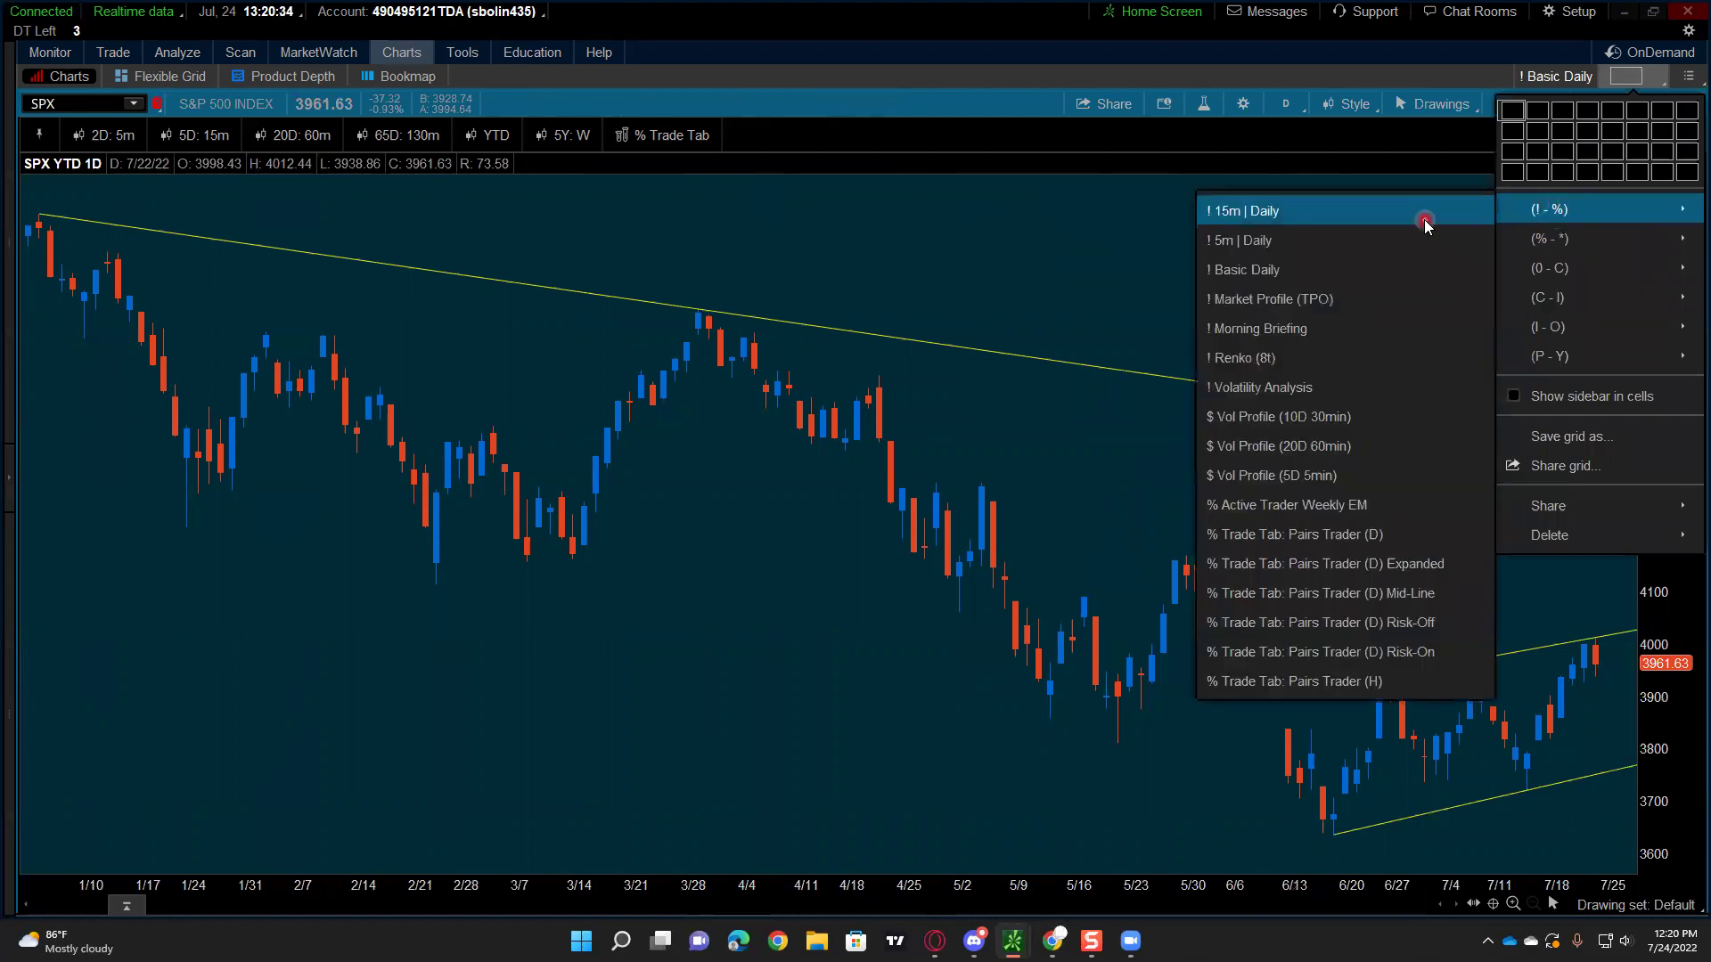
click(1364, 299)
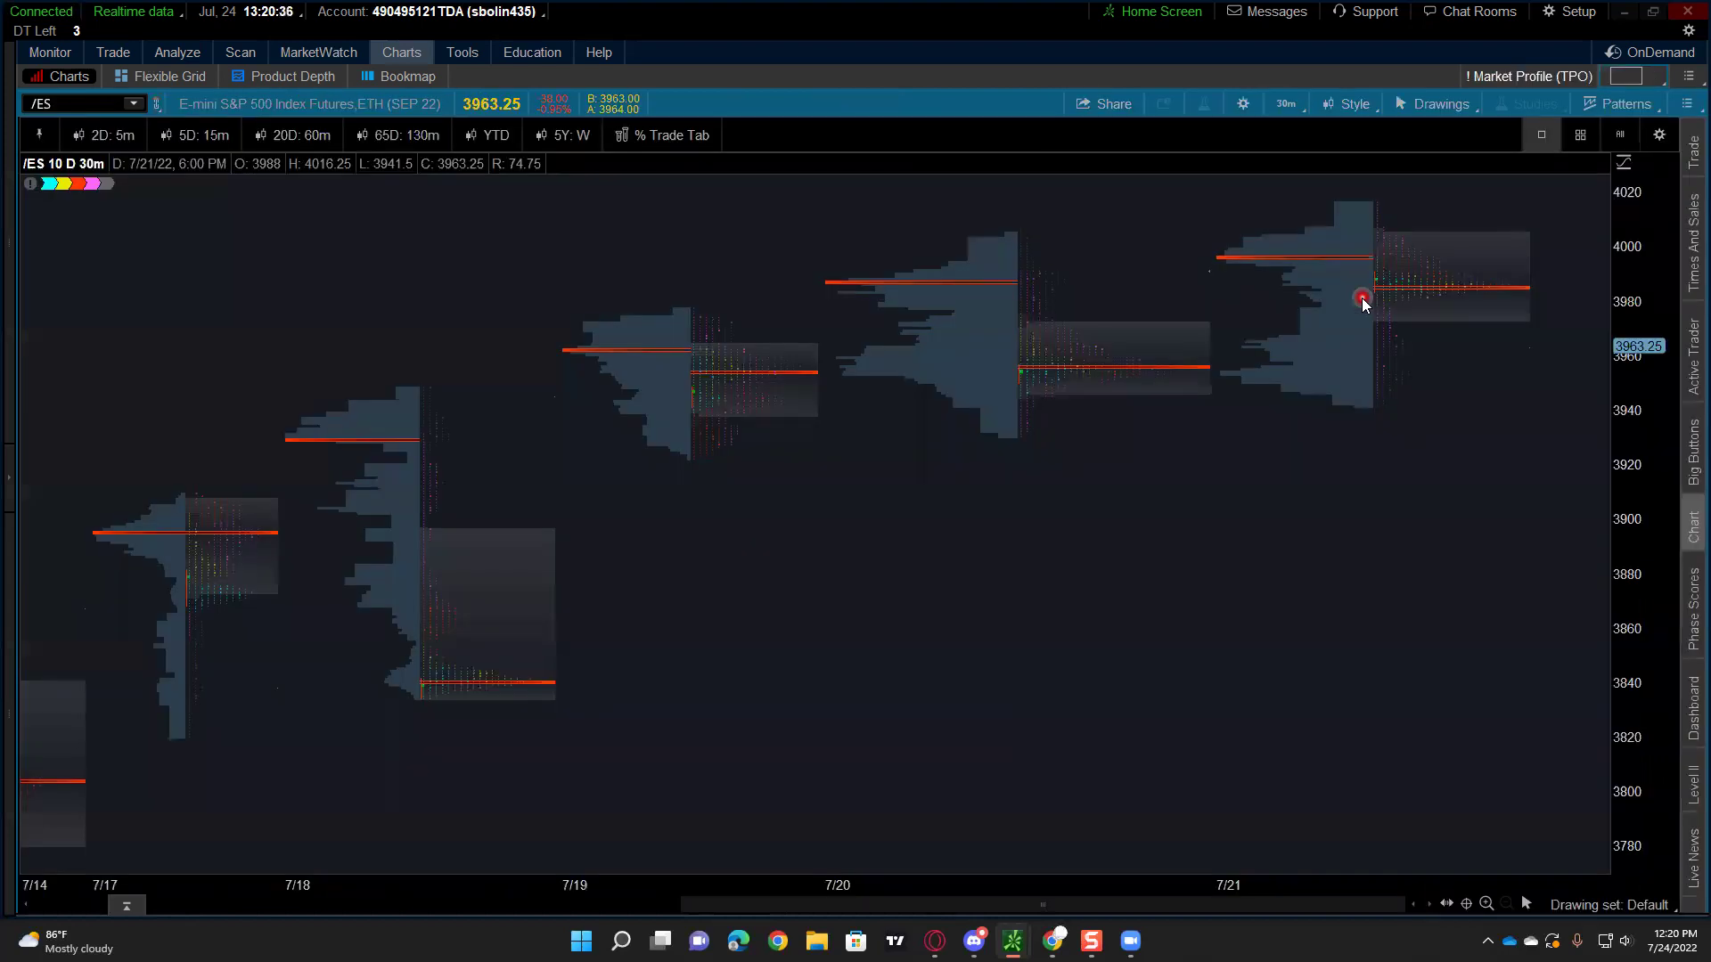
click(1626, 76)
click(1555, 211)
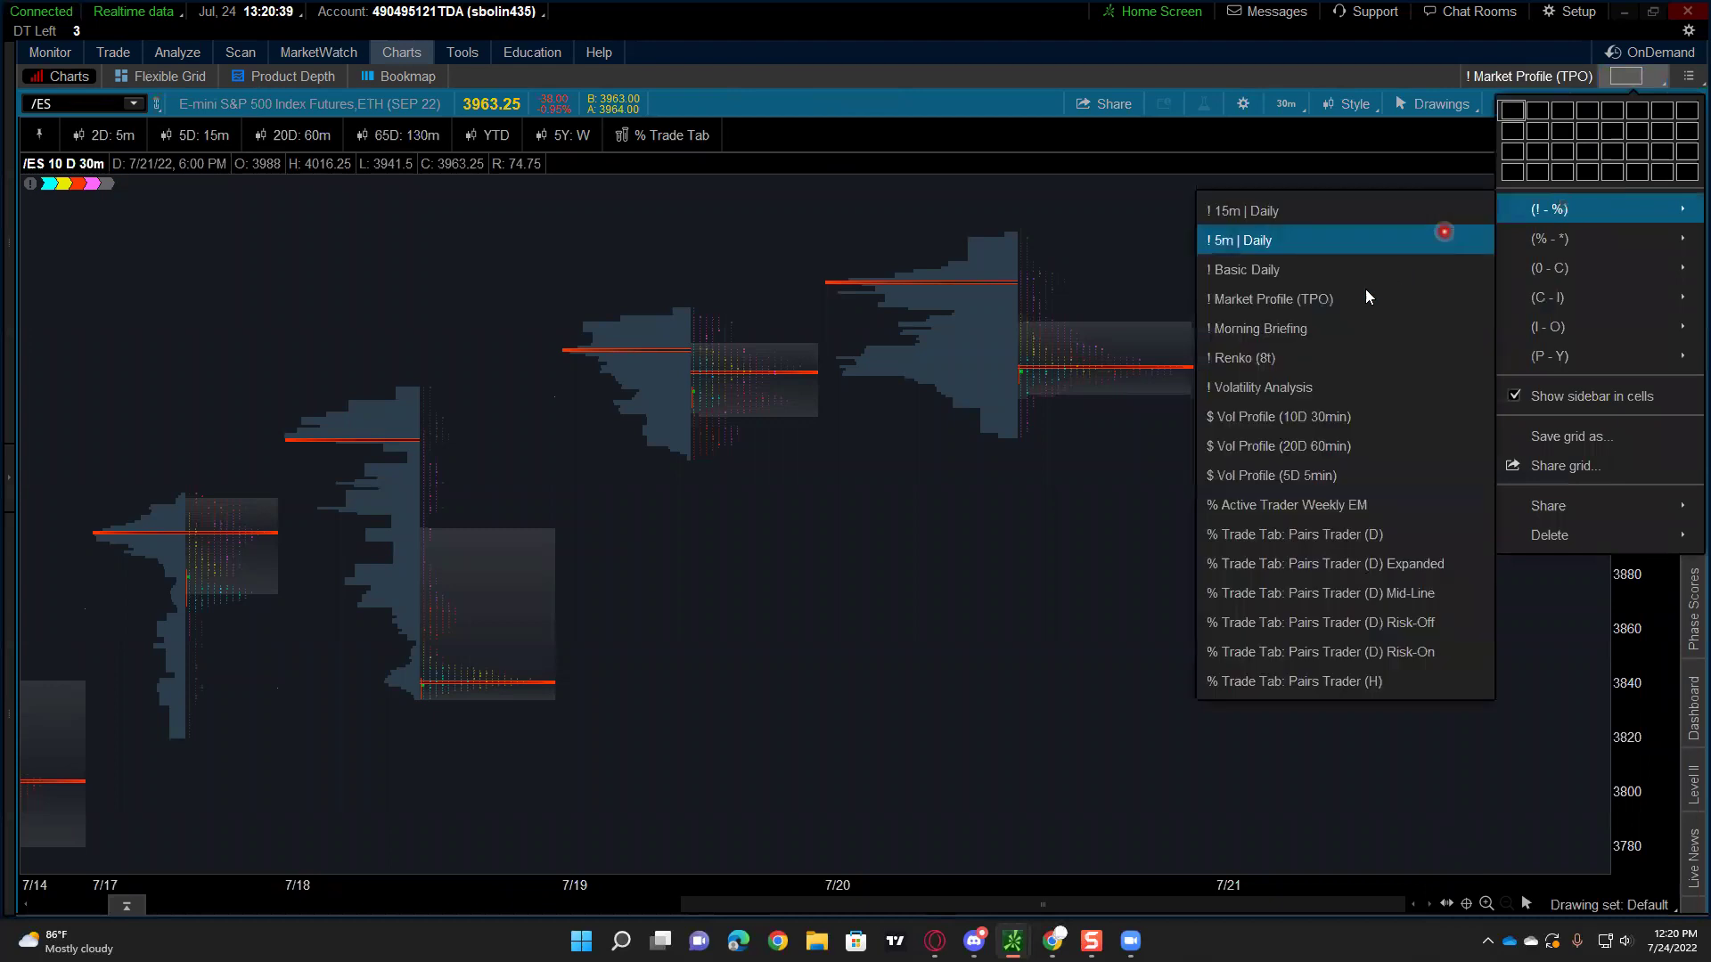
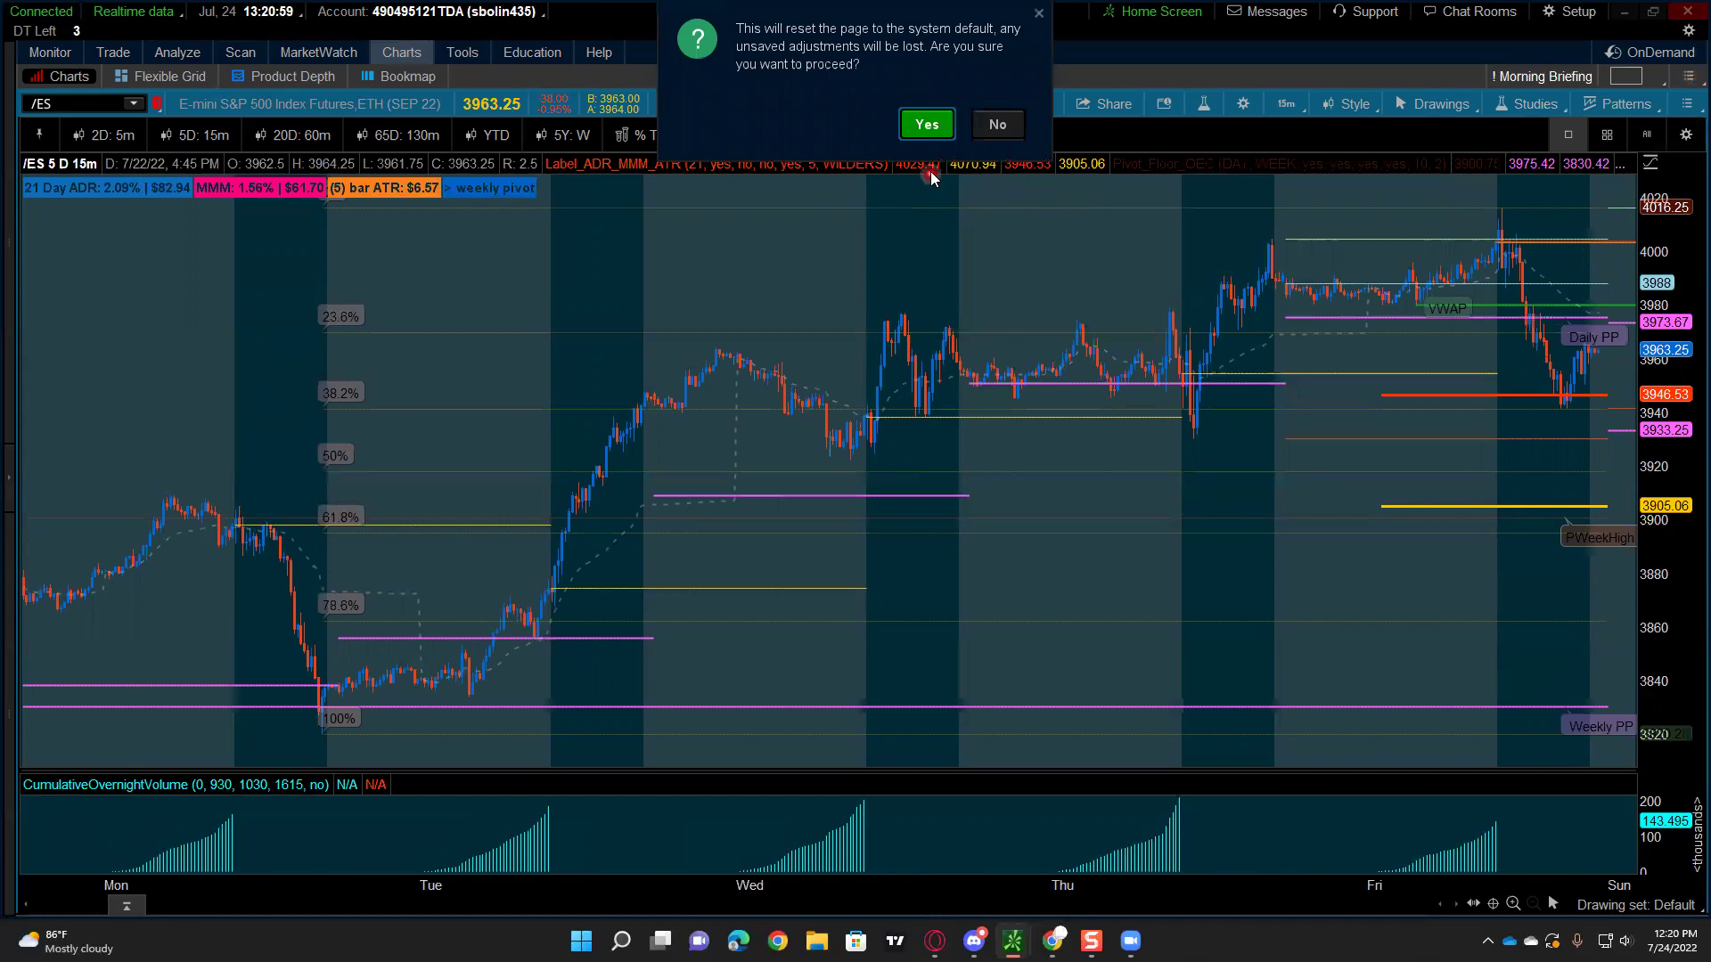
Step: Reset the chart page to defaults and load the SPX daily chart
click(927, 125)
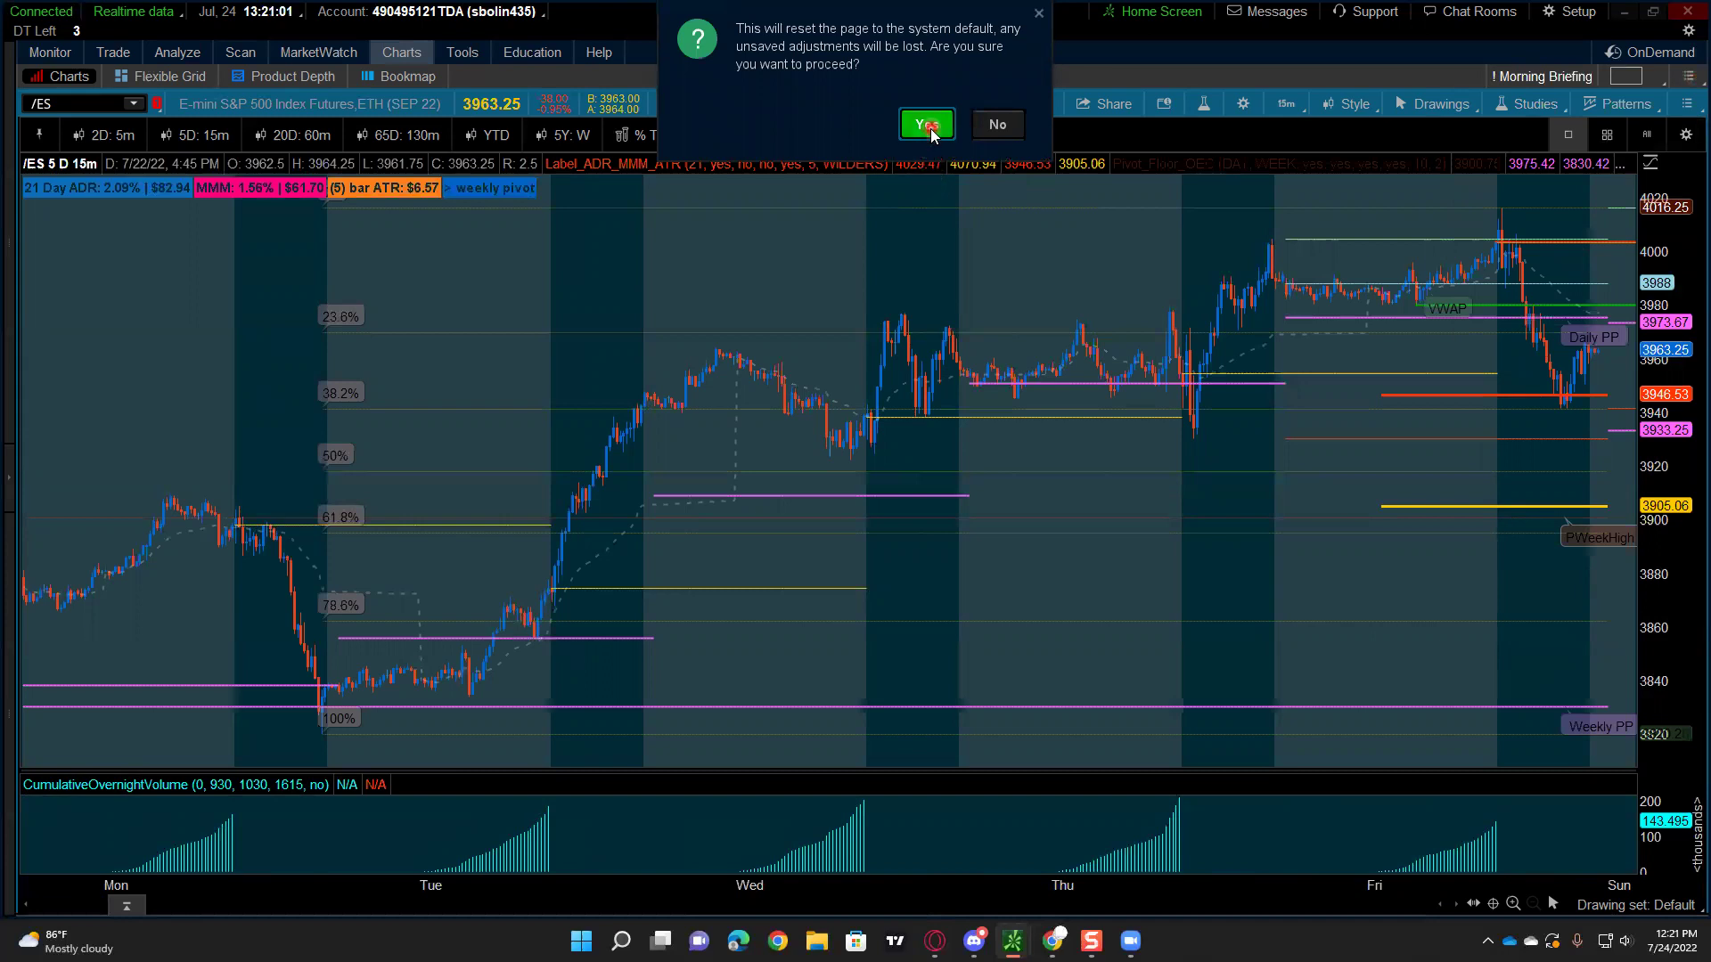
click(100, 105)
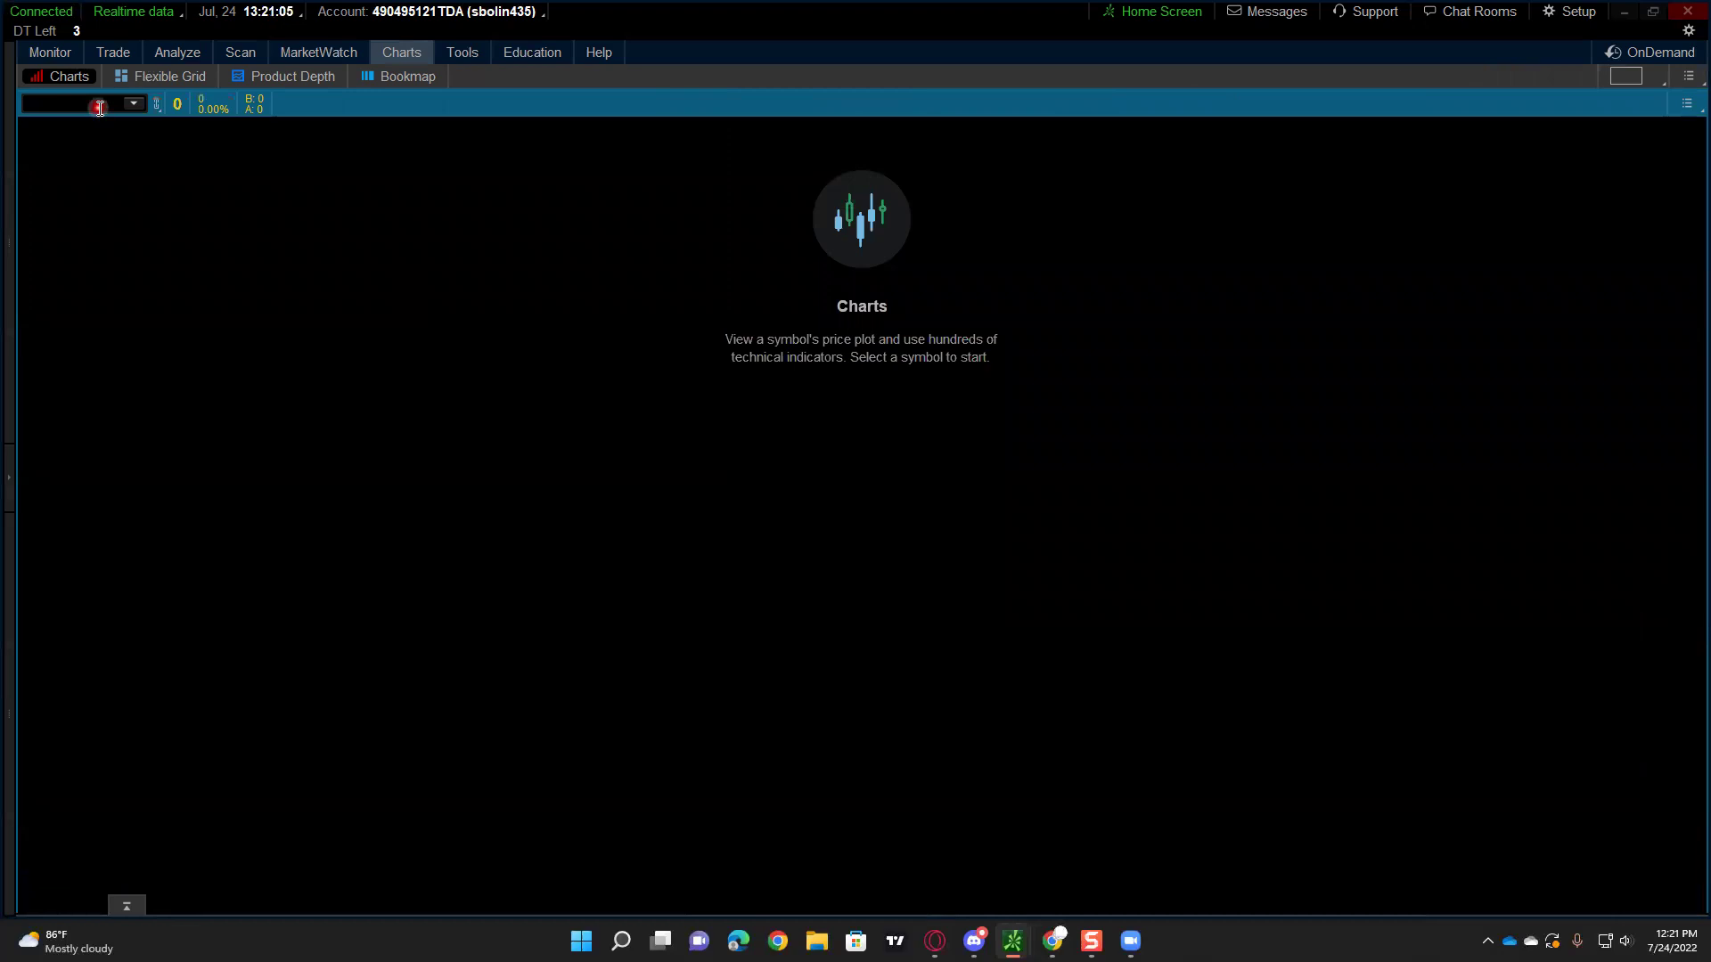
text(SPX)
key(Return)
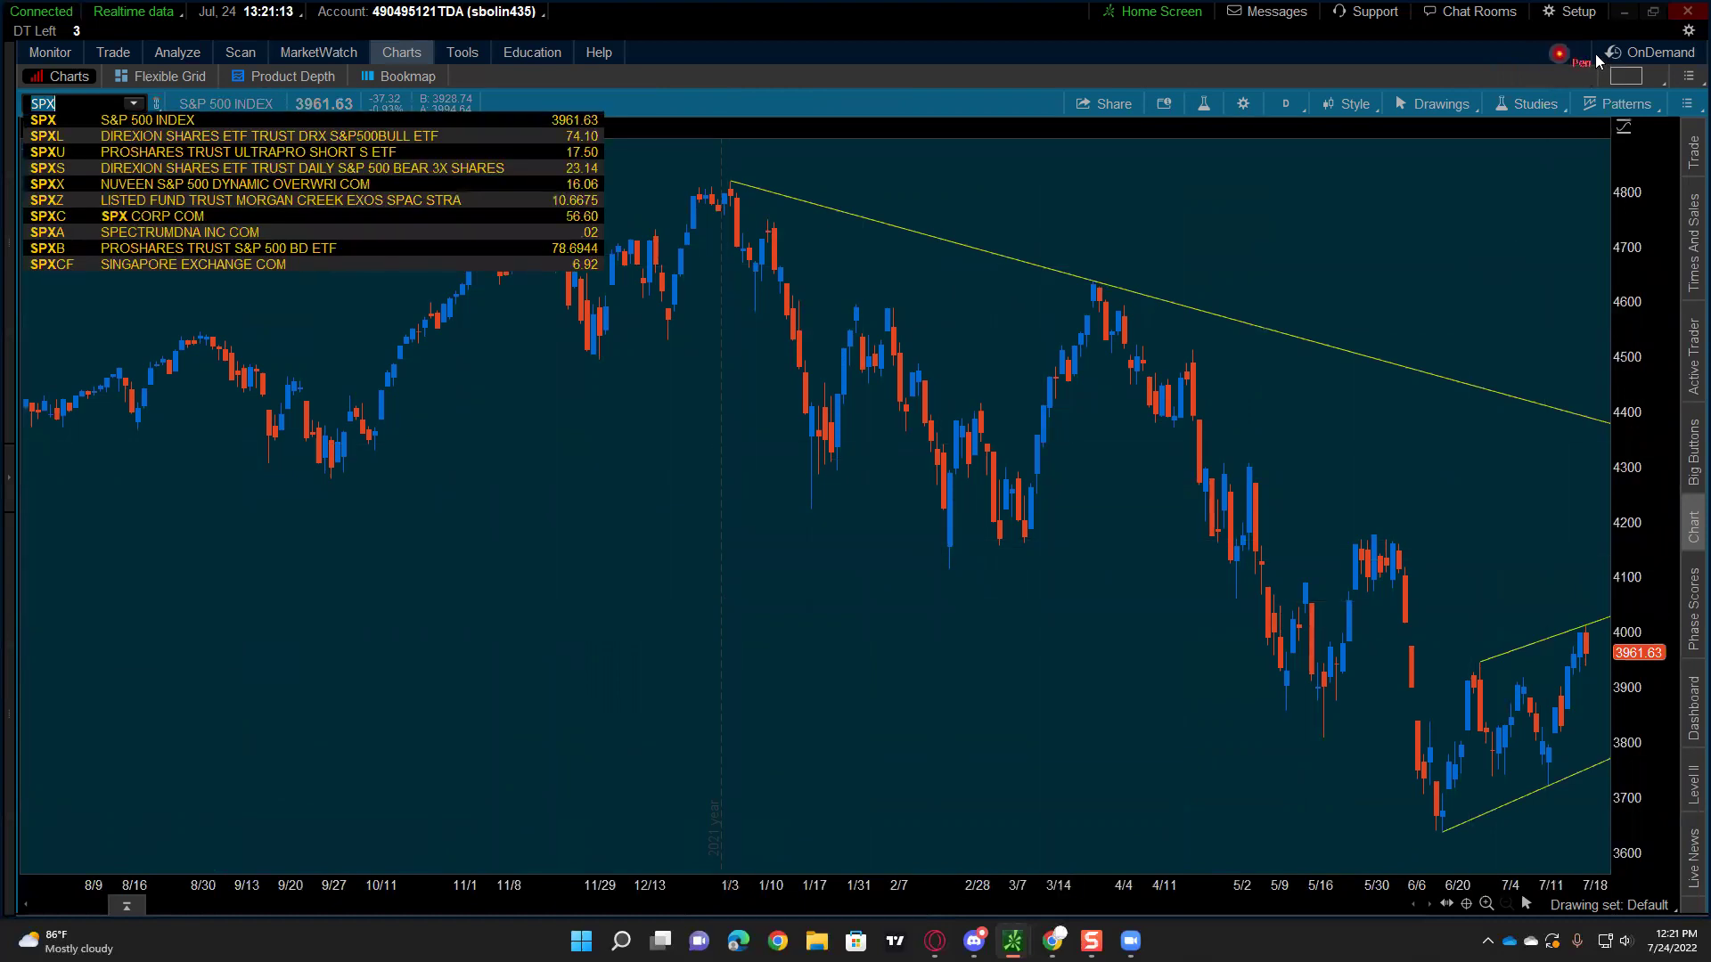
mouse_move(1525, 109)
mouse_down()
mouse_move(1640, 112)
mouse_move(1658, 58)
mouse_move(1539, 73)
mouse_up()
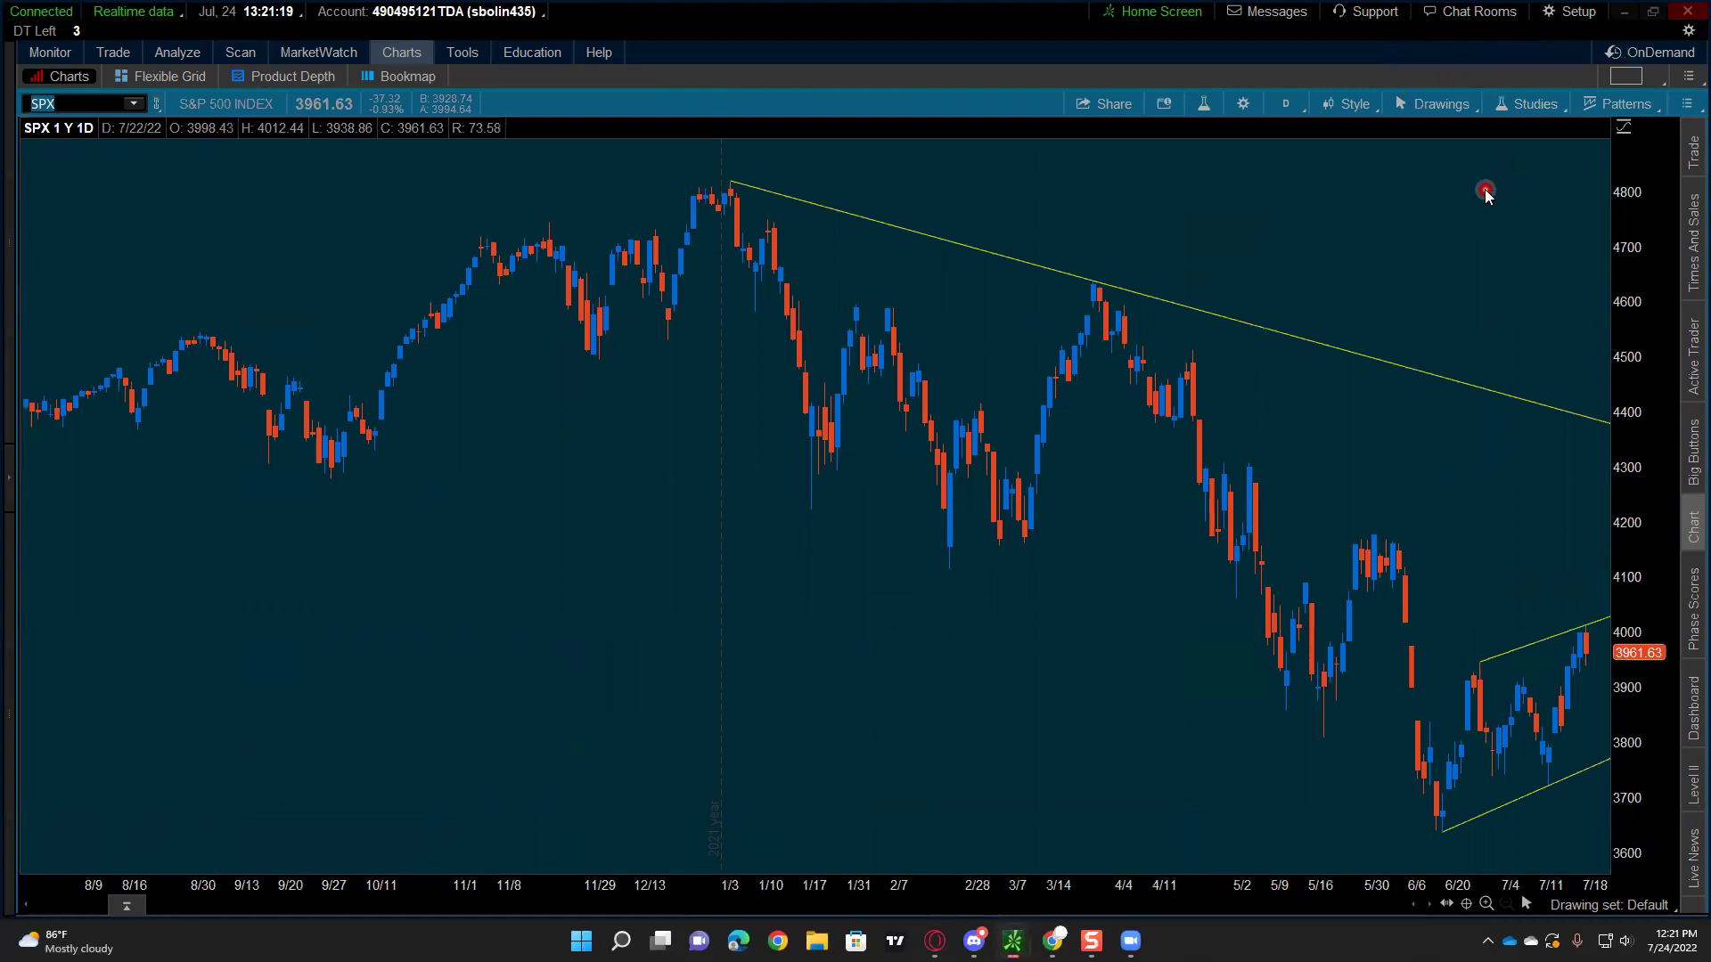
mouse_move(38, 131)
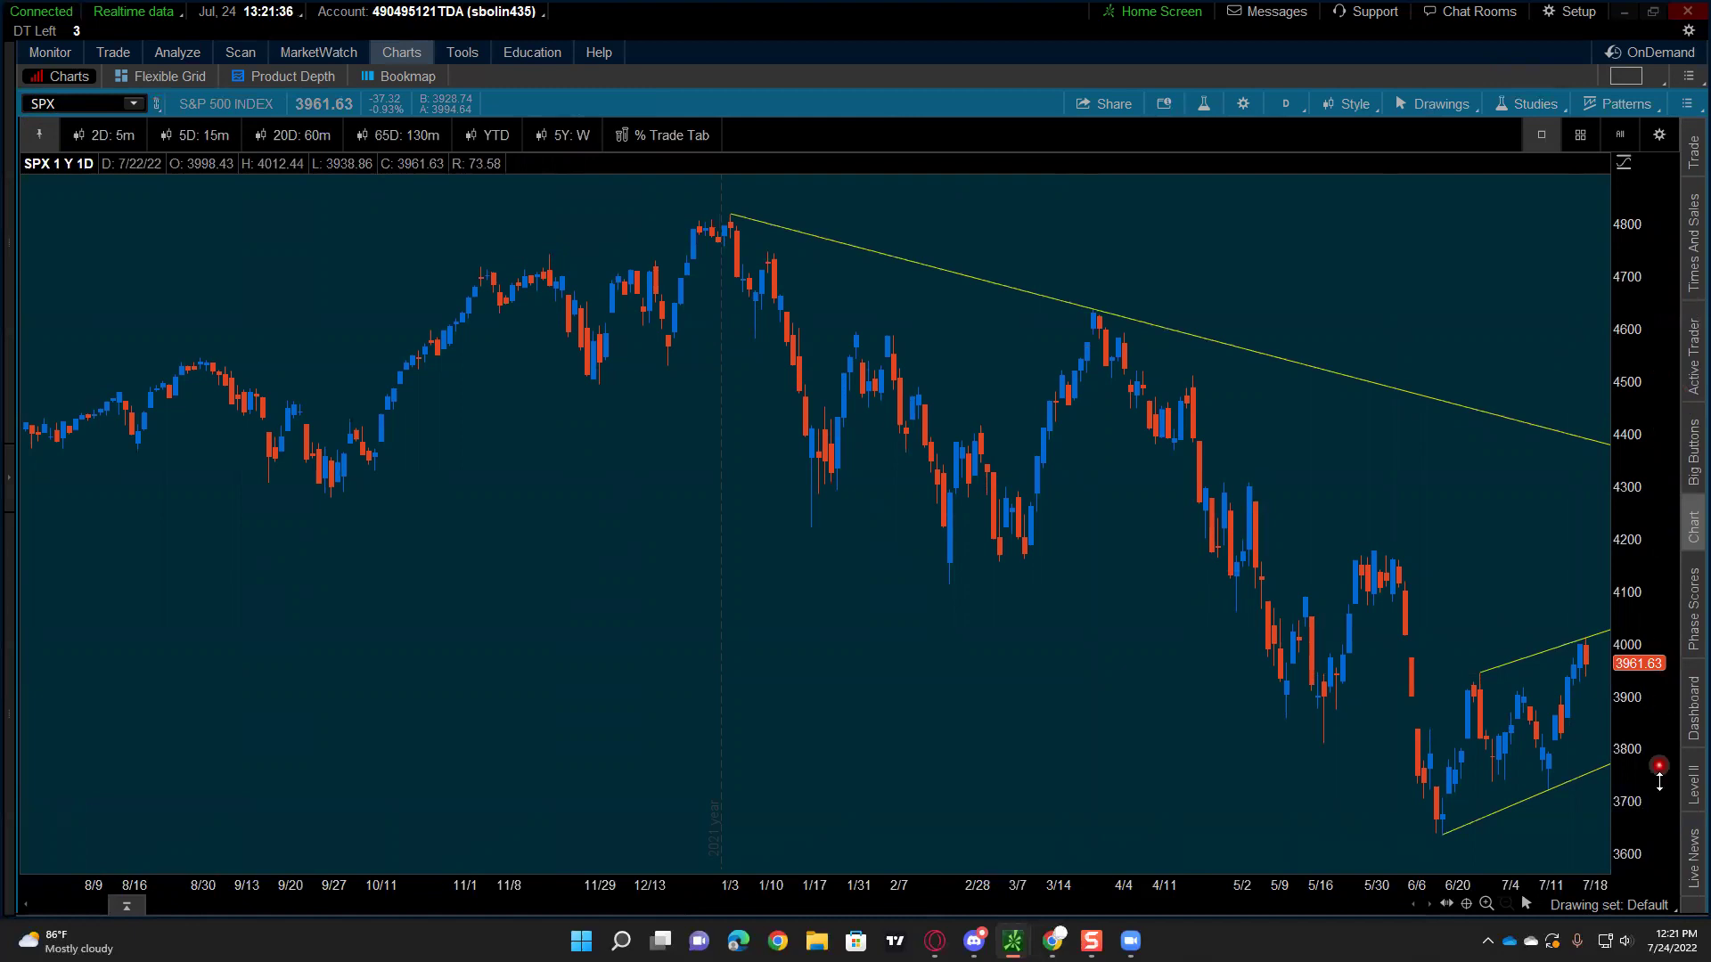
Step: Show the live news and Company's Growth panels and hide the cell sidebar
click(1688, 865)
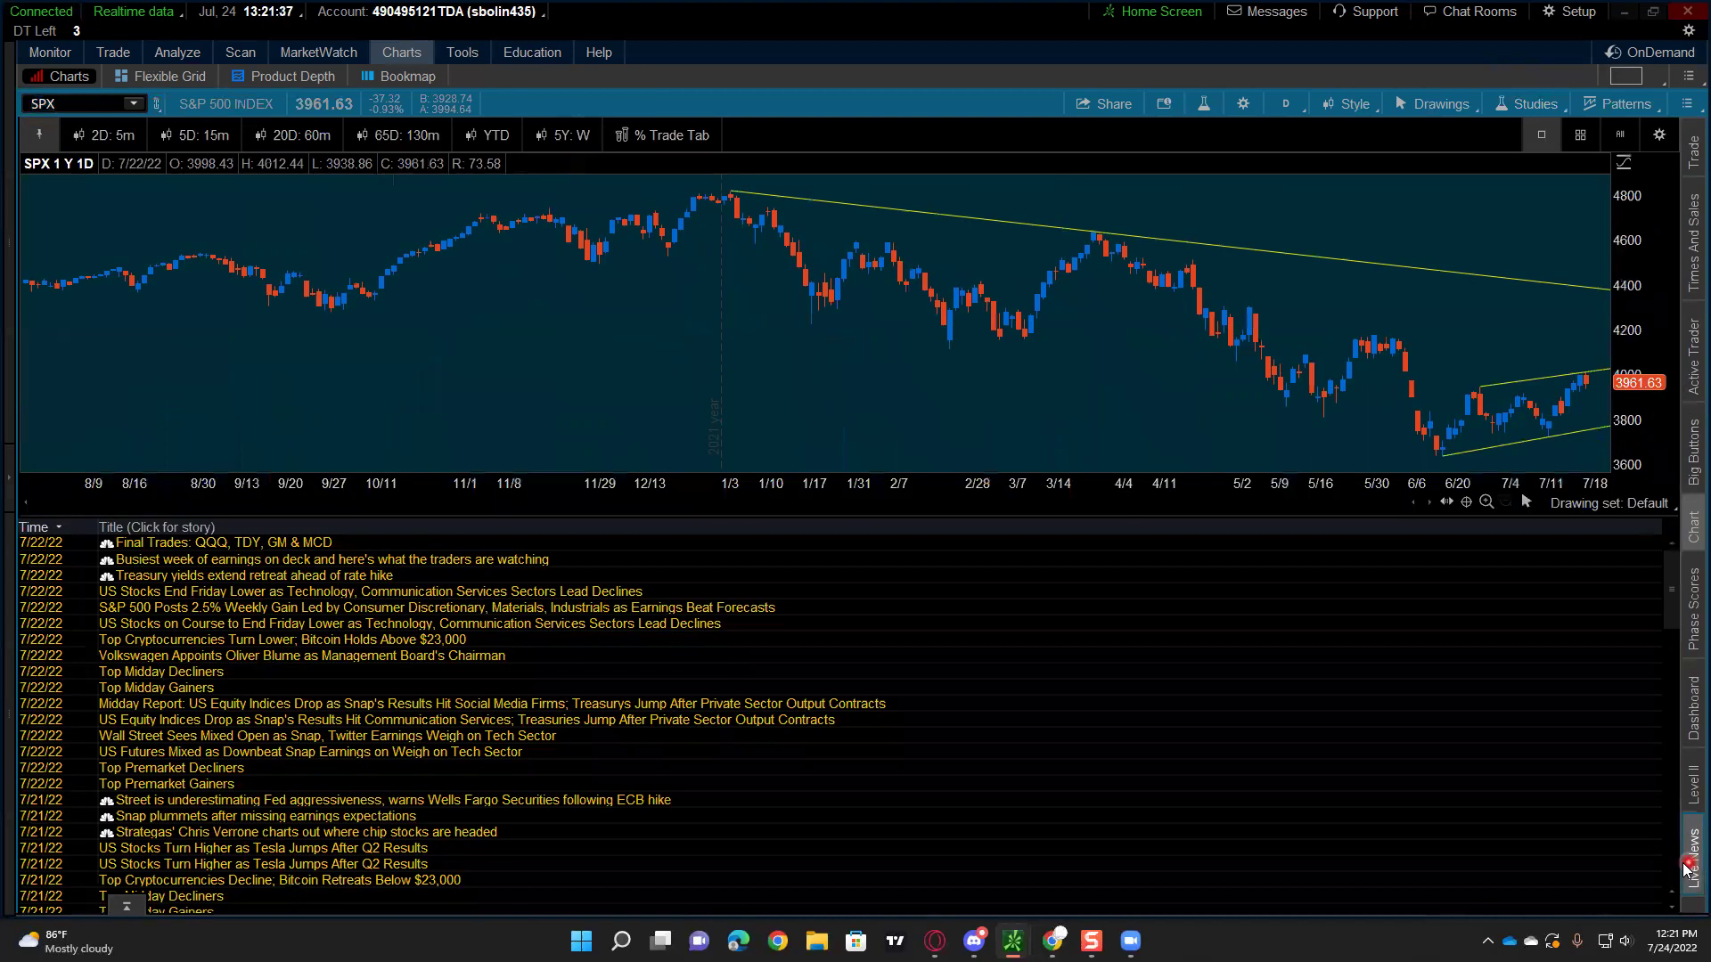
click(1687, 614)
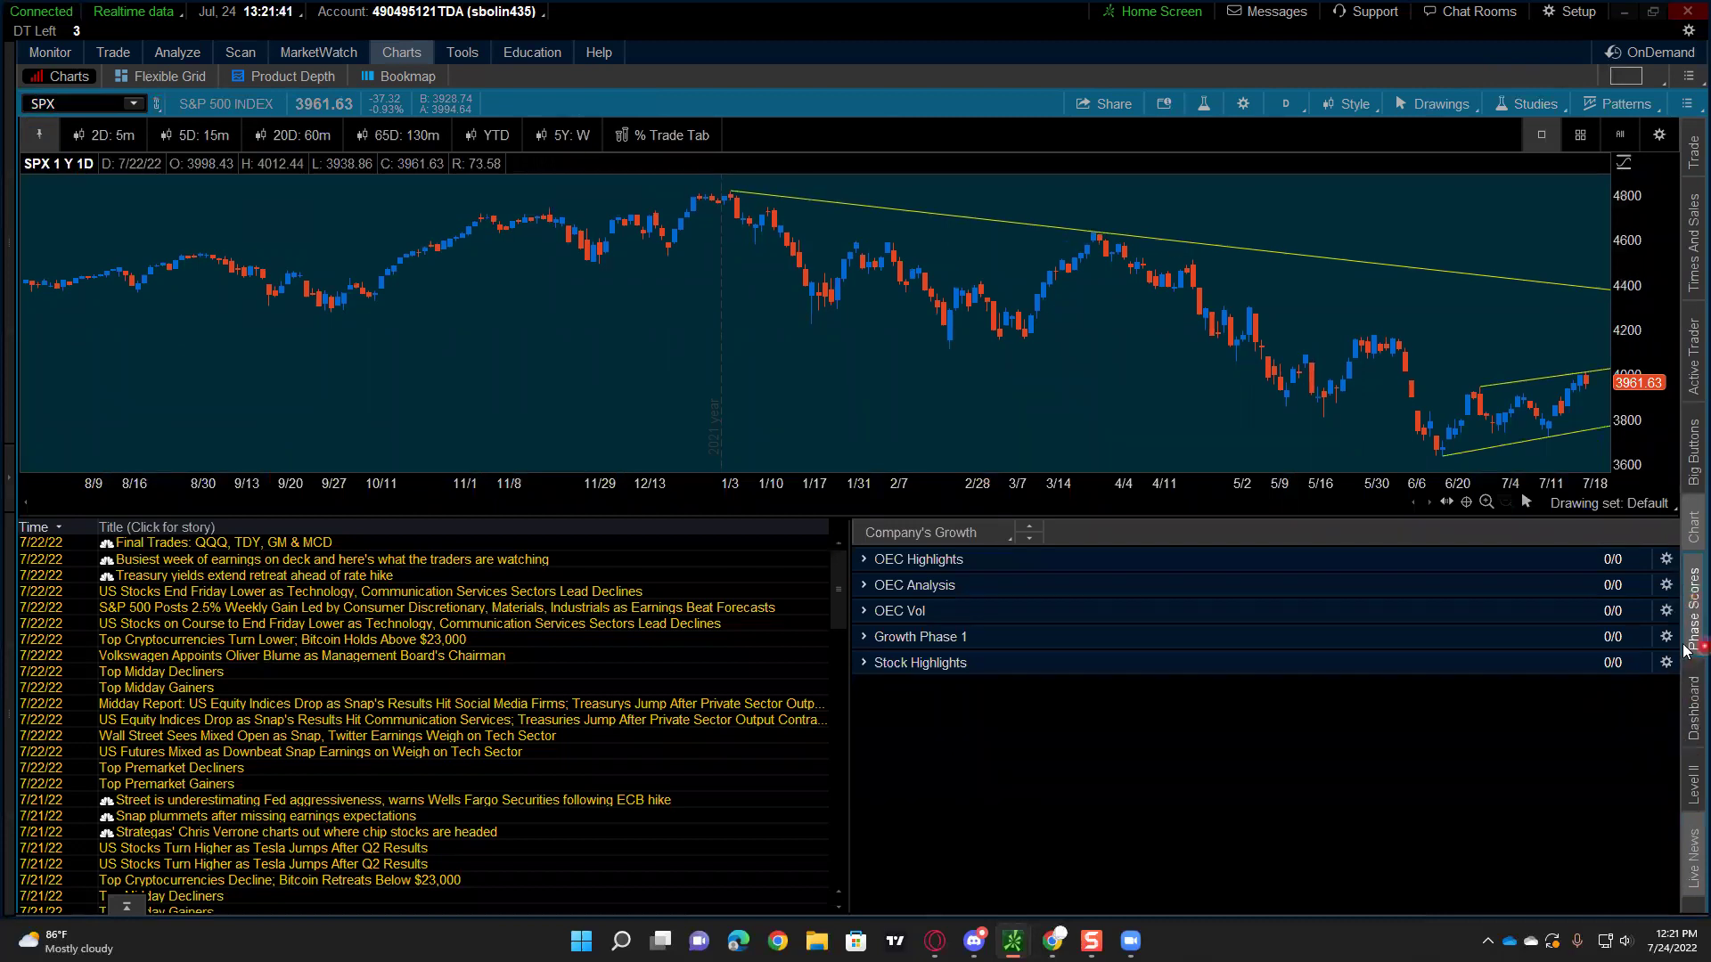
click(1638, 78)
click(1599, 397)
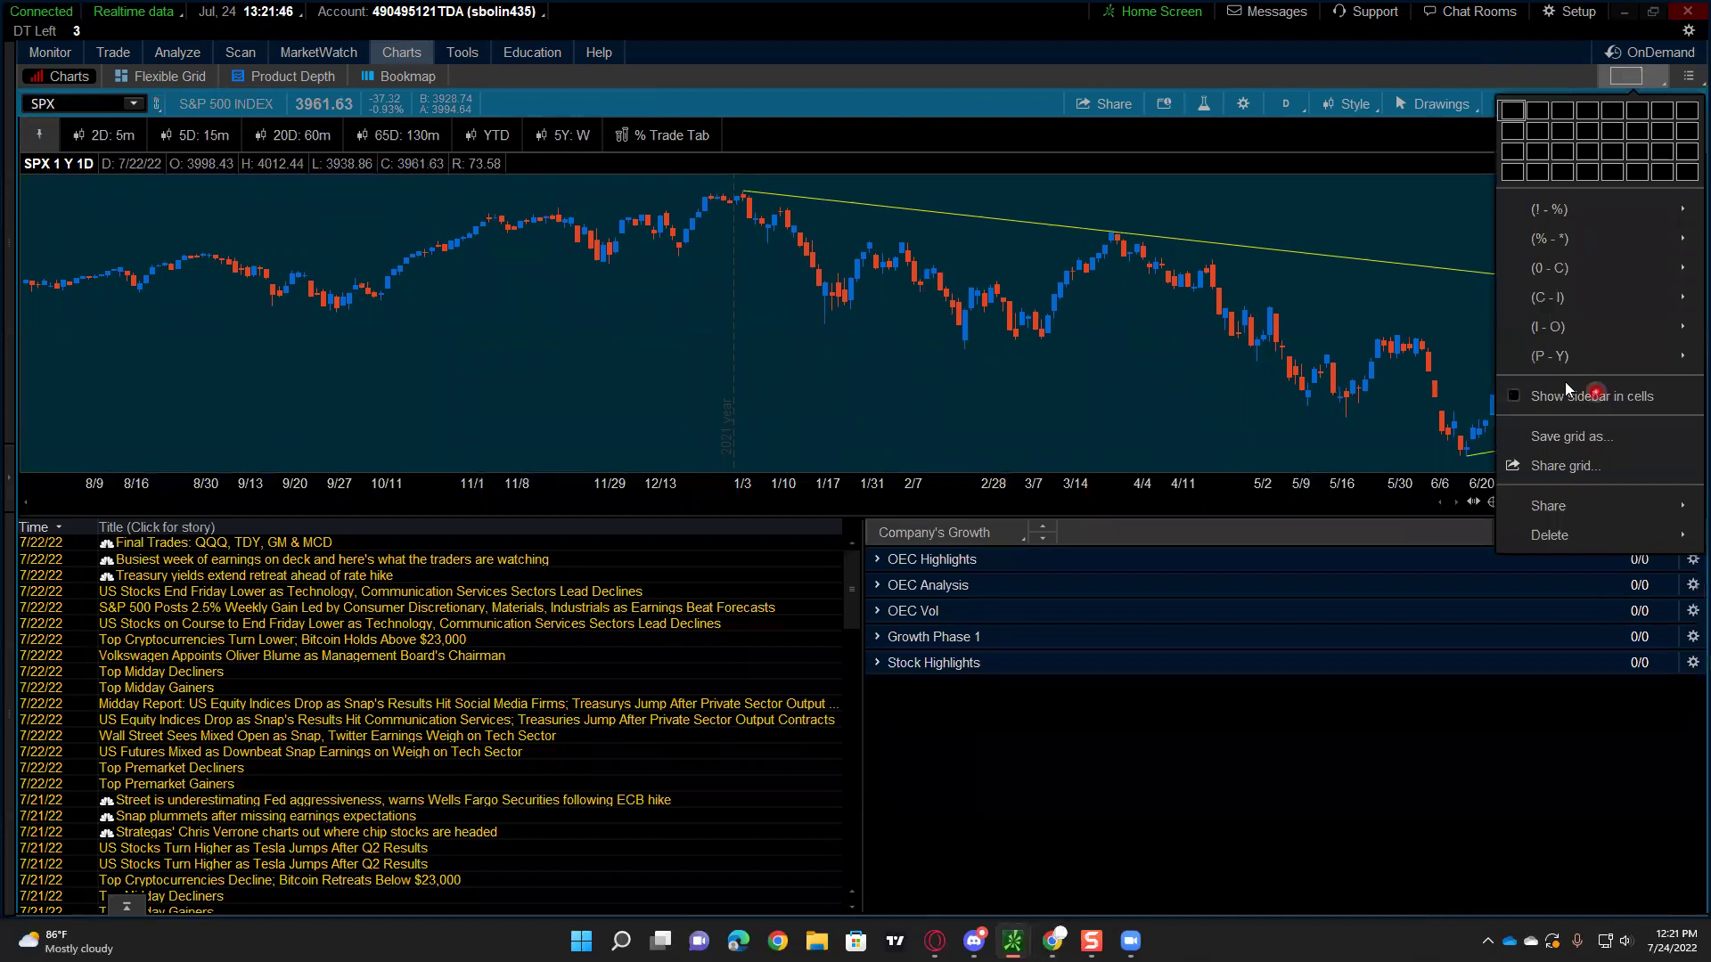
click(1470, 321)
Step: Lower the divider so the SPX chart is taller above the news
drag(1415, 519, 1365, 791)
click(1097, 644)
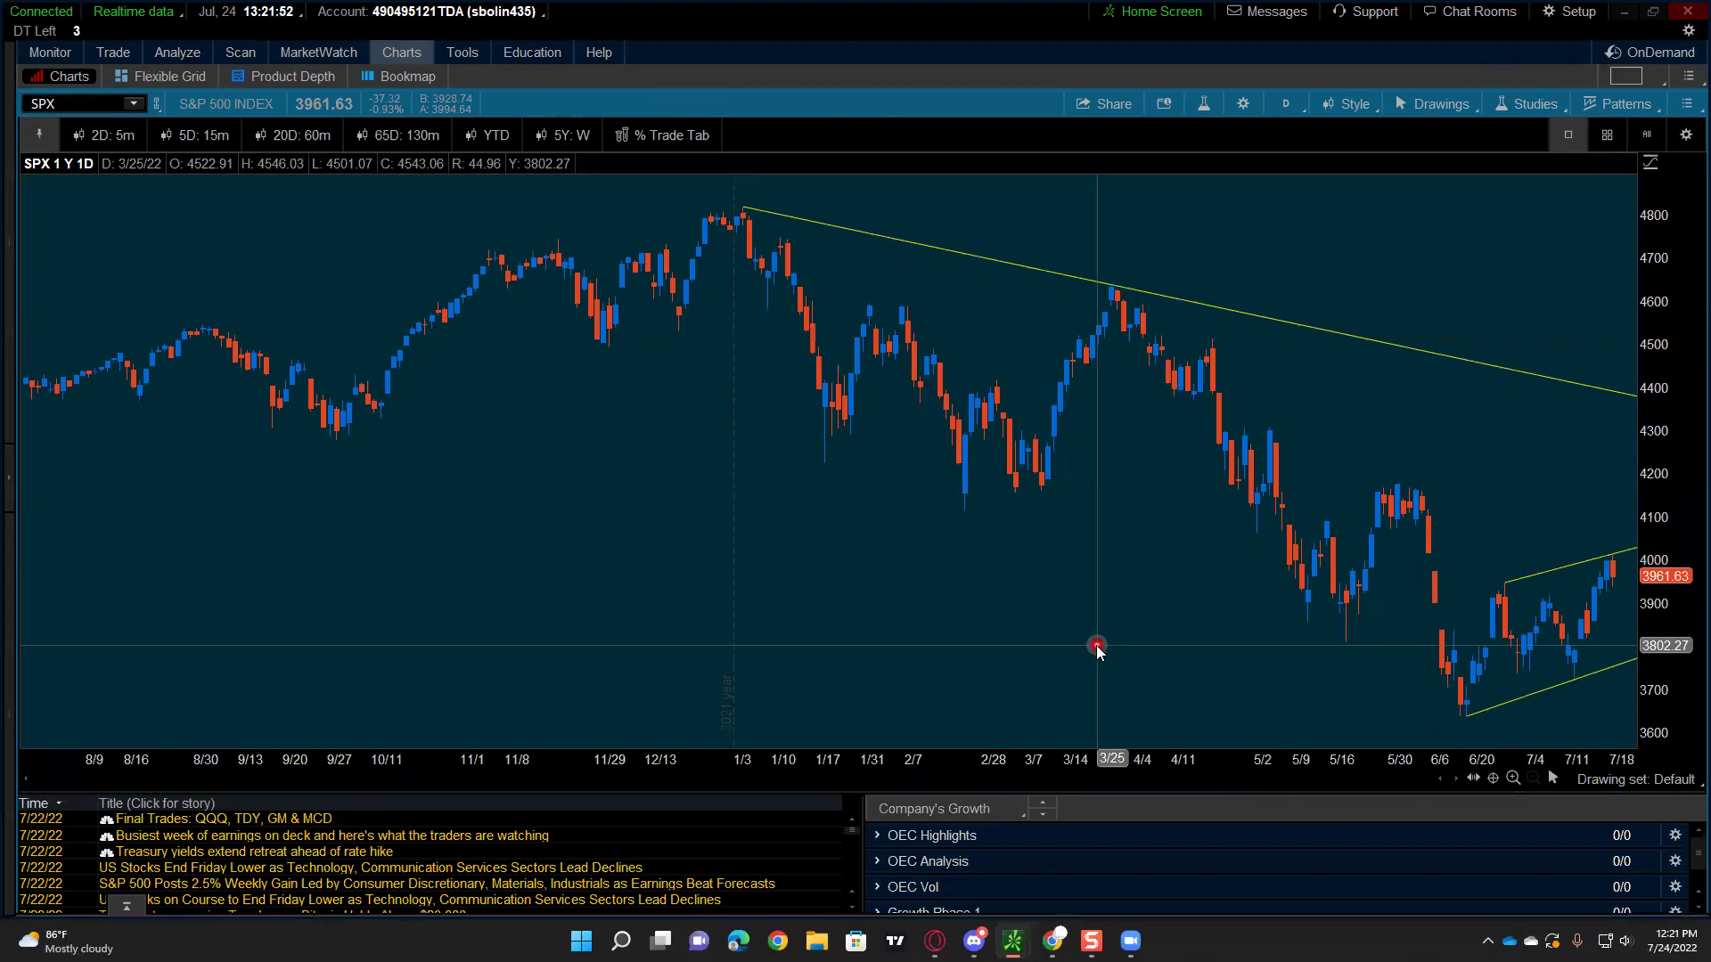
click(1002, 561)
click(1204, 118)
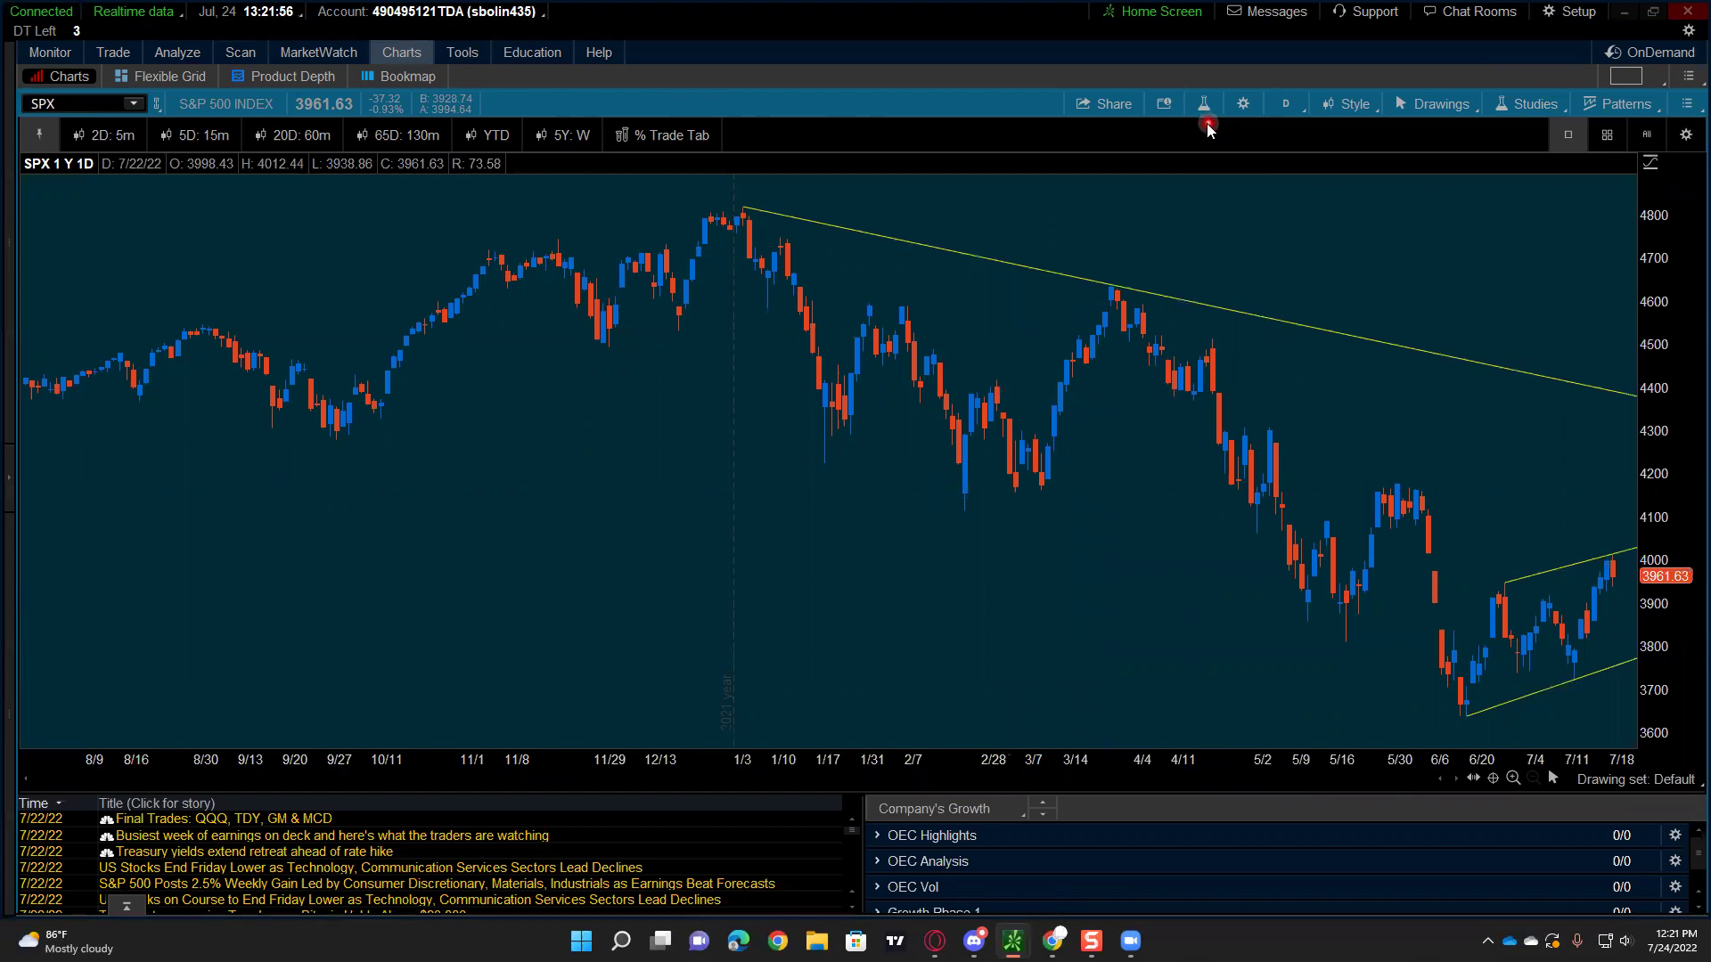
Step: Bring up the %-P group of saved study sets
click(1520, 104)
click(1451, 340)
click(1391, 341)
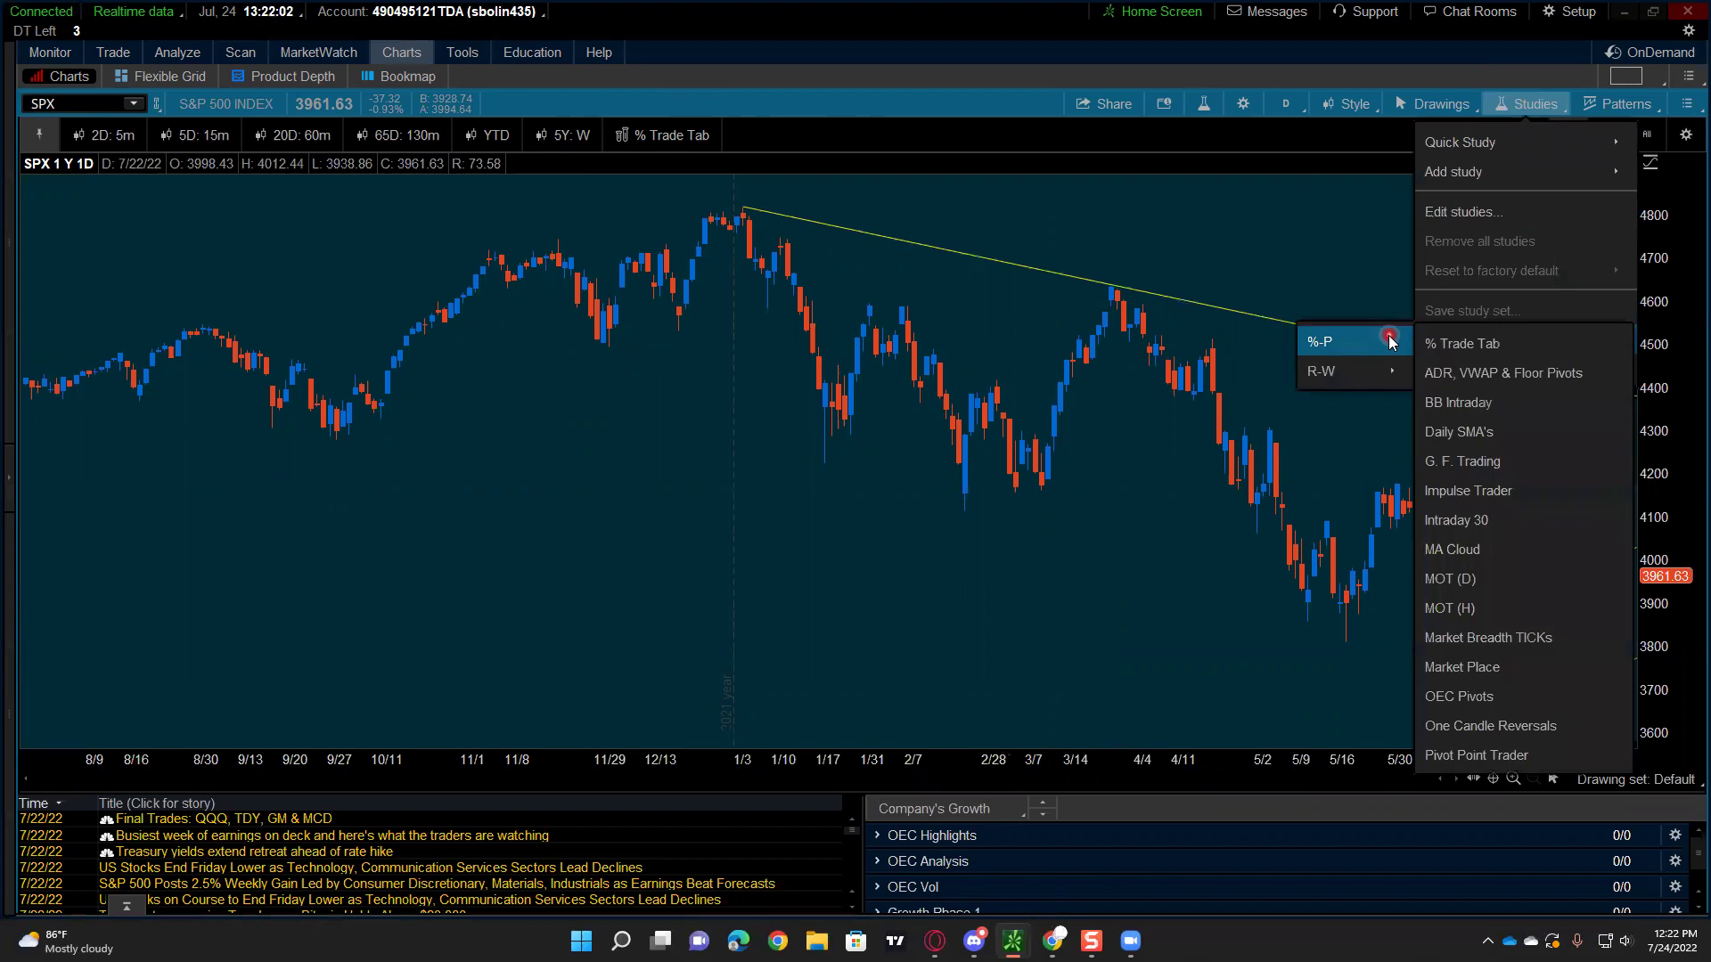
Step: Load the Daily SMA's study set, then bring up the R-W saved study sets
click(1490, 434)
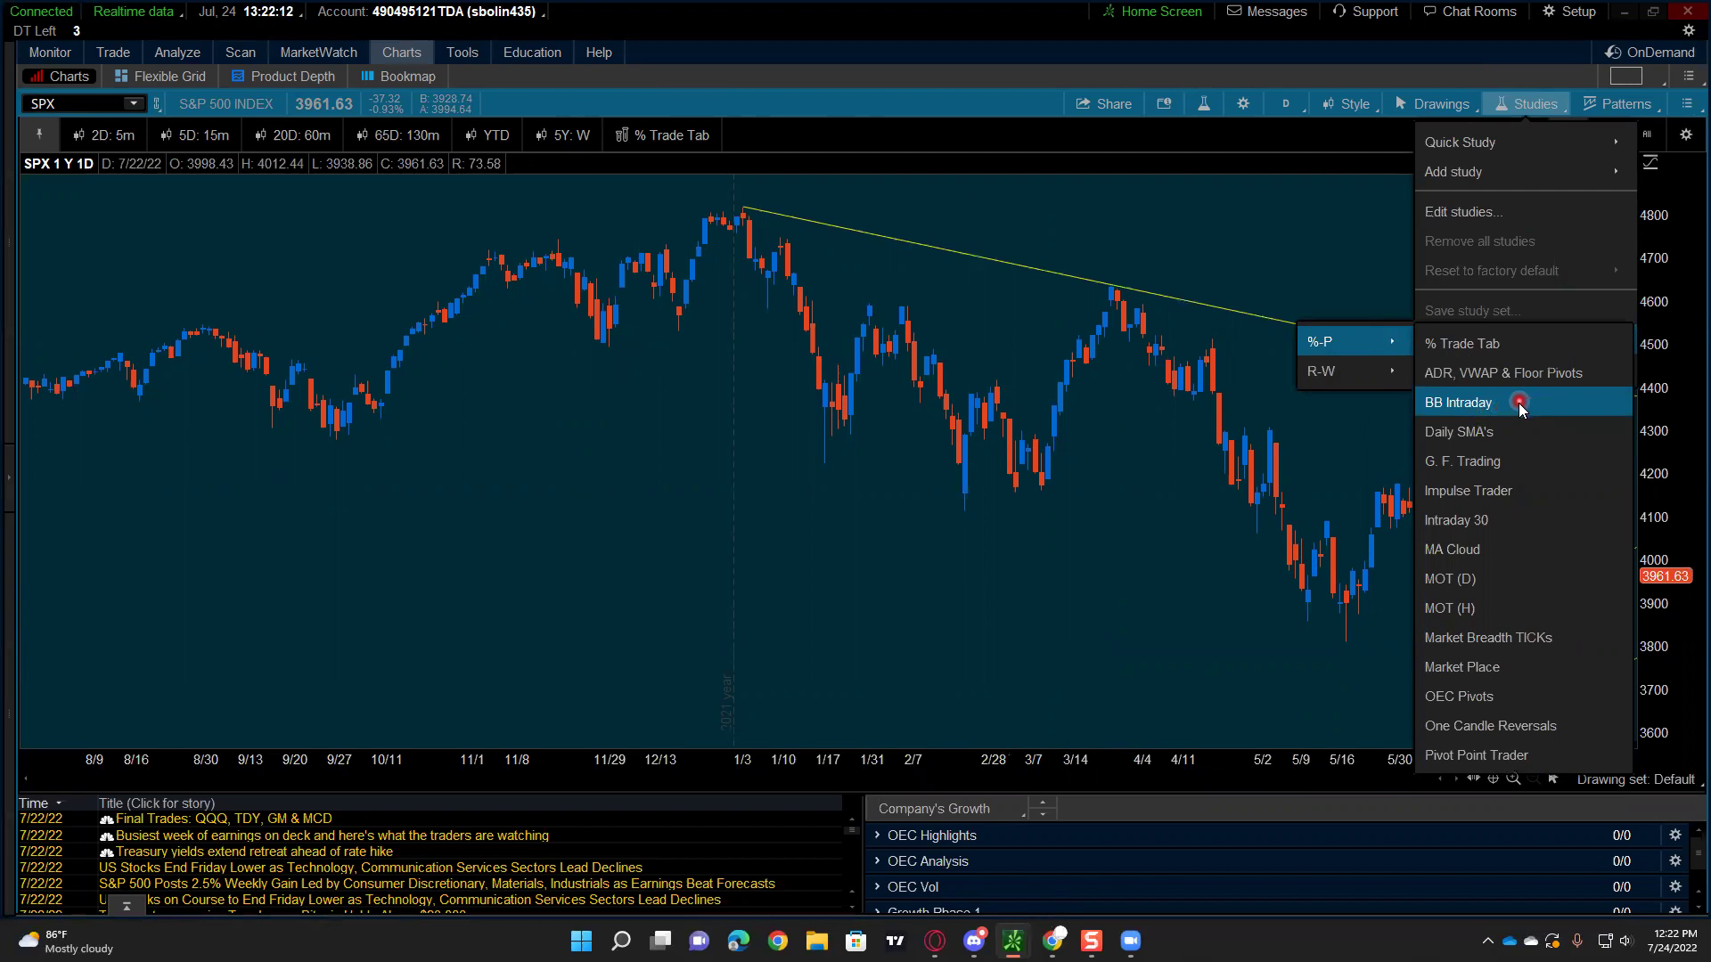
click(1515, 432)
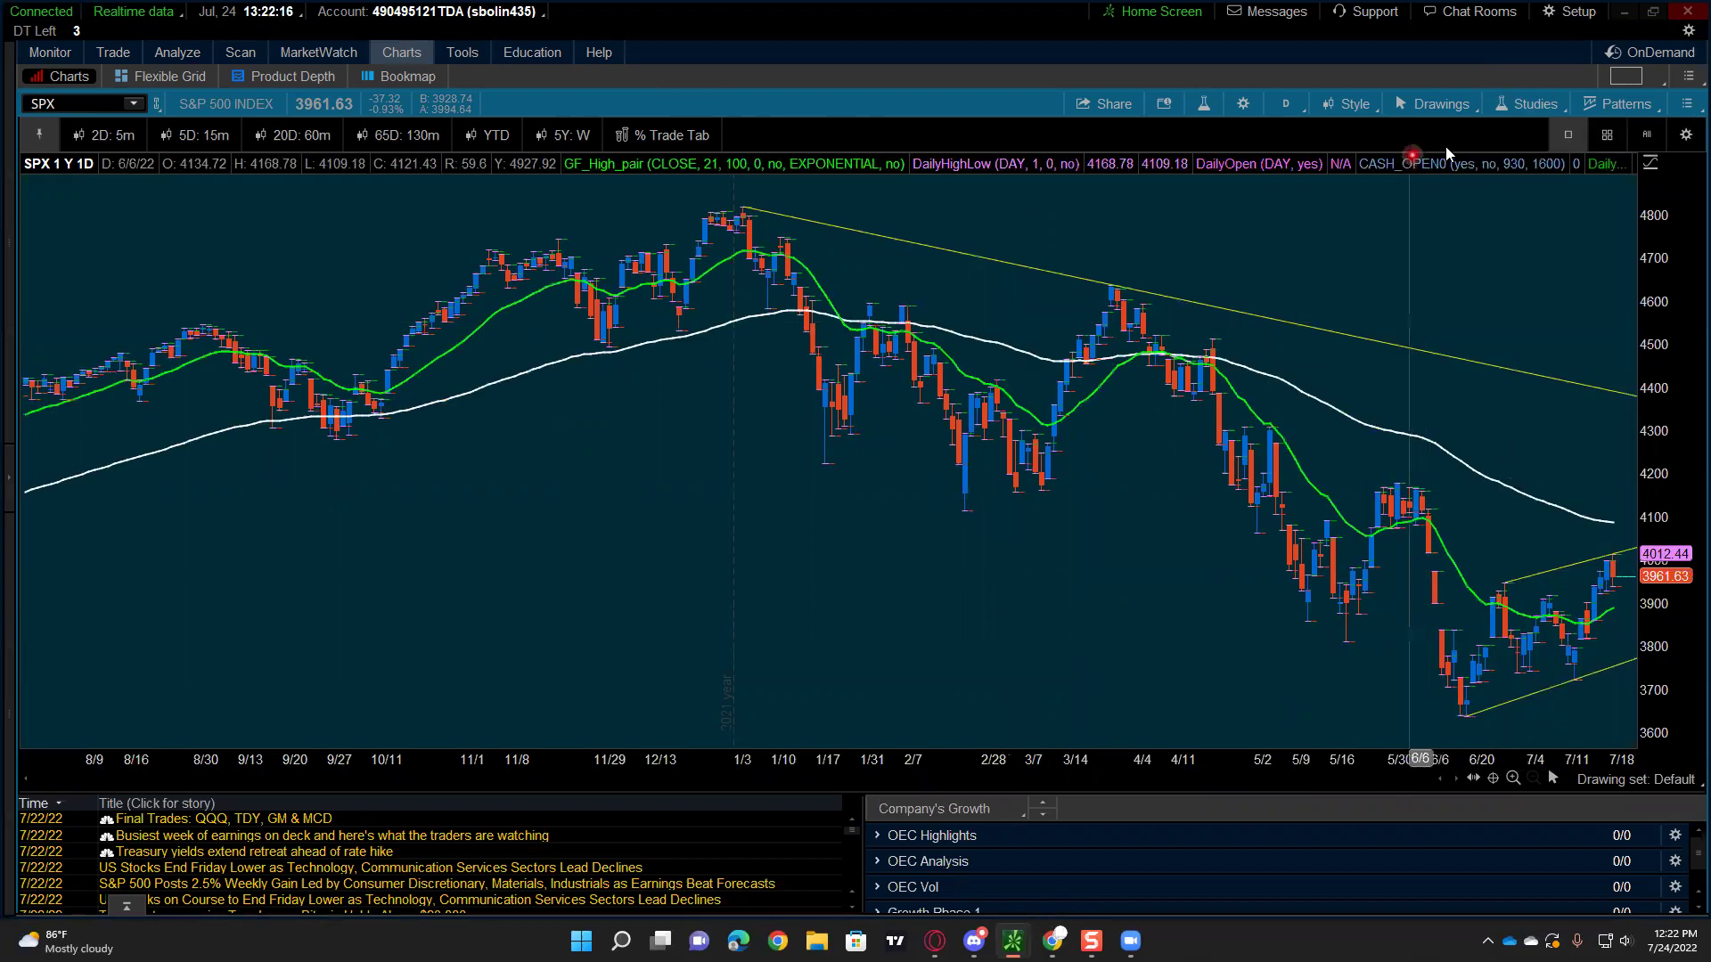
click(1529, 104)
click(1483, 371)
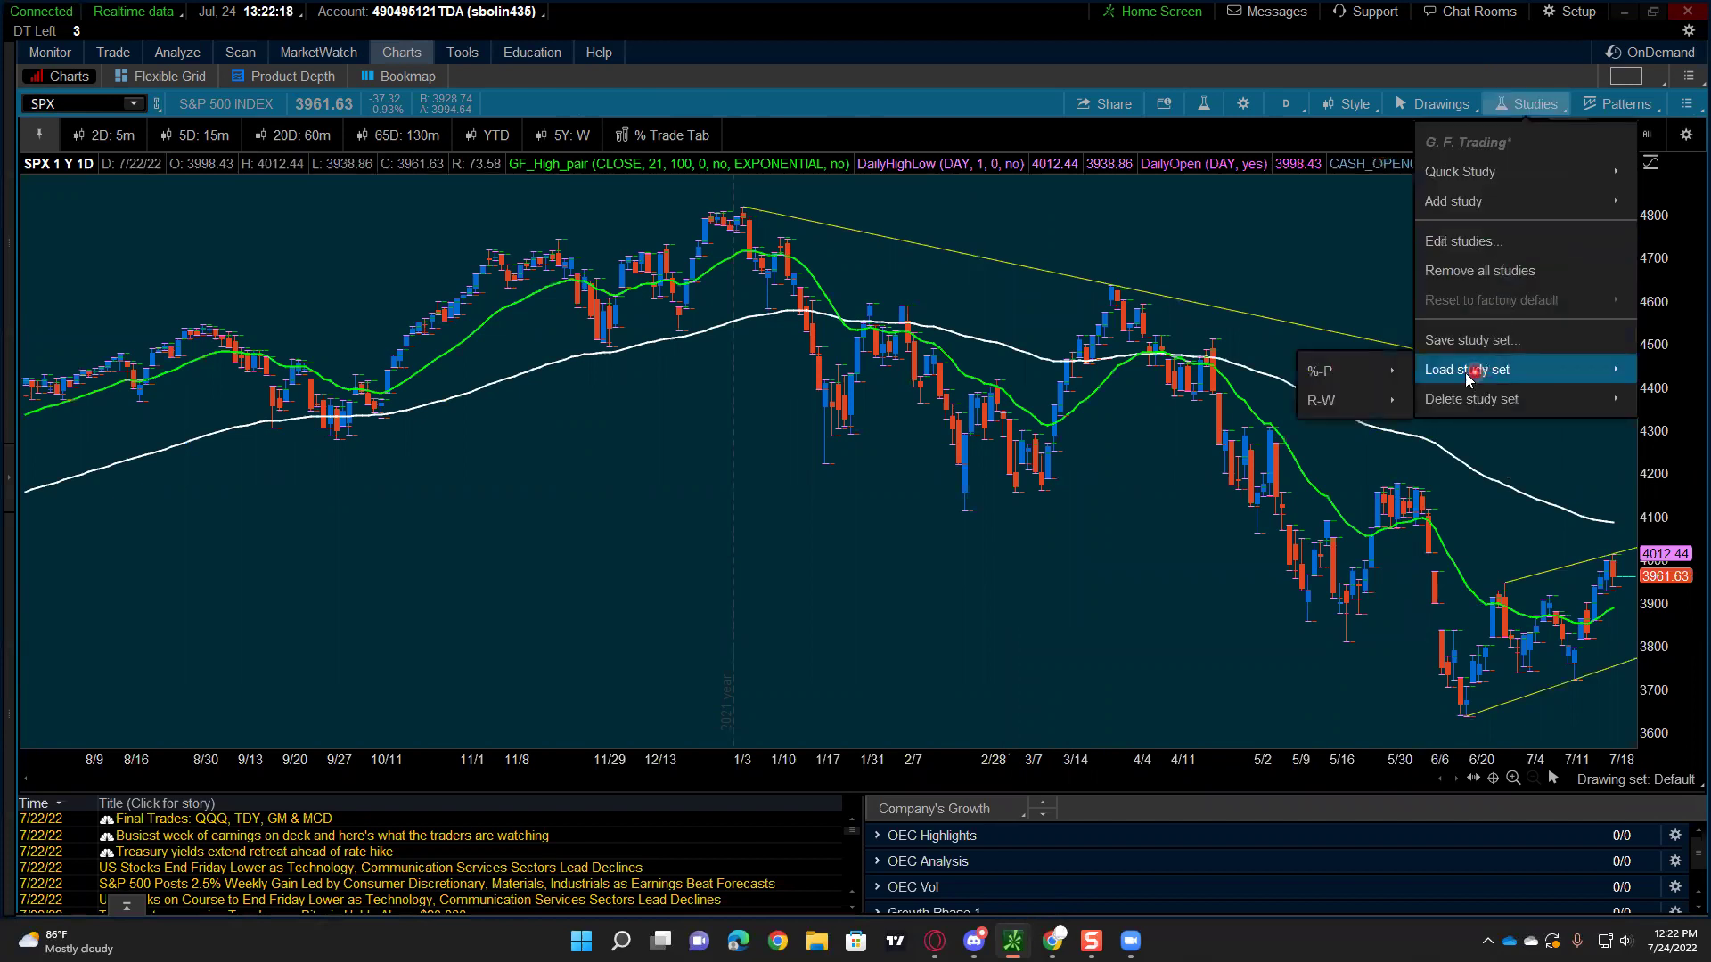
click(1378, 396)
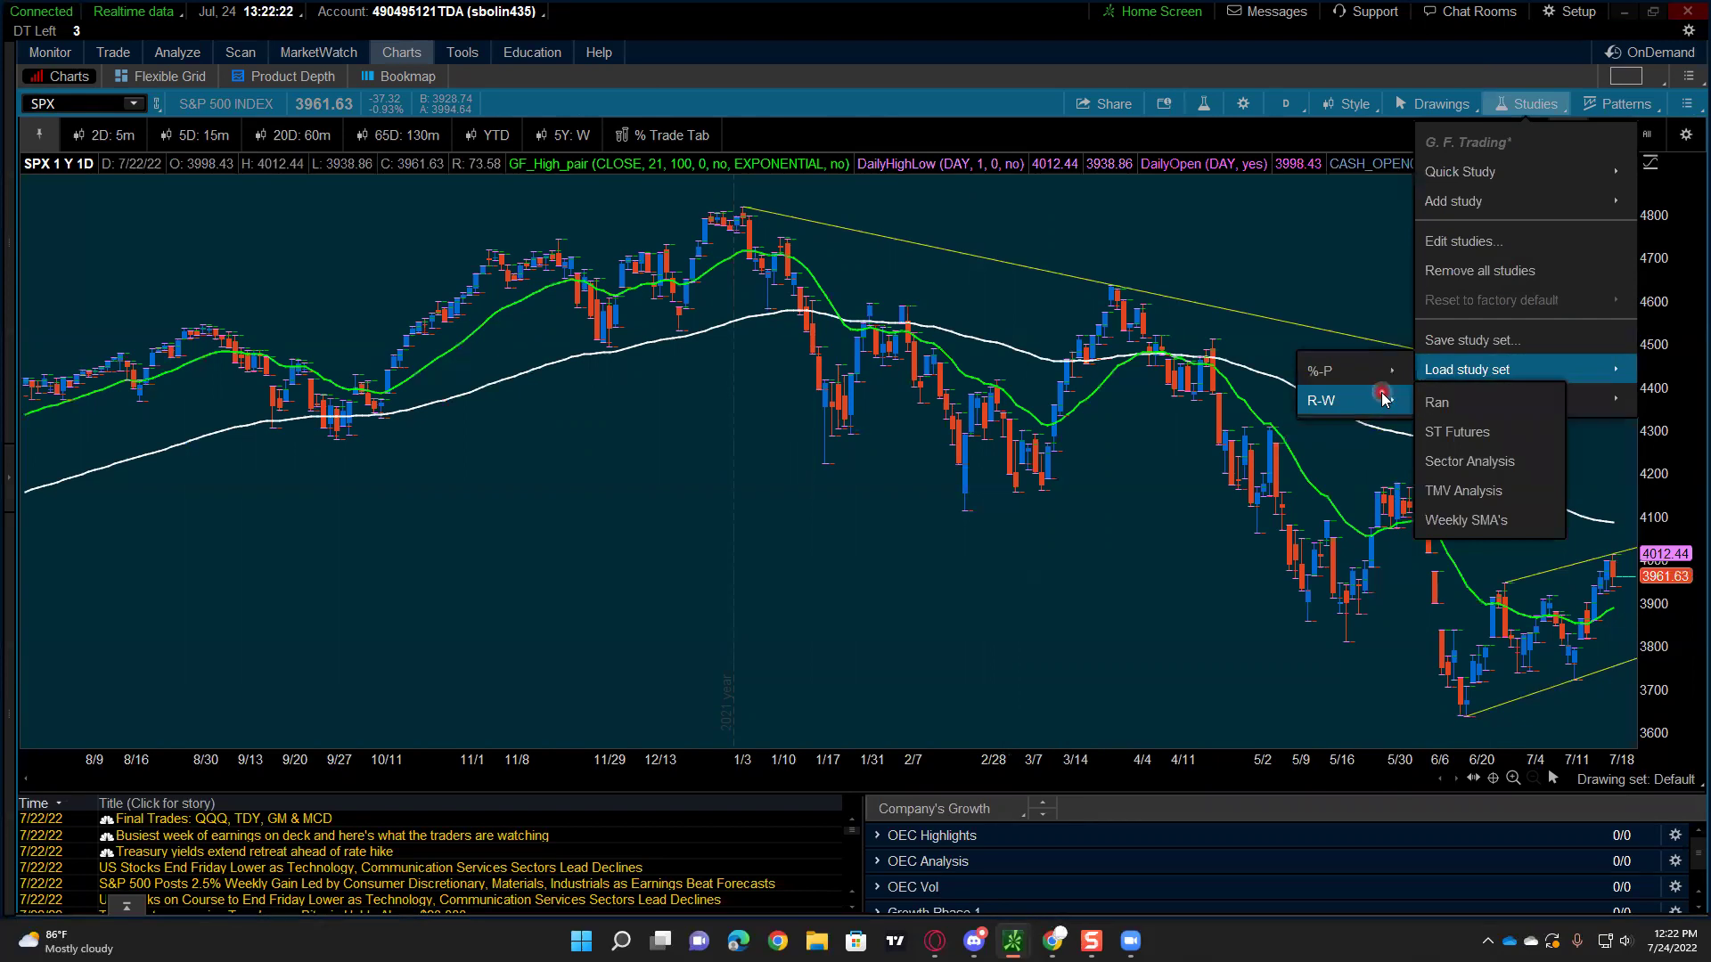
Step: Remove all chart studies and add Dynamic_Price_Line to the price pane
click(1444, 240)
click(1296, 662)
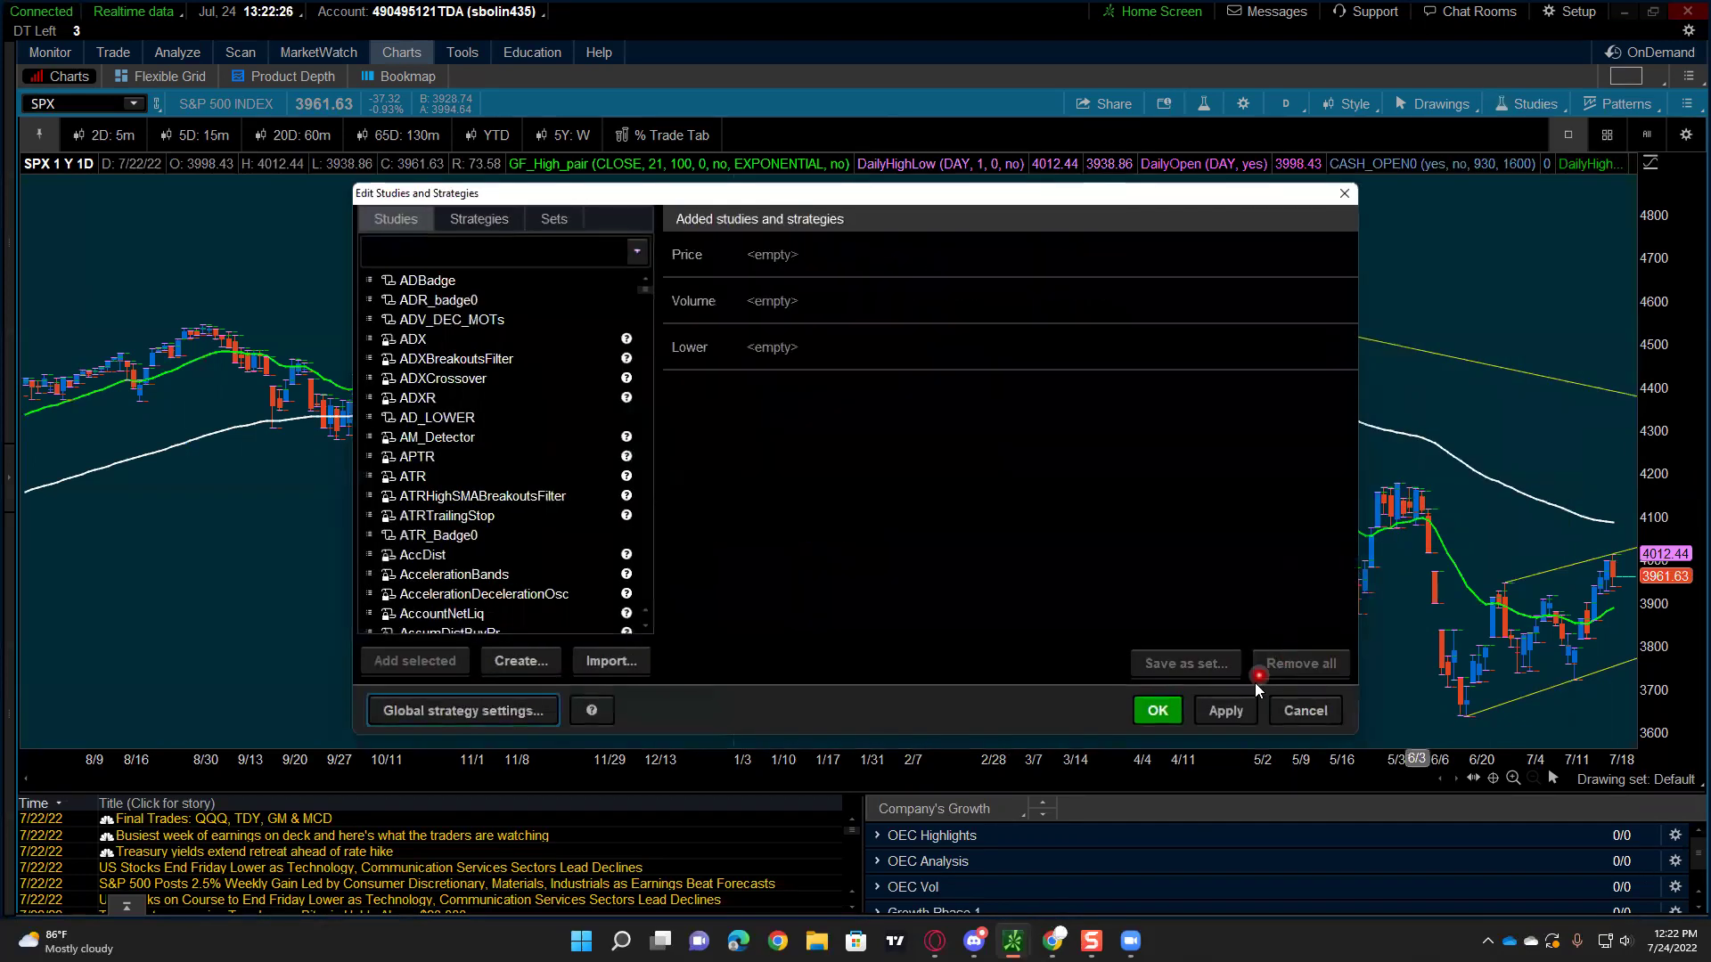
click(1237, 708)
click(464, 257)
text(DYN)
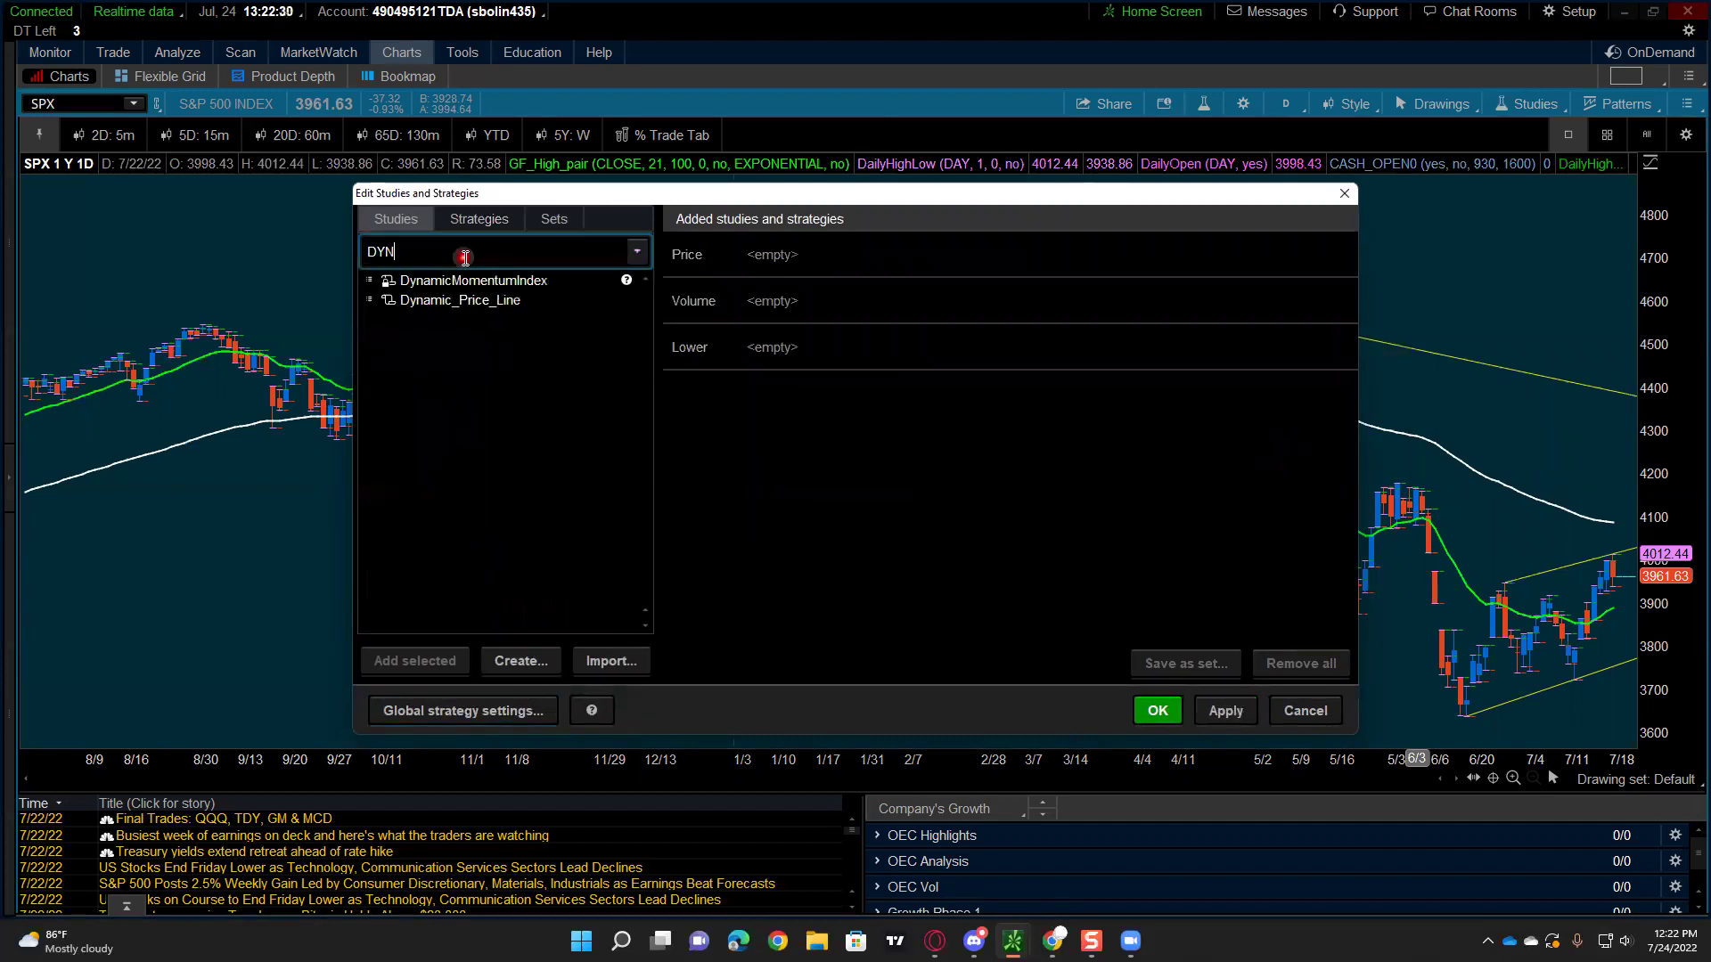
double_click(469, 303)
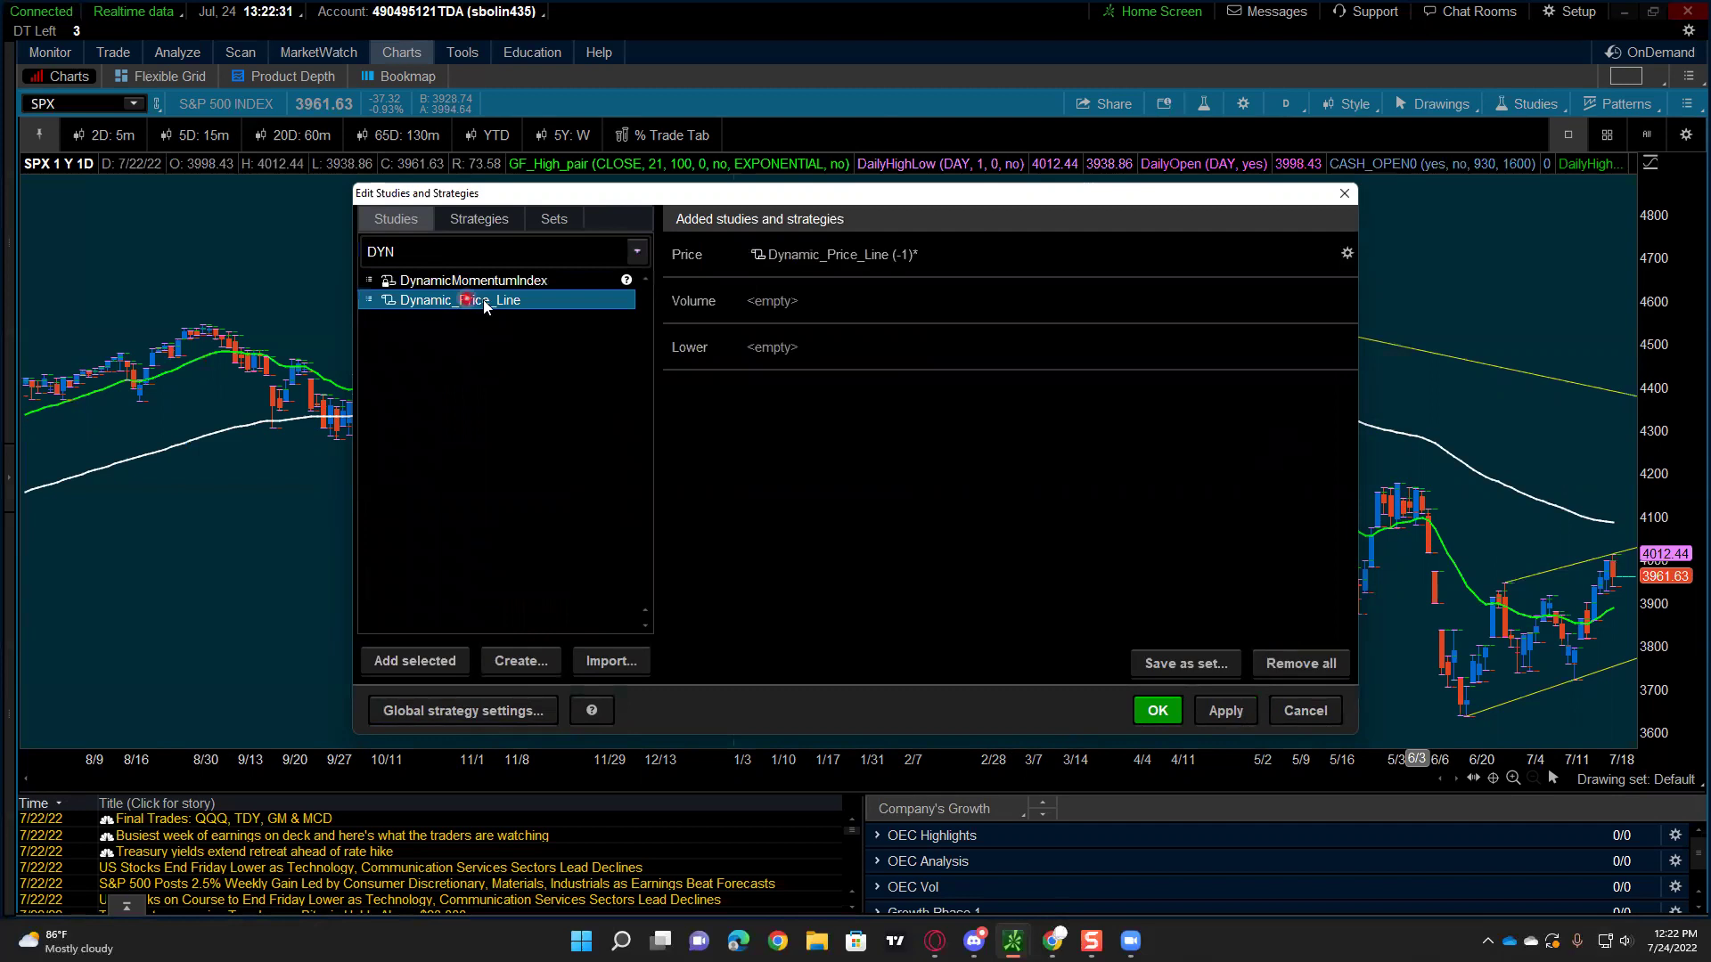
Step: Add Two_MA_High to the price pane and apply the study changes
click(435, 247)
double_click(435, 248)
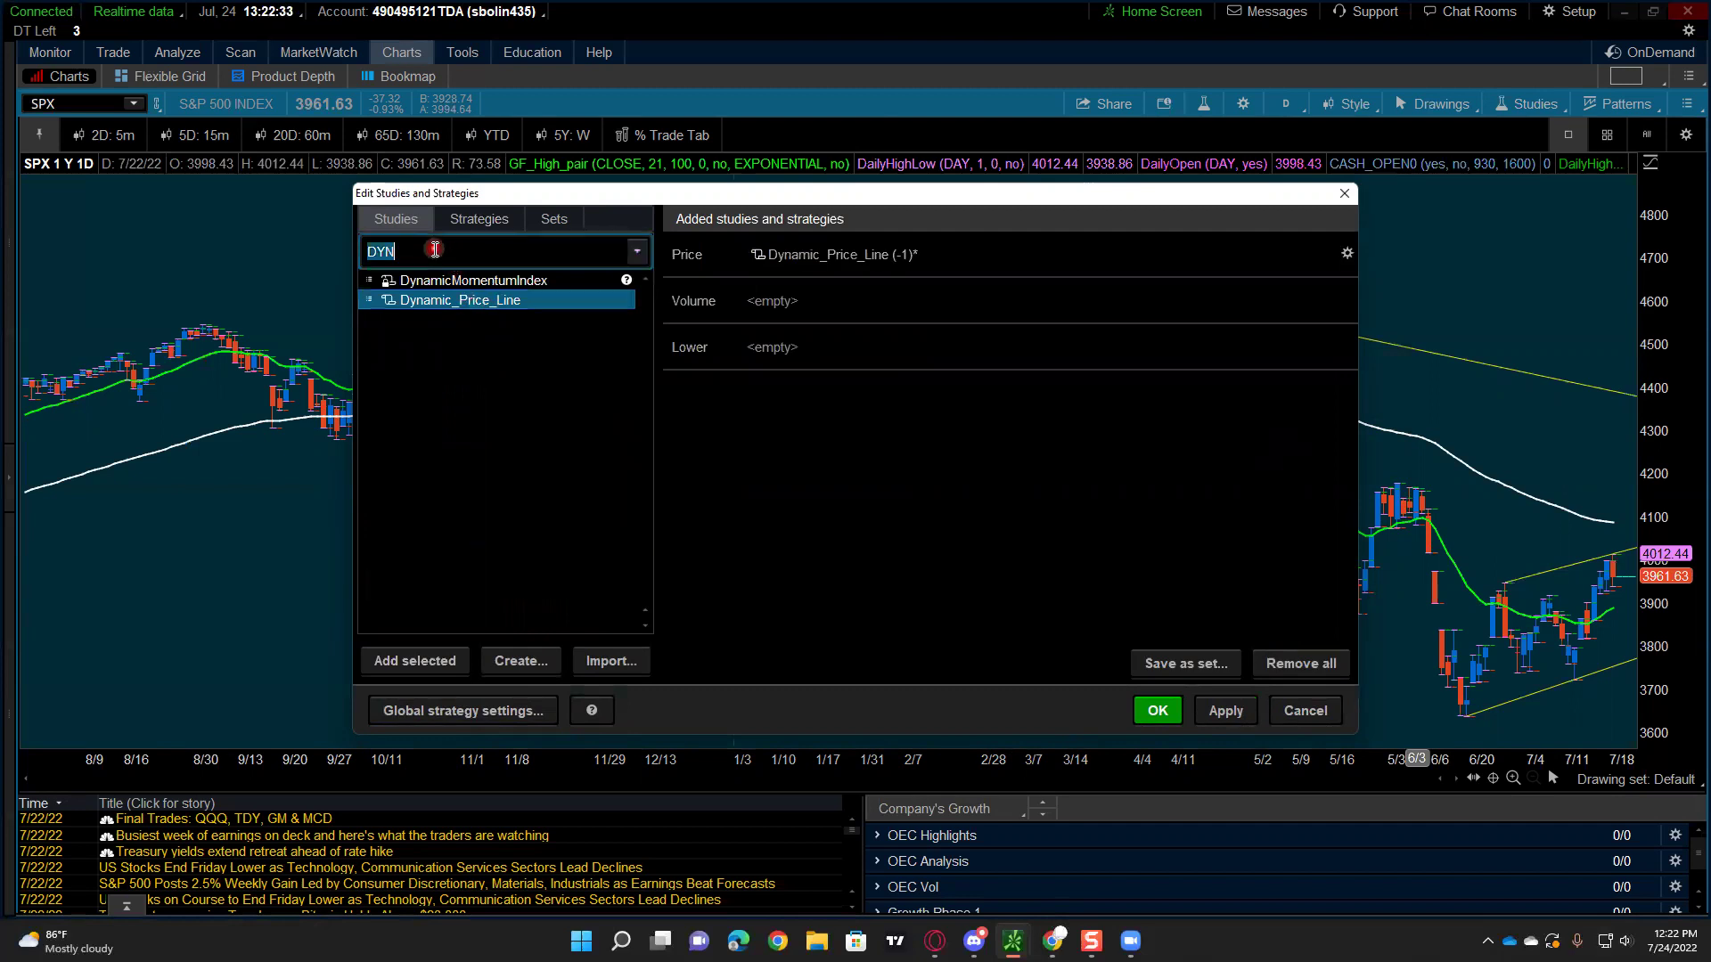
text(TWO)
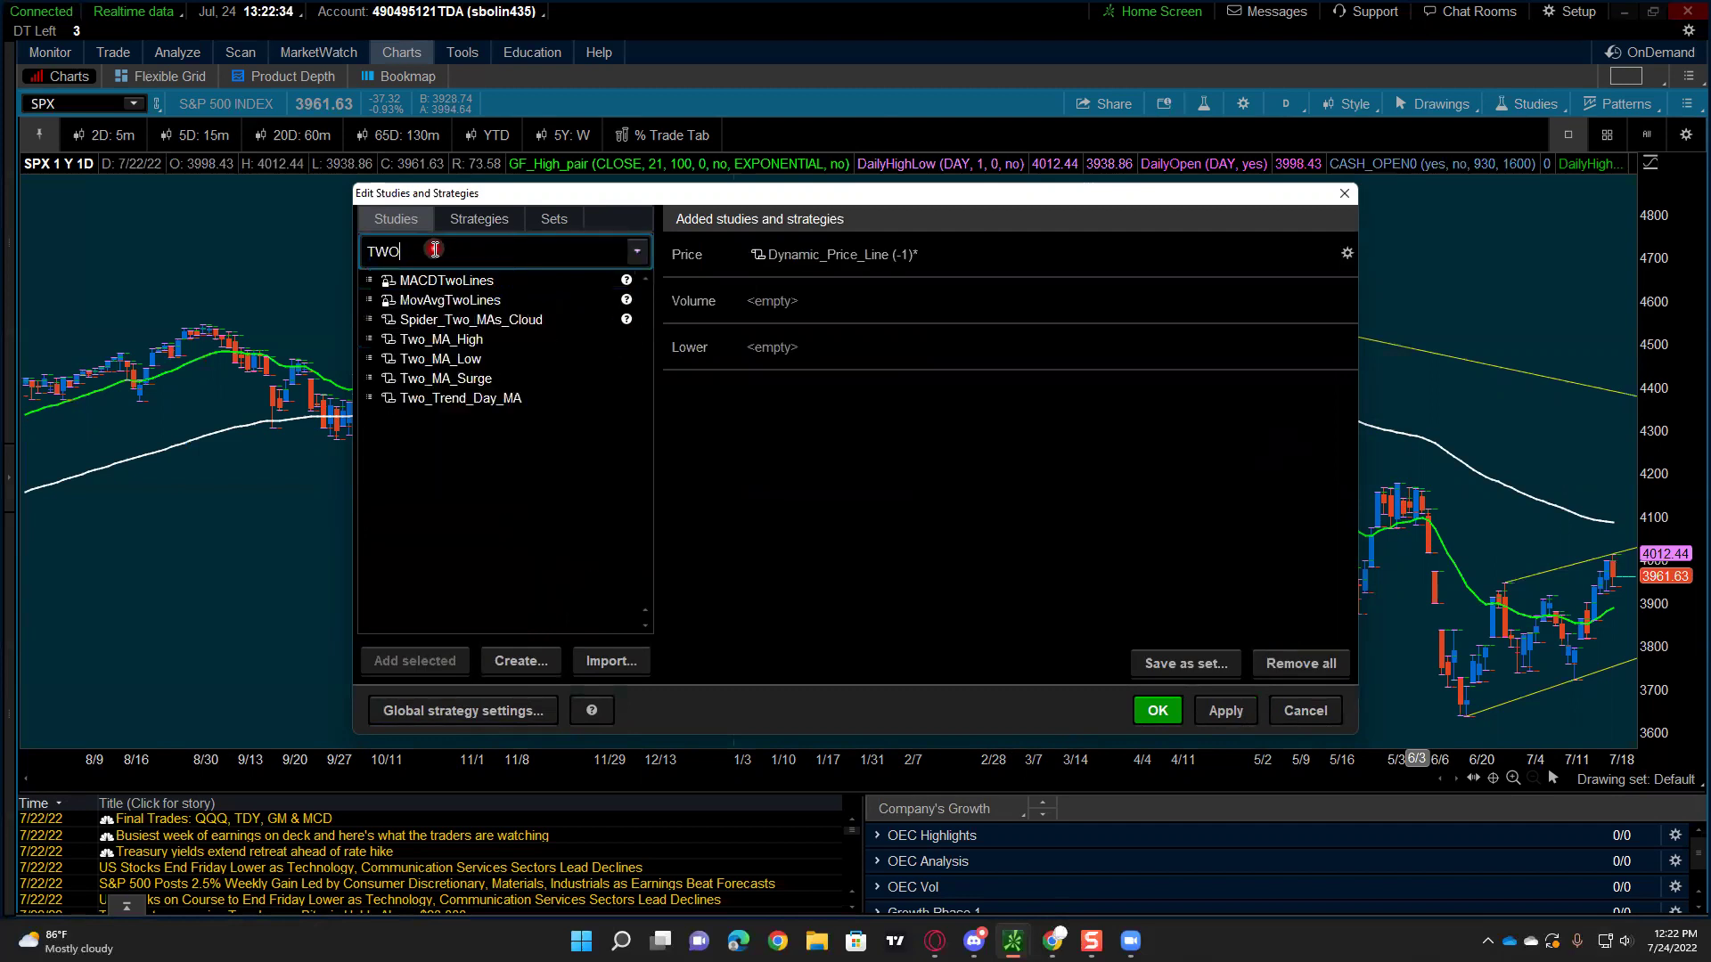
double_click(425, 338)
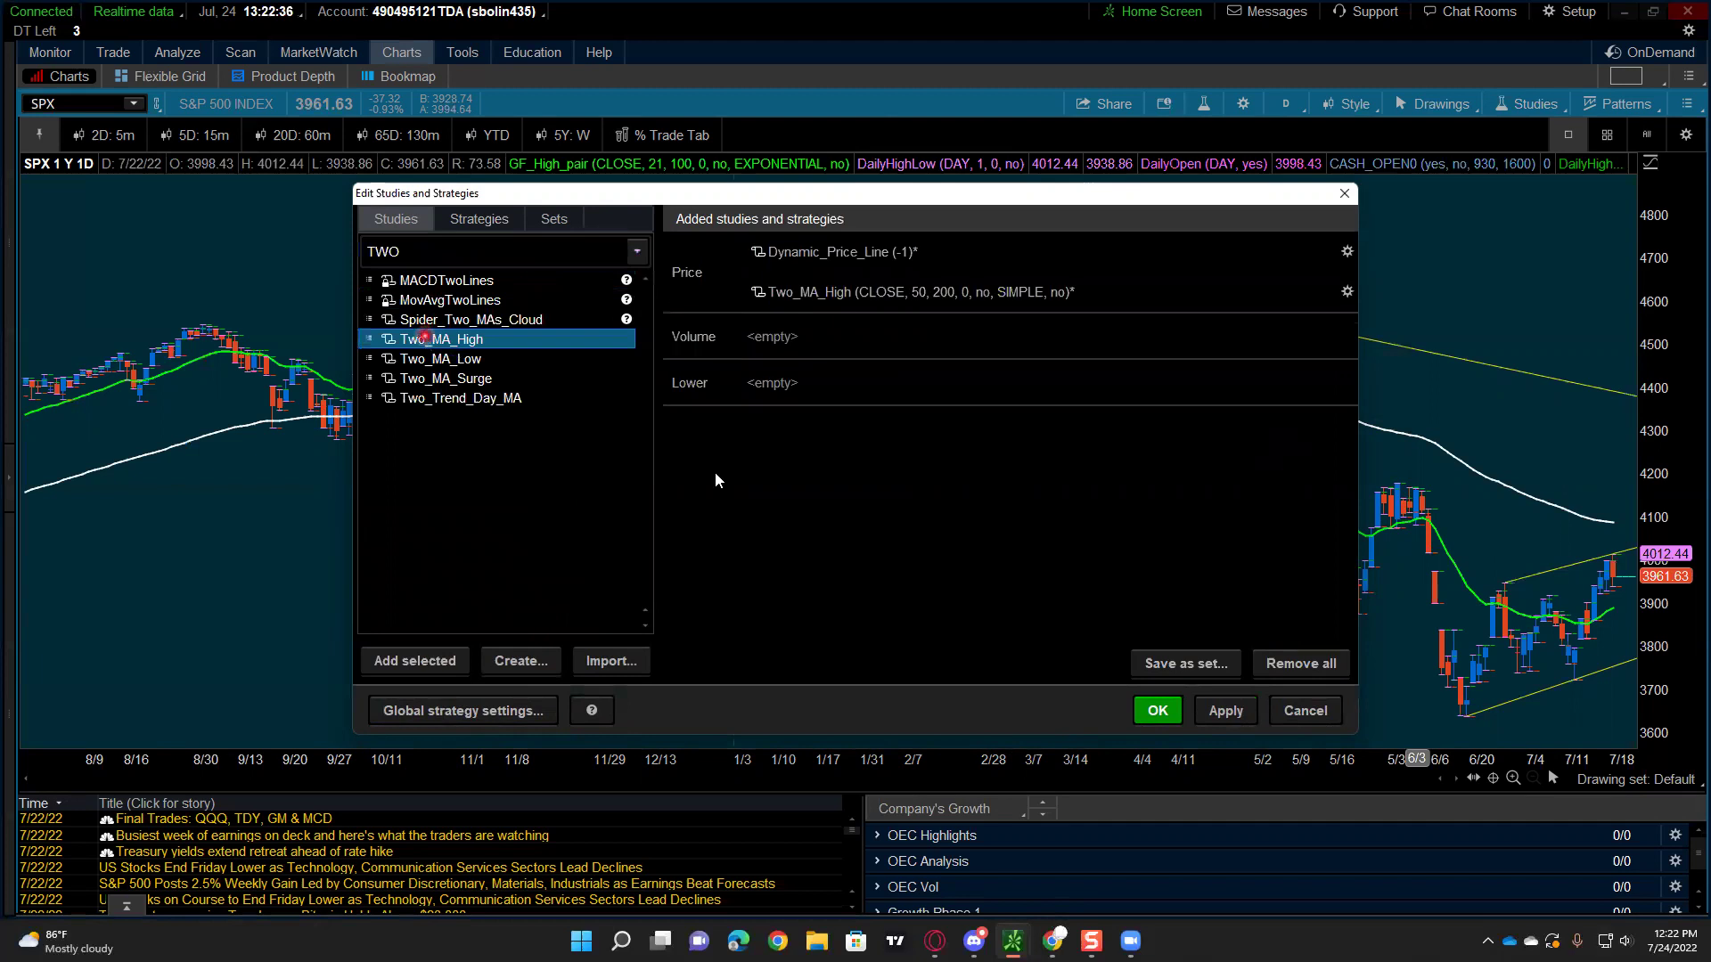
click(1223, 710)
click(1162, 711)
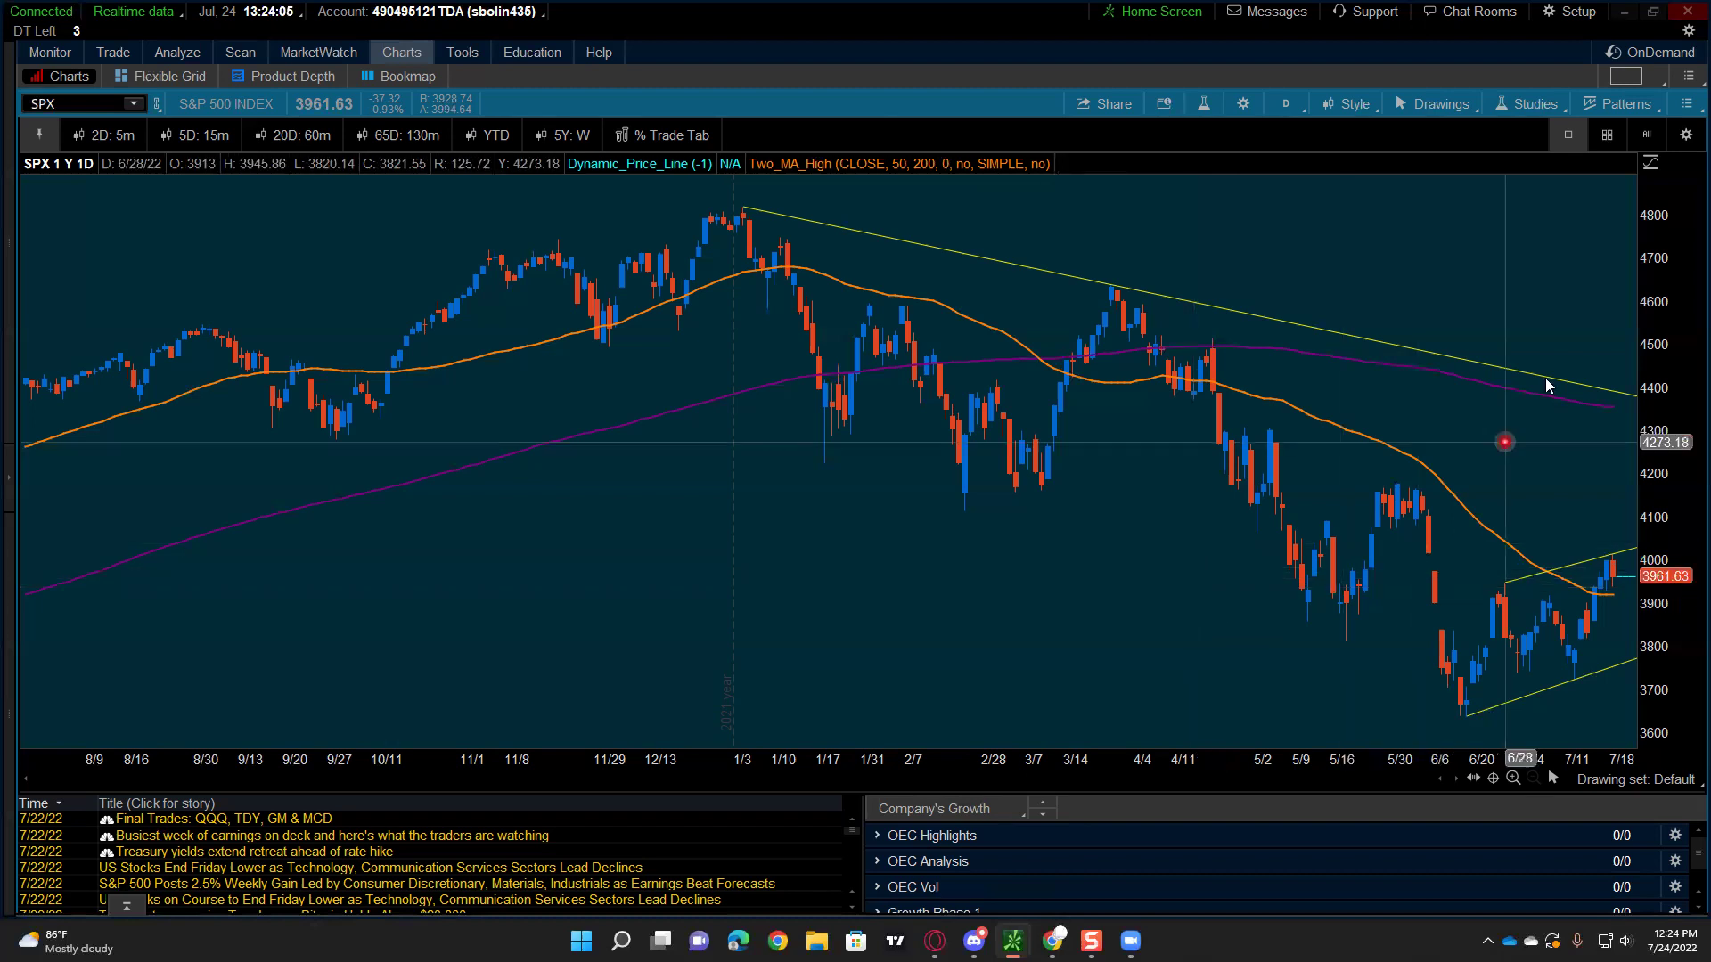
Step: Browse the saved chart grids in the (% - *) and (! - %) layout groups
click(1629, 80)
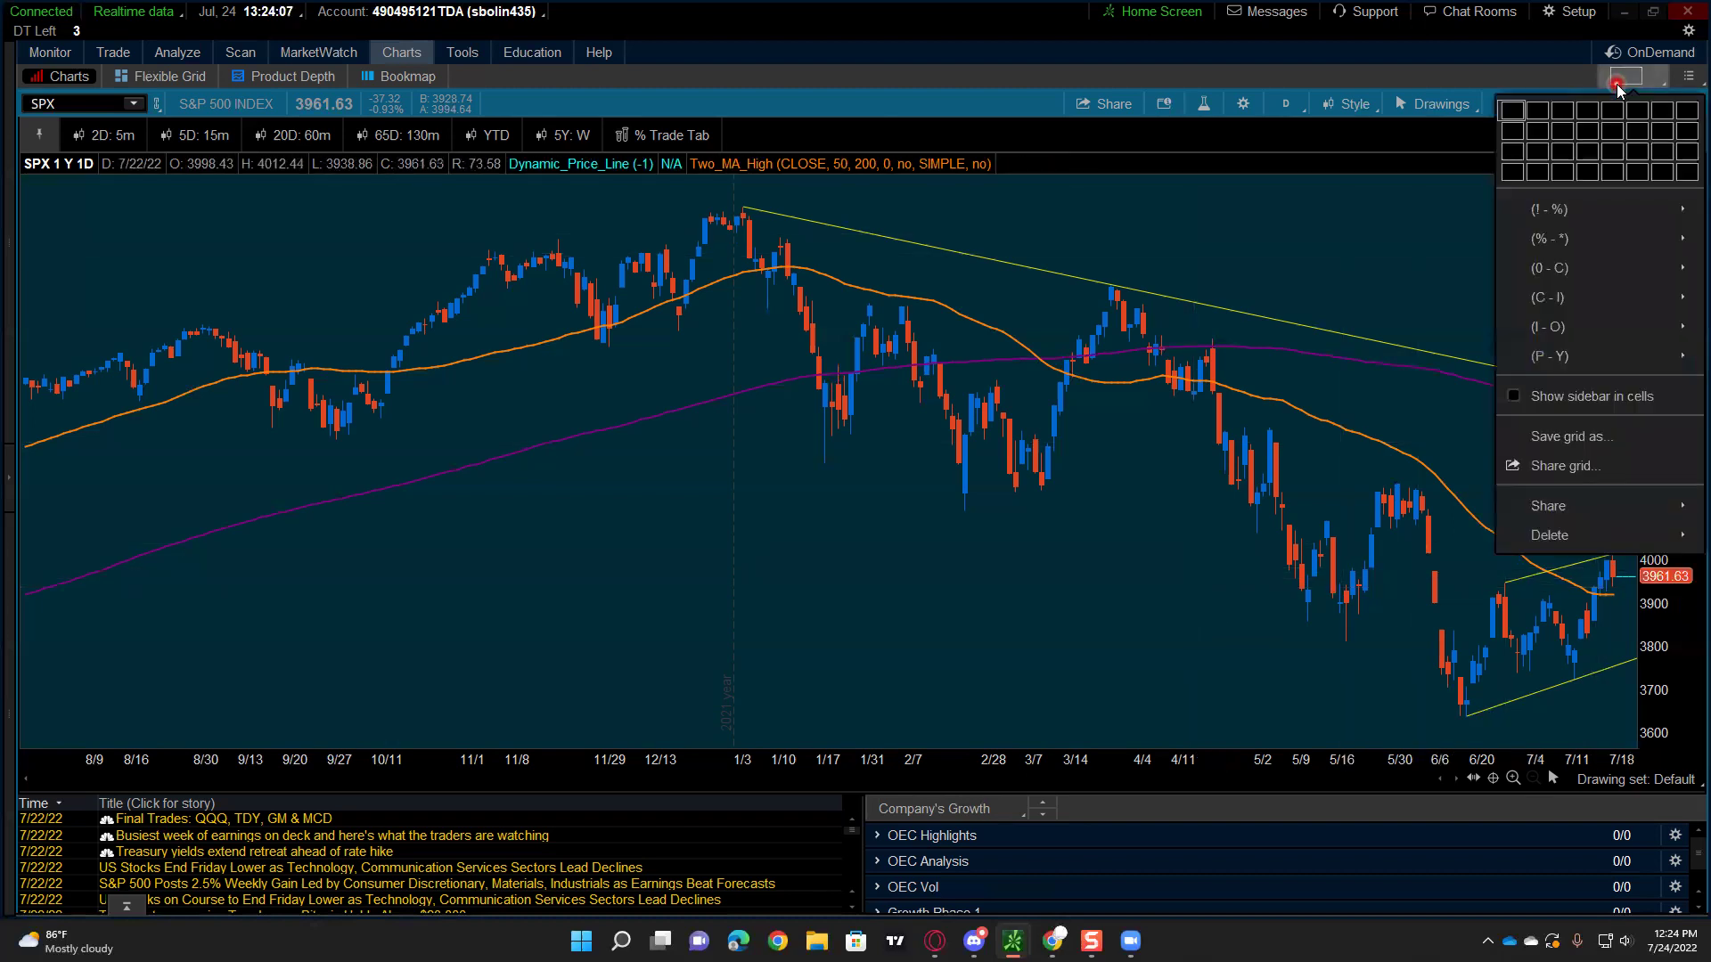
click(1613, 238)
click(1603, 207)
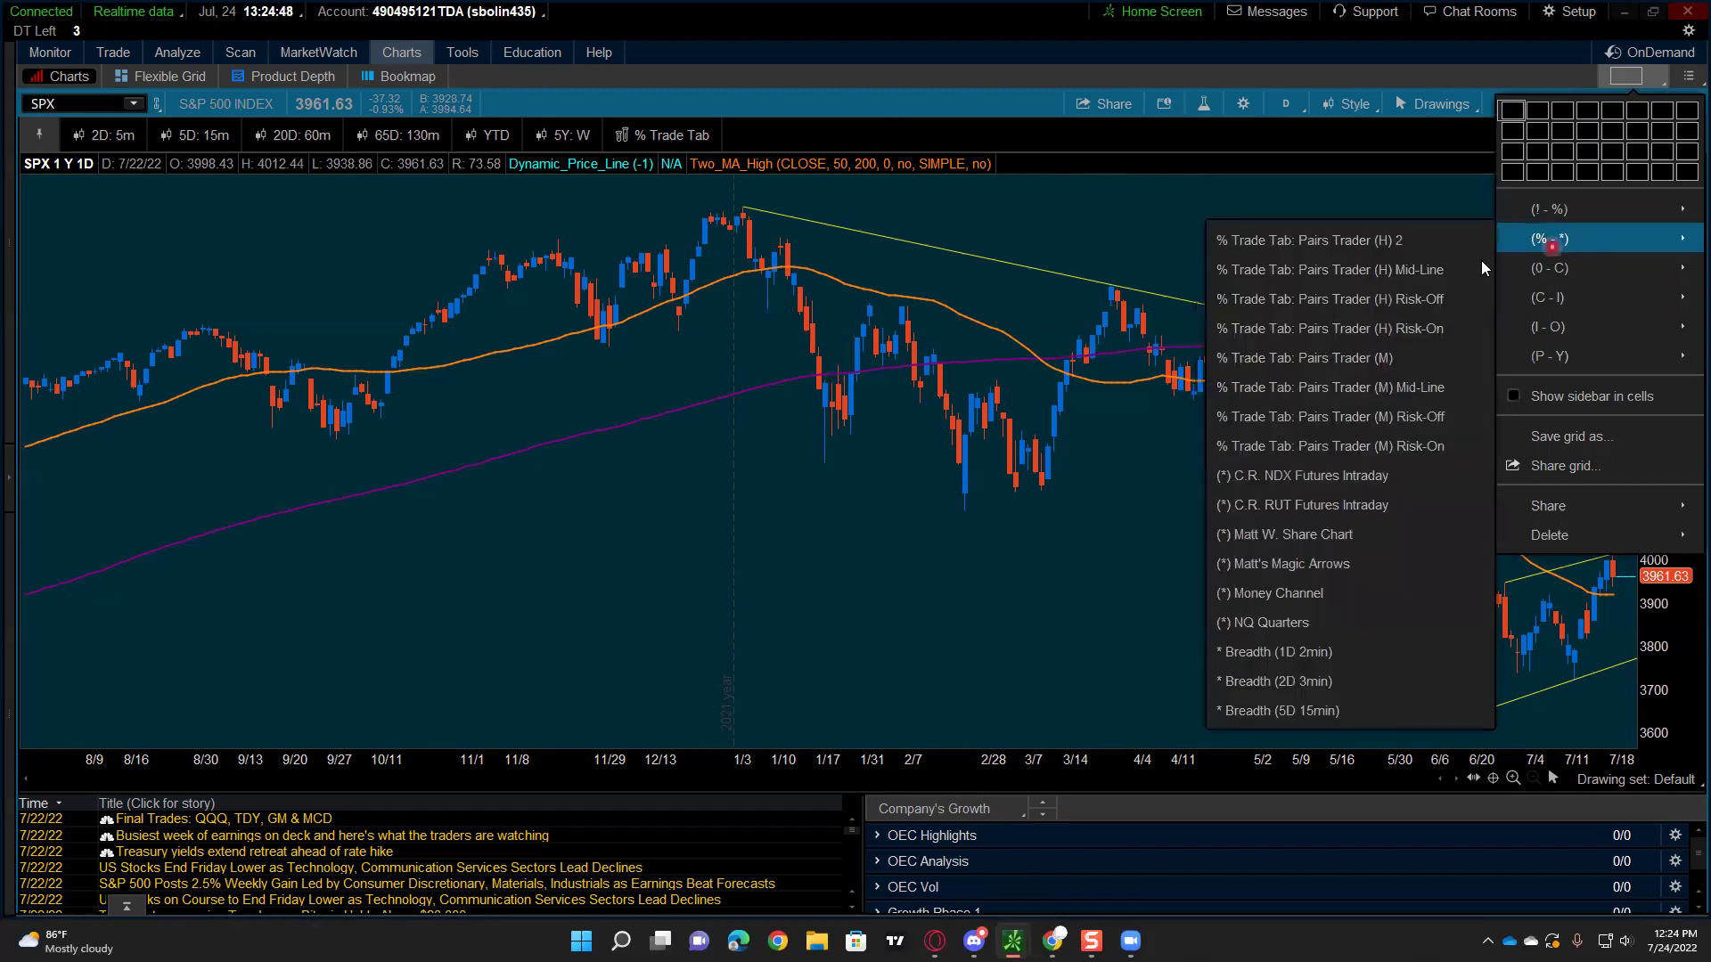
mouse_move(1526, 241)
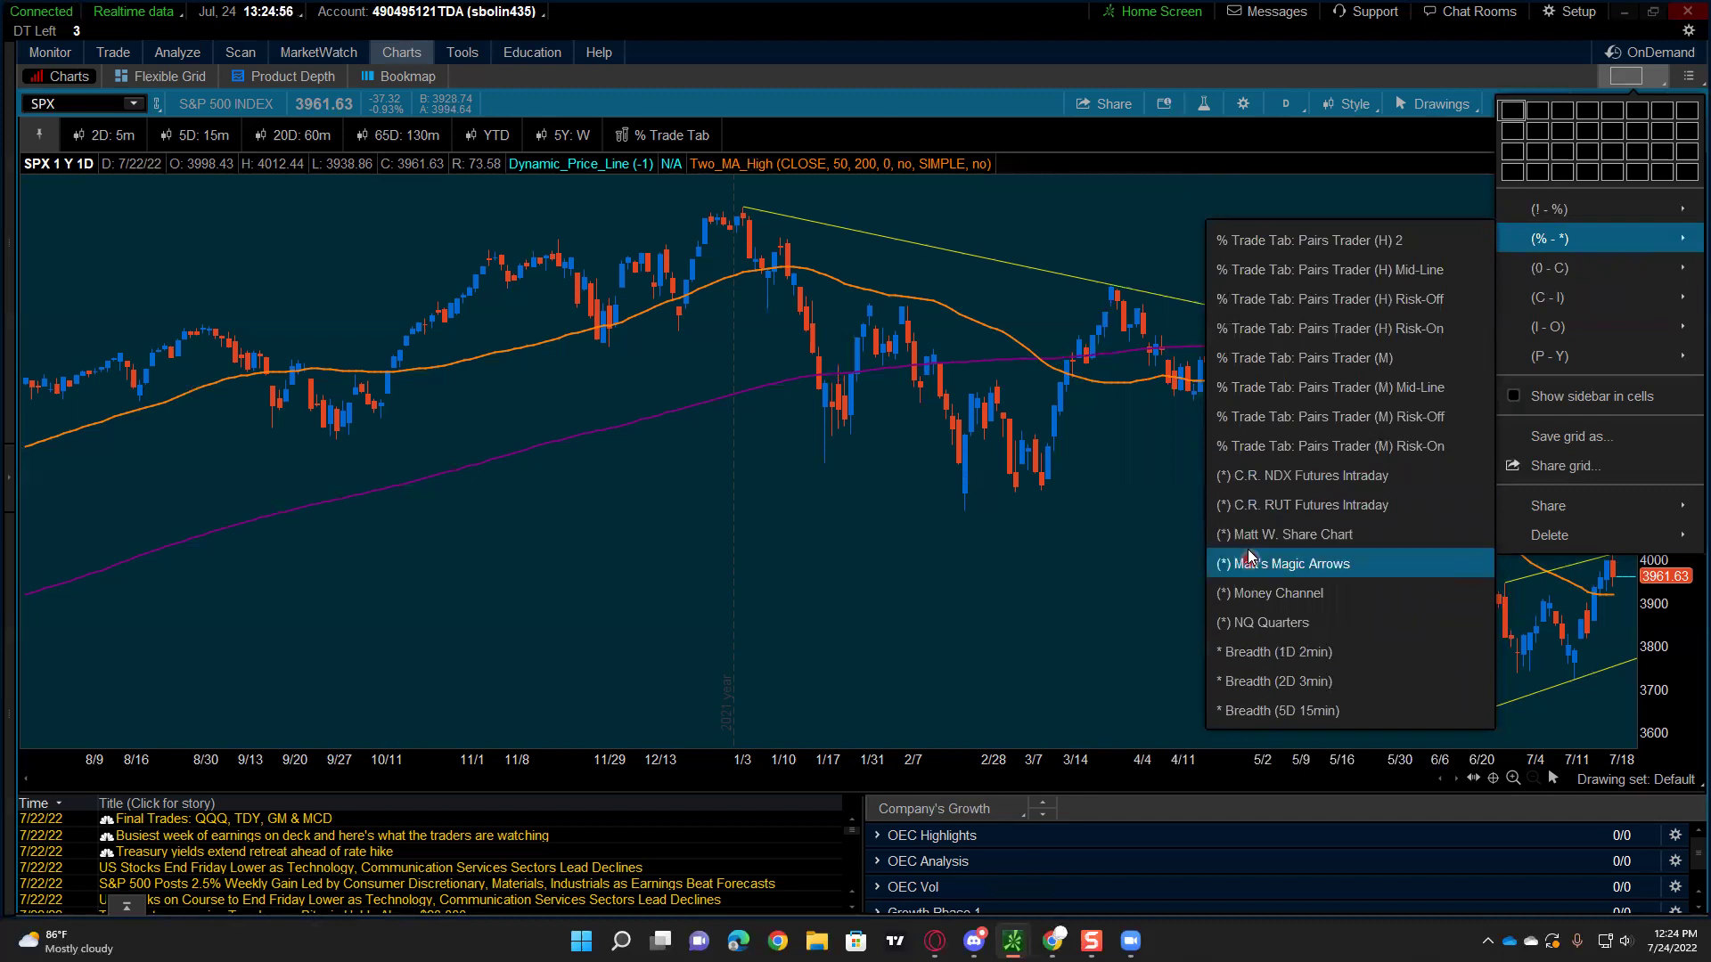
mouse_move(1561, 269)
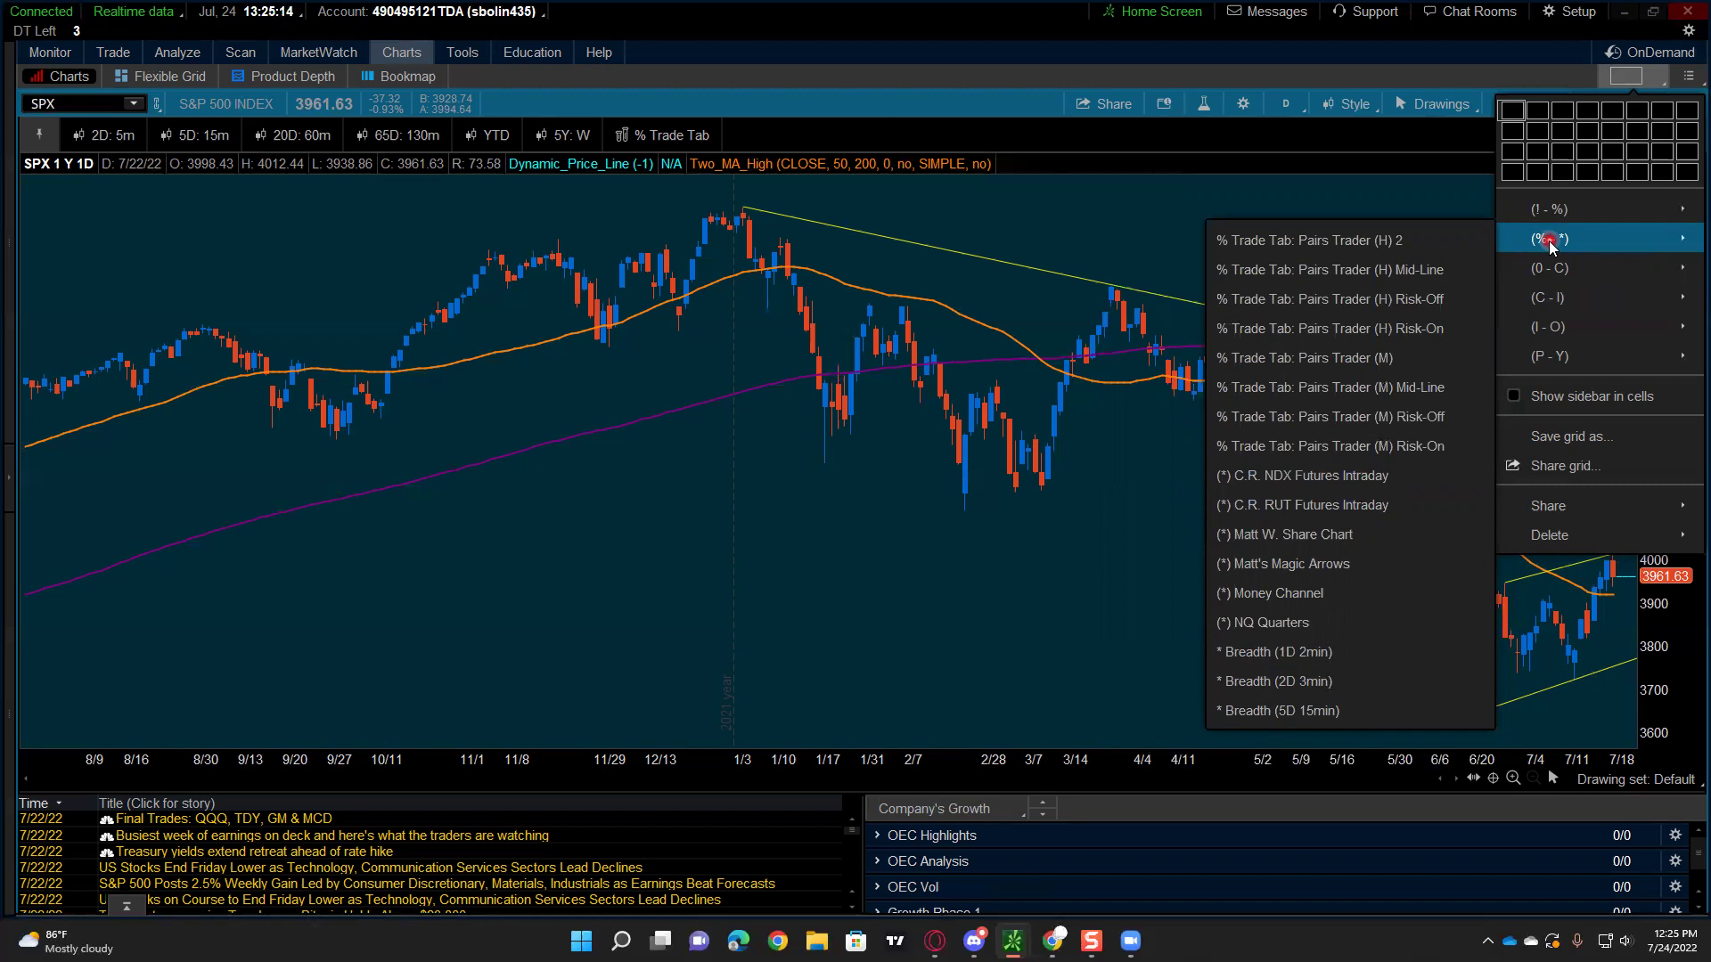
mouse_move(1541, 210)
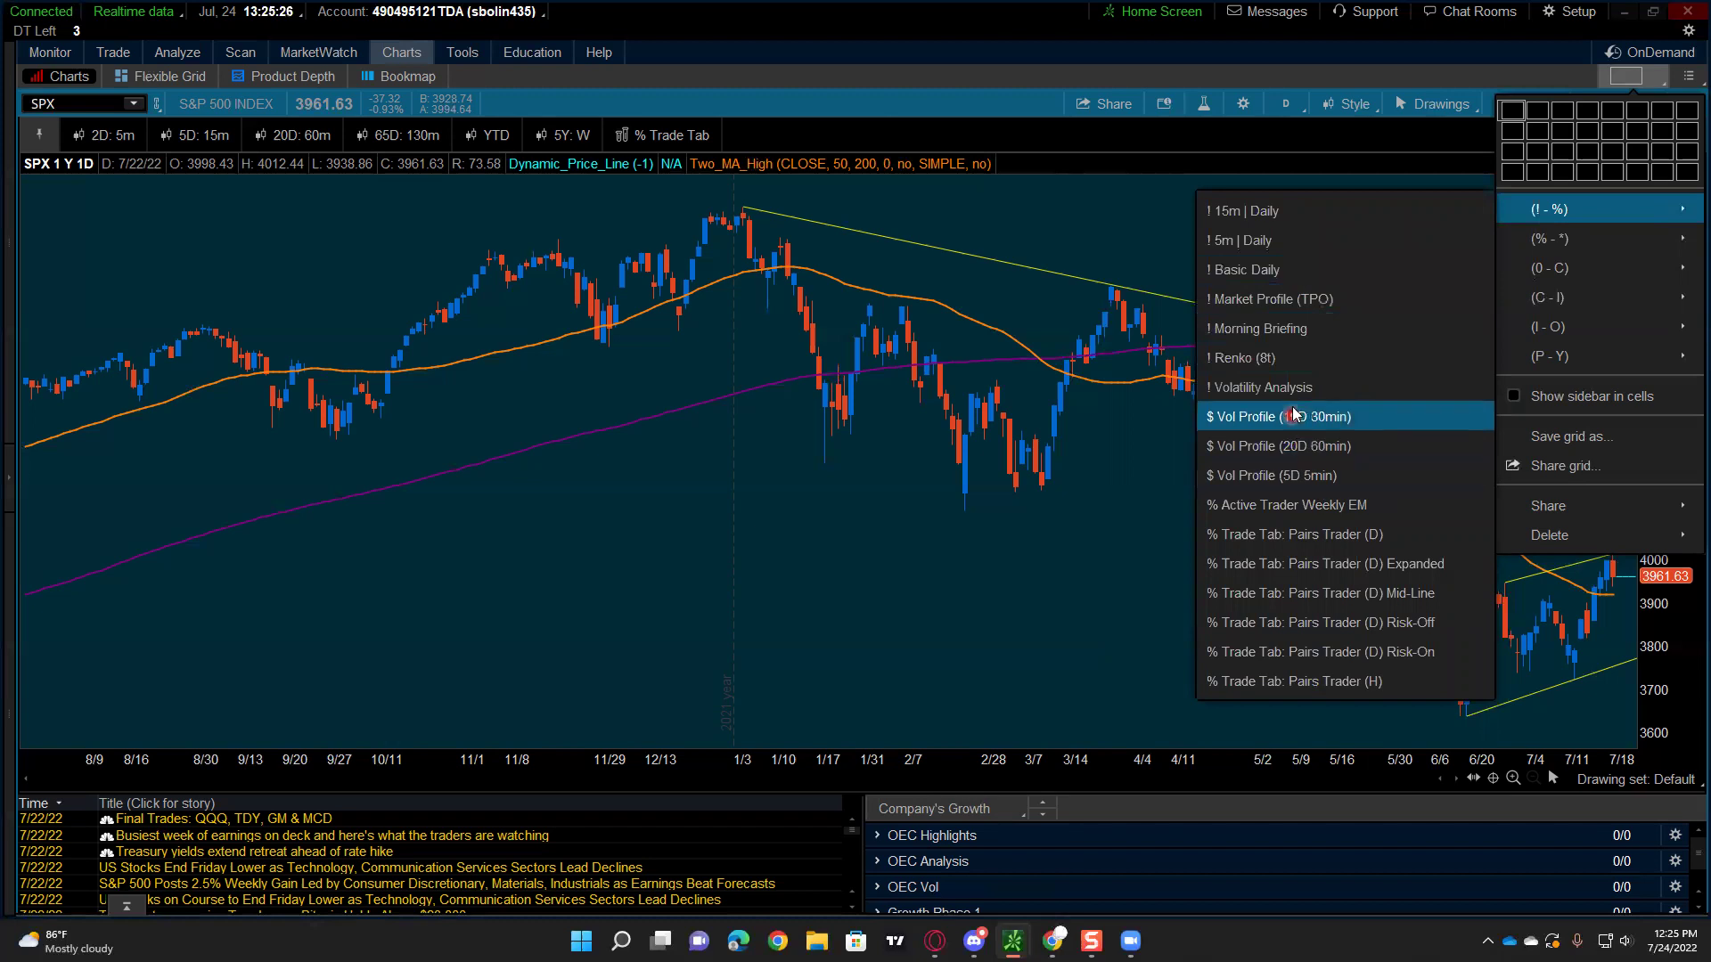
Step: List the (0 - C) saved grids, including 00 DISCRETIONARY vs STAPLES
click(1325, 475)
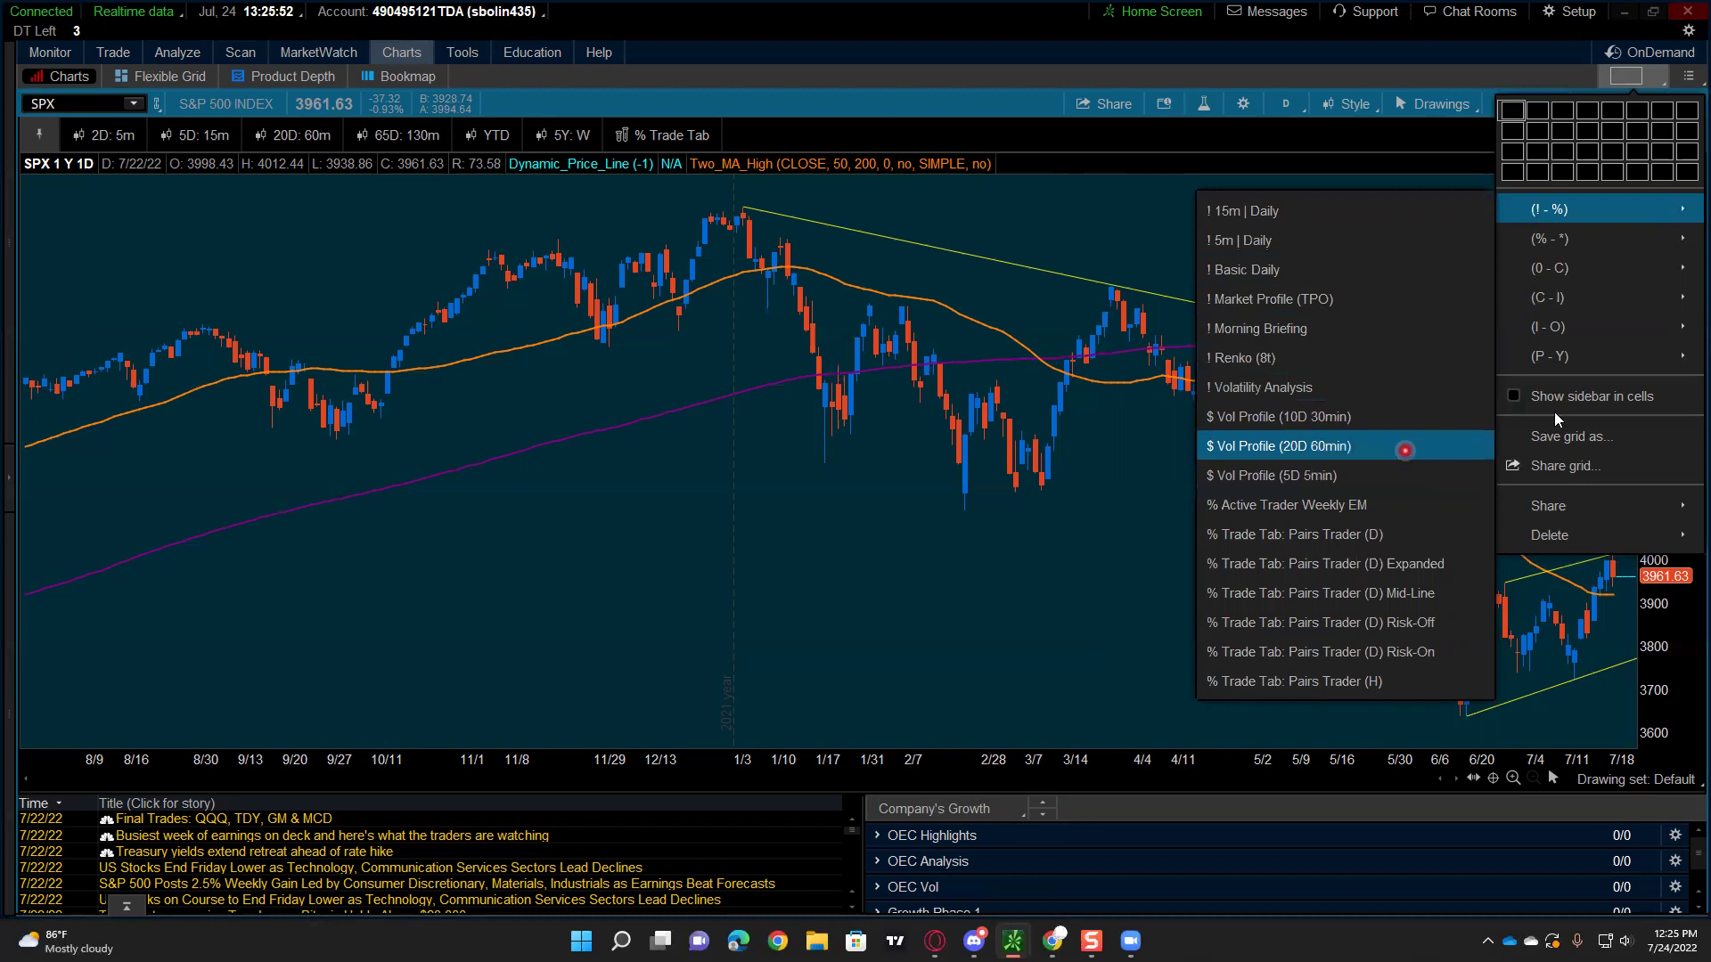
mouse_move(1598, 294)
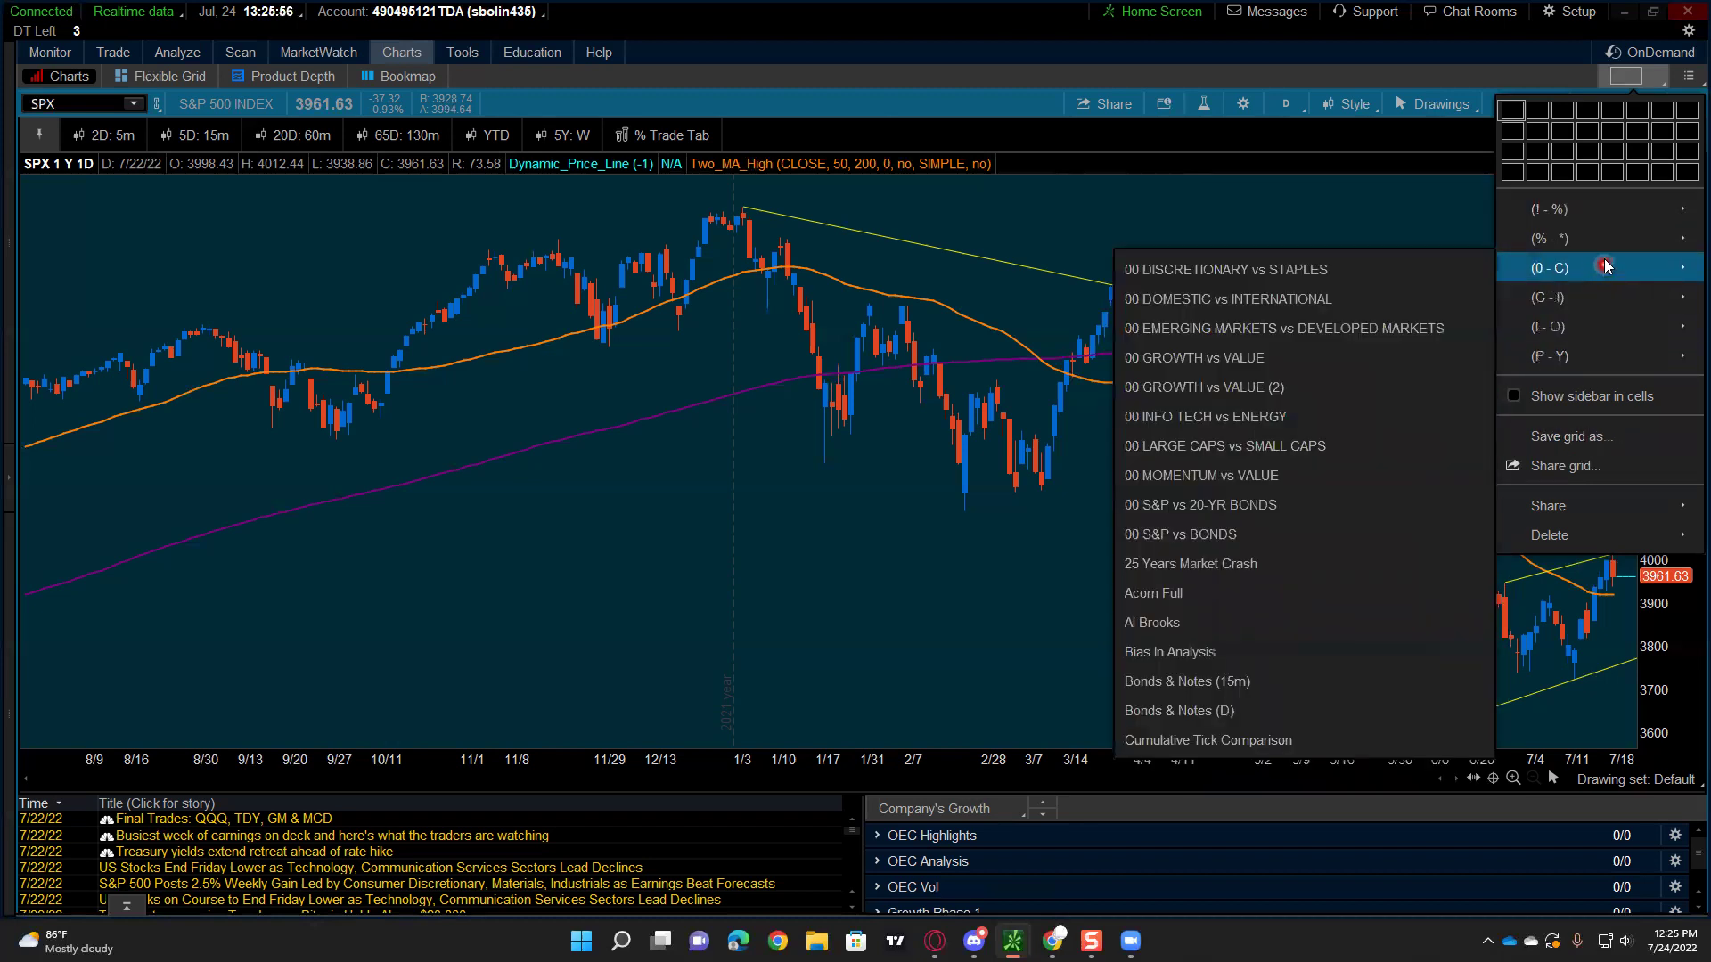
Step: Load the 00 DISCRETIONARY vs STAPLES grid and adjust the SPX and ratio pane heights
click(1381, 269)
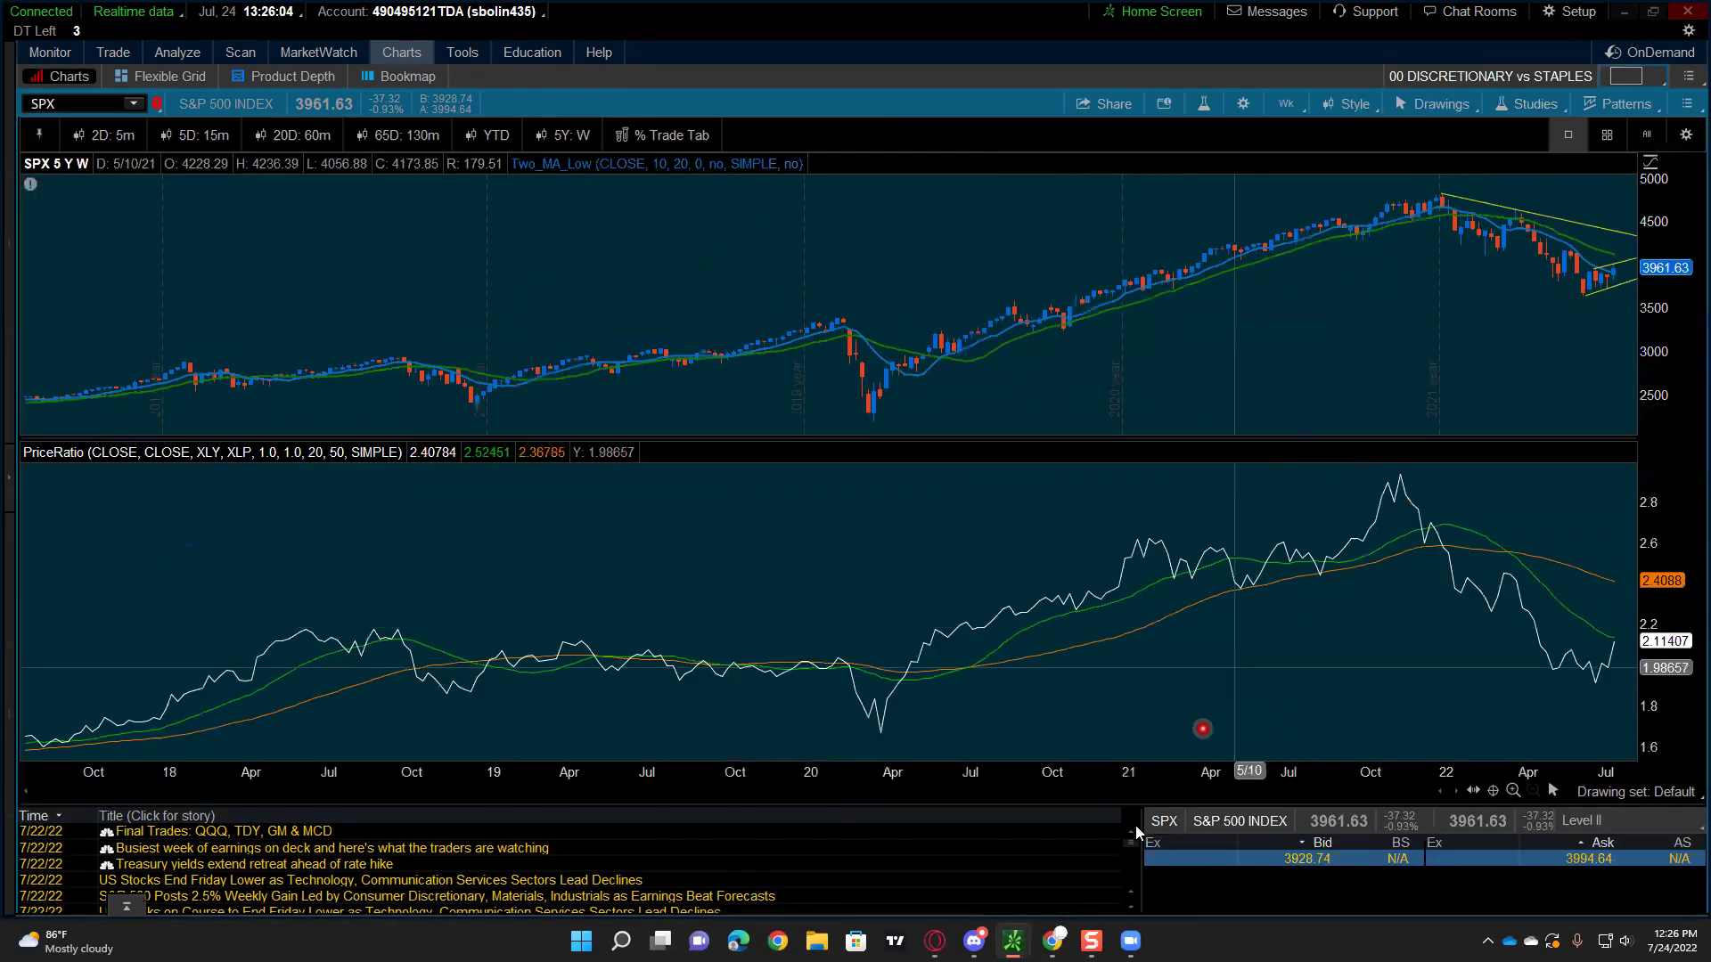
drag(1124, 806, 1117, 837)
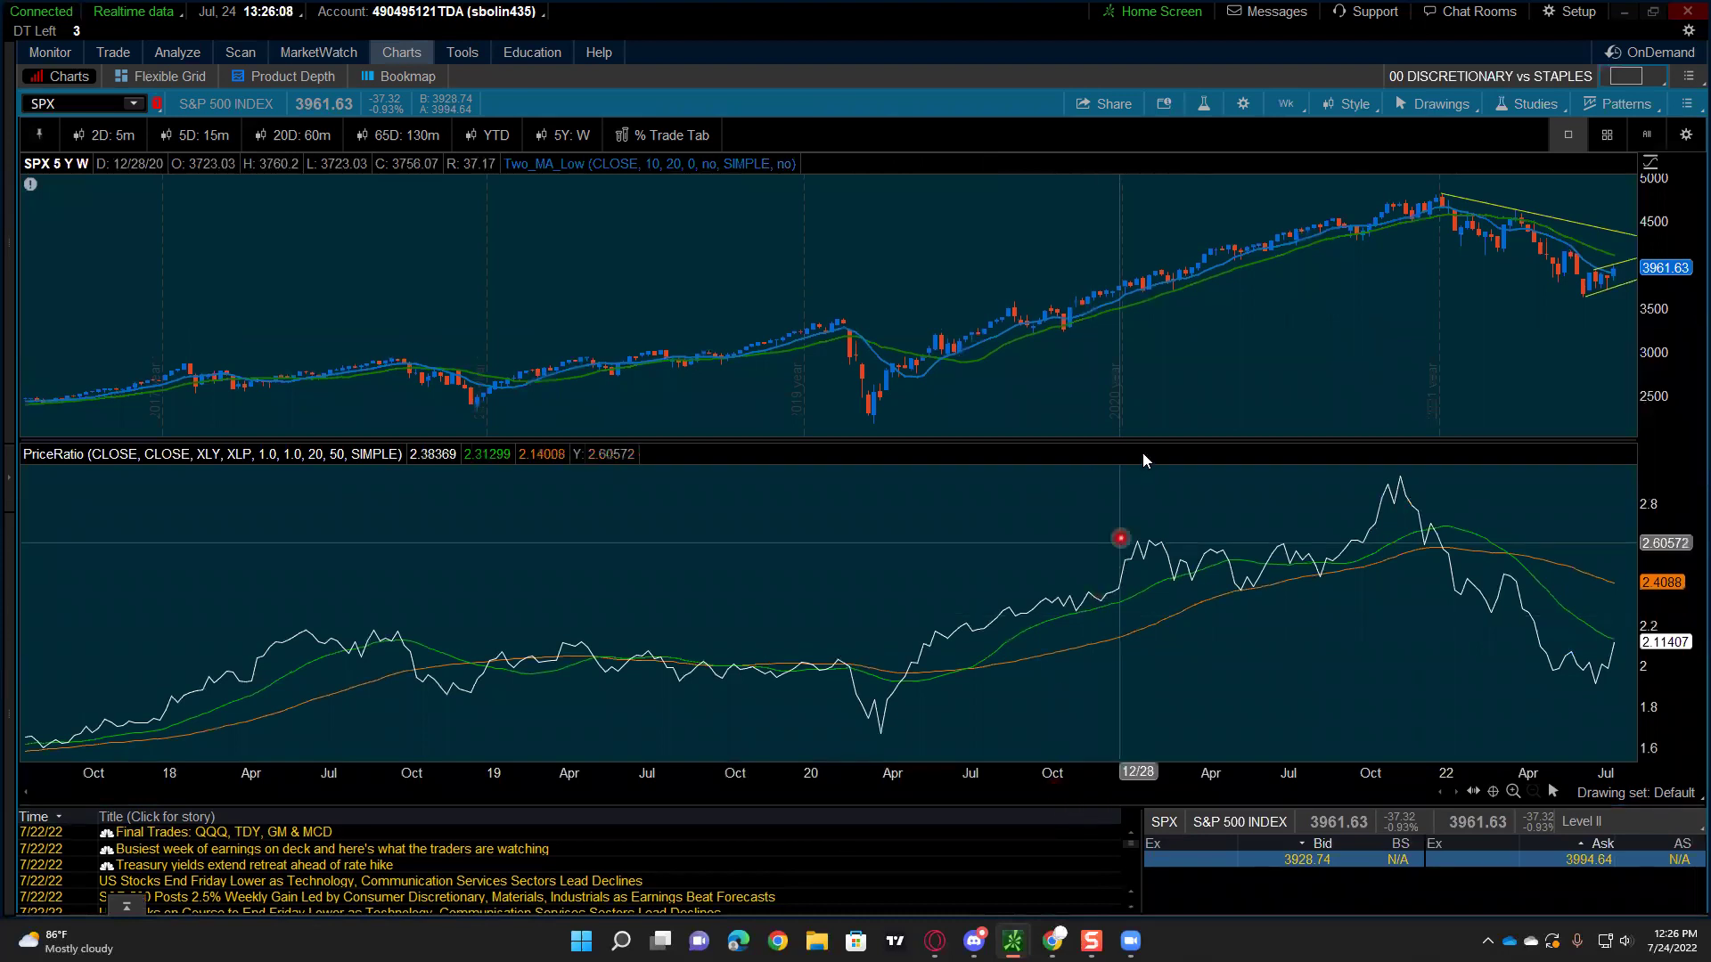
drag(1144, 460, 1147, 708)
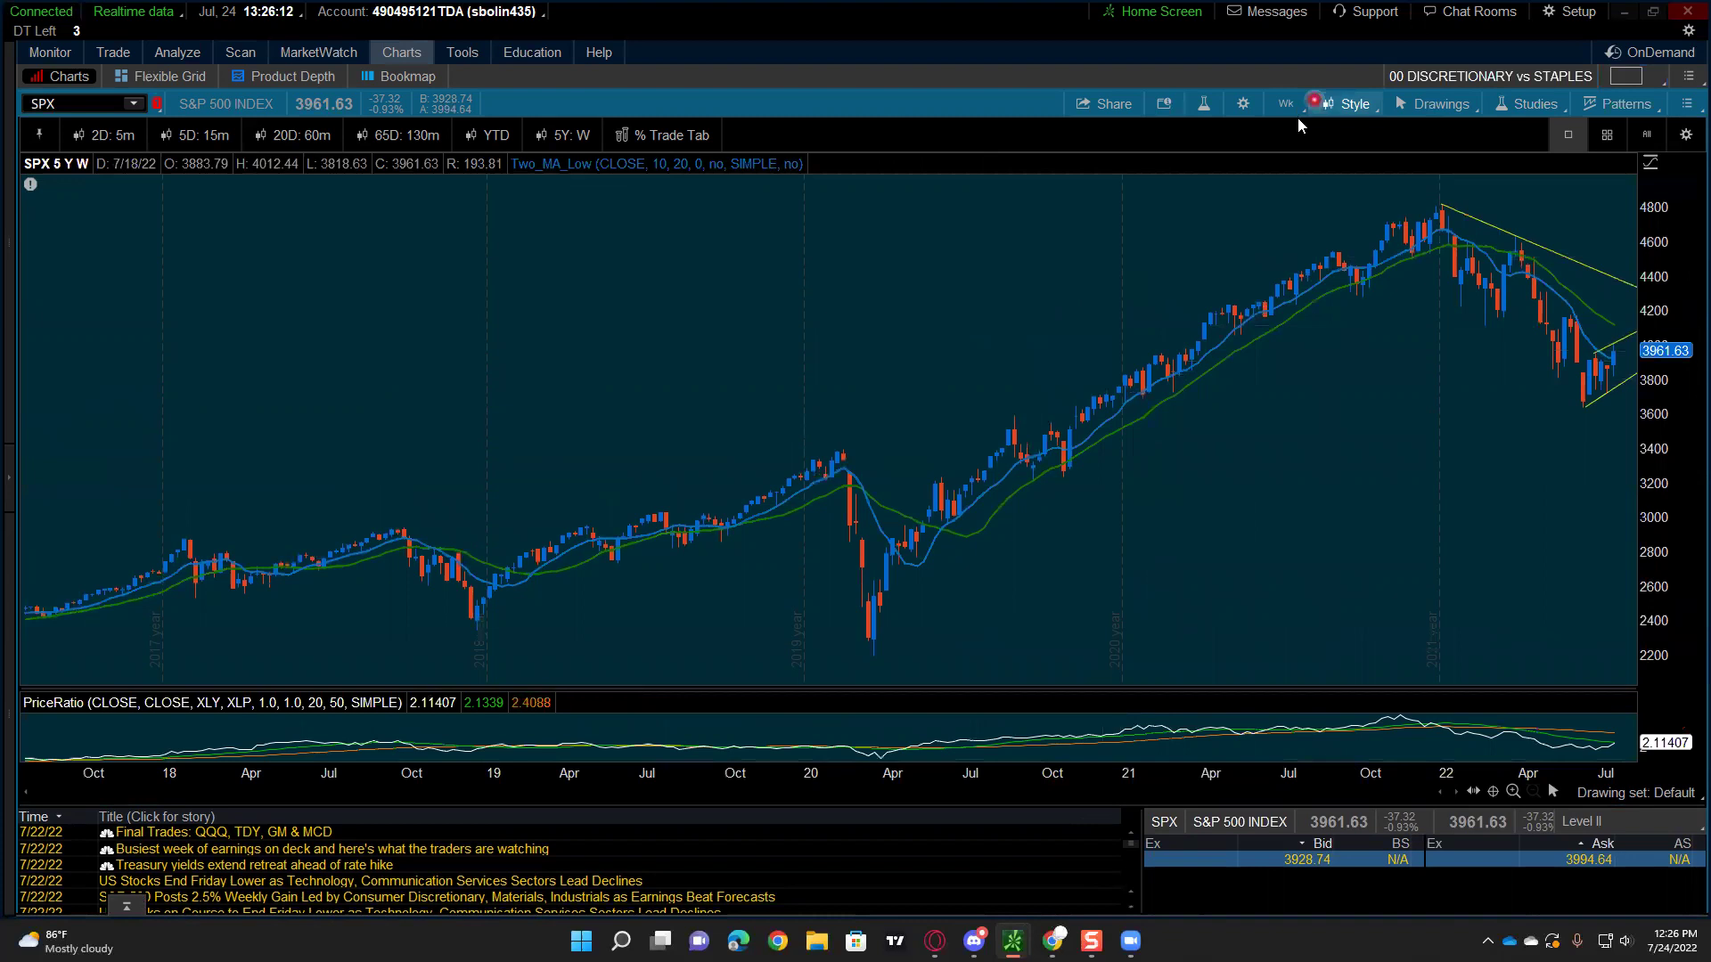
drag(1176, 688, 1136, 266)
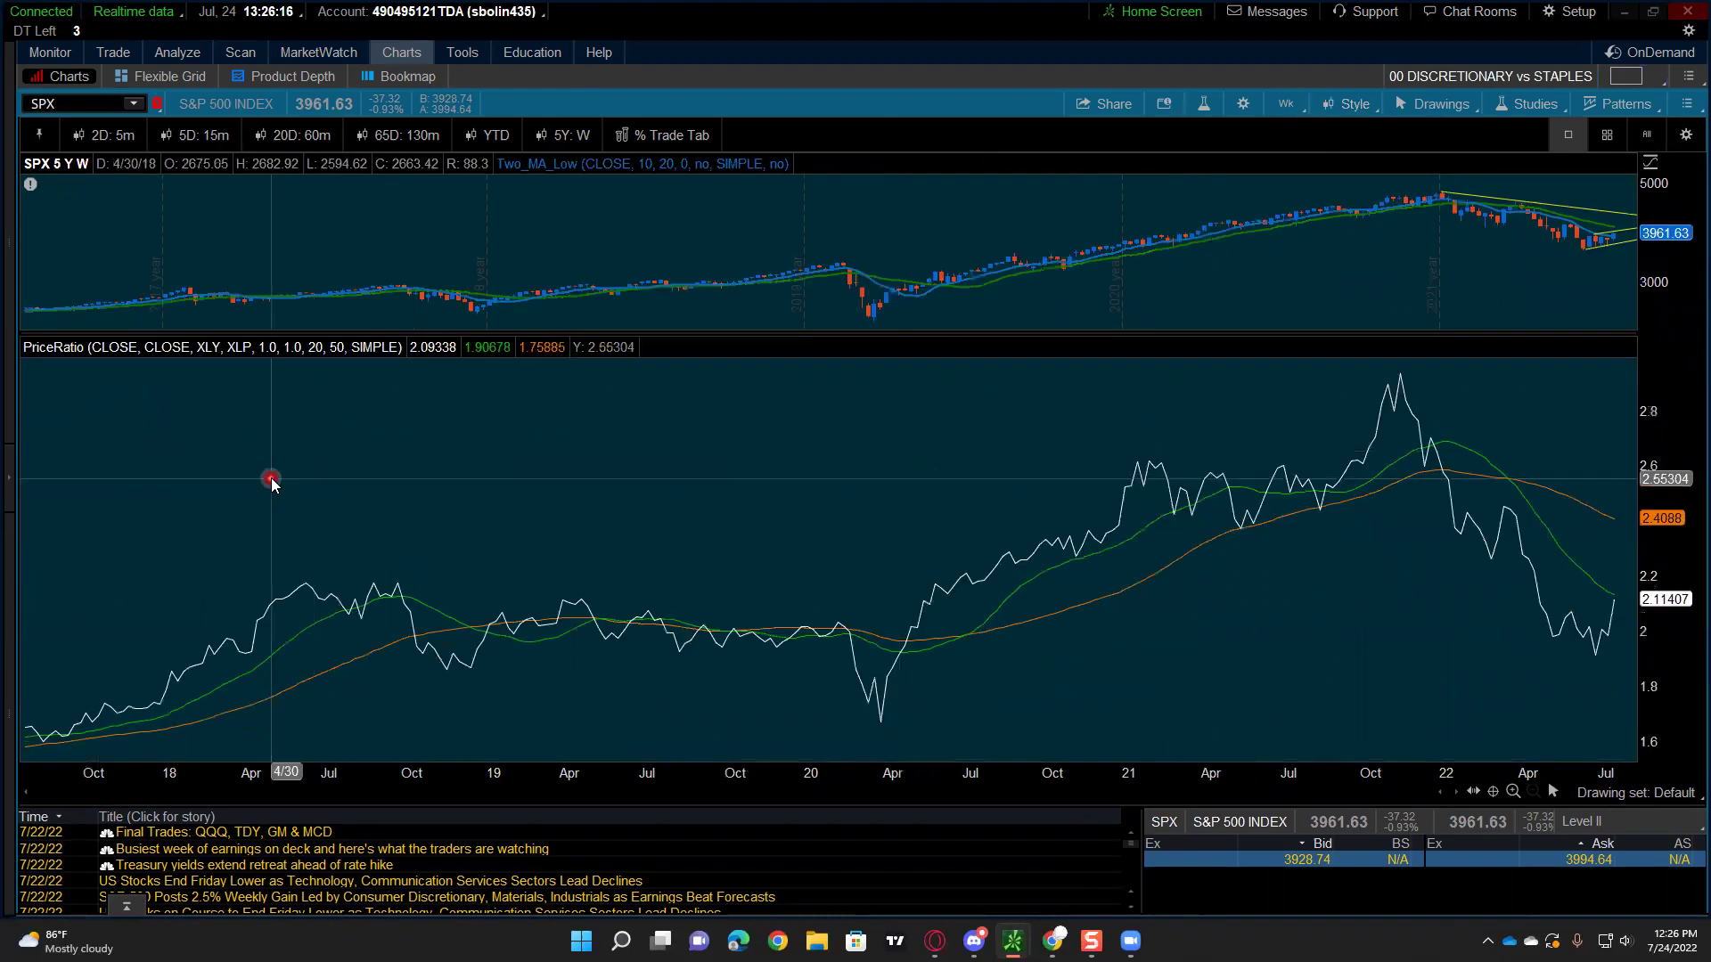
Step: Sketch pen traces of the SPX and XLY/XLP ratio moves from 2020 through 2022
drag(226, 497, 220, 366)
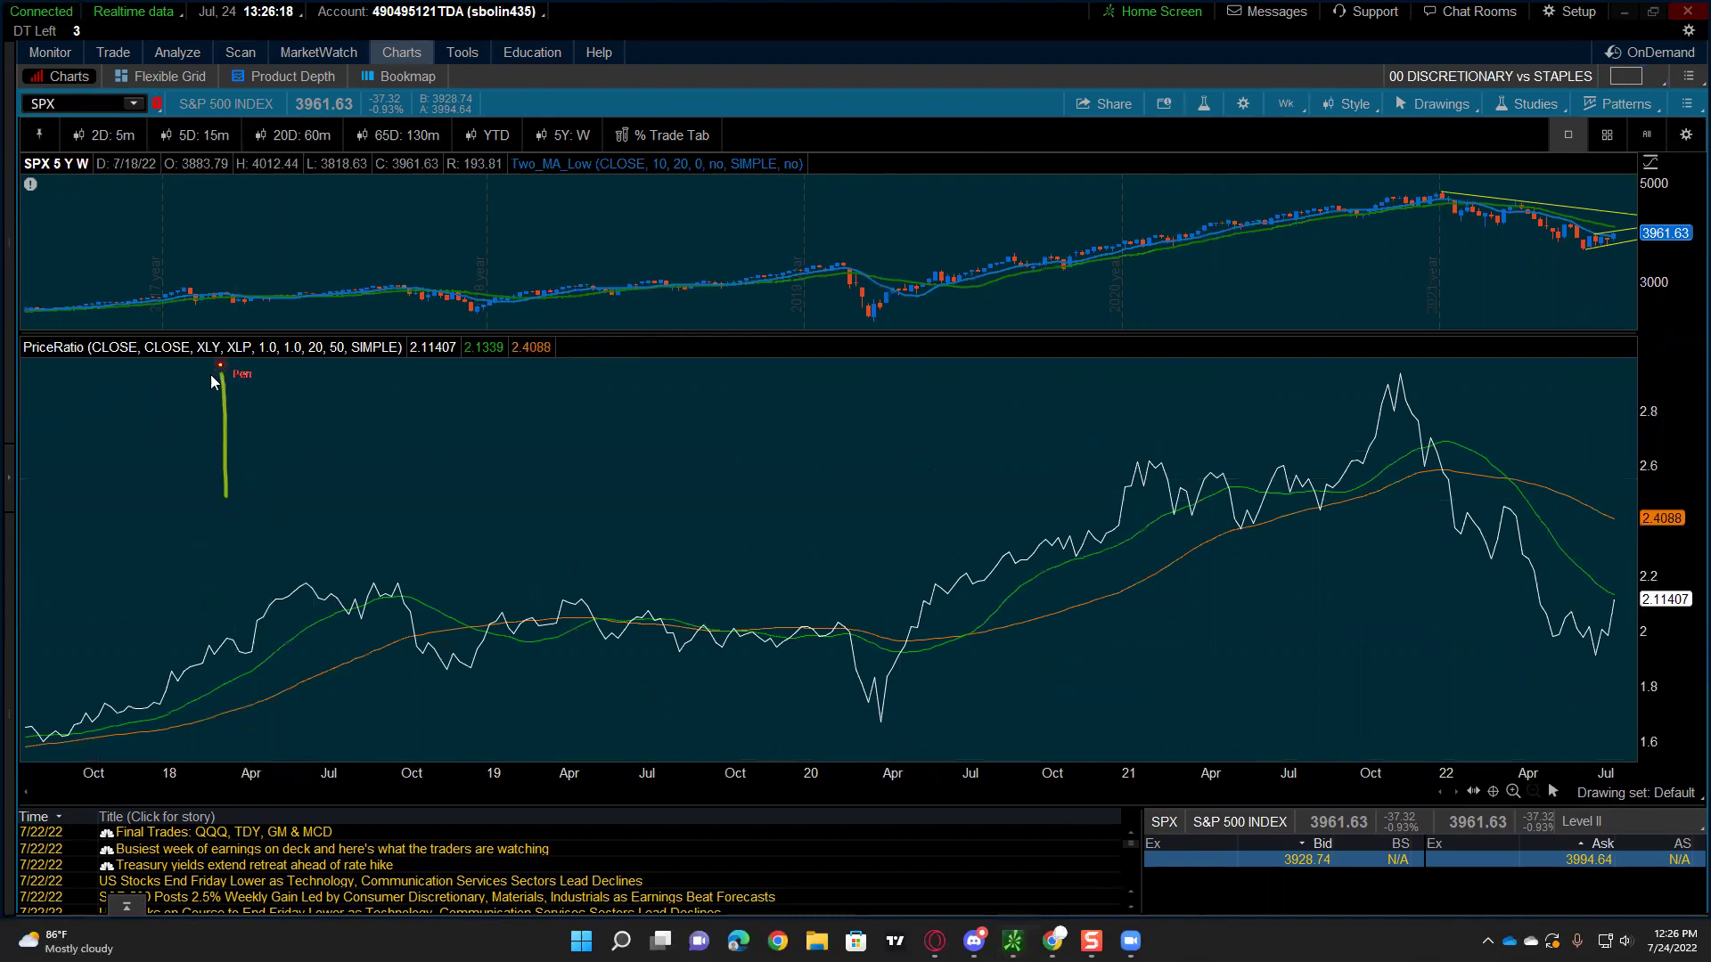
drag(209, 230, 229, 331)
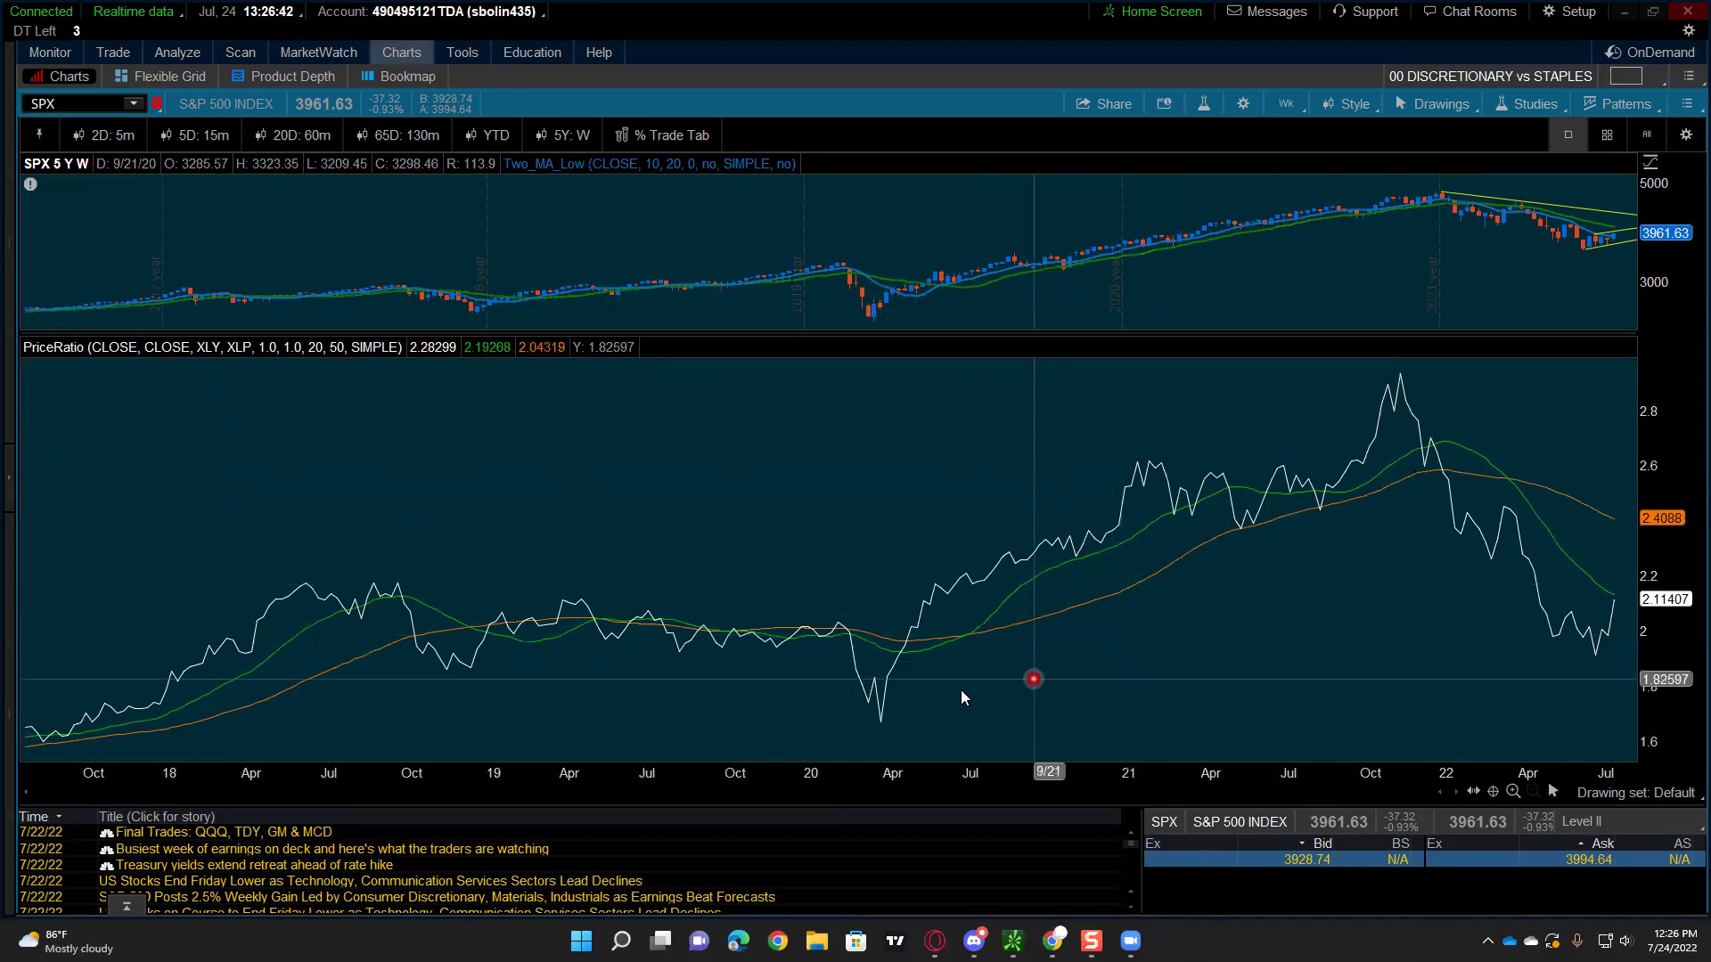
mouse_move(910, 726)
mouse_down()
mouse_move(989, 614)
mouse_move(1159, 530)
mouse_move(1329, 410)
mouse_up()
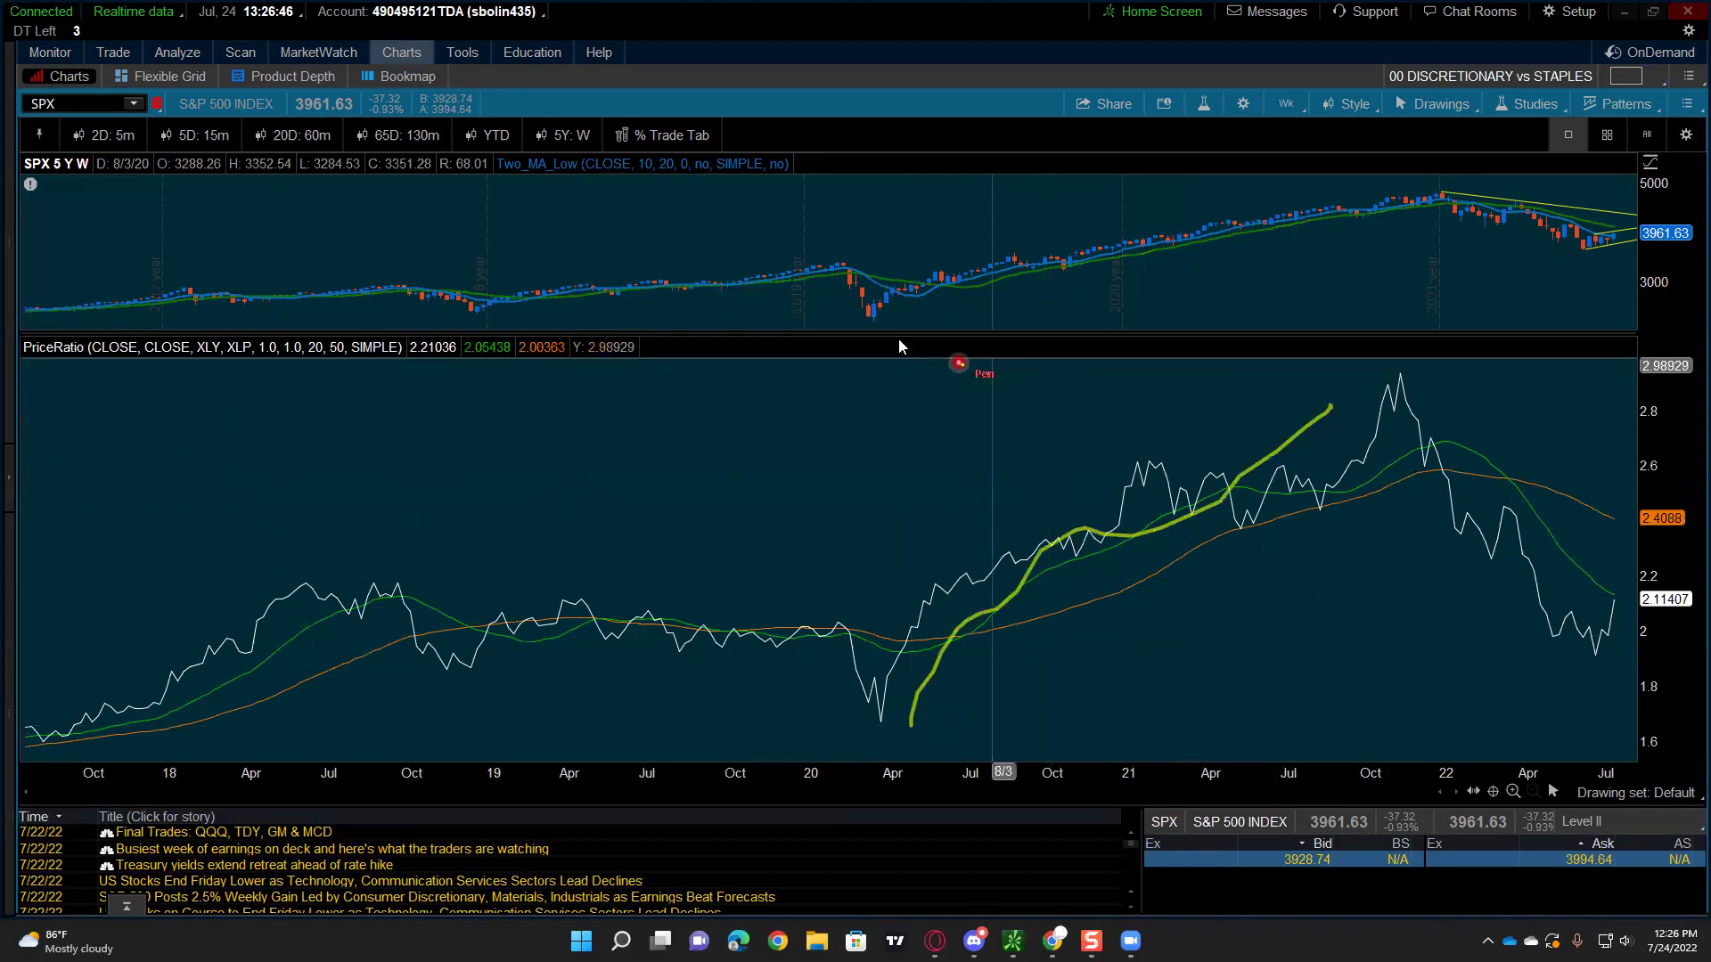
mouse_move(893, 349)
mouse_down()
mouse_move(1123, 252)
mouse_move(1430, 178)
mouse_up()
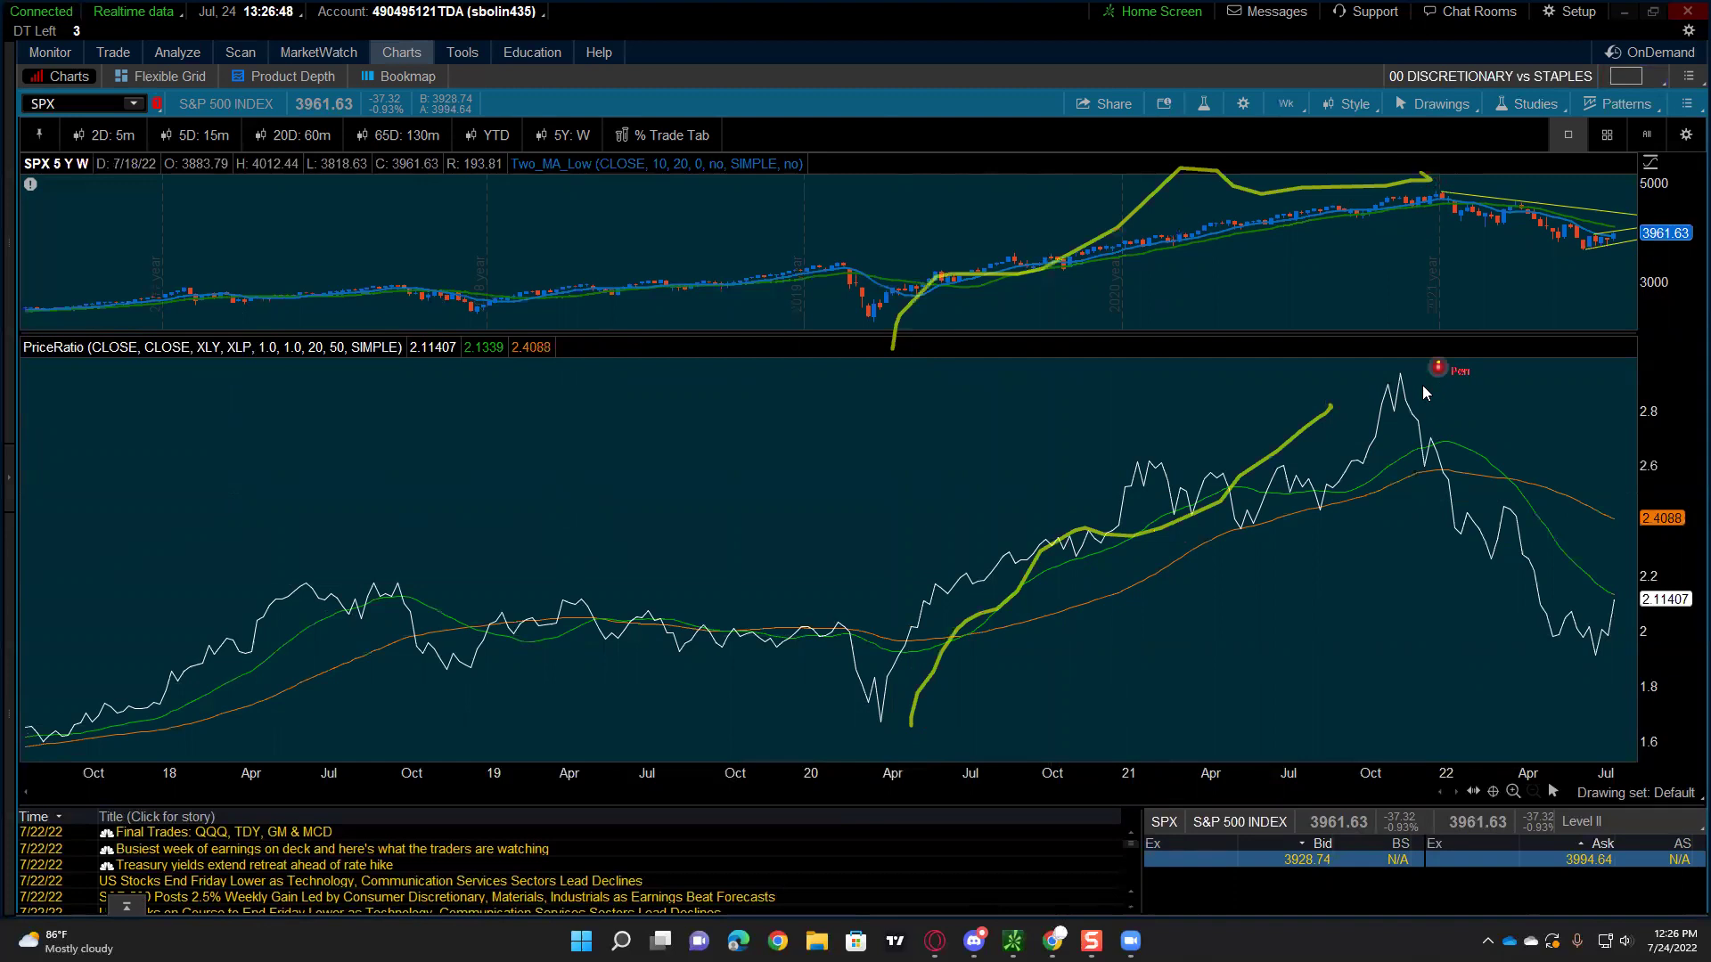
mouse_move(1396, 369)
mouse_down()
mouse_move(1466, 517)
mouse_move(1581, 651)
mouse_up()
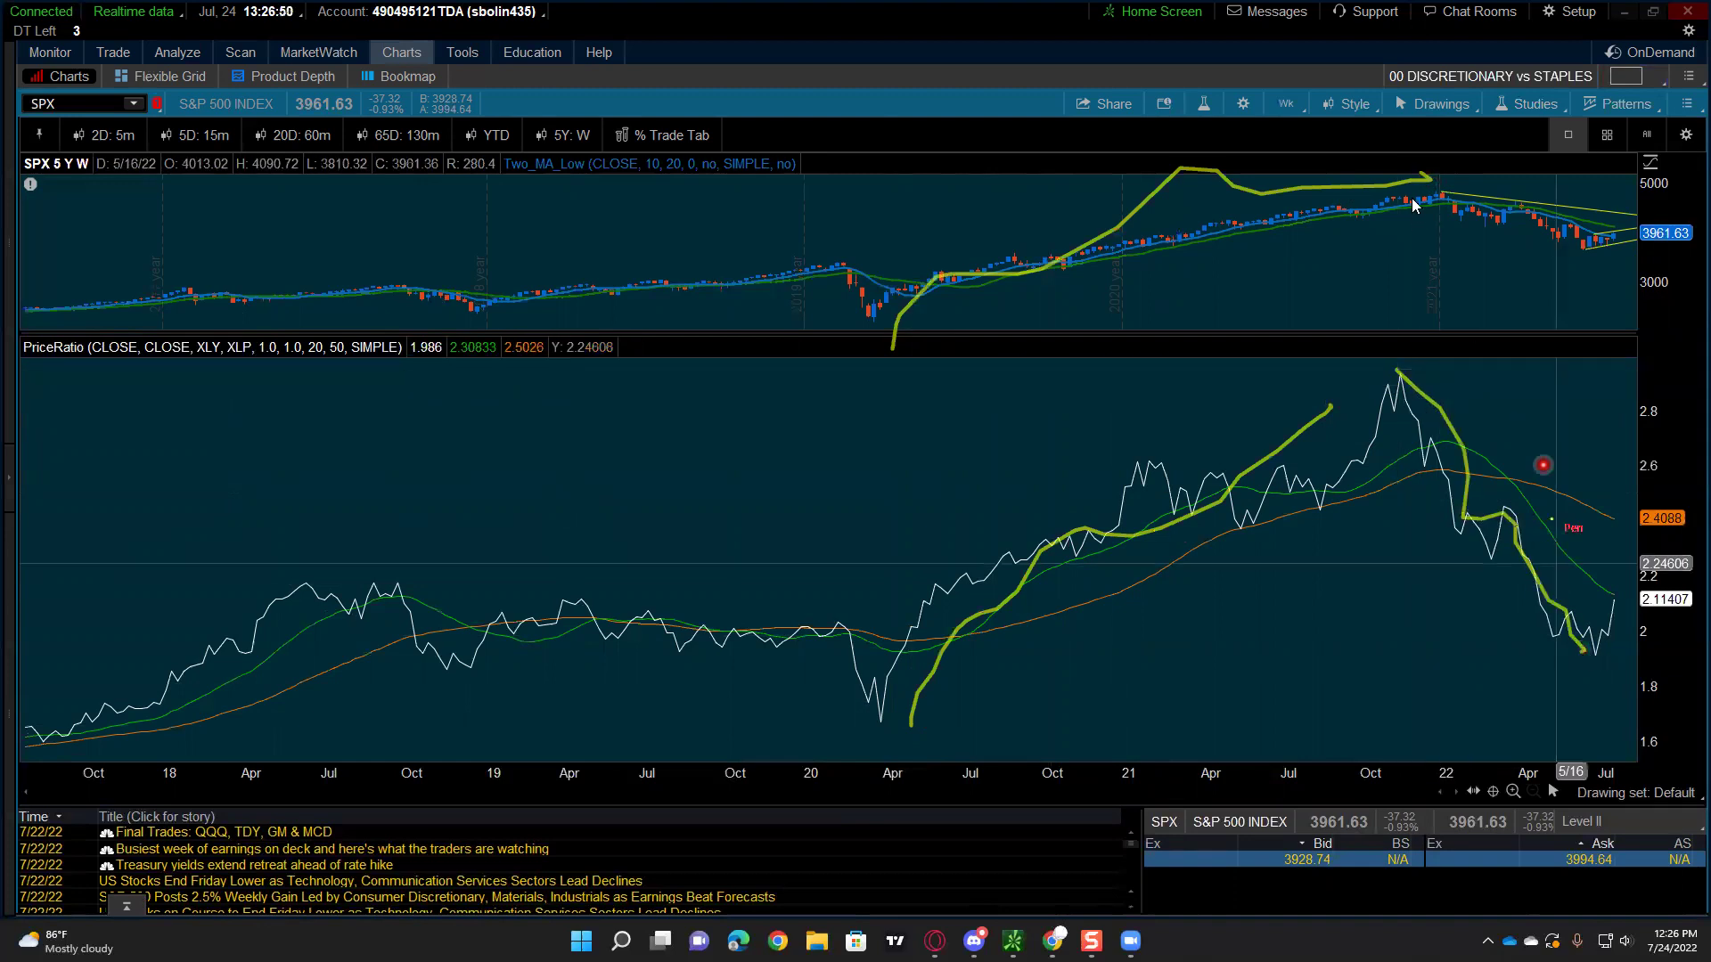
drag(1434, 189, 1614, 318)
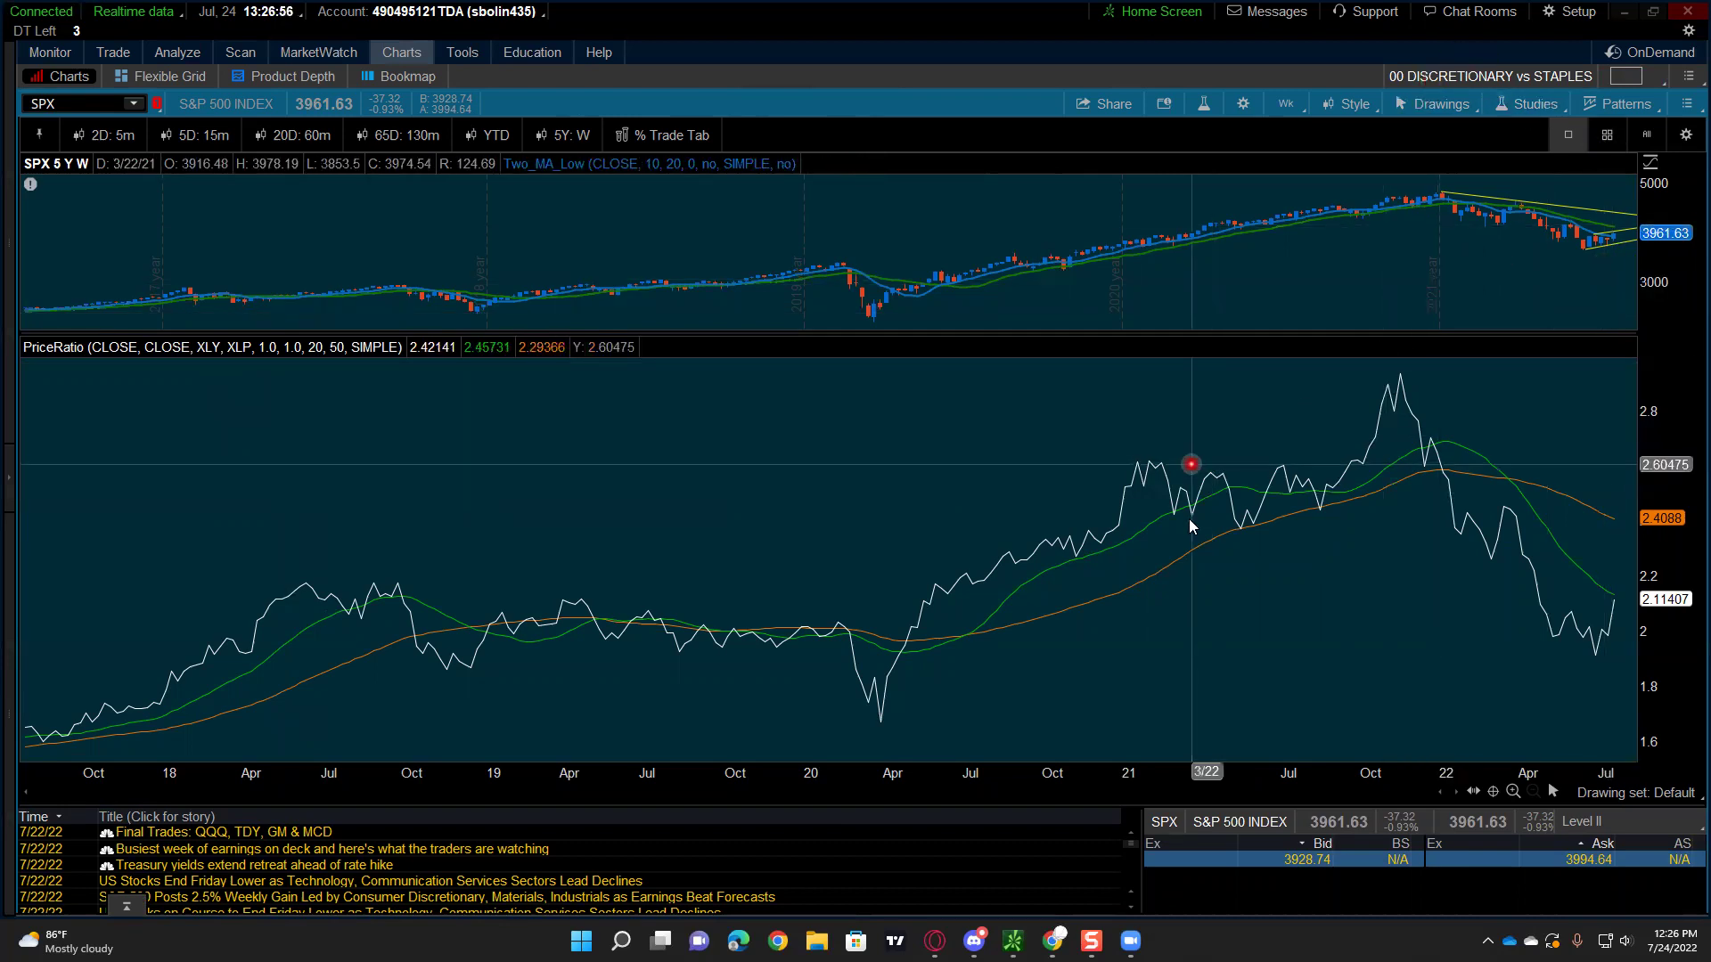
mouse_move(879, 710)
mouse_down()
mouse_move(909, 656)
mouse_move(1132, 563)
mouse_up()
mouse_move(1403, 511)
mouse_down()
mouse_move(1408, 545)
mouse_move(1529, 650)
mouse_up()
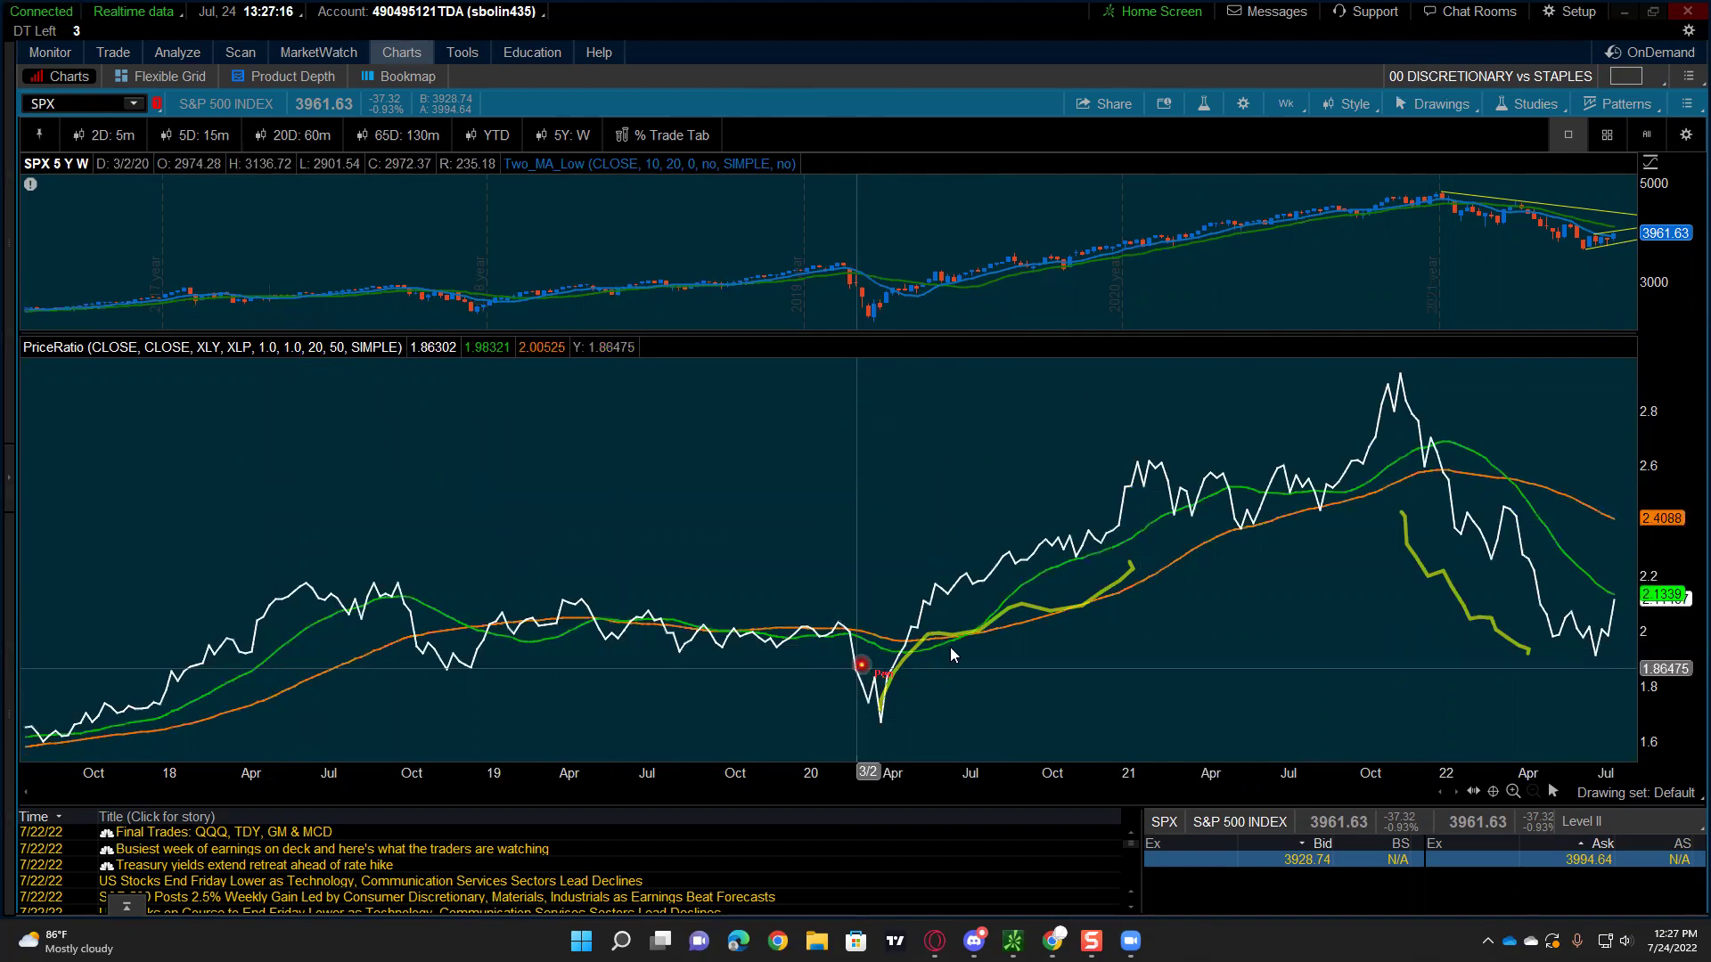
Step: Clear the pen drawings and zoom the ratio panel into recent months
key(Escape)
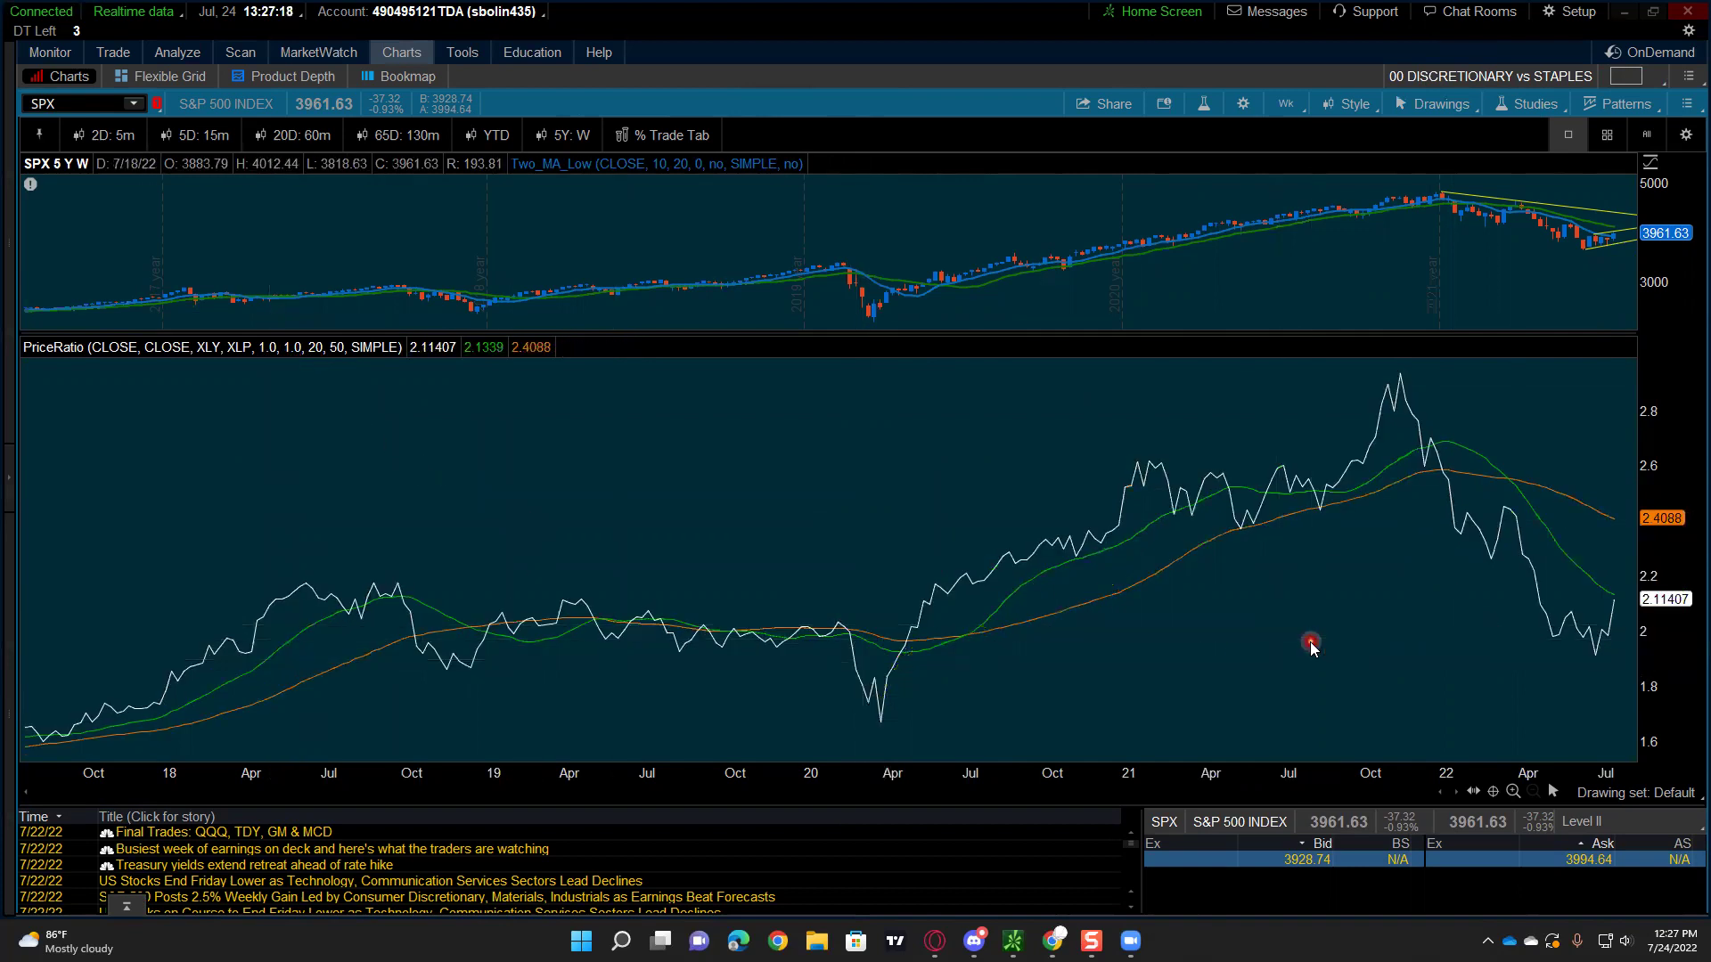
scroll(1284, 686, up, 5)
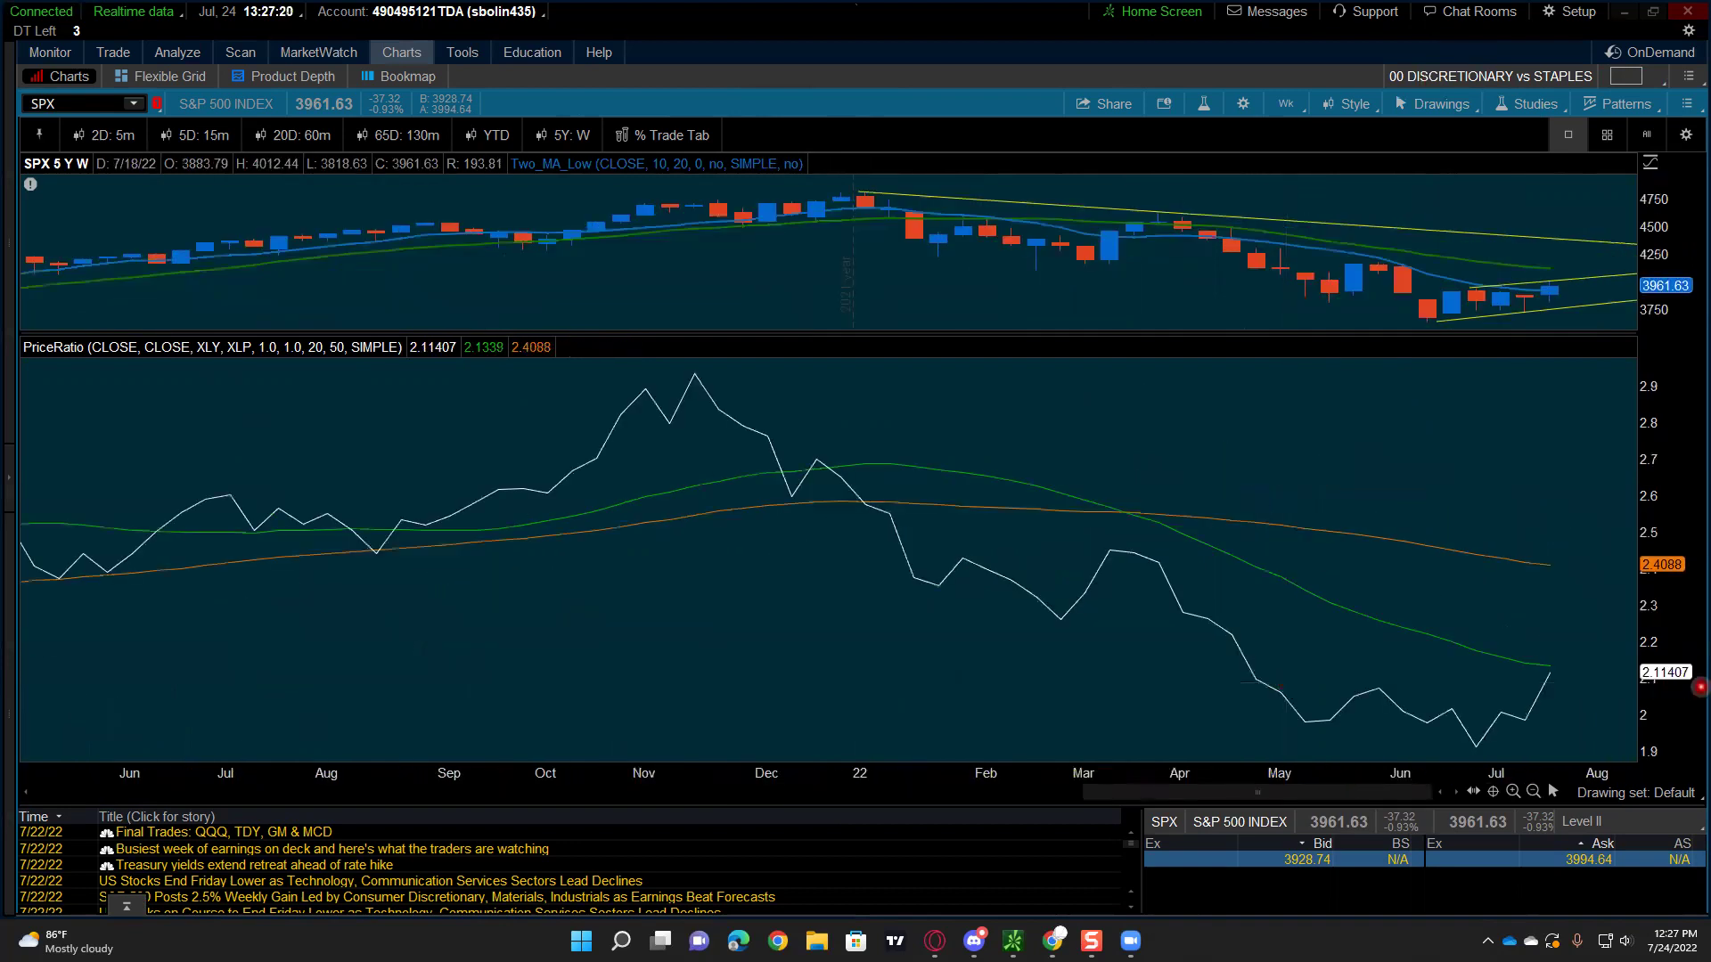
drag(1655, 673, 1574, 678)
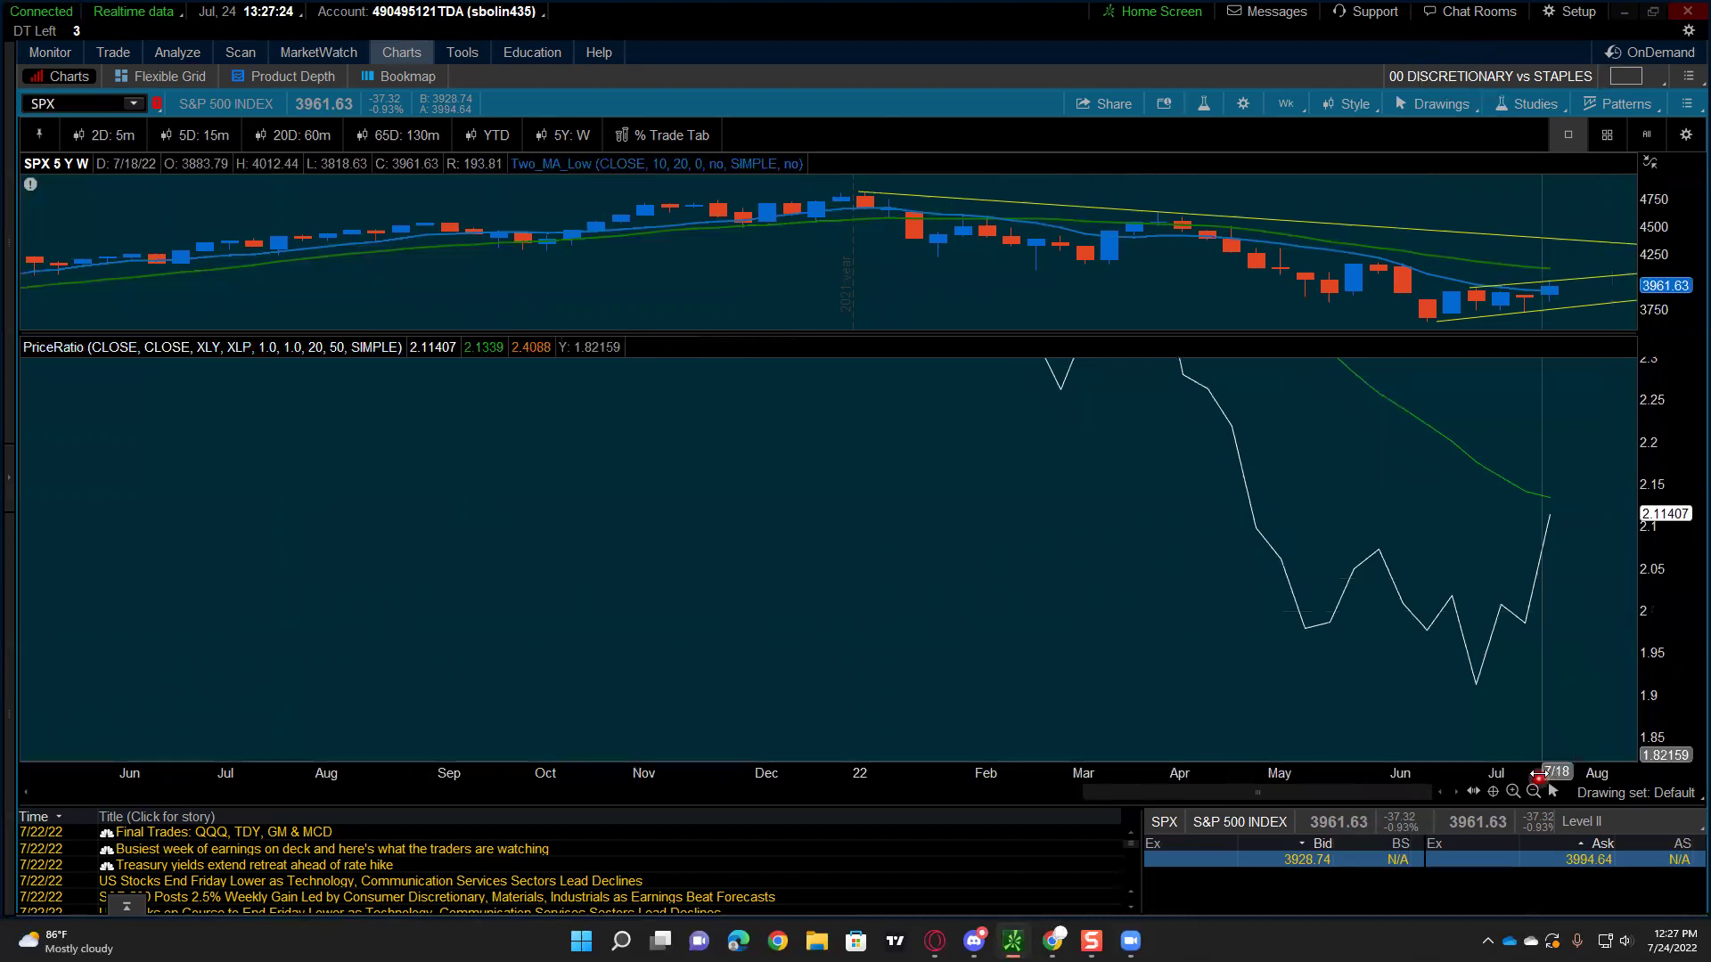
drag(1568, 773, 1422, 704)
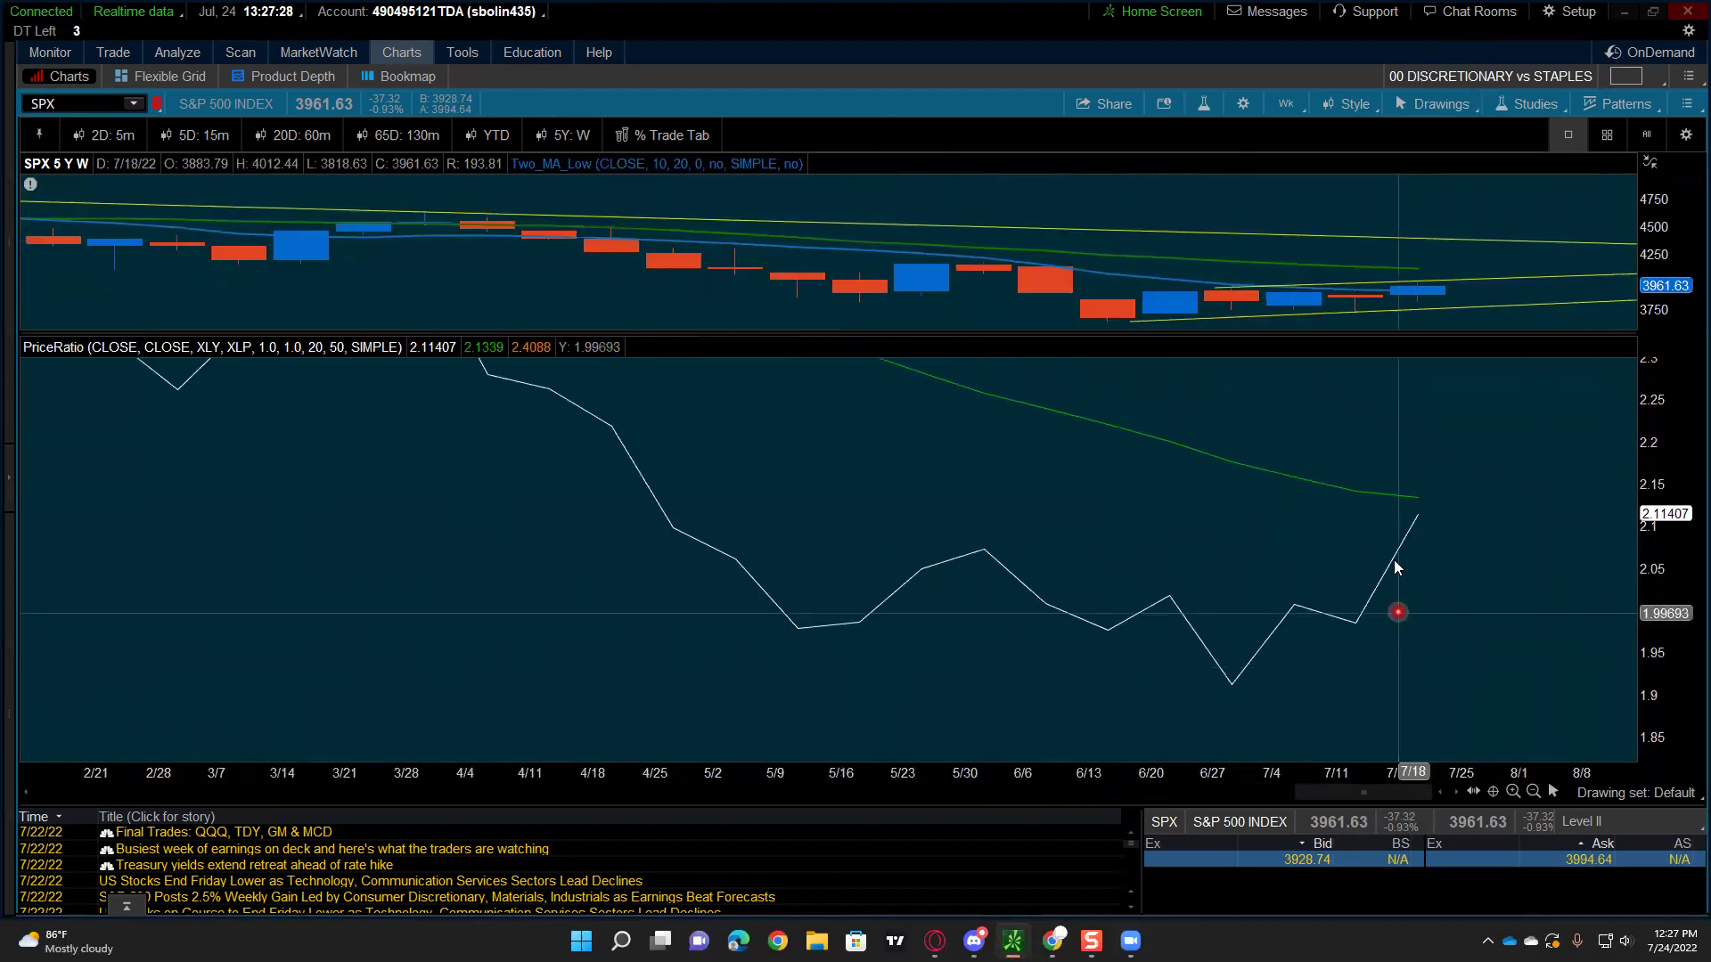
scroll(1449, 533, down, 3)
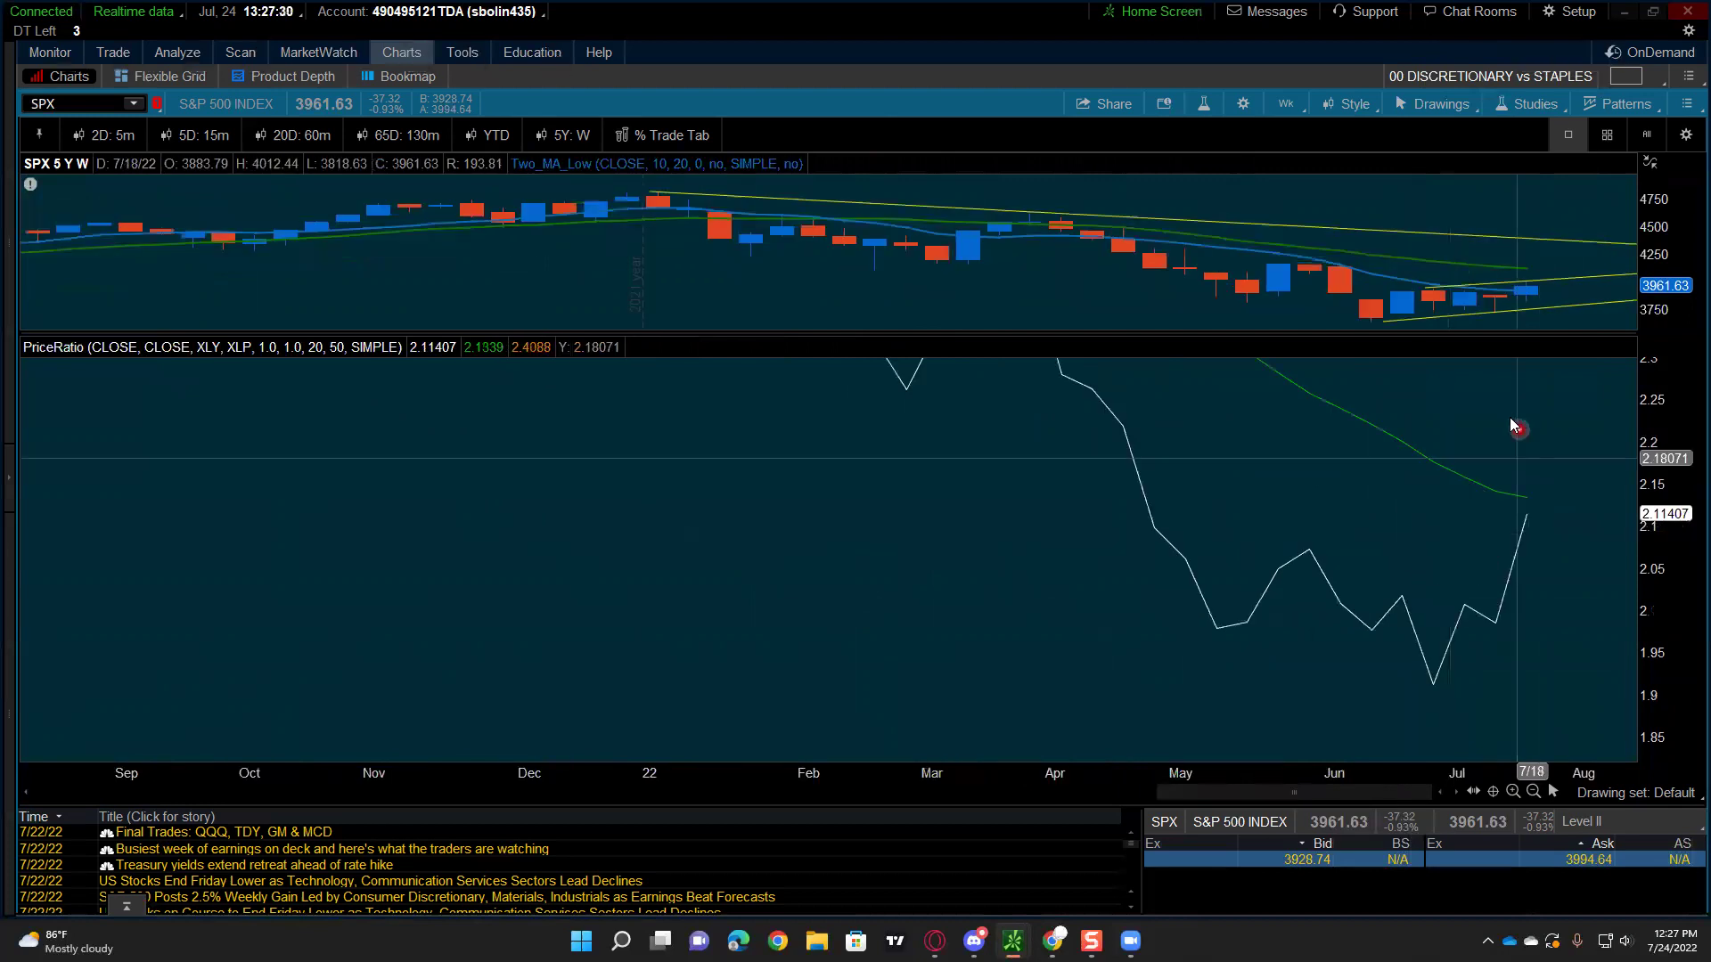
scroll(1502, 445, down, 5)
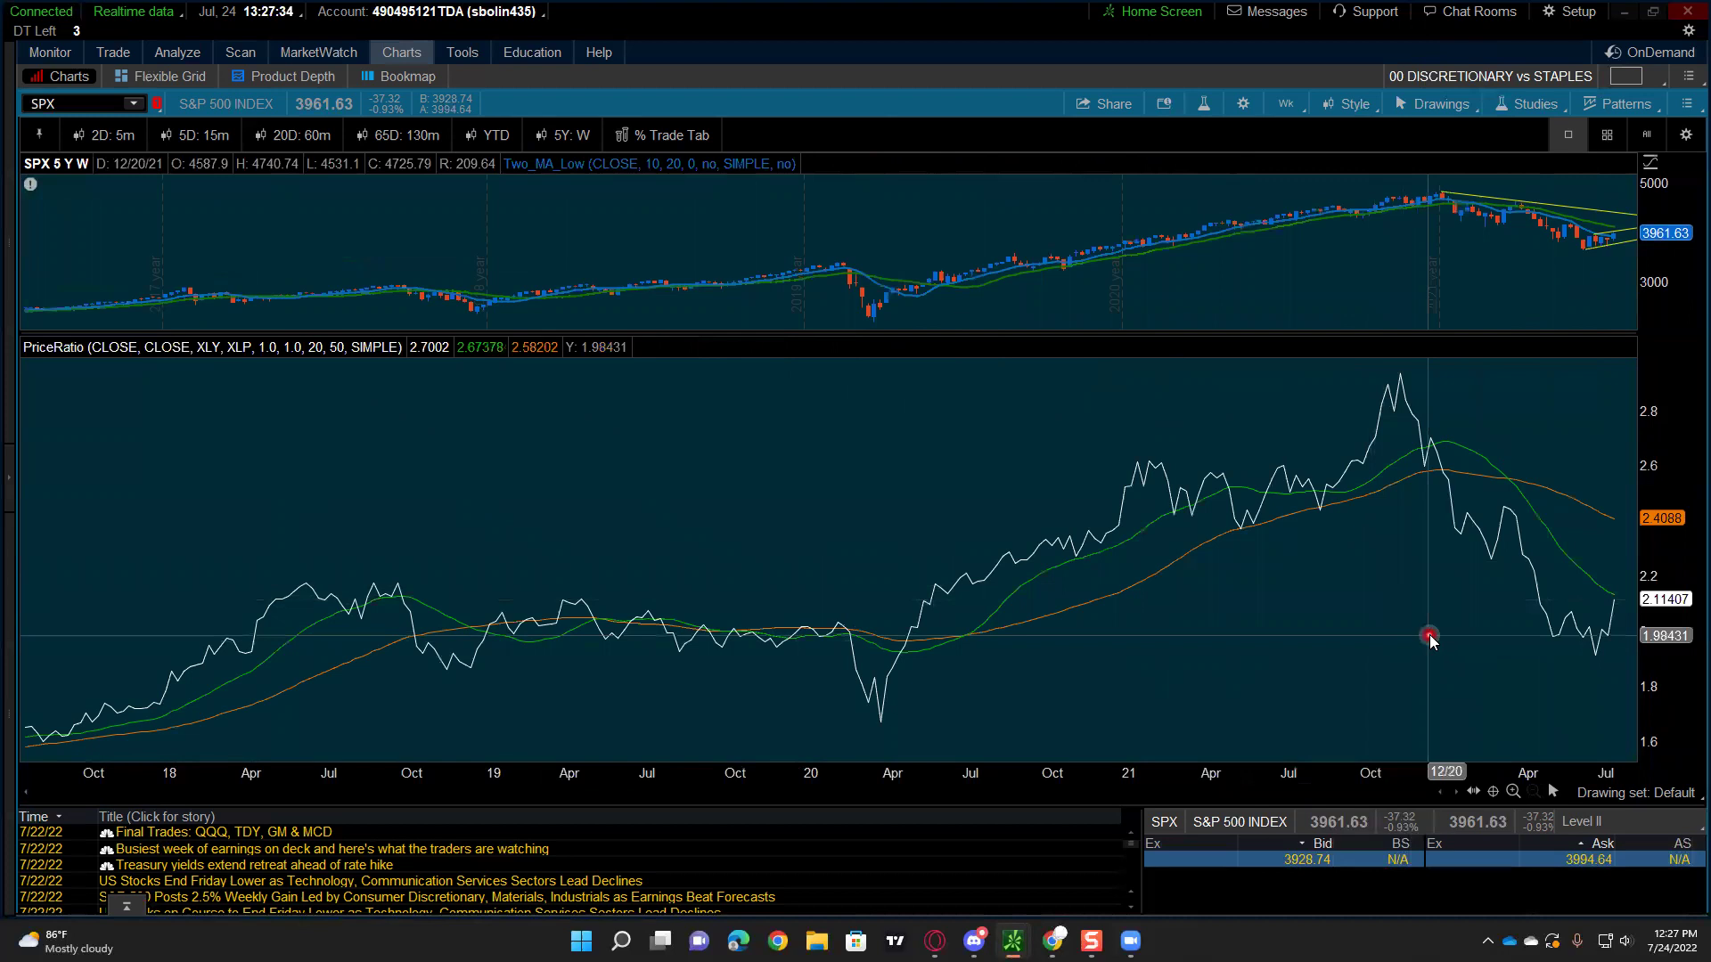
Step: Search PRICER in the studies editor and review the PriceRatio study's XLY/XLP inputs
click(1203, 107)
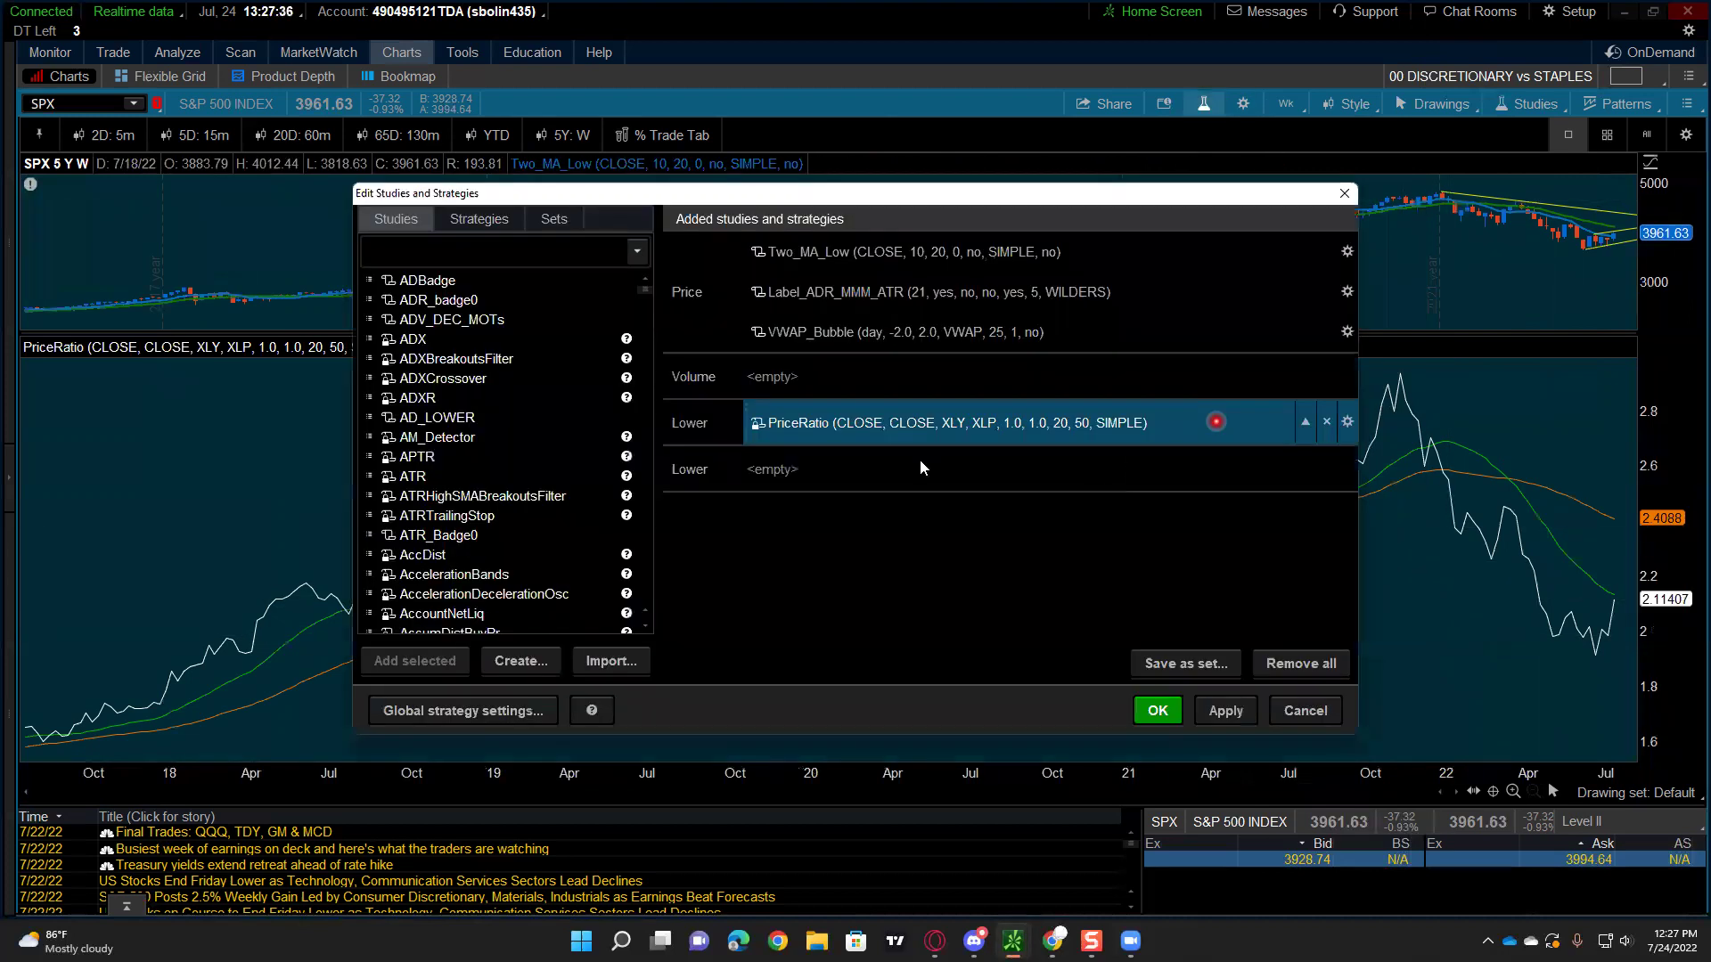
drag(797, 427, 821, 468)
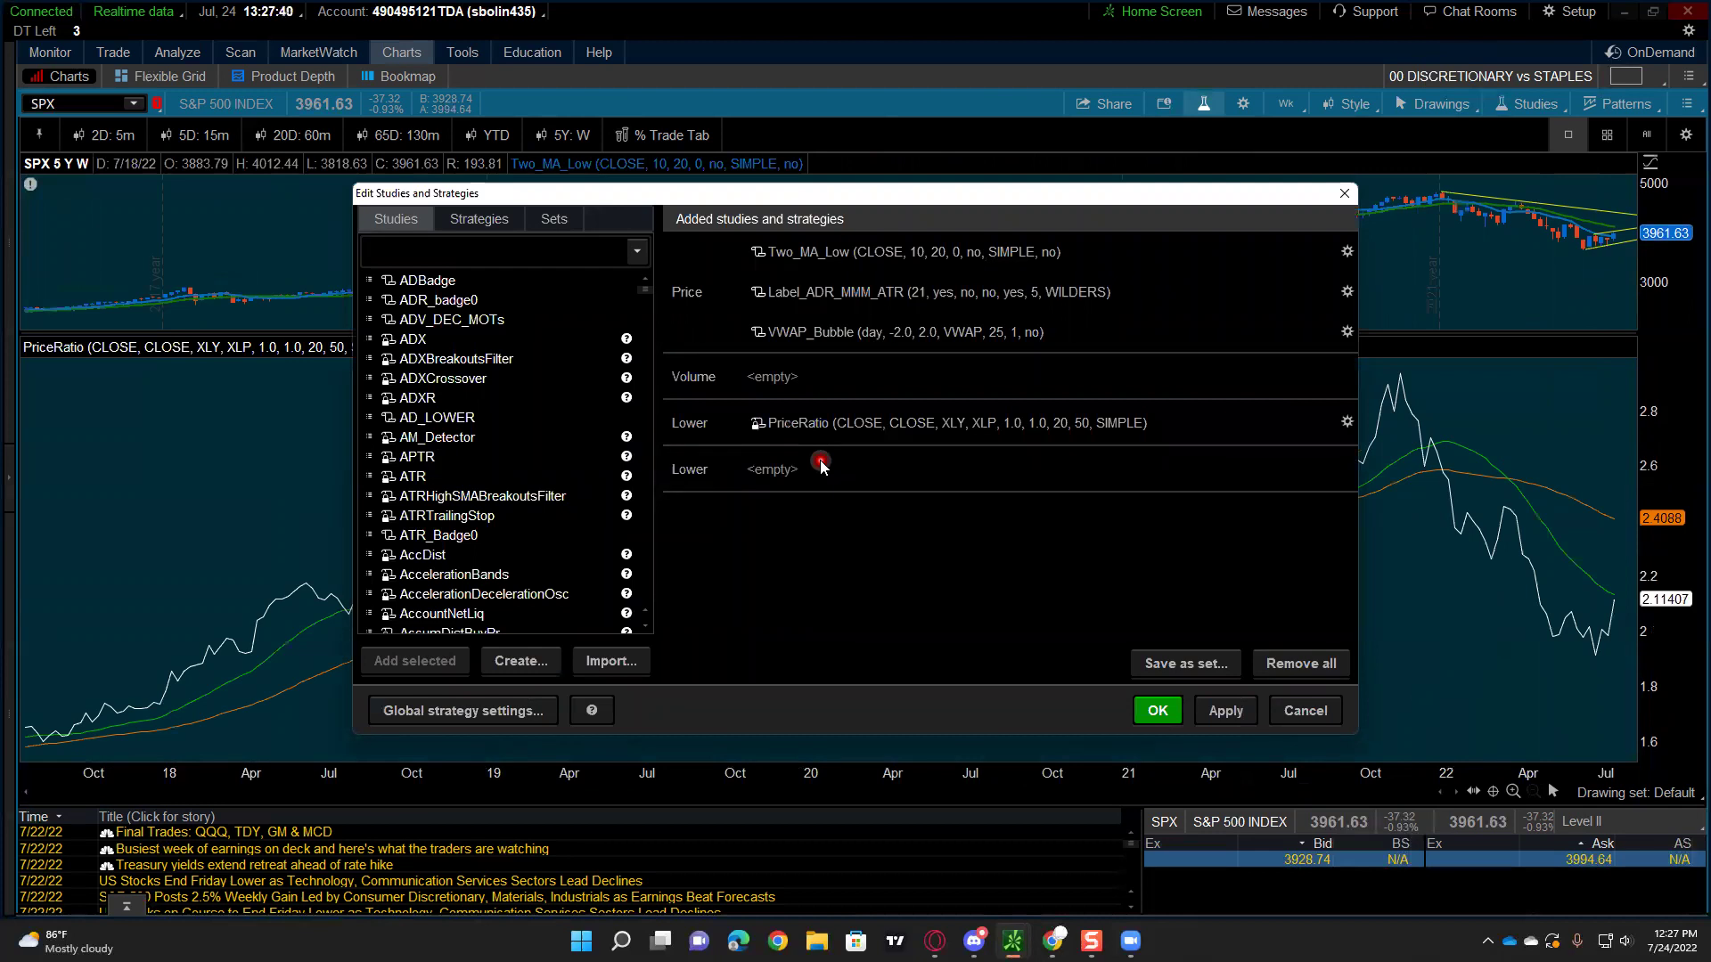
click(571, 251)
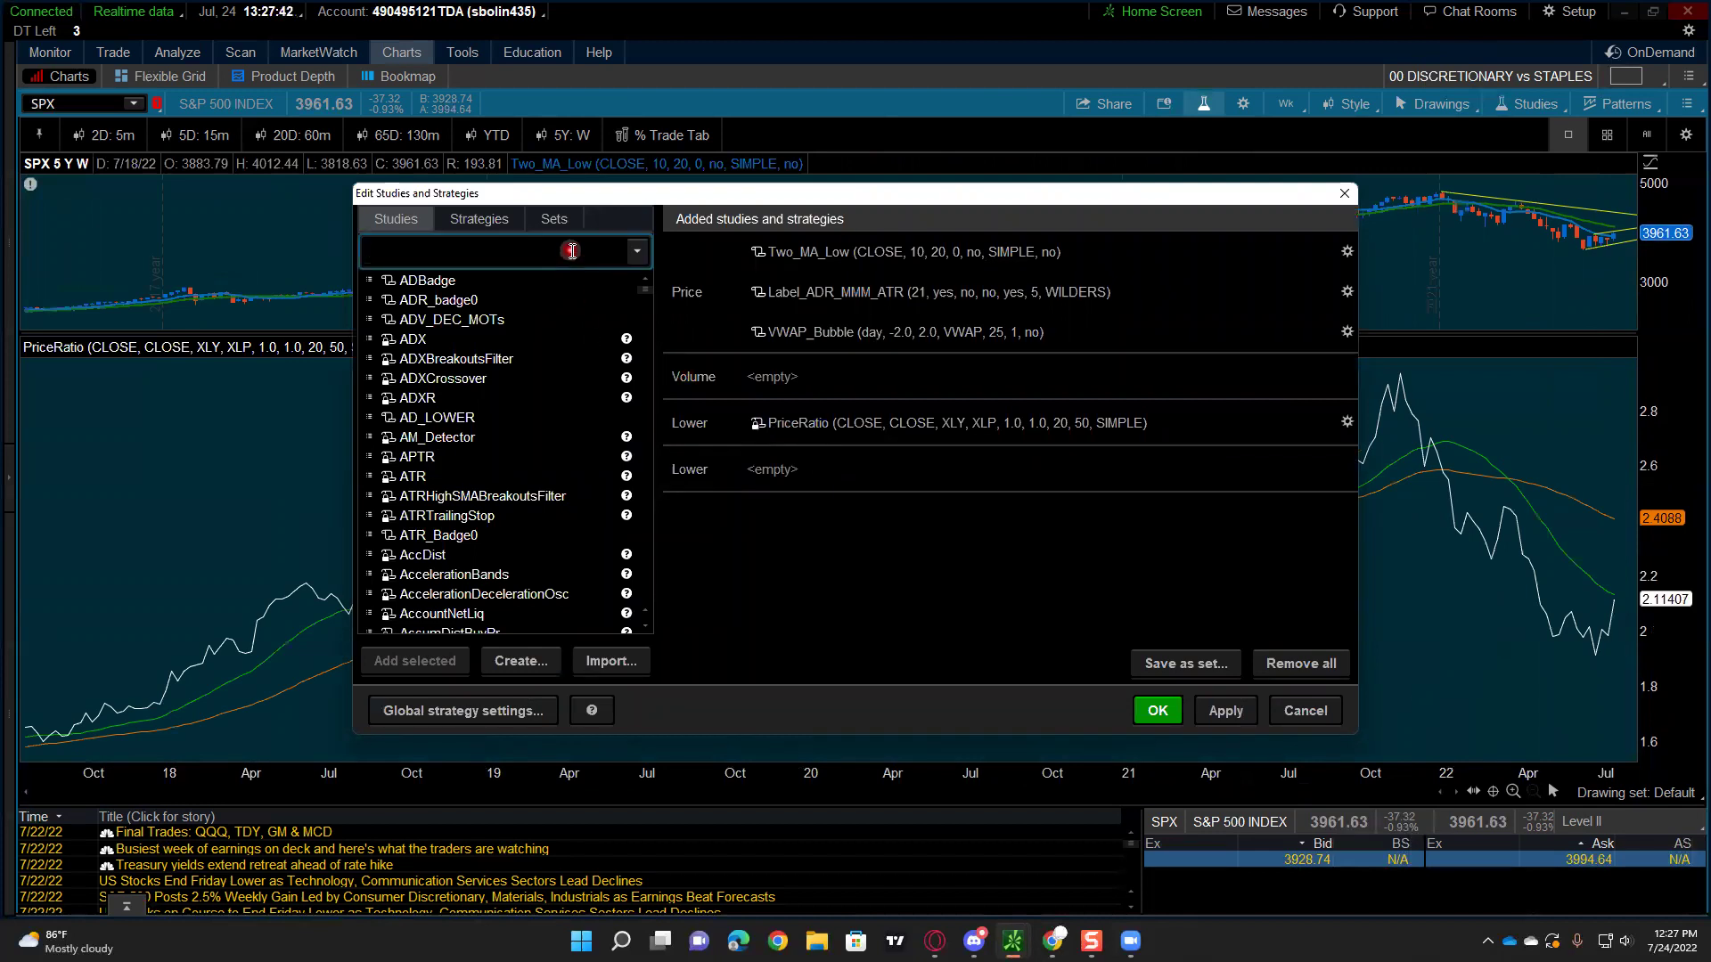
text(PRICE)
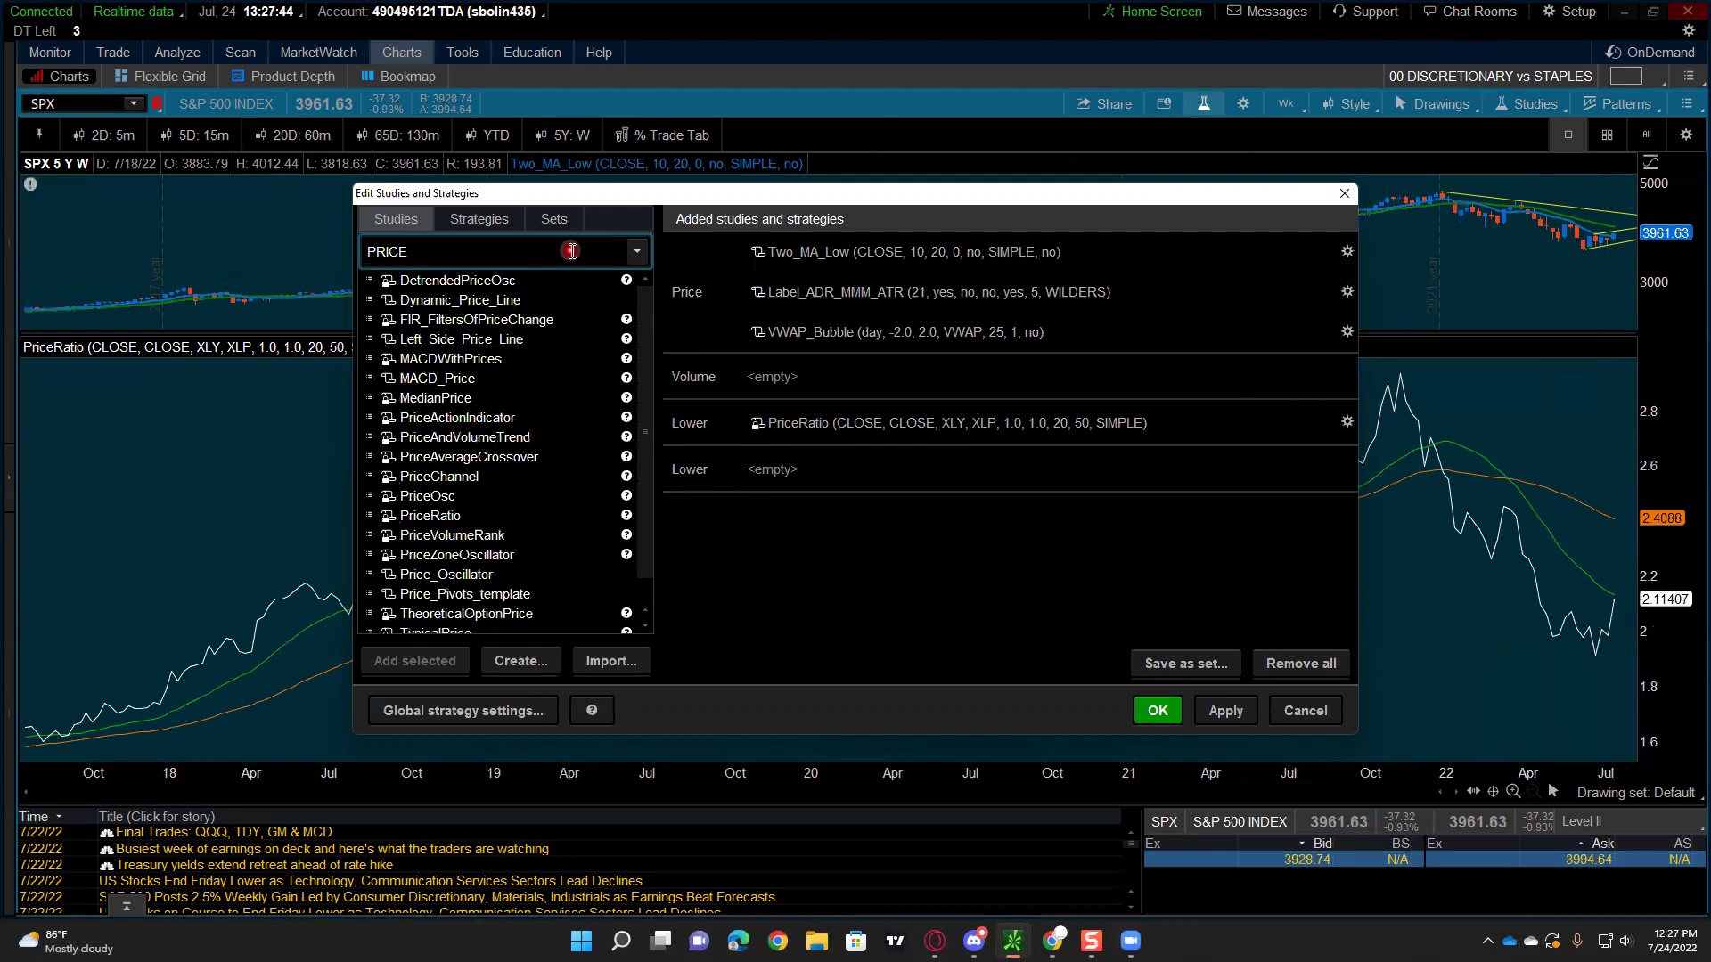
text(R)
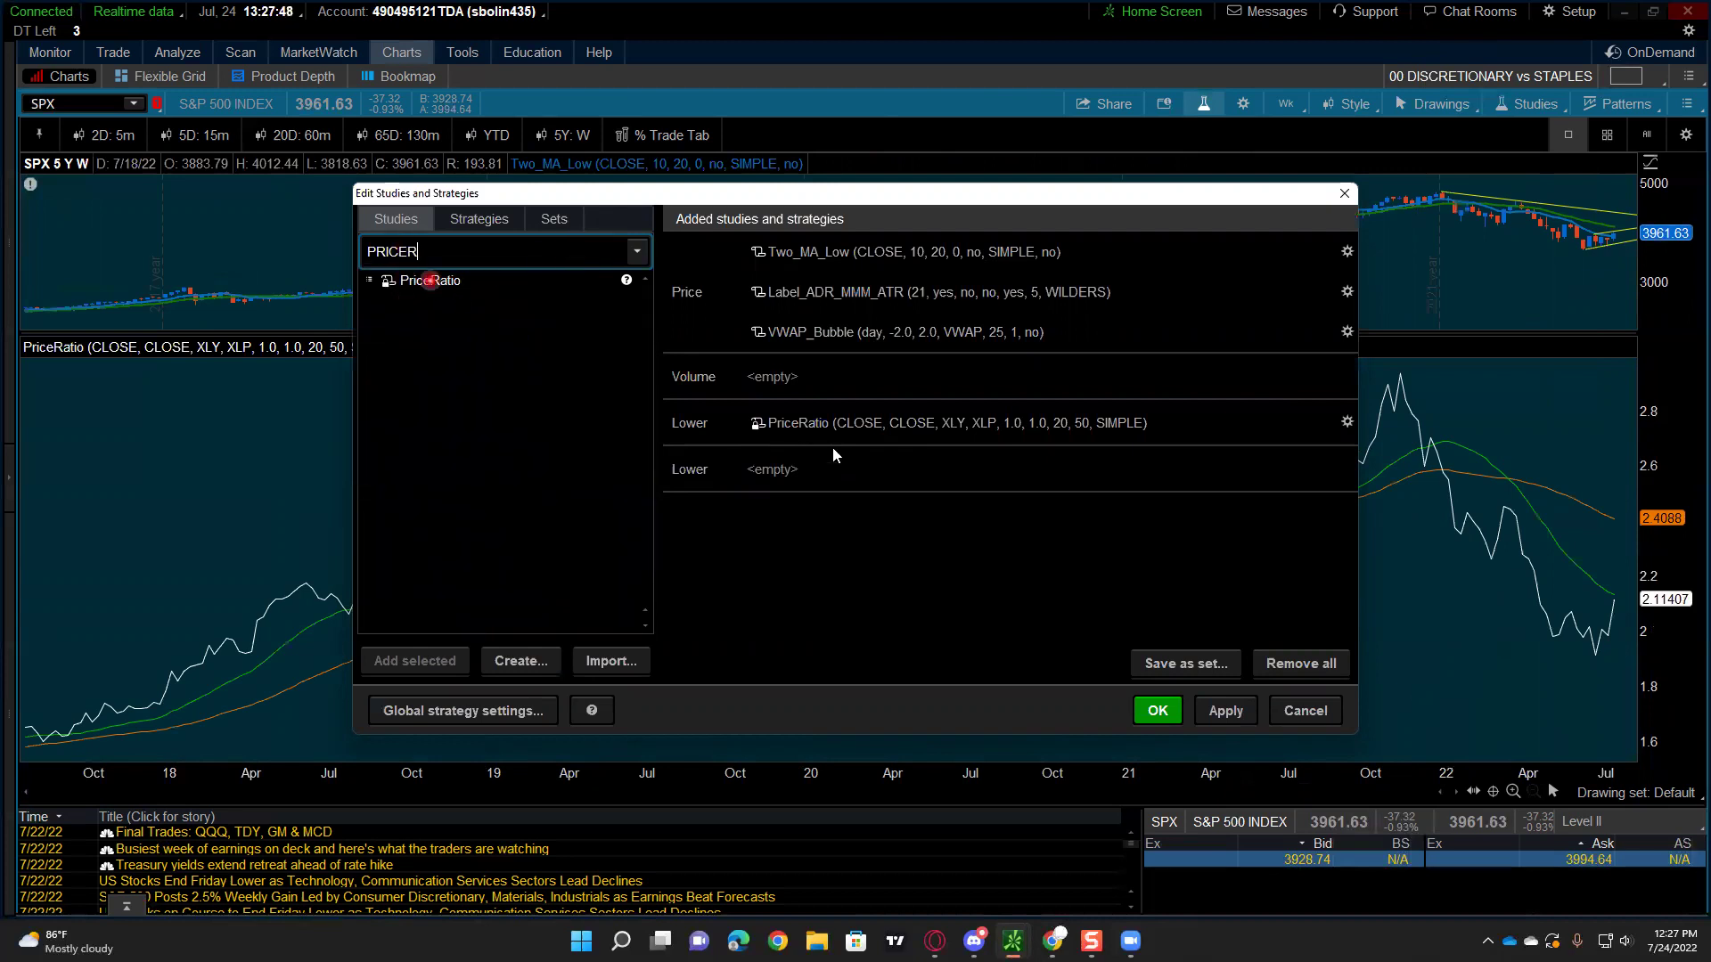
double_click(911, 415)
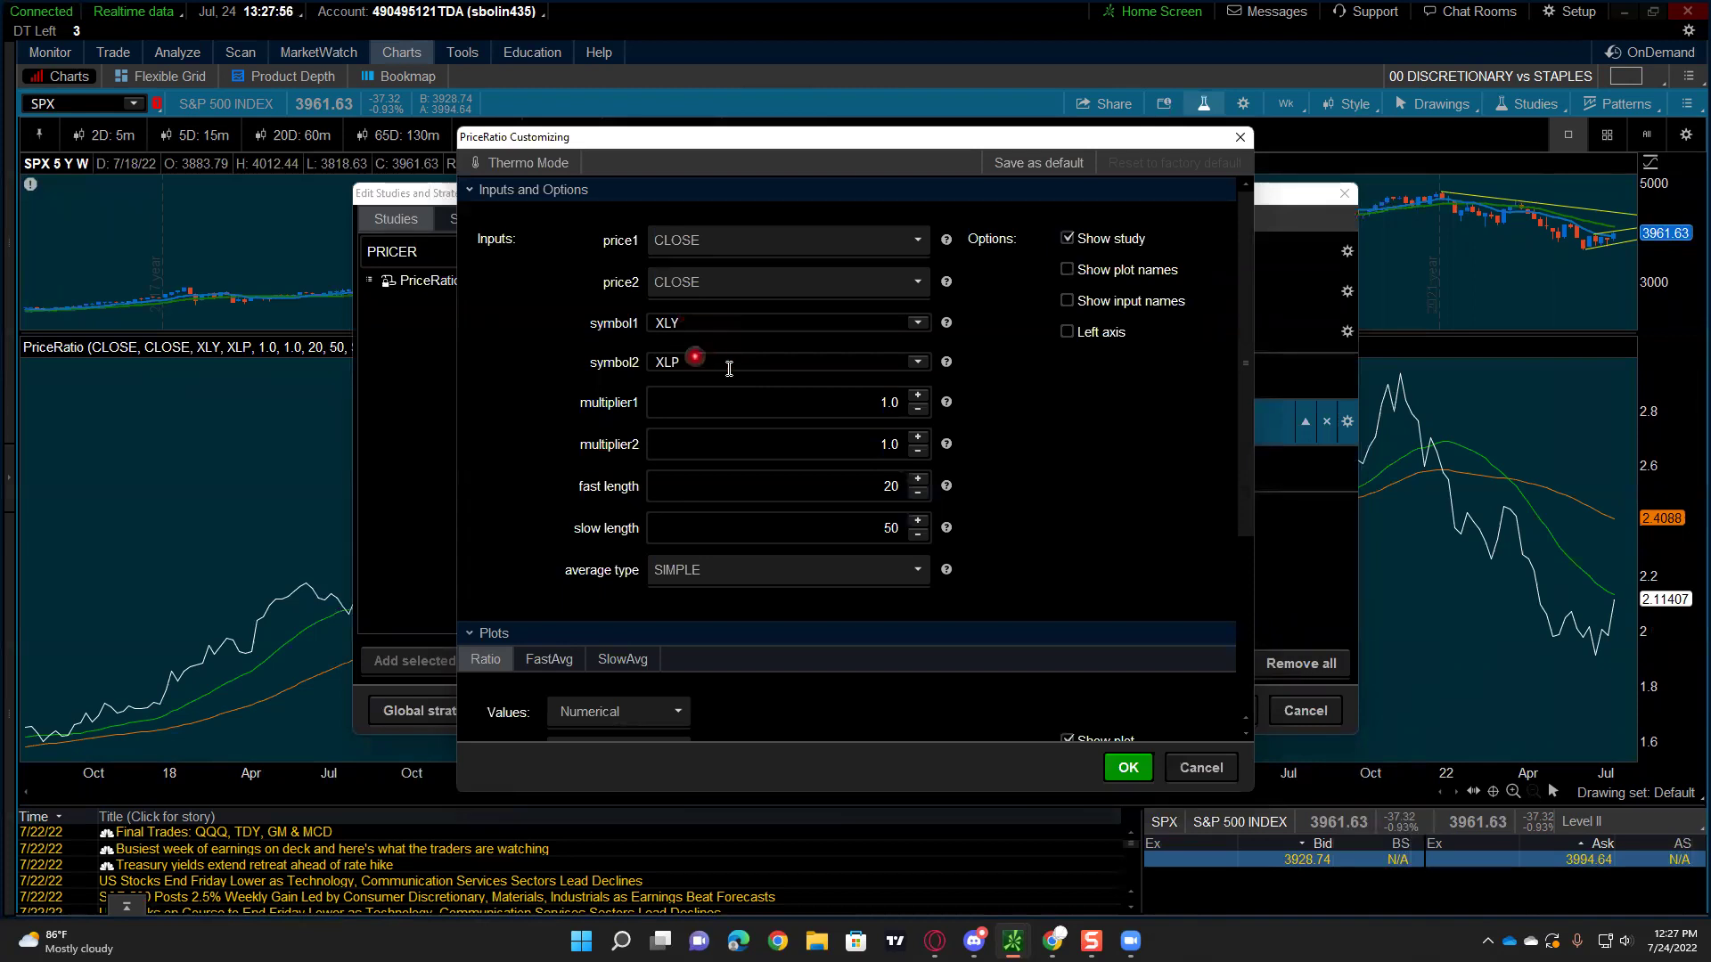
click(1193, 766)
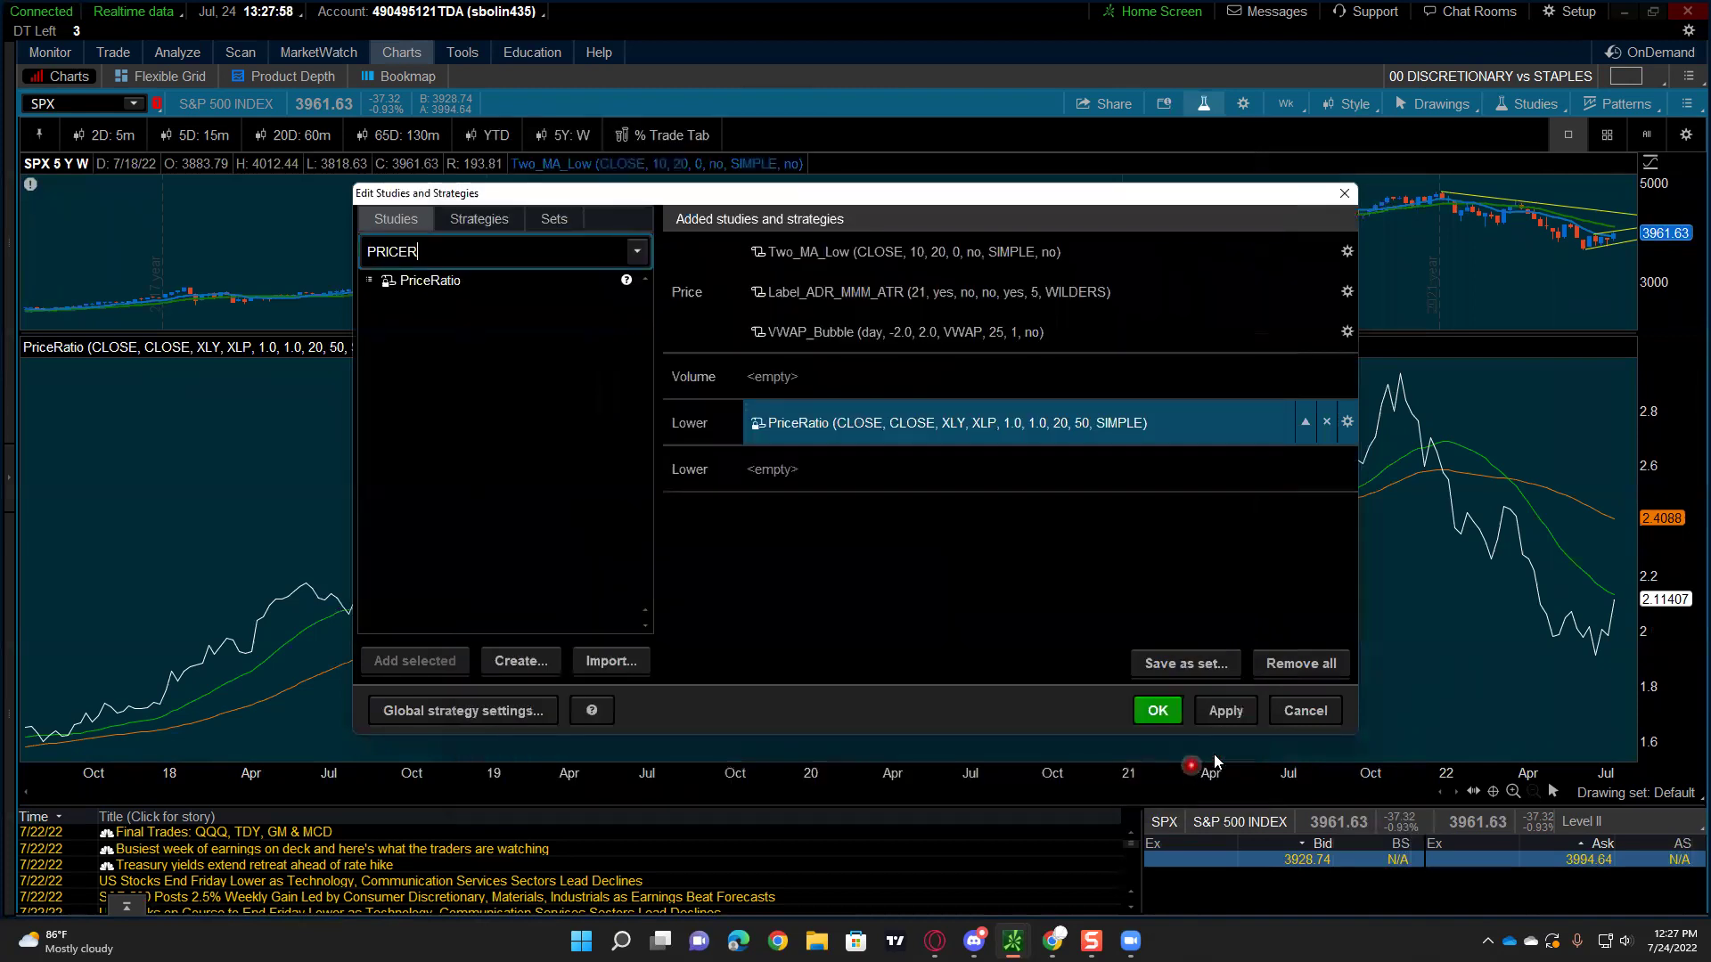
click(1287, 711)
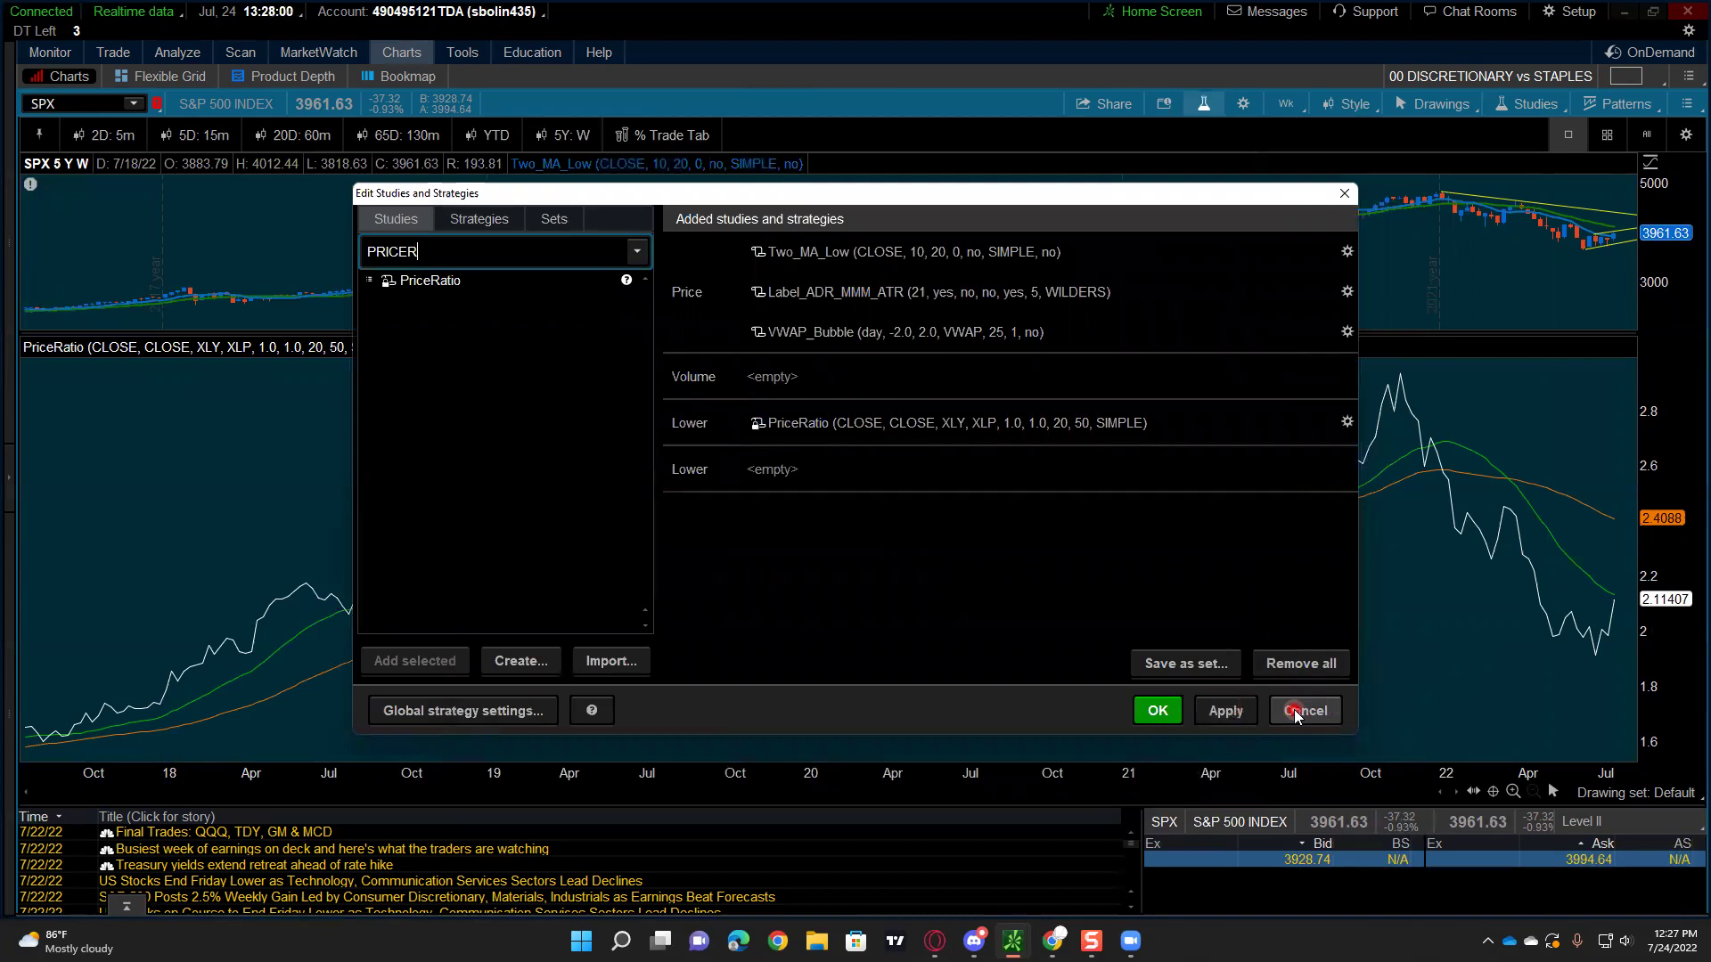
click(1294, 709)
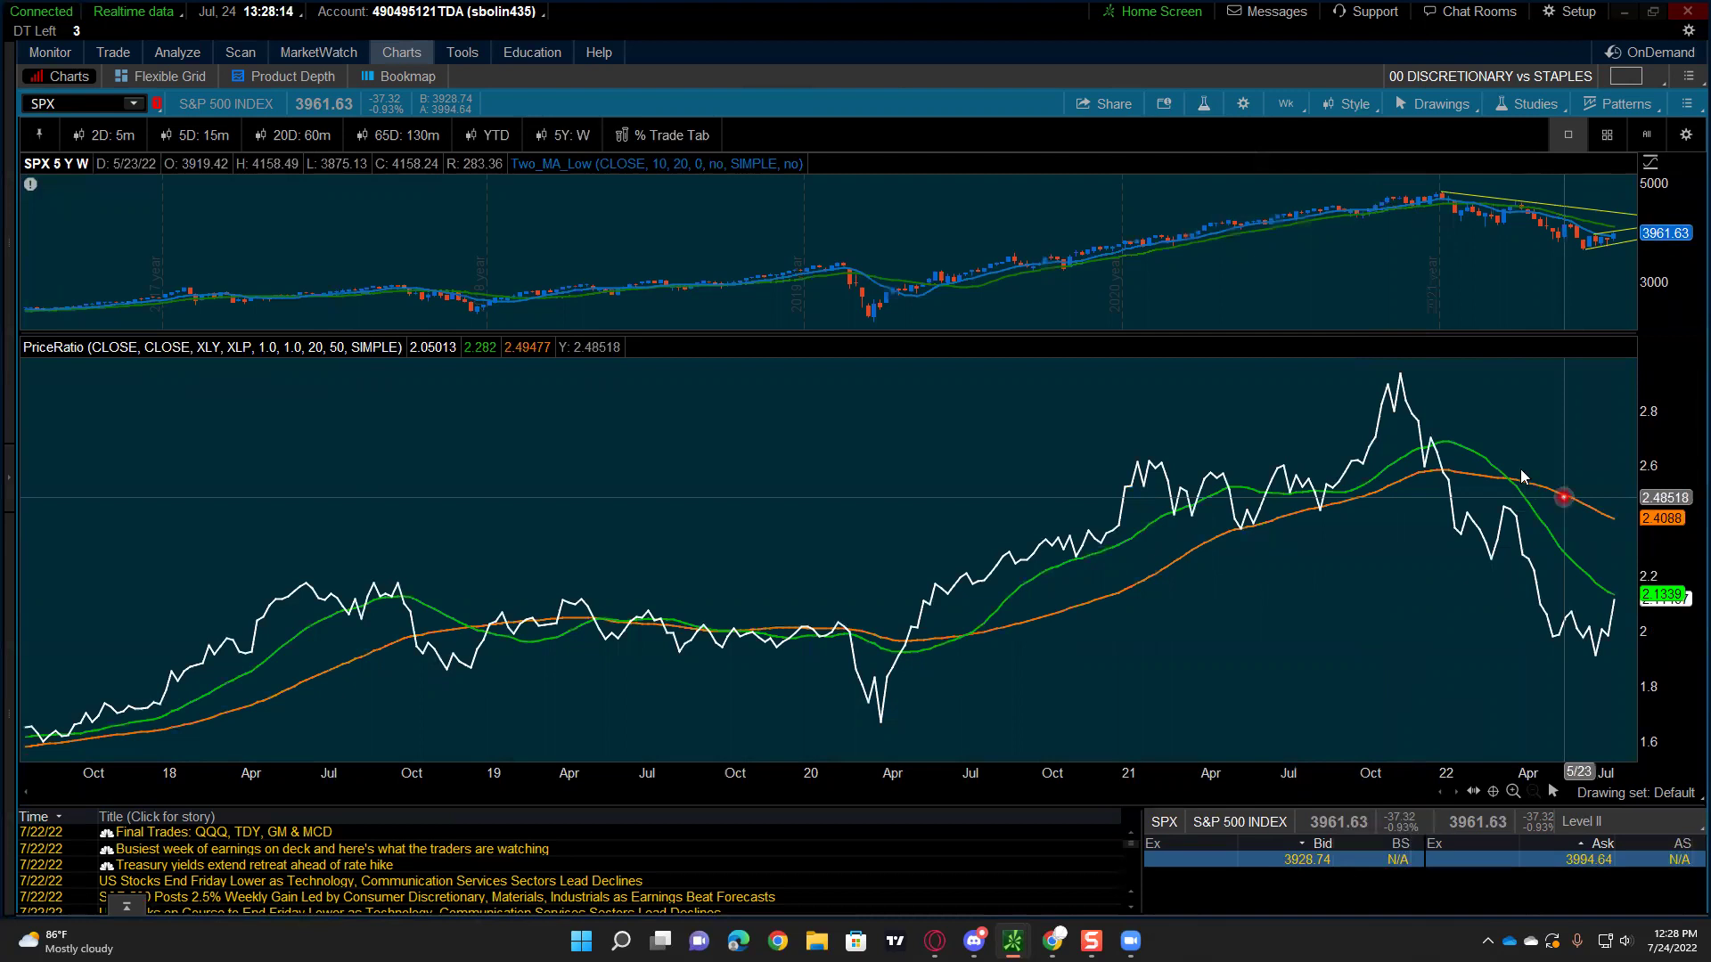
drag(1436, 328, 1402, 386)
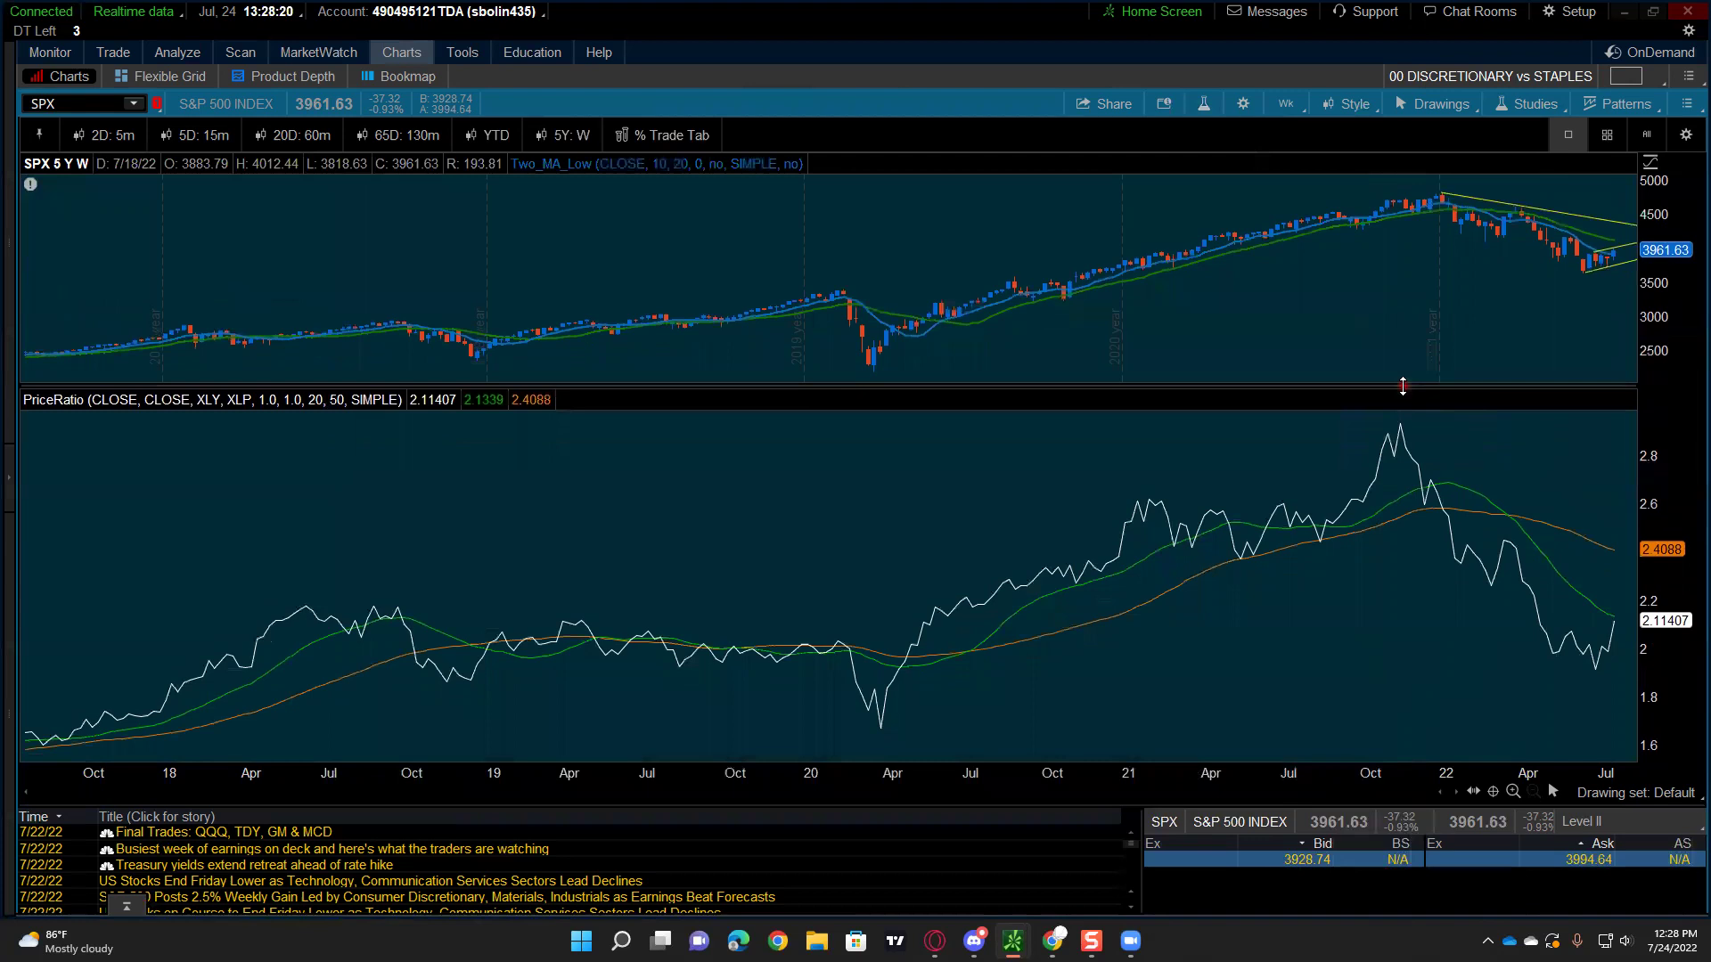
scroll(1342, 620, up, 2)
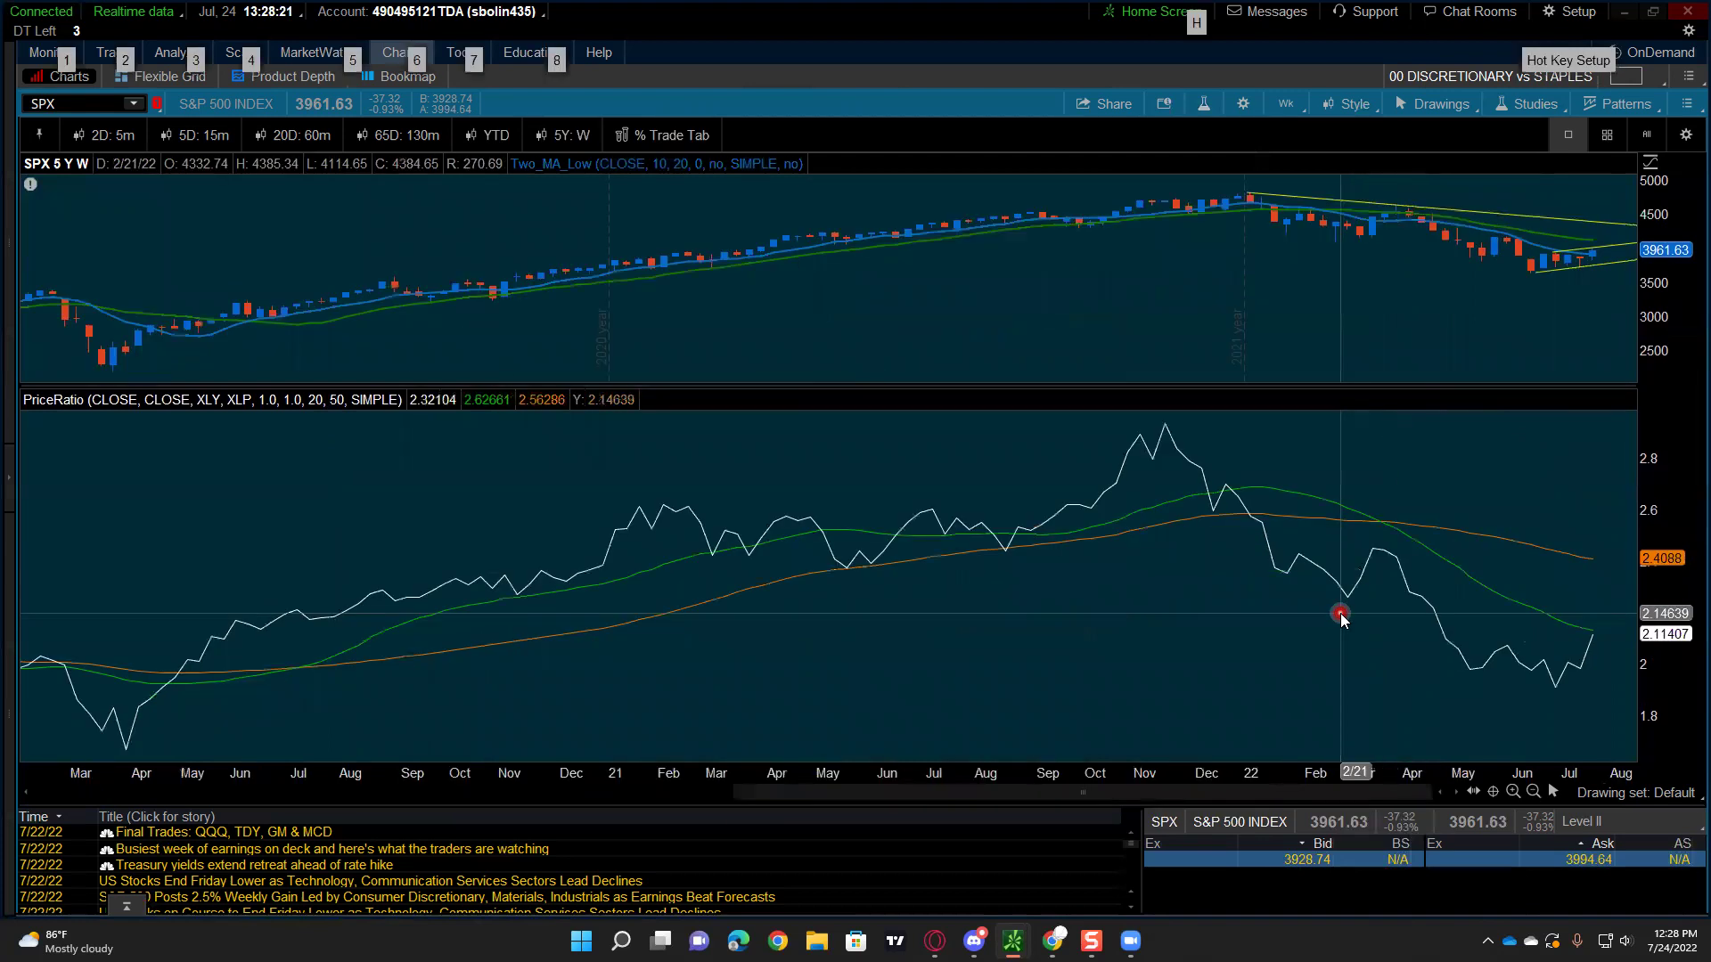
click(1394, 288)
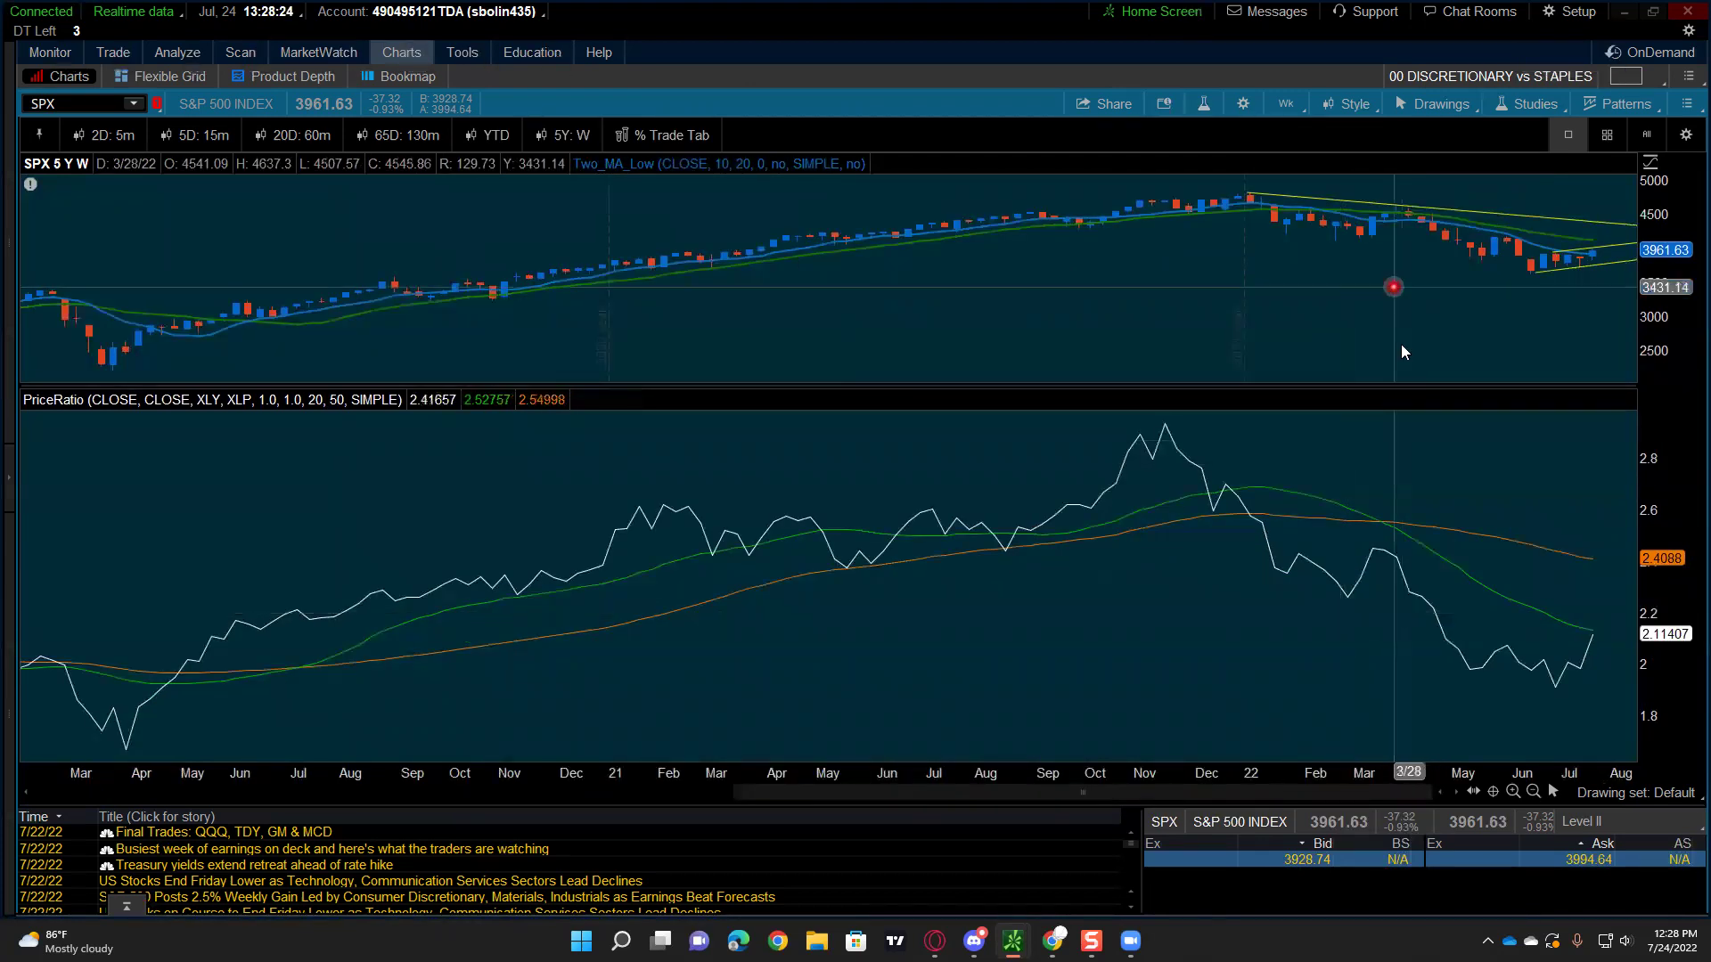
click(1463, 73)
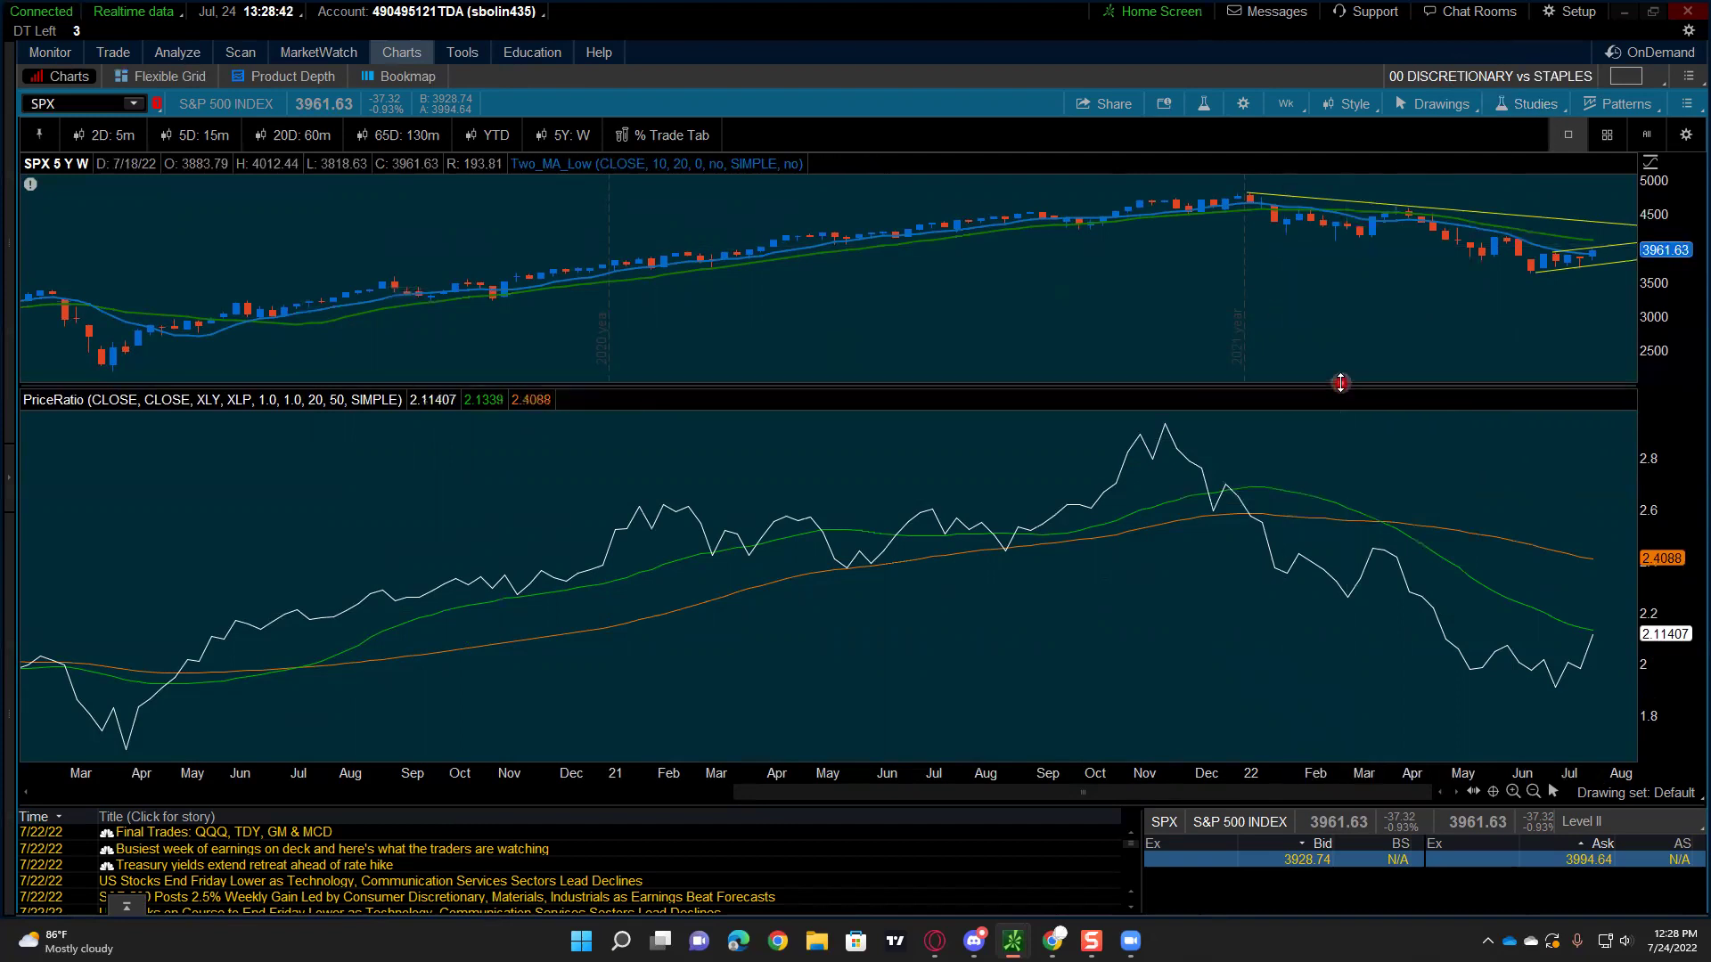
Step: Drag the price/ratio divider up and down, settling low so the SPX pane dominates
drag(1341, 383, 1343, 531)
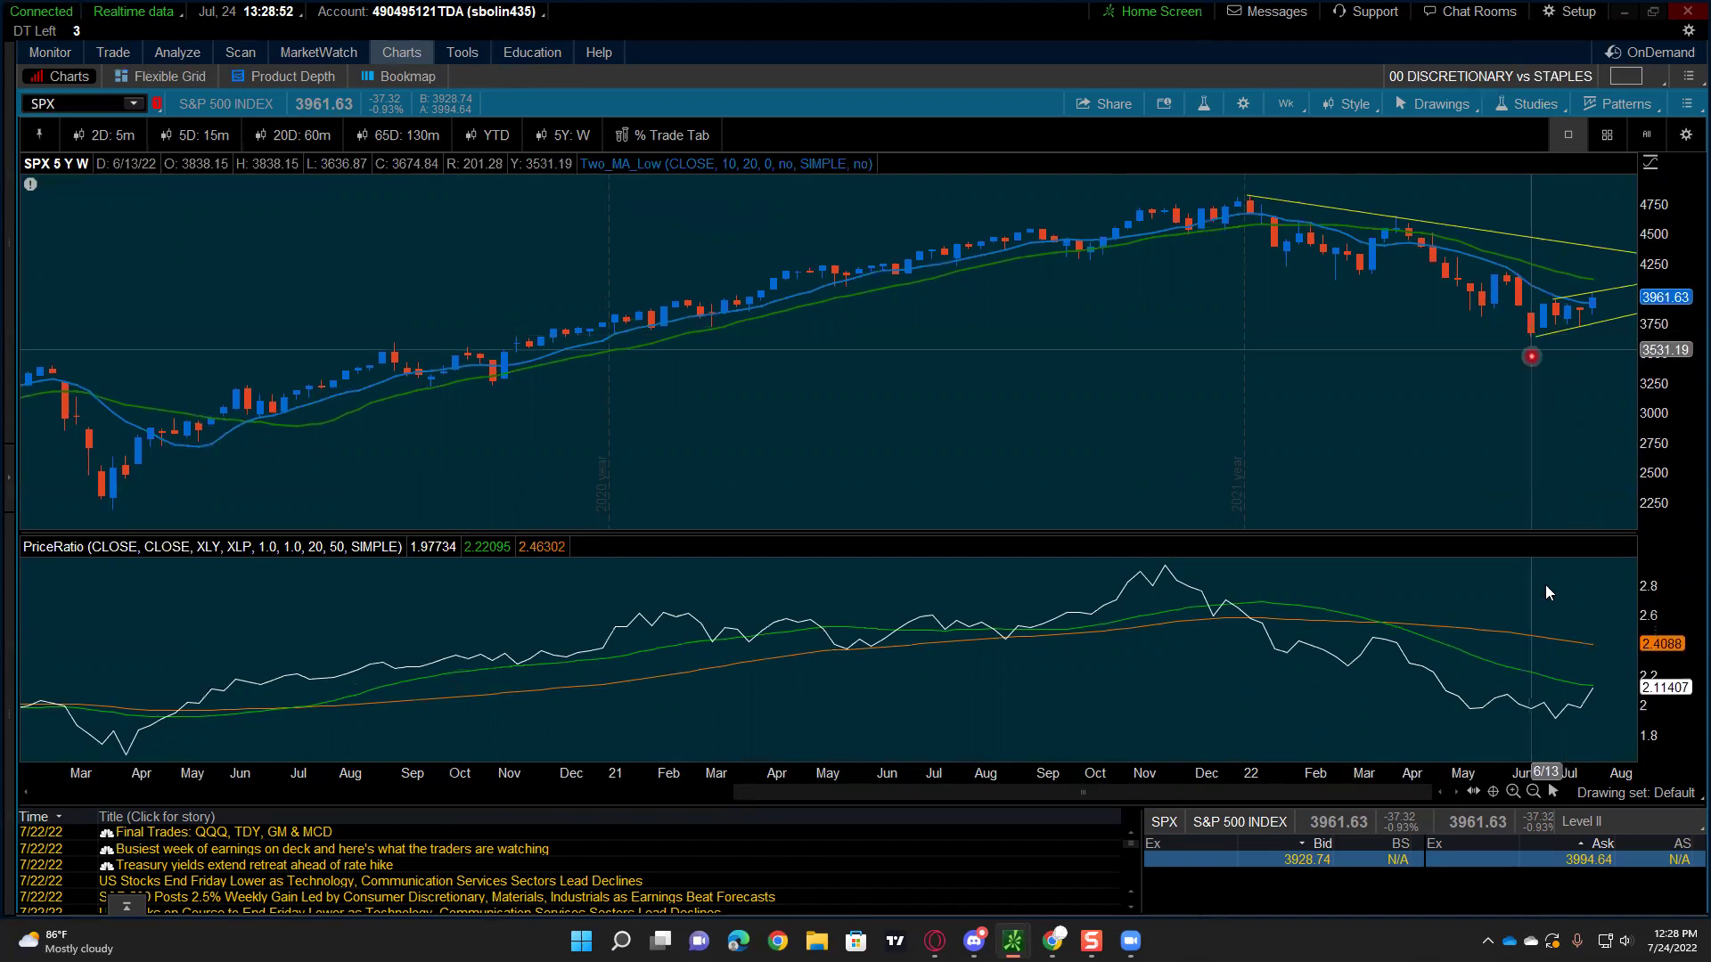
drag(1518, 533, 1520, 321)
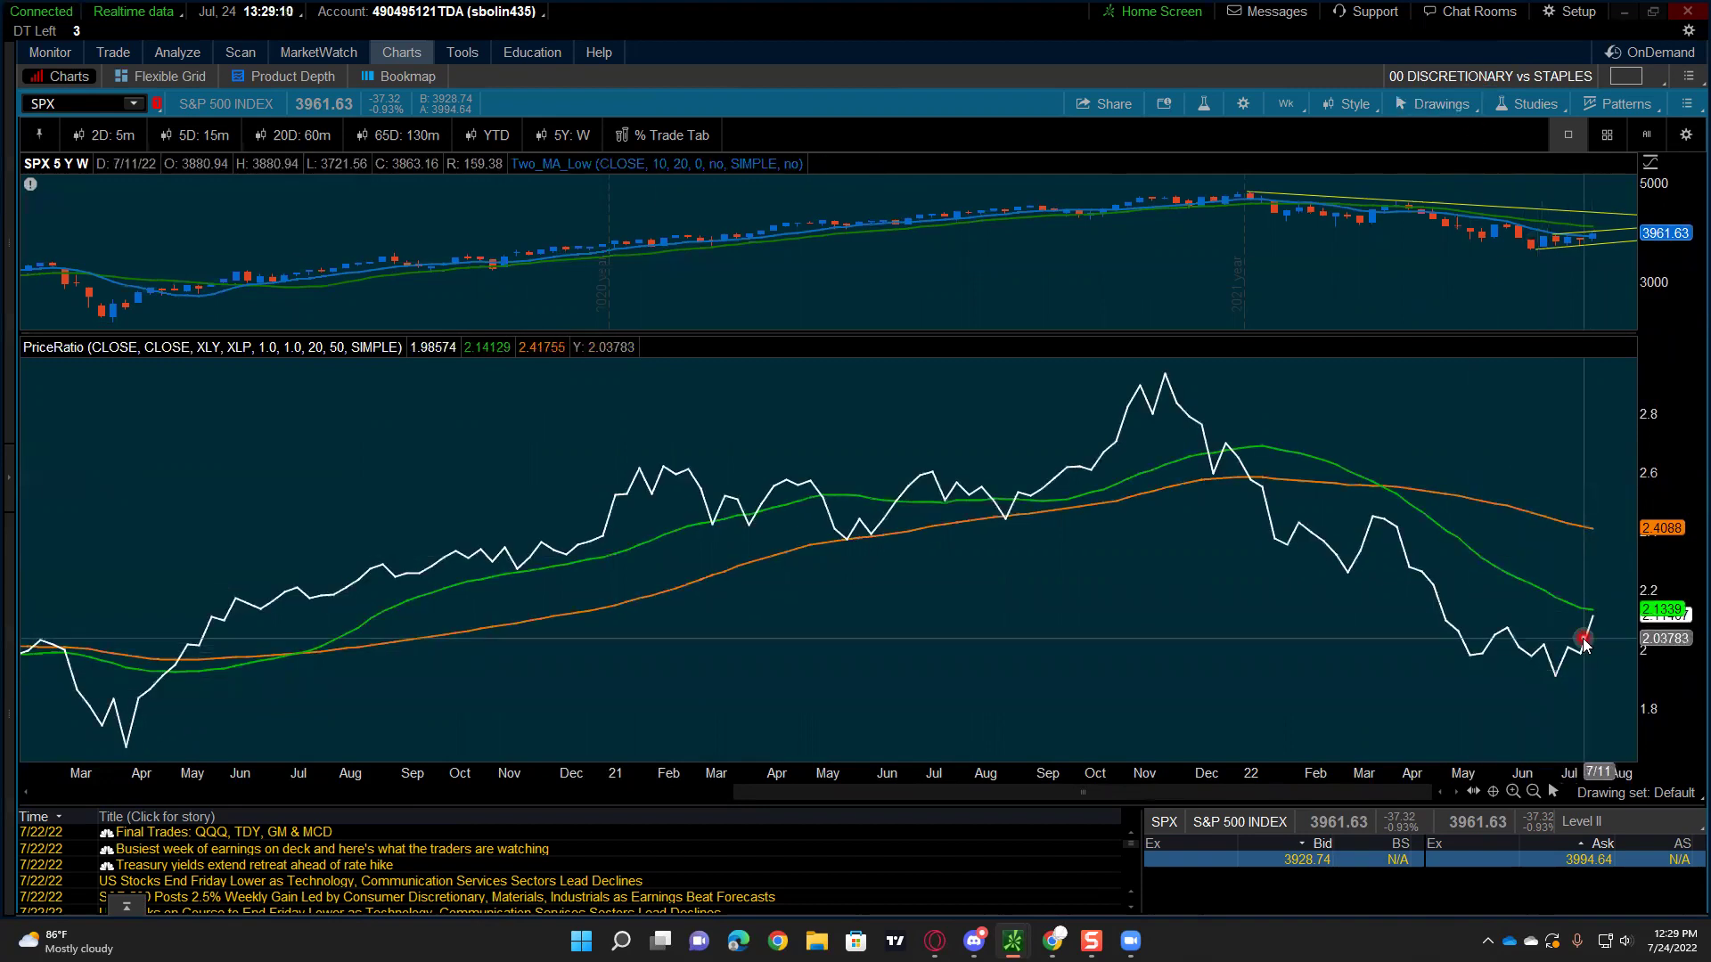
drag(1496, 342, 1484, 564)
drag(1484, 682, 1500, 360)
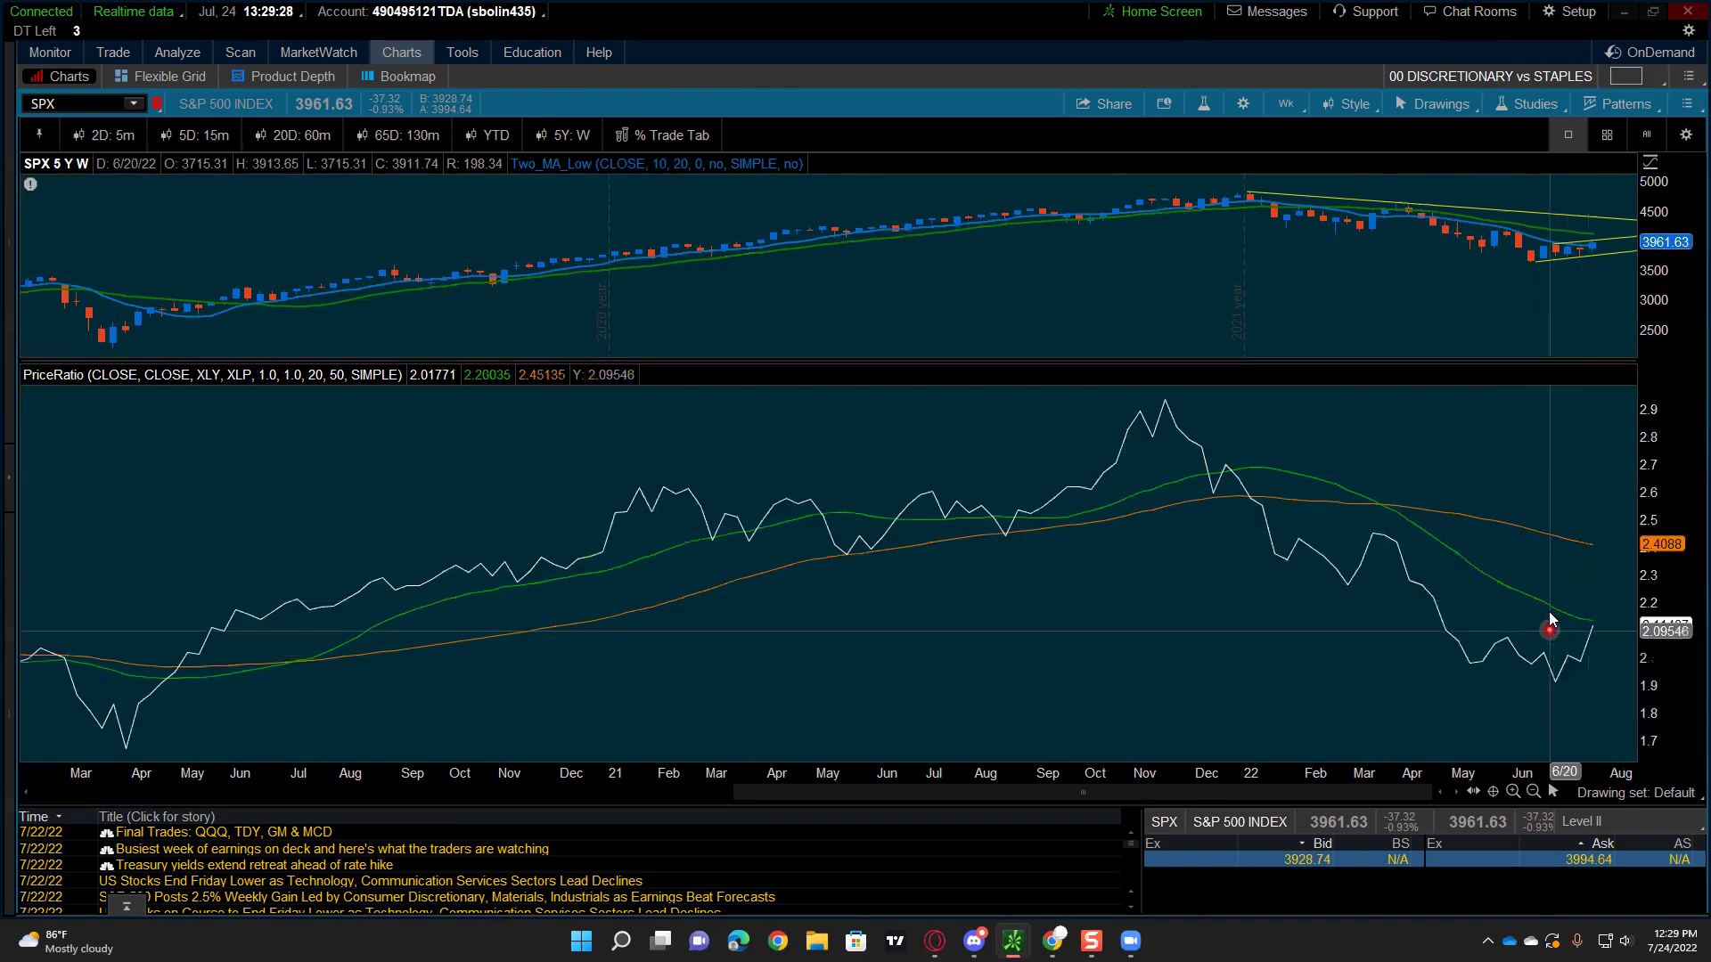
drag(1548, 361, 1541, 468)
drag(1534, 615, 1552, 687)
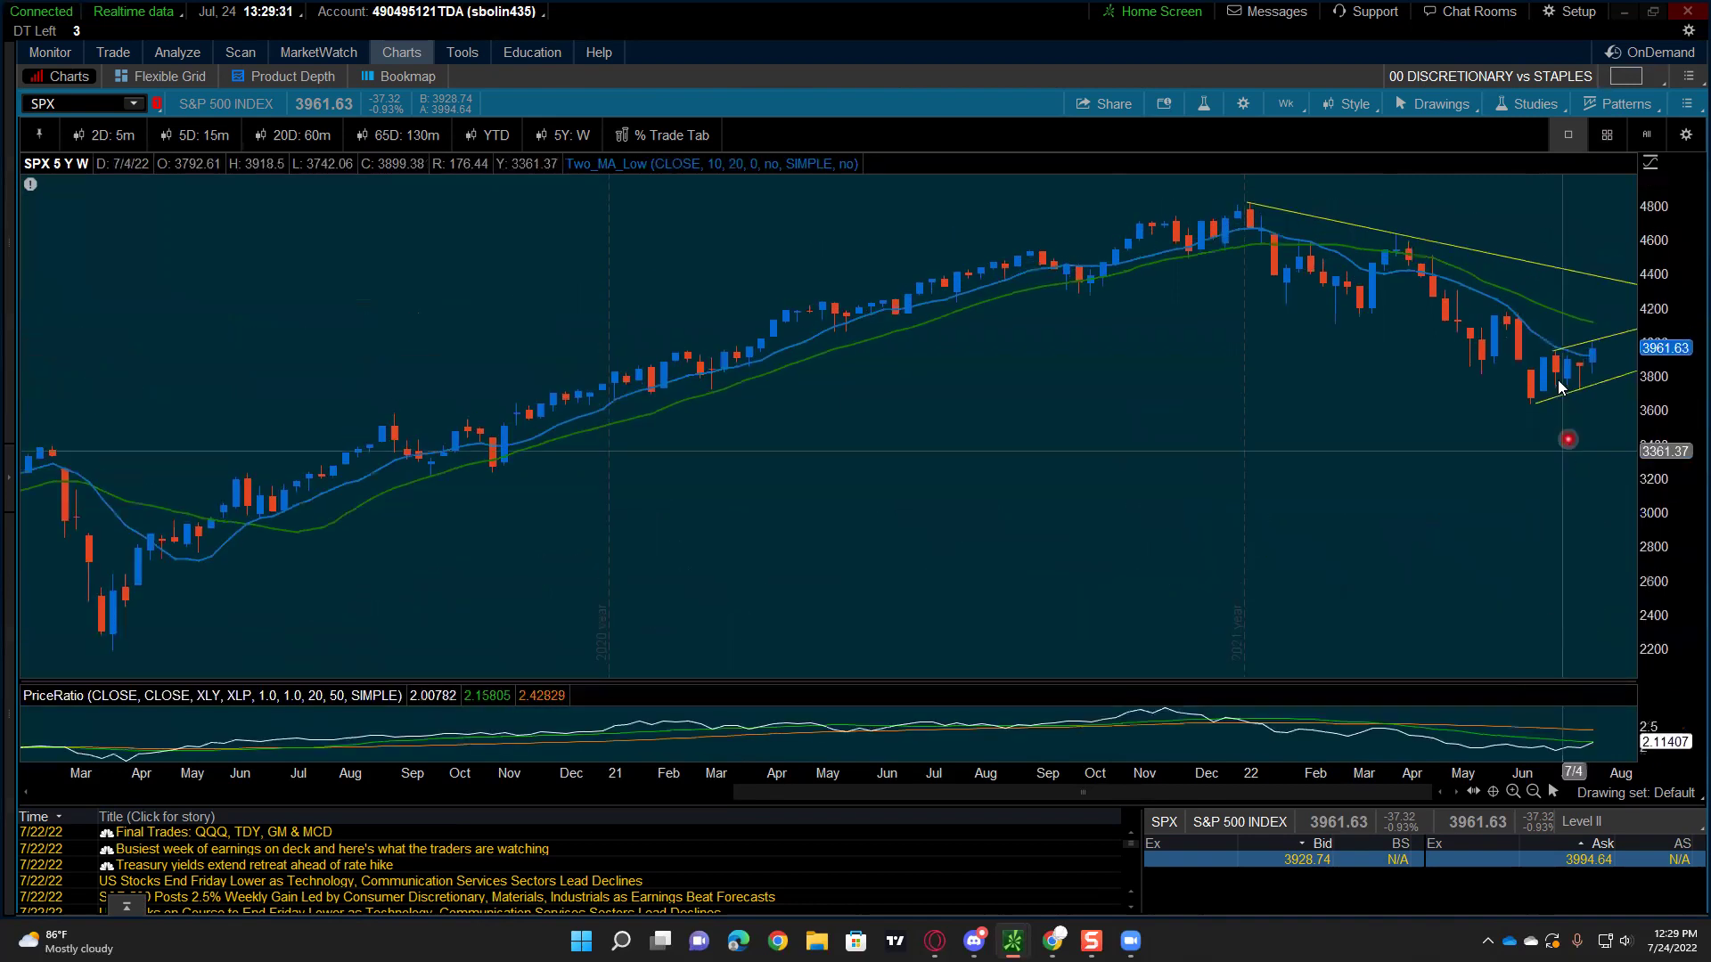
Step: Load the 00 INFO TECH vs ENERGY layout from the (0 - C) saved grids
click(1628, 77)
click(1590, 260)
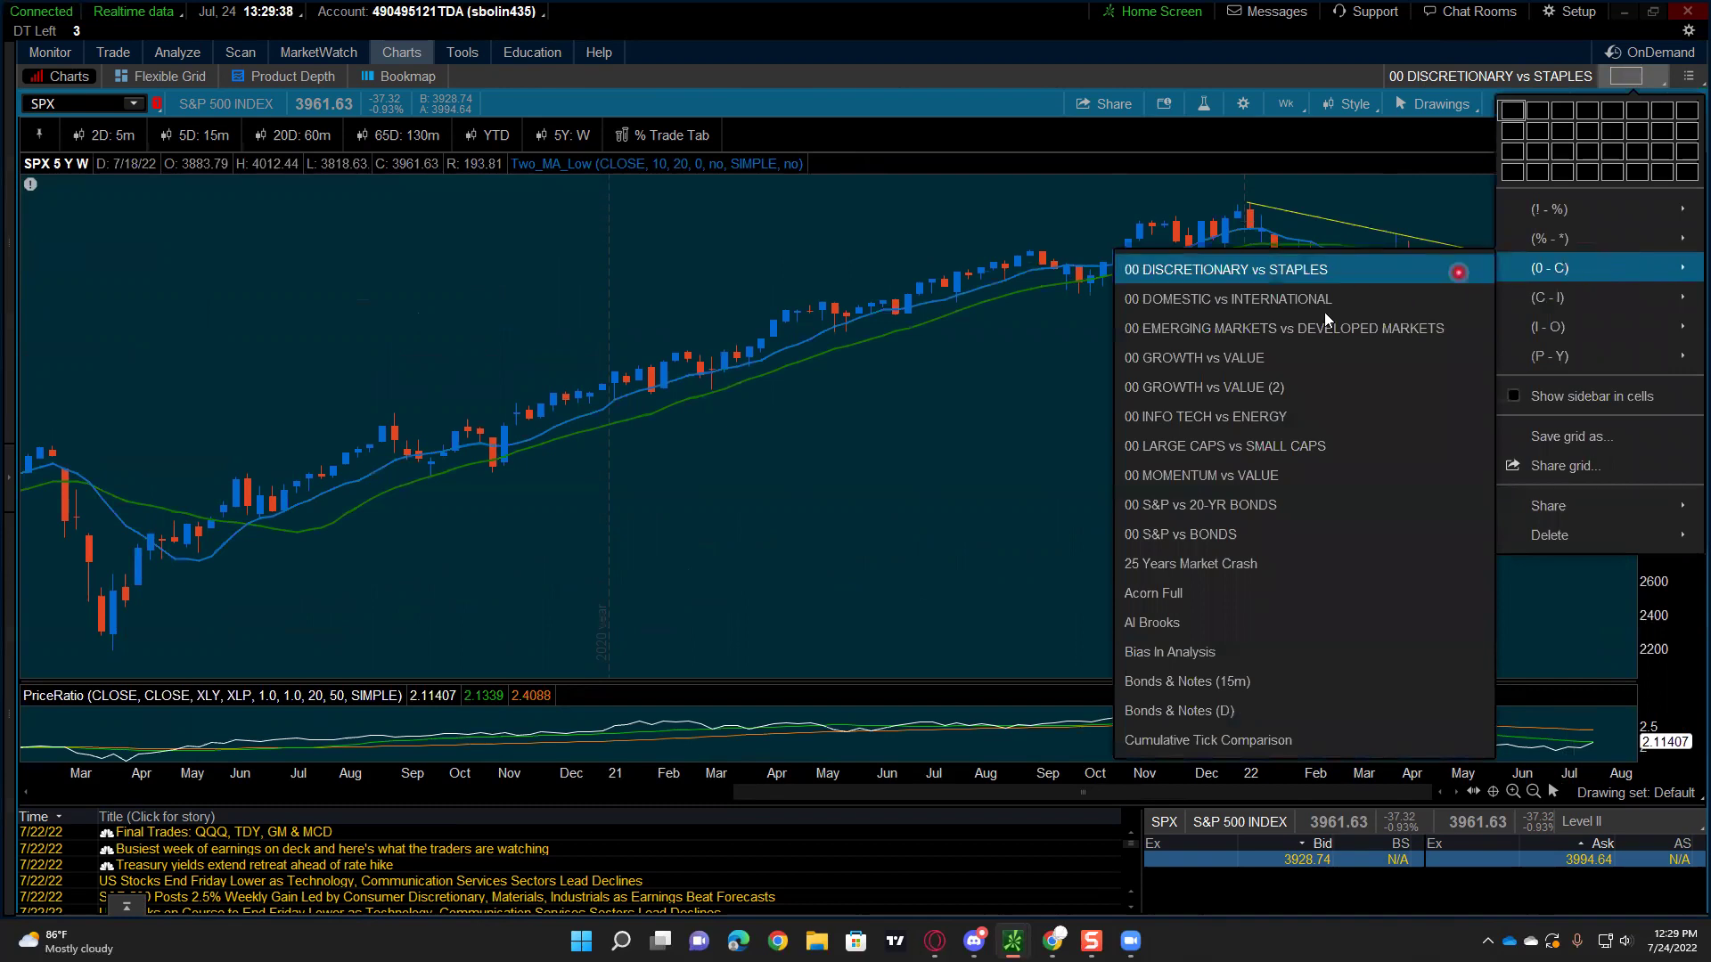
click(1308, 361)
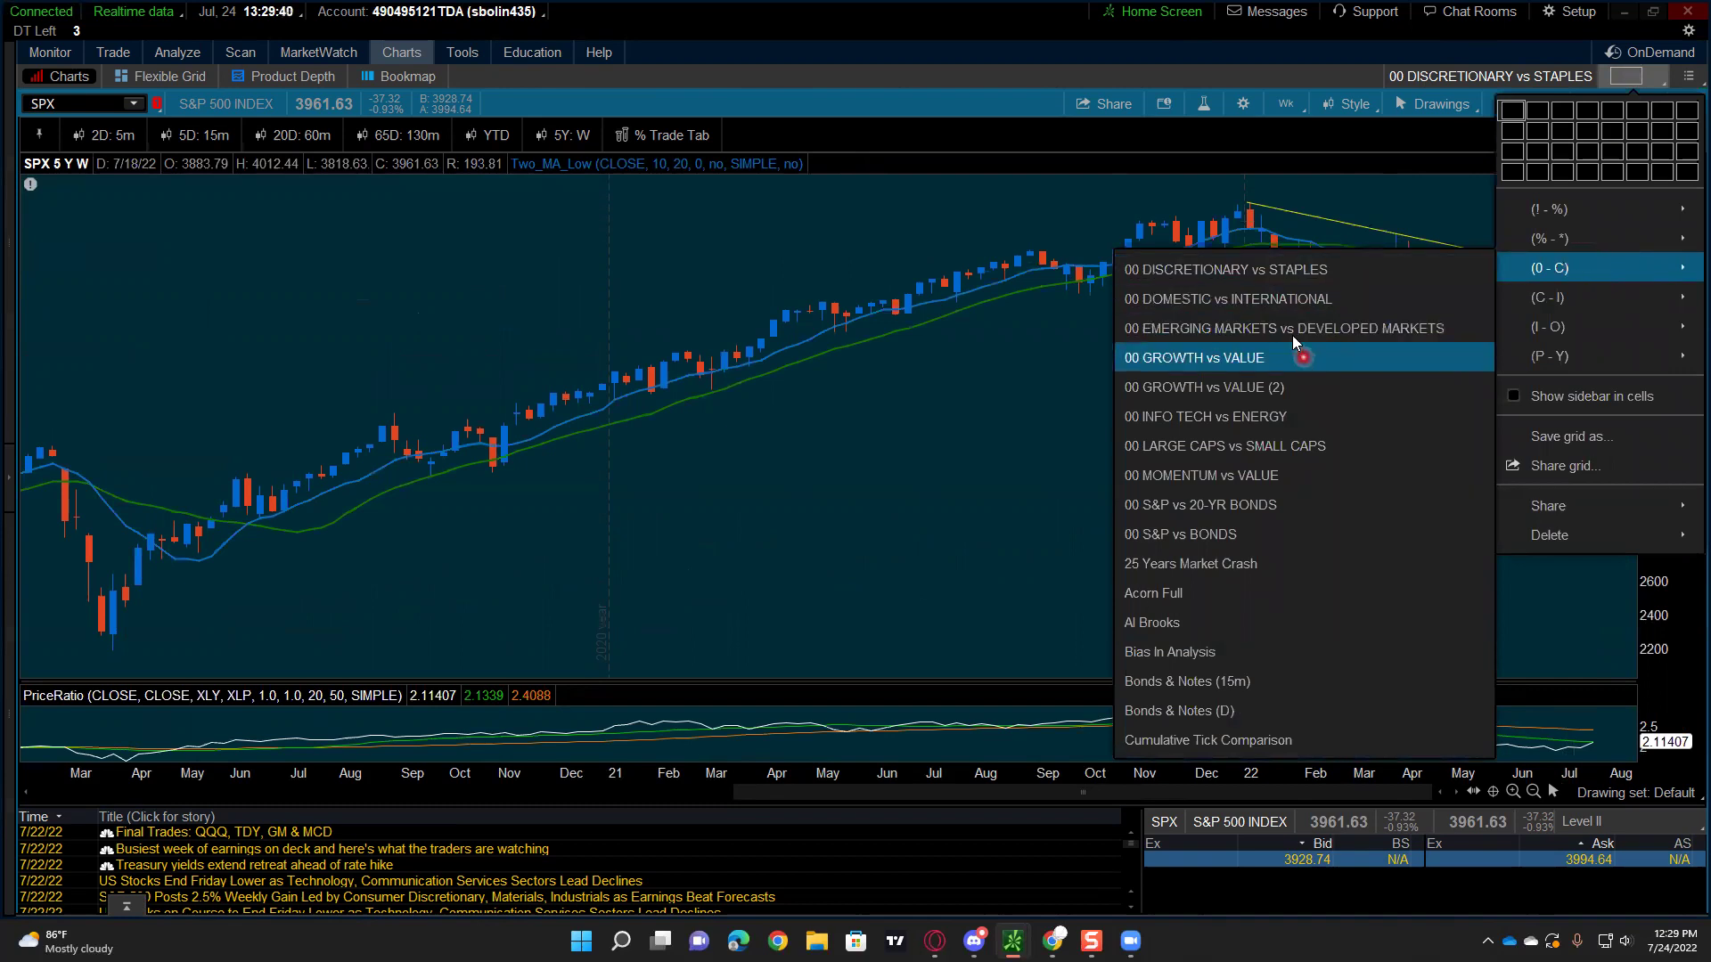
click(1270, 276)
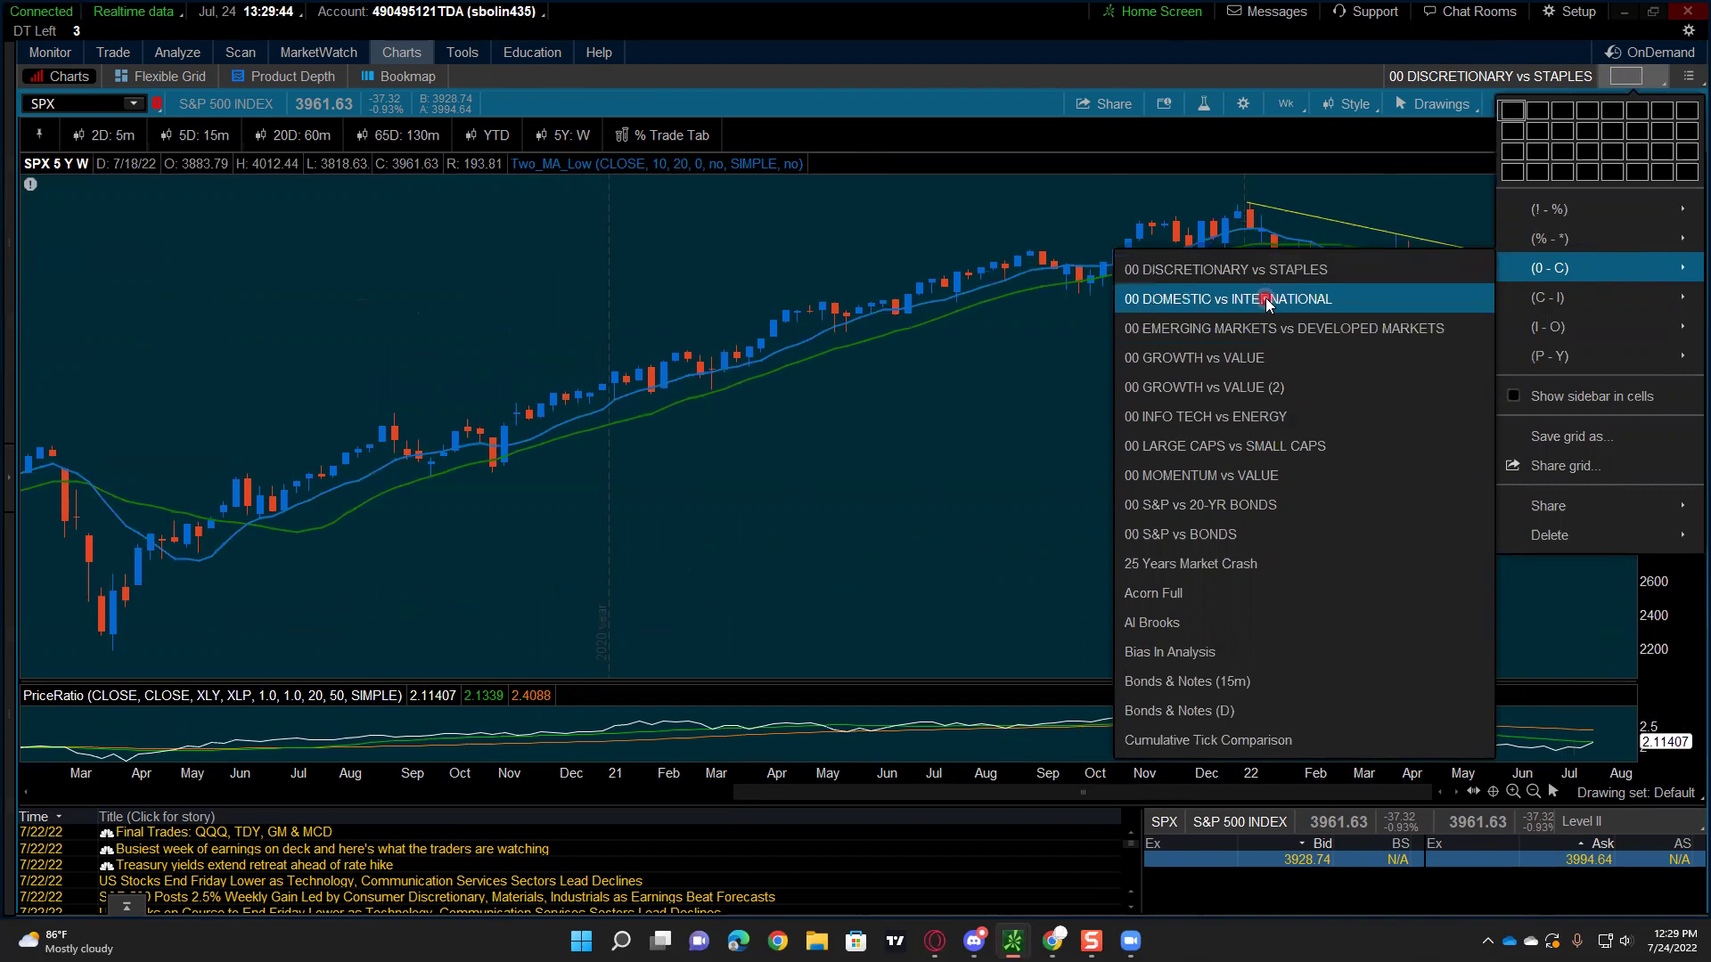
key(Caps_Lock)
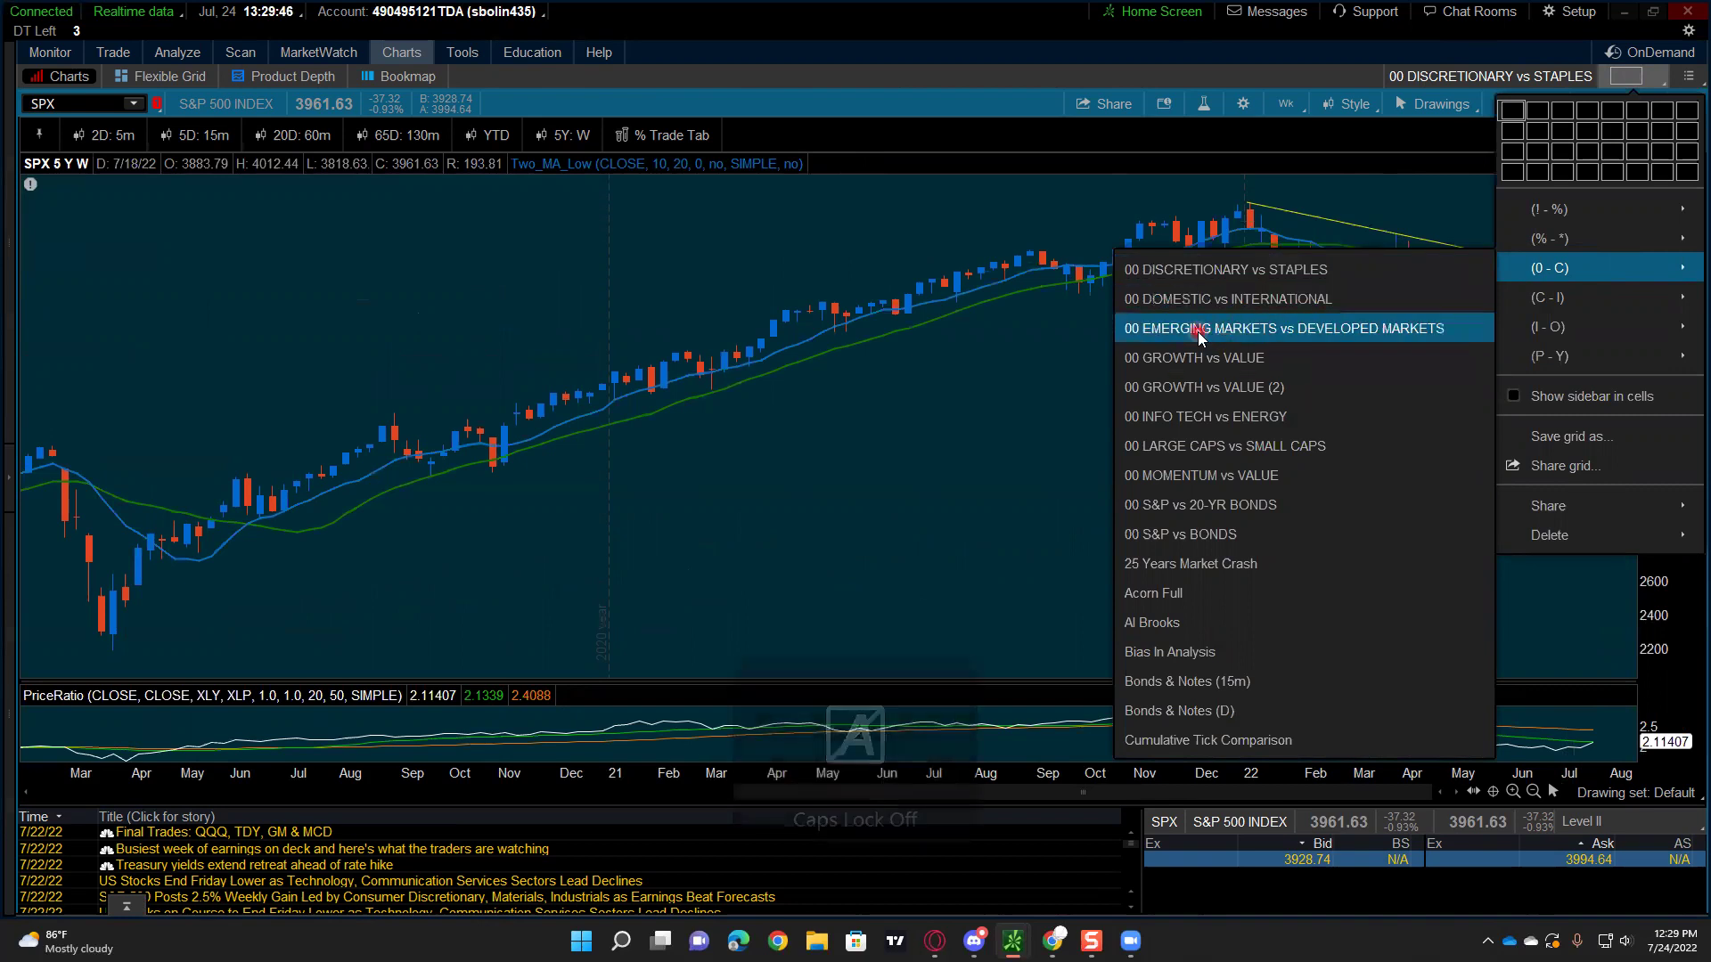
click(1226, 330)
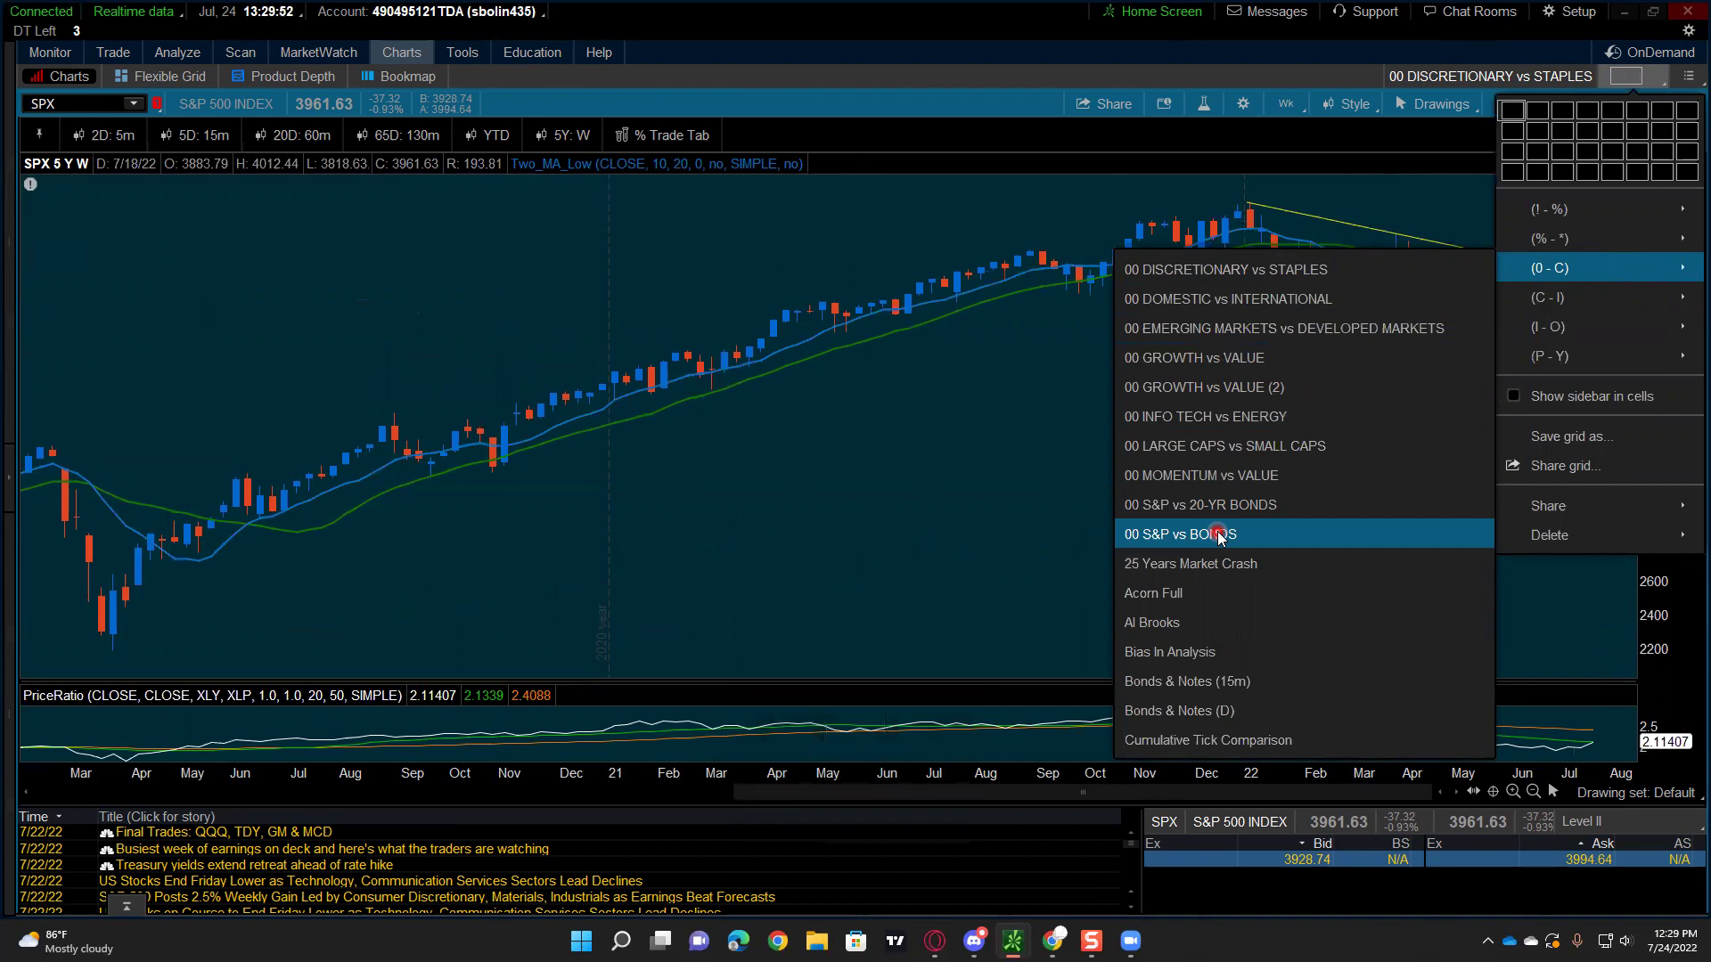
click(1196, 415)
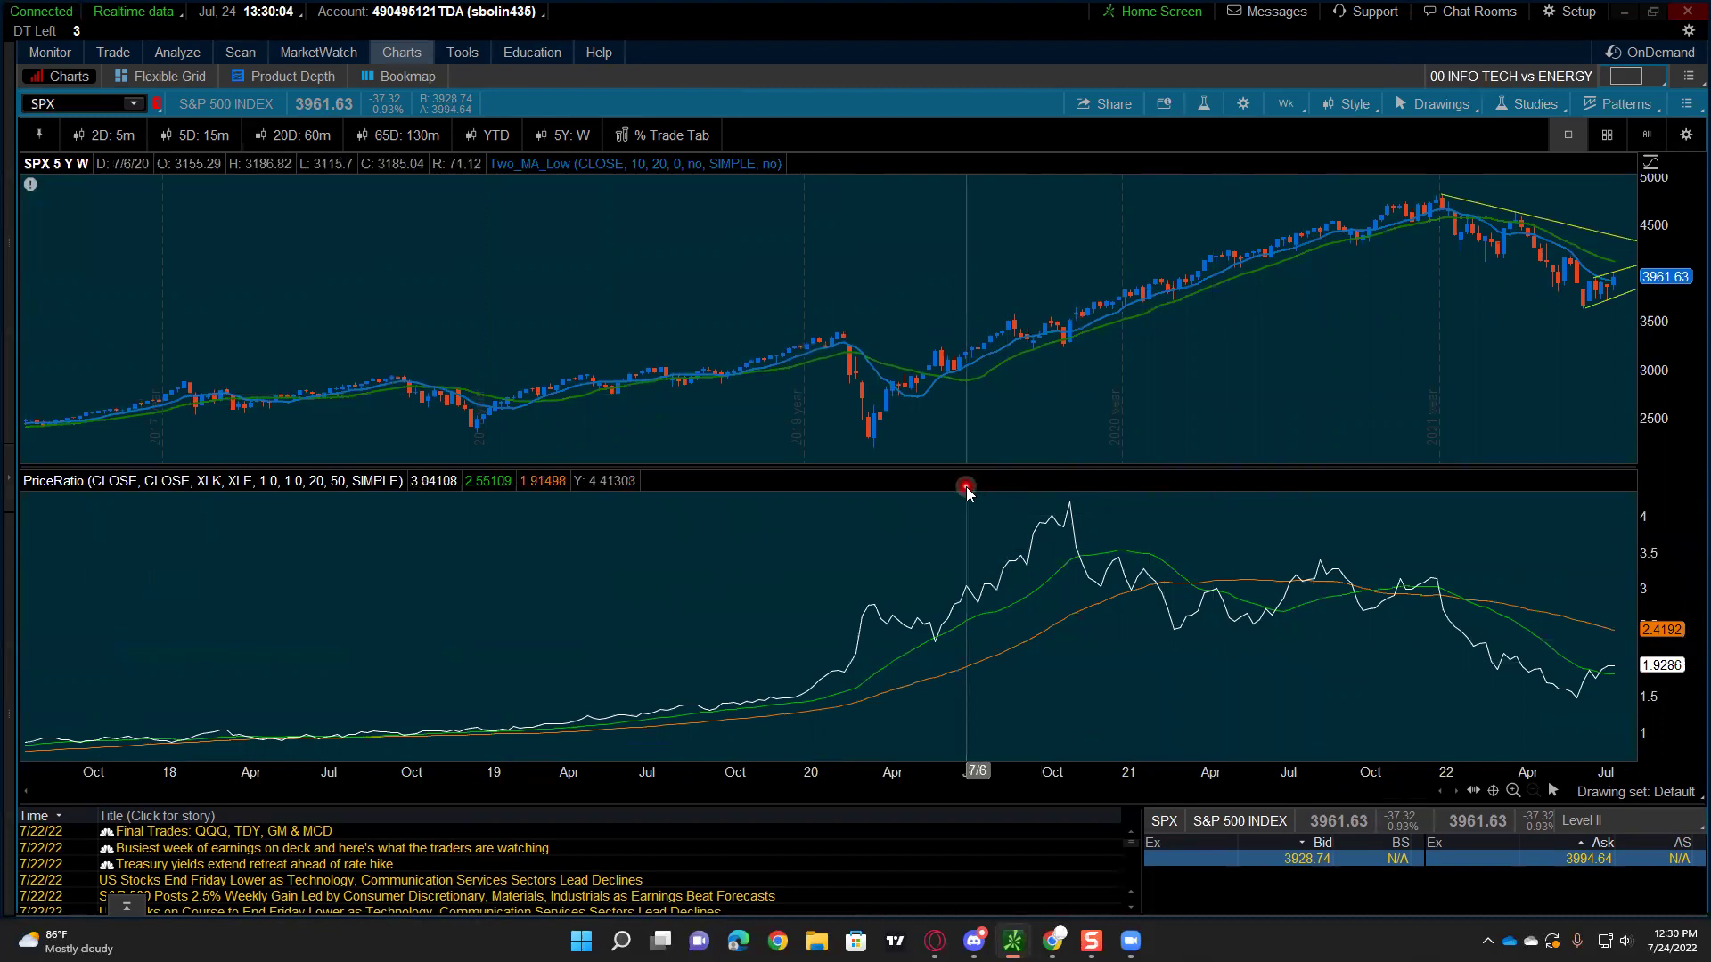
Step: Sketch freehand strokes over the SPX 2020 low, the pre-crash highs and the 2021 rally
mouse_move(879, 436)
mouse_down()
mouse_move(931, 381)
mouse_move(1123, 308)
mouse_up()
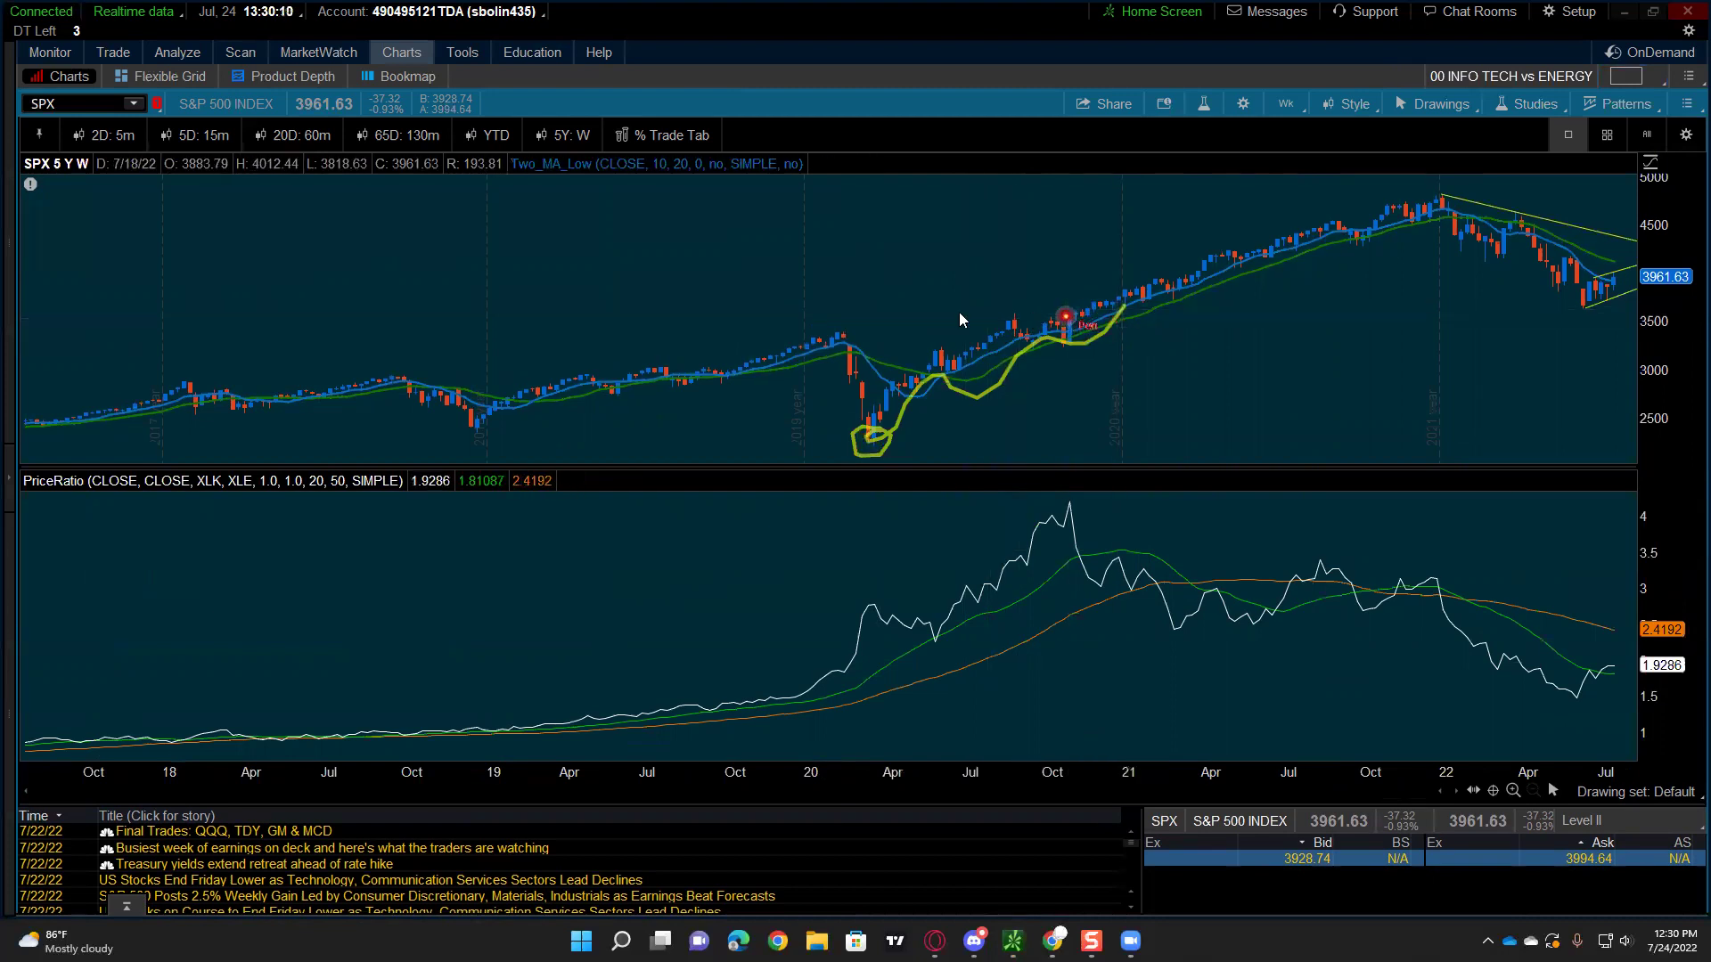
drag(839, 330, 910, 317)
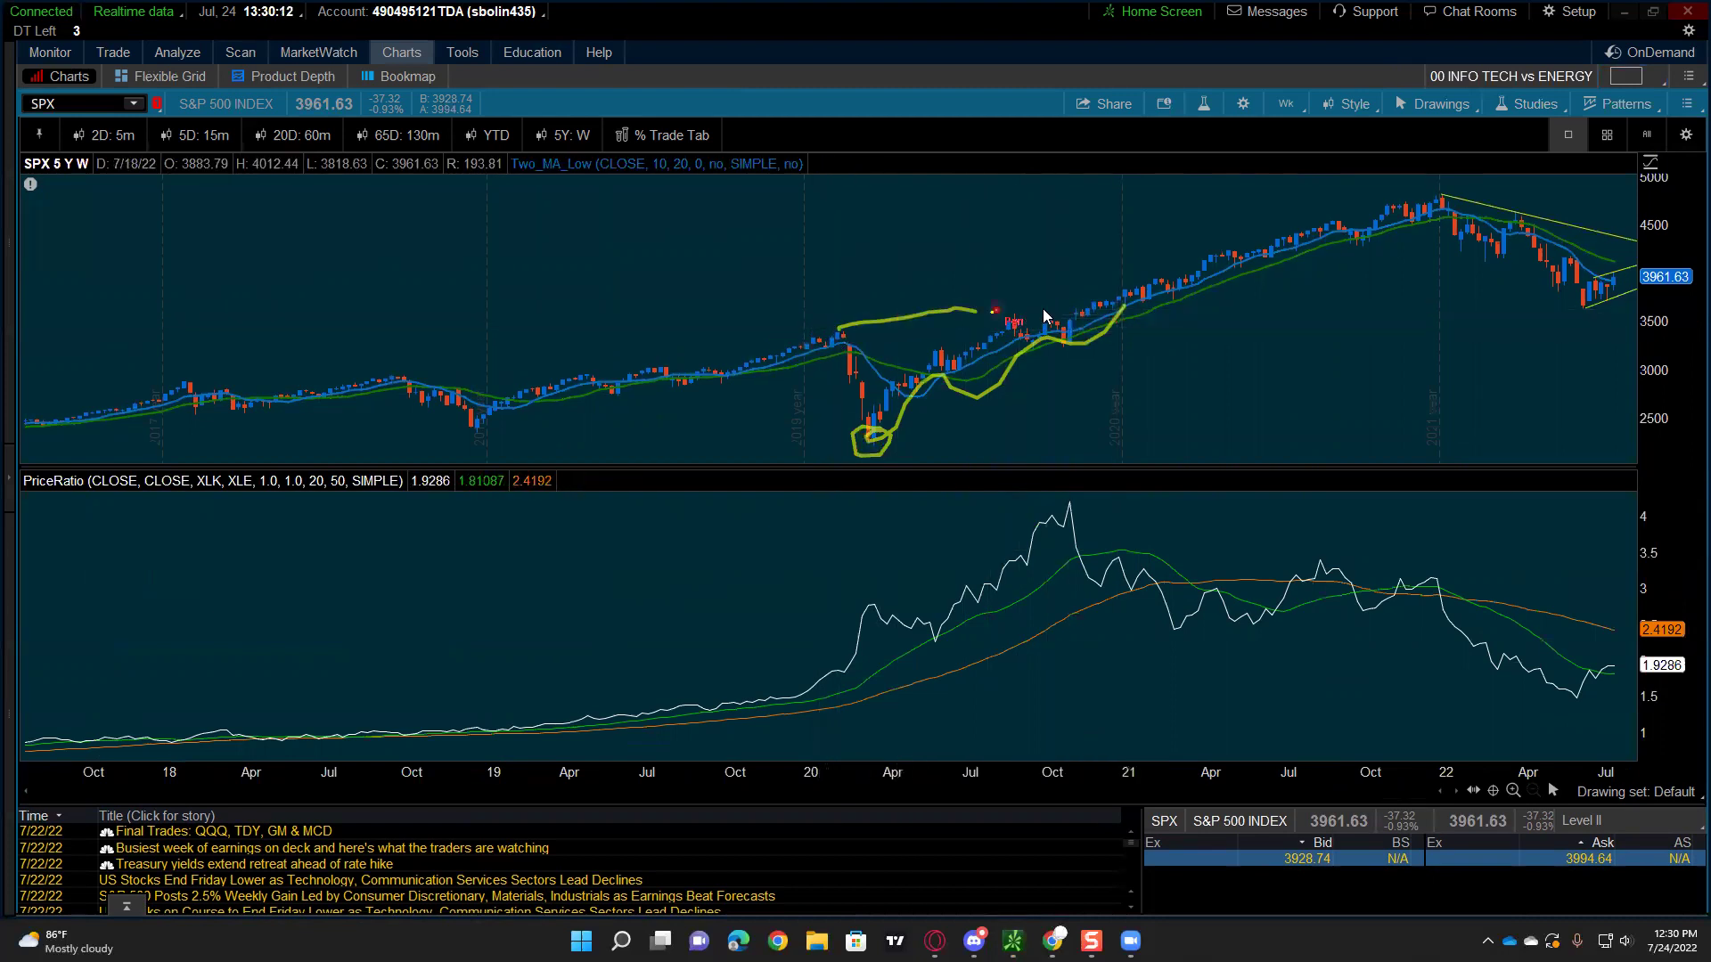
click(1162, 365)
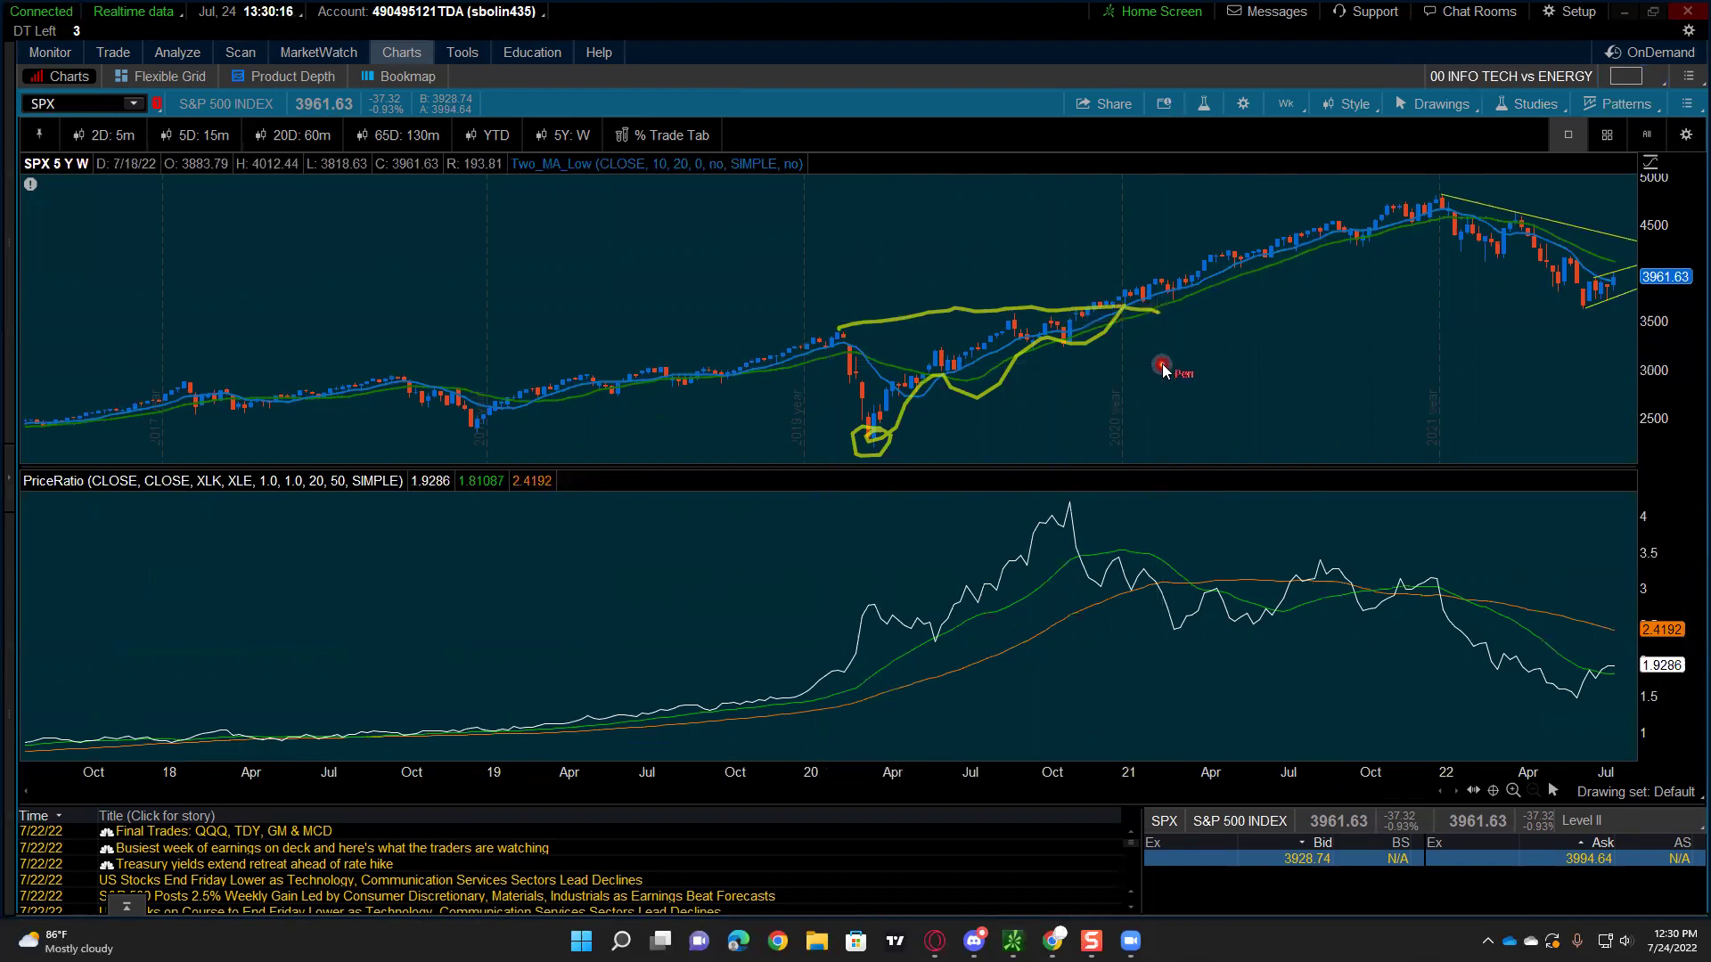
click(1113, 301)
mouse_move(1130, 290)
mouse_down()
mouse_move(1350, 218)
mouse_move(1423, 223)
mouse_up()
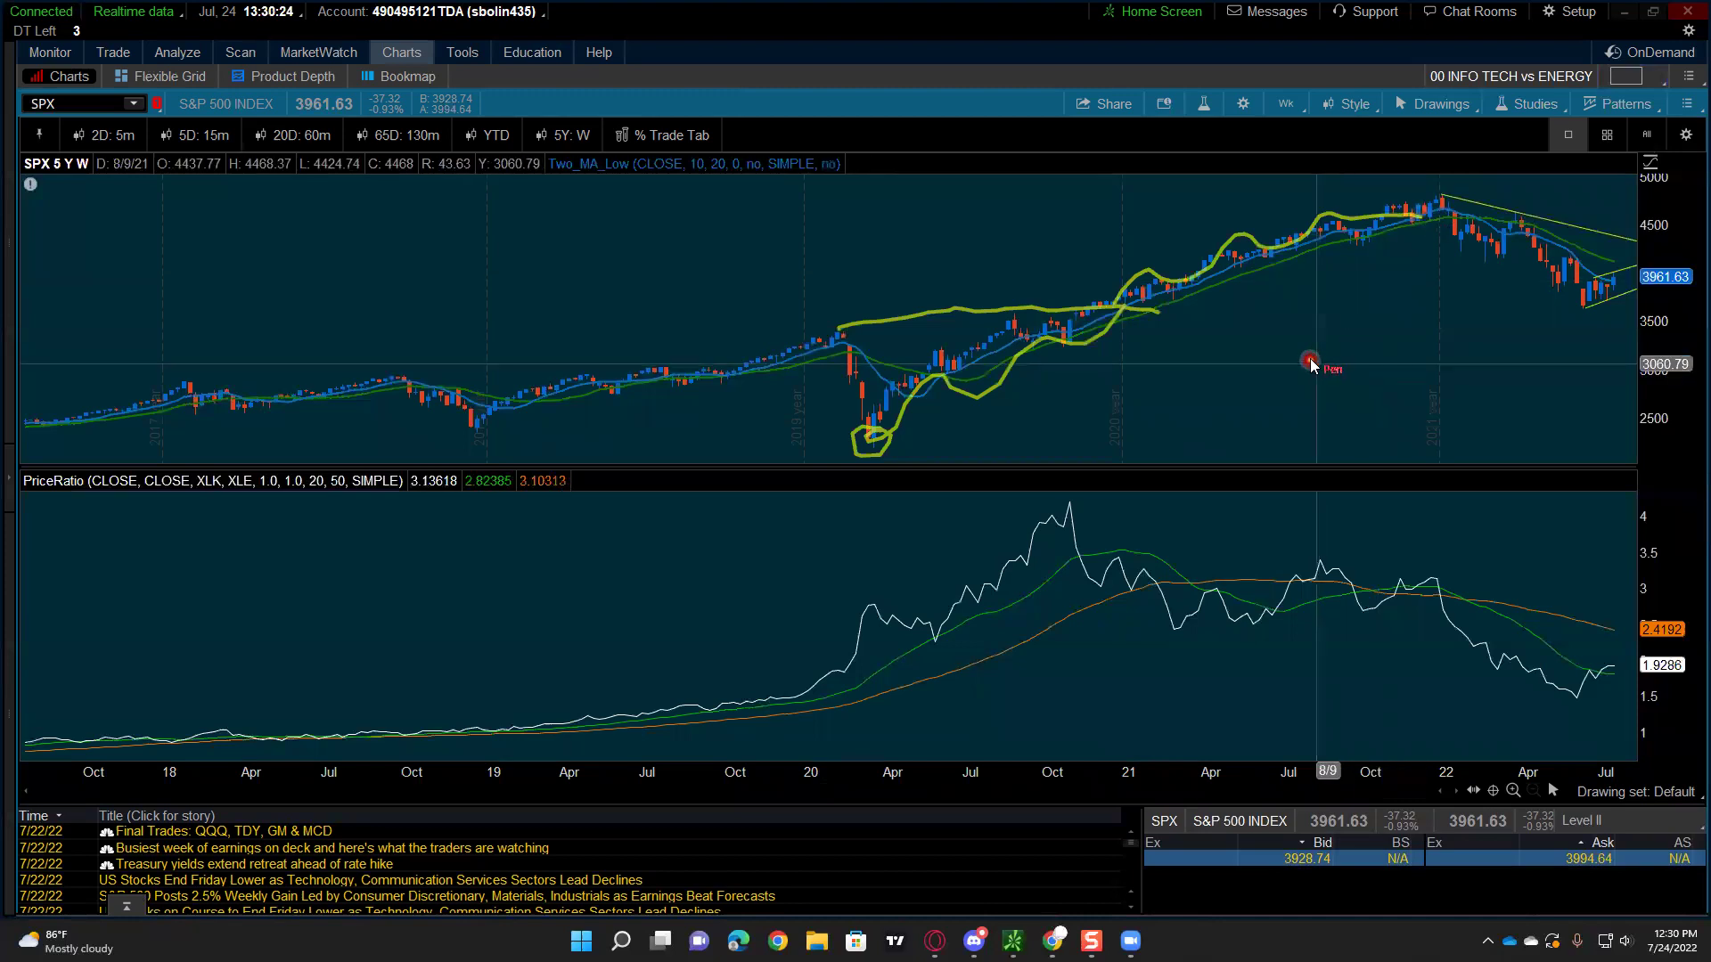
Step: Clear the sketches, stretch the SPX price scale, then trace the ratio's decline and SPX's fall
key(Escape)
mouse_move(1654, 332)
mouse_down()
mouse_move(1675, 267)
mouse_move(1672, 310)
mouse_up()
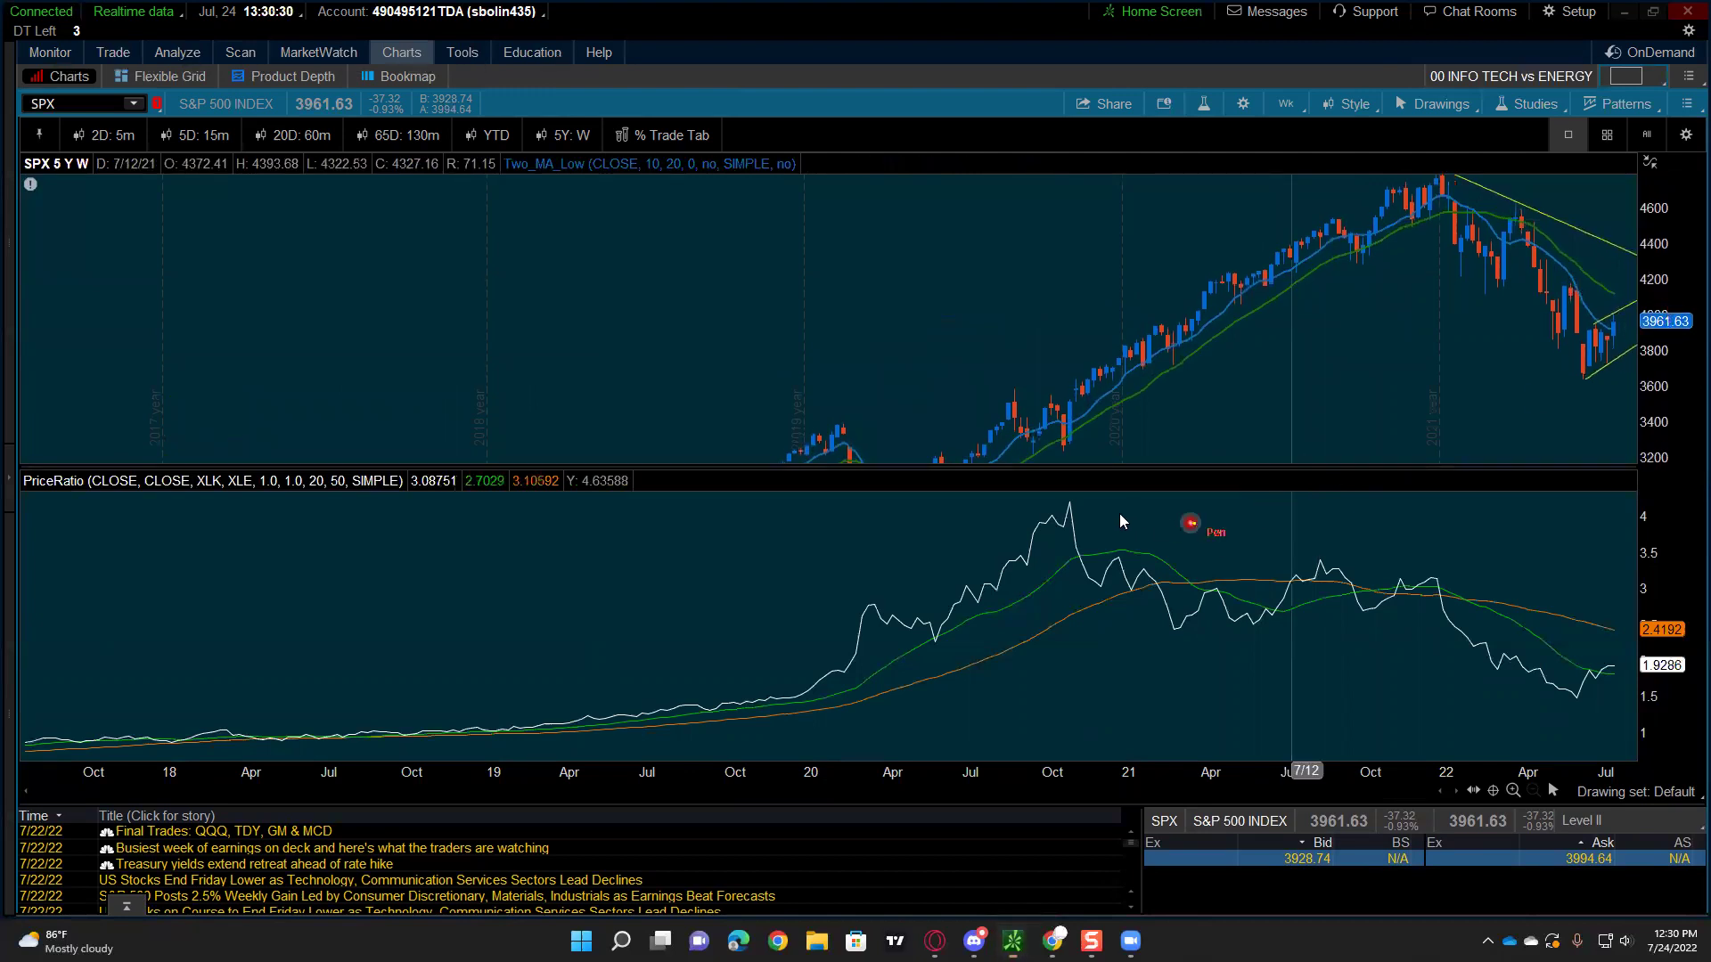
click(1080, 505)
drag(1260, 540, 1426, 578)
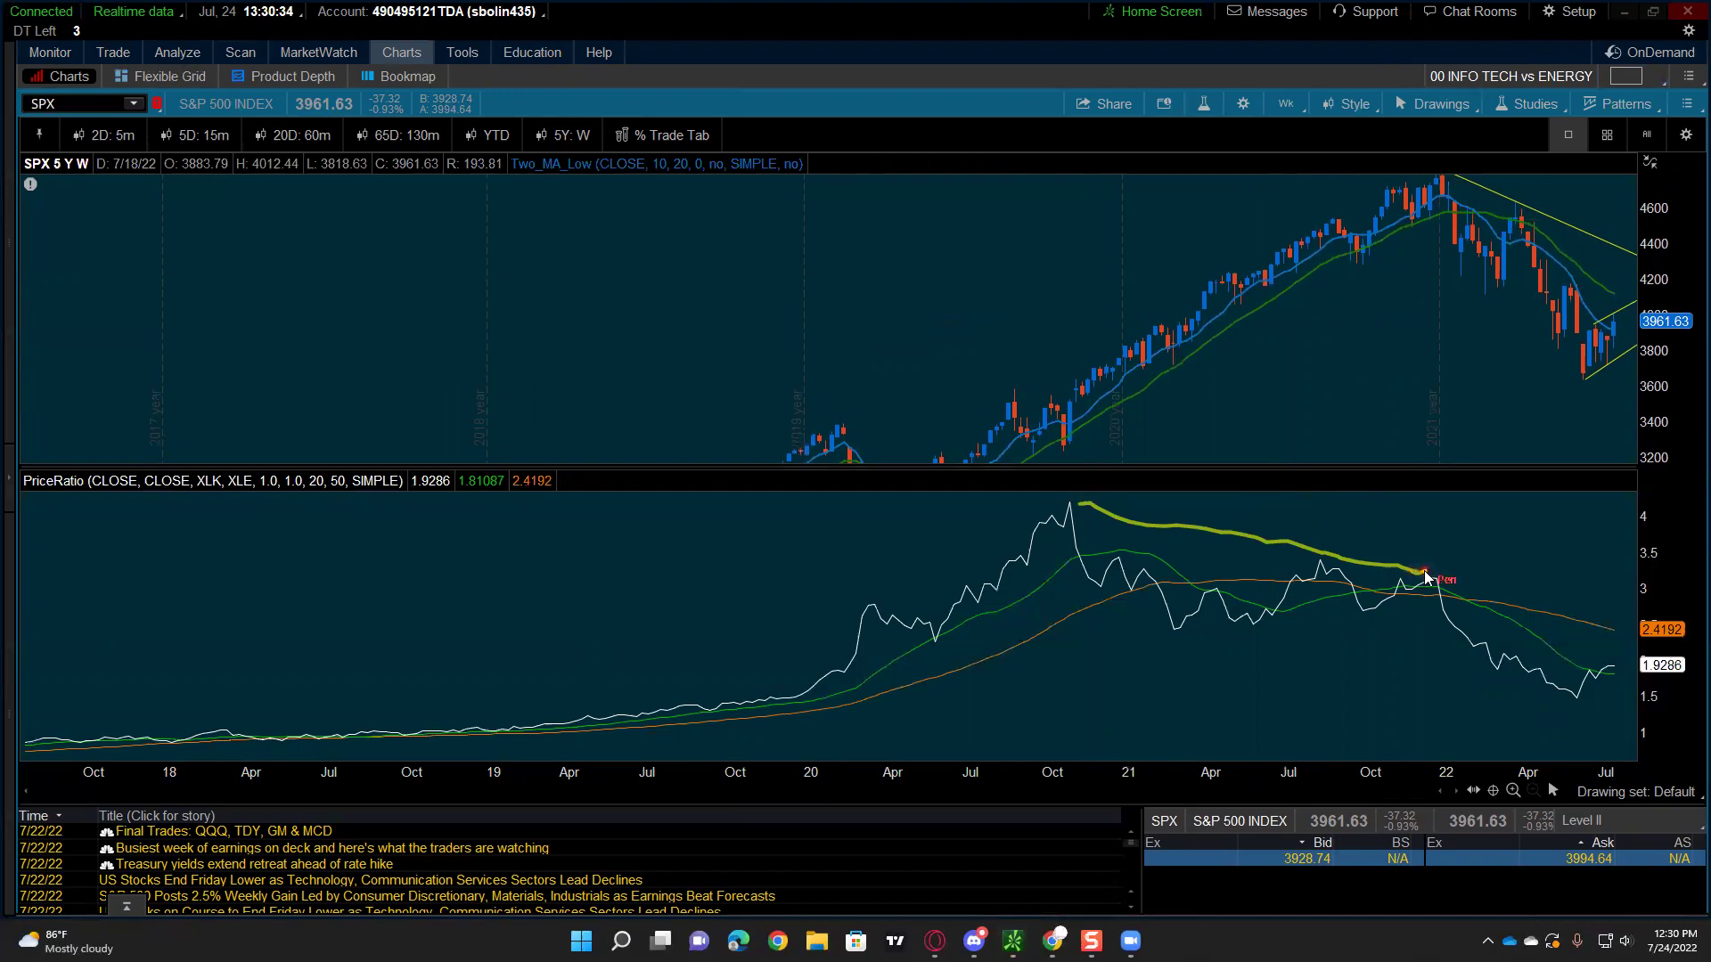
drag(1439, 178, 1525, 301)
mouse_move(1430, 566)
mouse_down()
mouse_move(1479, 655)
mouse_move(1573, 699)
mouse_move(1529, 713)
mouse_move(1628, 702)
mouse_up()
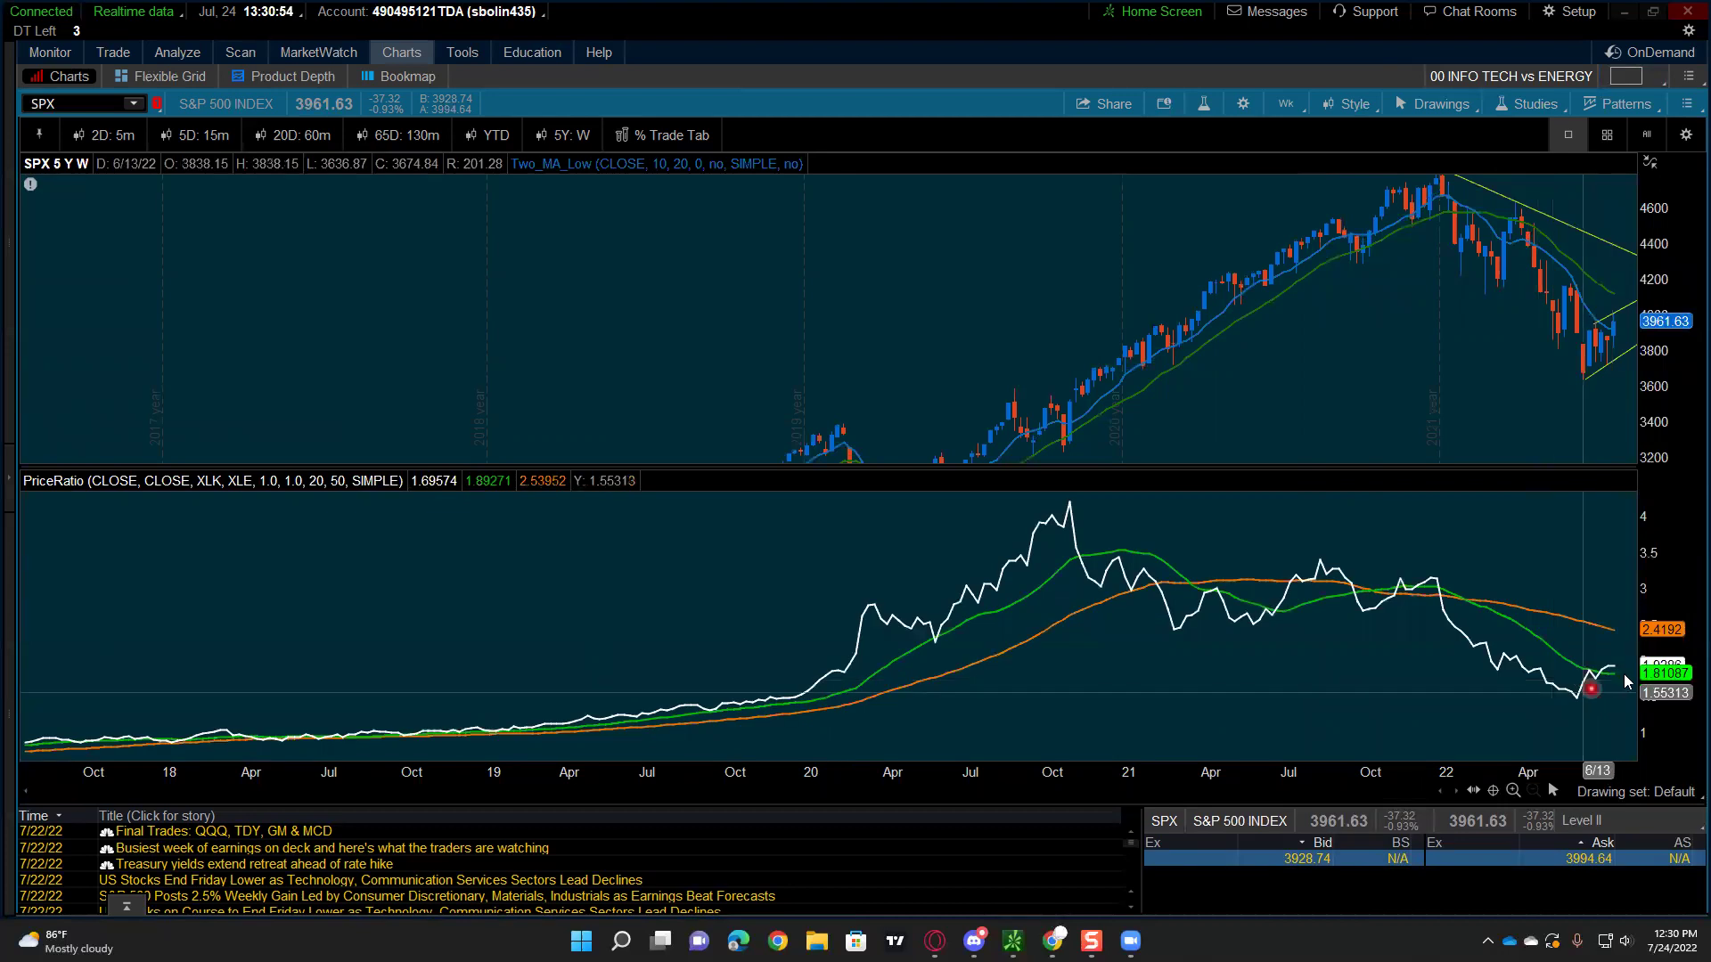
Step: Zoom the ratio scale and time axis to the last two years, then restore the full view
drag(1657, 671, 1666, 548)
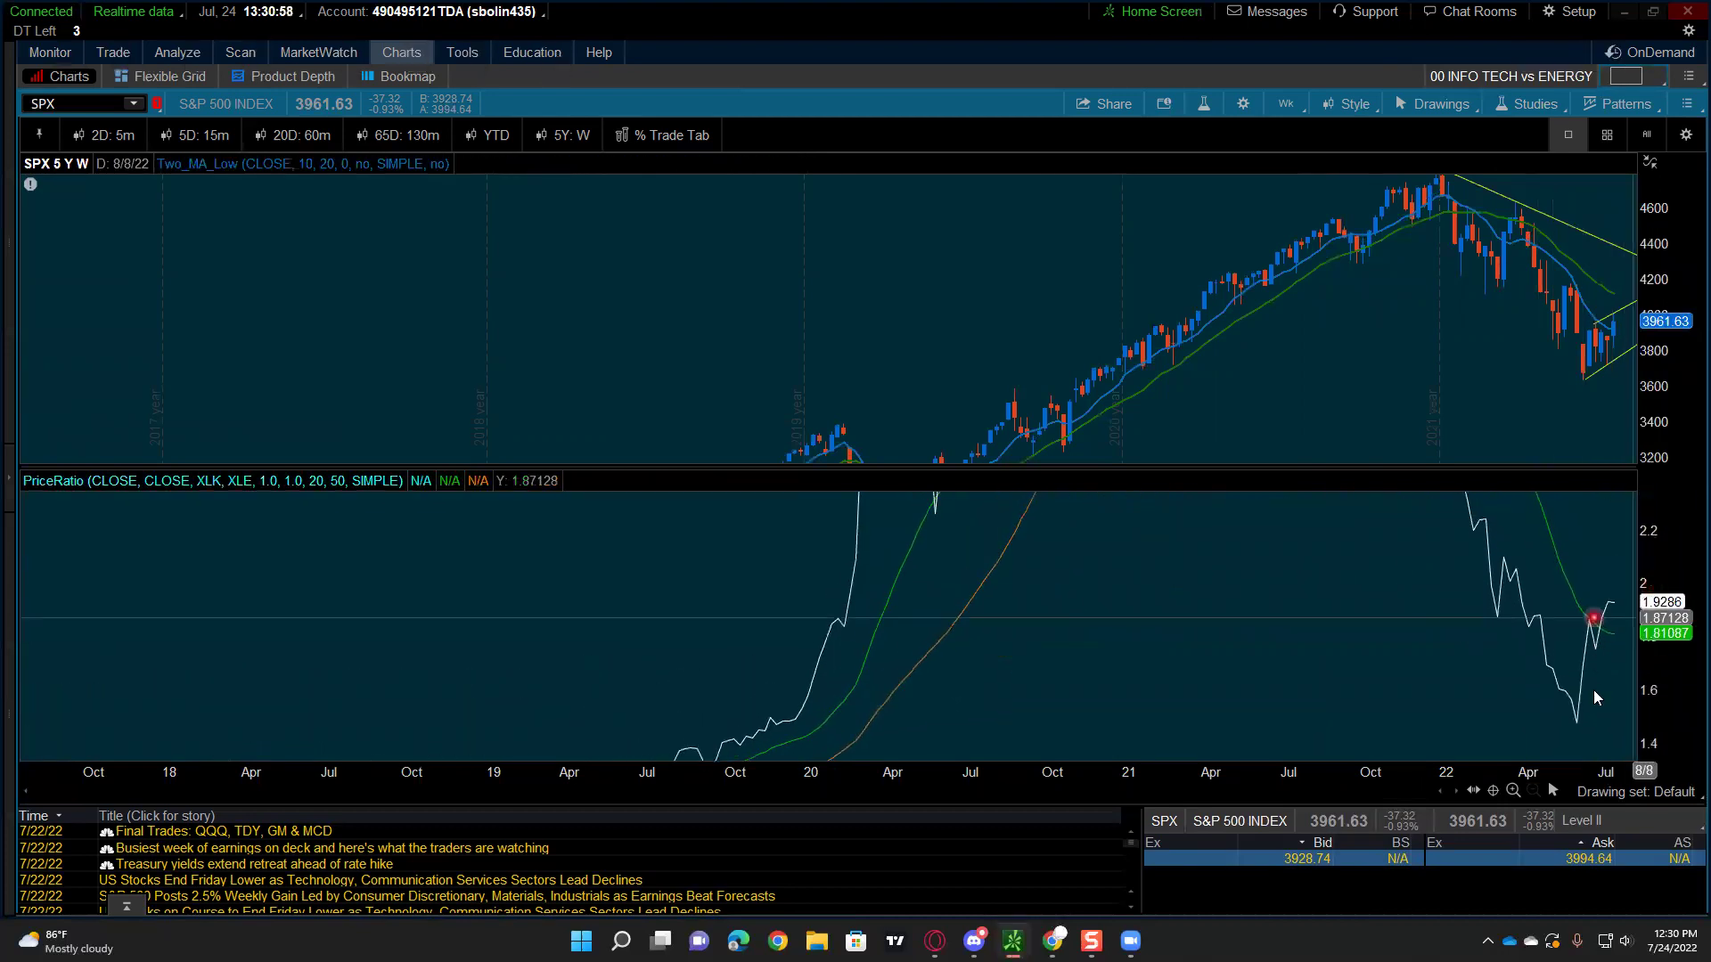
drag(1524, 746, 1133, 743)
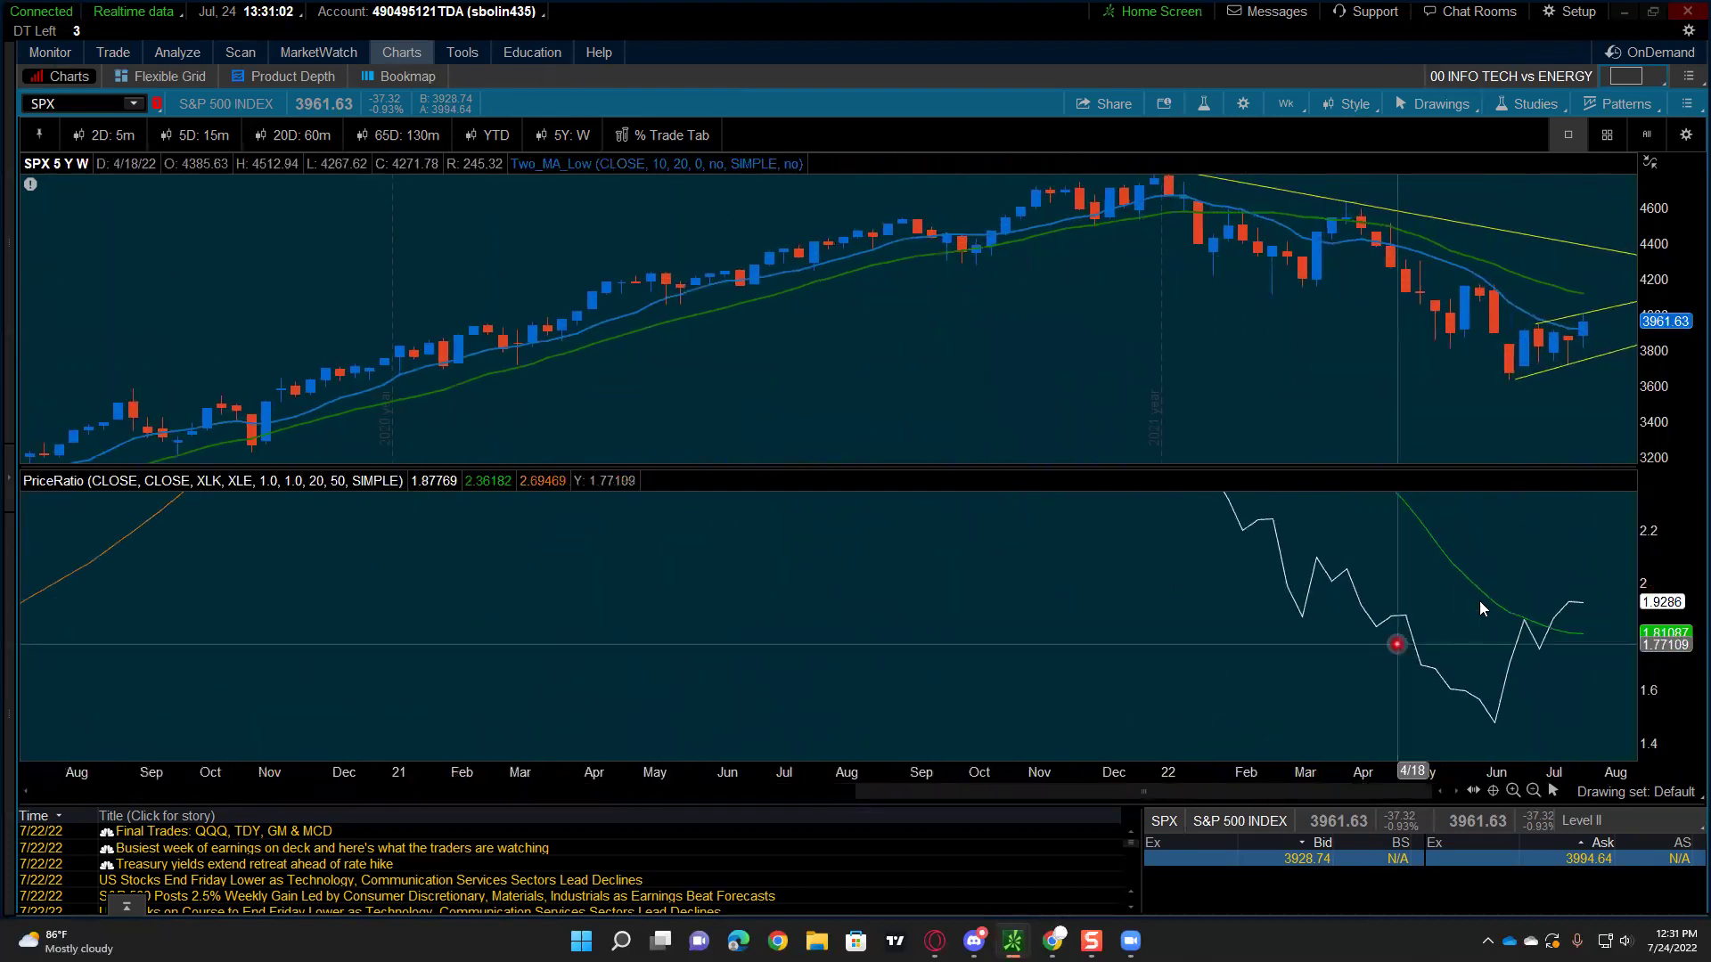
click(1506, 534)
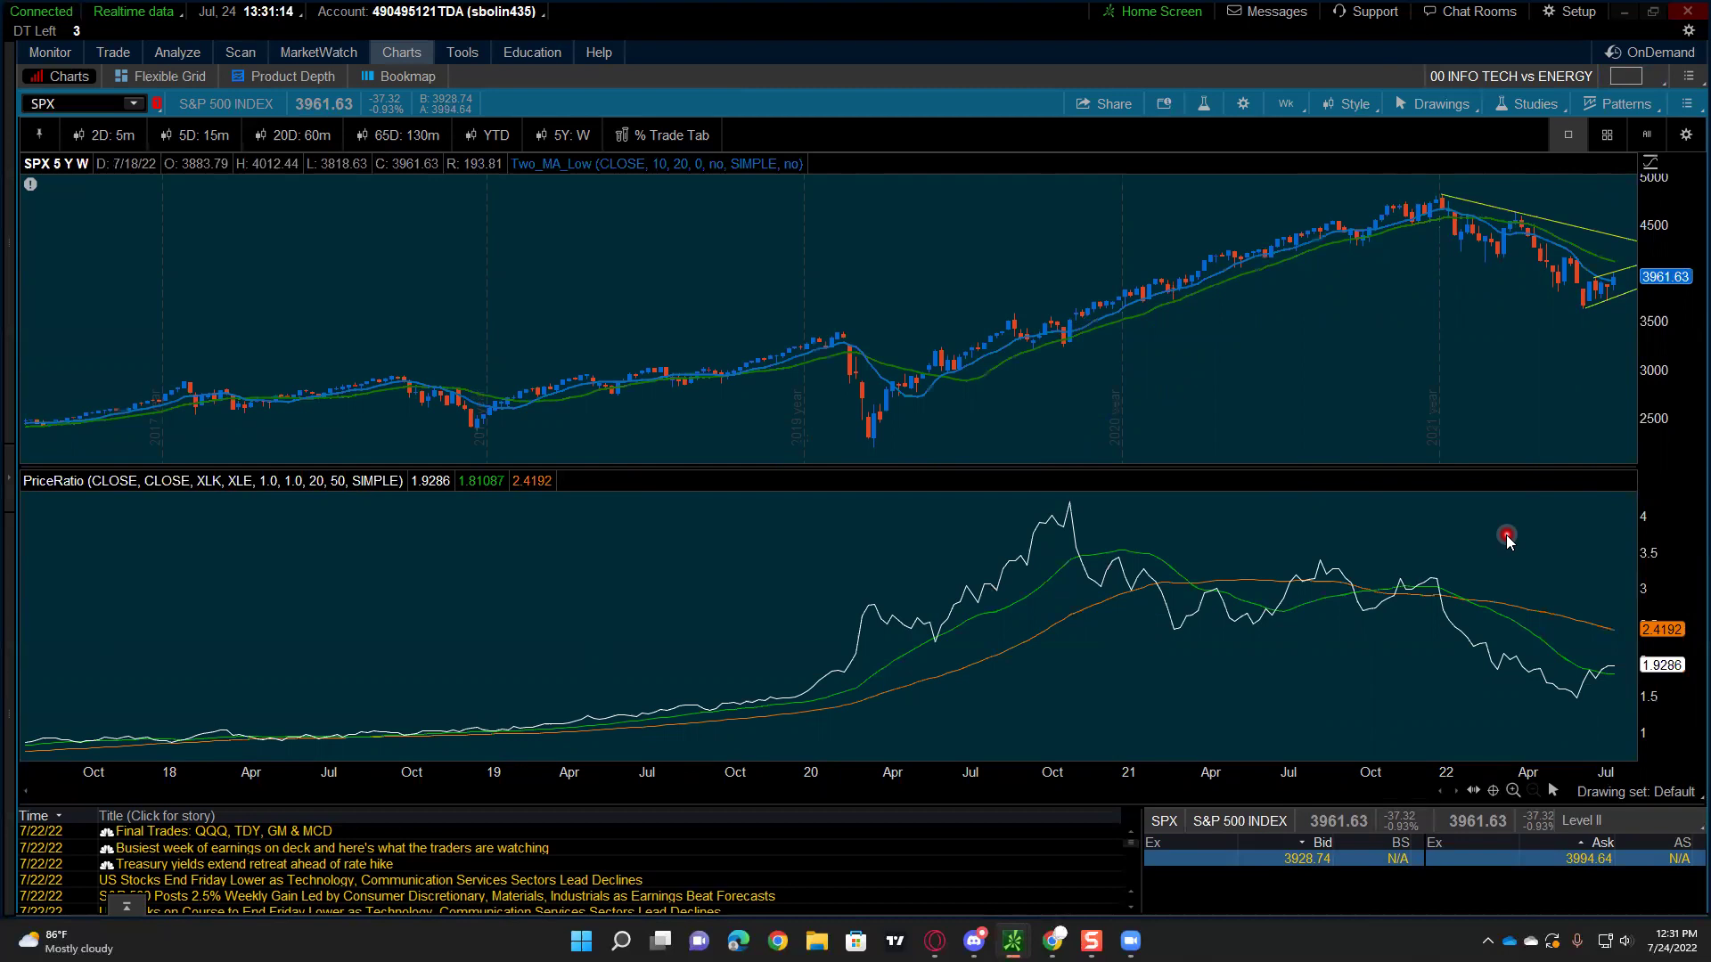
click(1617, 79)
click(1592, 357)
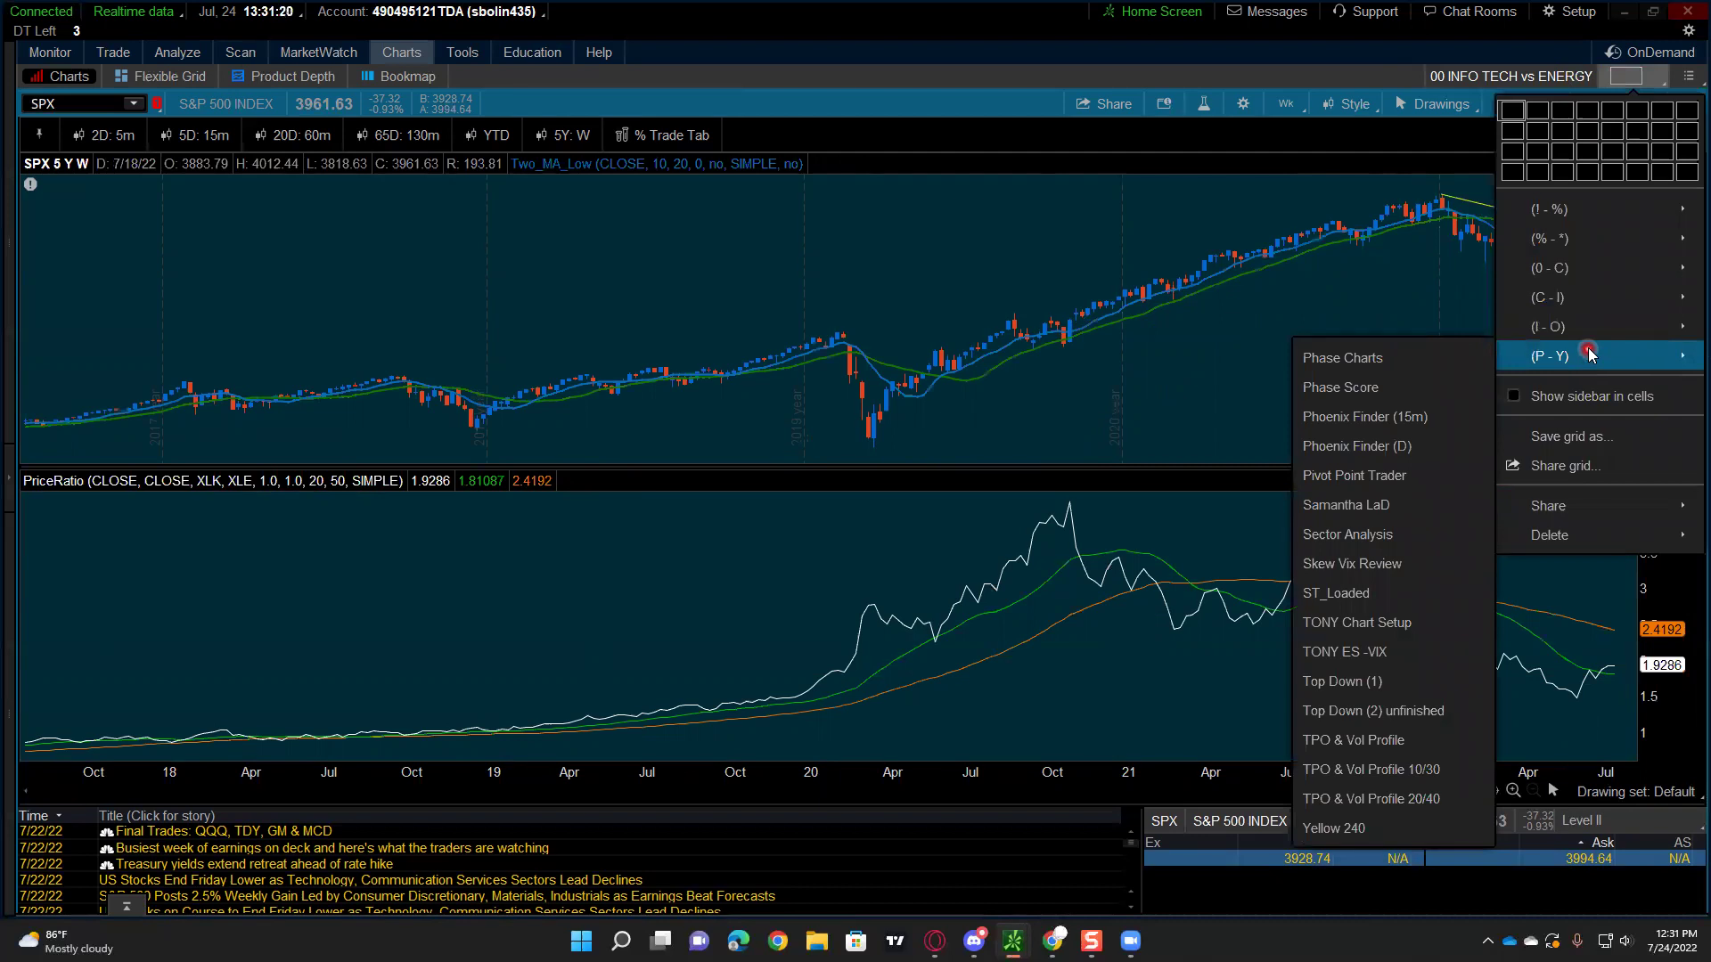
click(1577, 328)
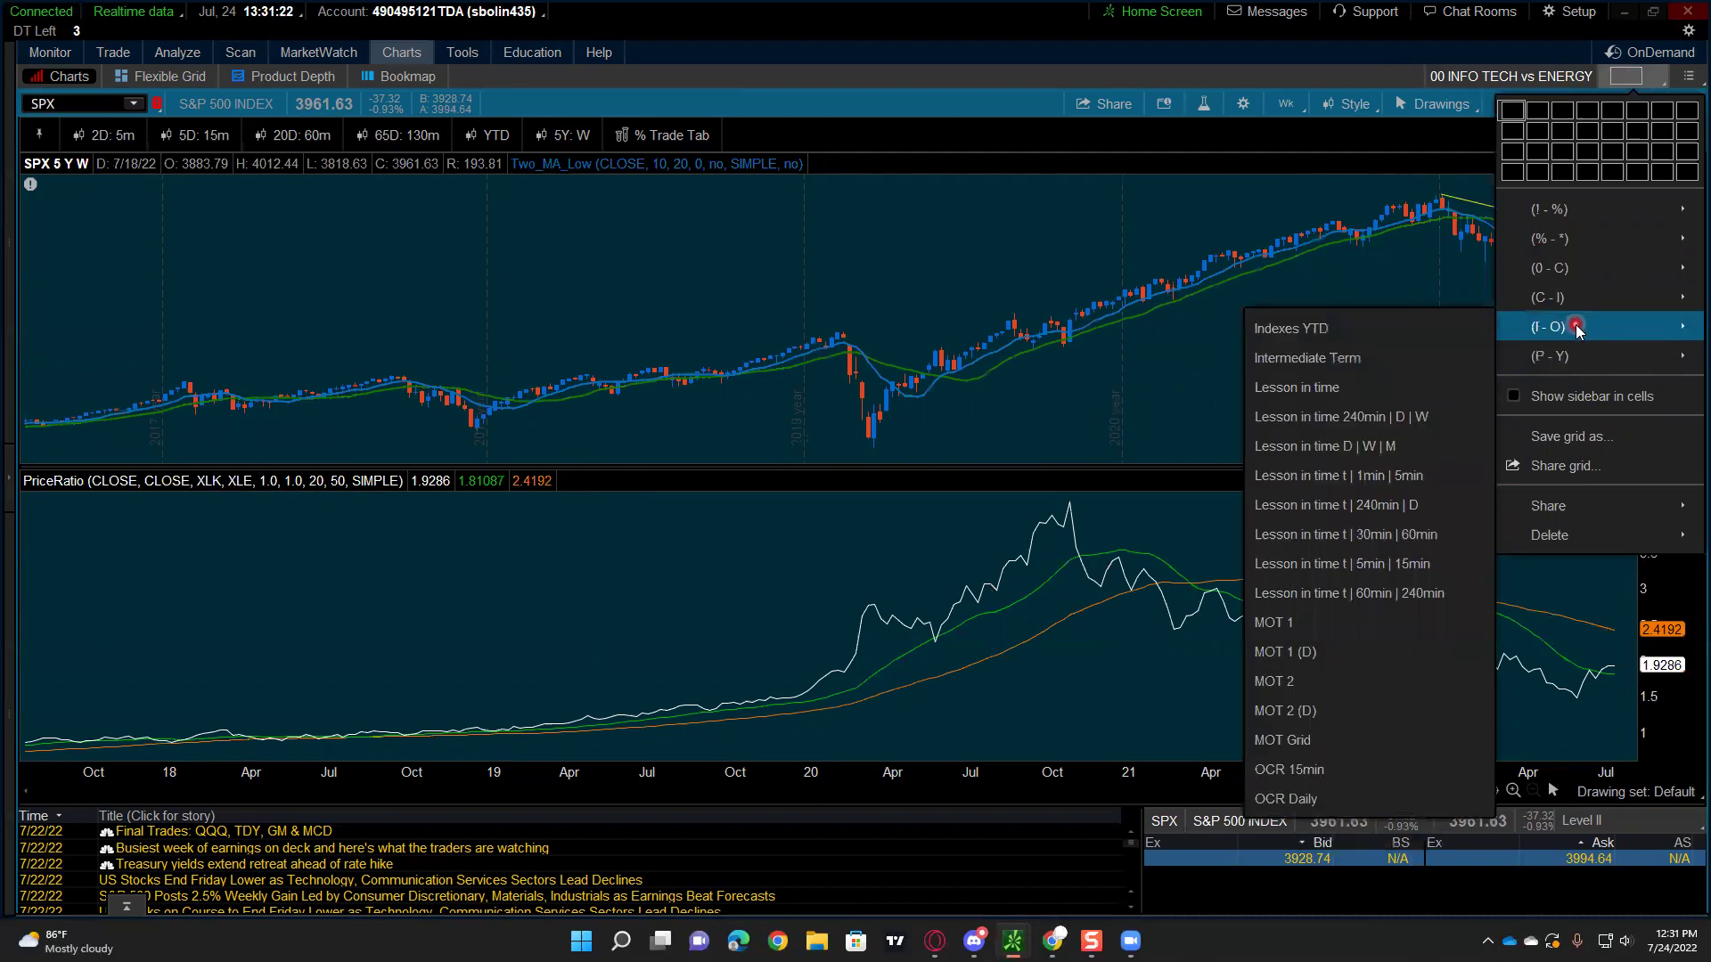
click(1568, 356)
click(1450, 362)
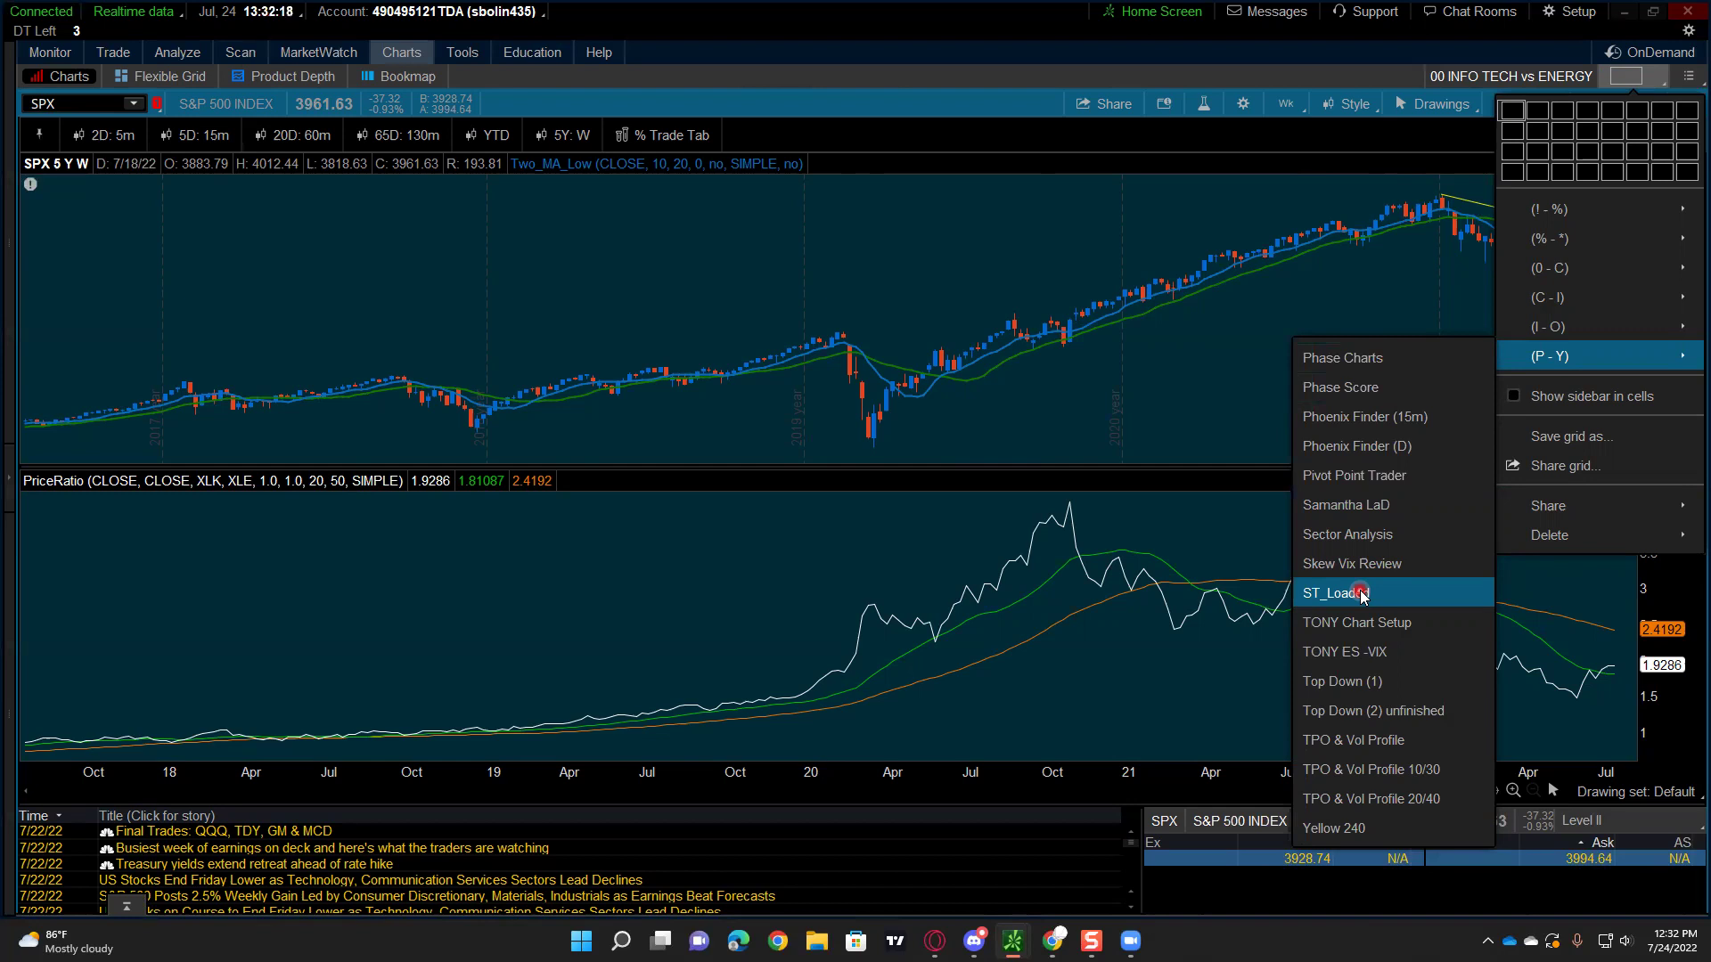
mouse_move(1564, 213)
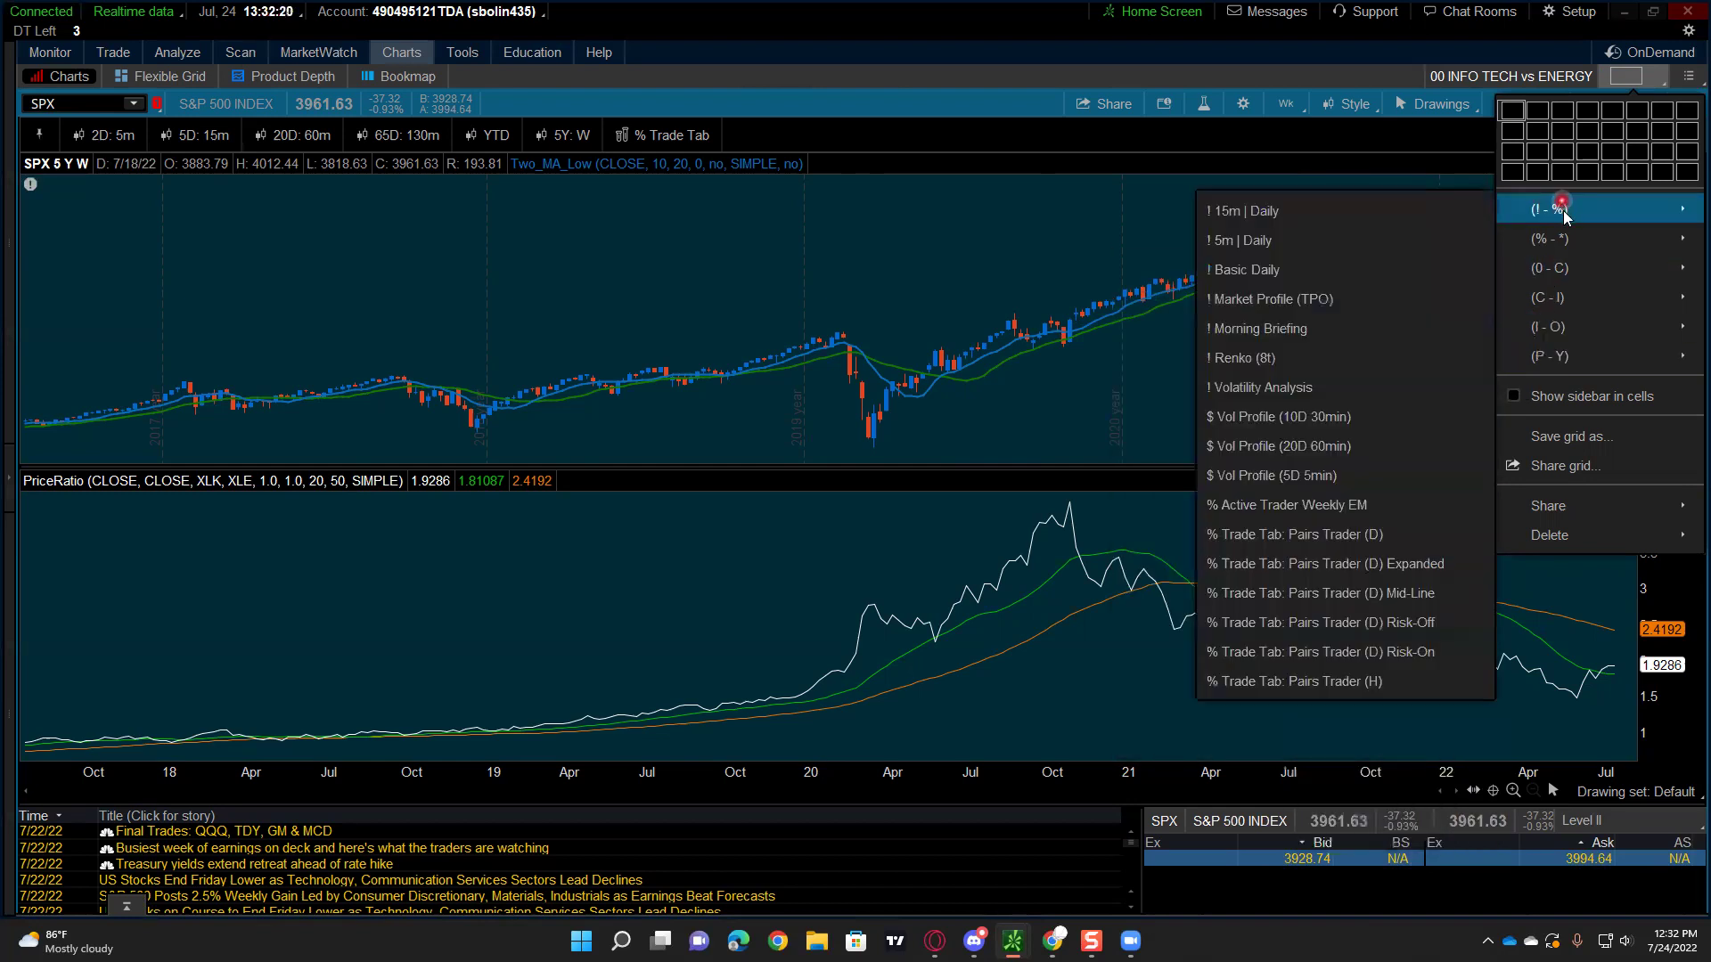
click(487, 308)
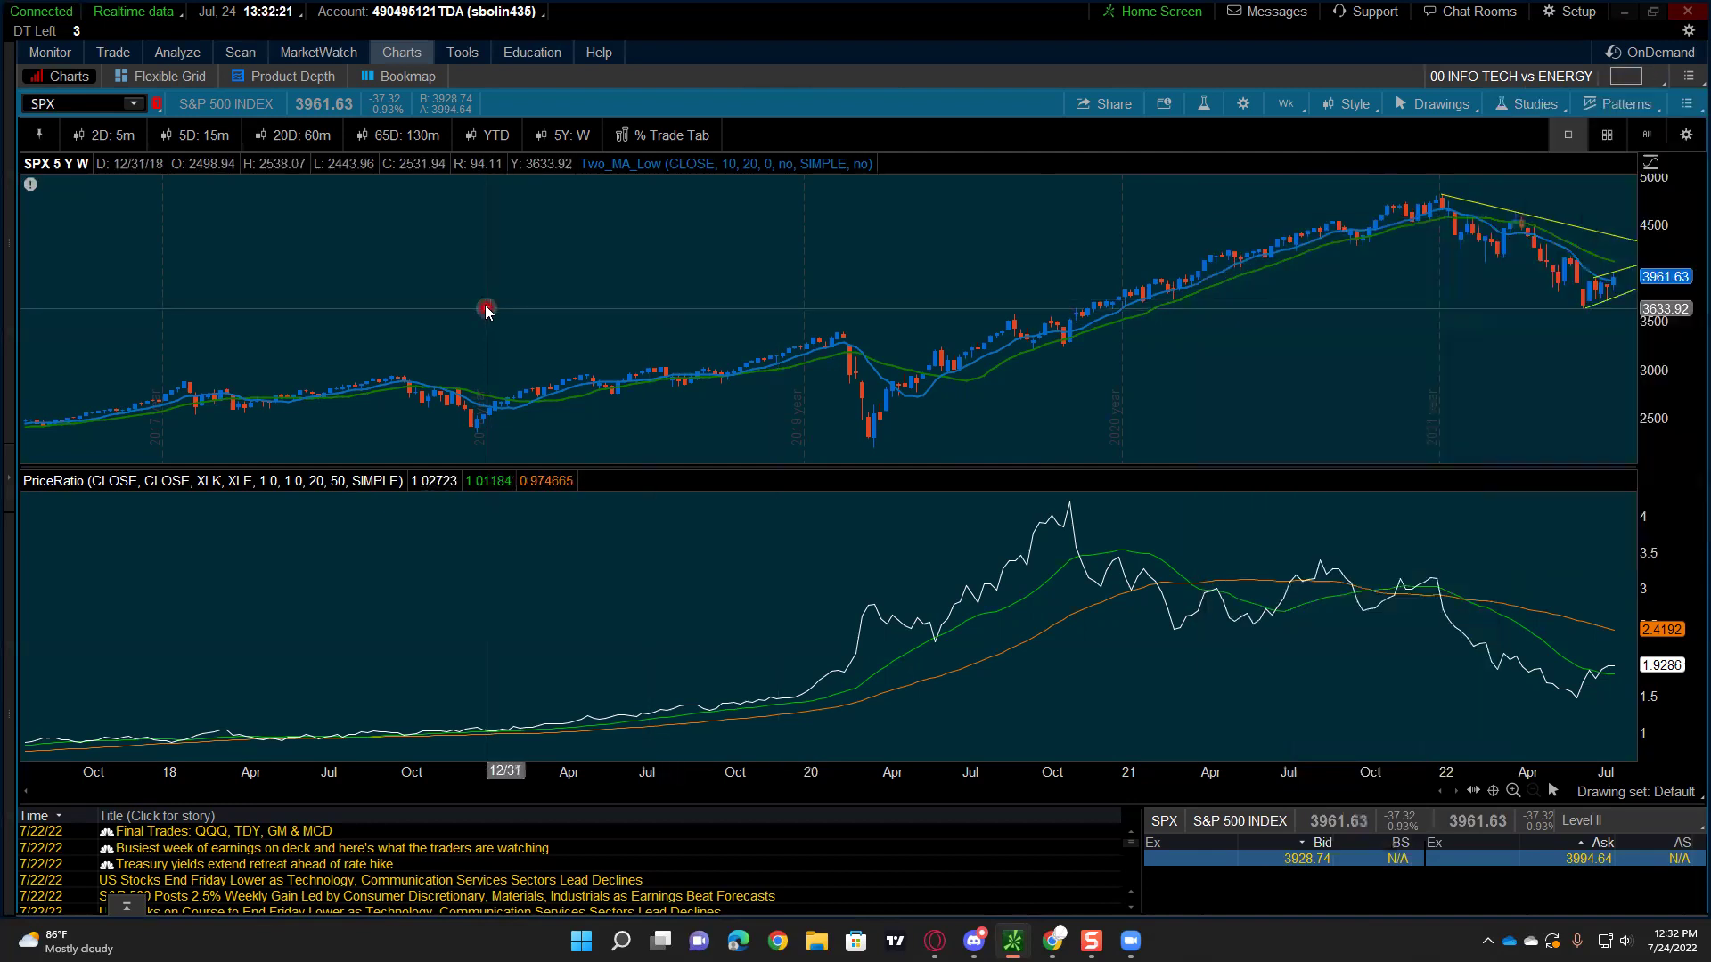
Step: Open the Forex Trader workspace and change the chart symbol from SPX to SPY
click(111, 56)
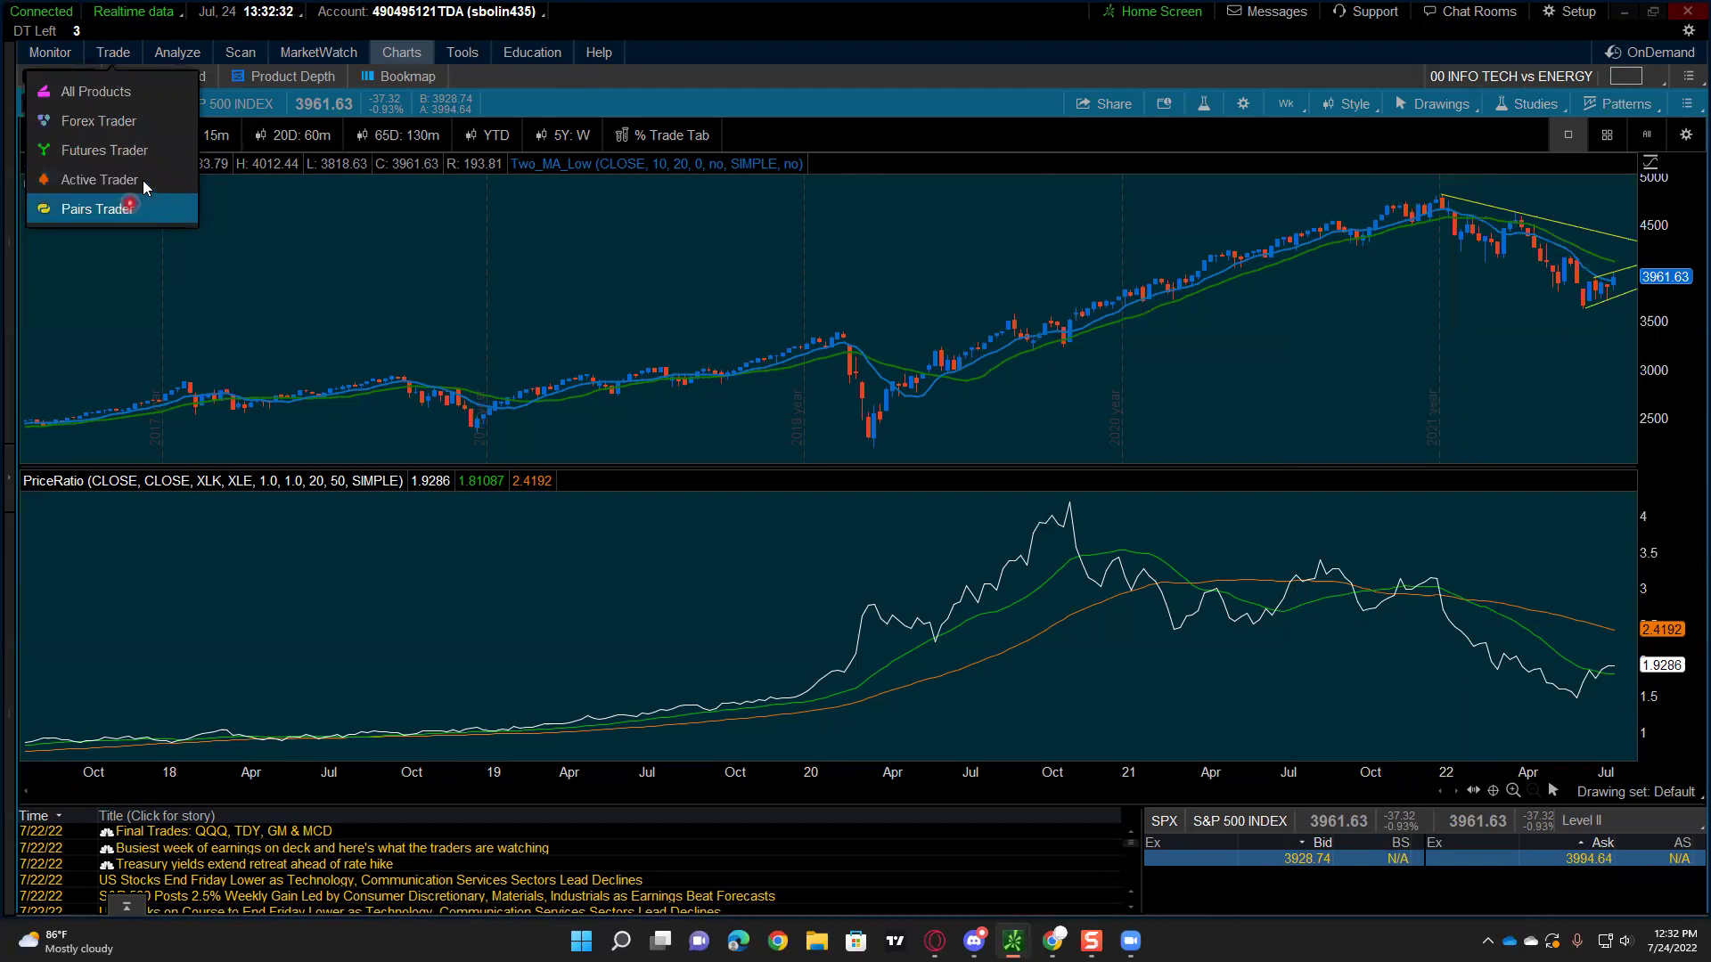
click(122, 123)
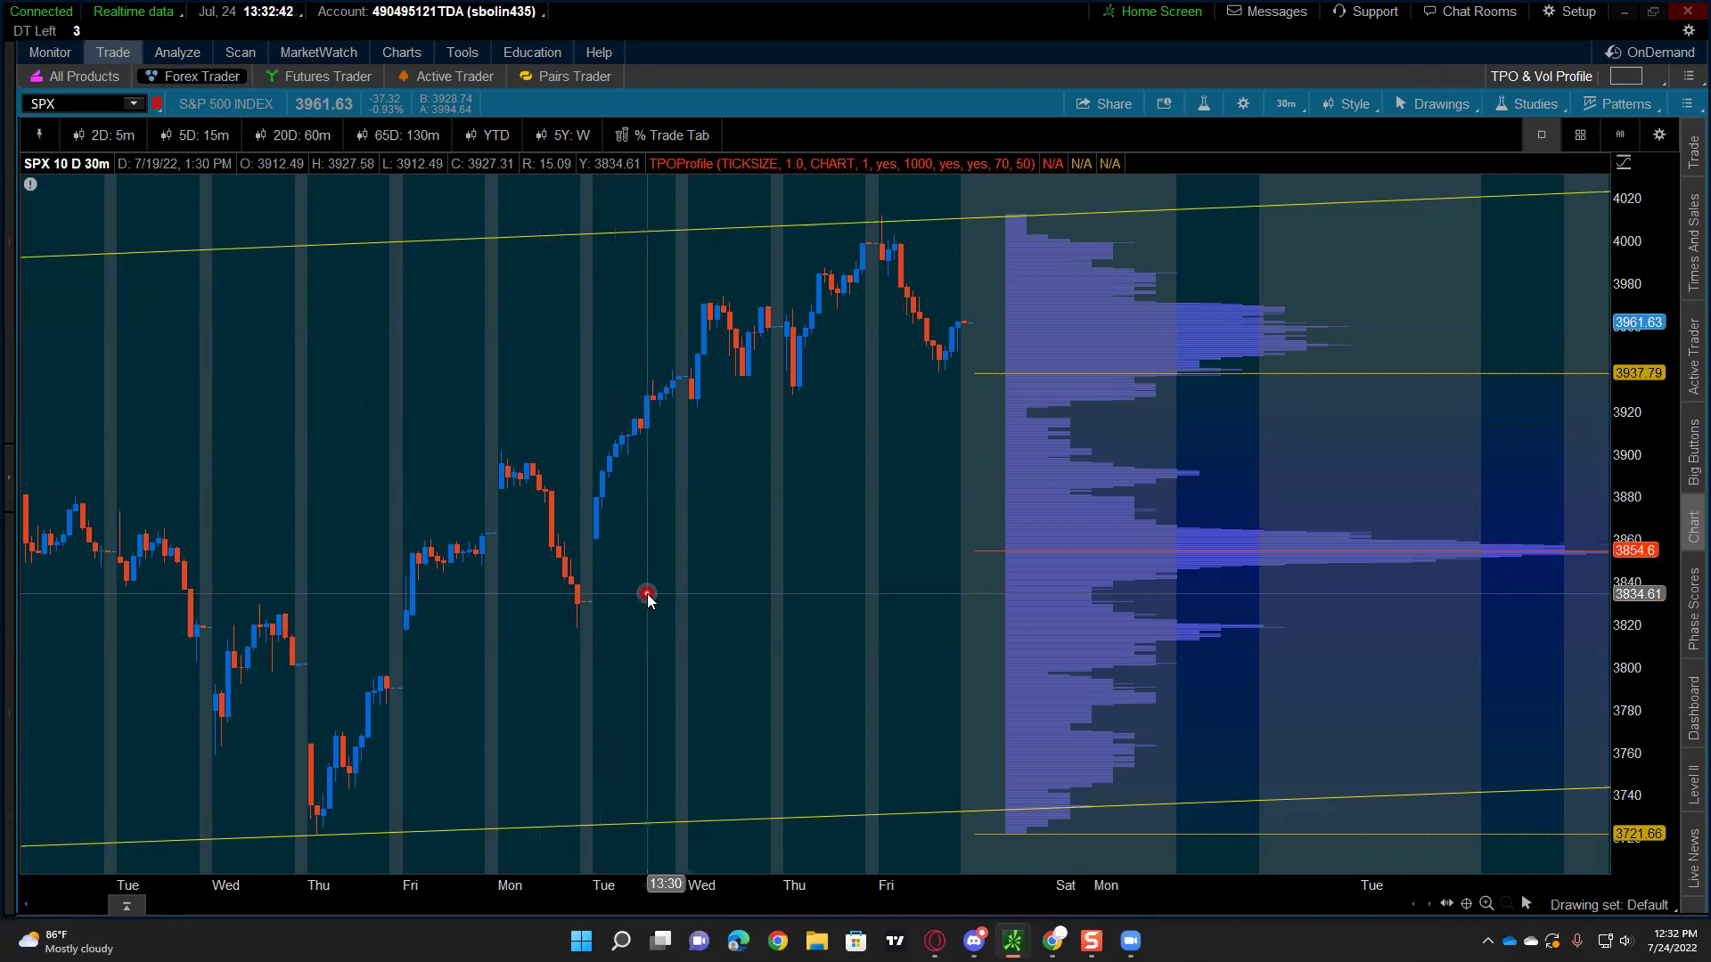
click(105, 105)
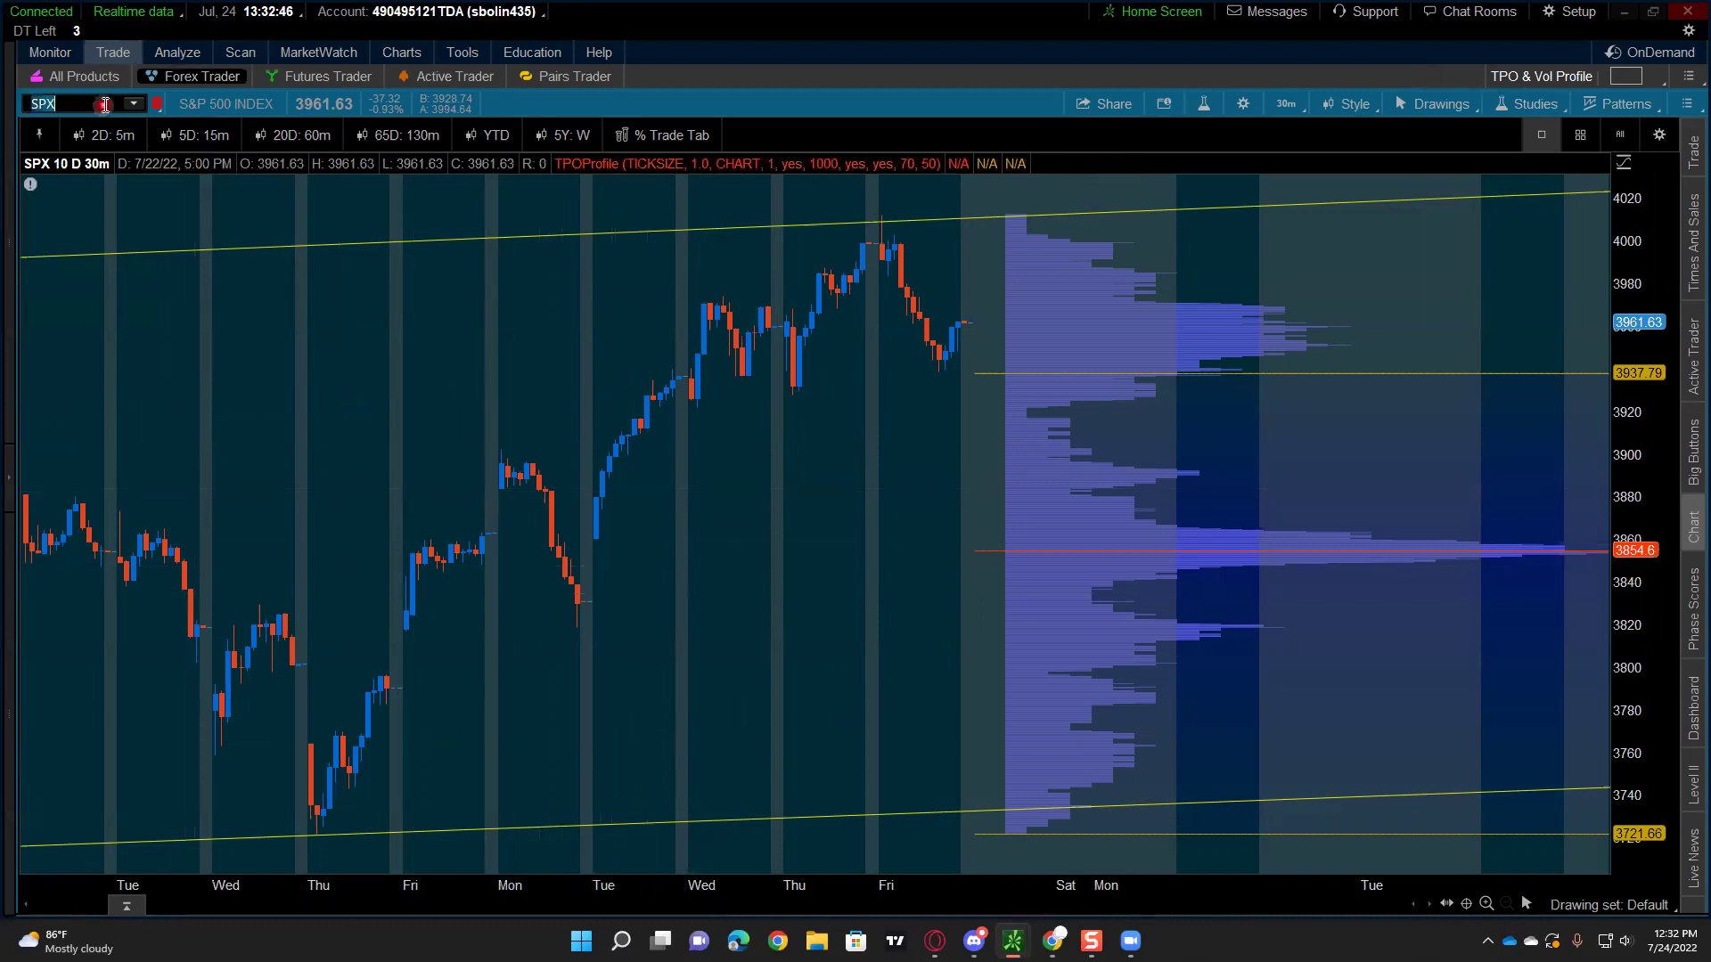
text(SPY)
key(Return)
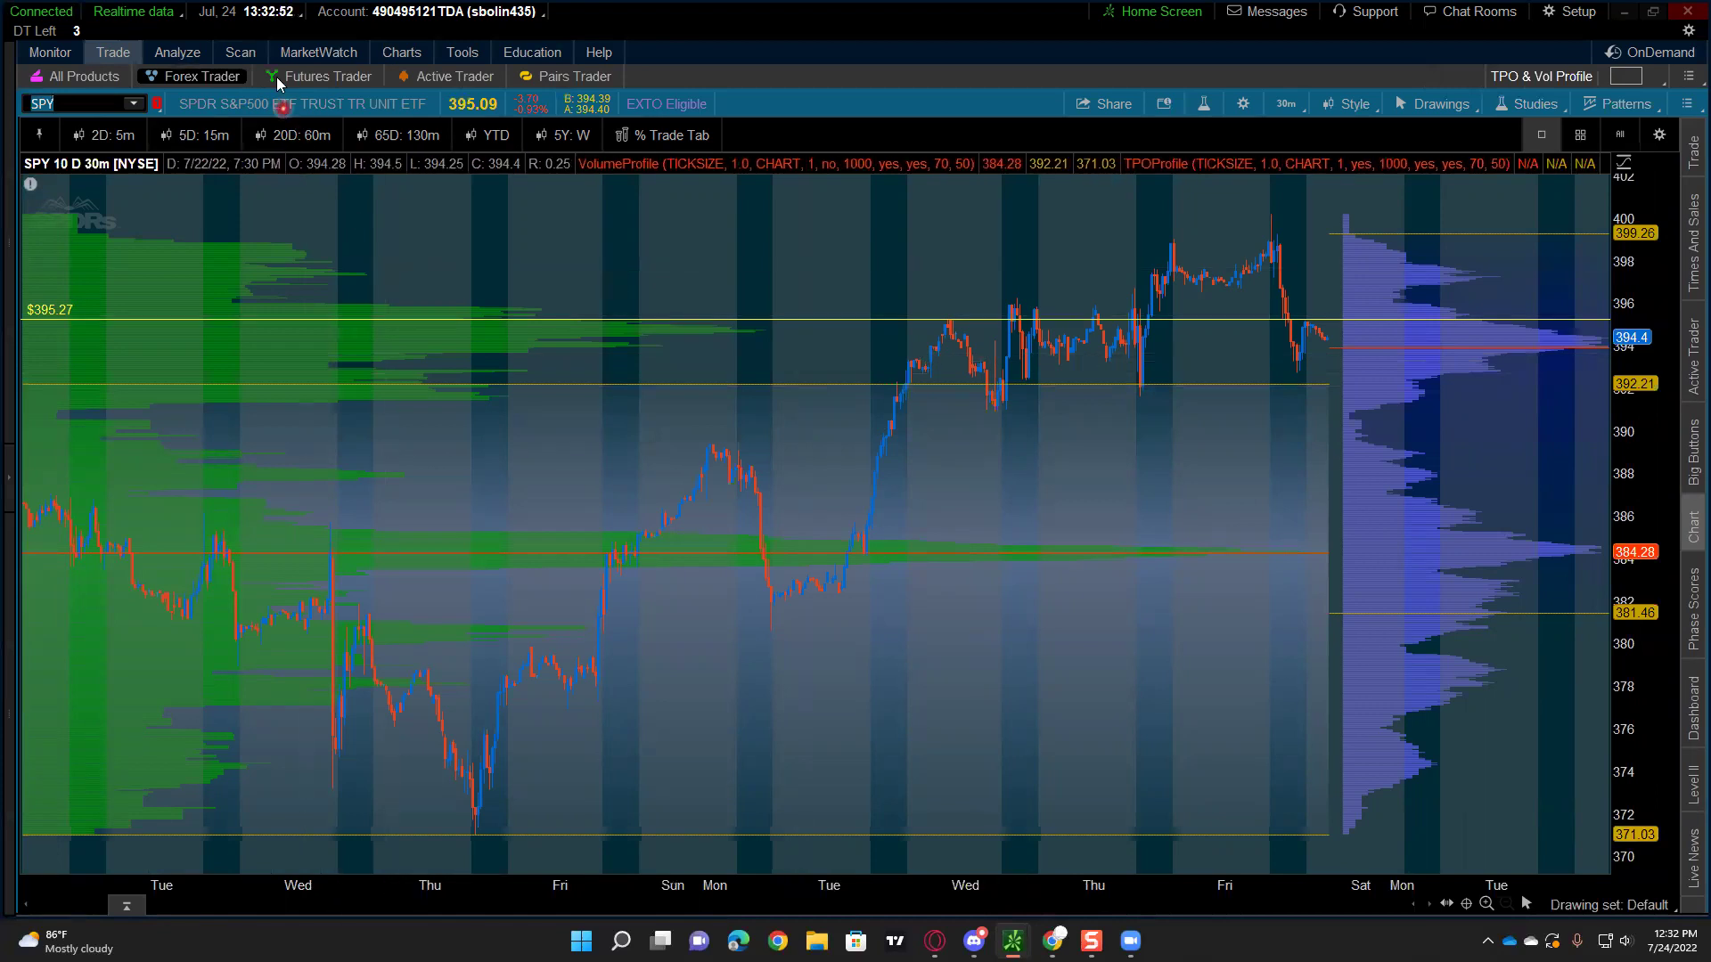
mouse_move(322, 70)
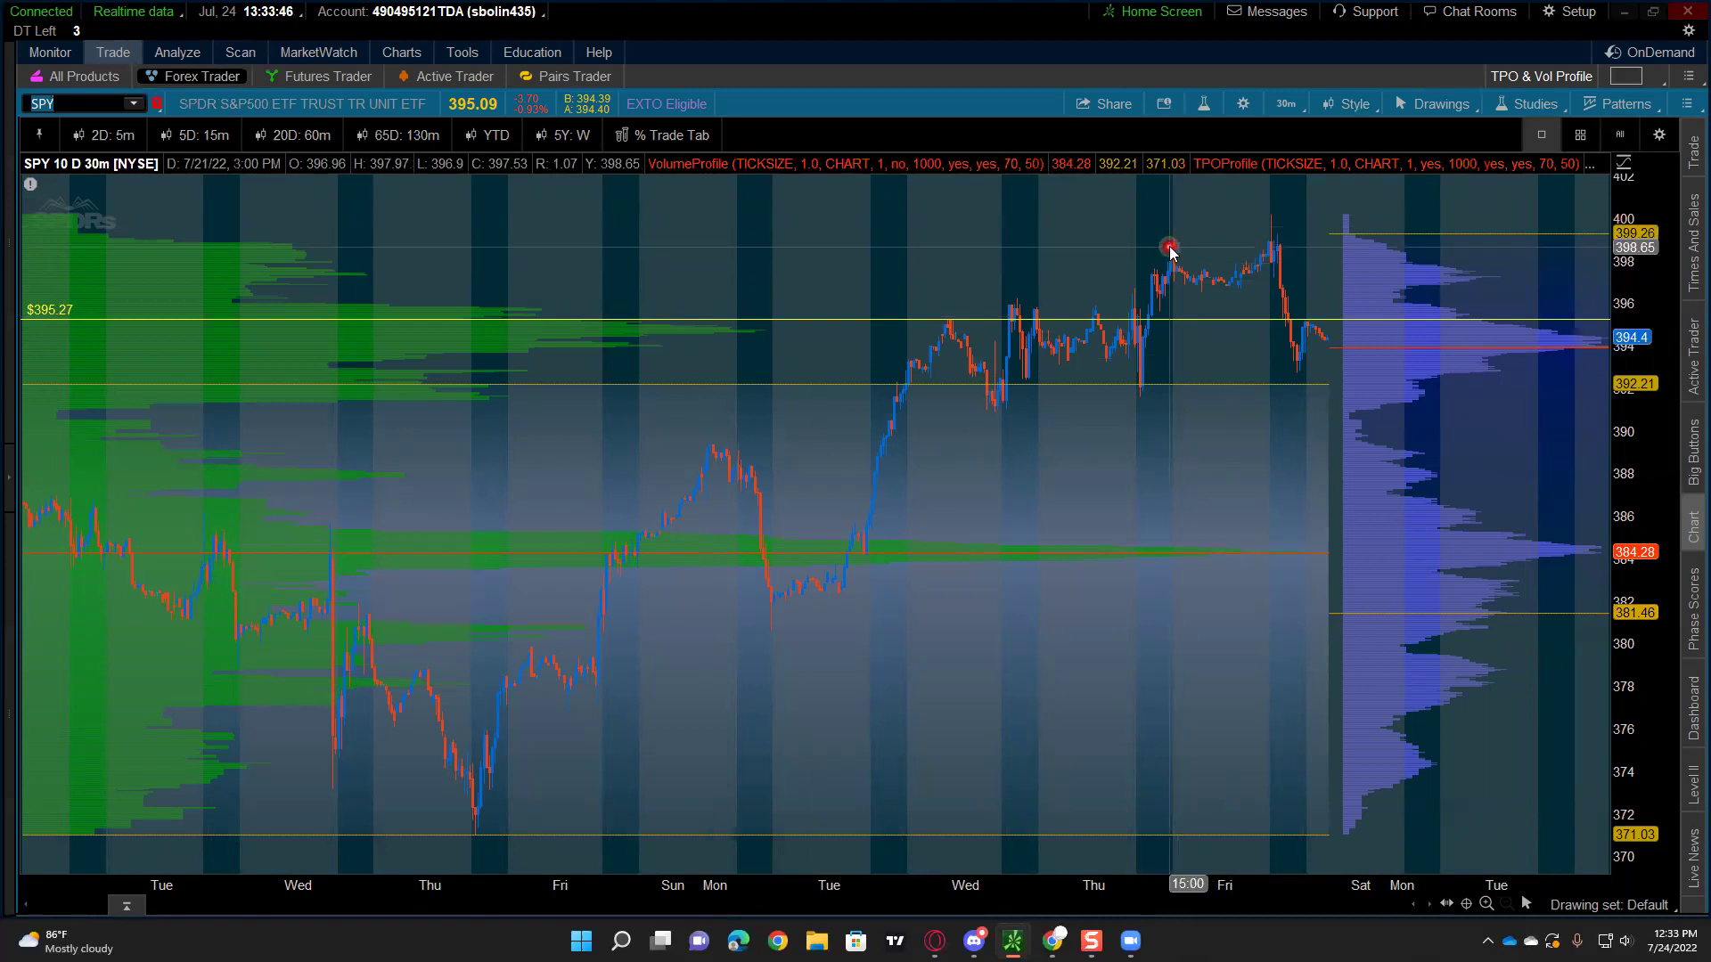
Step: Reset the current chart layout and confirm the reset
click(1683, 78)
click(1531, 255)
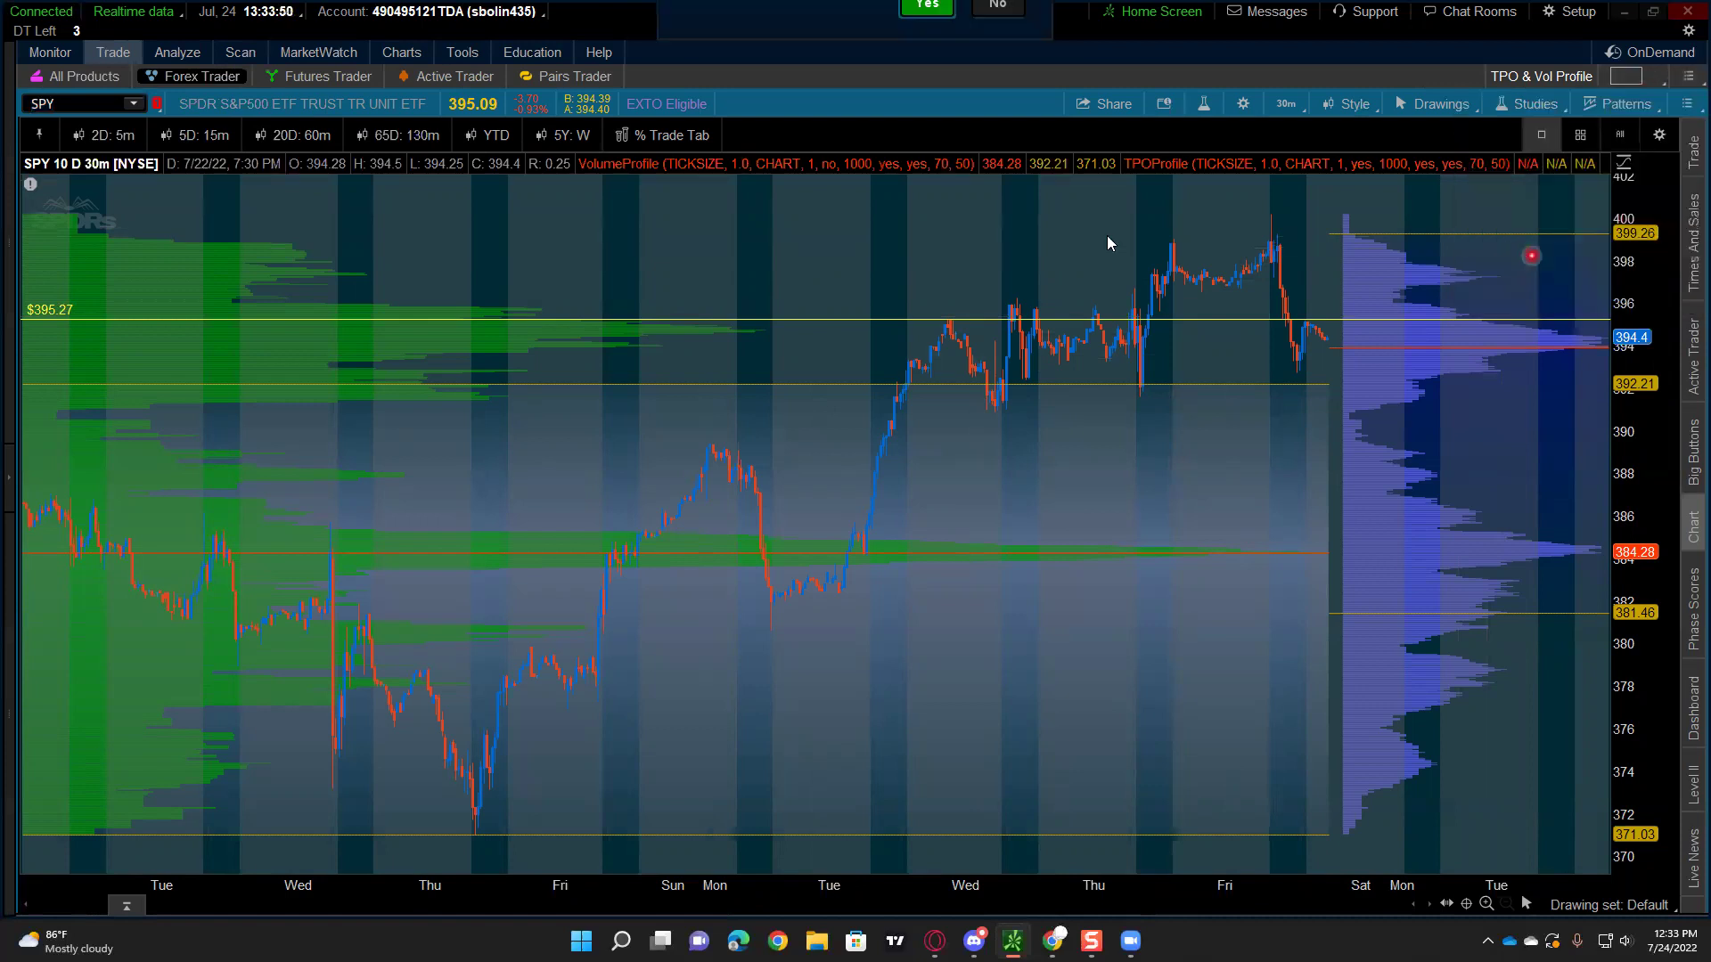
click(925, 126)
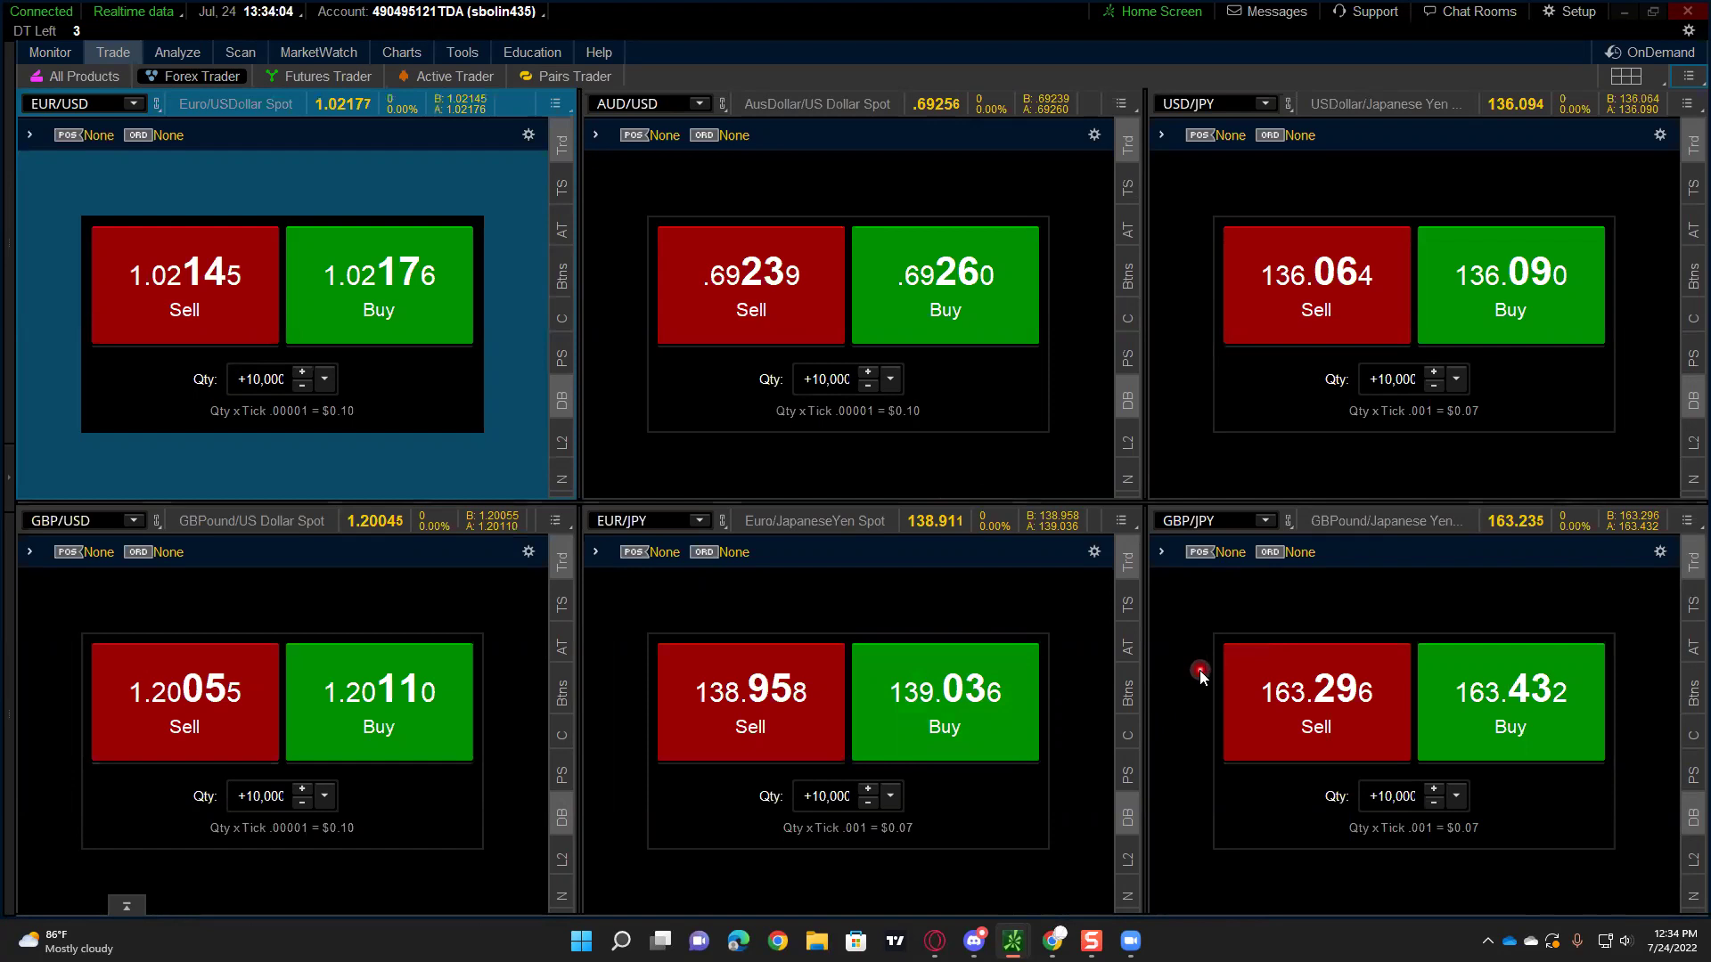
Step: Load the TPO & Vol Profile 10/30 grid from the (P - Y) saved layouts
click(1626, 76)
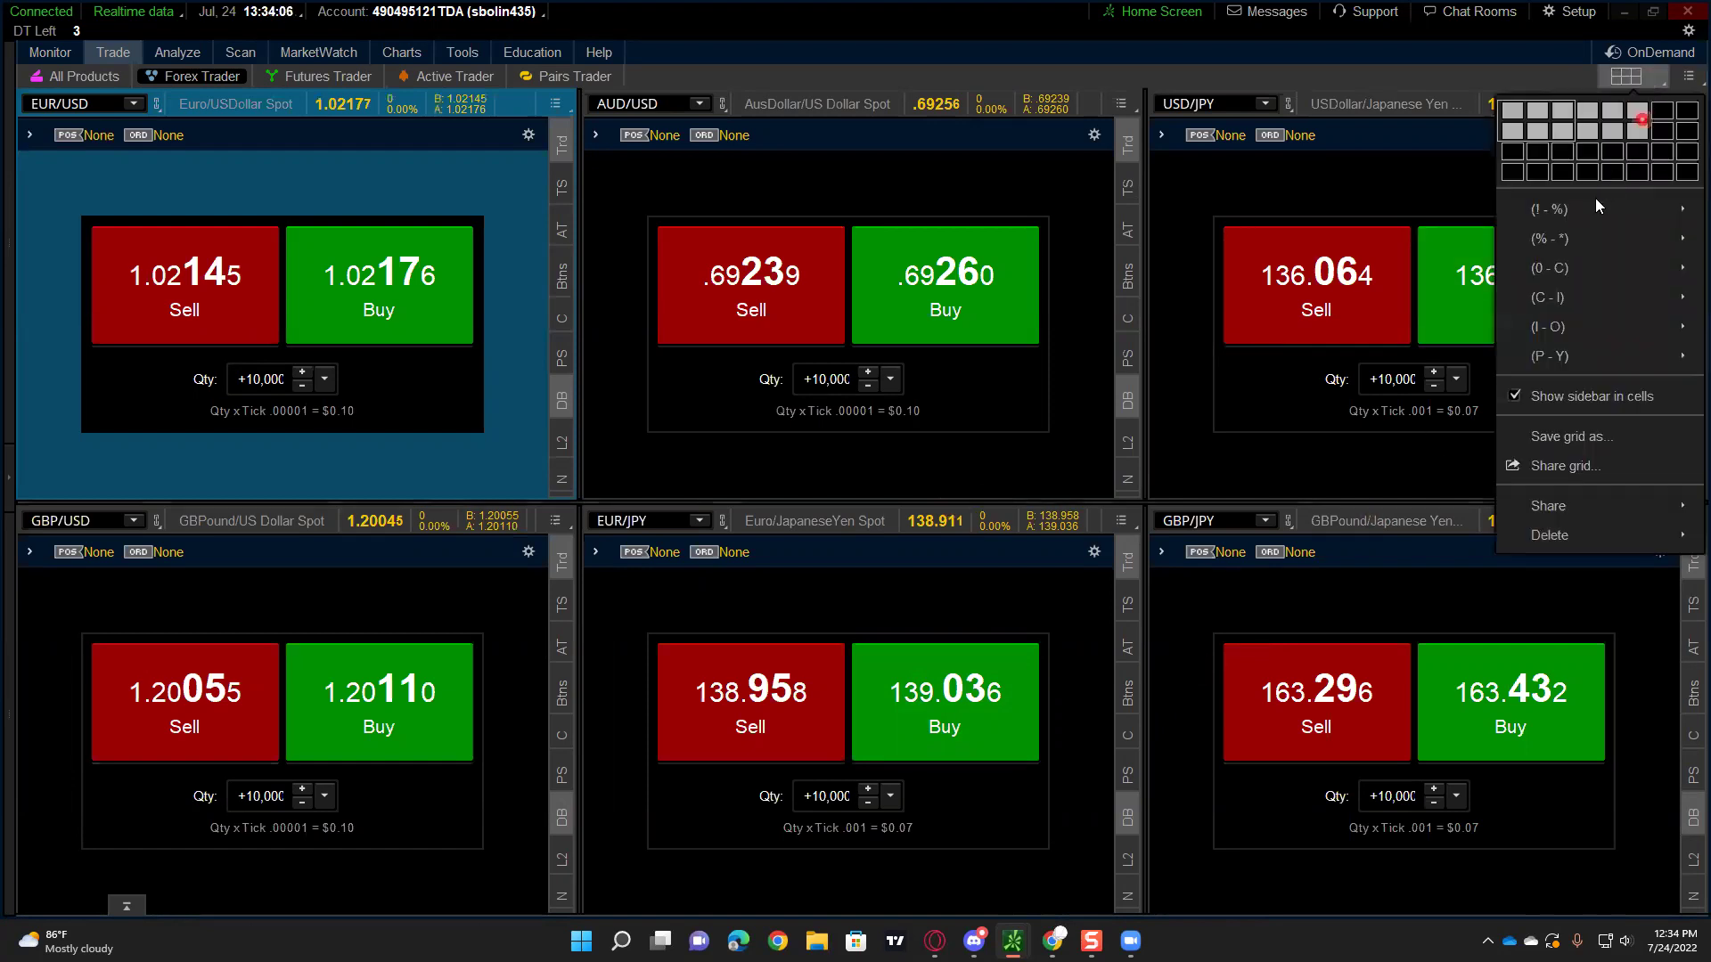
click(1539, 355)
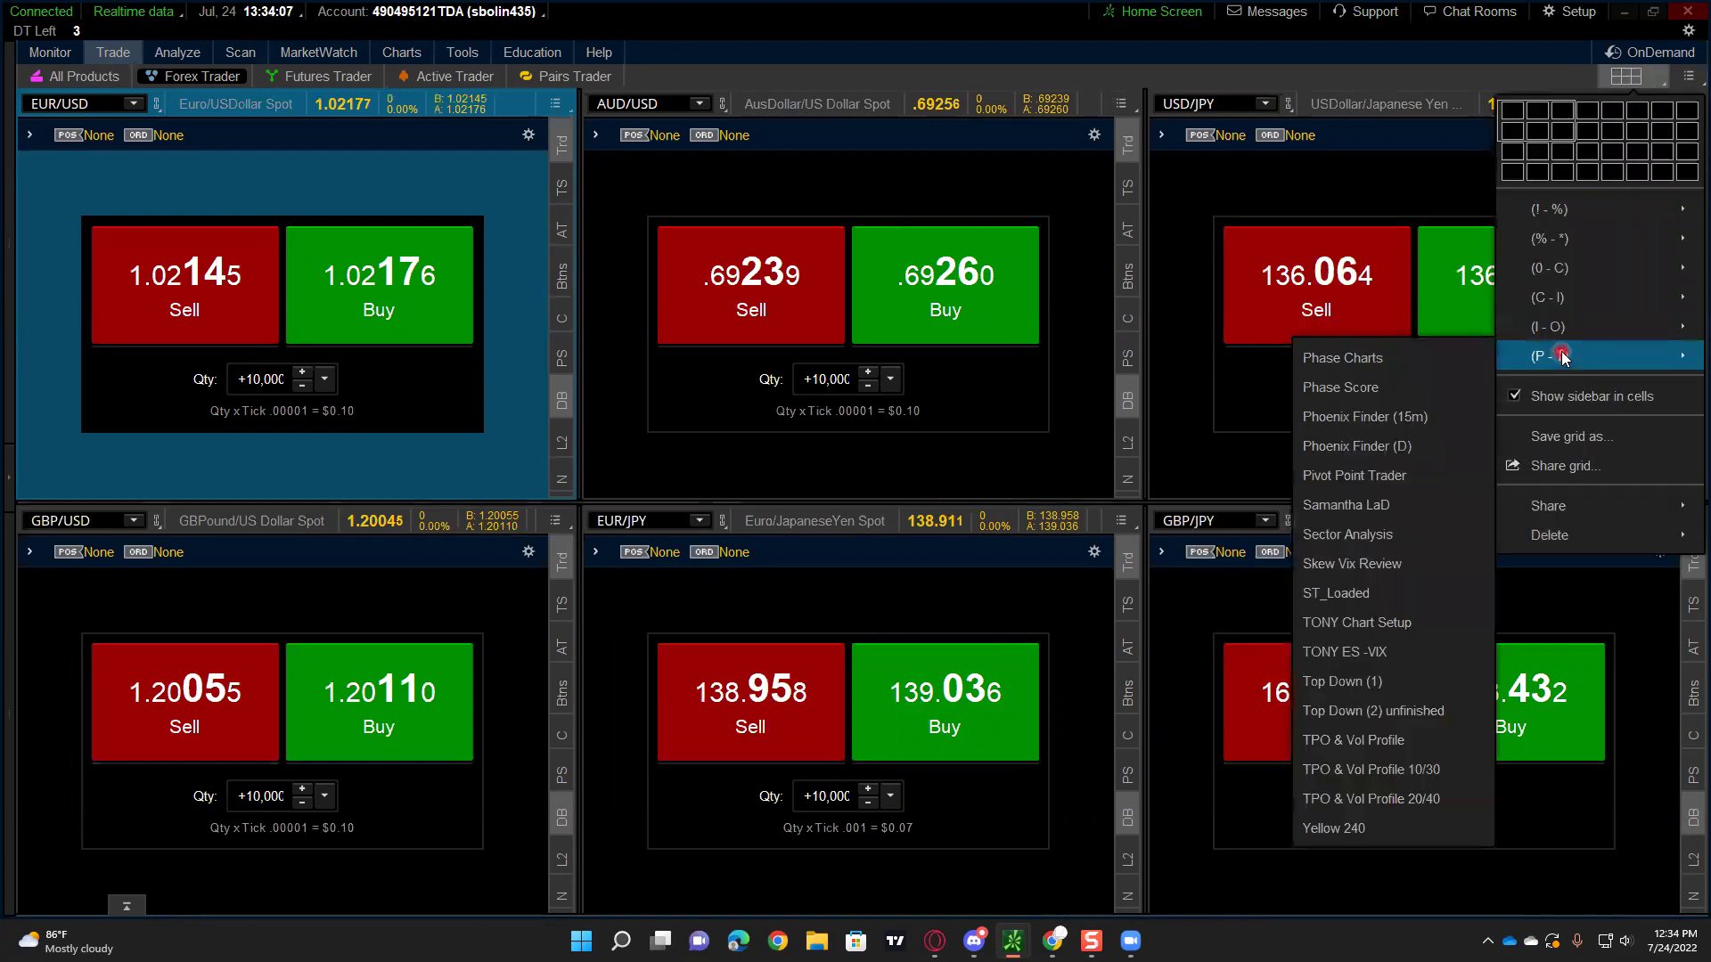
click(1420, 357)
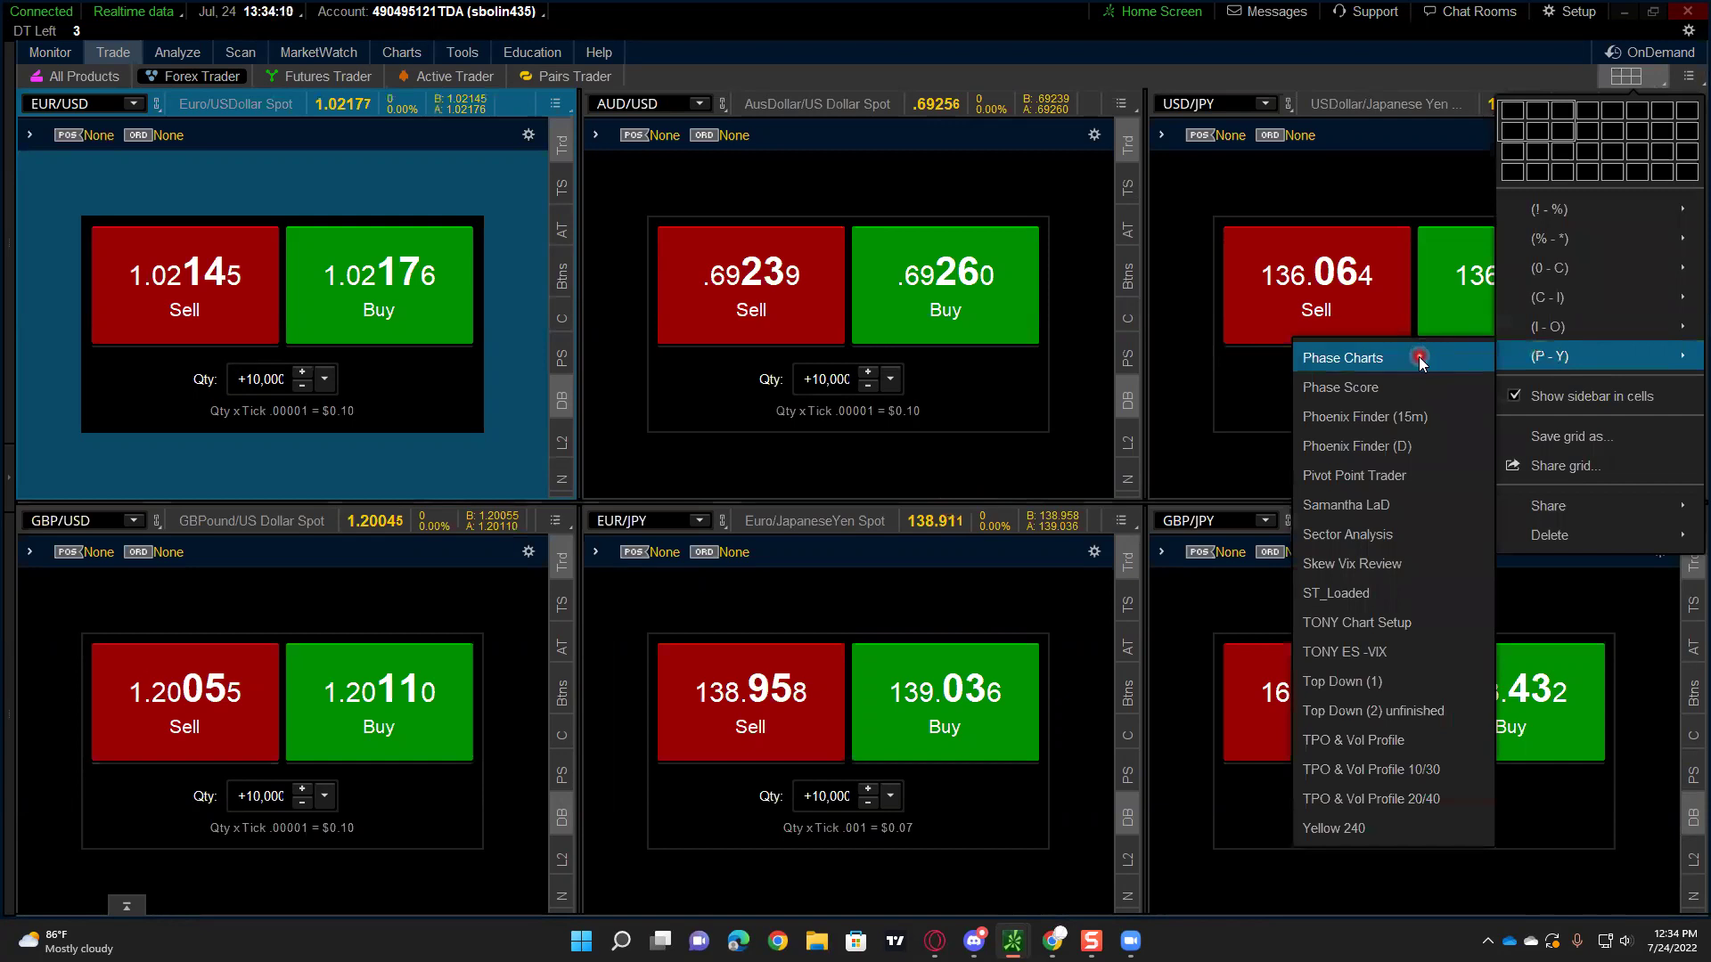
click(1375, 739)
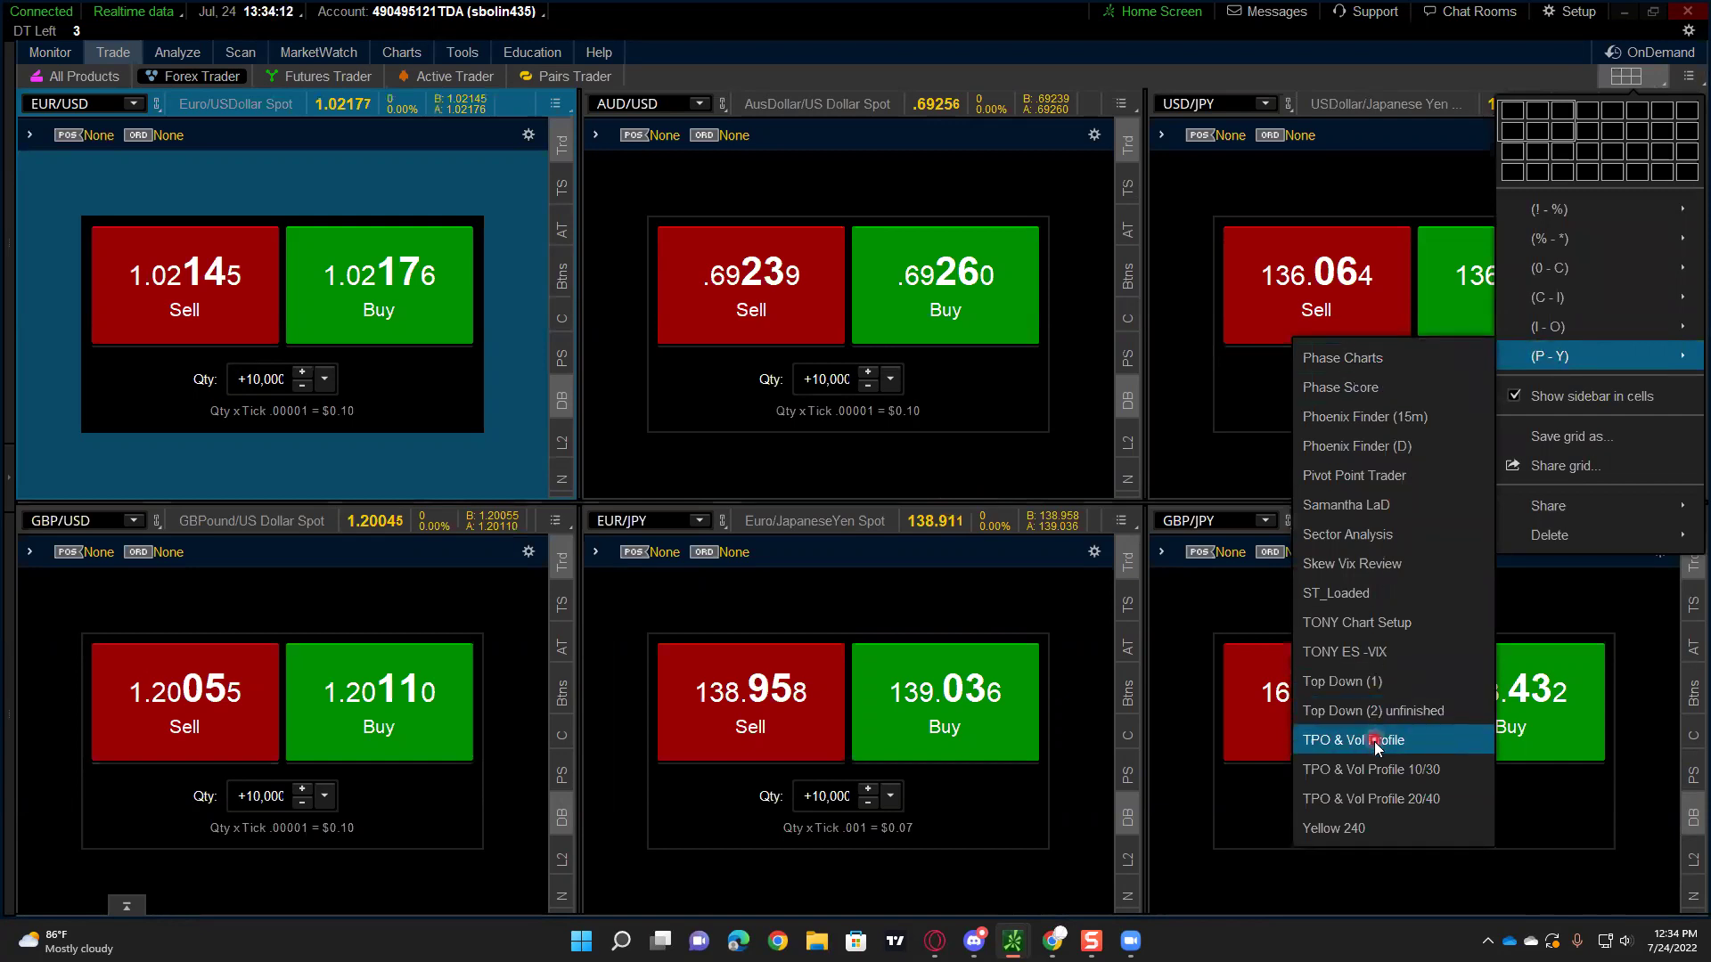
click(1423, 772)
click(1584, 228)
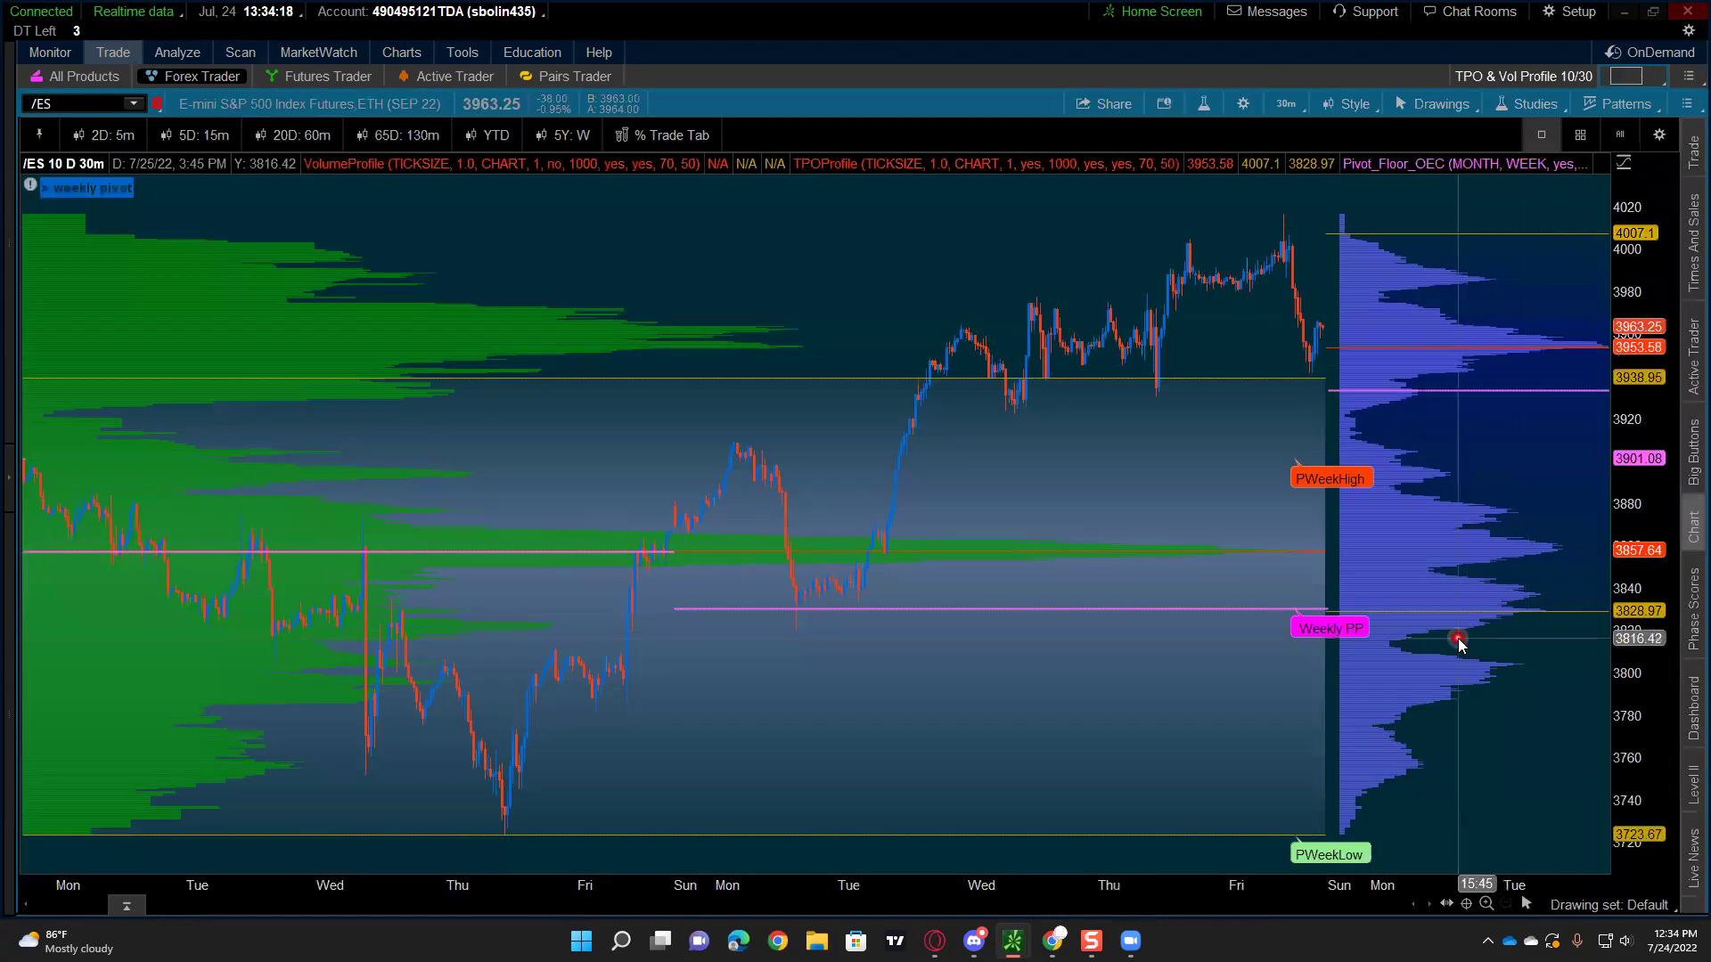
Step: Check the time frame choices, then uncheck Show sidebar in cells in the grid options
click(1290, 110)
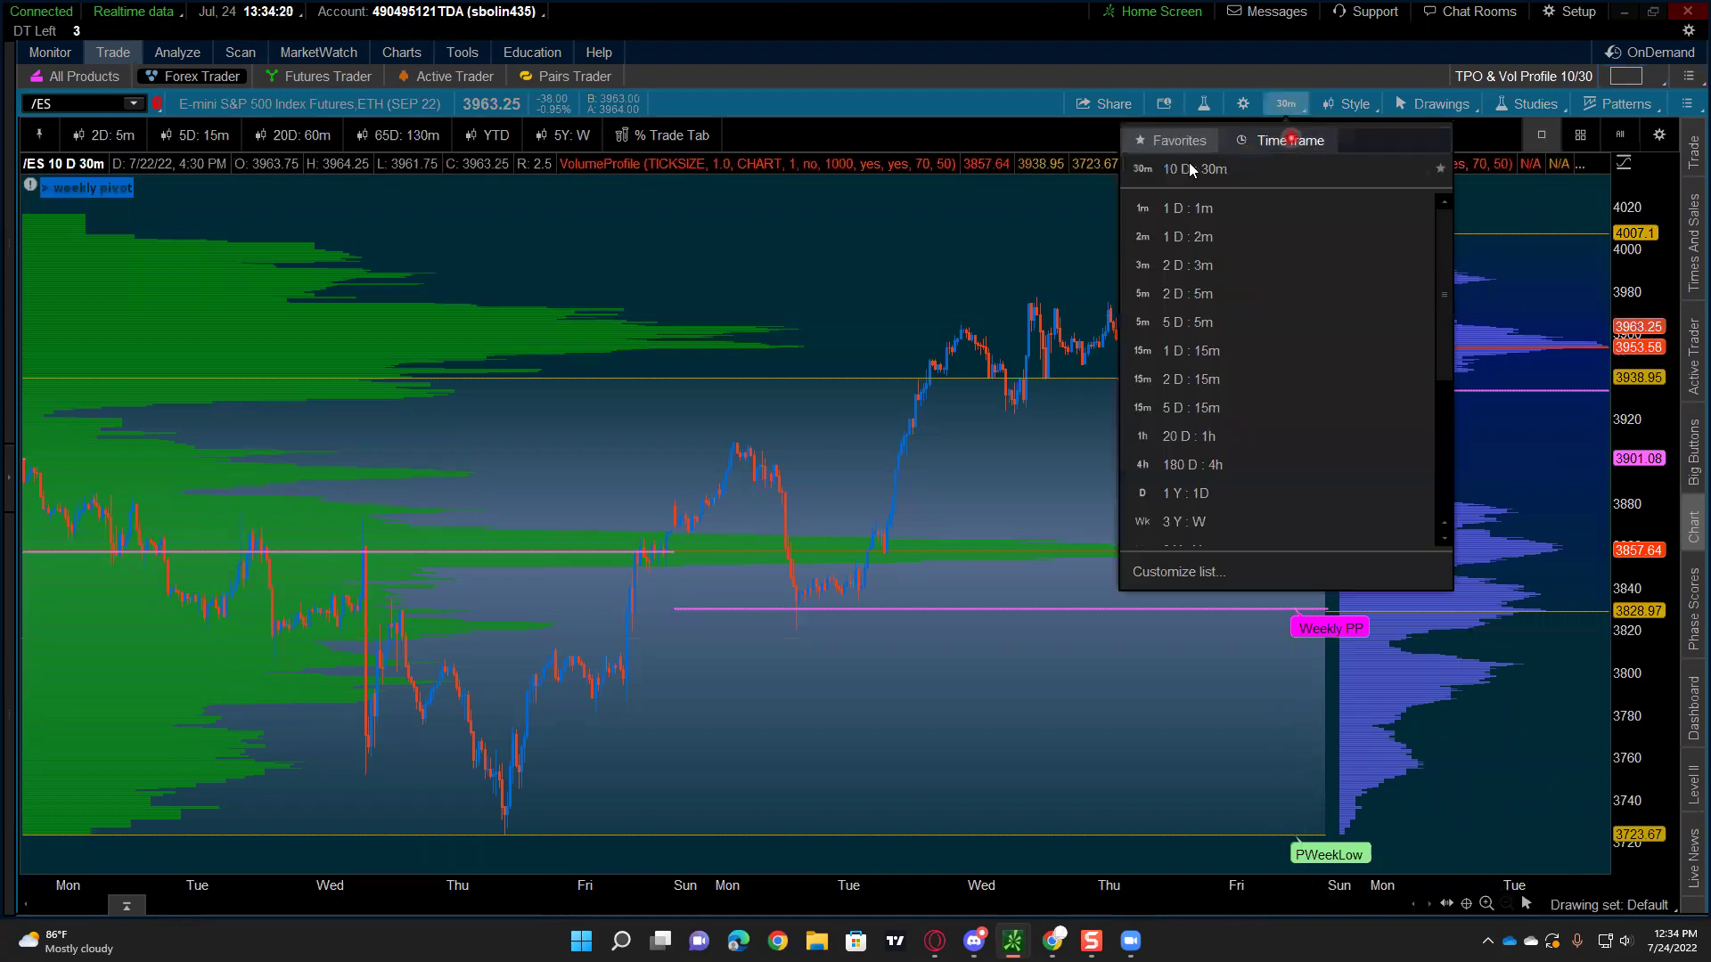
click(1231, 67)
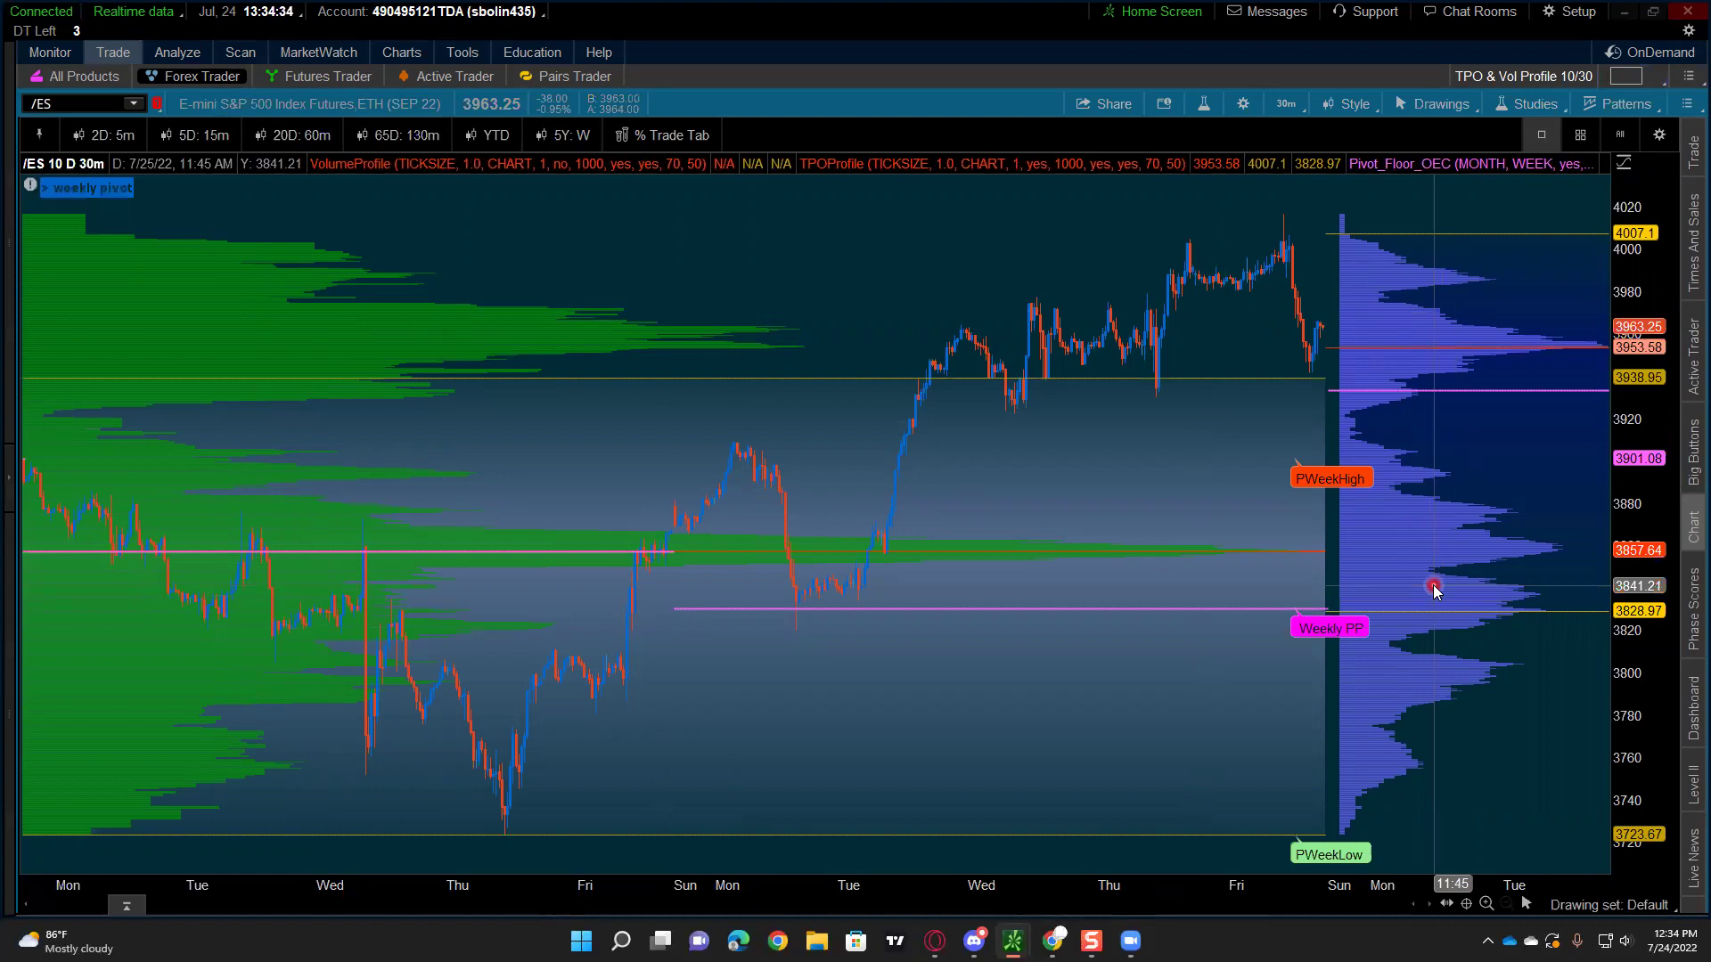
click(1627, 77)
click(1573, 395)
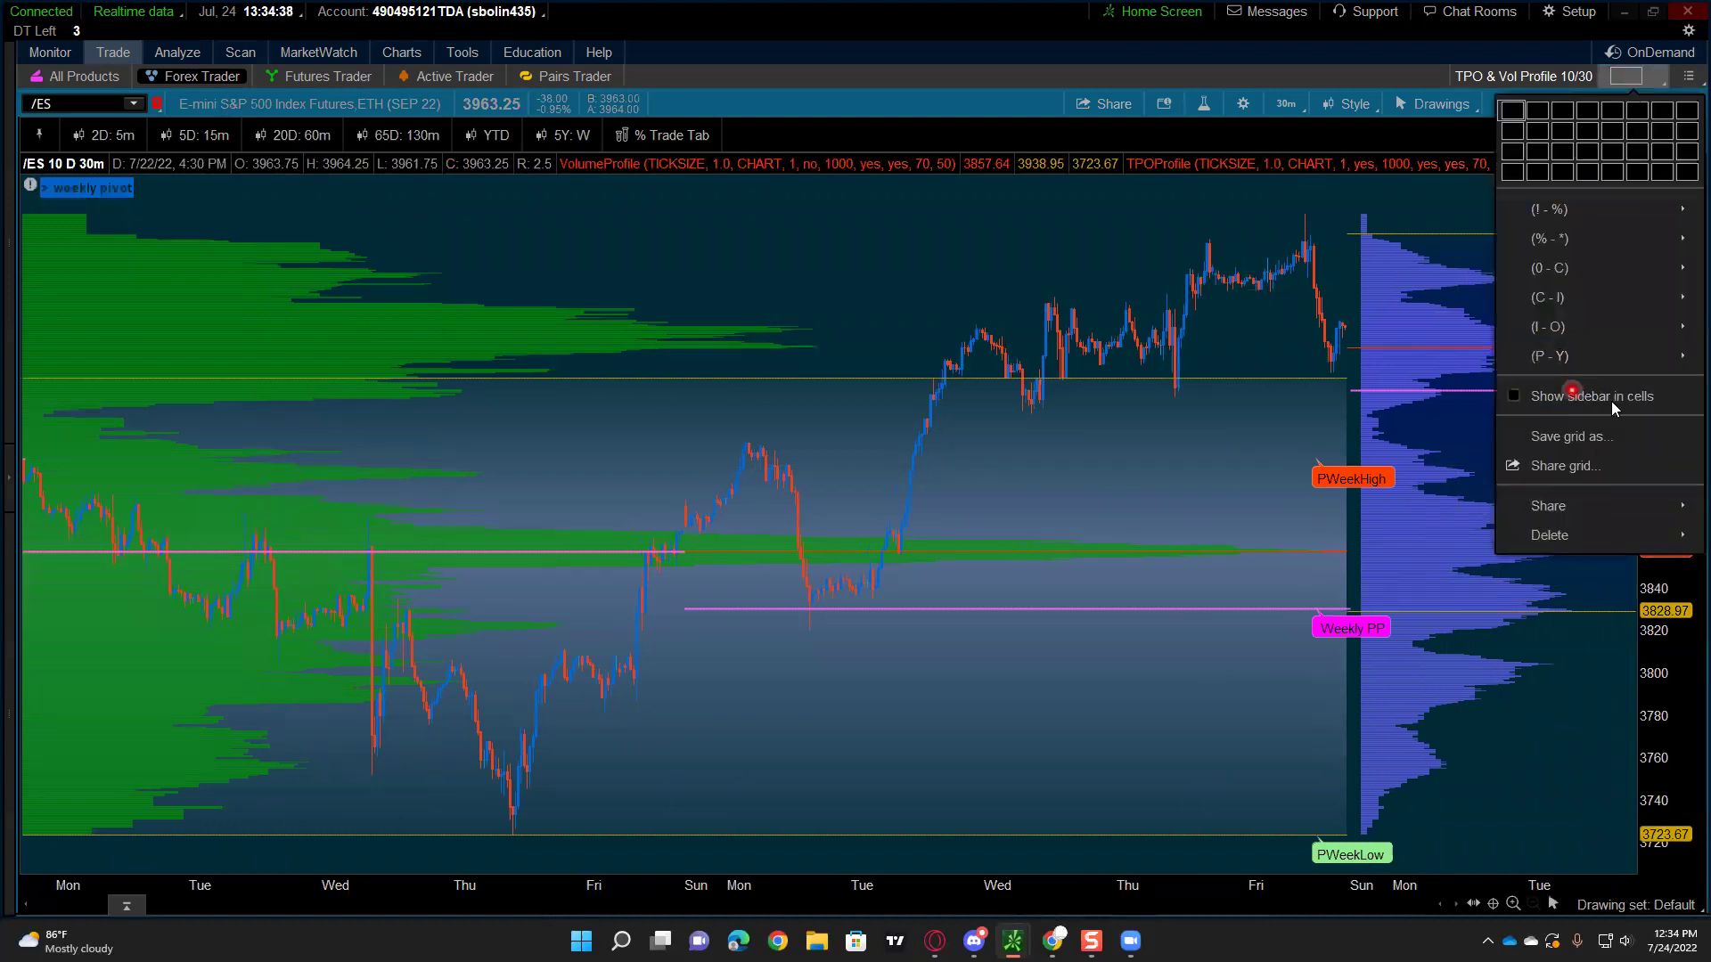
mouse_move(1574, 365)
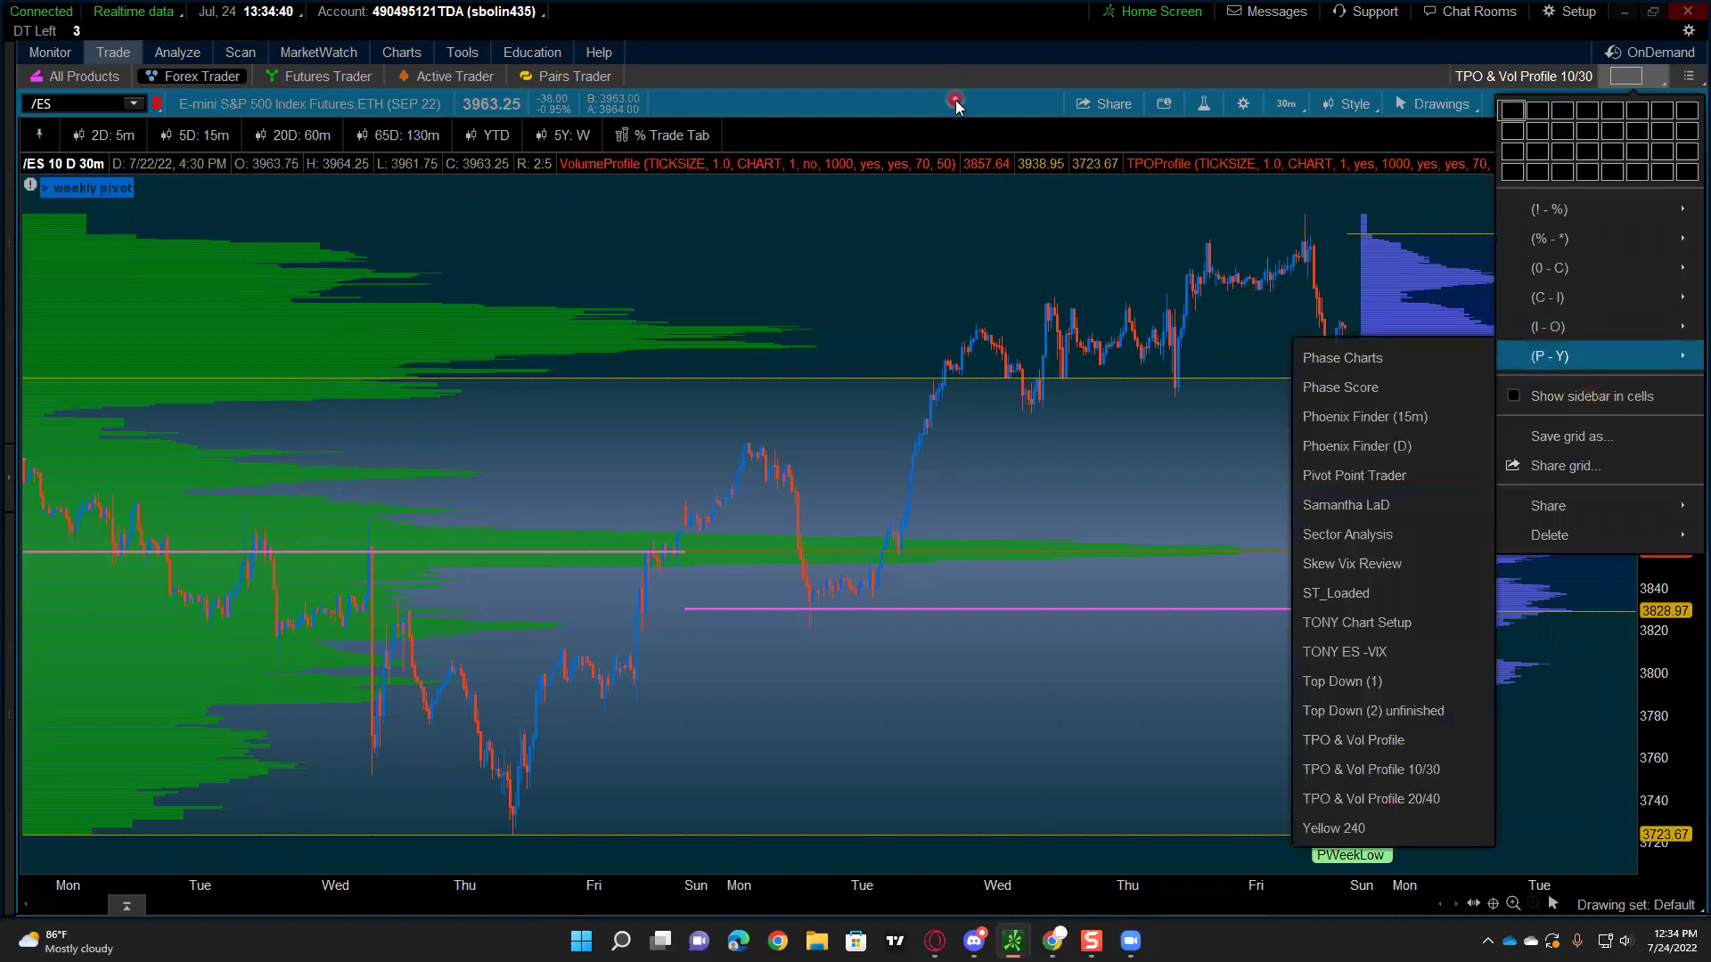
click(955, 105)
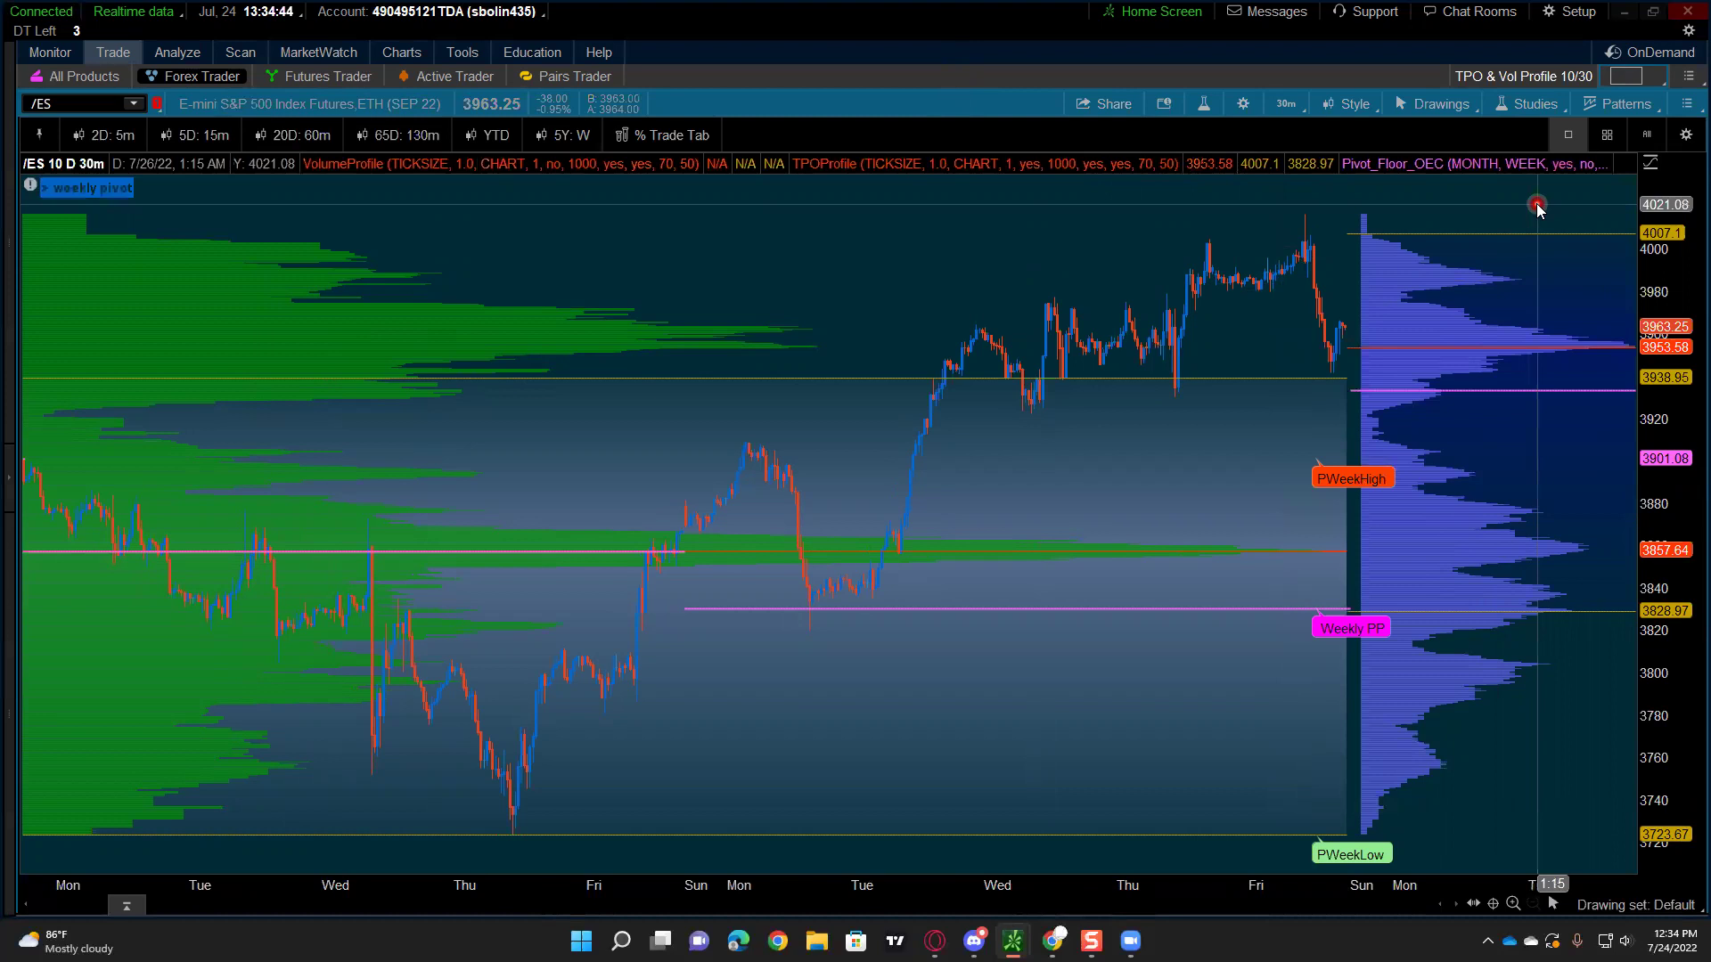
Step: Enable Show plot for PWeekHigh in the Pivot_Floor_OEC study settings and apply it
click(1201, 105)
click(916, 289)
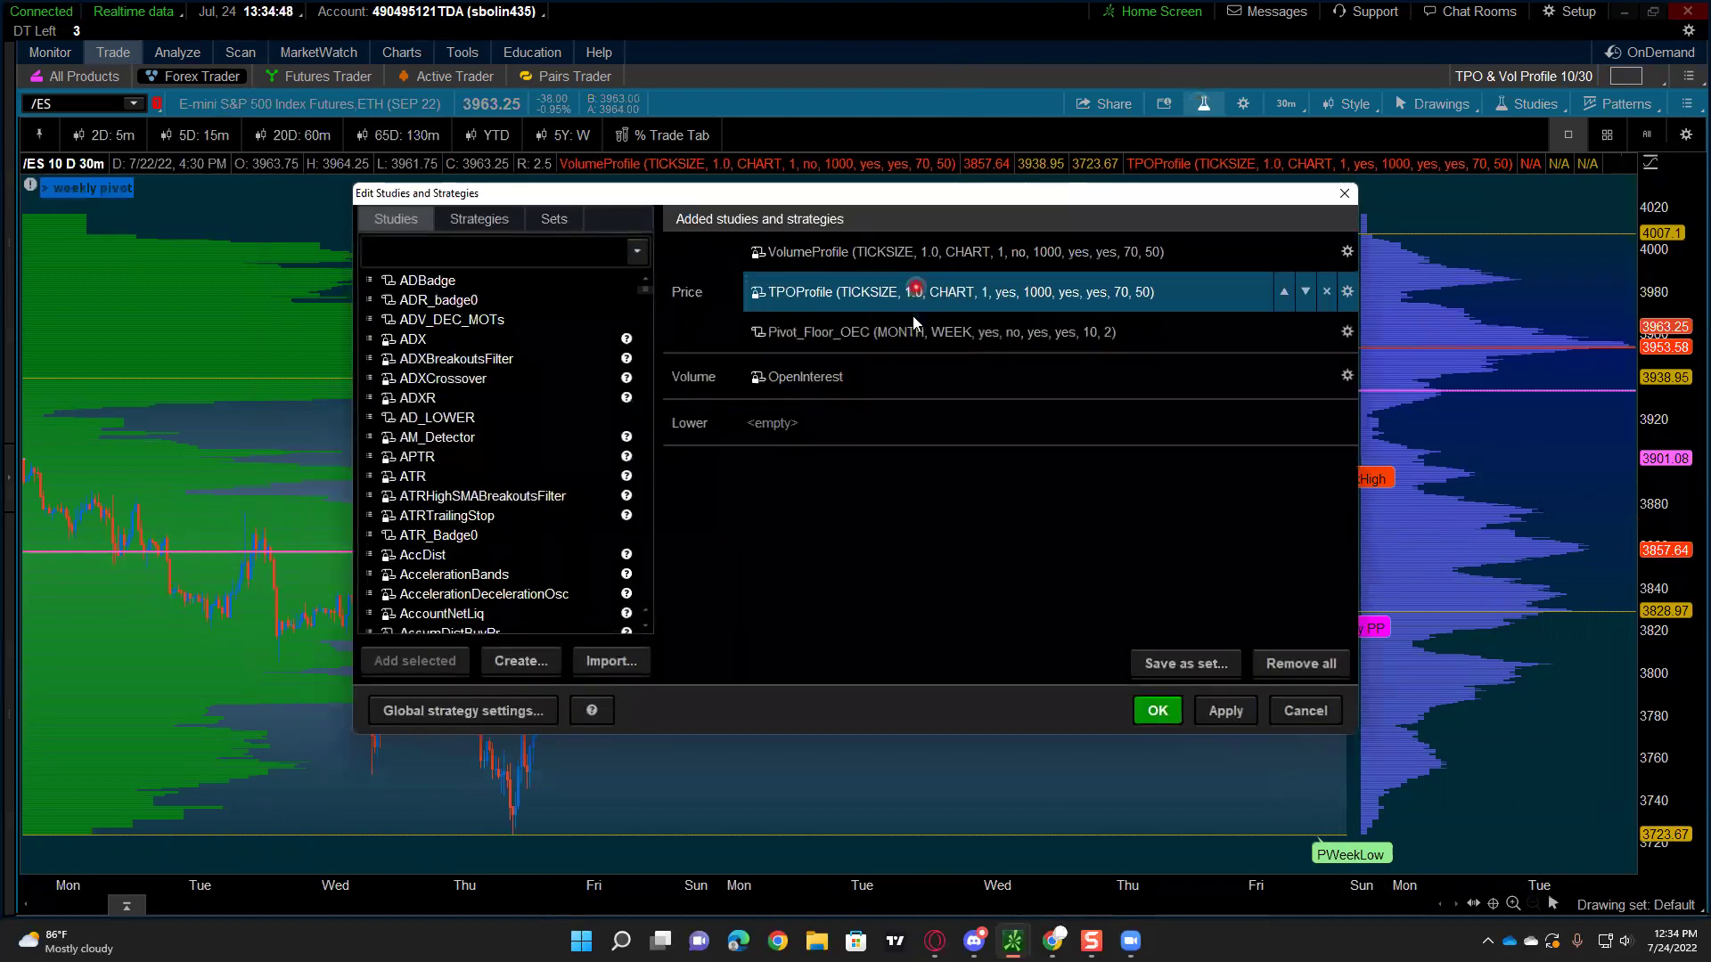
click(913, 323)
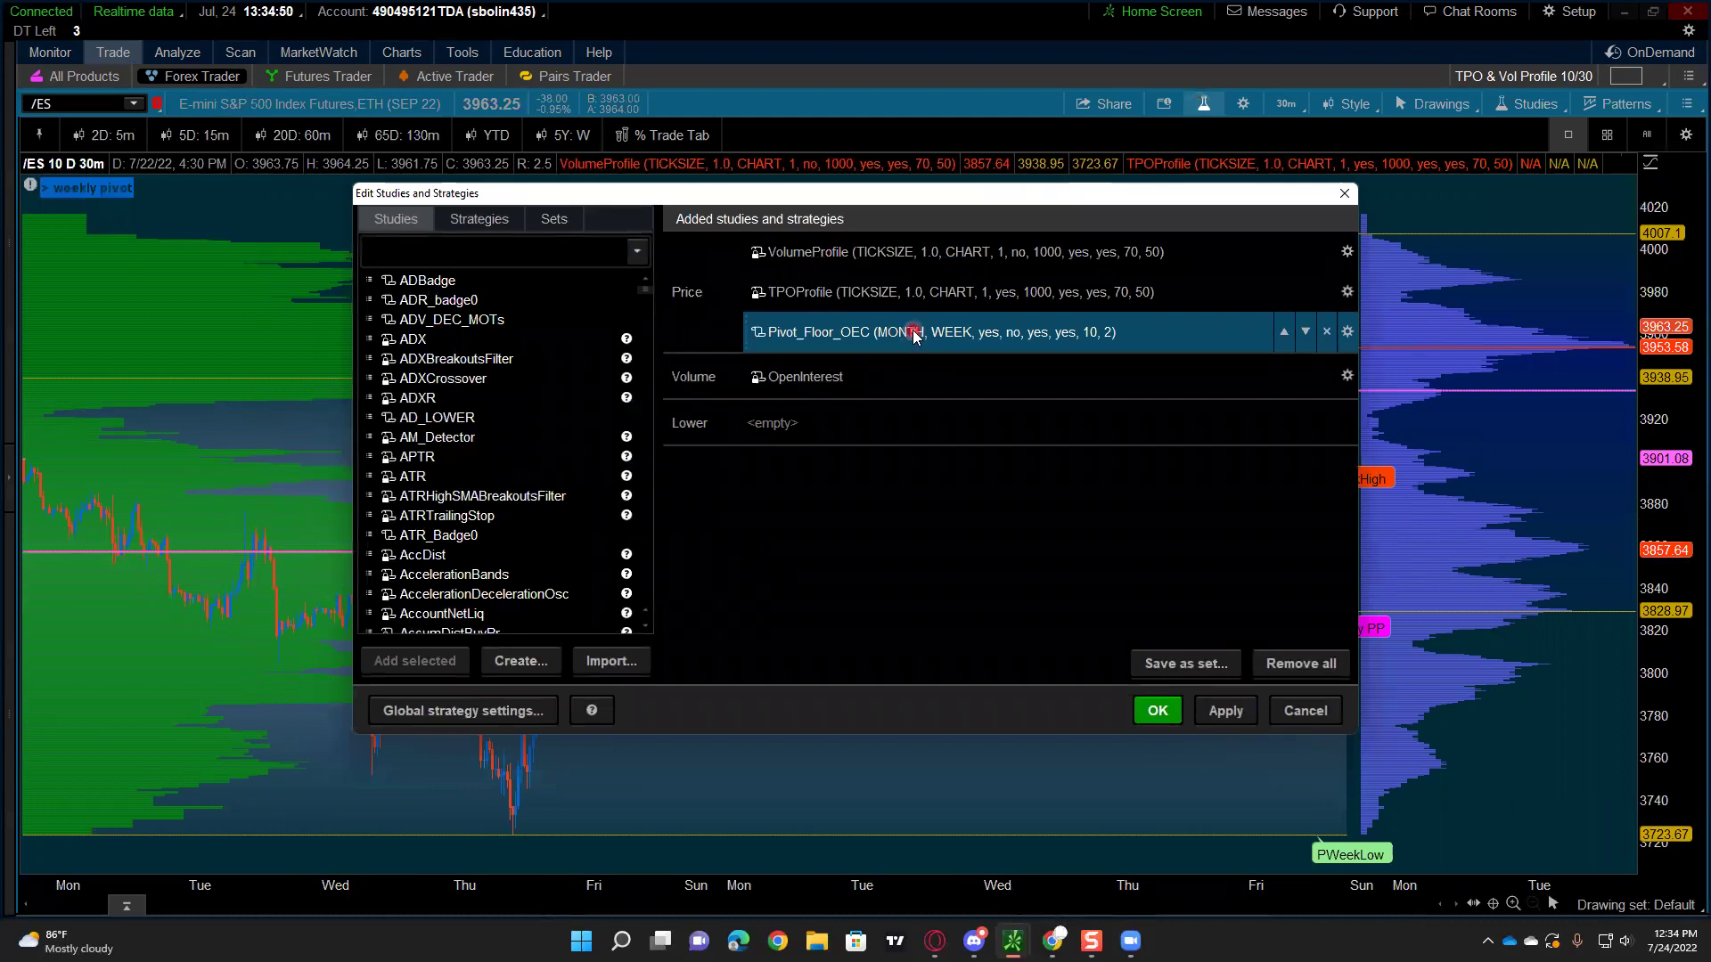
double_click(912, 331)
click(753, 623)
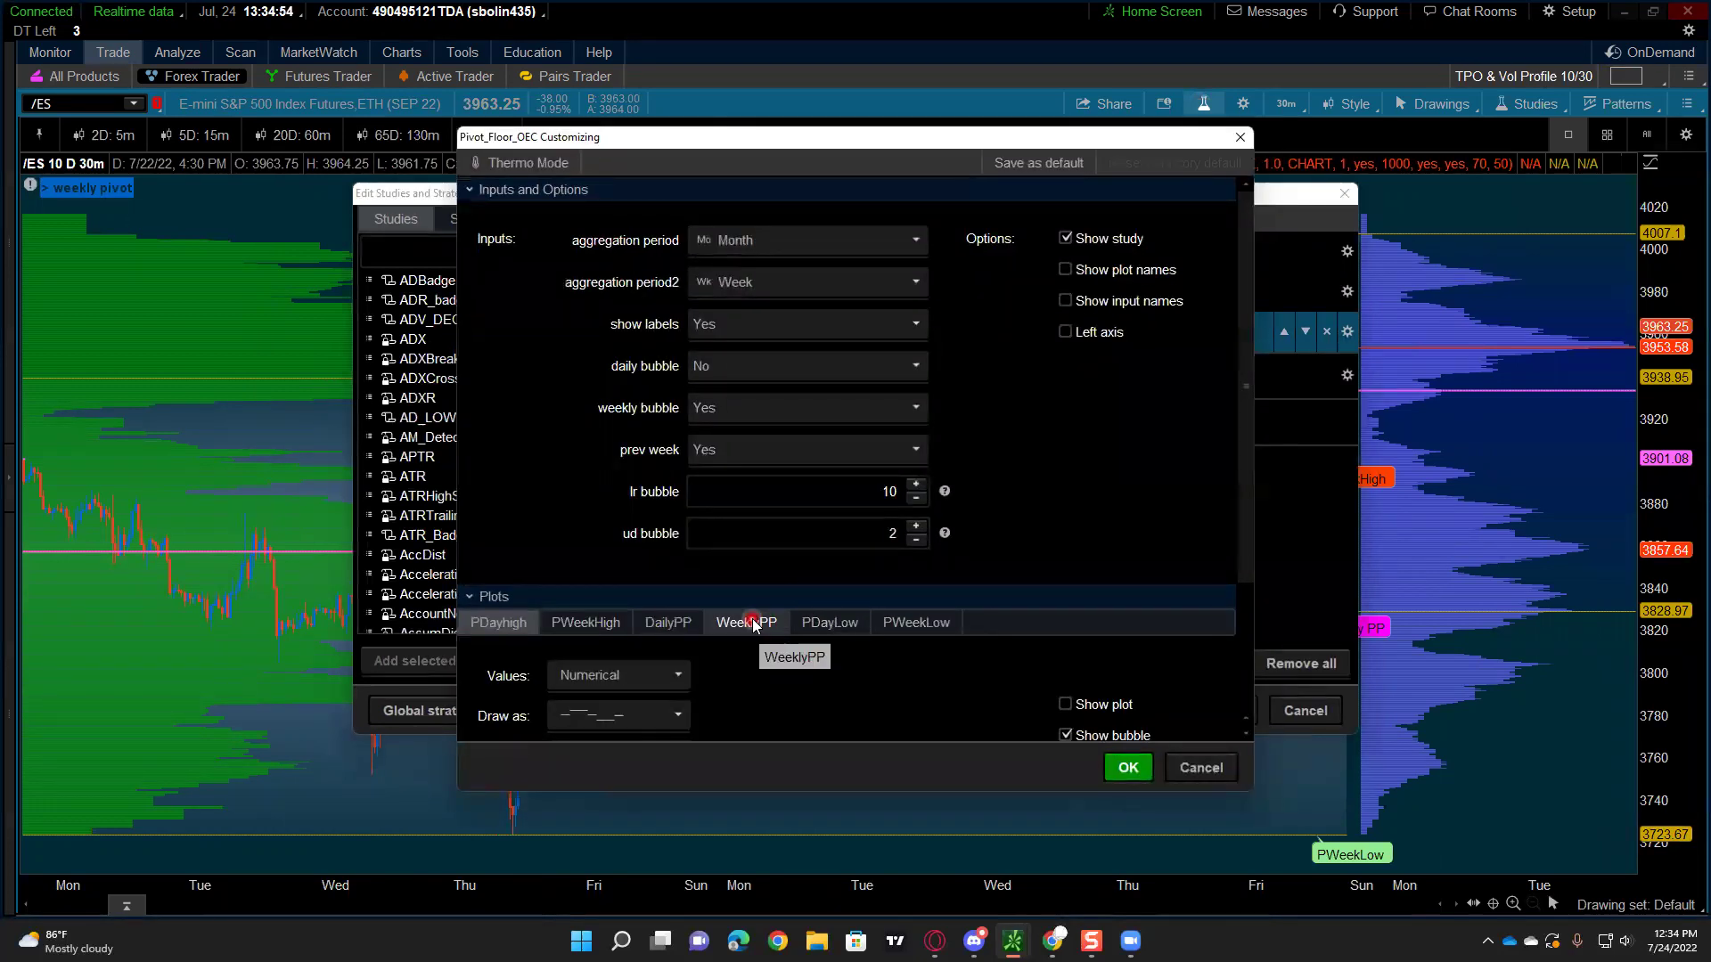
click(897, 621)
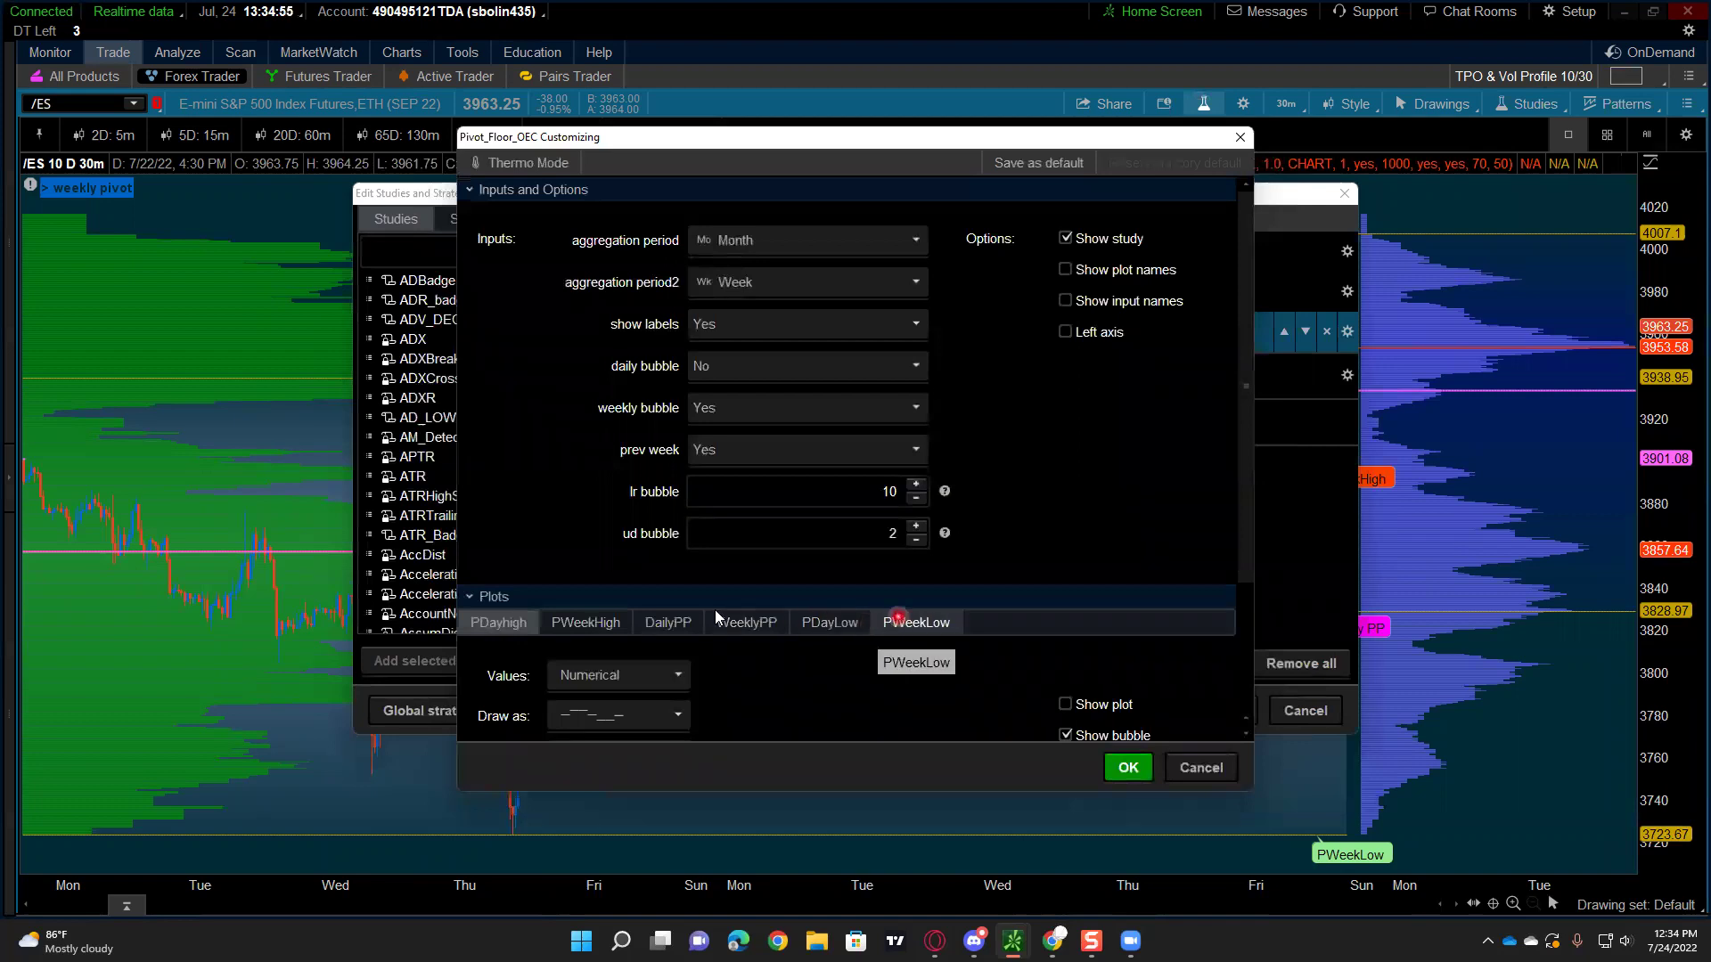
click(593, 622)
click(1071, 721)
click(1065, 704)
click(1128, 767)
click(1224, 710)
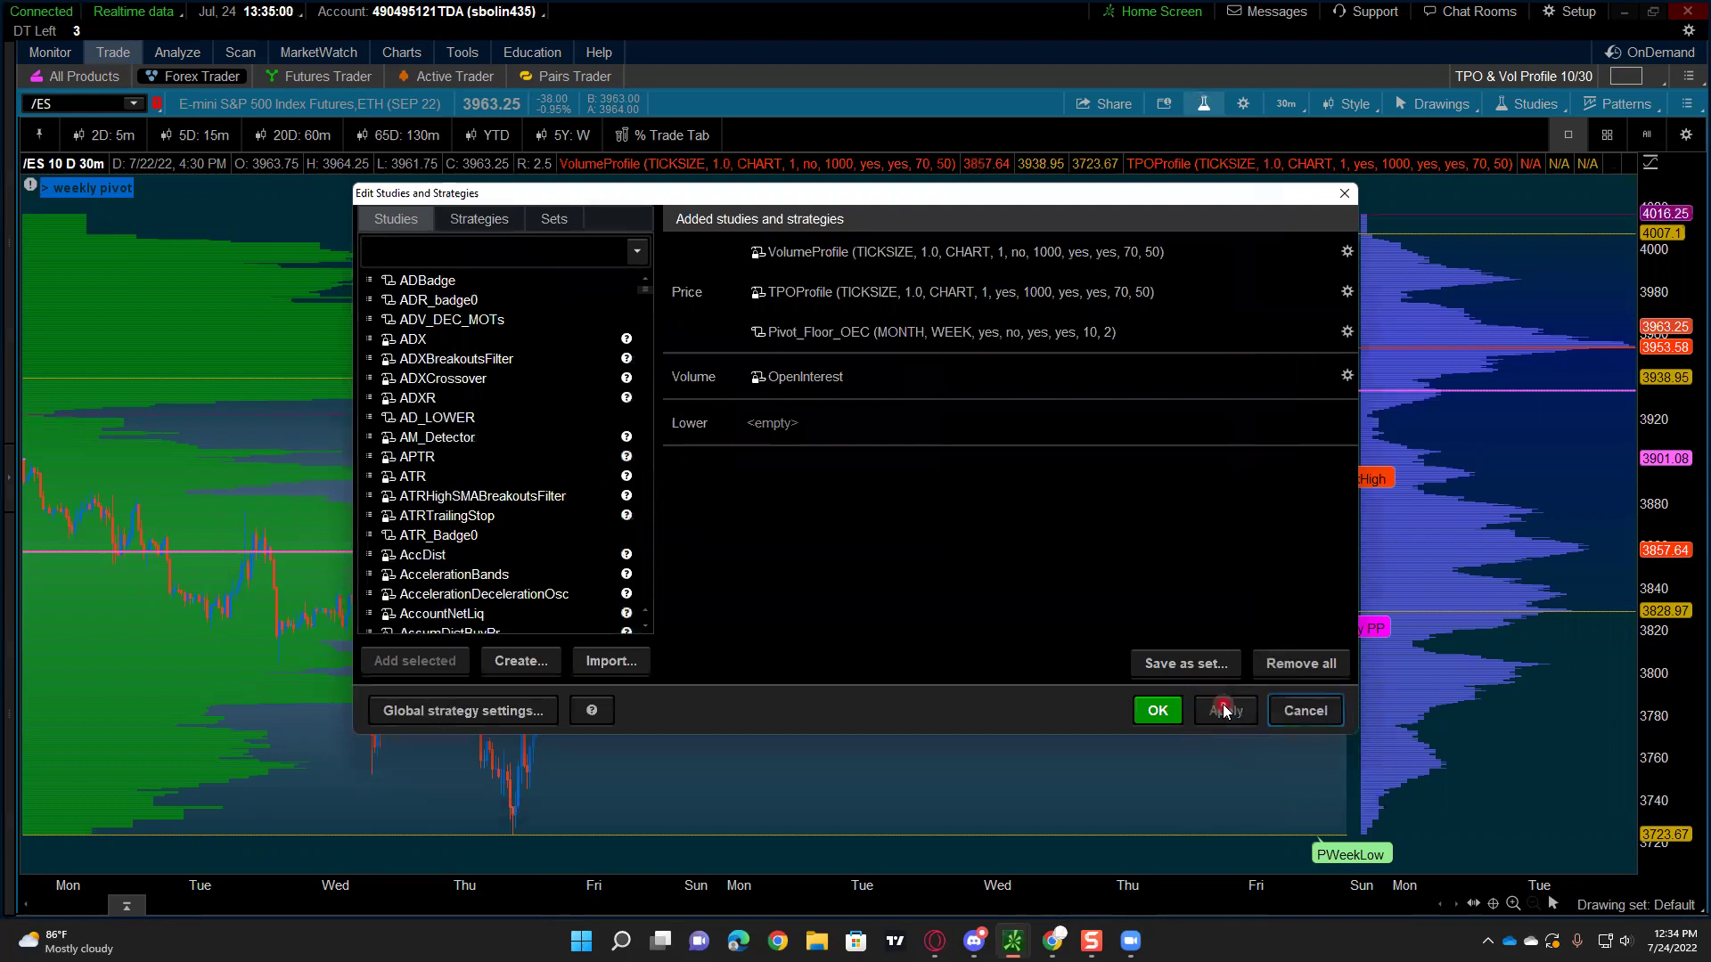
click(1115, 504)
click(1126, 206)
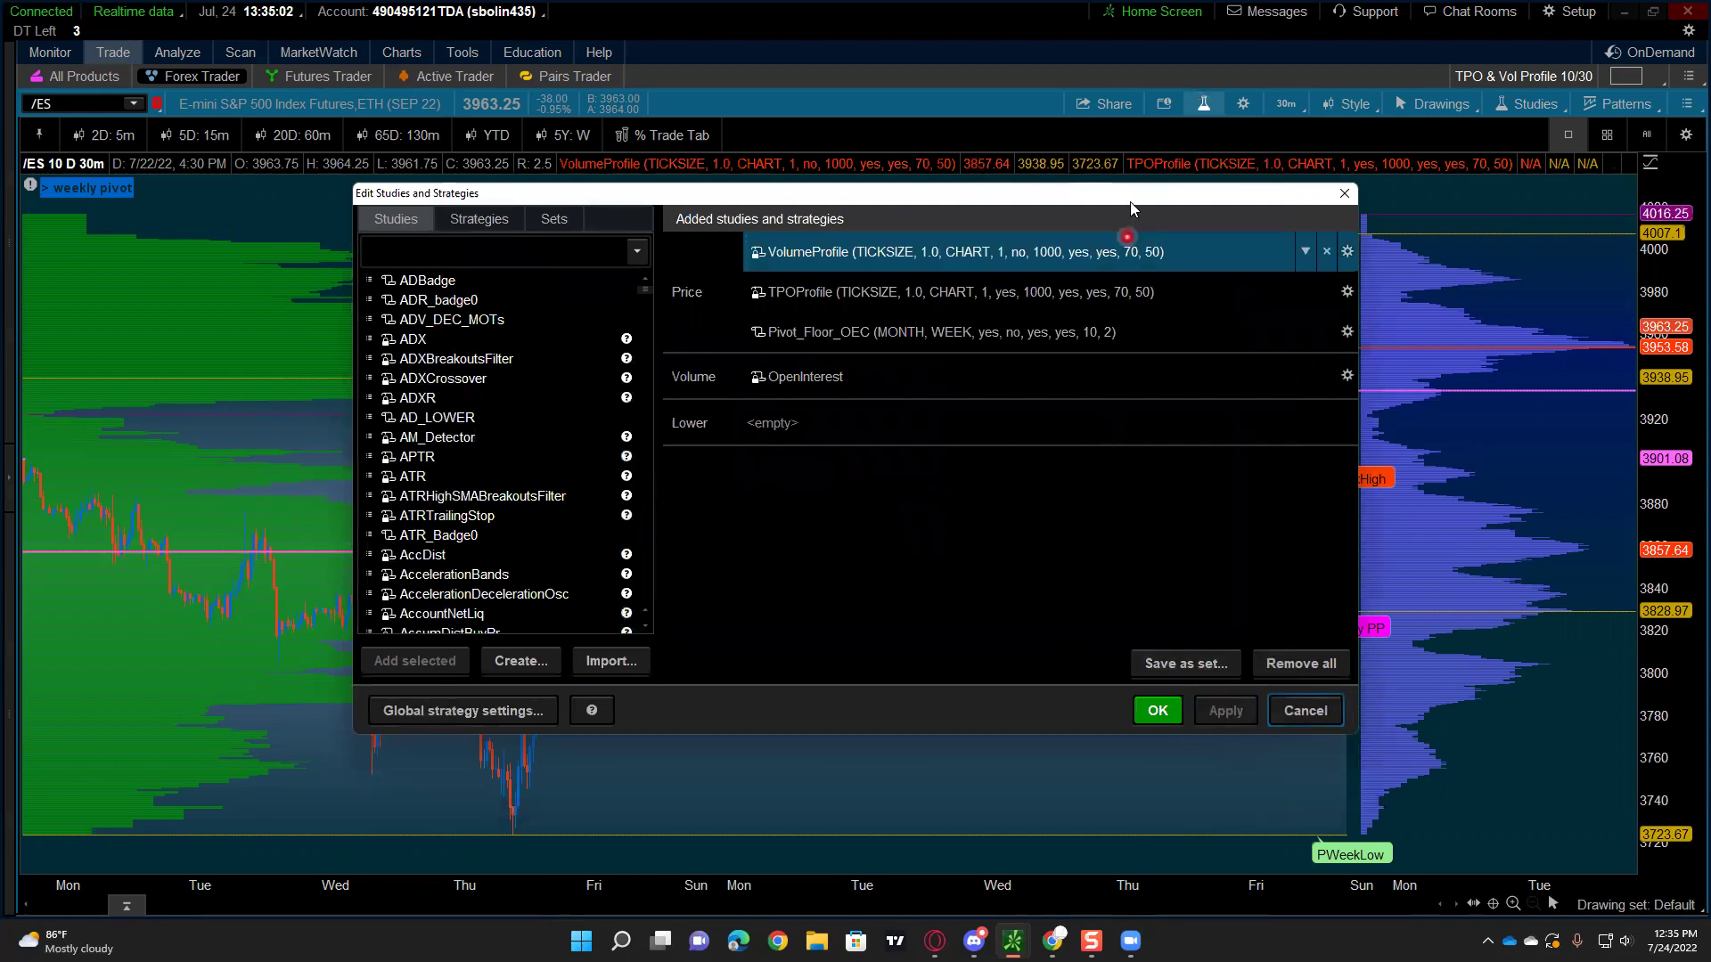
Step: Enable Show plot for PDayLow in Pivot_Floor_OEC and close the studies editor
double_click(851, 332)
click(827, 623)
click(1066, 704)
click(1121, 772)
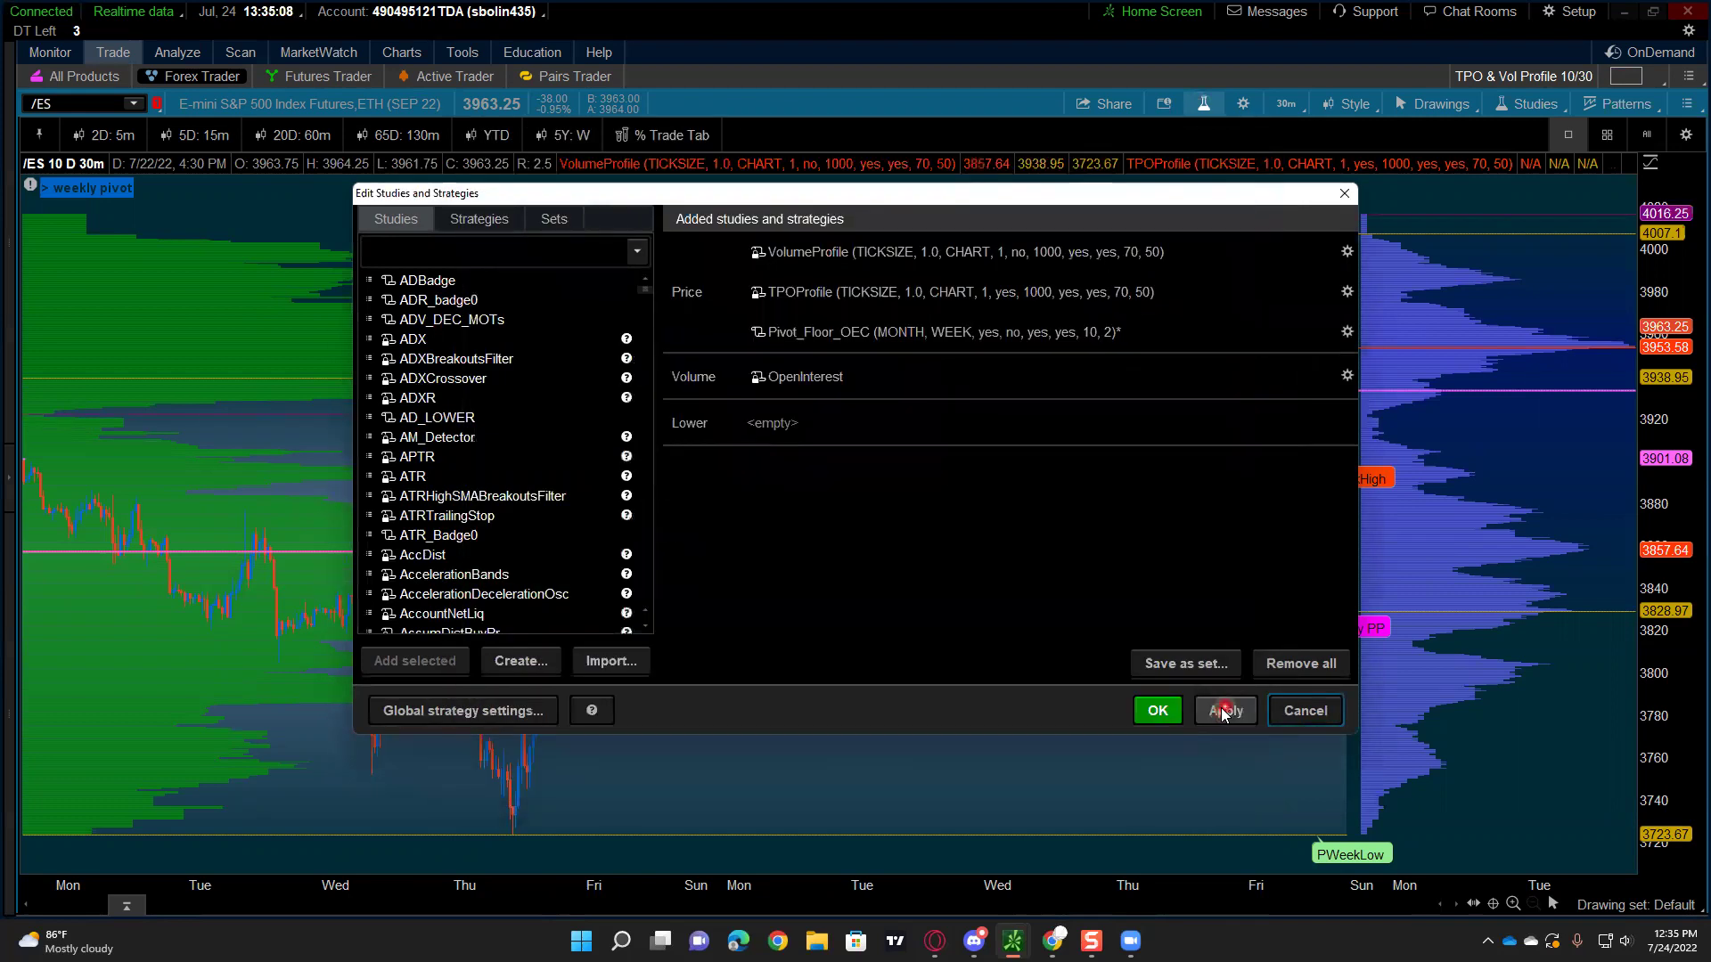
click(1149, 711)
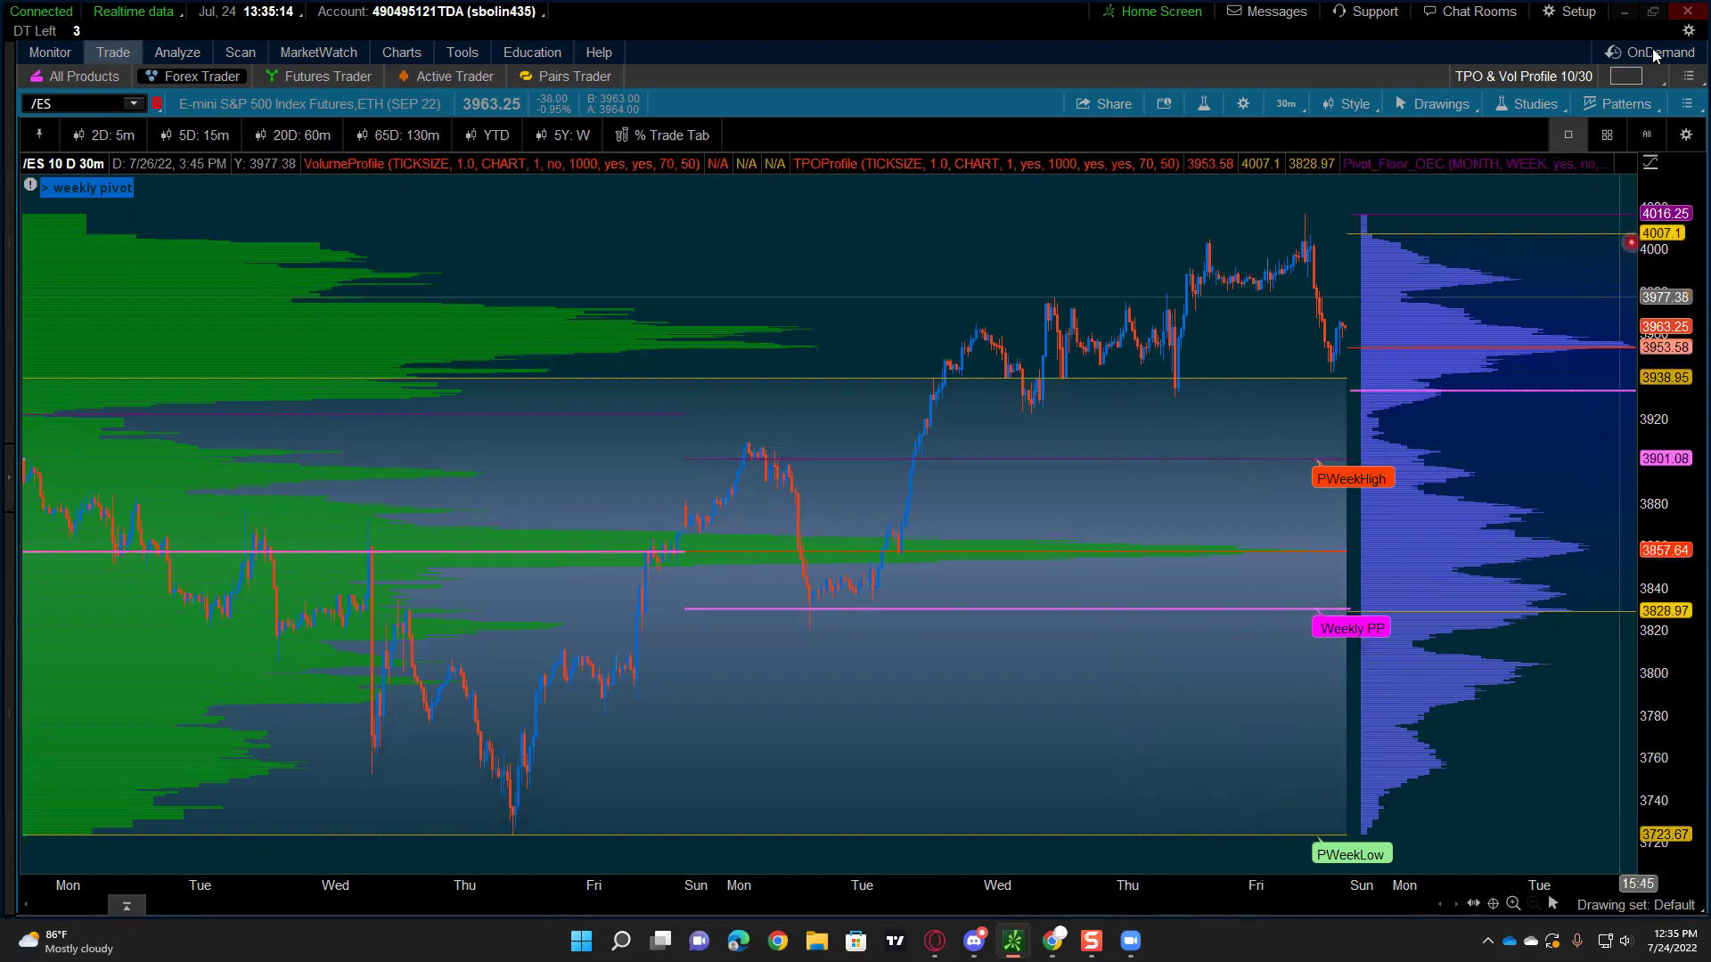
Step: Overwrite the TPO & Vol Profile 10/30 grid with the edits, then go to Futures Trader
click(1627, 76)
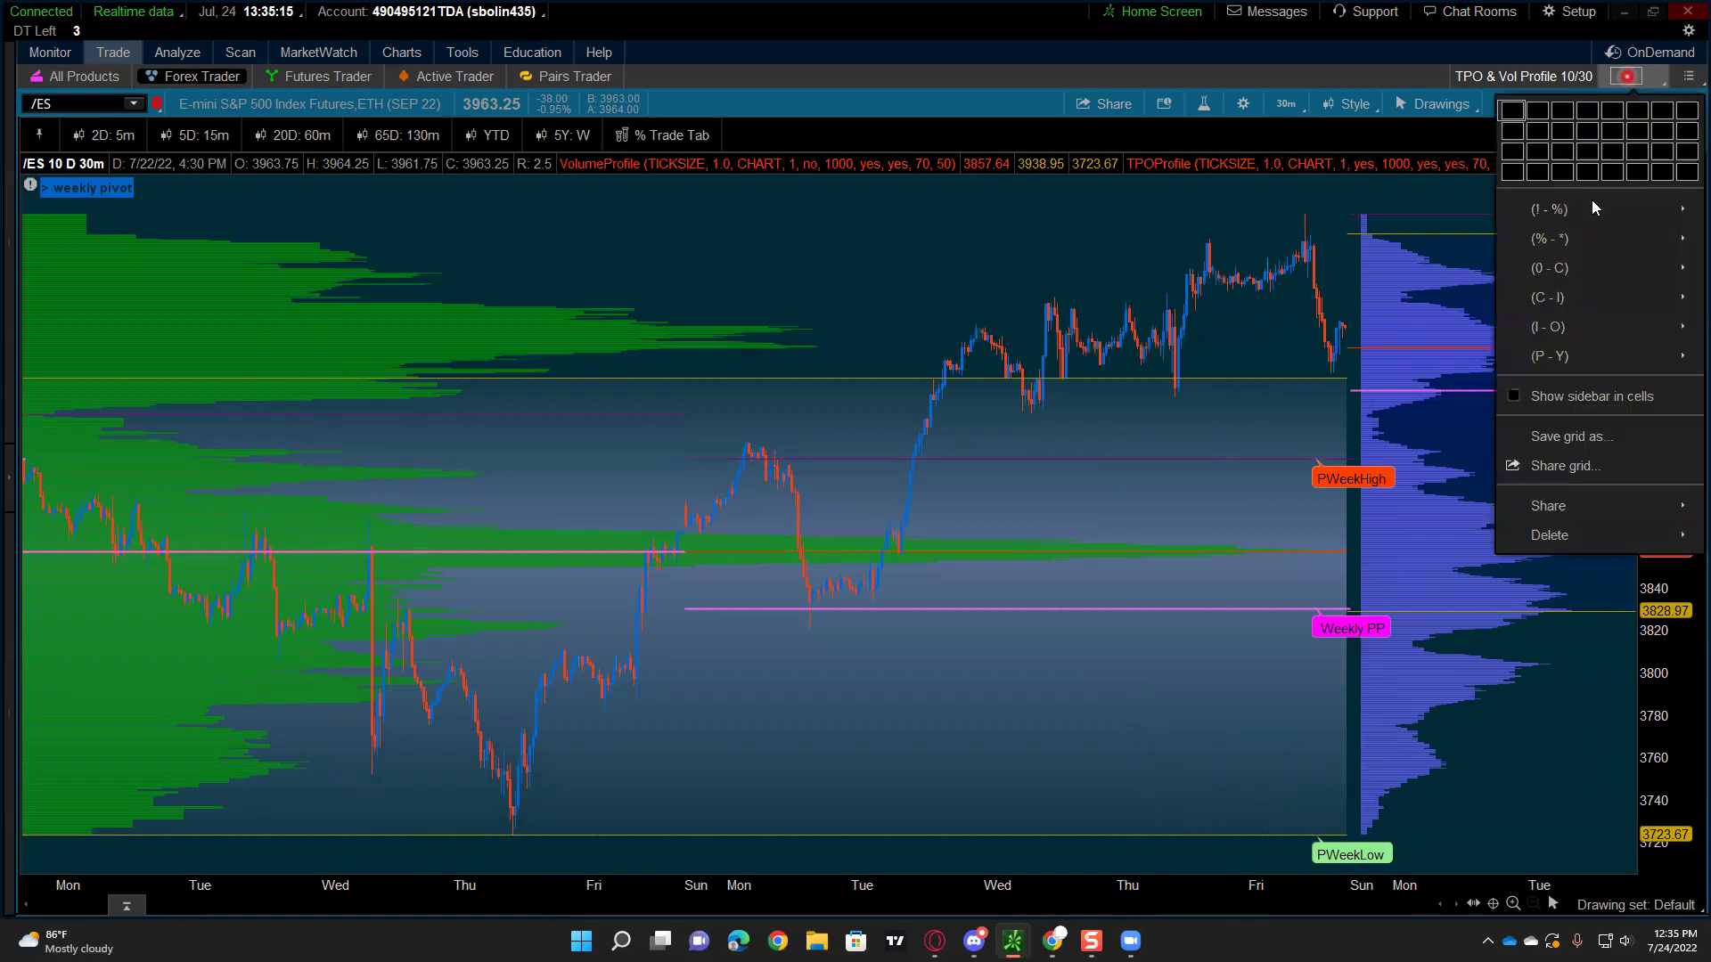
click(1555, 436)
click(923, 547)
click(915, 512)
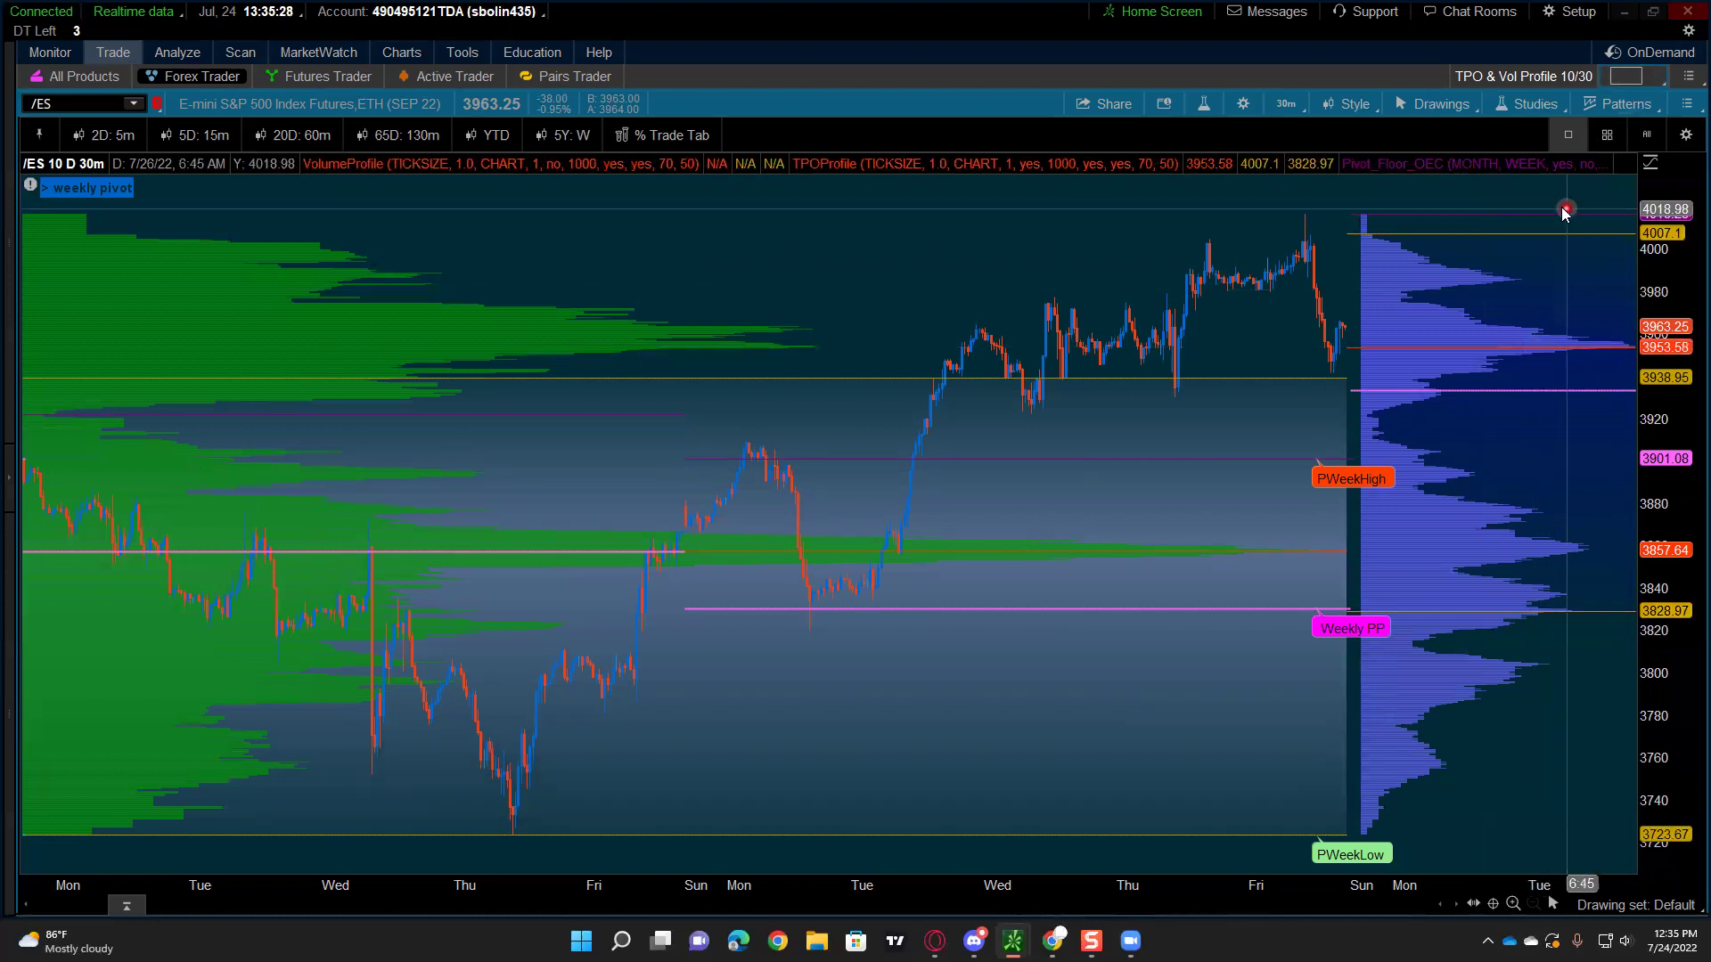
click(320, 76)
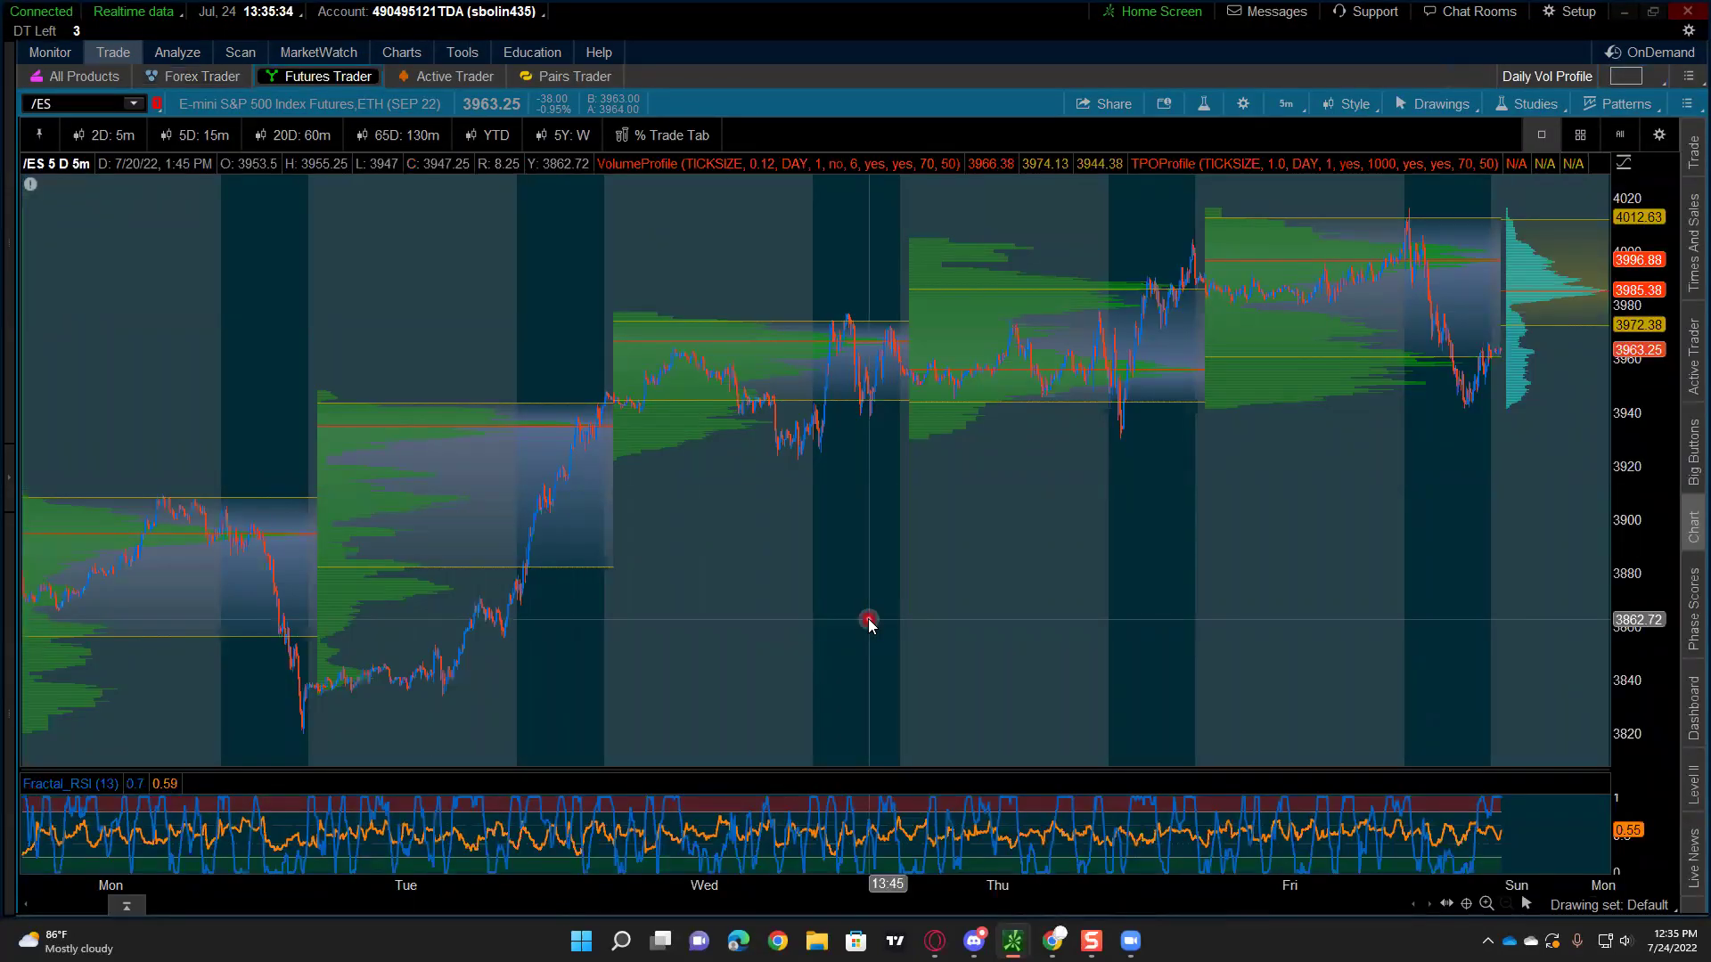
Step: Check the 5m aggregation choices on the Daily Vol Profile chart, then open the grid menu
click(1269, 110)
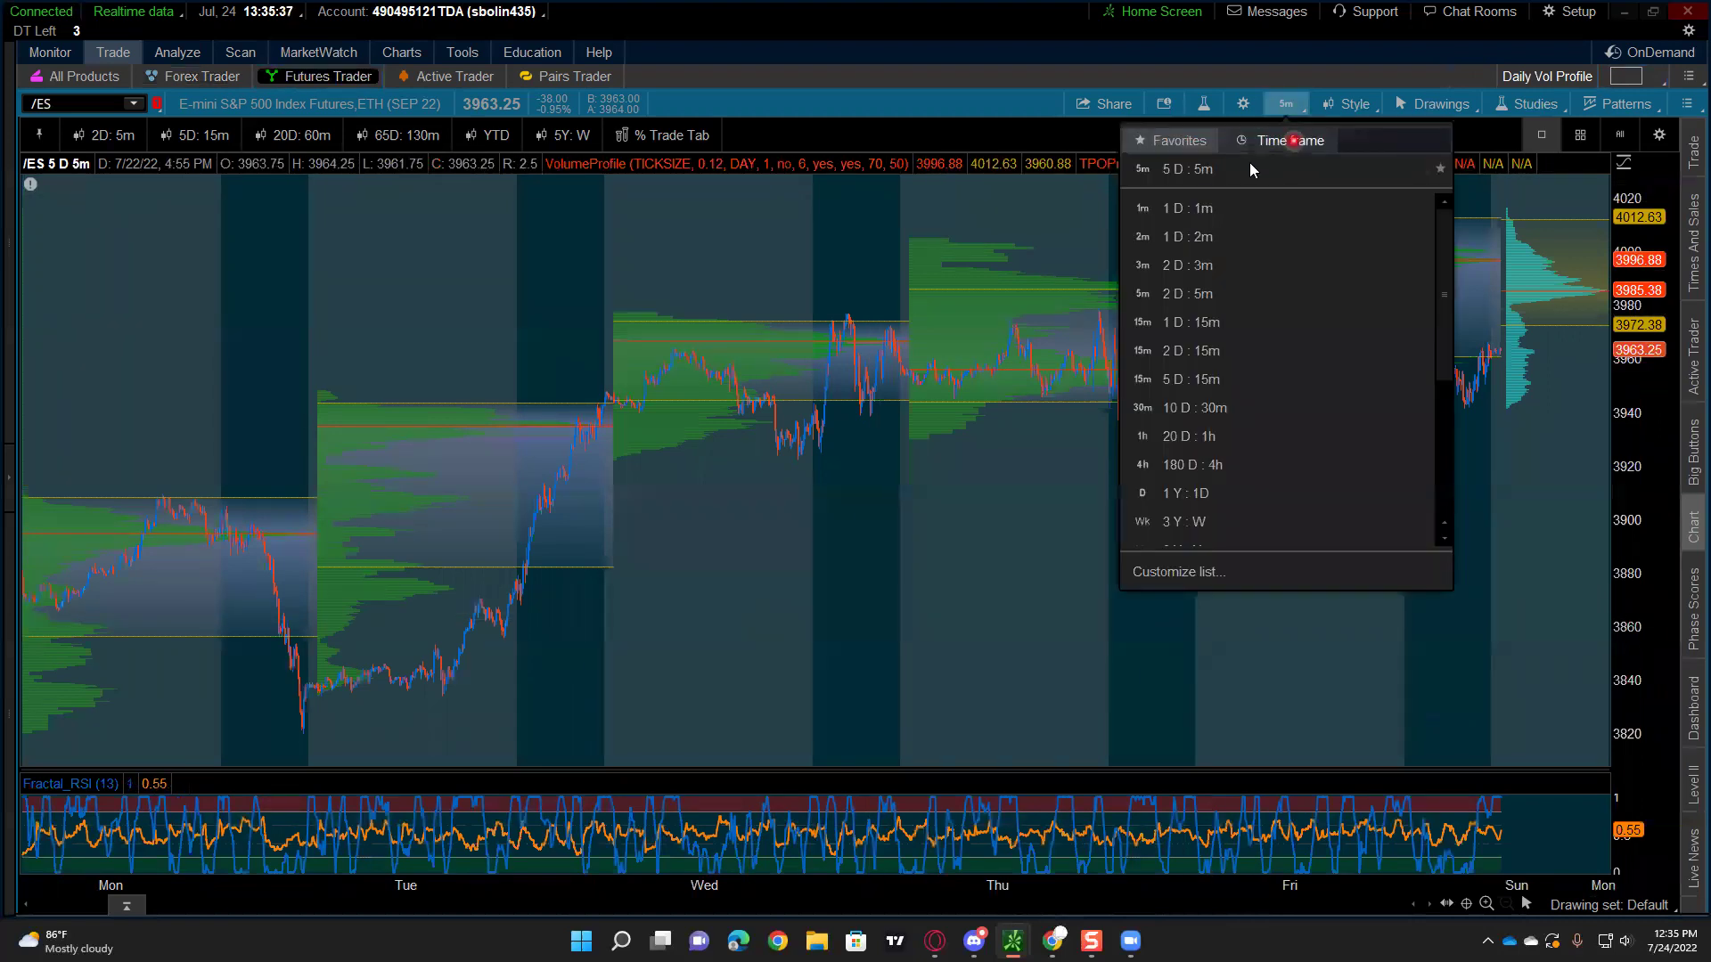
click(1288, 81)
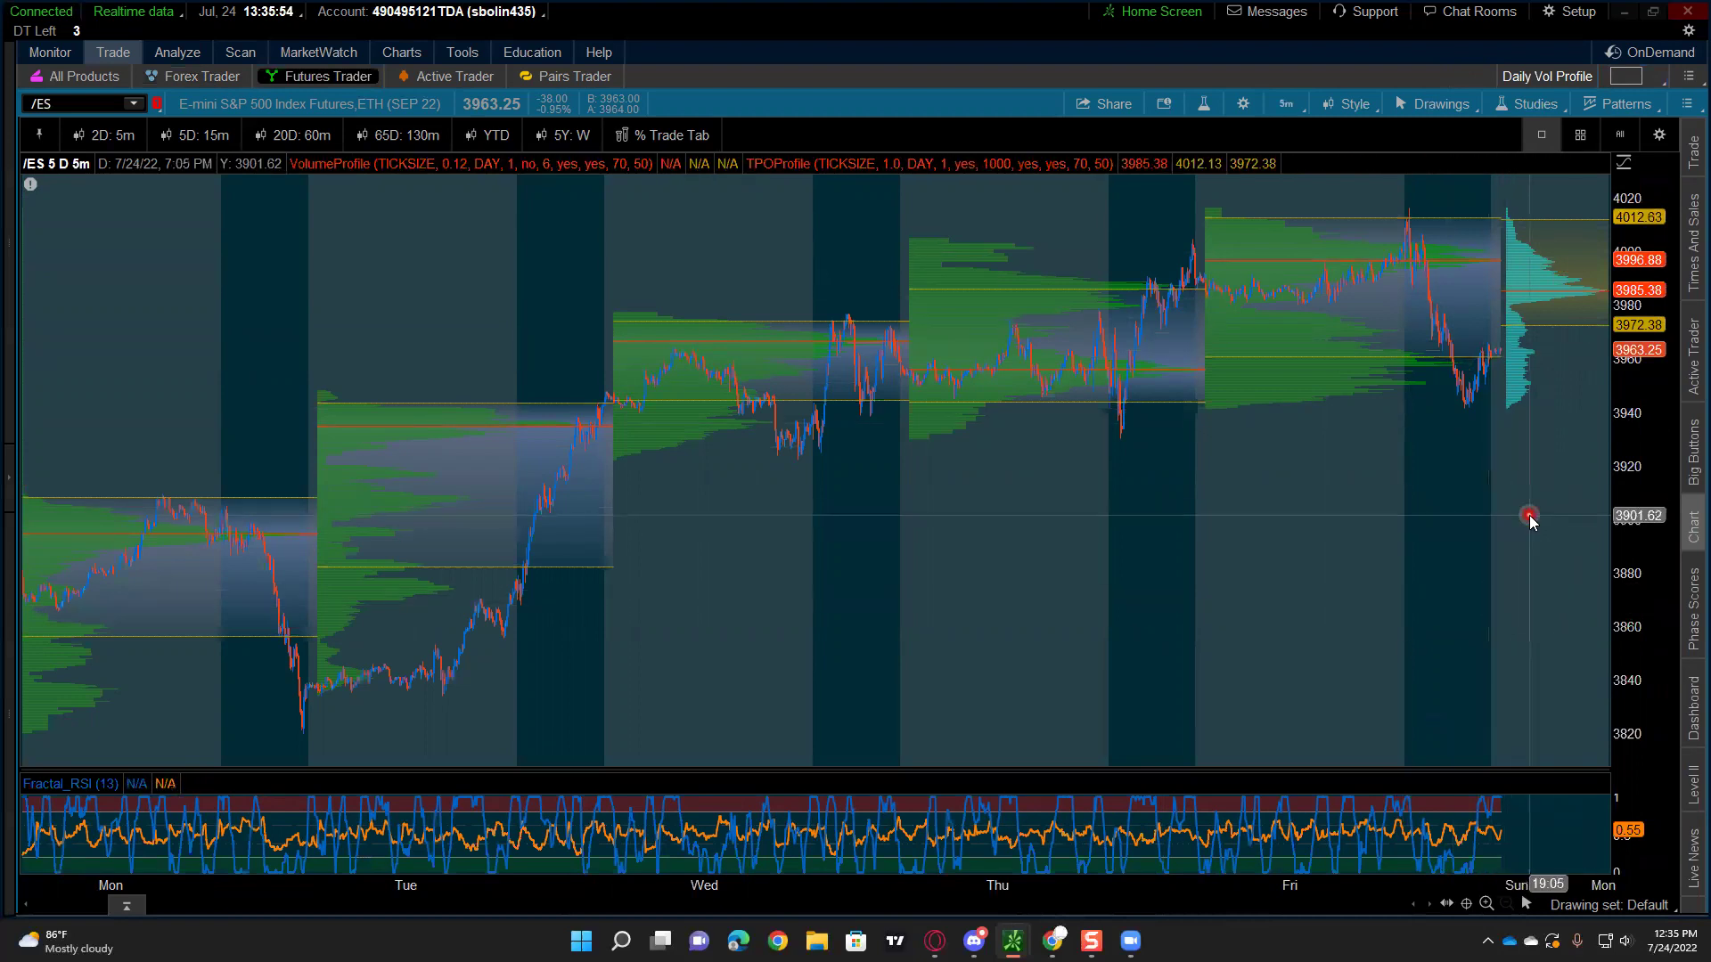
click(1626, 76)
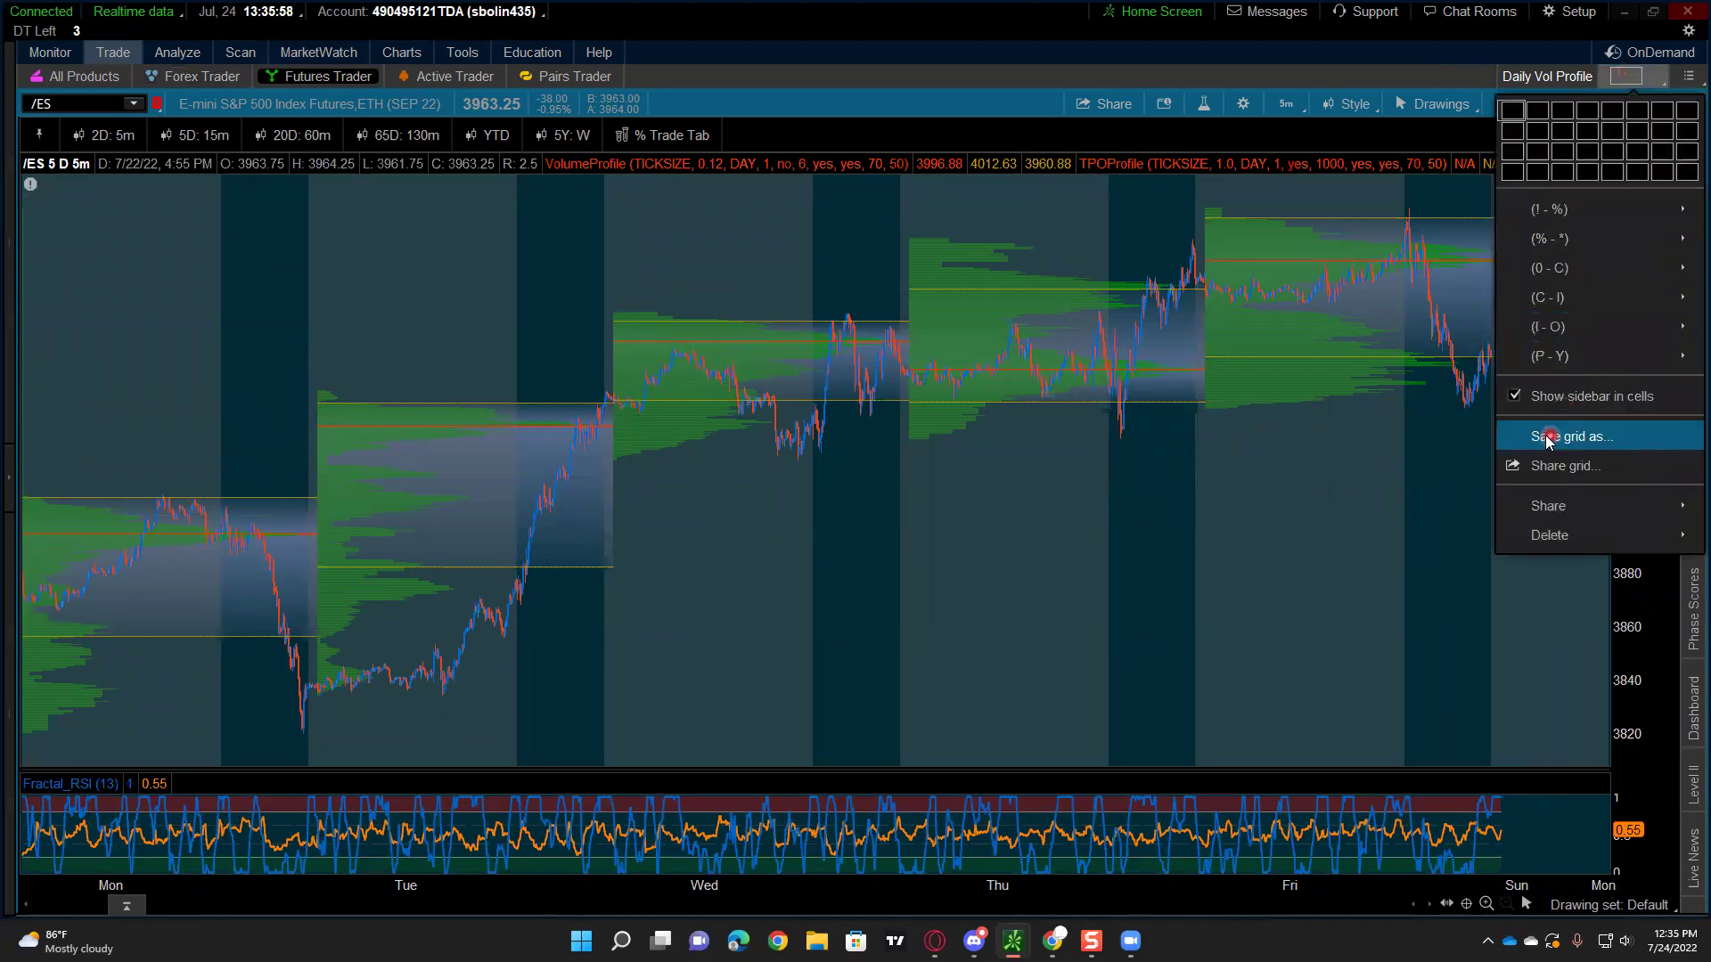
Step: List the (! - %) saved grids, including the $ Vol Profile 10D 30min, 20D 60min and 5D 5min layouts
mouse_move(1542, 355)
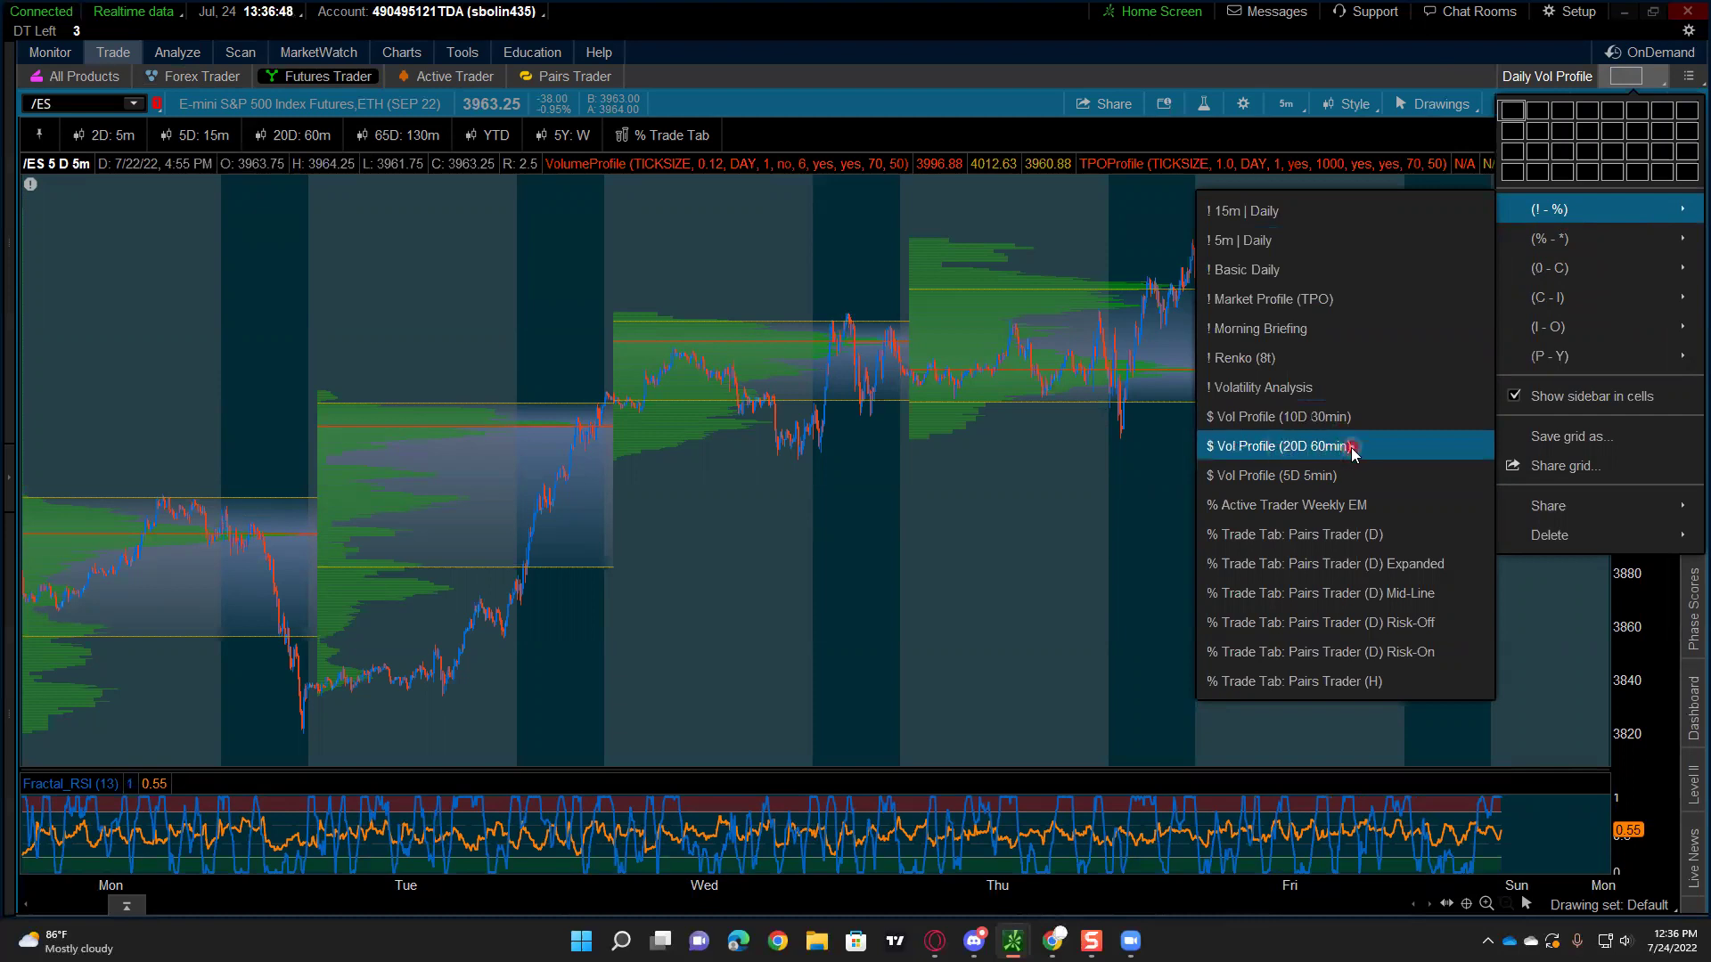
Step: Load the $ Vol Profile (5D 5min) grid and reopen the saved chart-grid list
click(1262, 477)
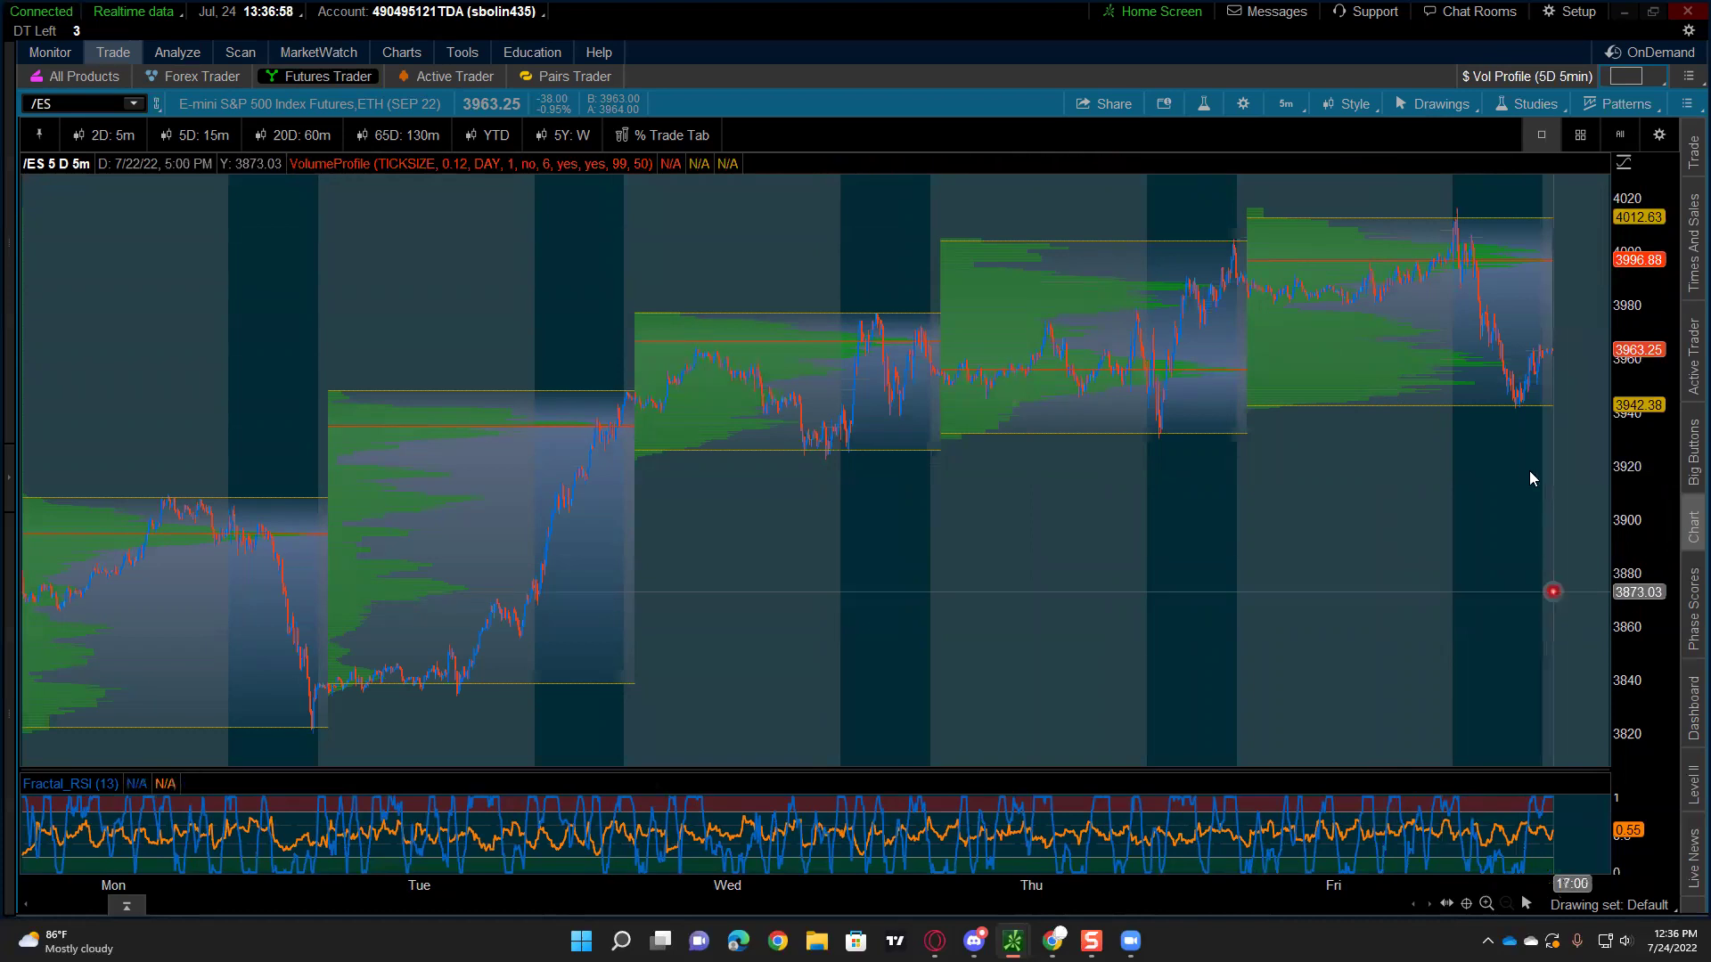
click(1626, 75)
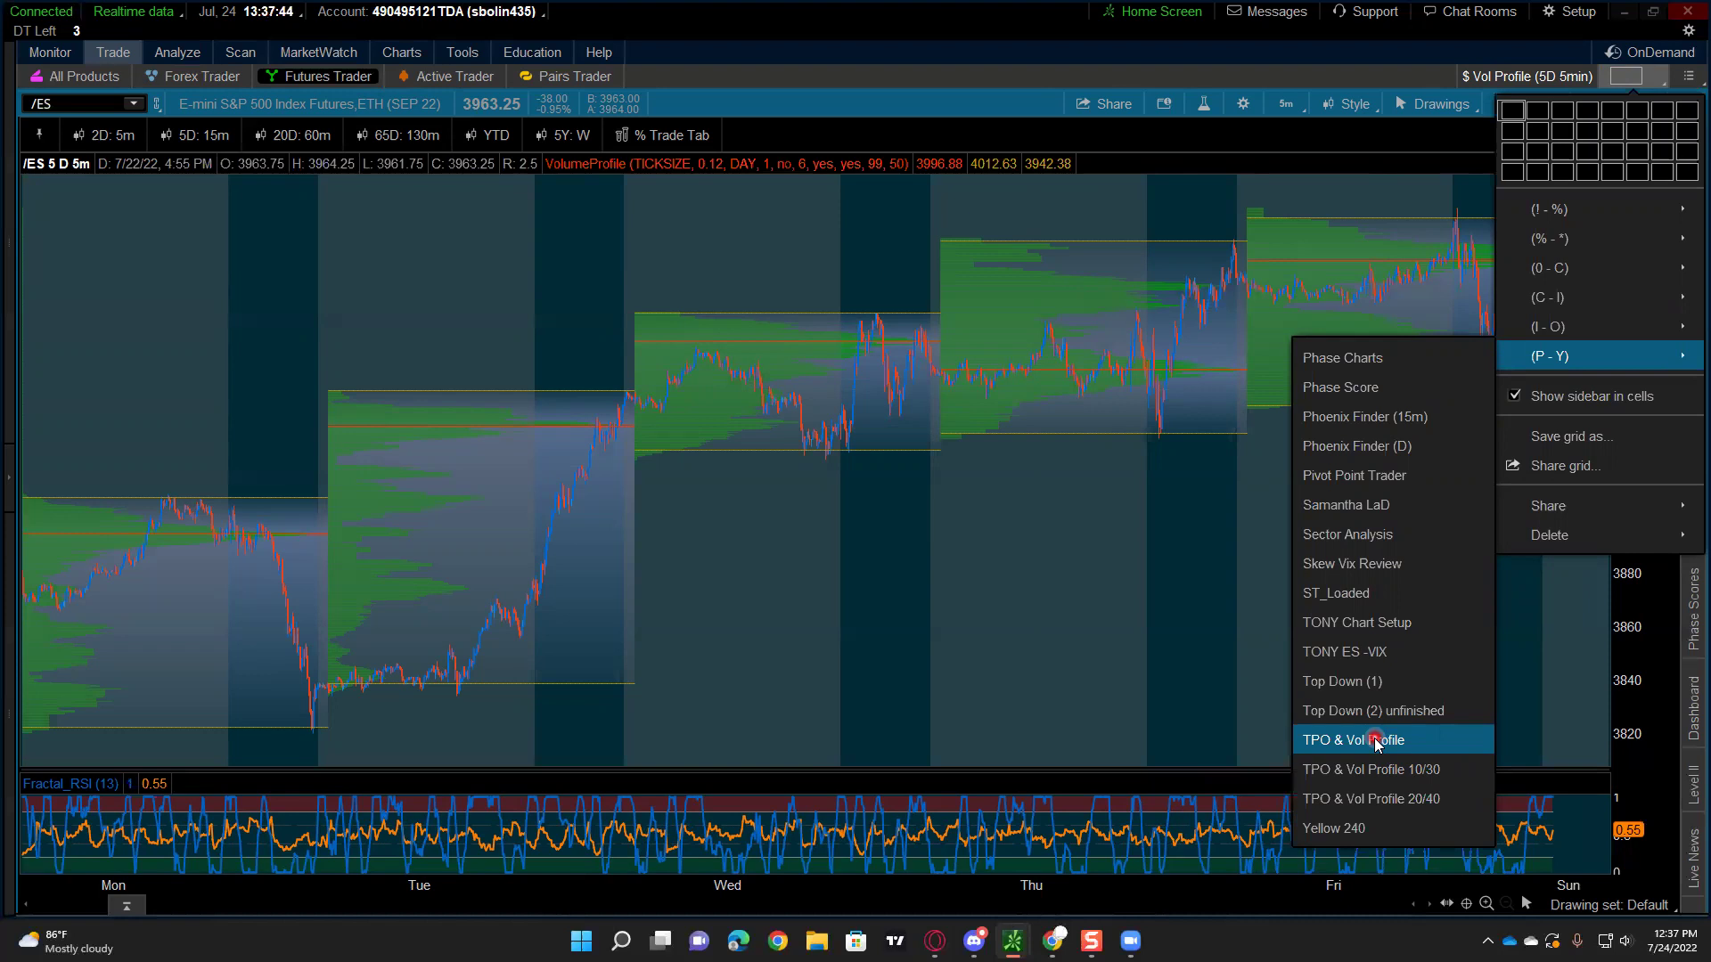
Step: Load the trader's saved SPX daily layout from the grid menu
click(1366, 503)
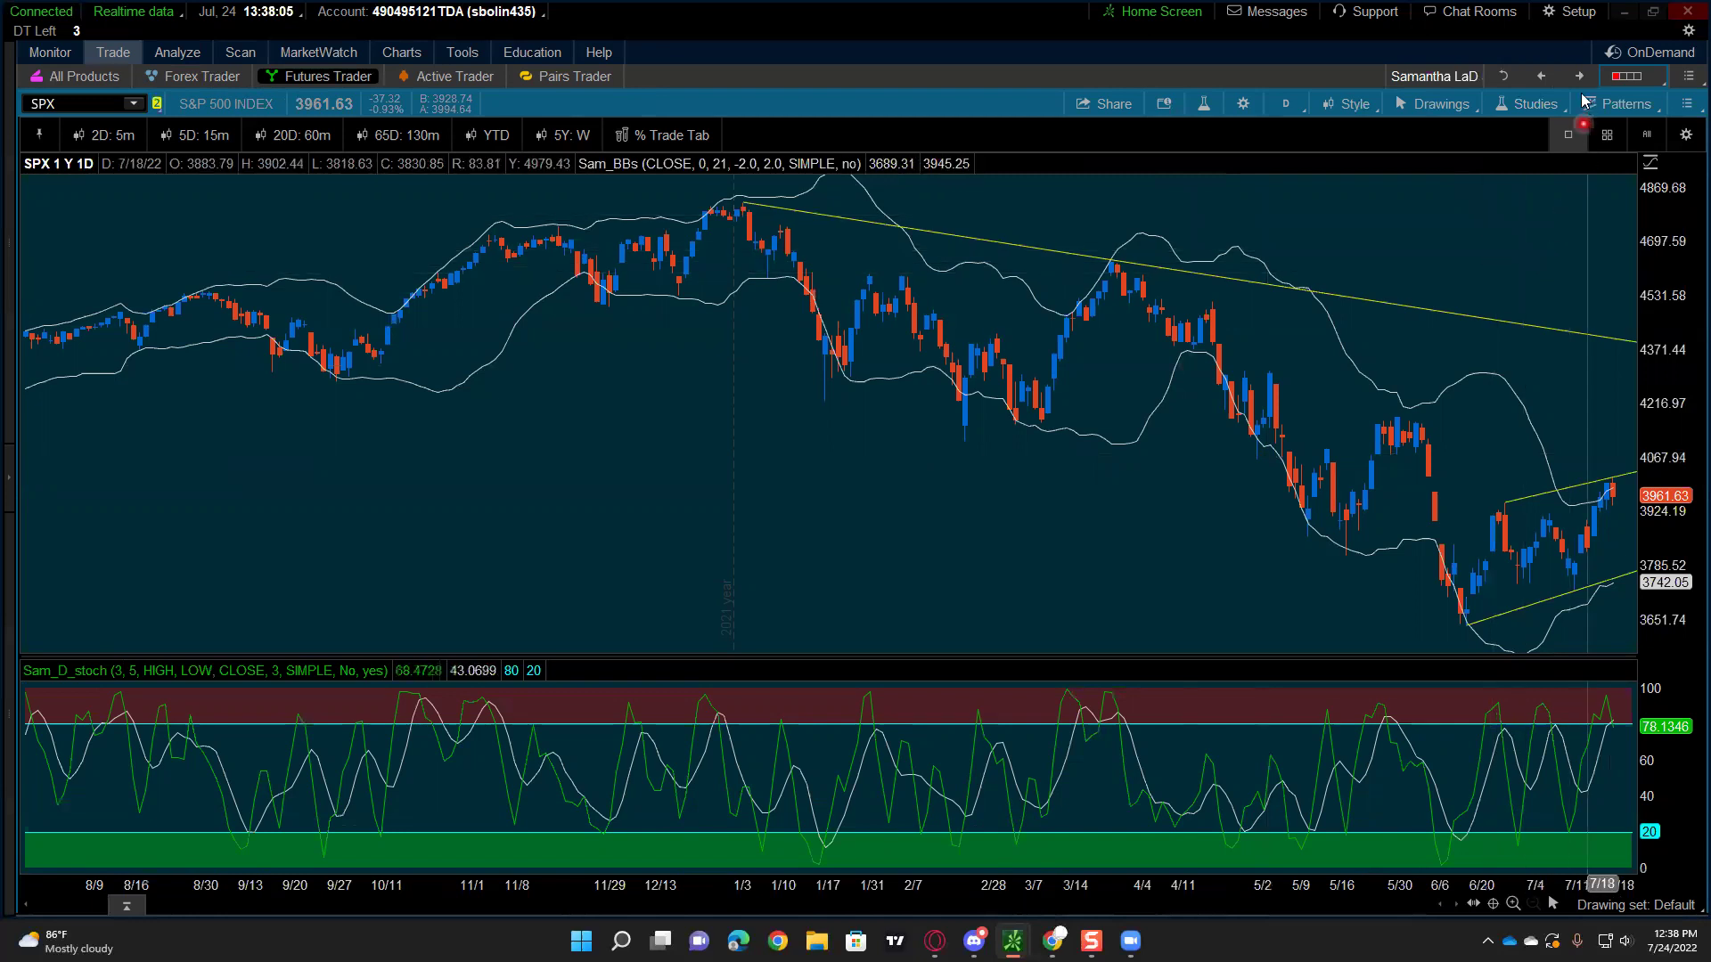
click(1637, 81)
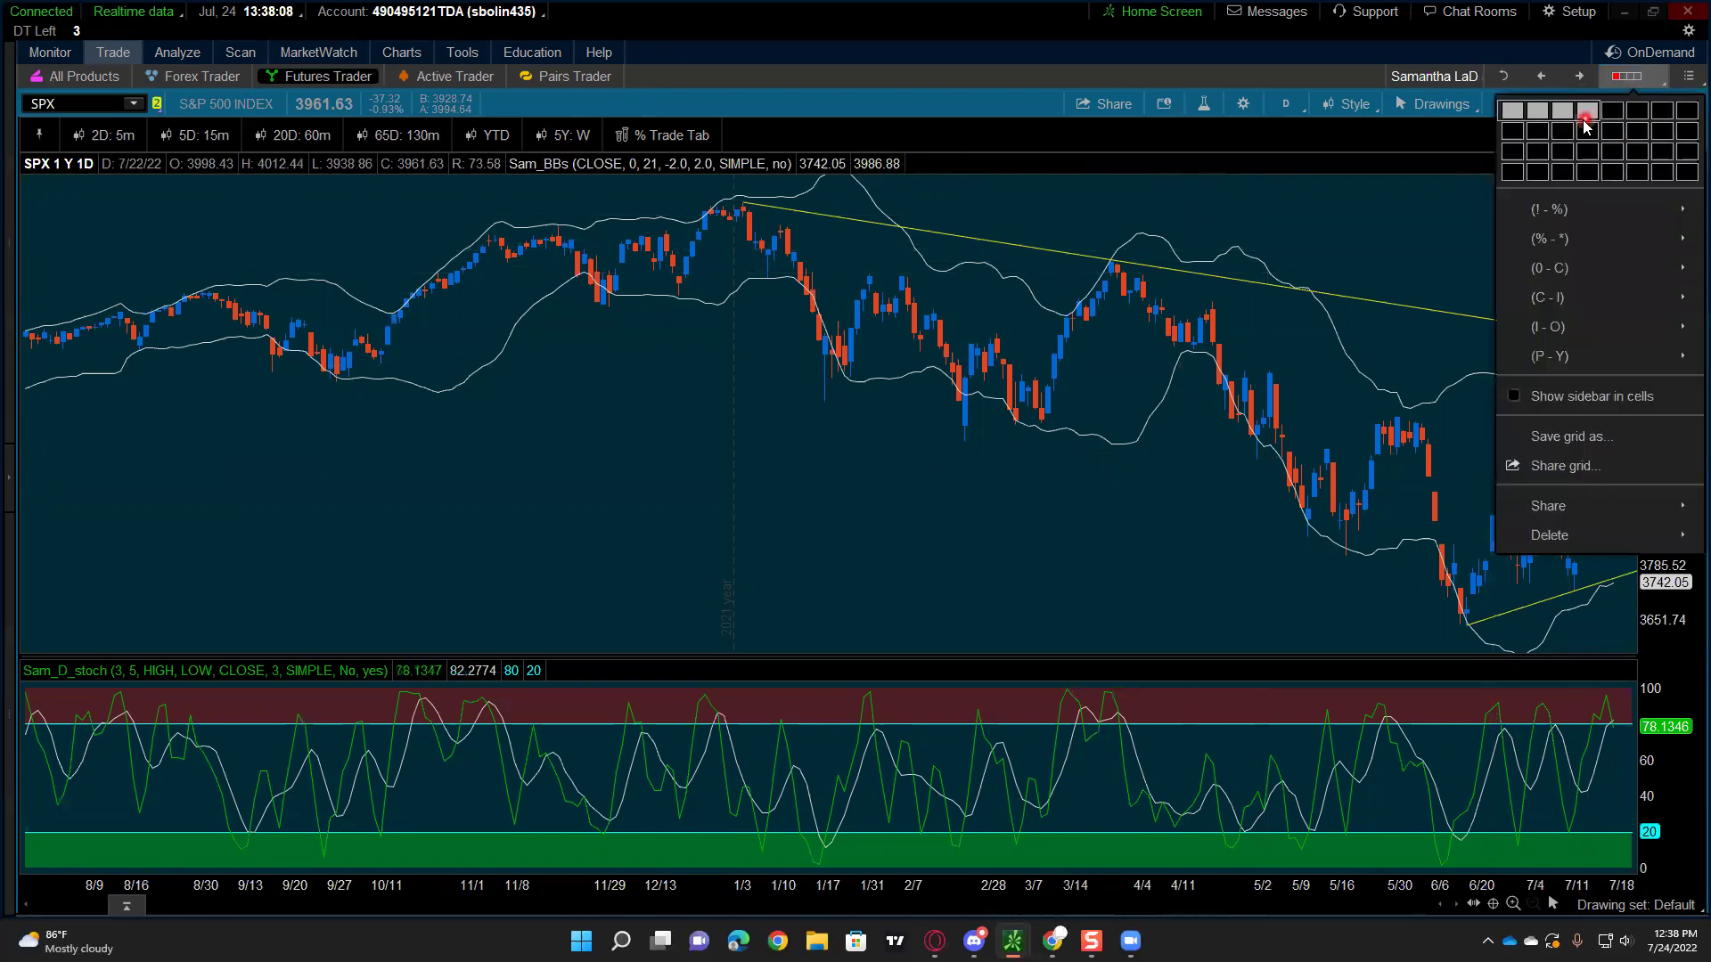
mouse_move(1570, 298)
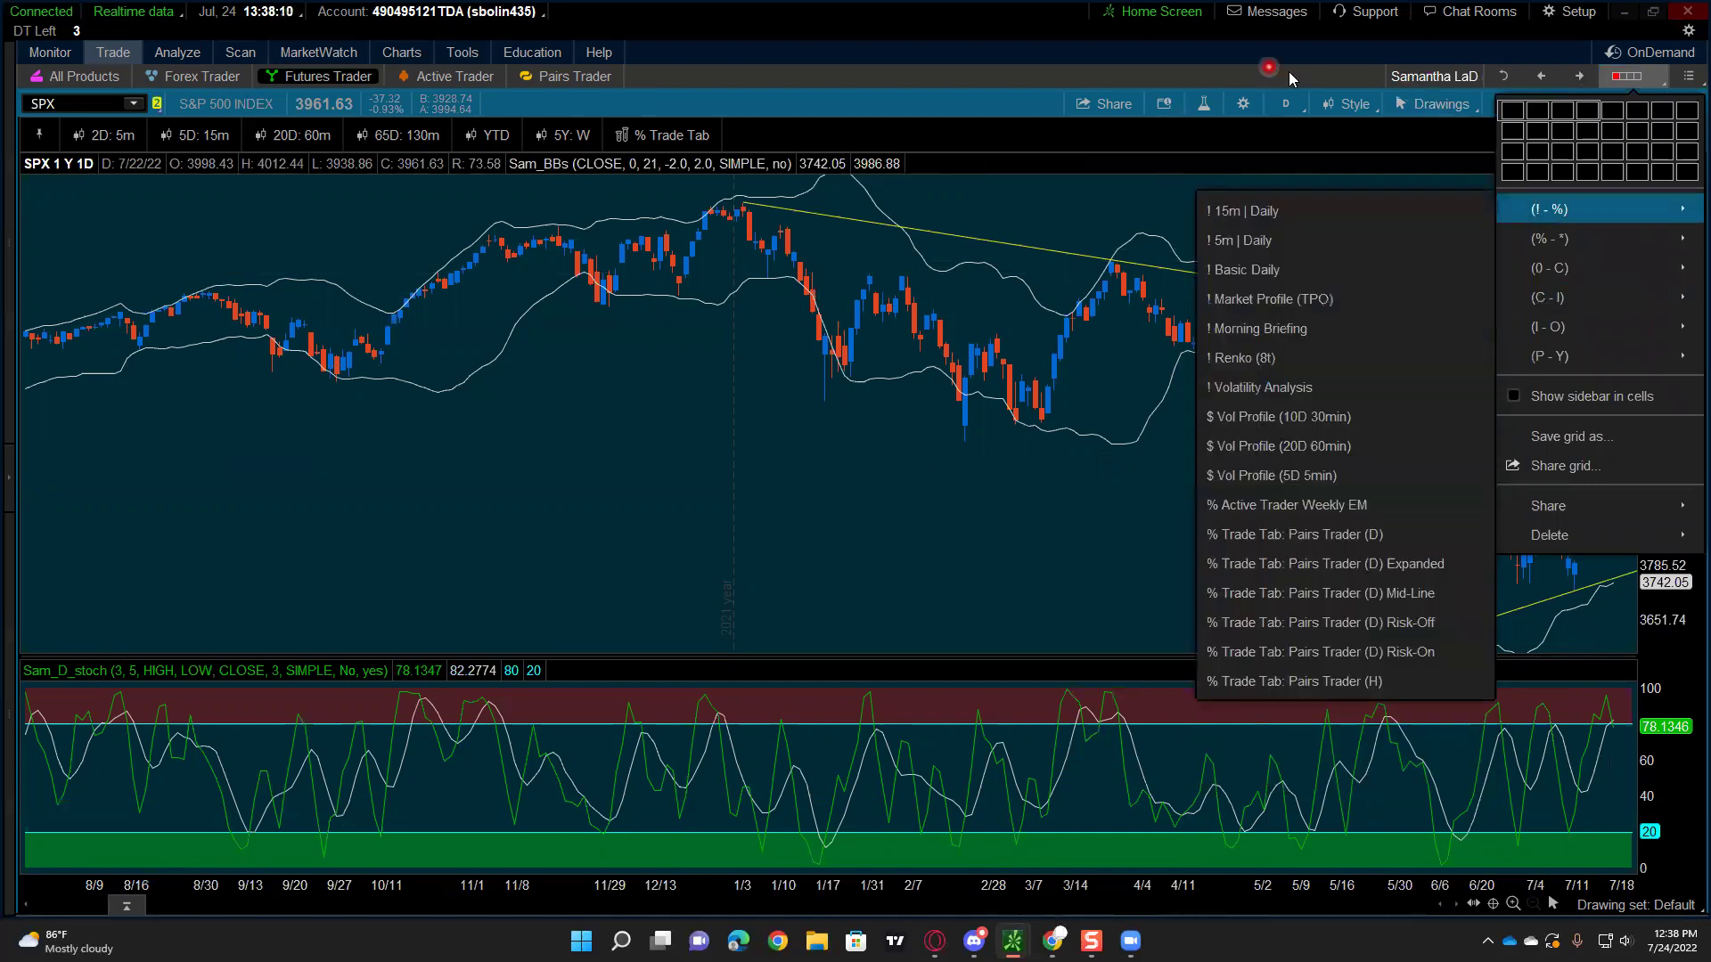
click(1289, 72)
Step: Cycle through the 3/8, 21/55 and 100/200 moving-average charts back to the Bollinger/stochastic chart
click(1576, 79)
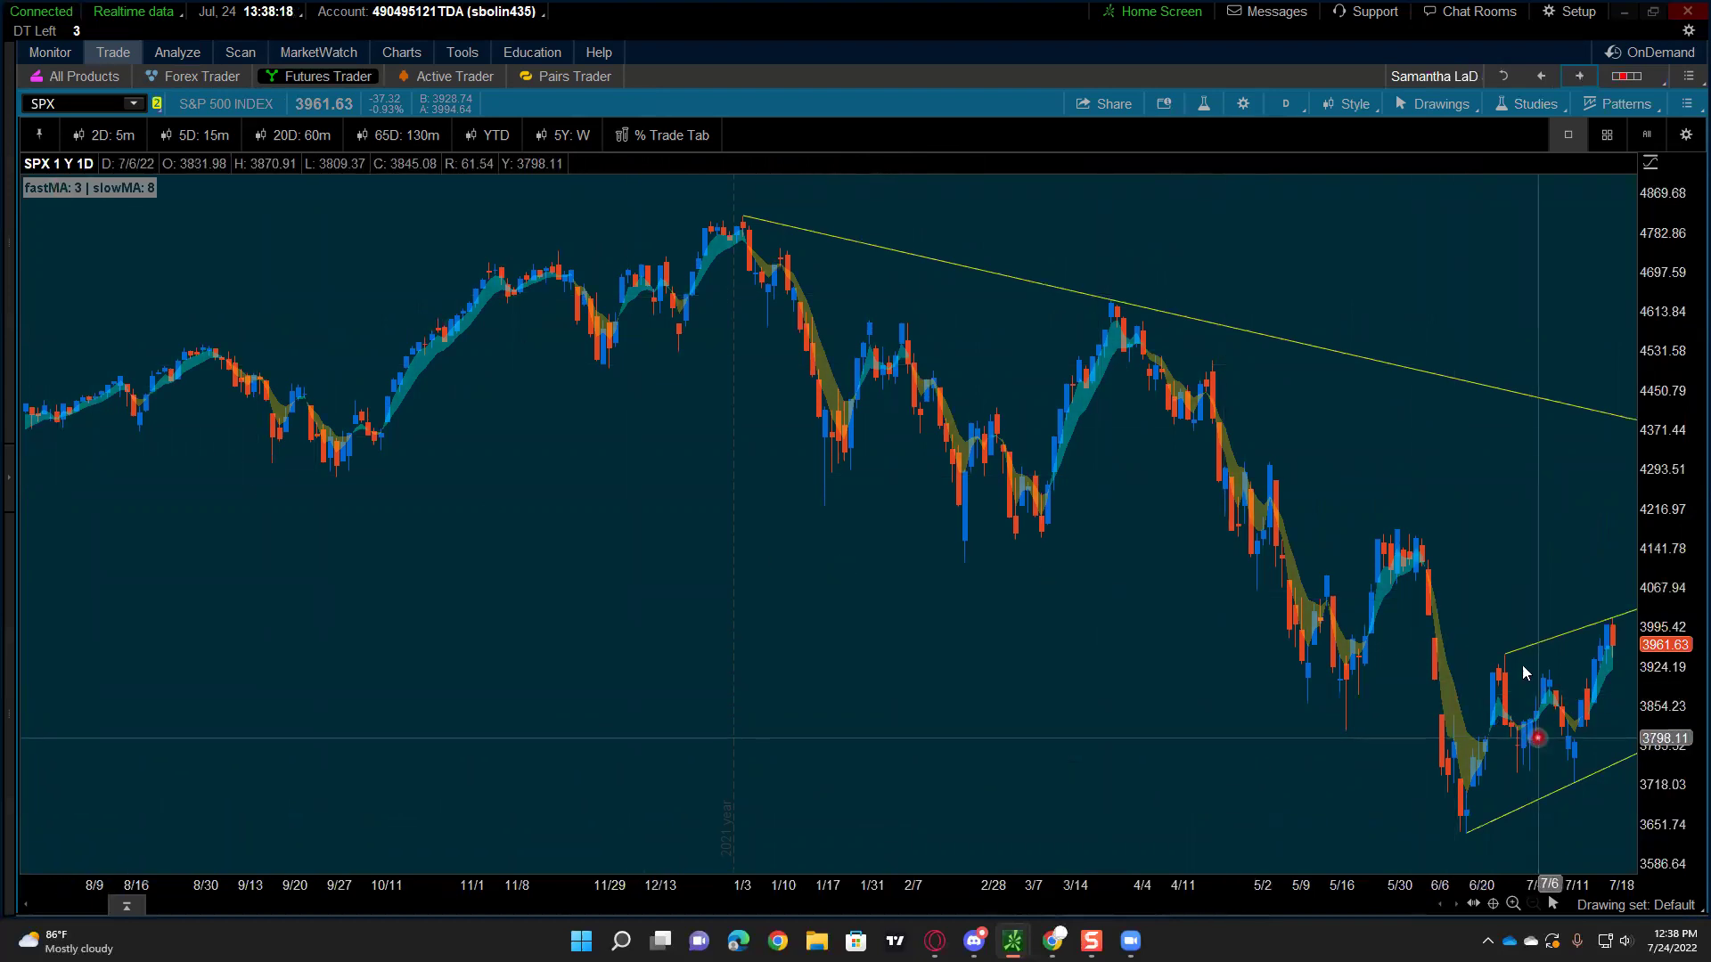
click(1566, 136)
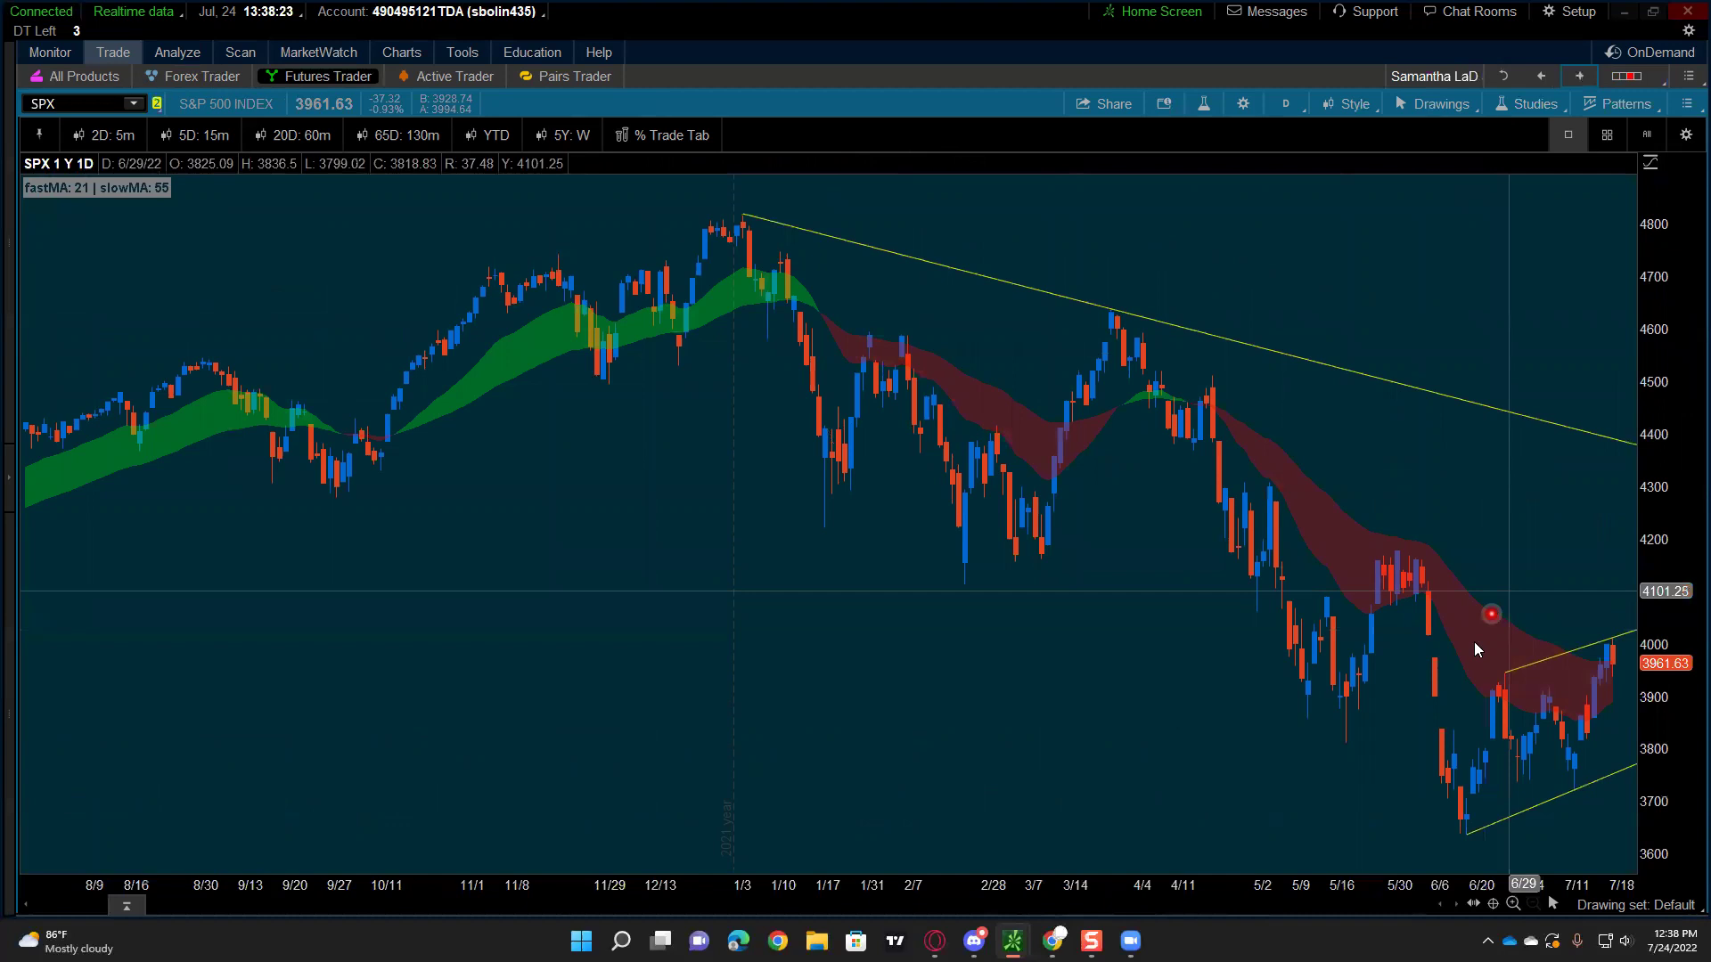
click(1582, 77)
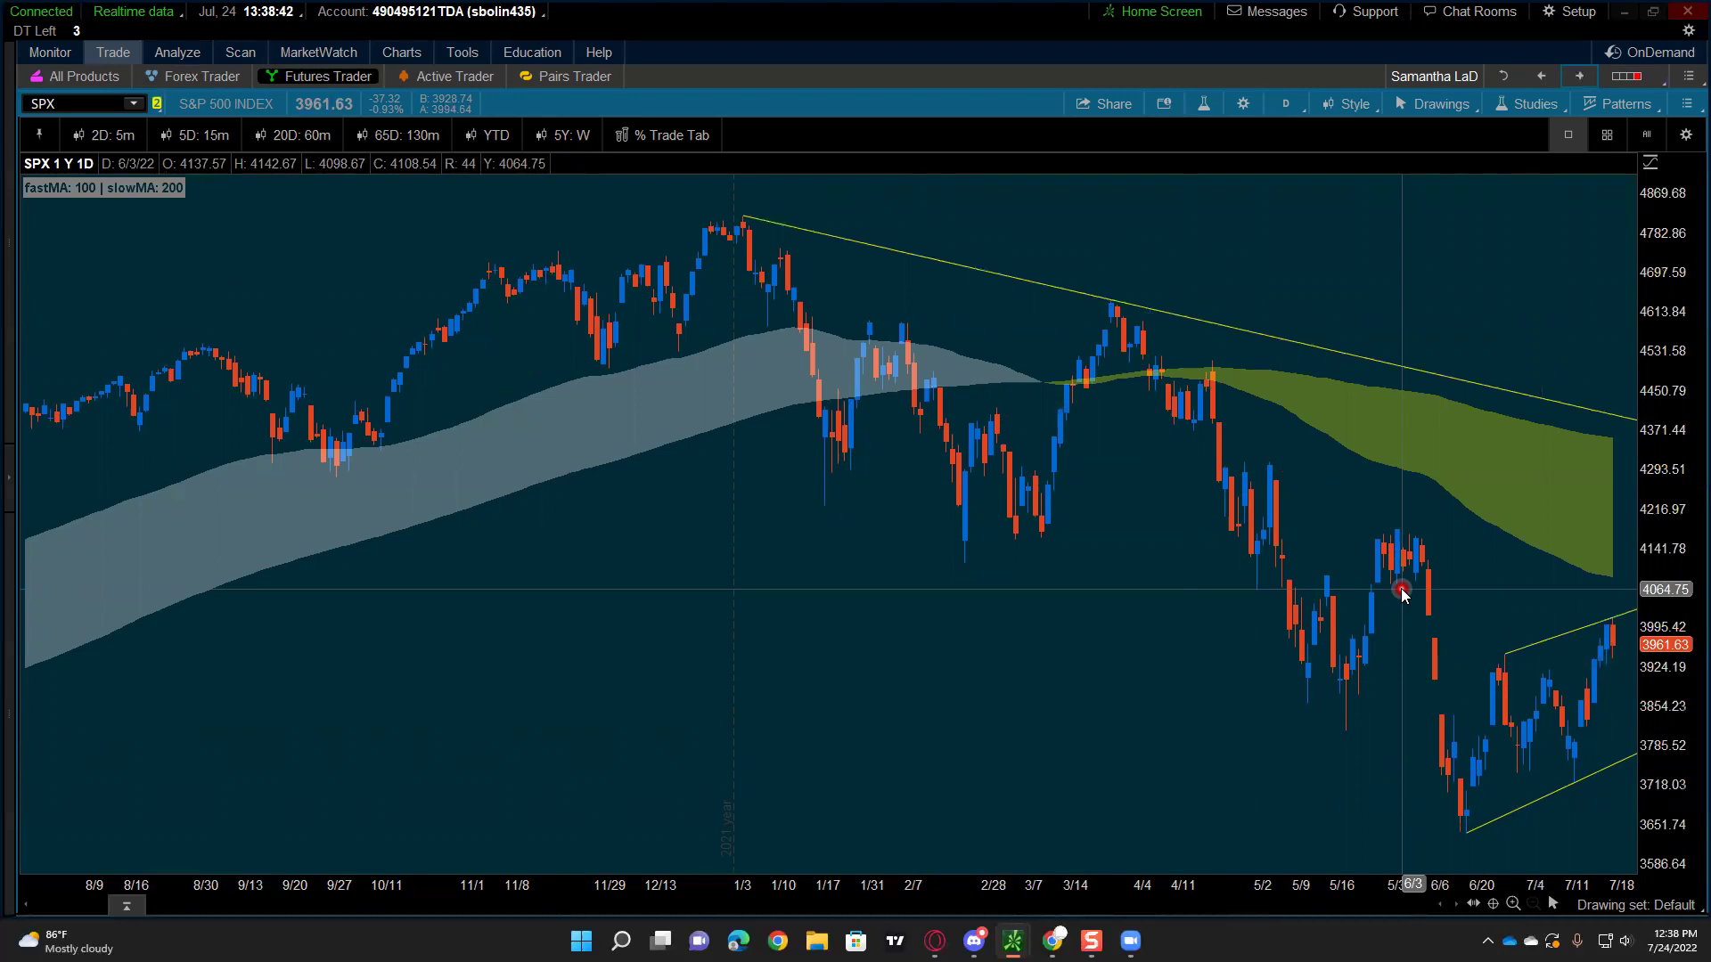
click(1579, 76)
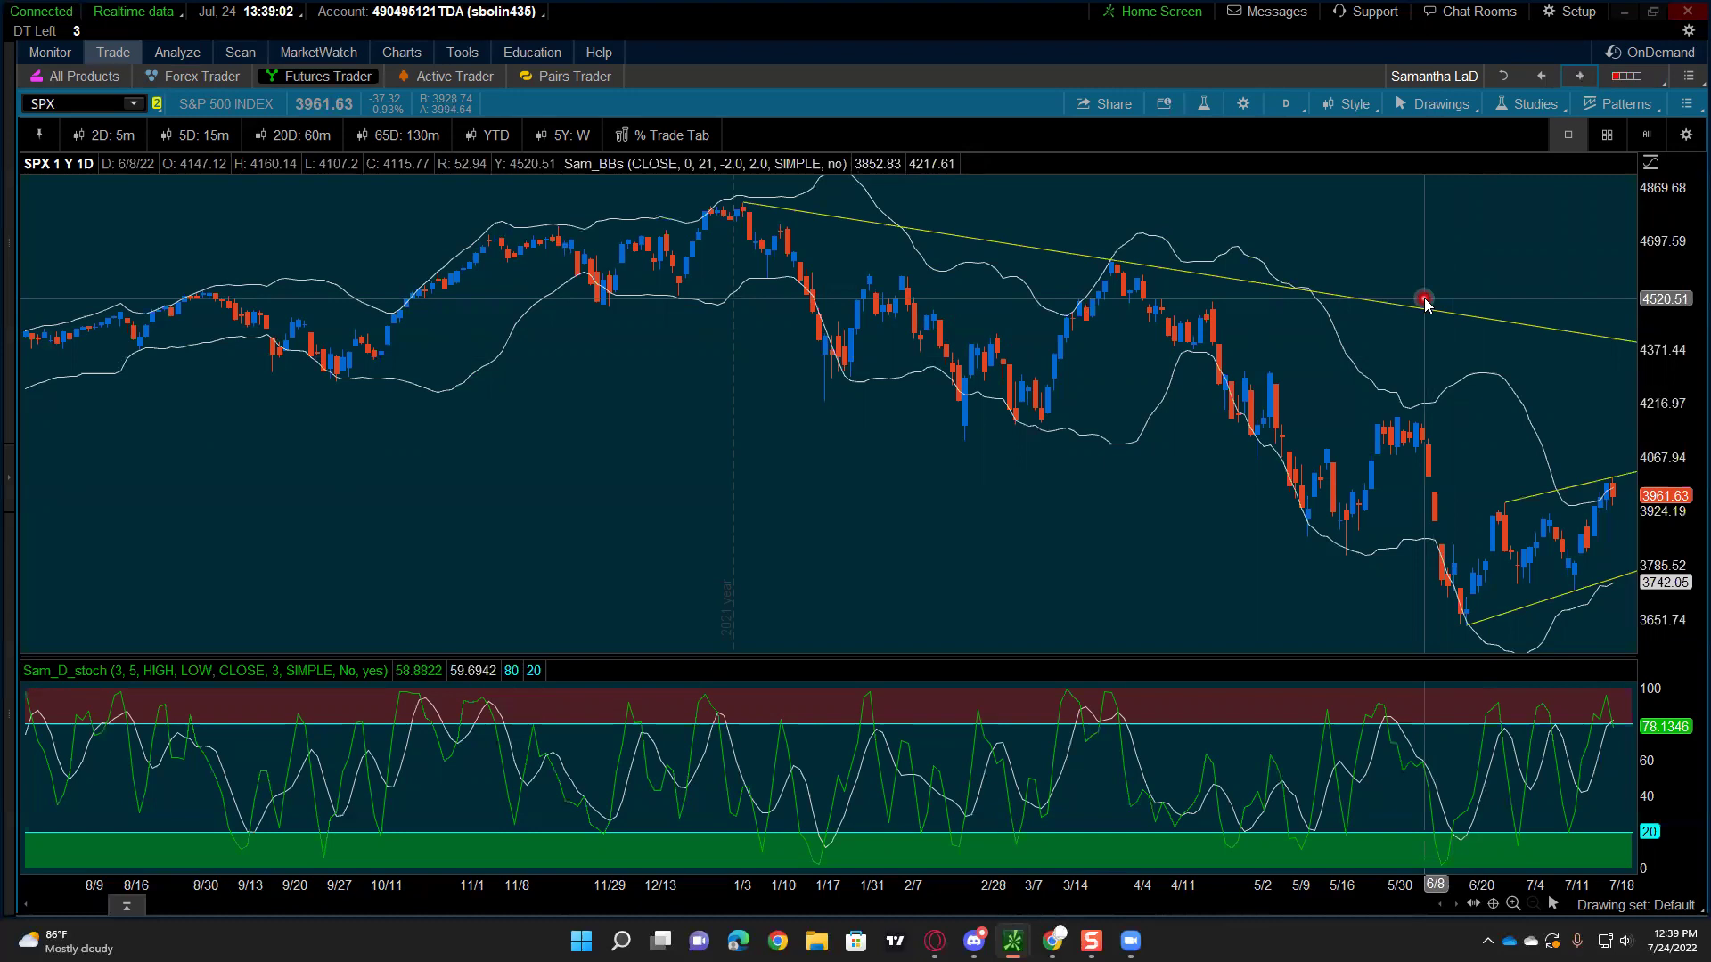
click(1472, 102)
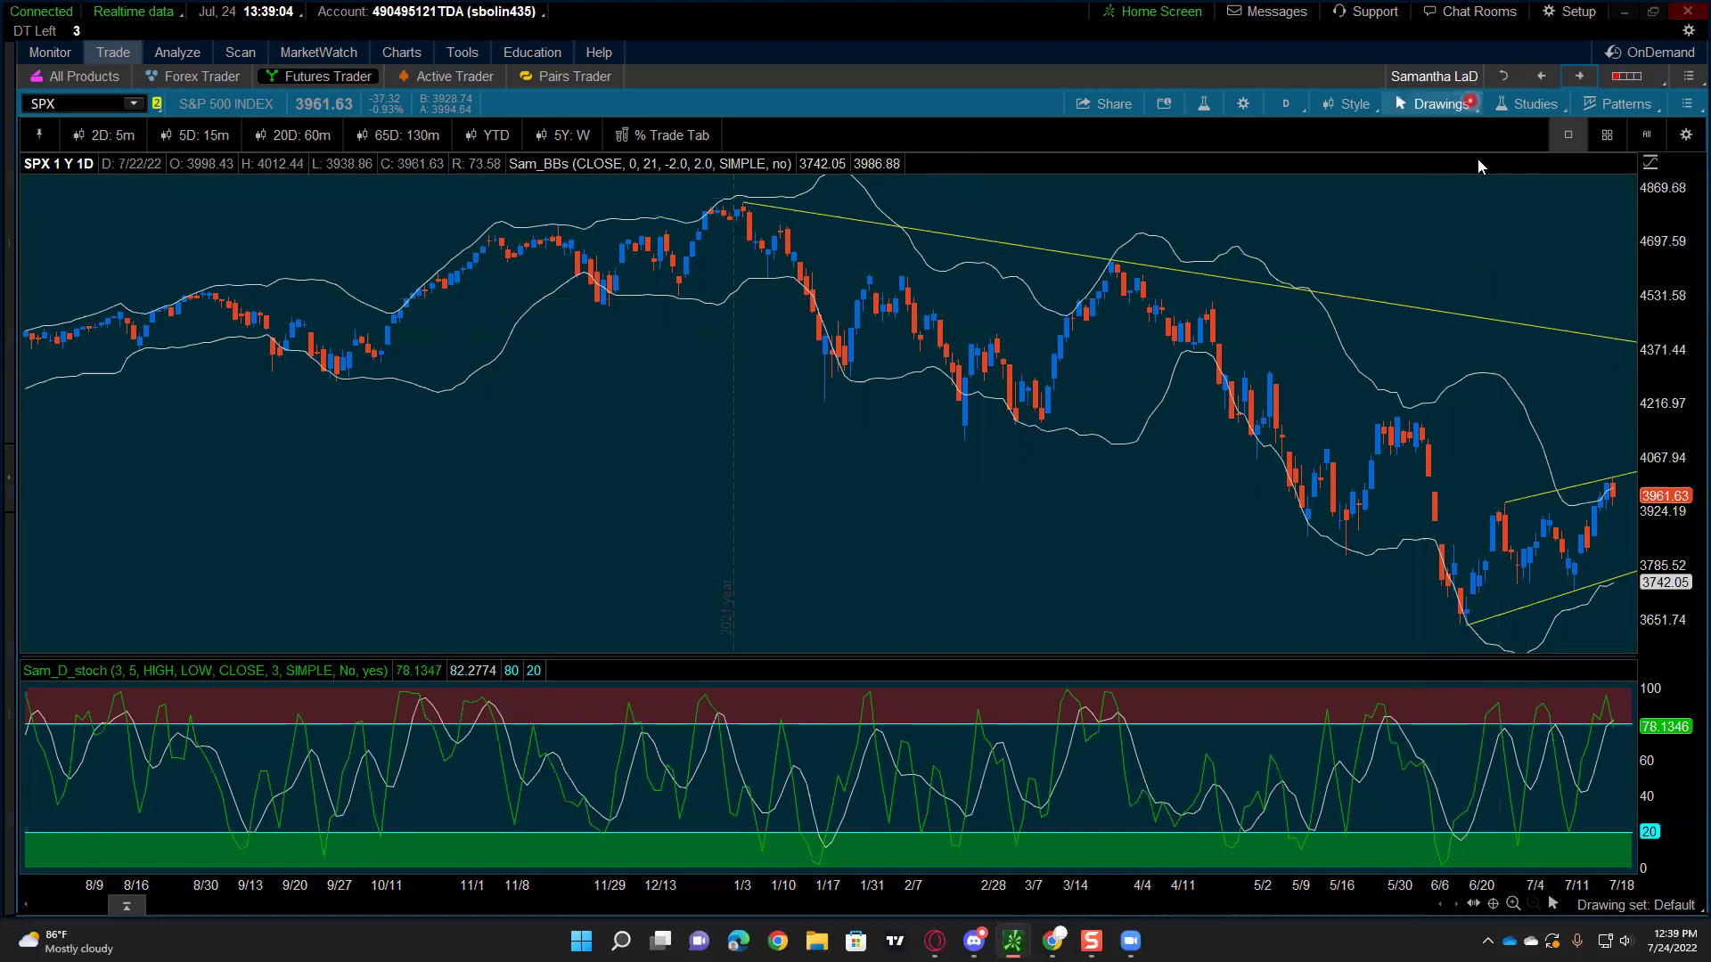
click(1536, 80)
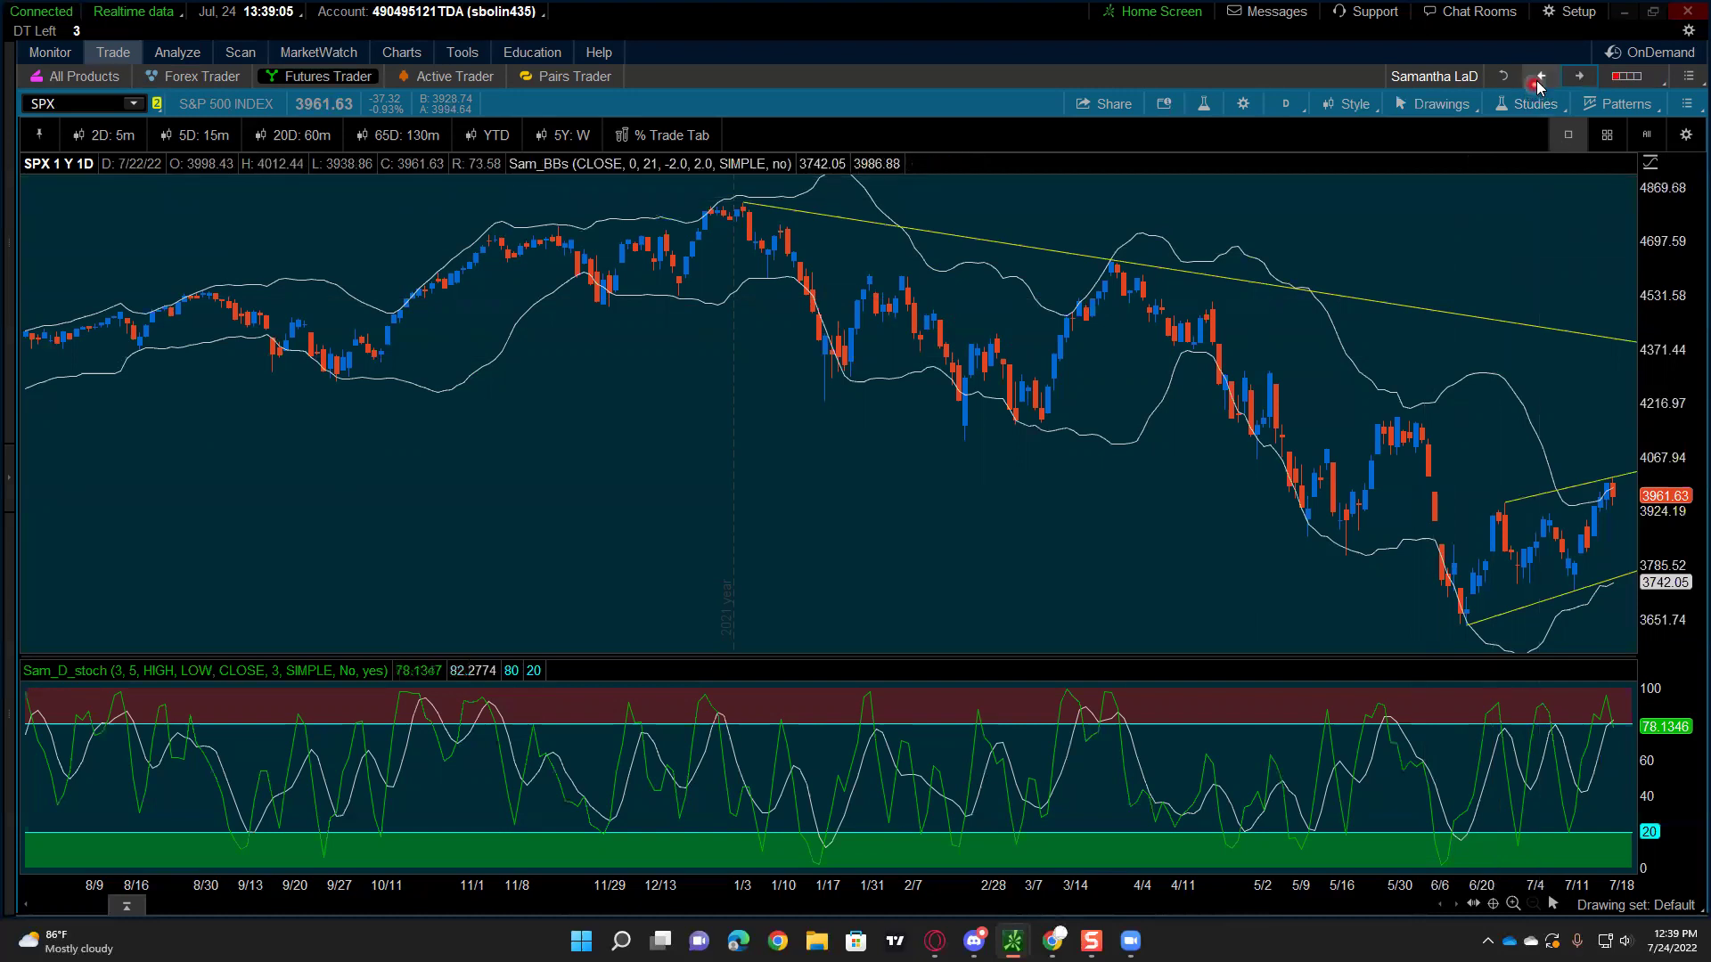
Step: Show all four SPX daily charts side by side in a four-cell grid
click(1512, 82)
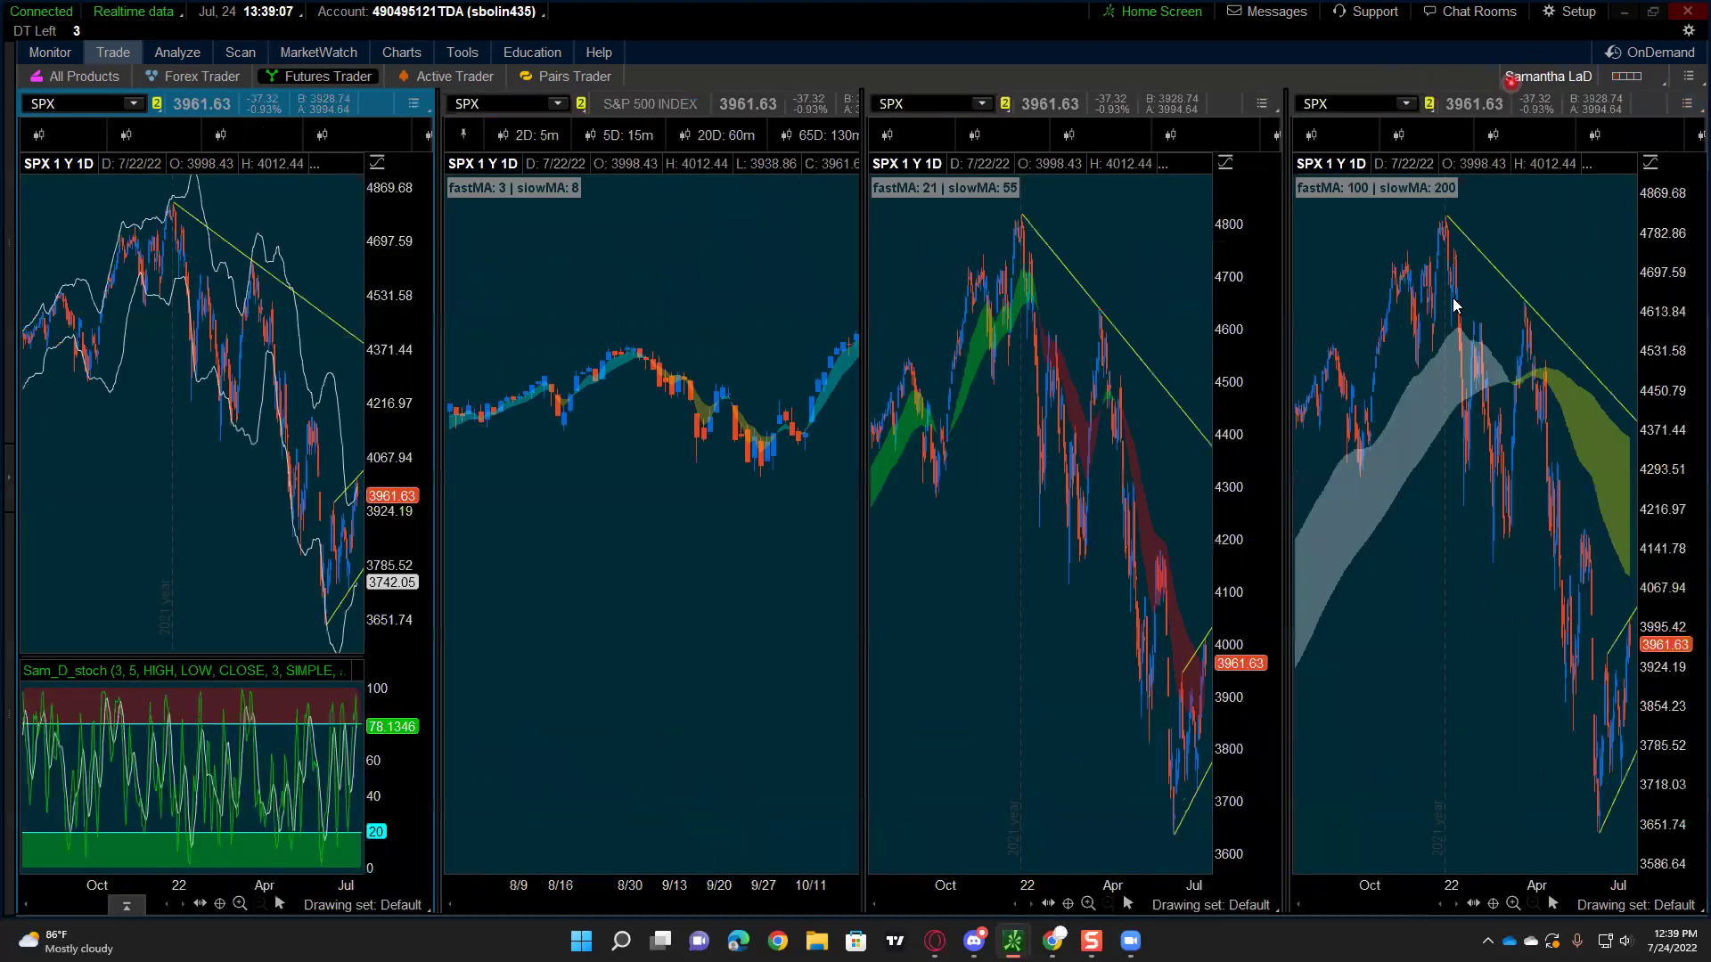
click(1432, 622)
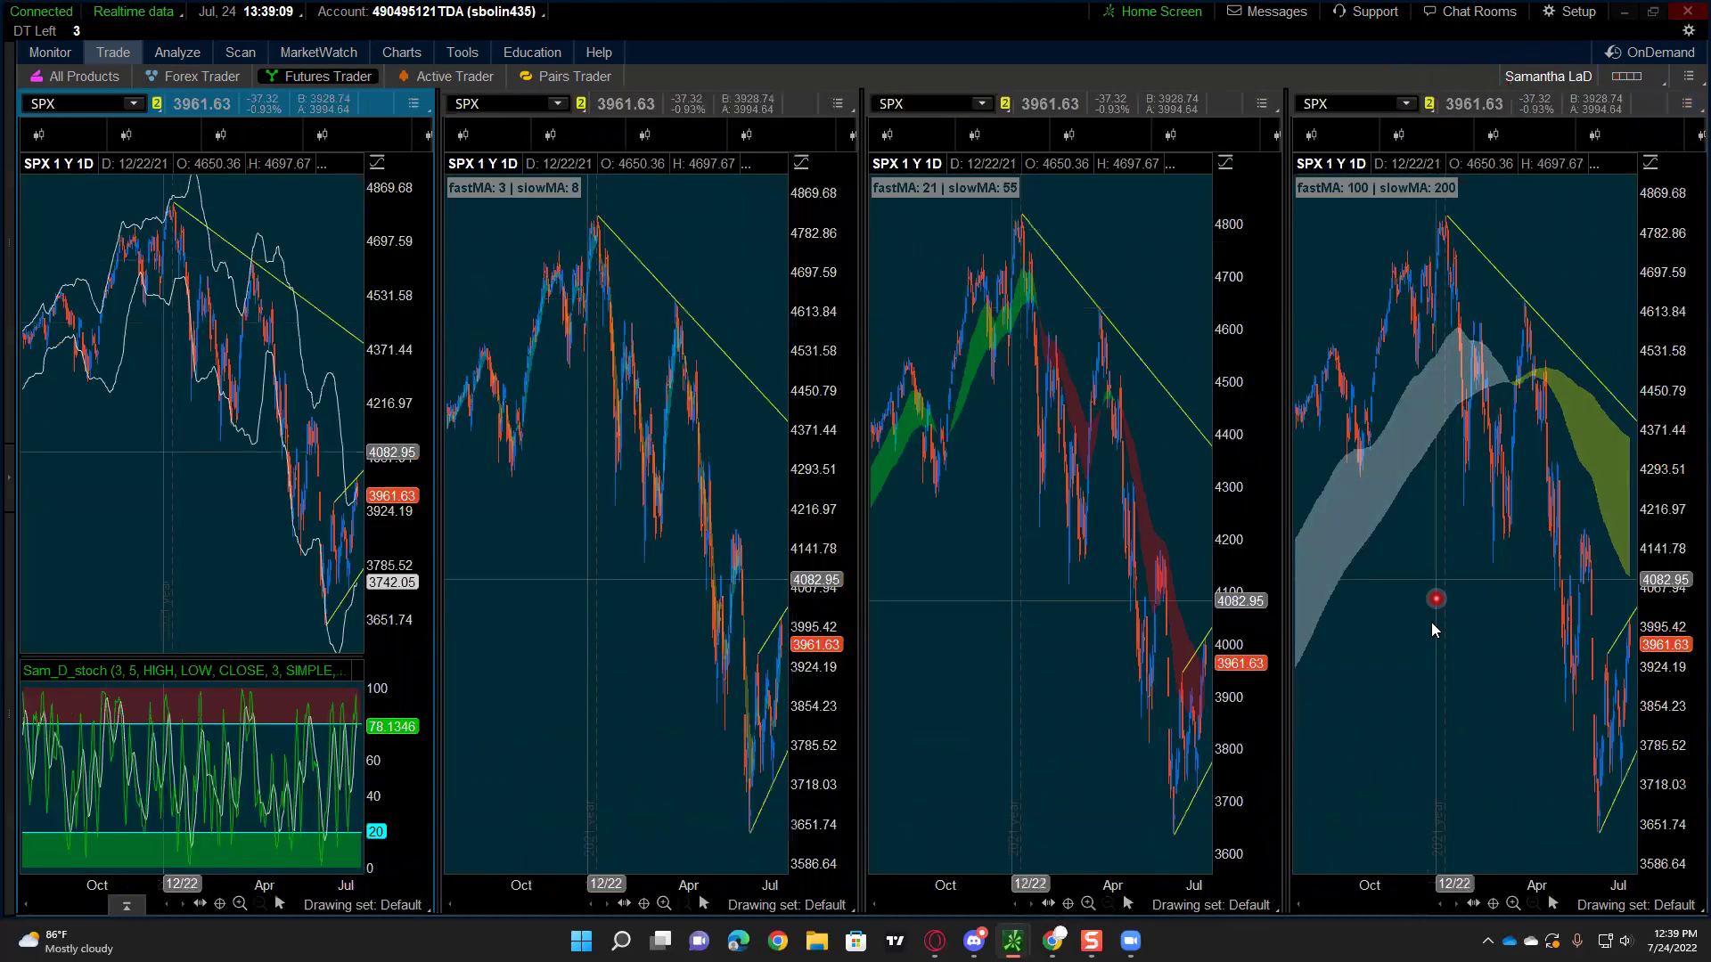
click(1589, 289)
Step: Save the four-chart grid under a new daily layout name
click(1626, 76)
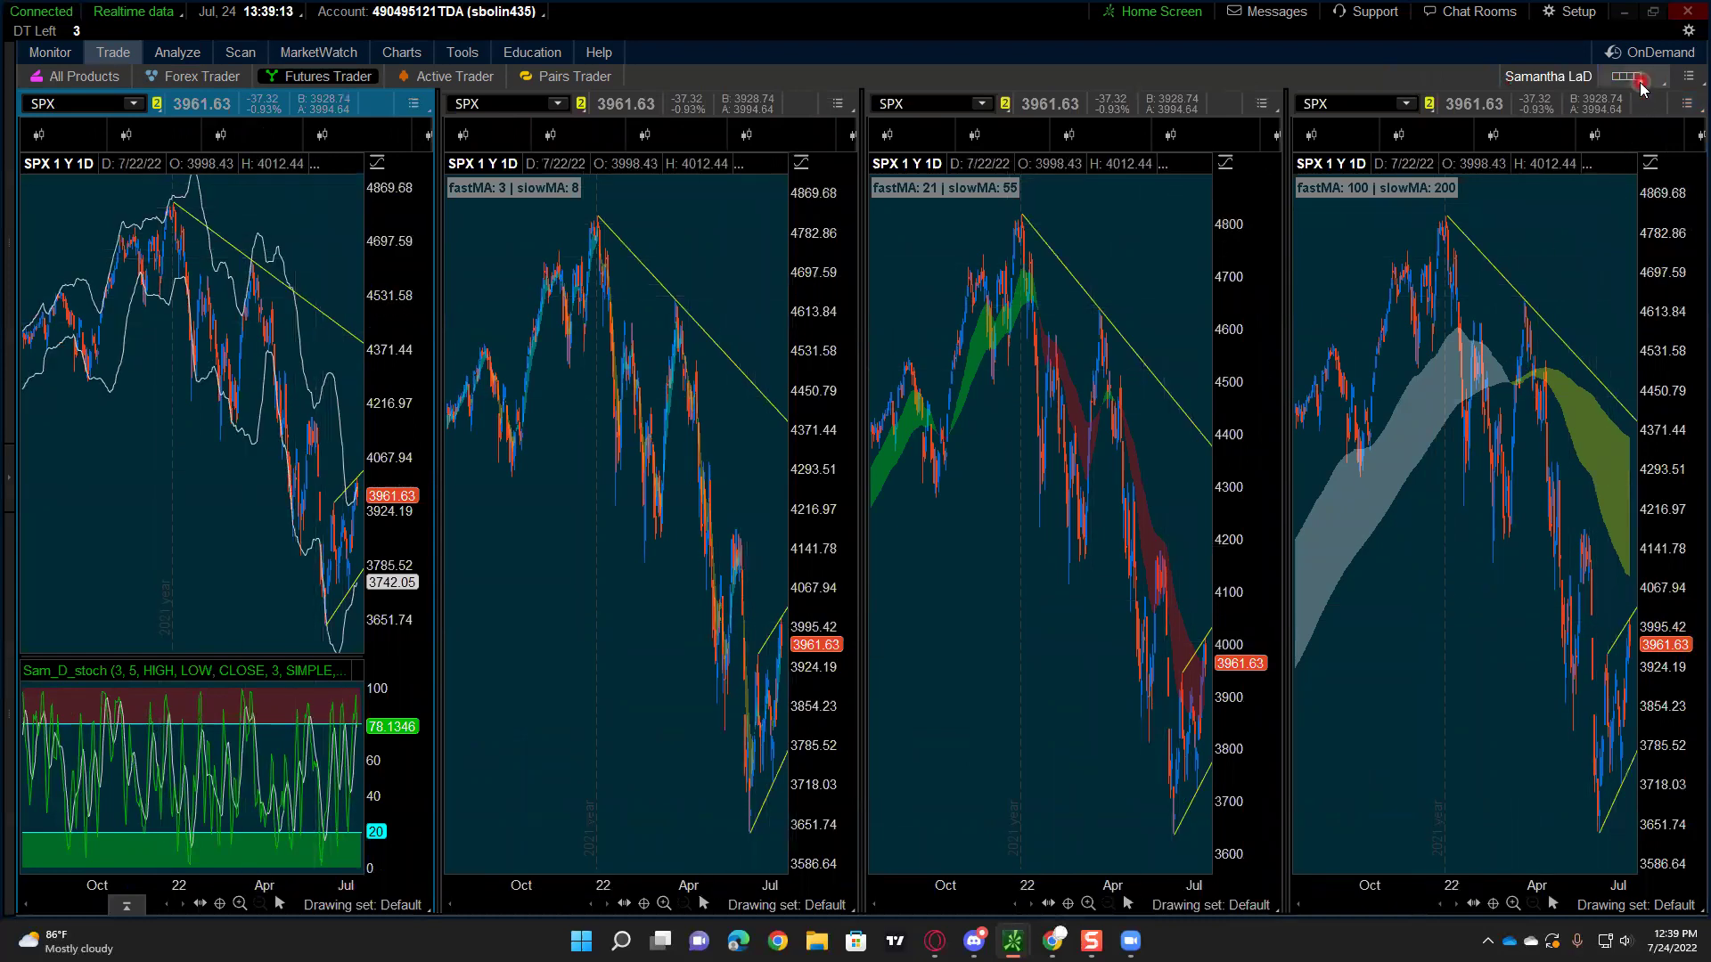
click(1582, 437)
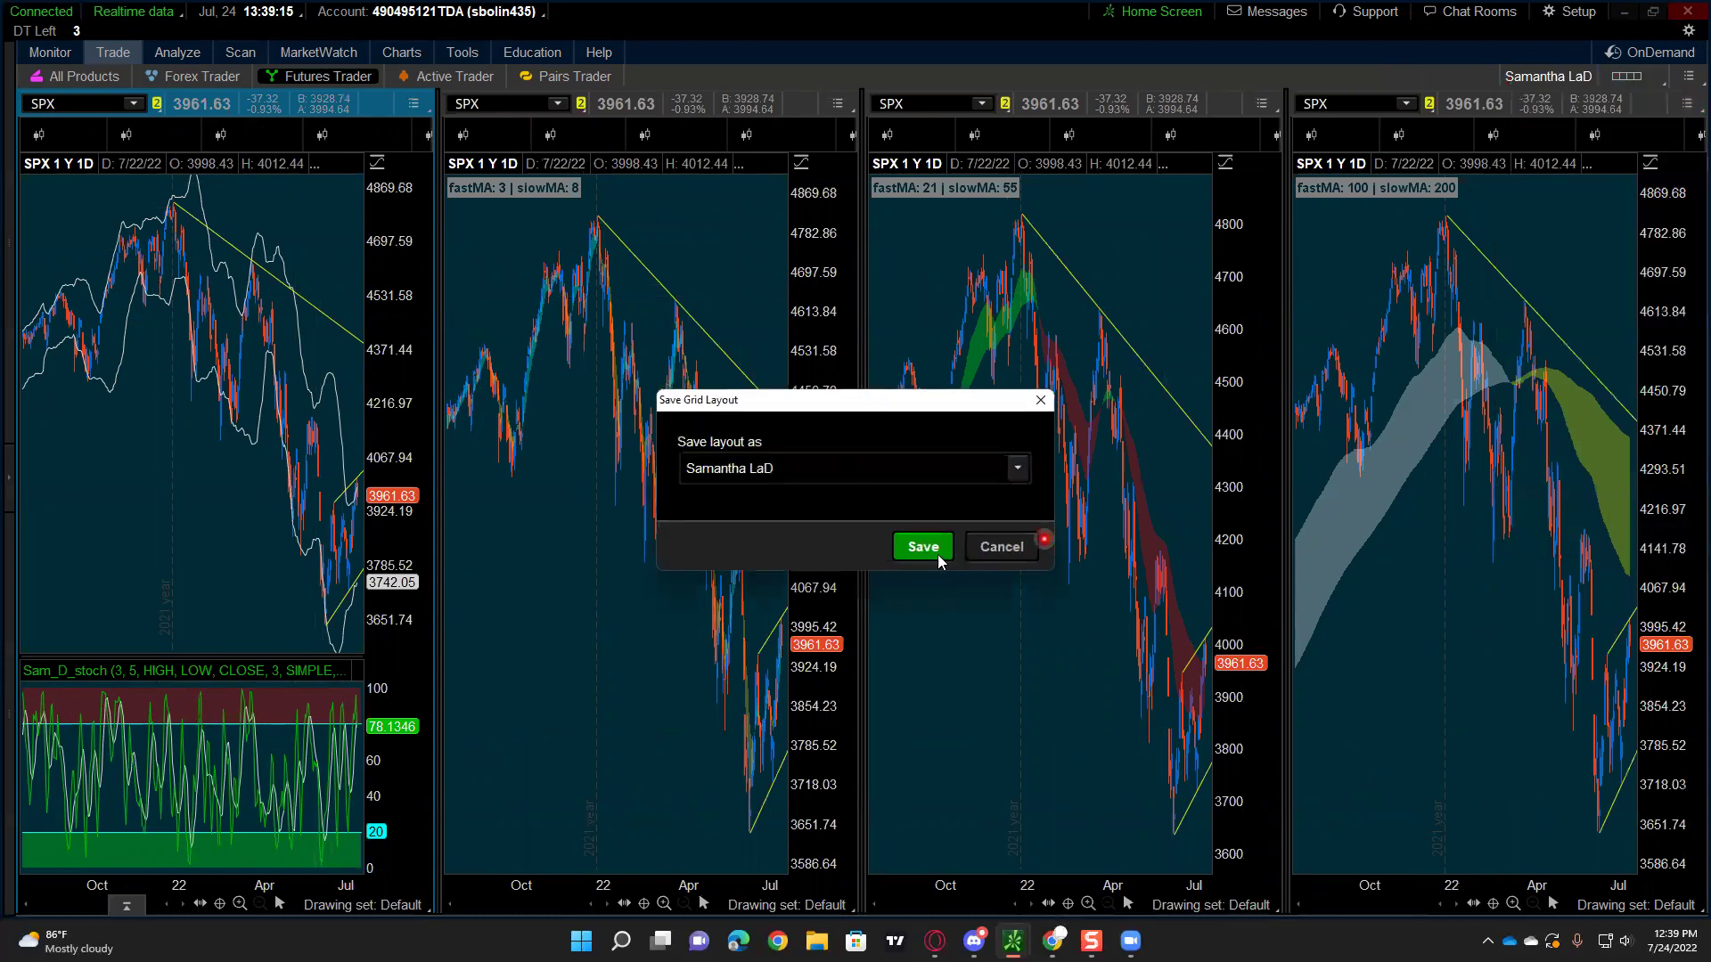
click(841, 472)
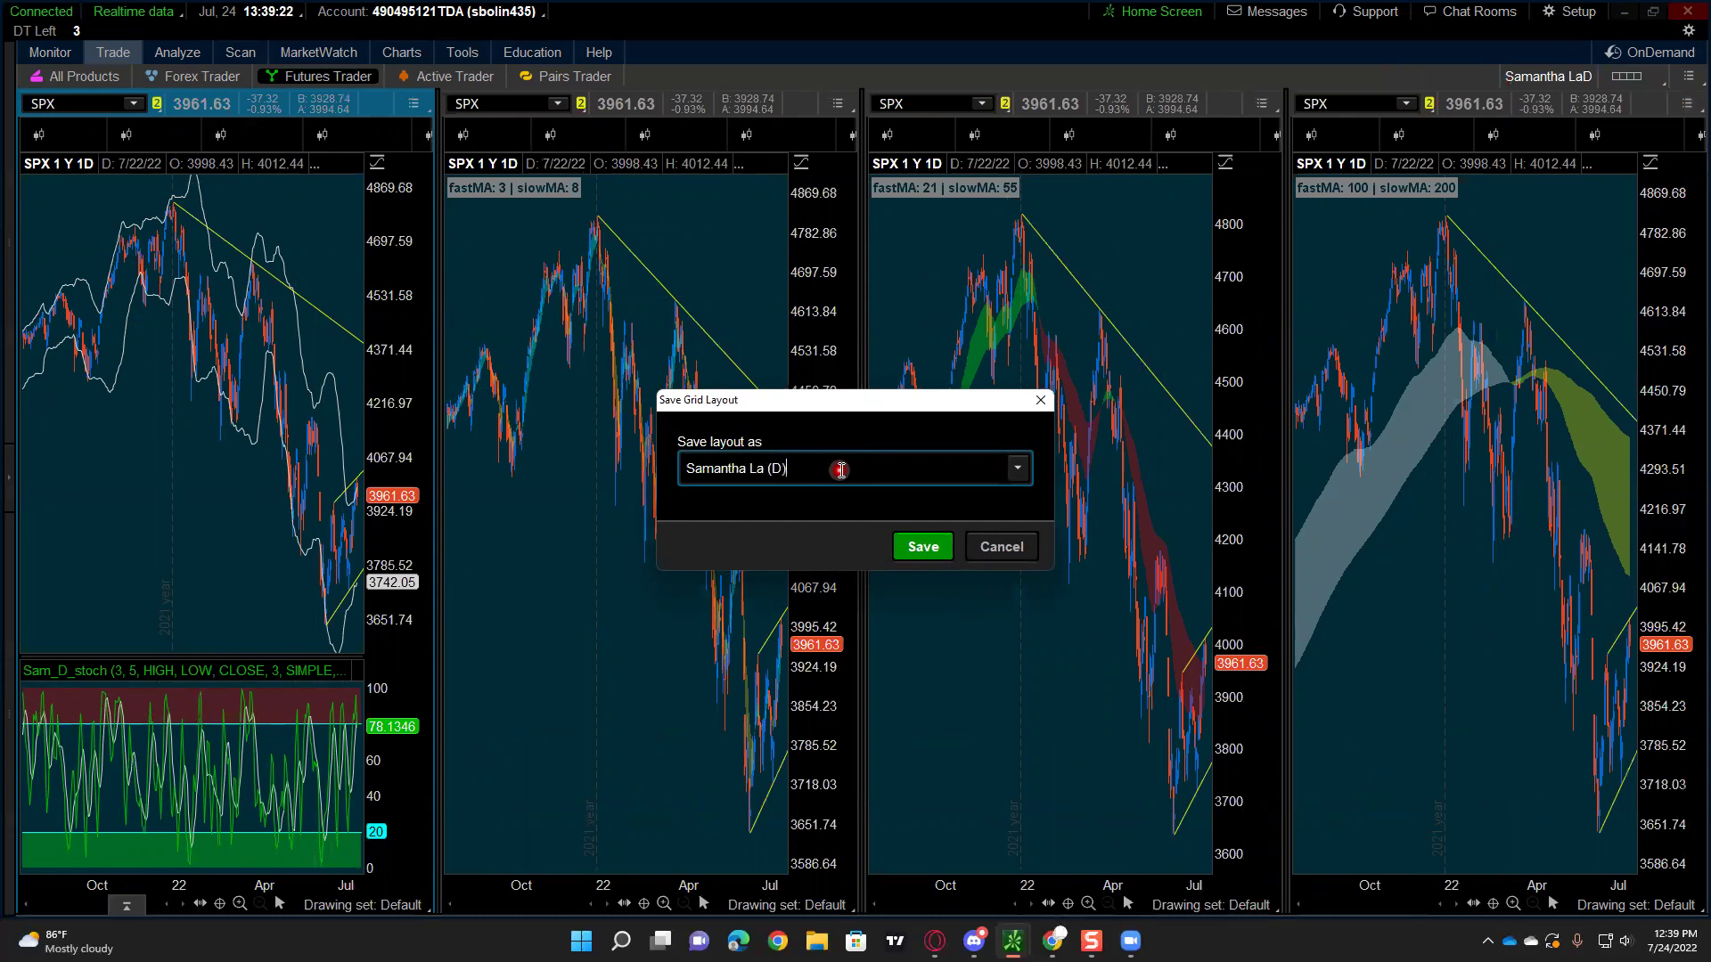
click(903, 547)
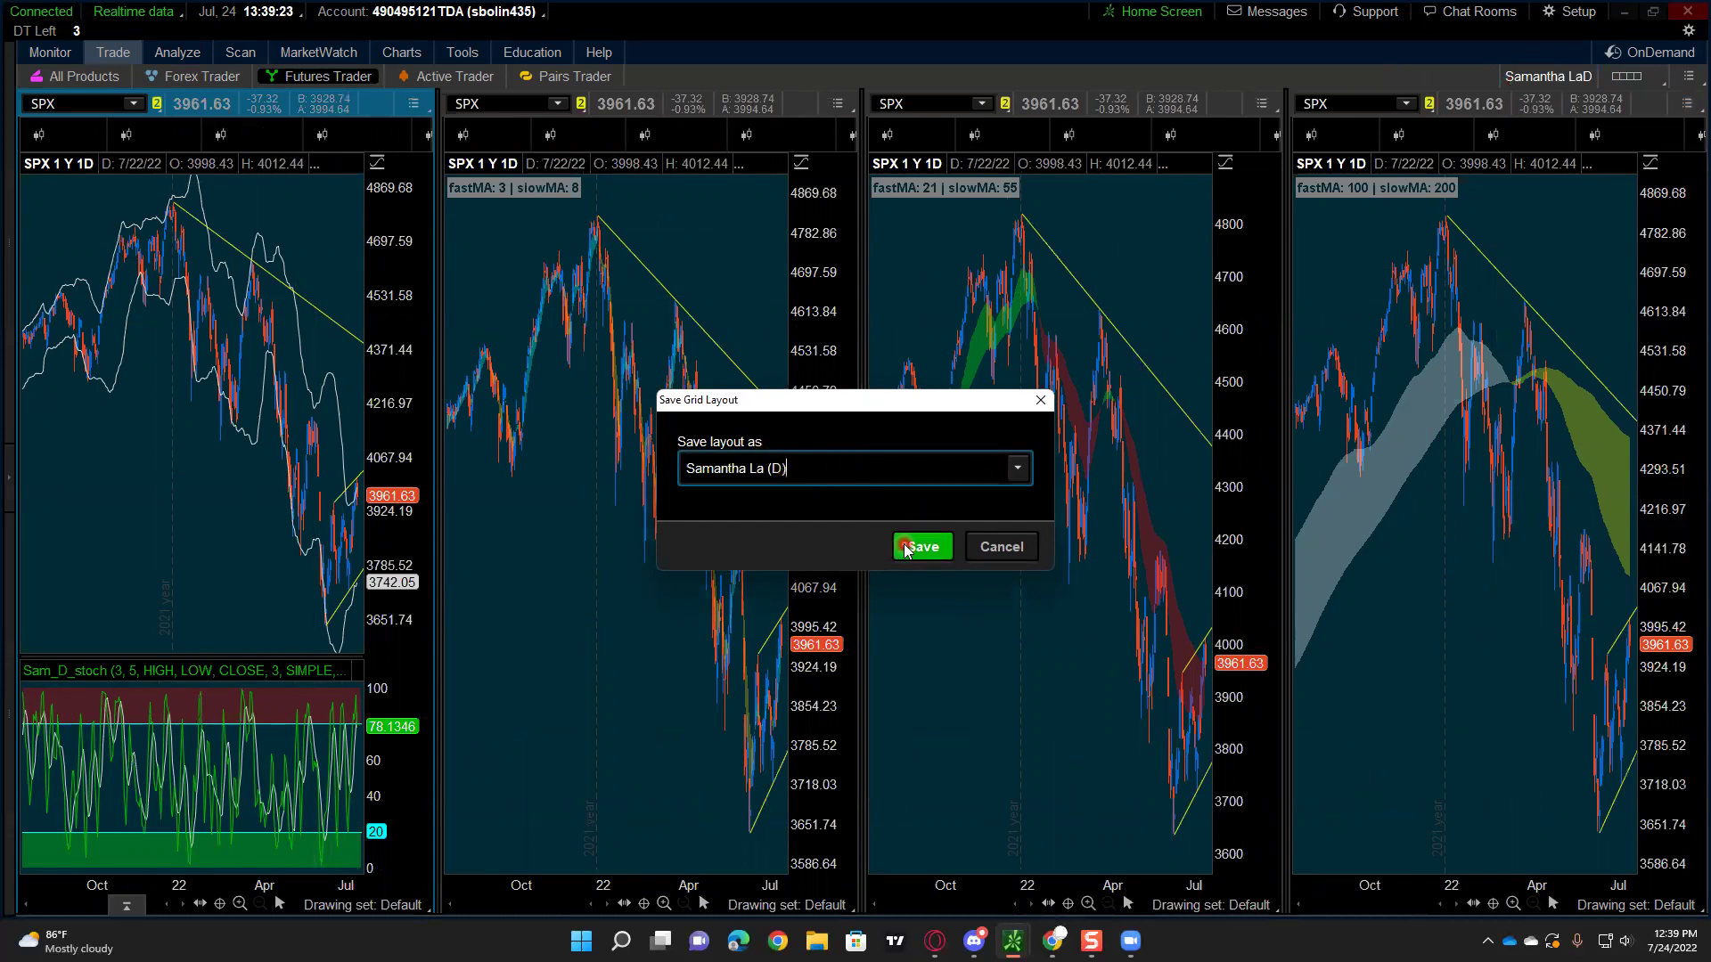
Step: Delete the old copy of the SPX layout from the (S - Y) saved grids
click(1640, 78)
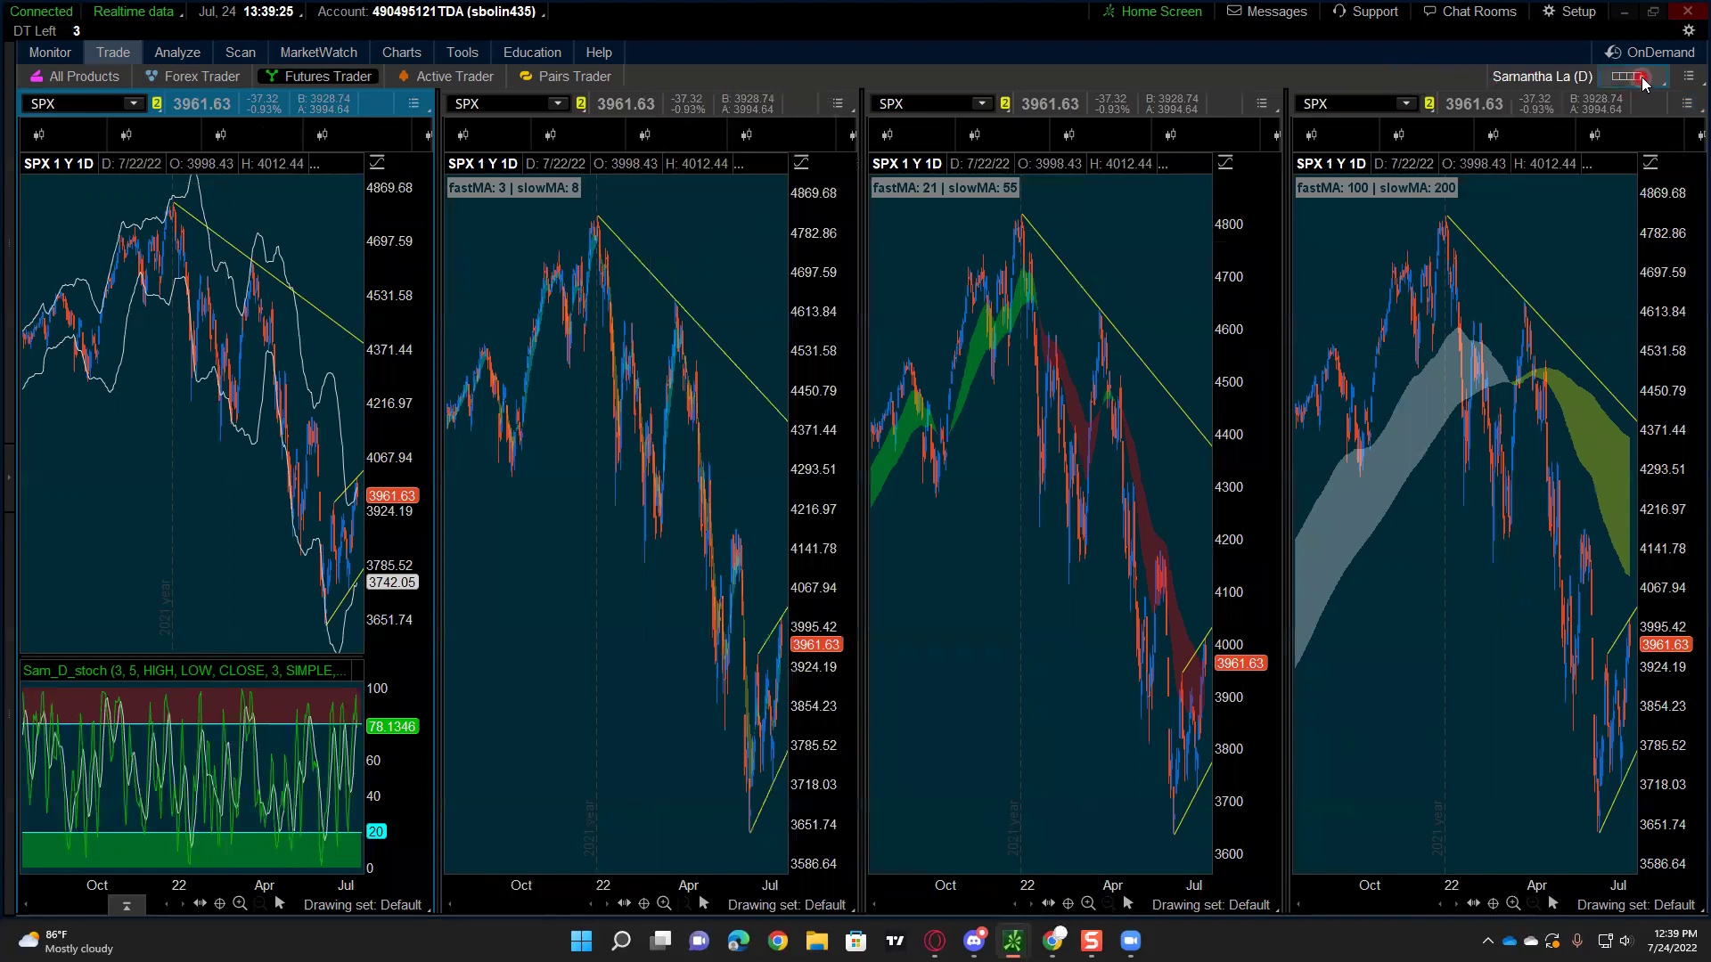
click(1604, 397)
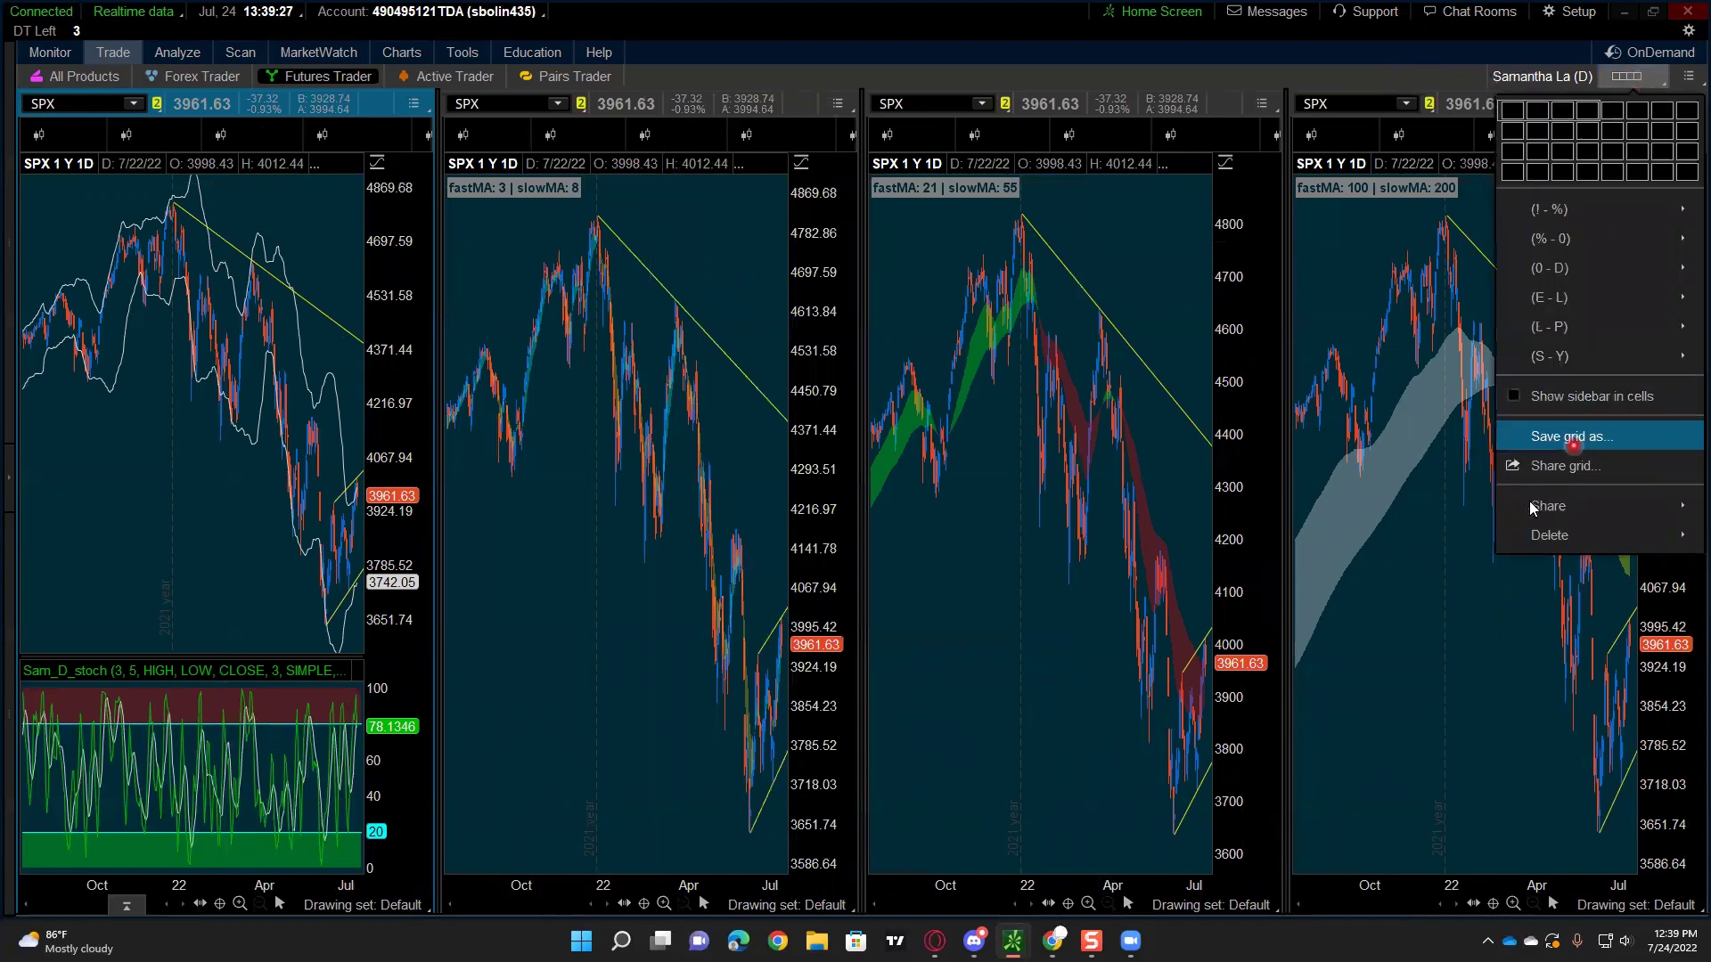
mouse_move(1542, 535)
click(1453, 531)
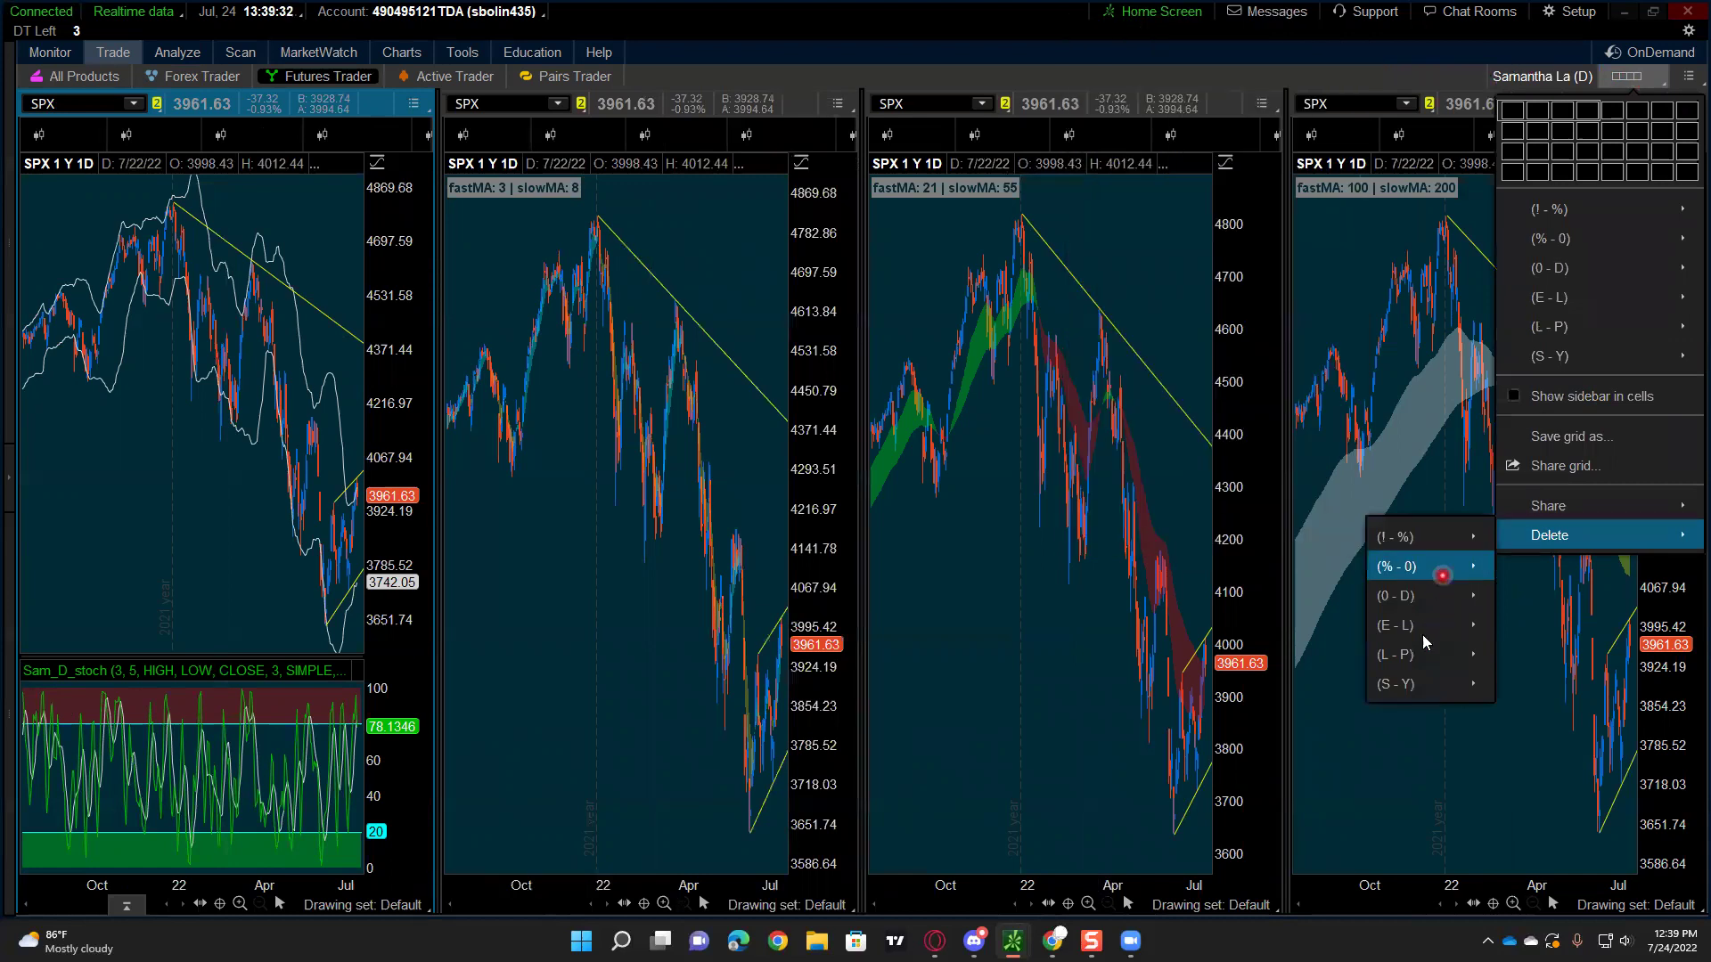
click(1406, 685)
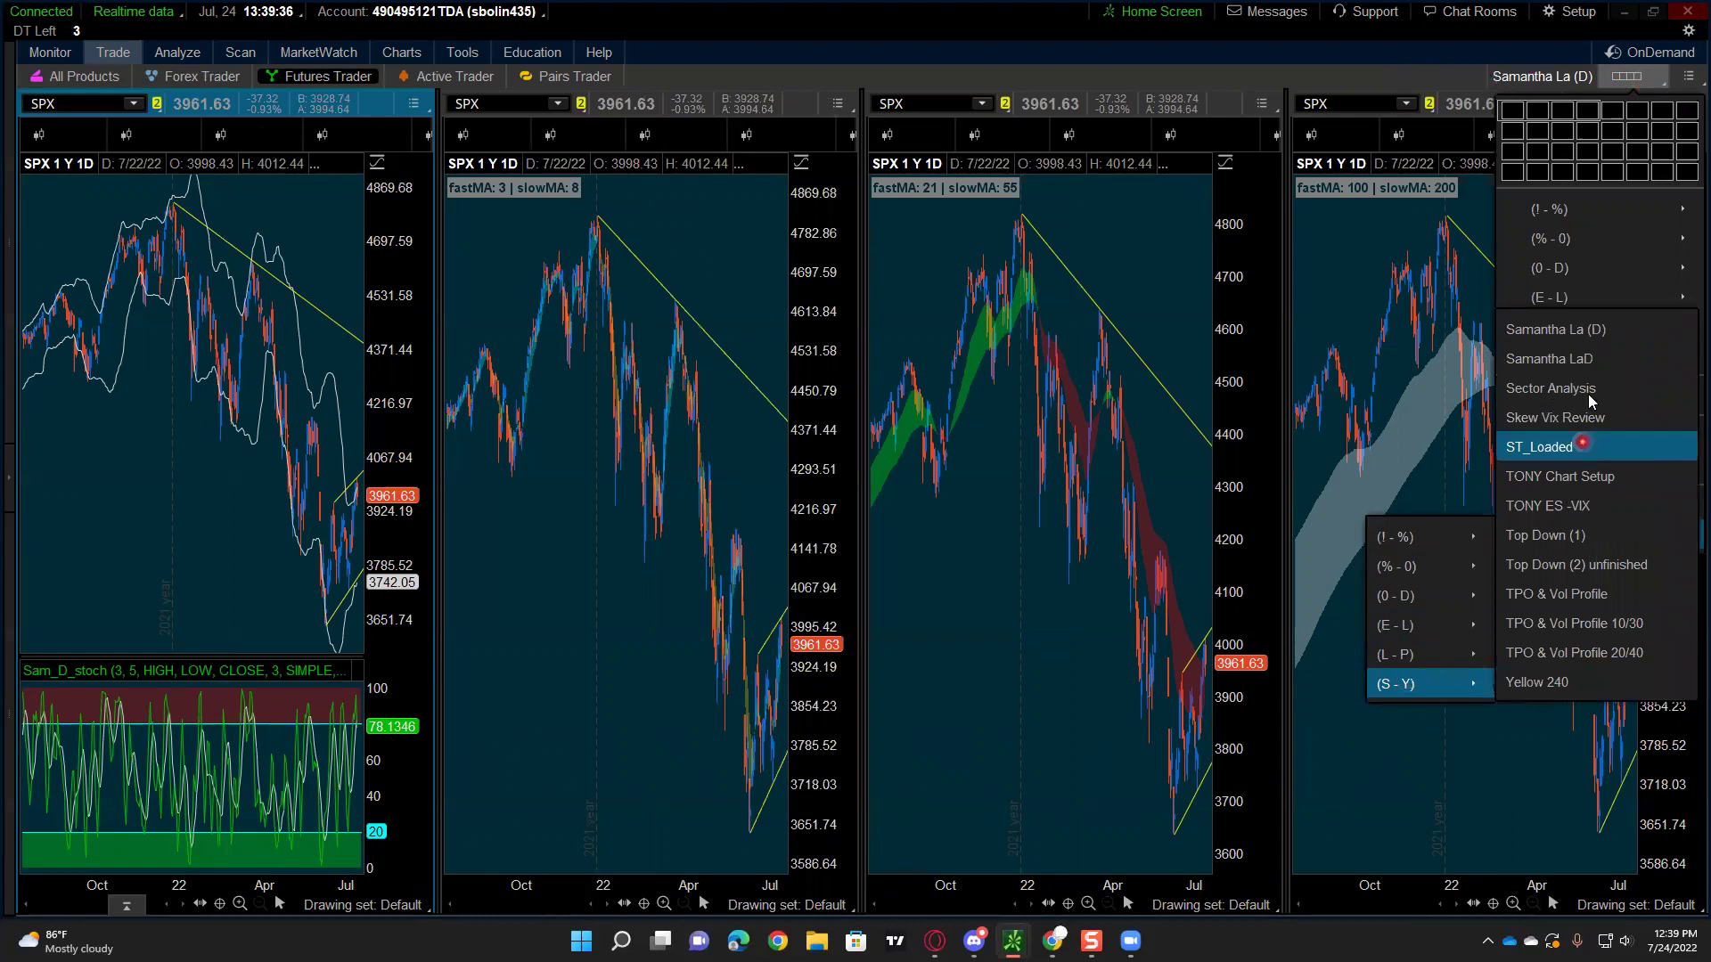
click(1593, 360)
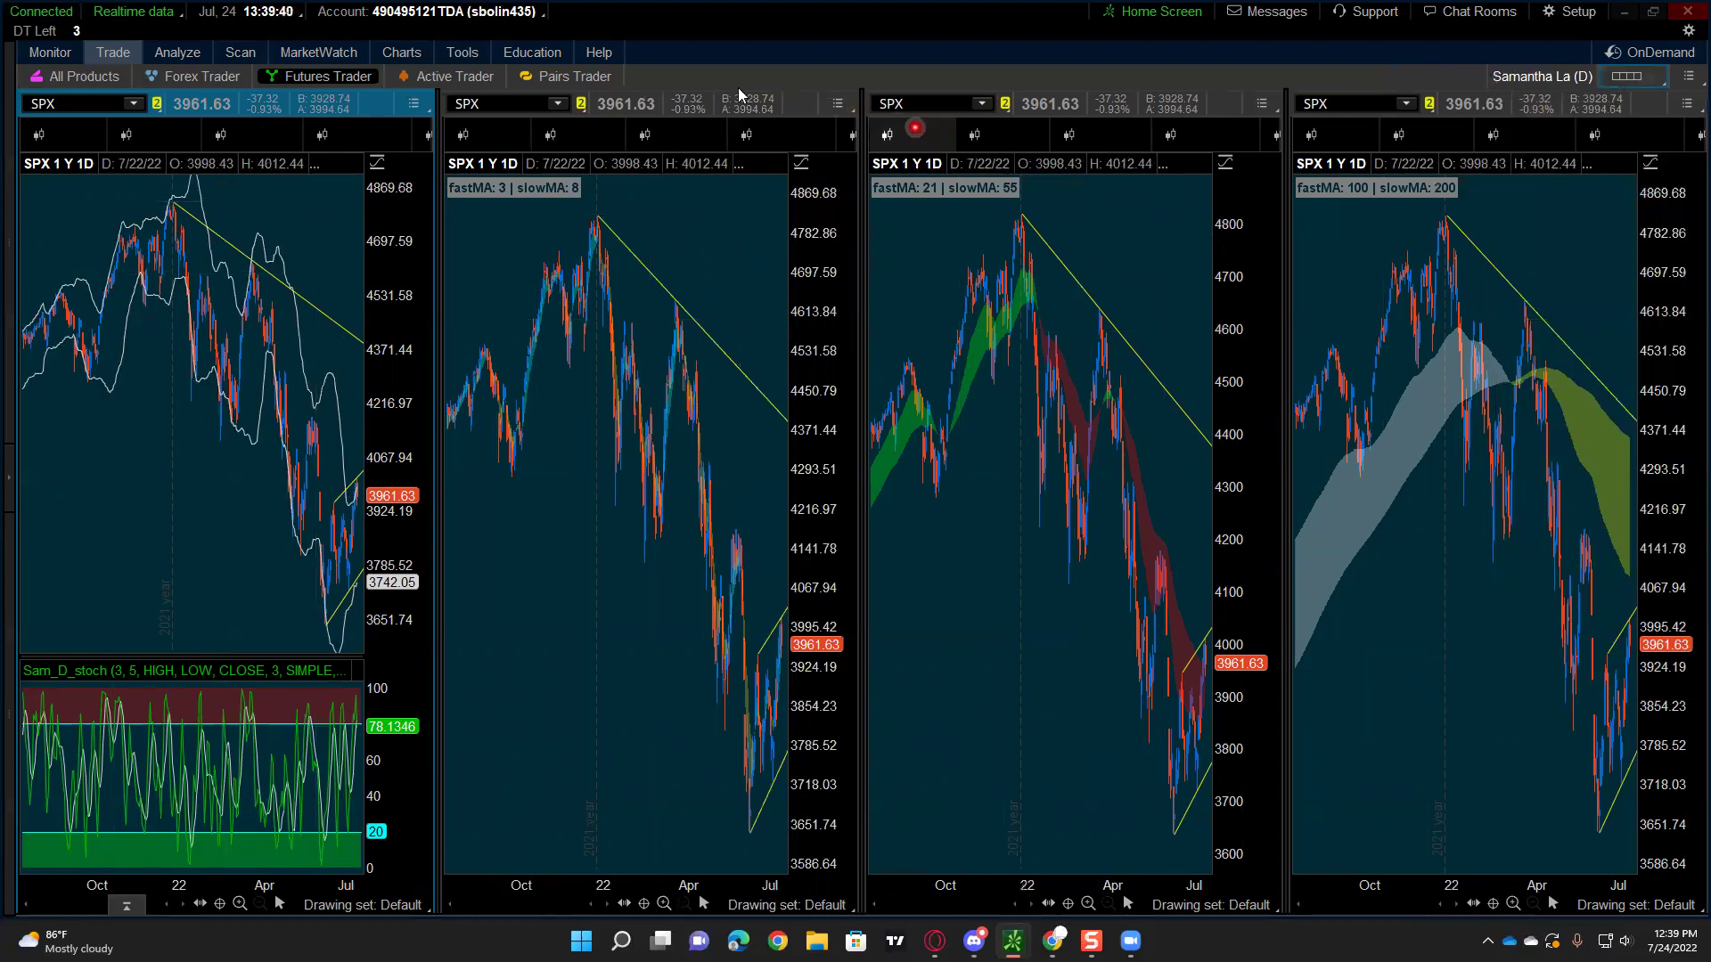
Step: Switch the SPX charts to 20-day 1-hour bars and return to the four-chart grid
click(415, 106)
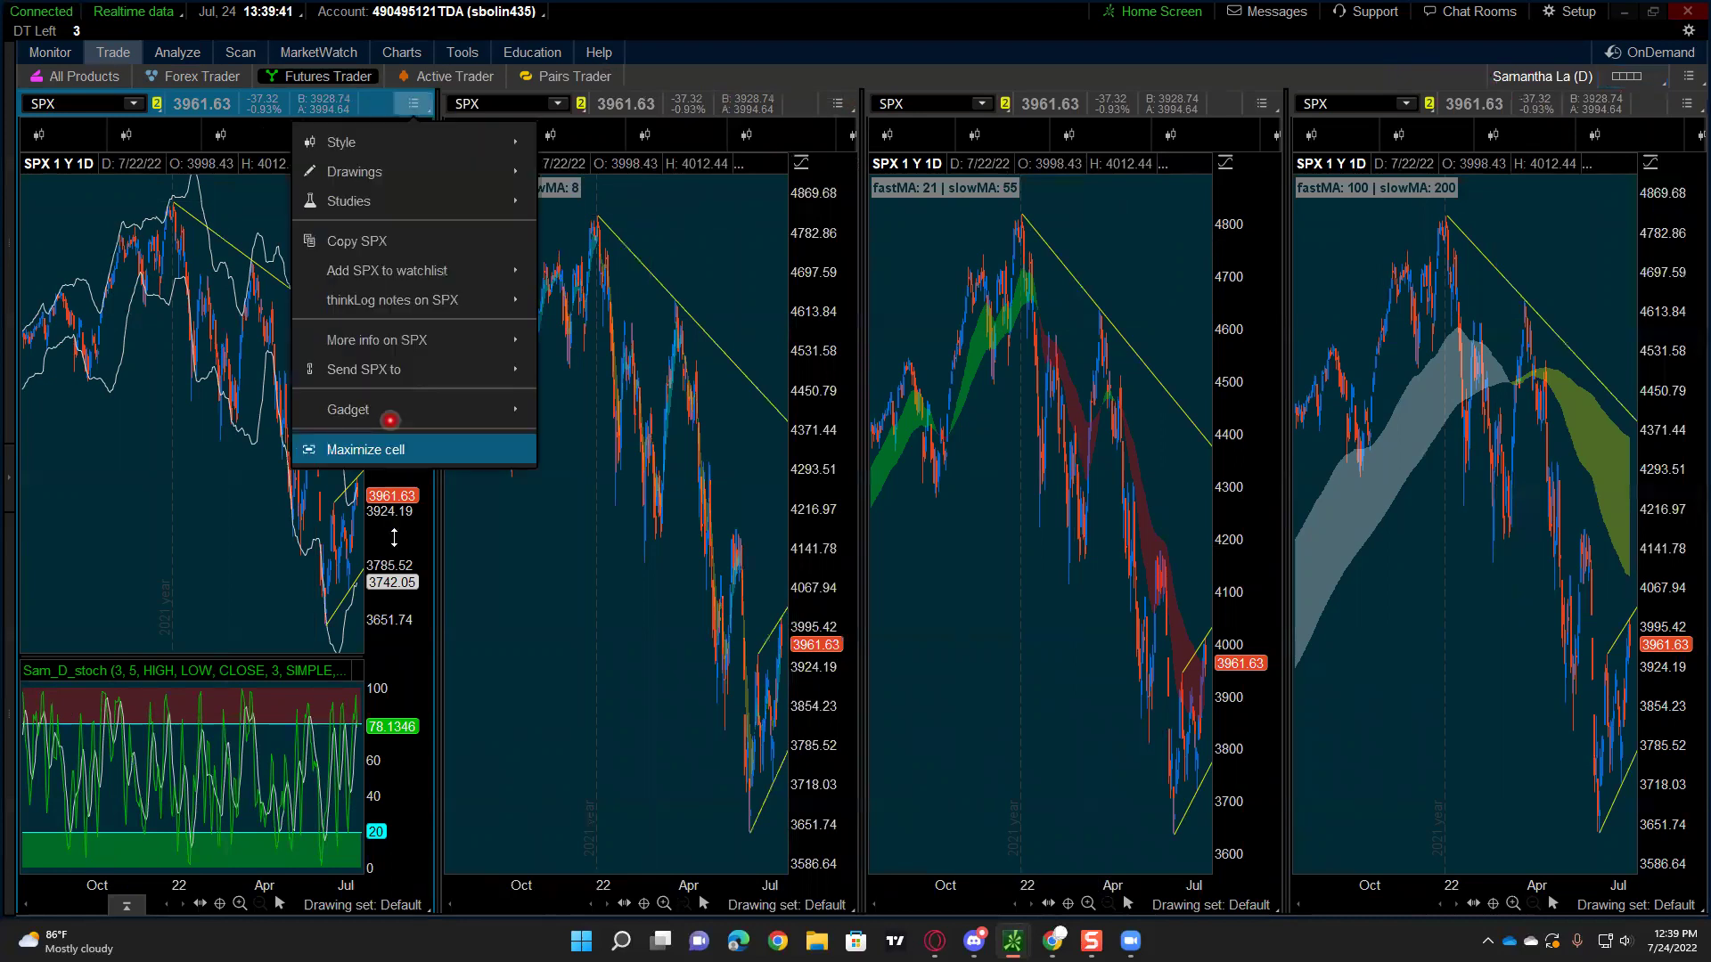
click(381, 450)
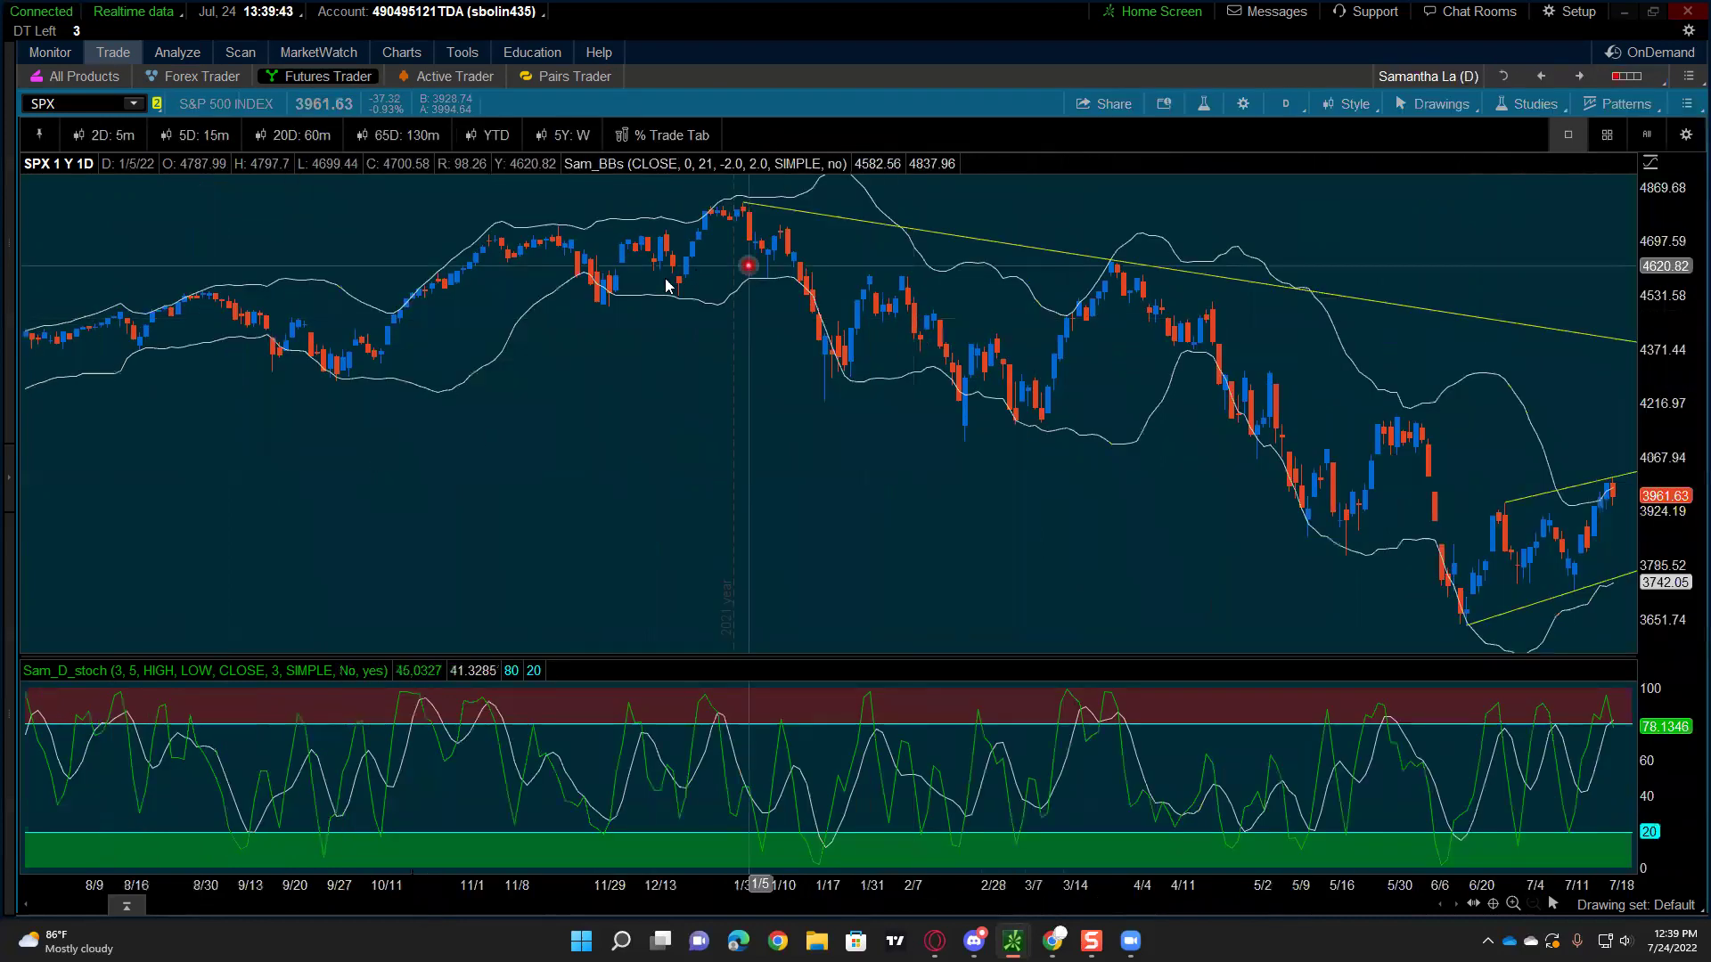
click(1607, 135)
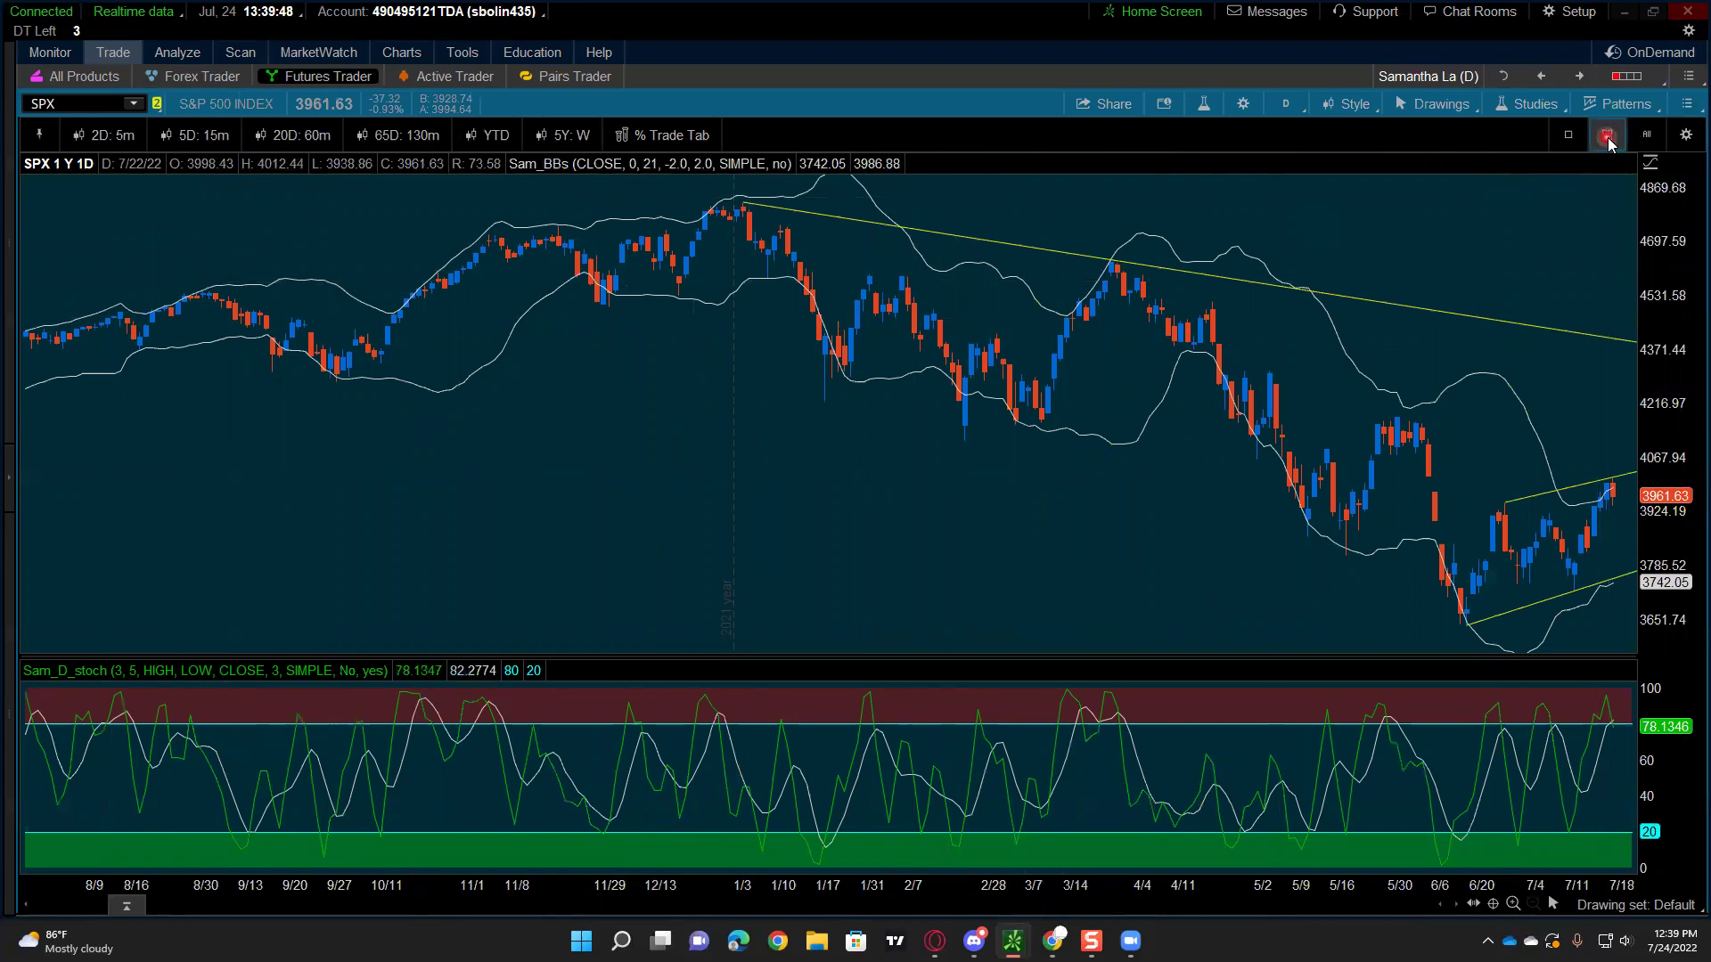
click(787, 261)
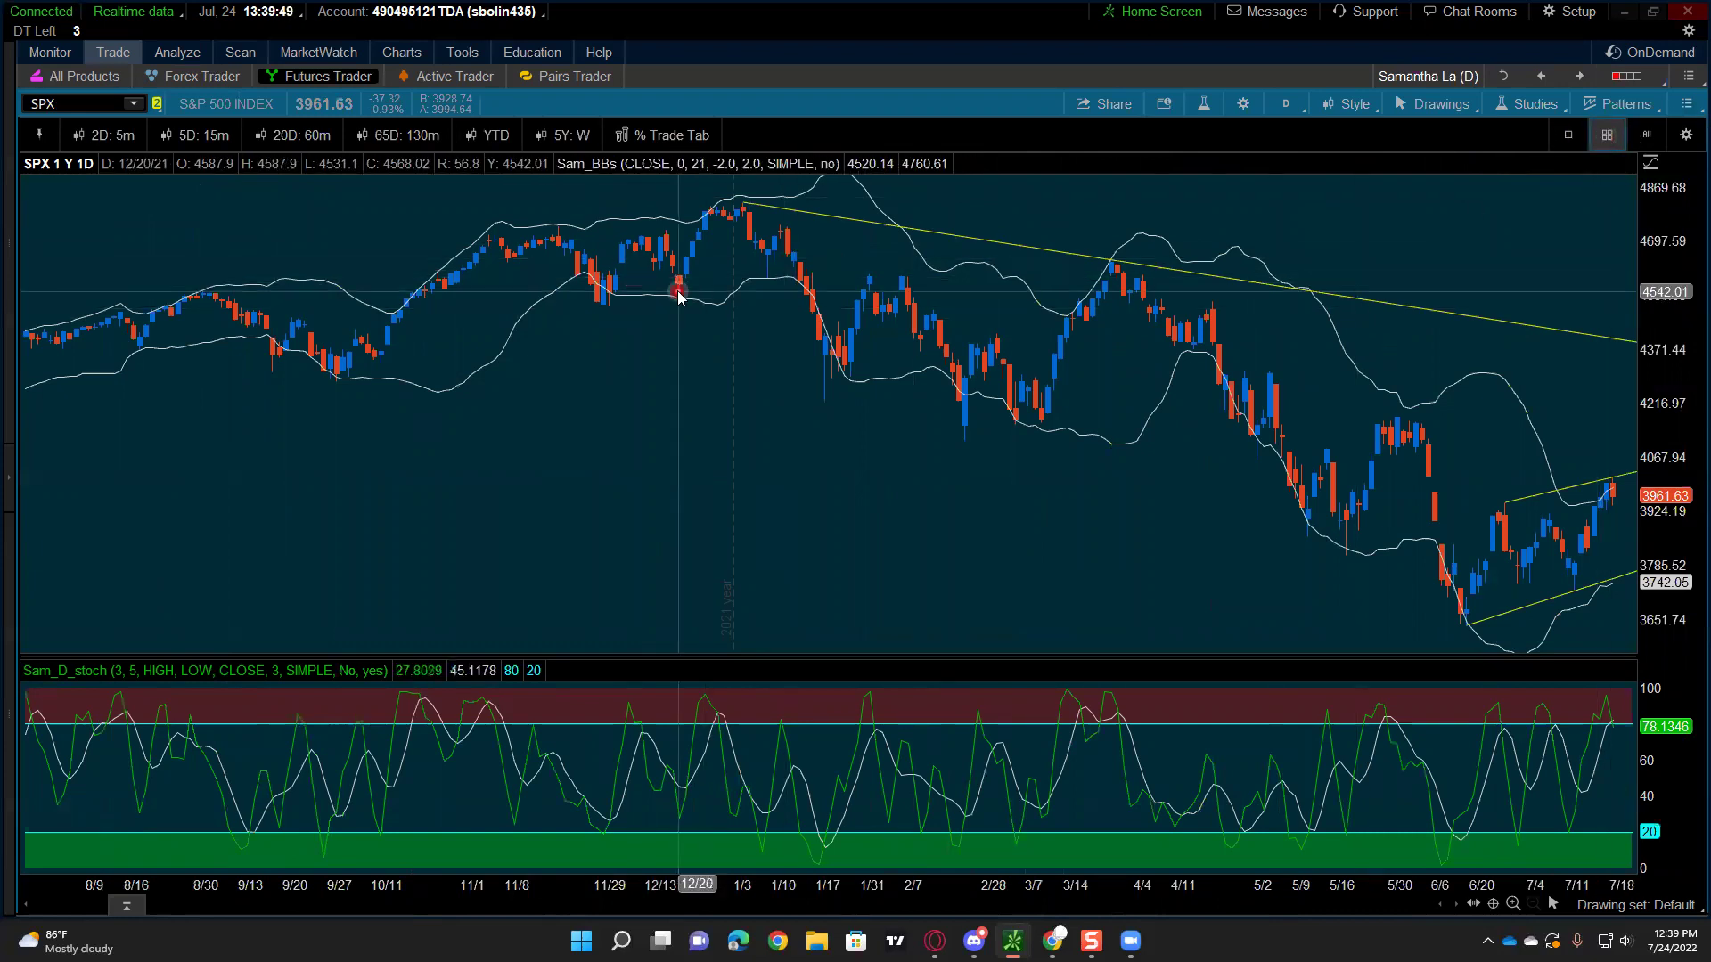
click(391, 205)
click(301, 135)
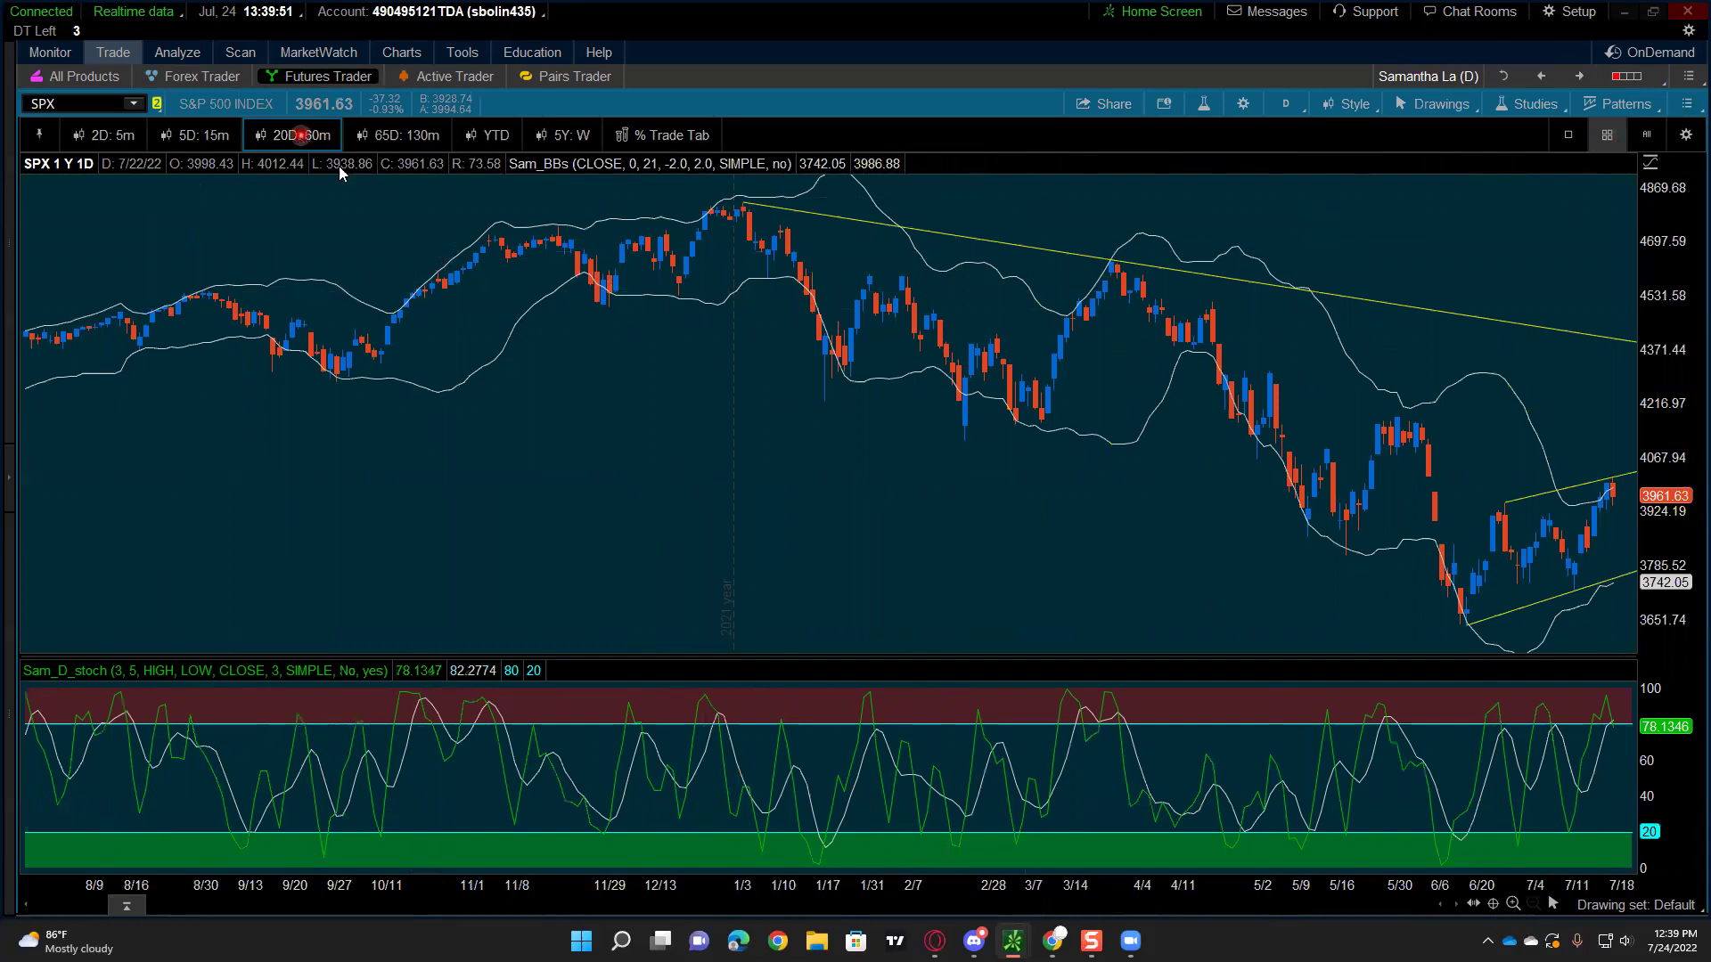
click(838, 361)
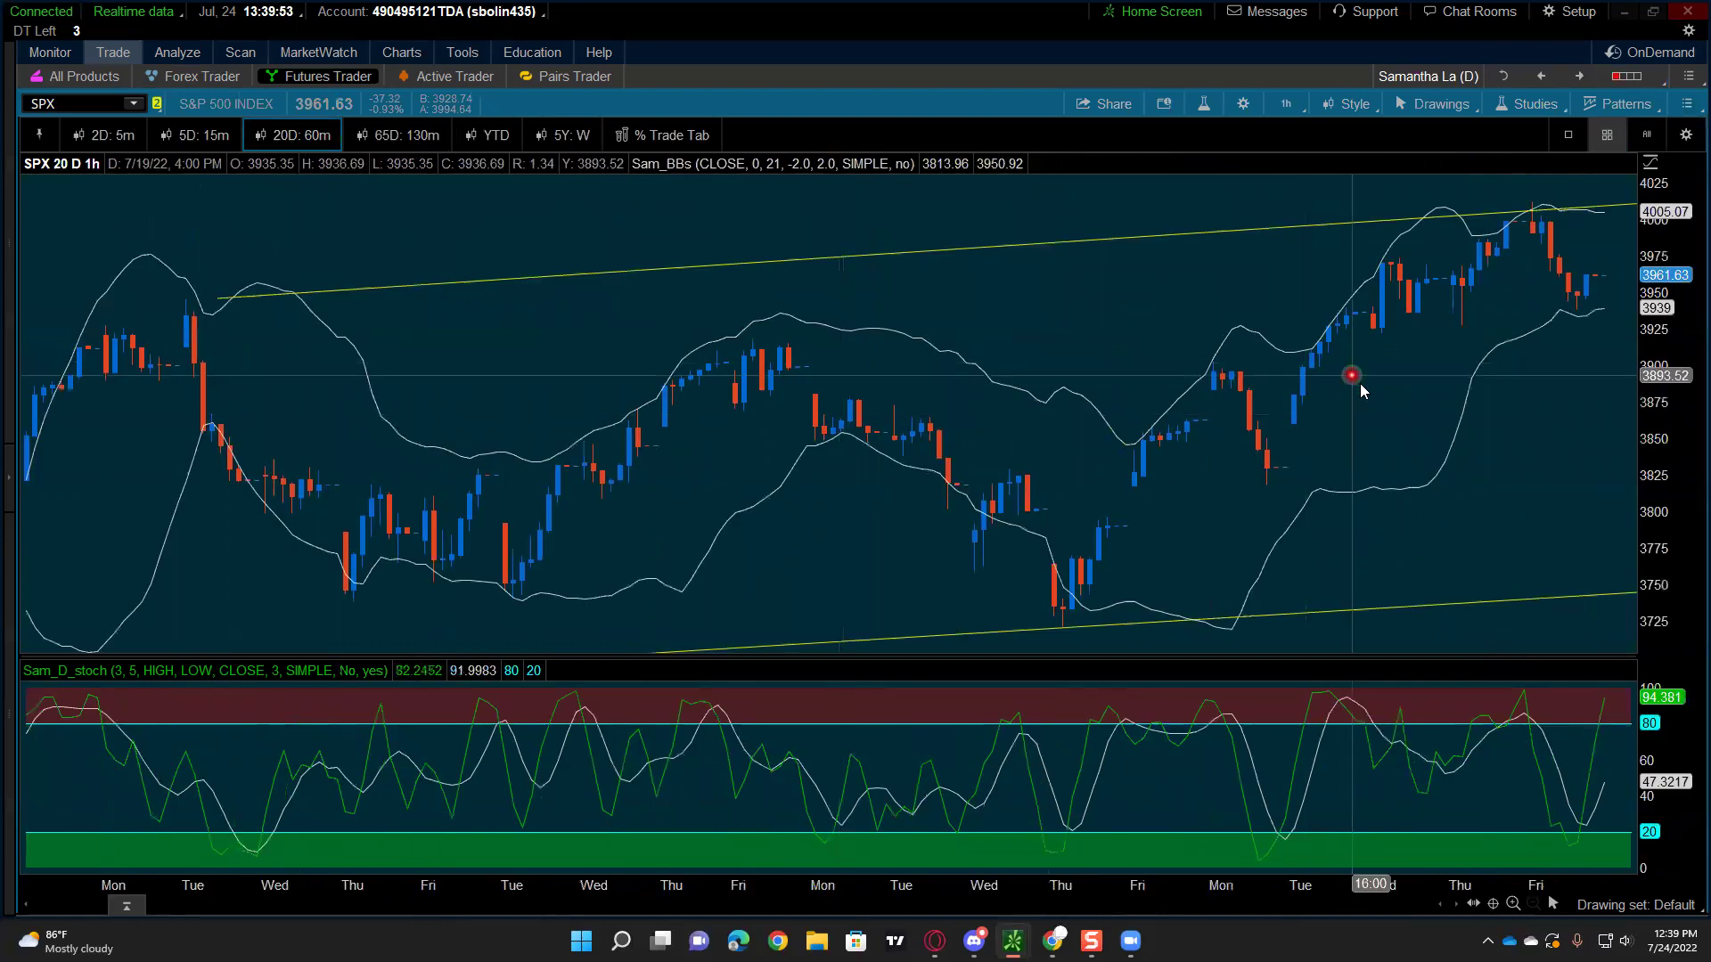
click(1466, 224)
click(1557, 158)
click(1505, 81)
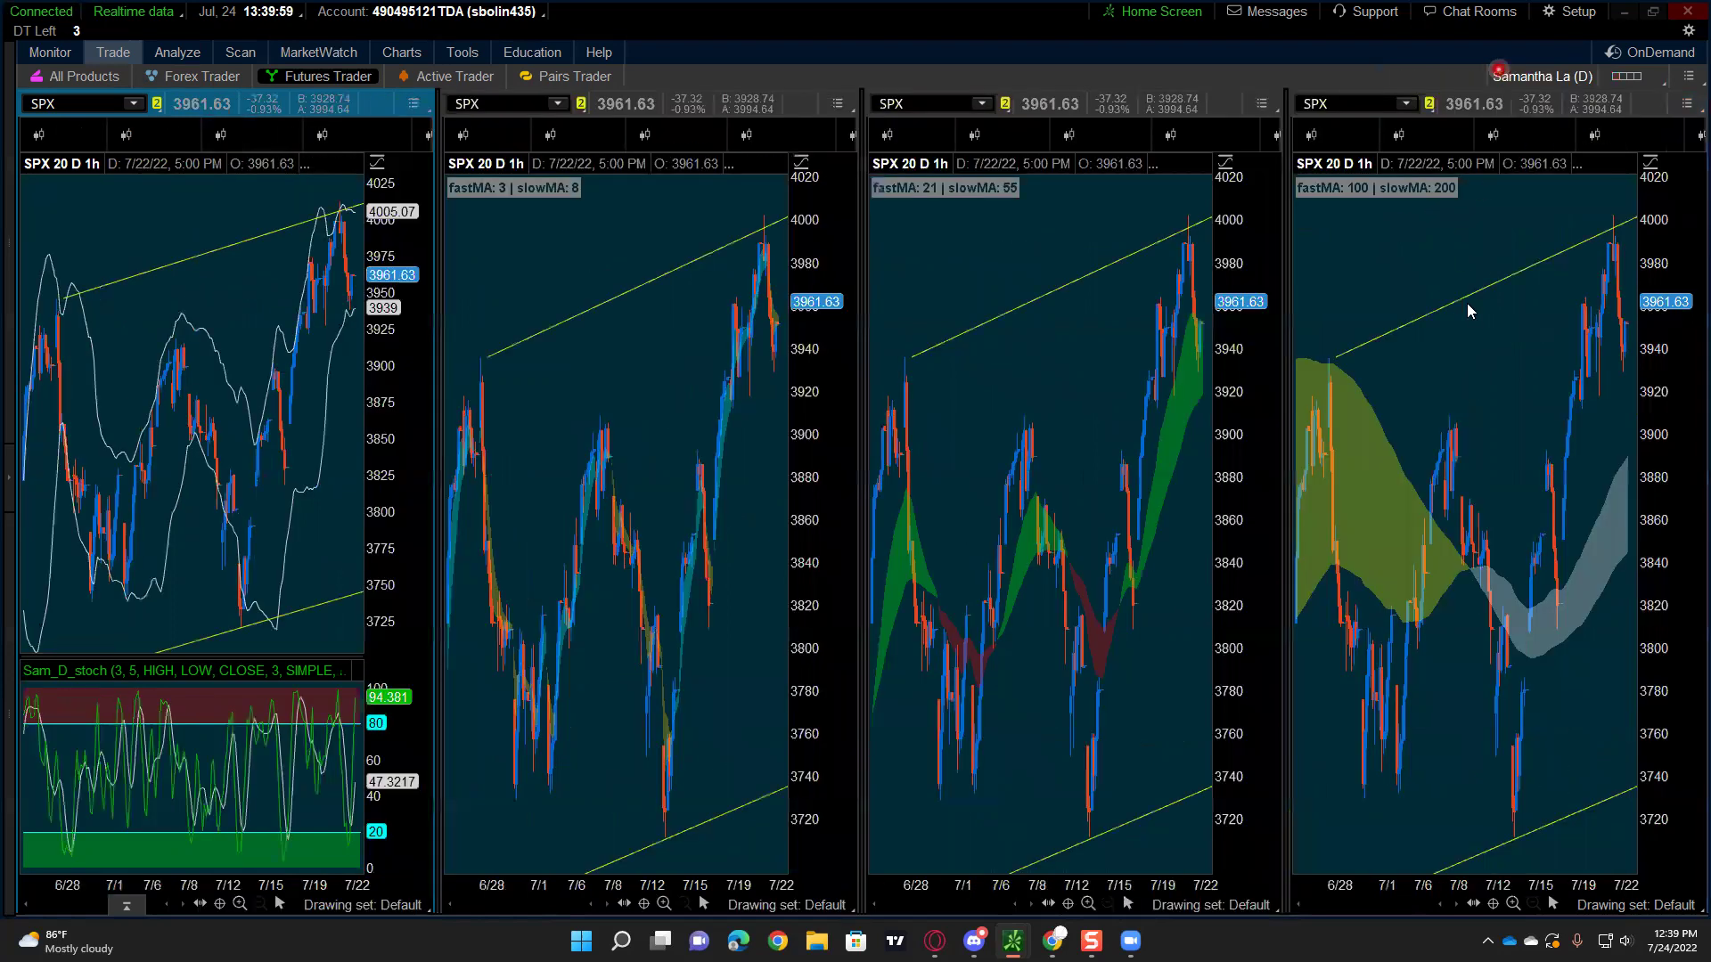
Step: Save the grid with a (60min) name suffix, then inspect the 7/1 and 7/6 11:00 AM bars
click(1642, 78)
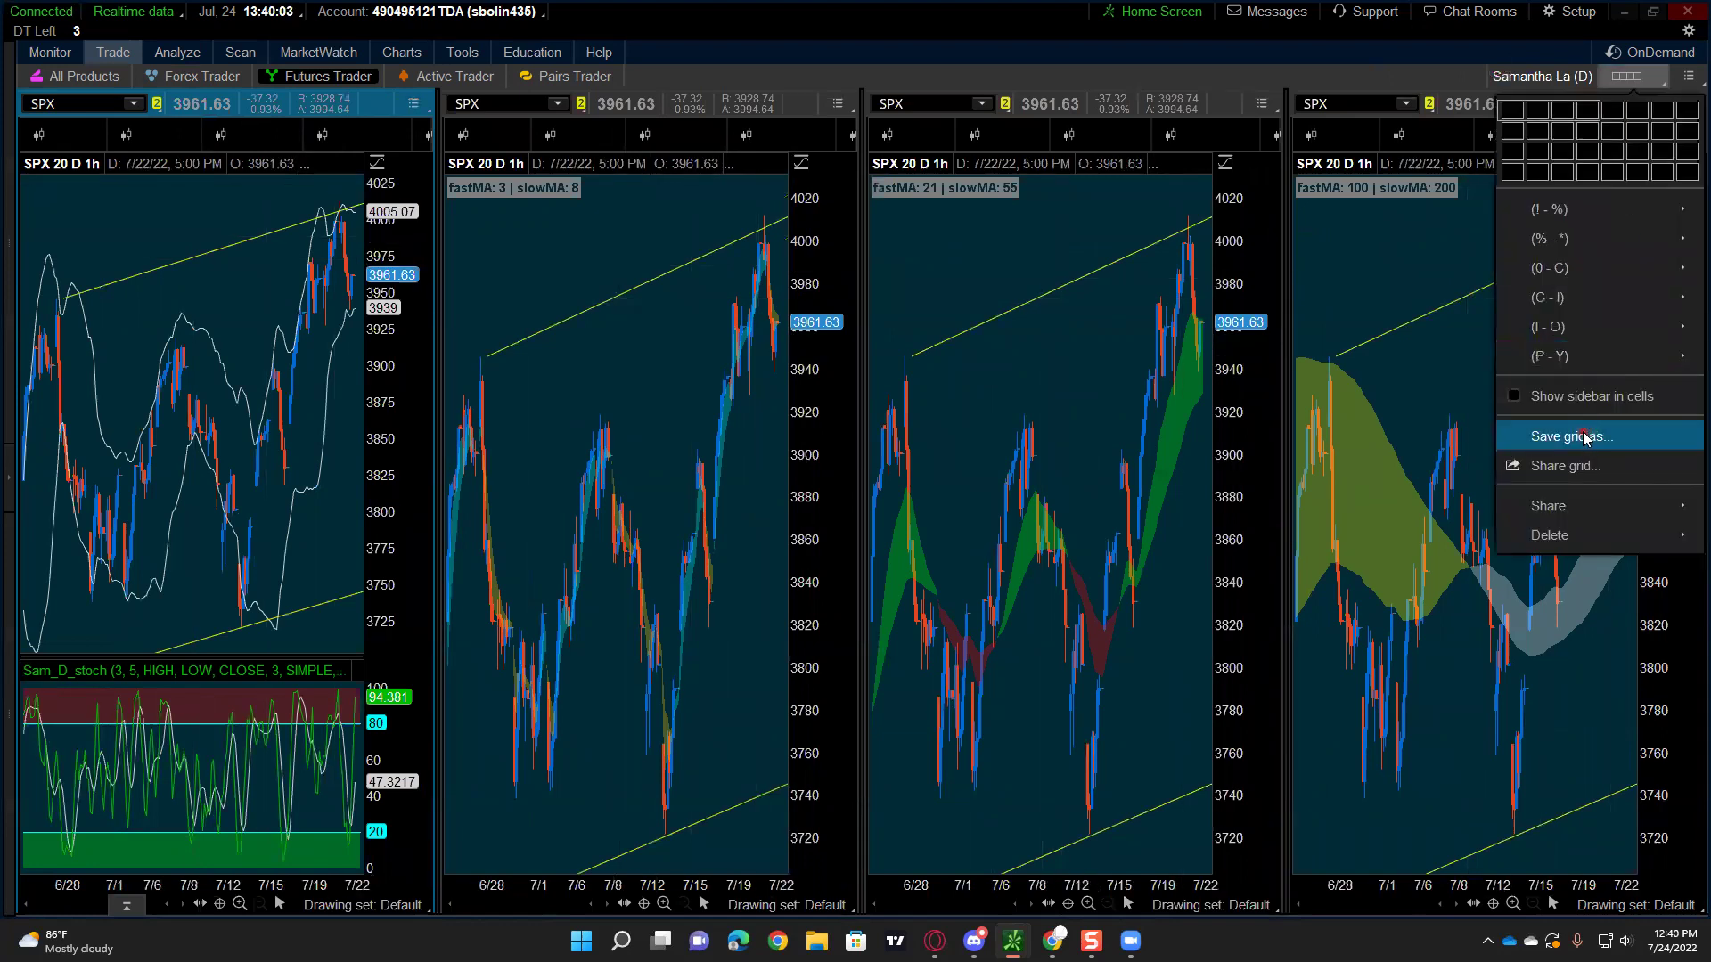
click(1586, 432)
click(832, 488)
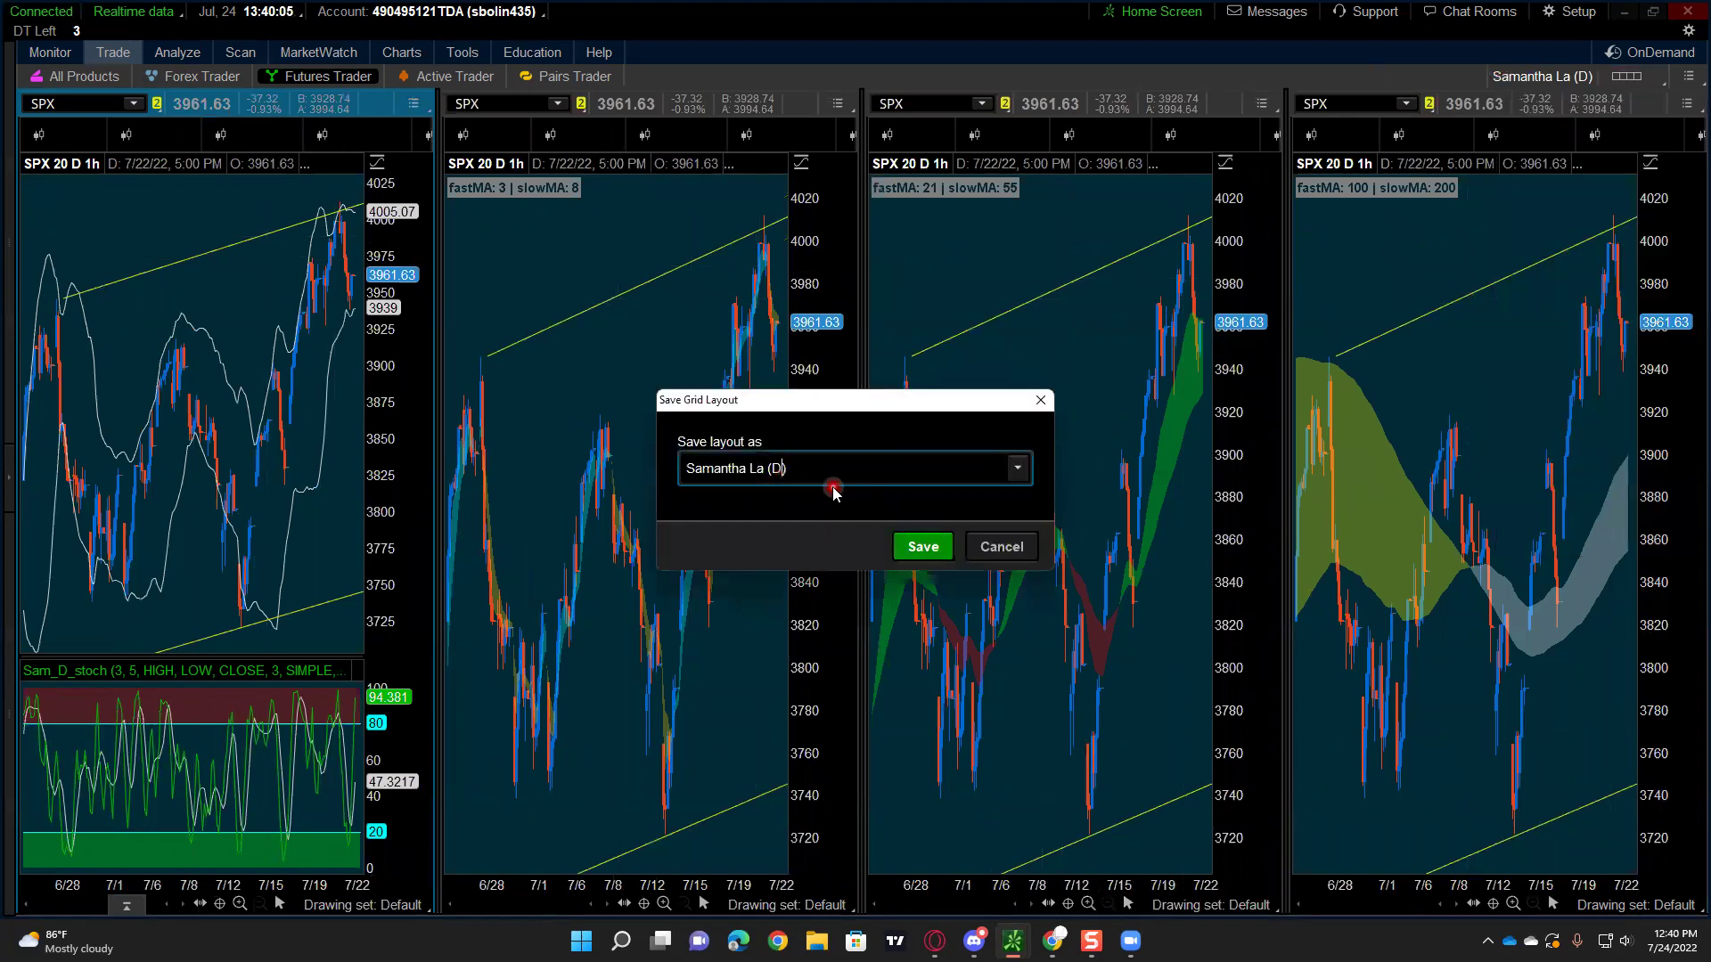
text(60min))
click(910, 545)
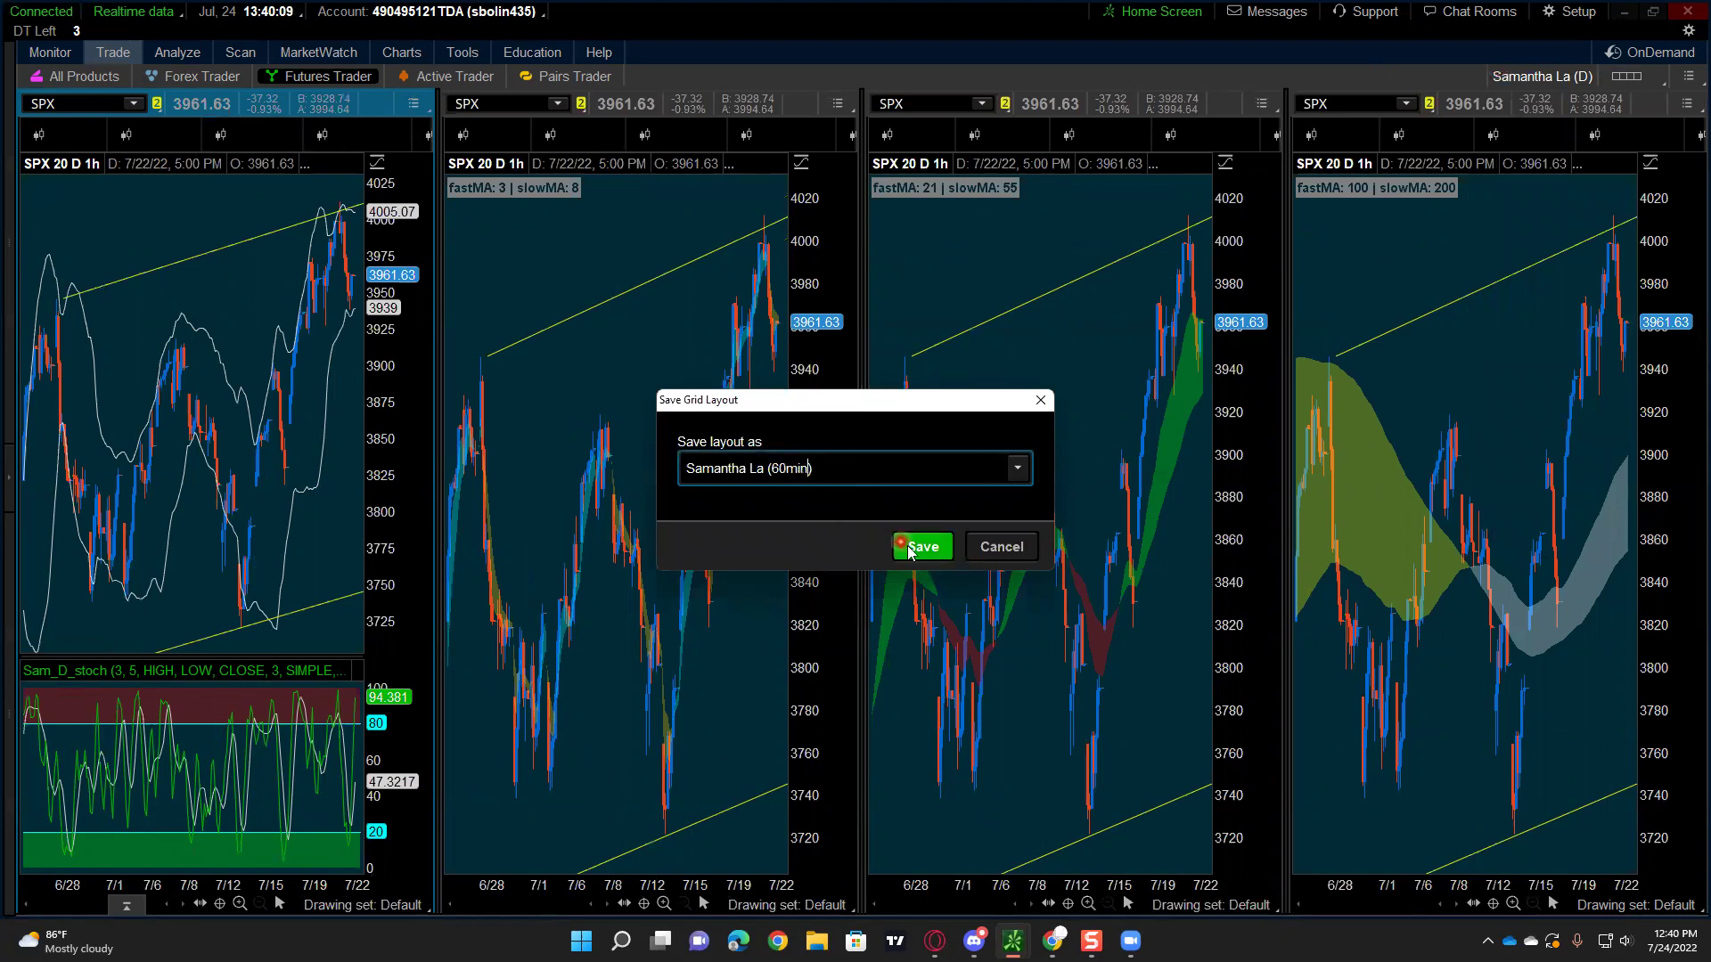
click(971, 541)
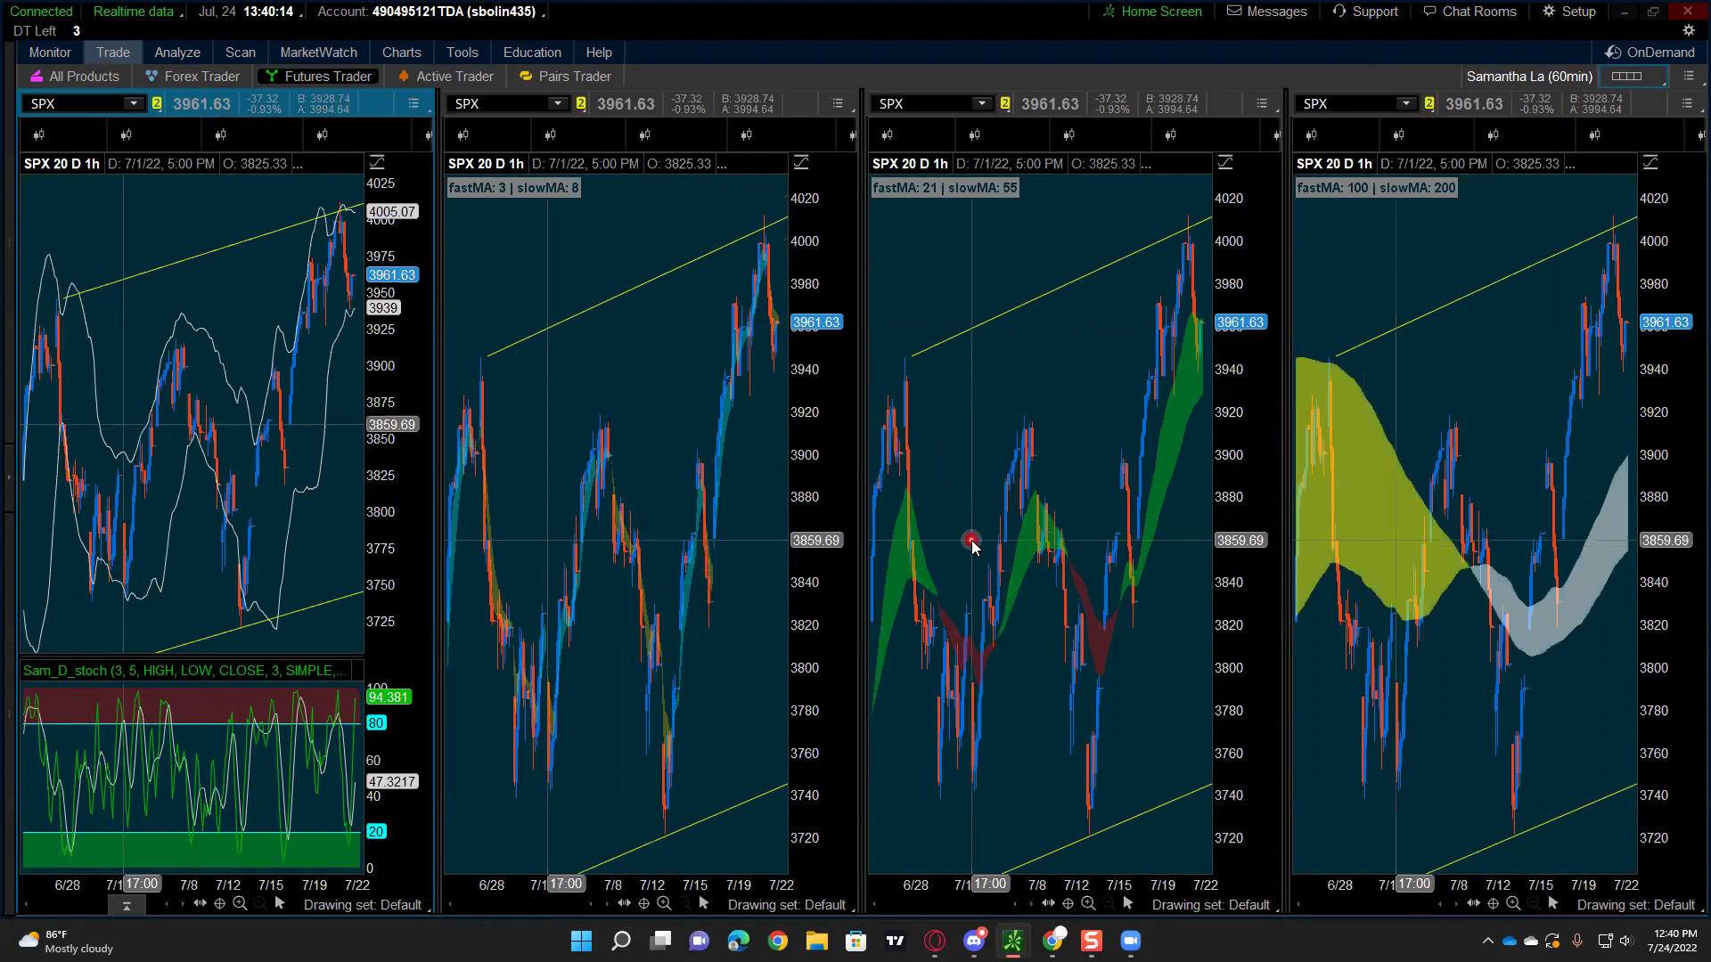
click(993, 534)
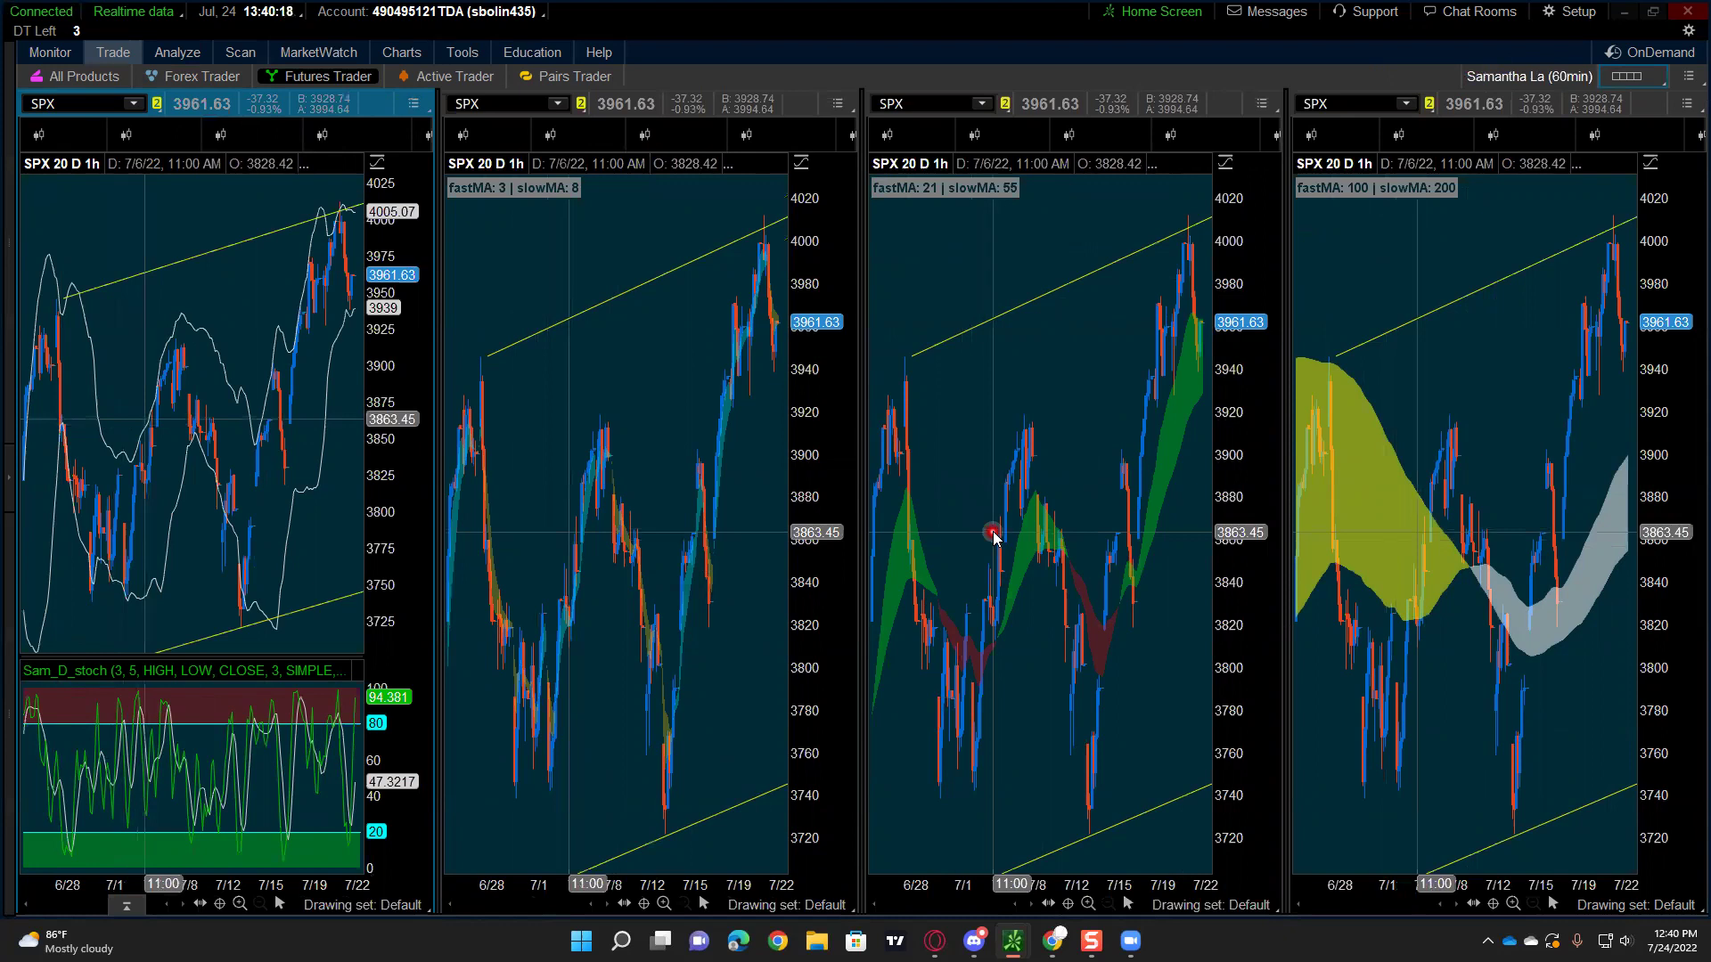
Step: Maximize the first chart of the grid to fill the window
click(421, 109)
click(392, 448)
click(959, 562)
Step: Cycle through the 3/8 and 100/200 moving-average charts back to the Bollinger/stochastic chart
click(1577, 83)
click(1579, 82)
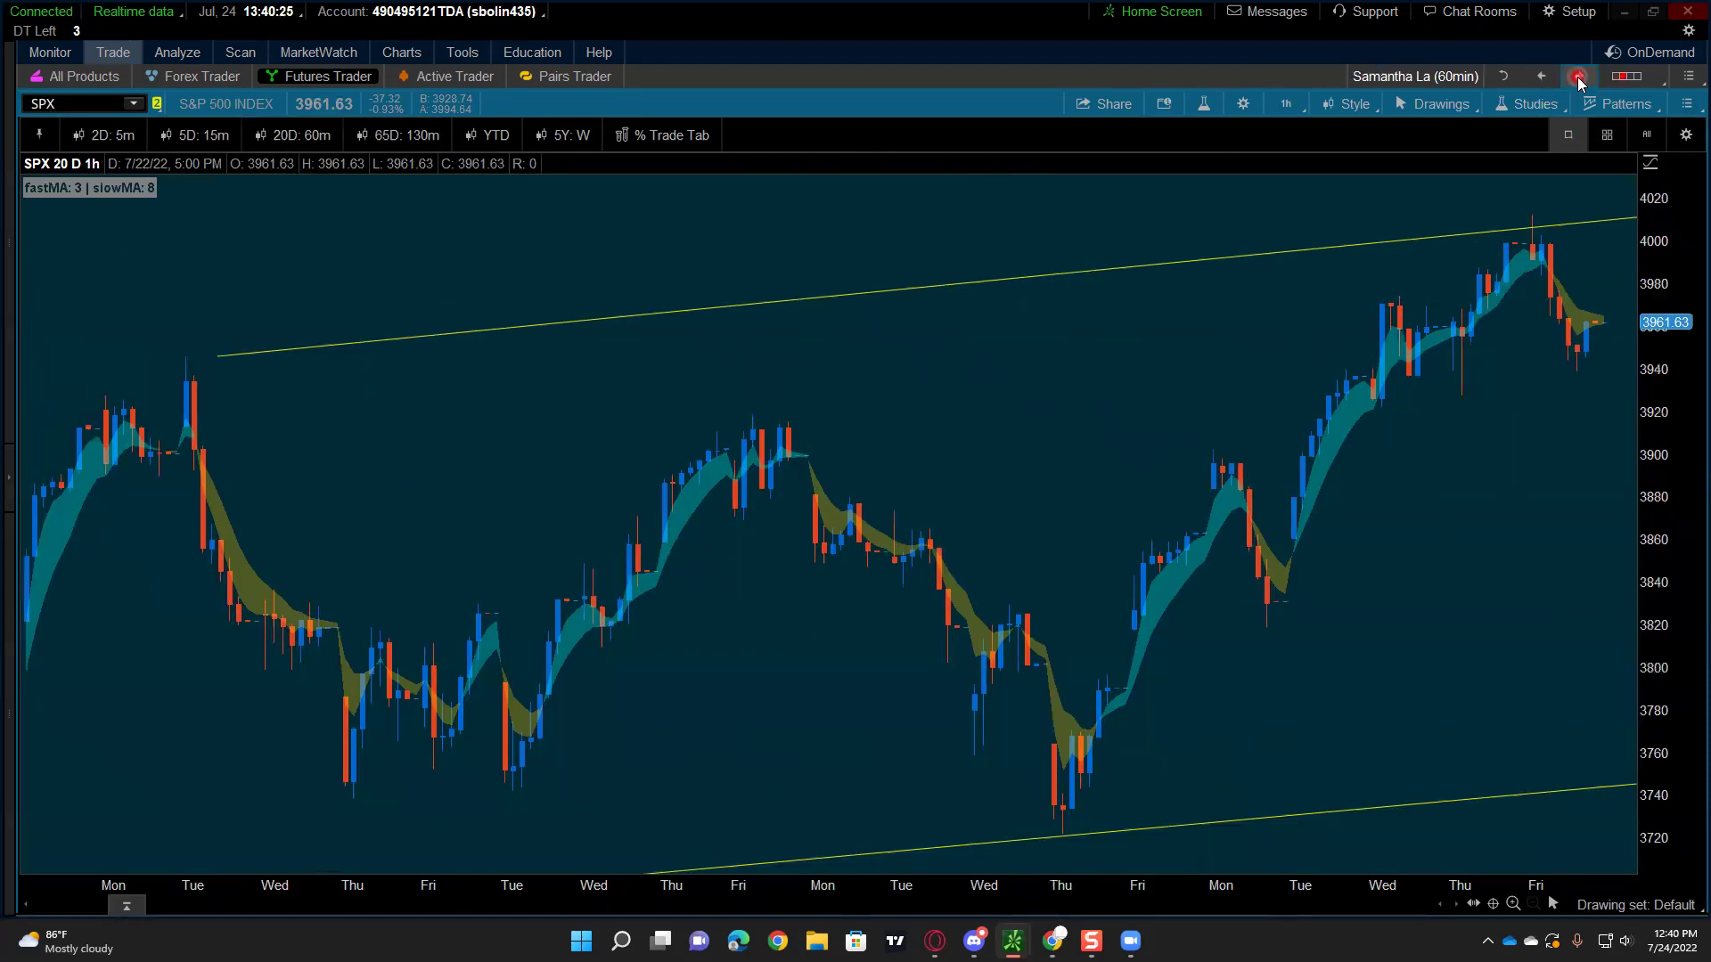
click(1577, 82)
click(1577, 82)
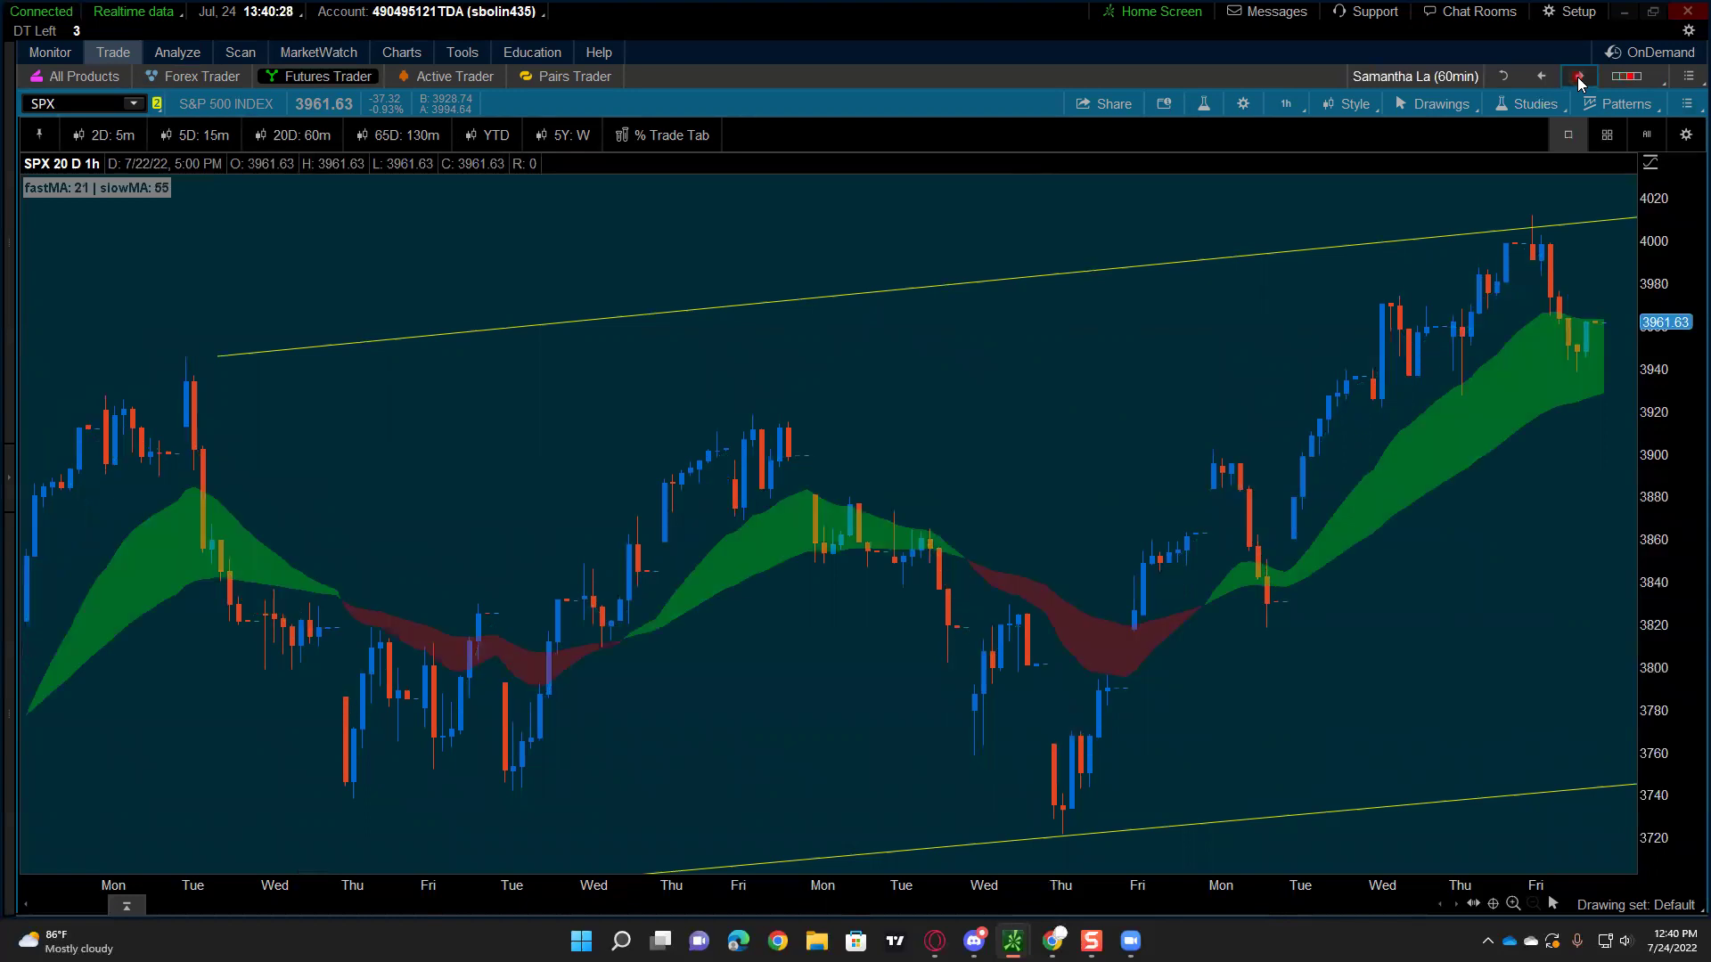
click(1577, 82)
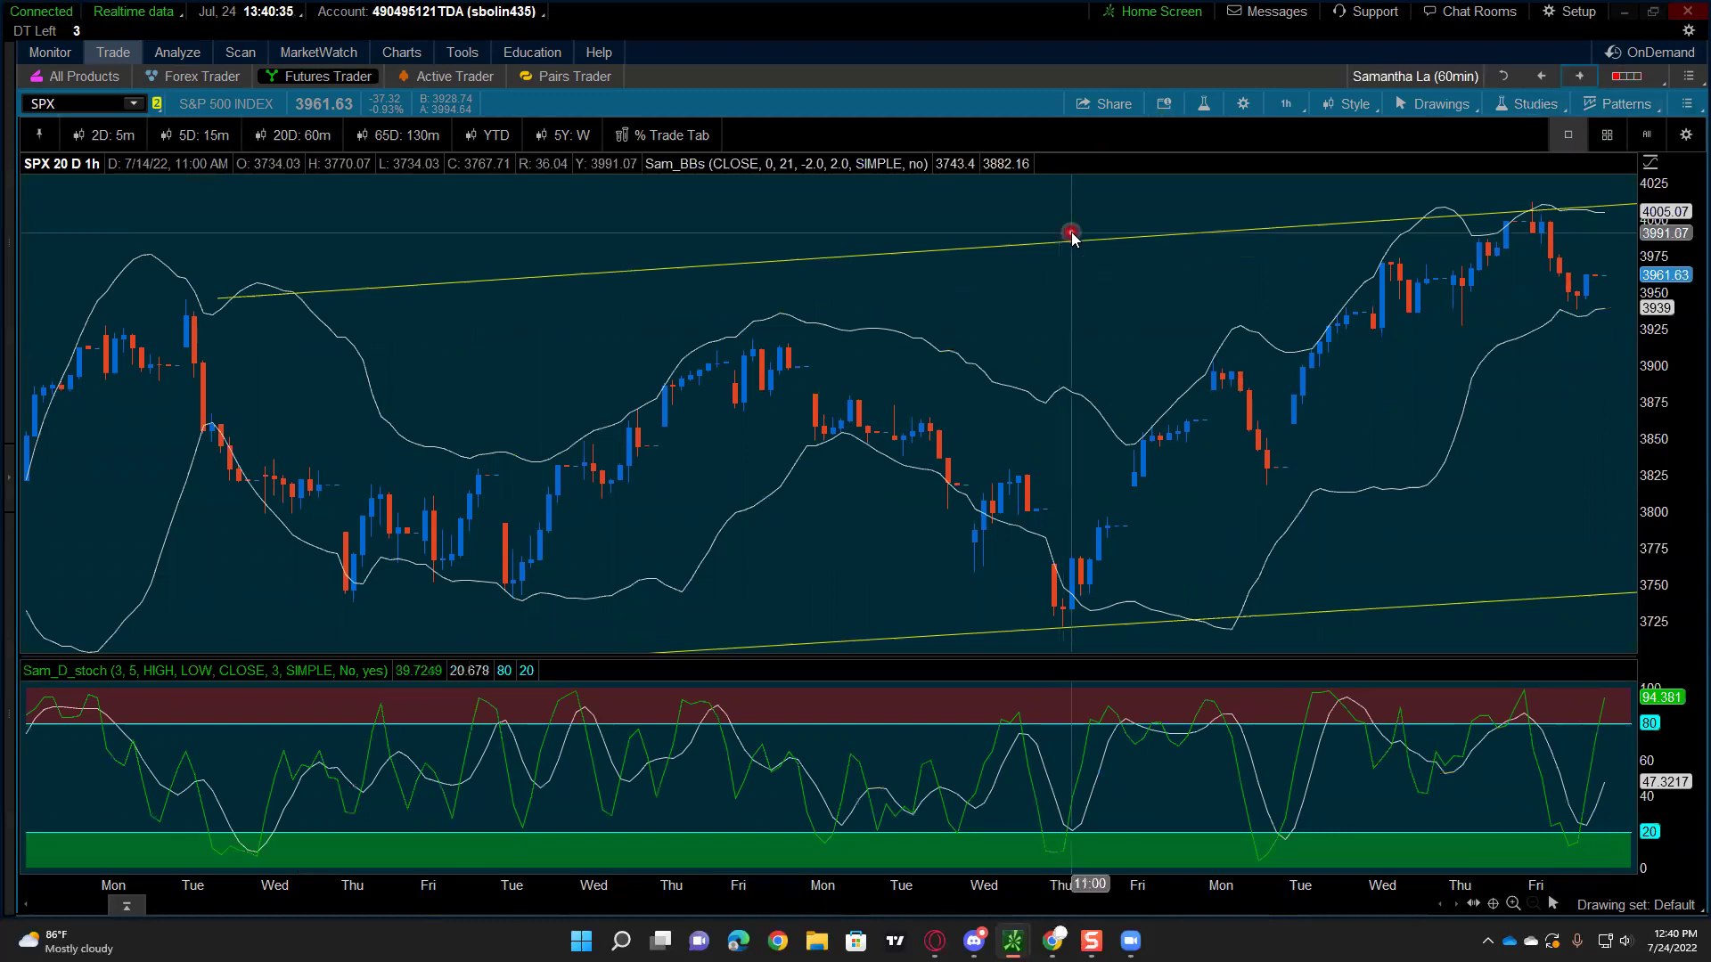
click(1589, 77)
click(1617, 78)
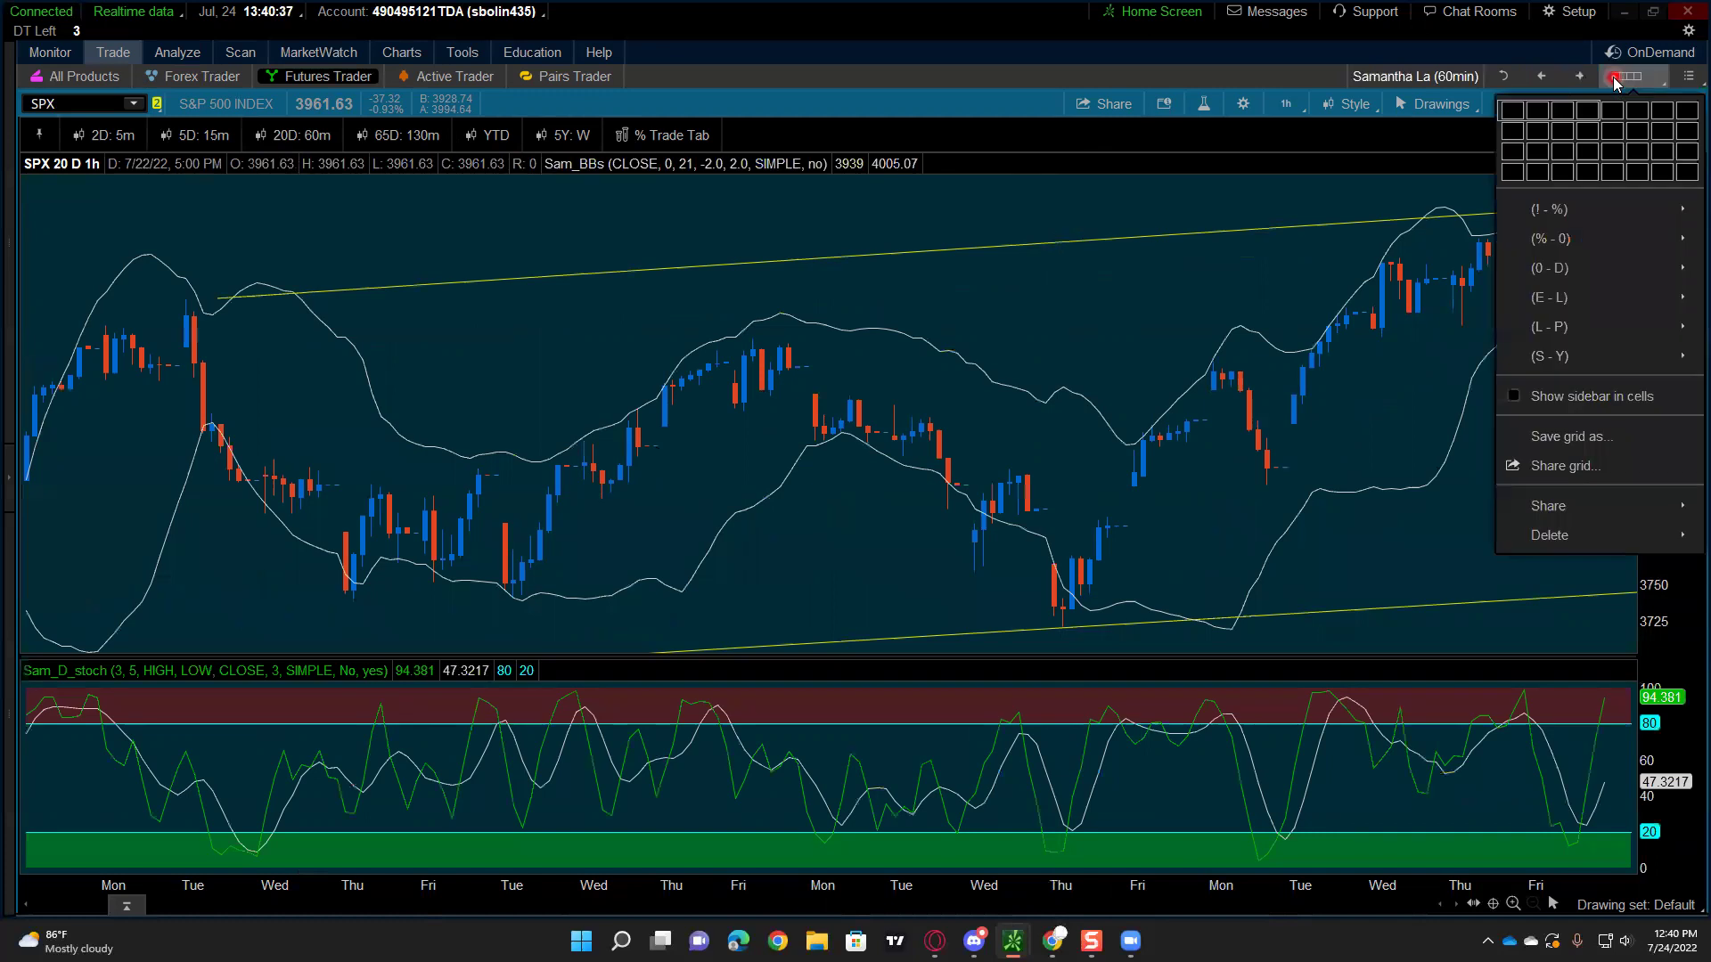
Step: Load the ! Basic Daily grid and show five days of 15-minute SPX bars
click(1559, 210)
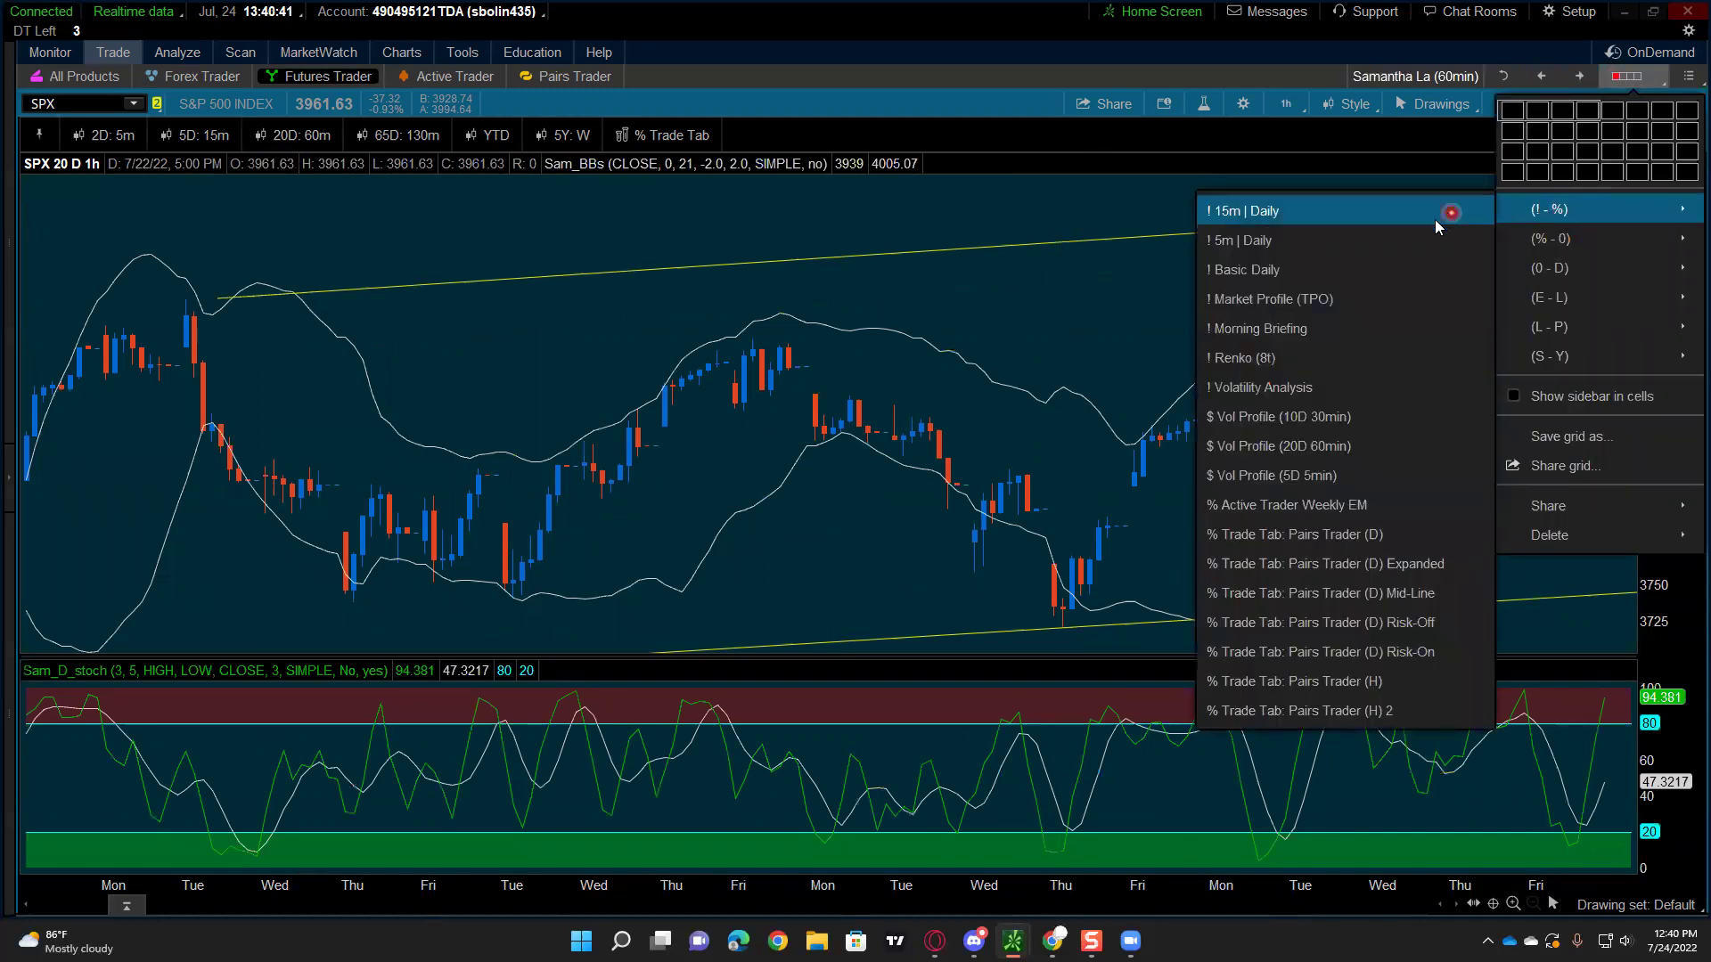
click(1382, 270)
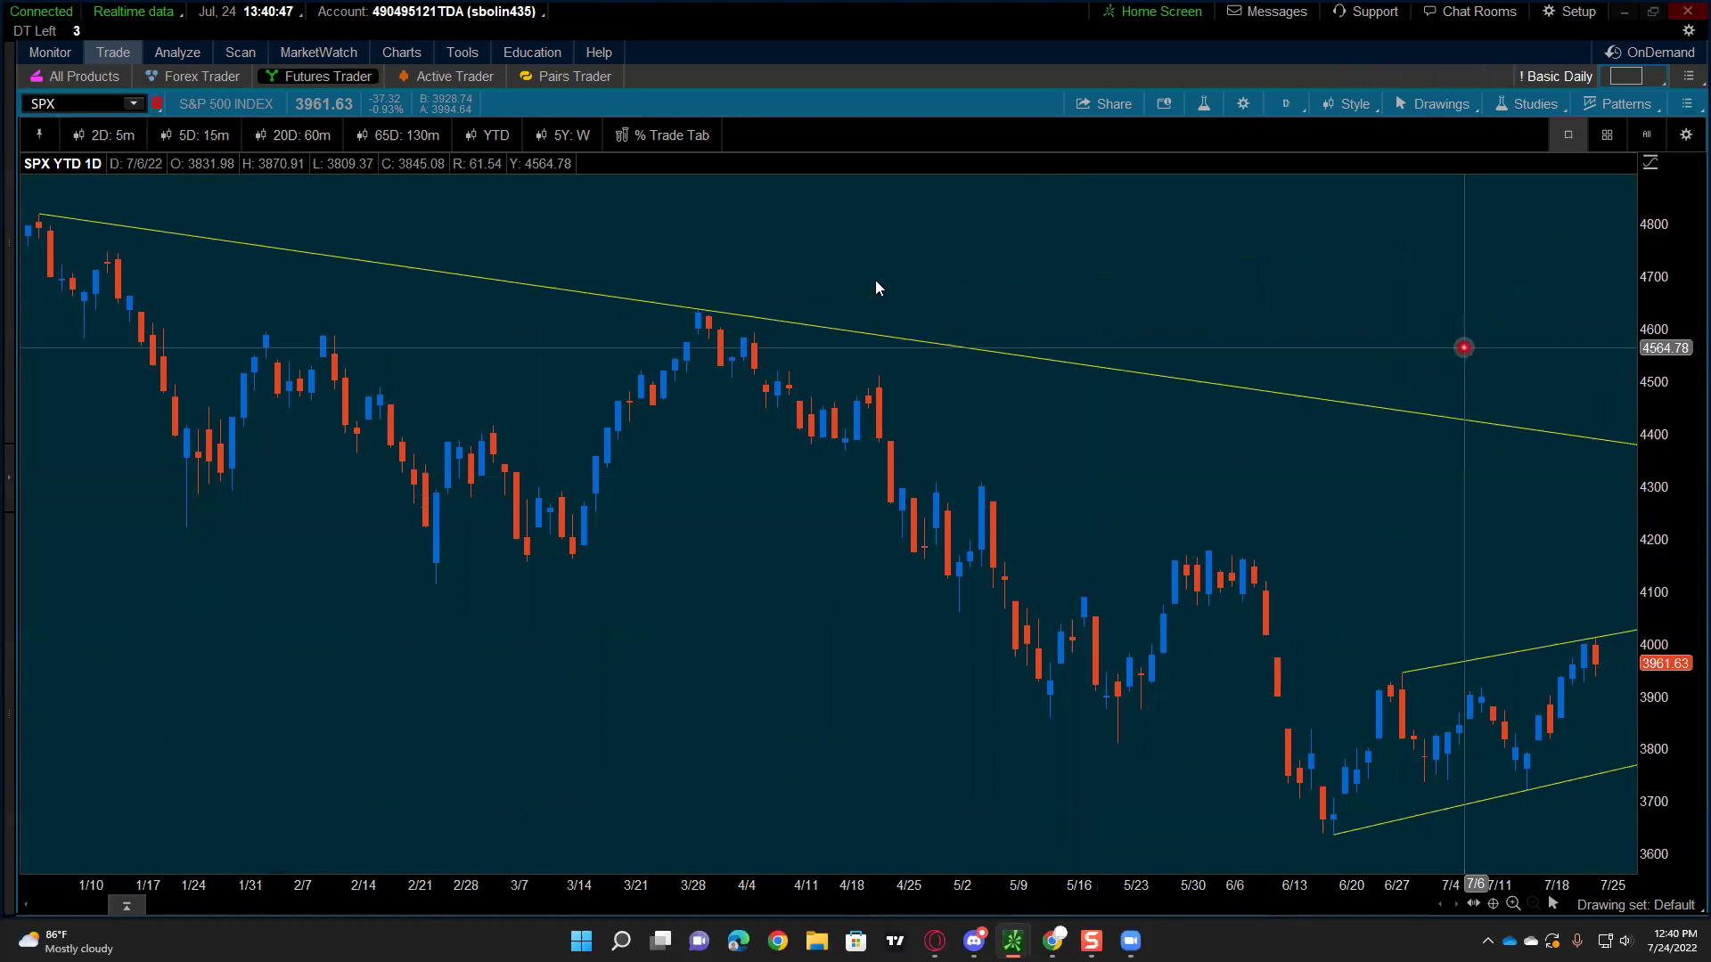
click(206, 136)
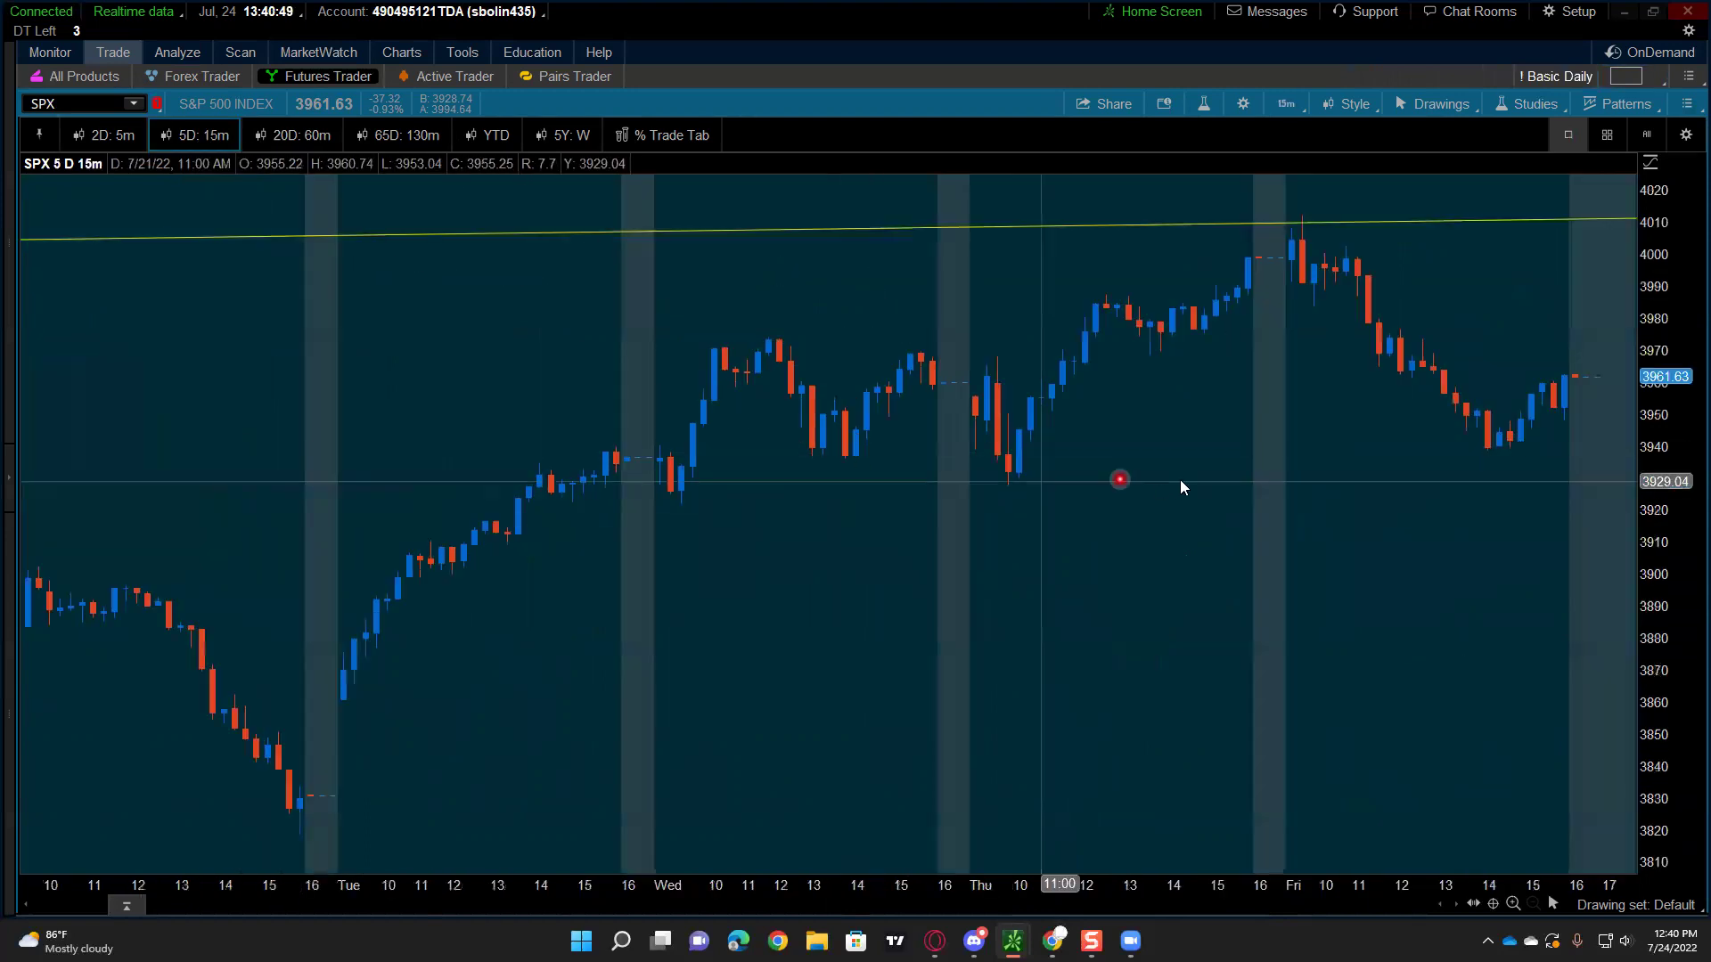
Step: Apply the Daily SMA's study set and confirm it in the study editor
click(1528, 104)
mouse_move(1499, 340)
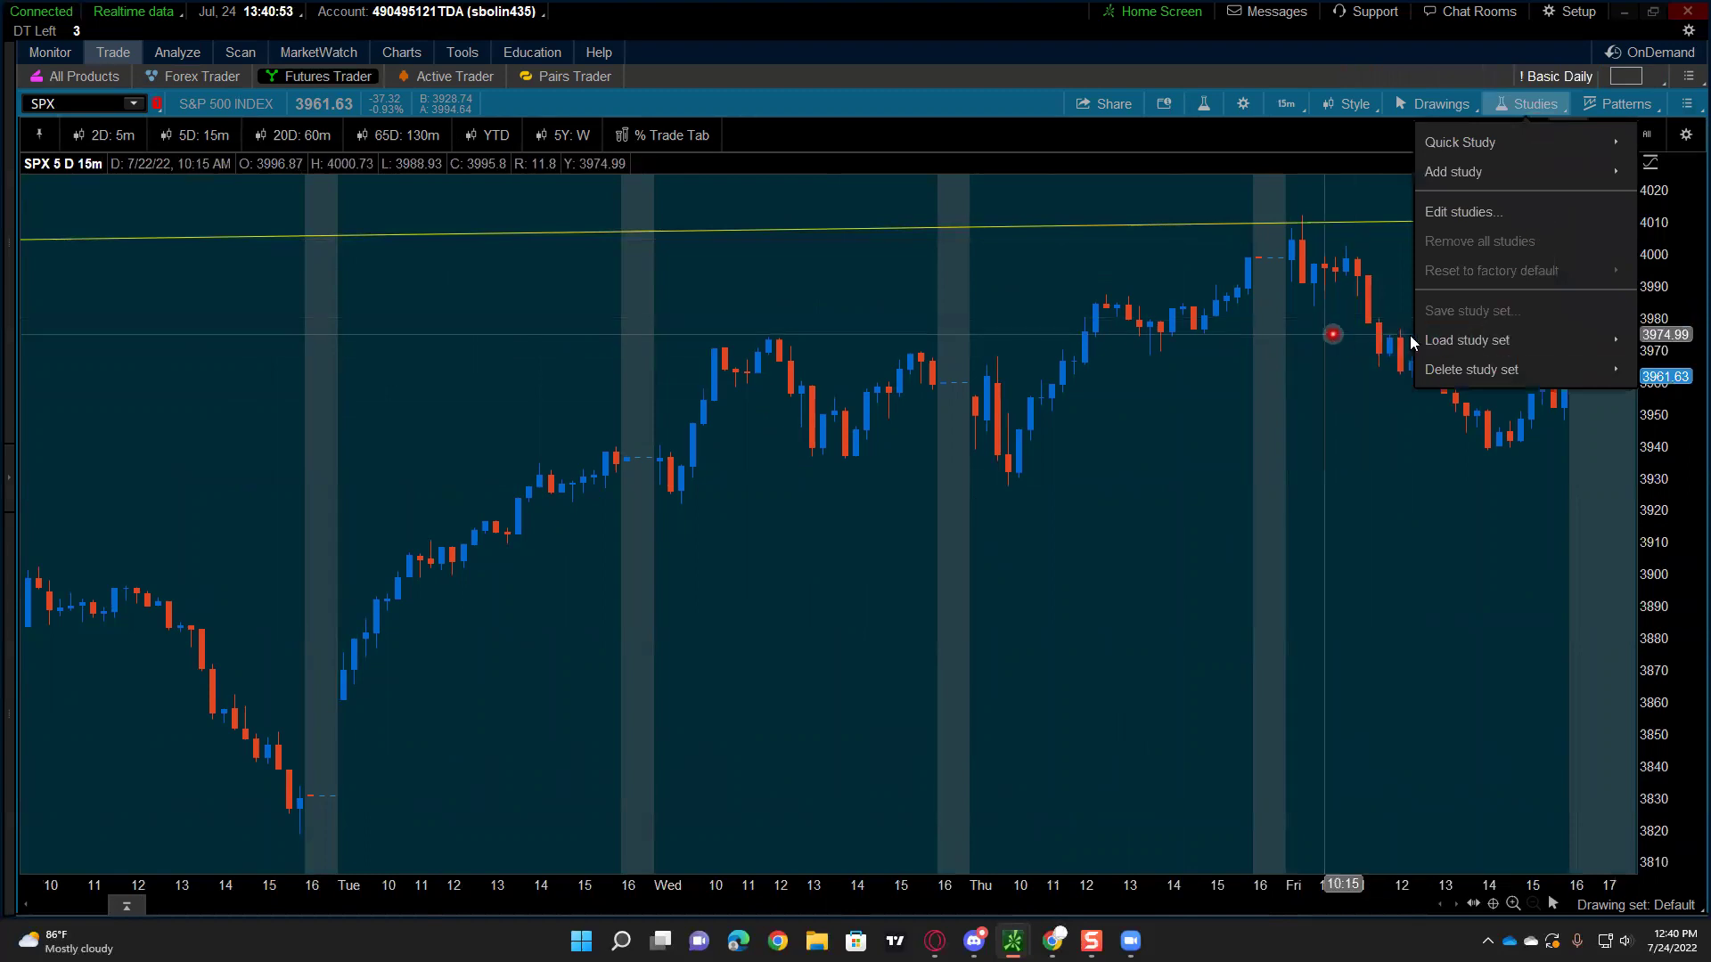
mouse_move(1345, 341)
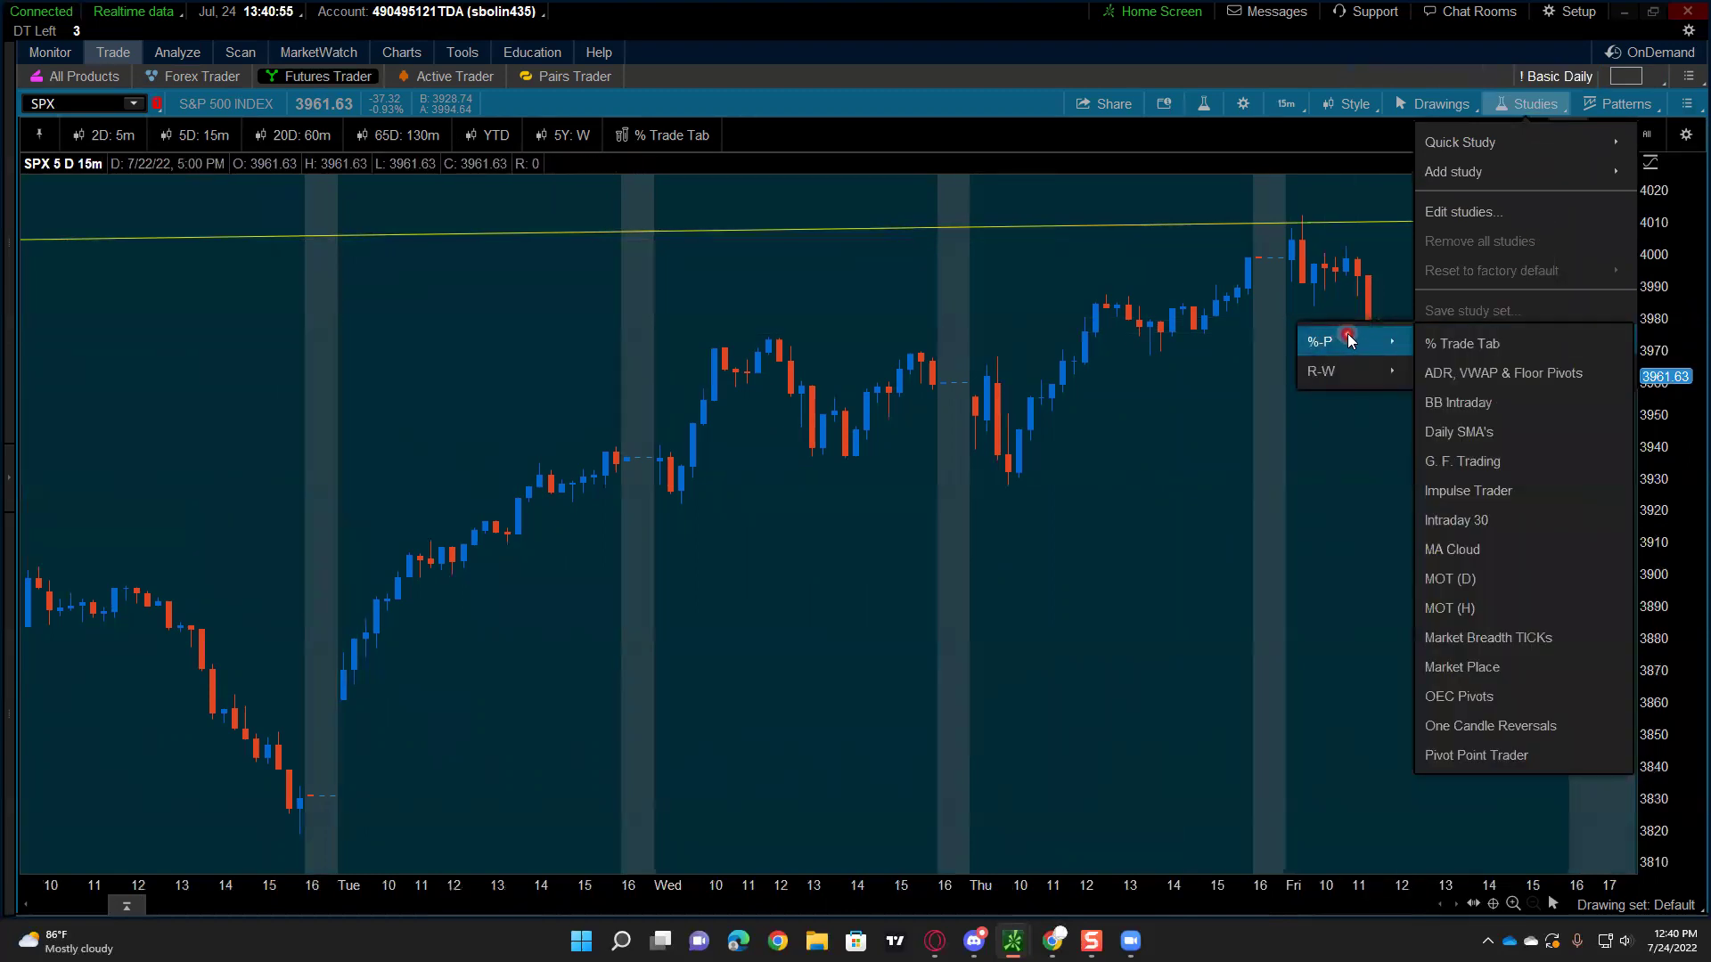
click(1454, 433)
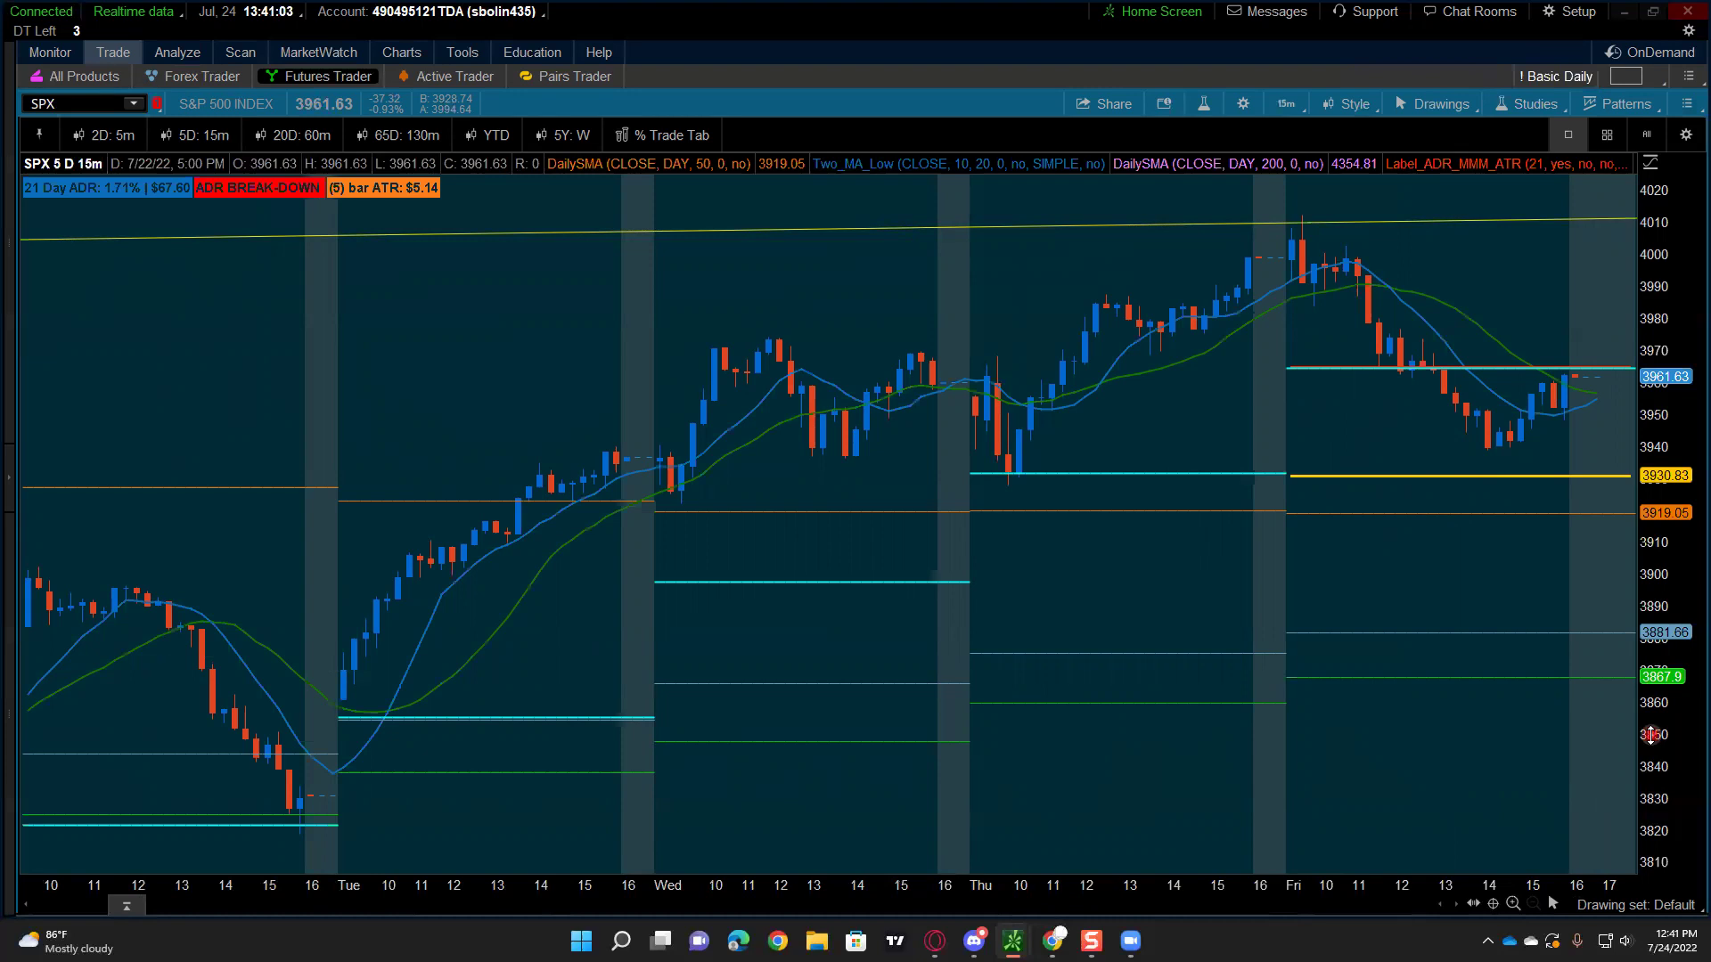
click(1203, 103)
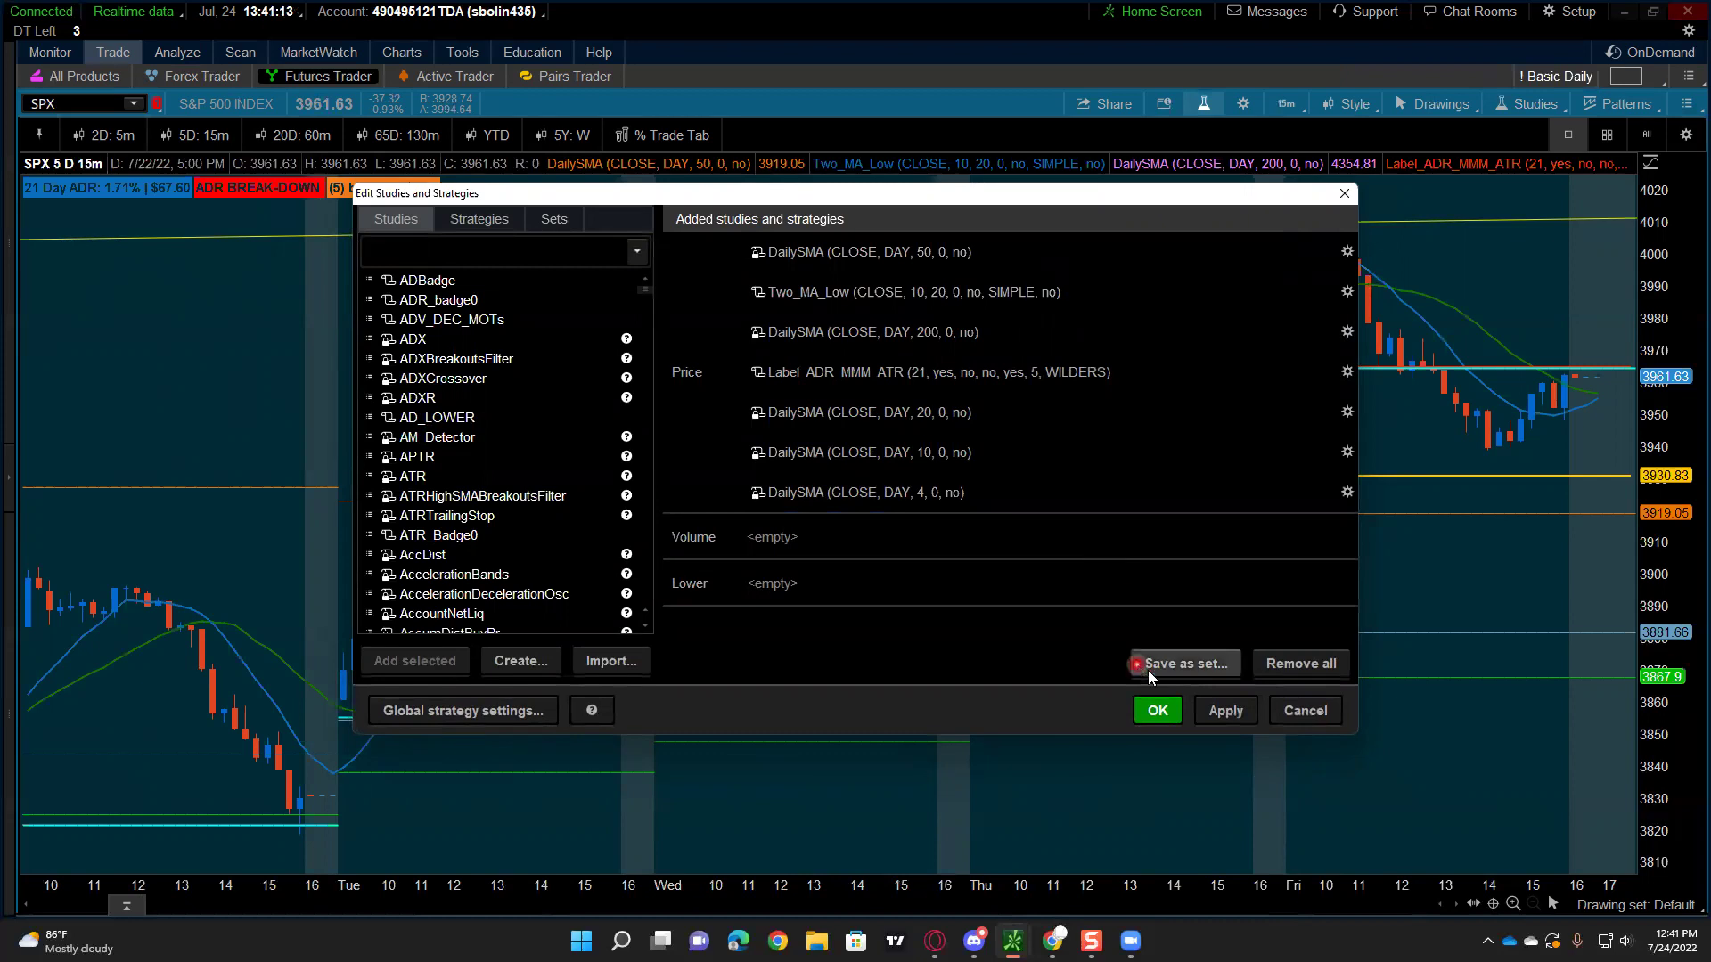
click(1217, 704)
click(1172, 712)
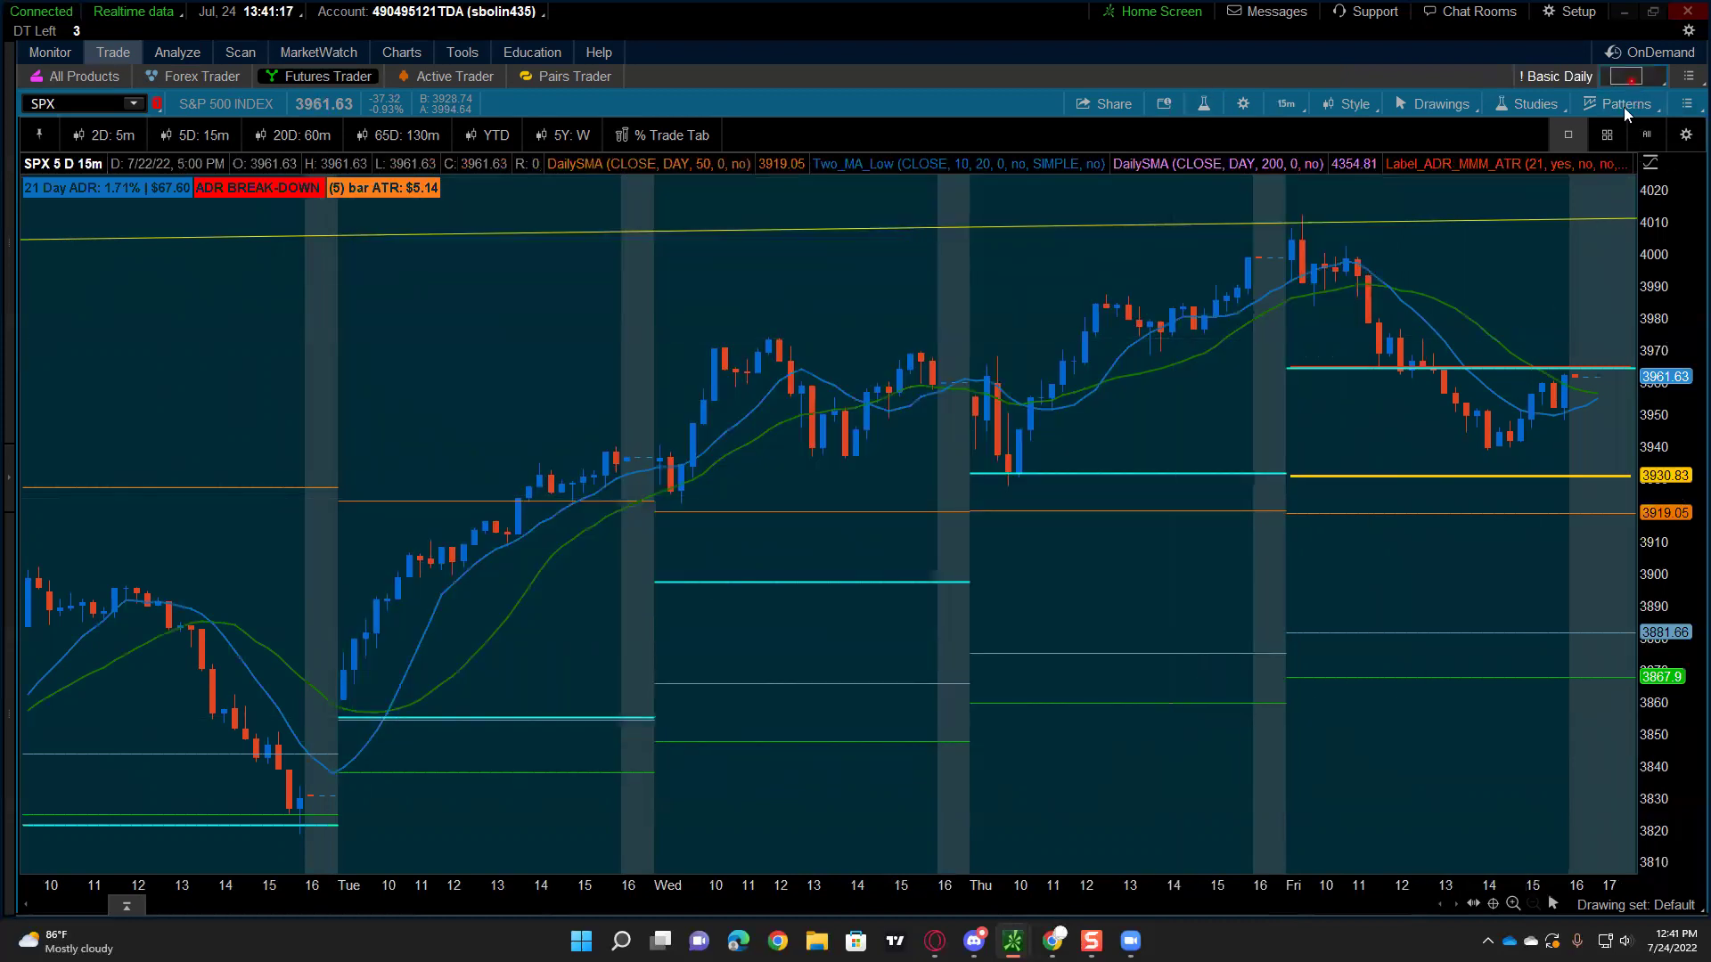
Step: Load the ! Morning Briefing layout from the (! - %) saved grids
click(1627, 77)
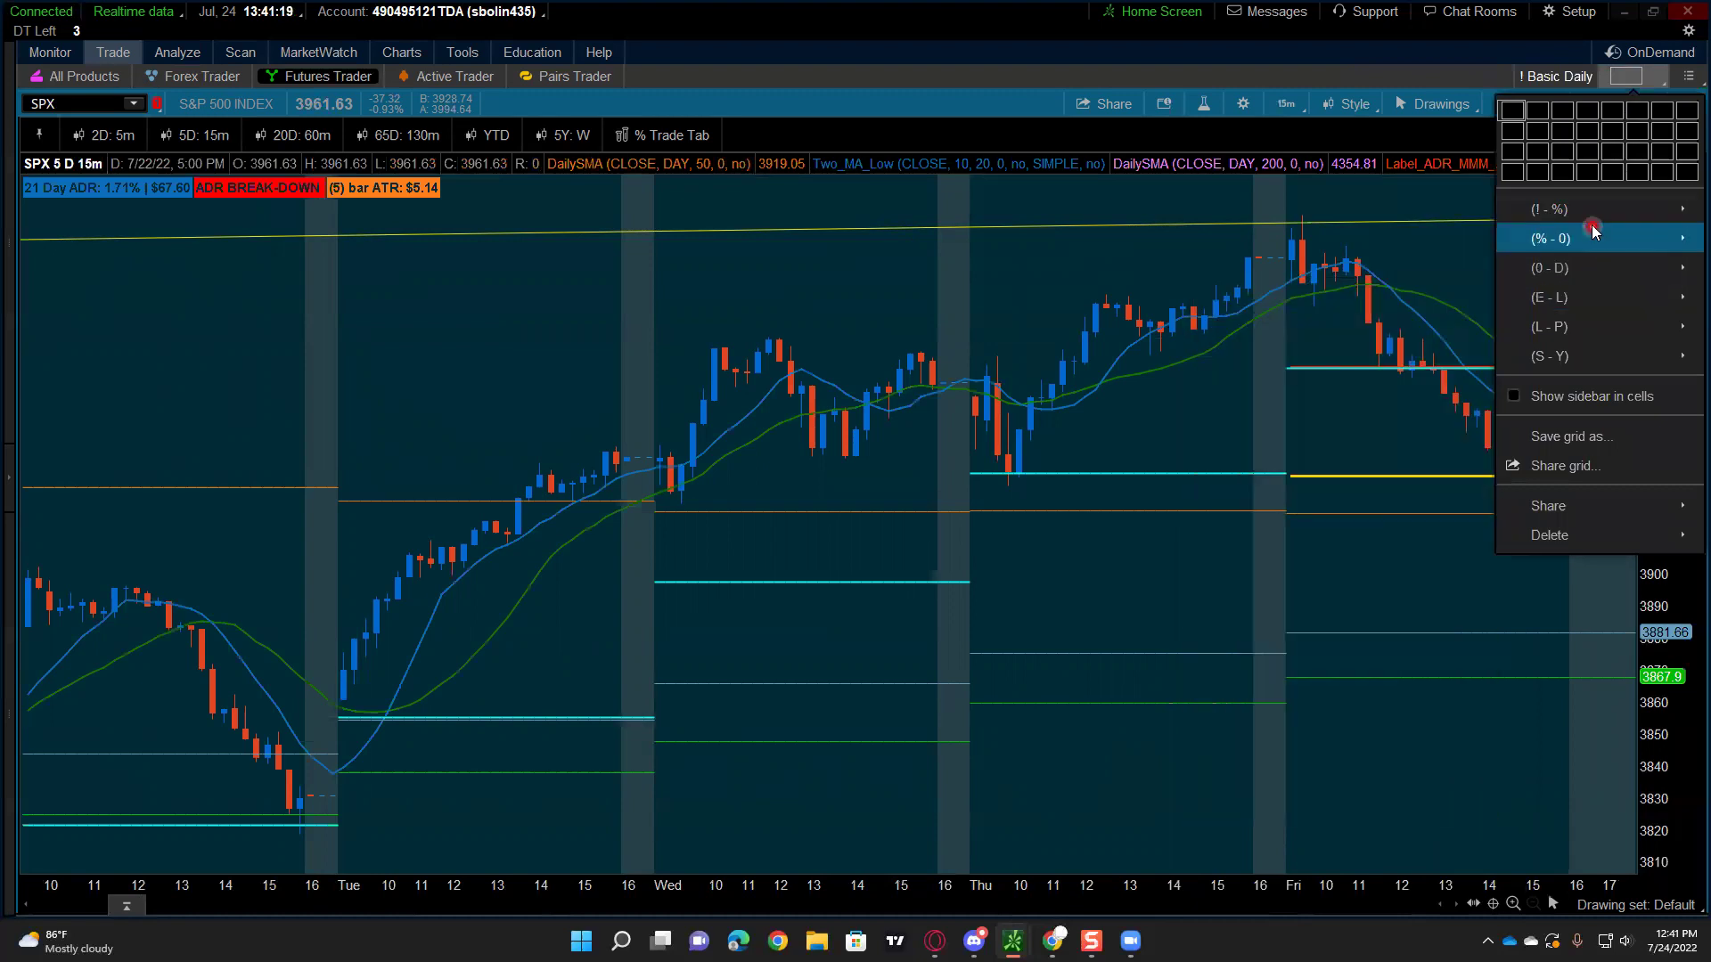
mouse_move(1583, 208)
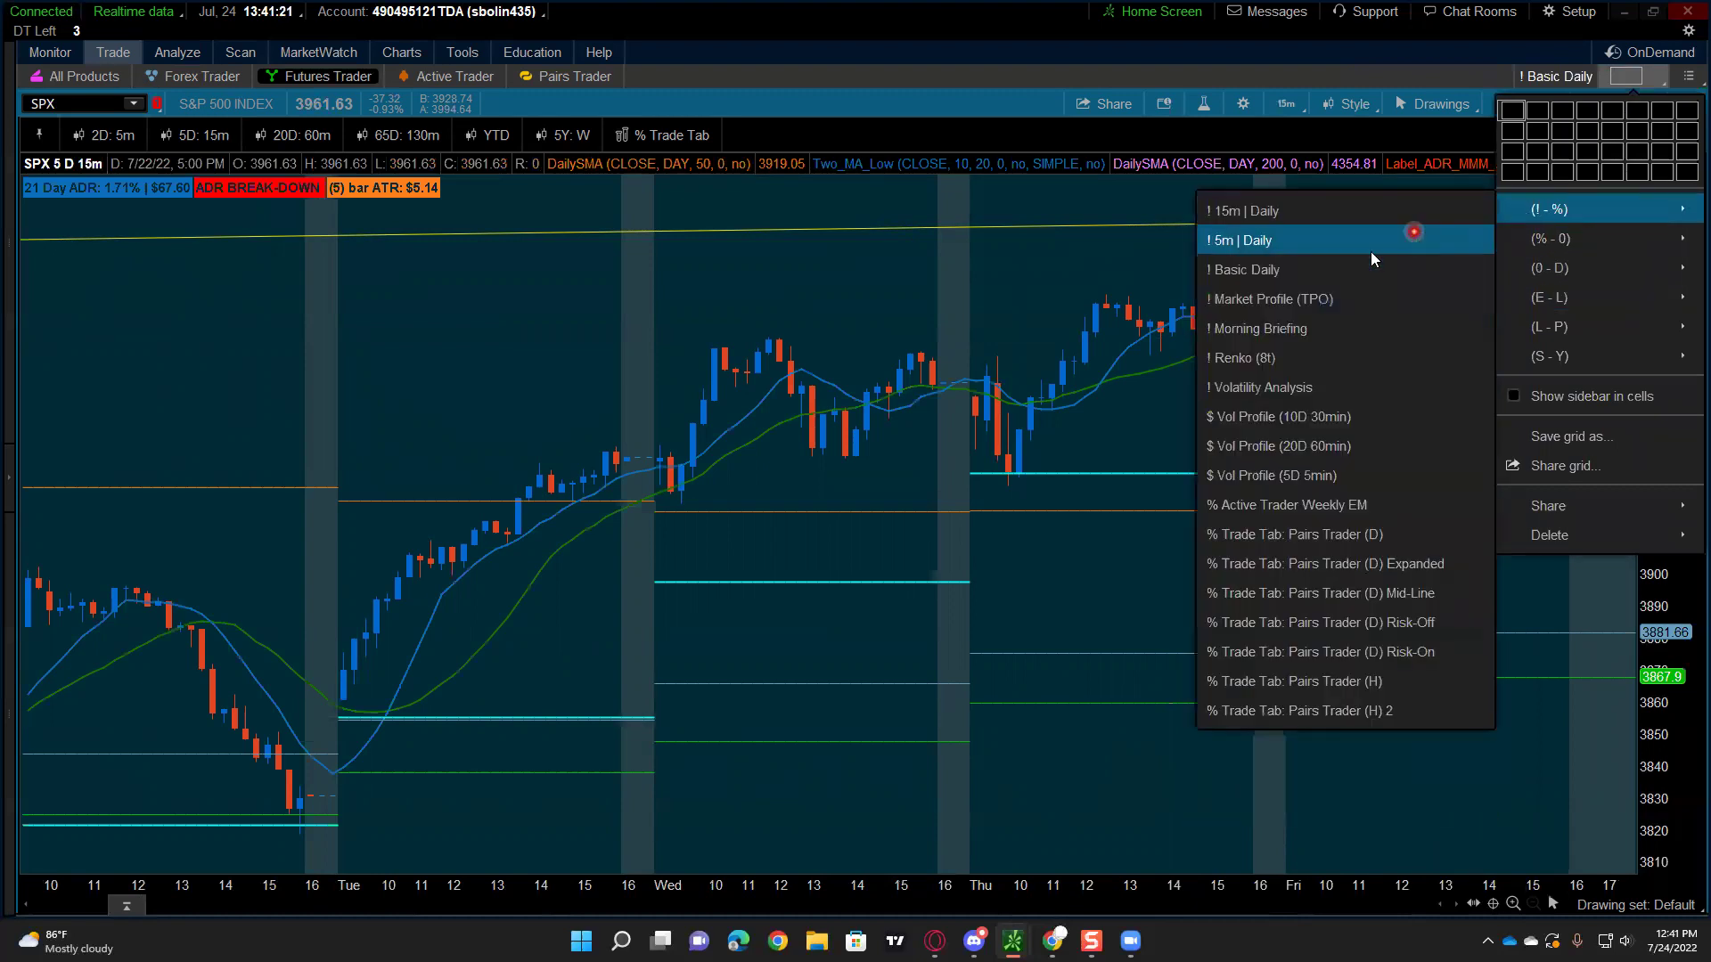
click(1334, 329)
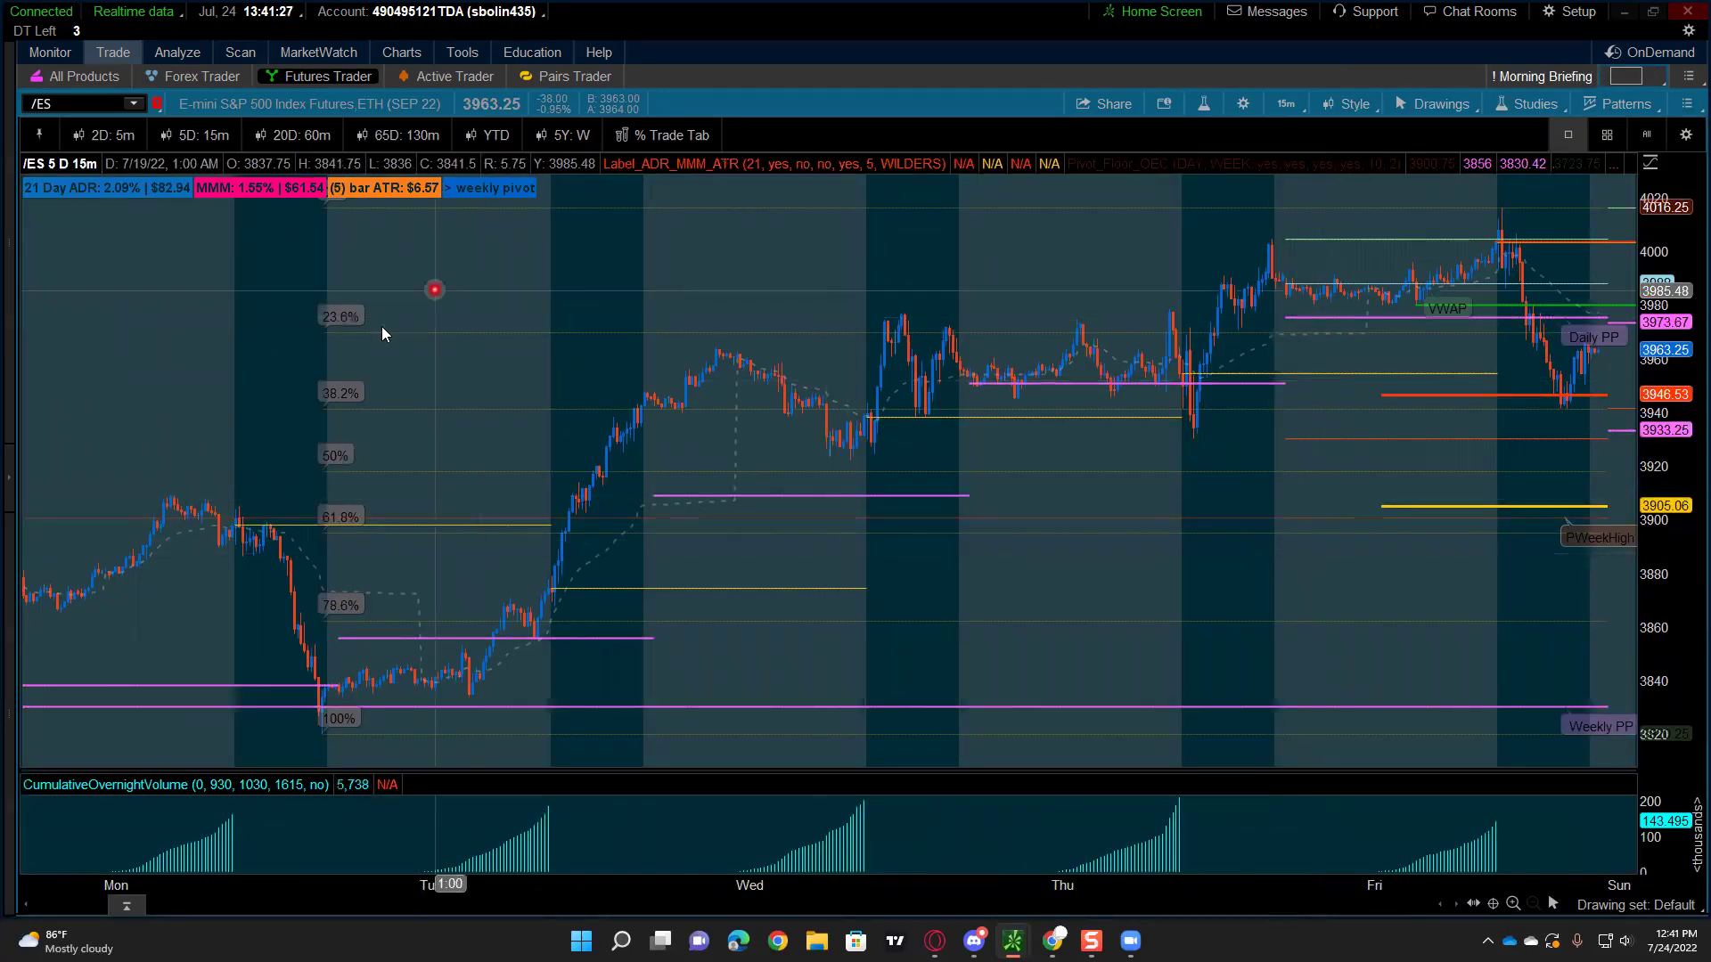
Step: Sketch a freehand mark above the 23.6% level and inspect the Daily PP pivot level
drag(364, 294, 281, 303)
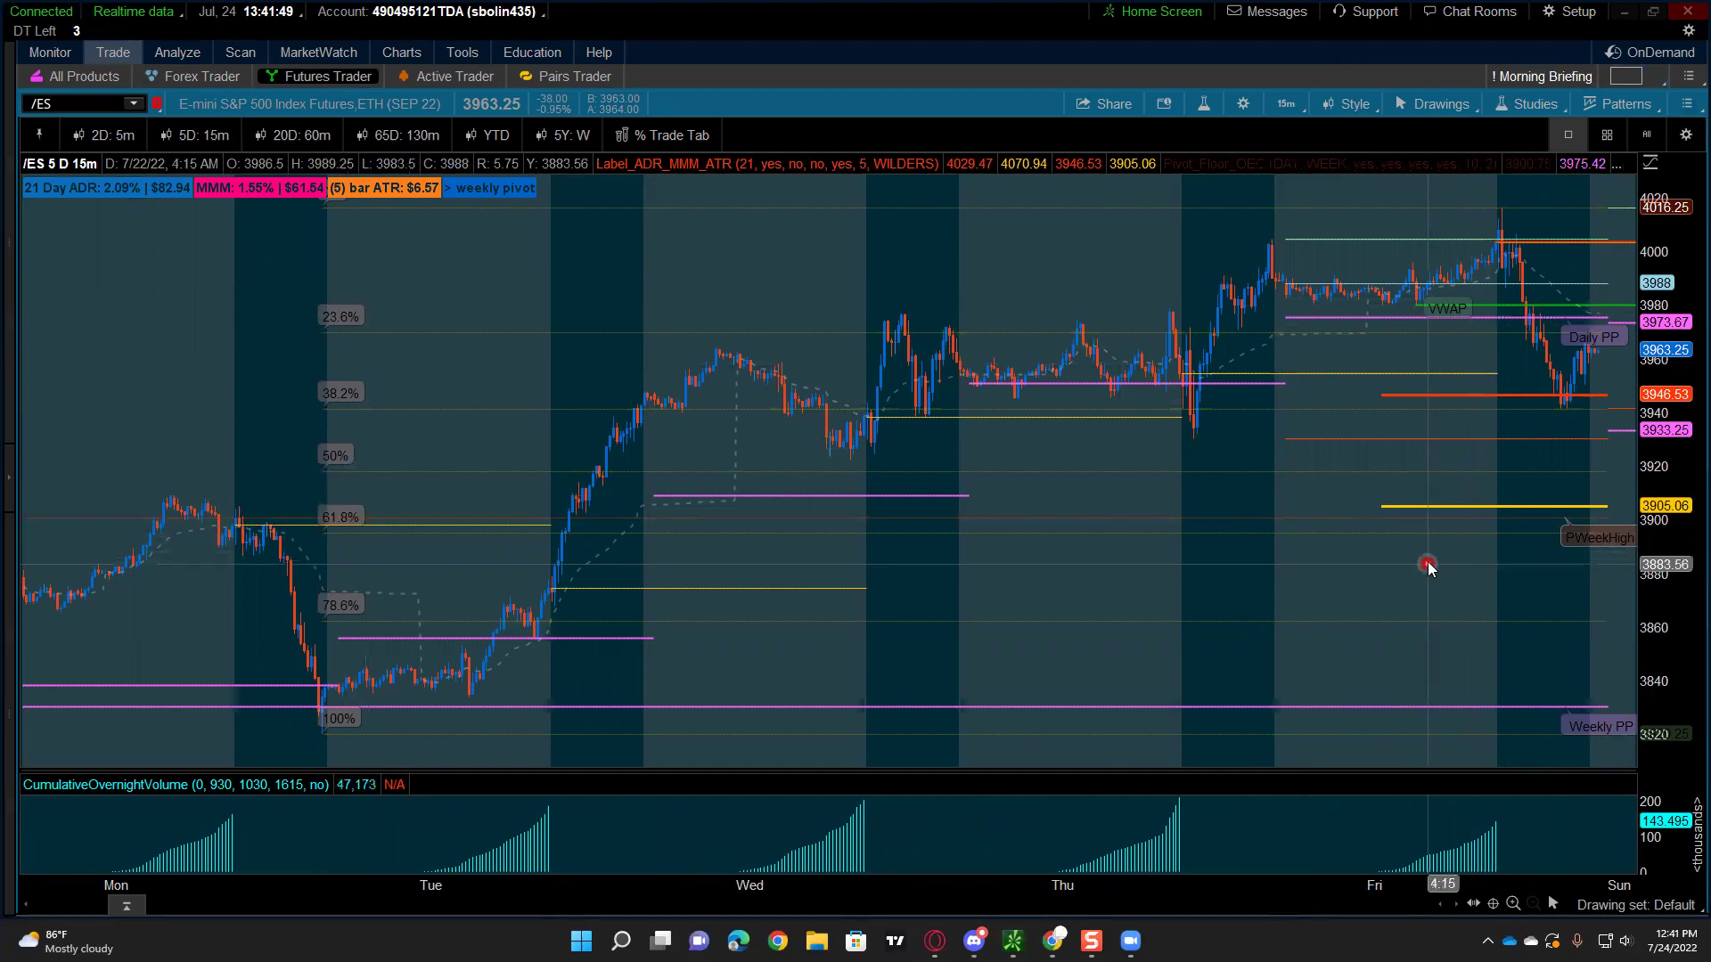
scroll(1349, 542, up, 5)
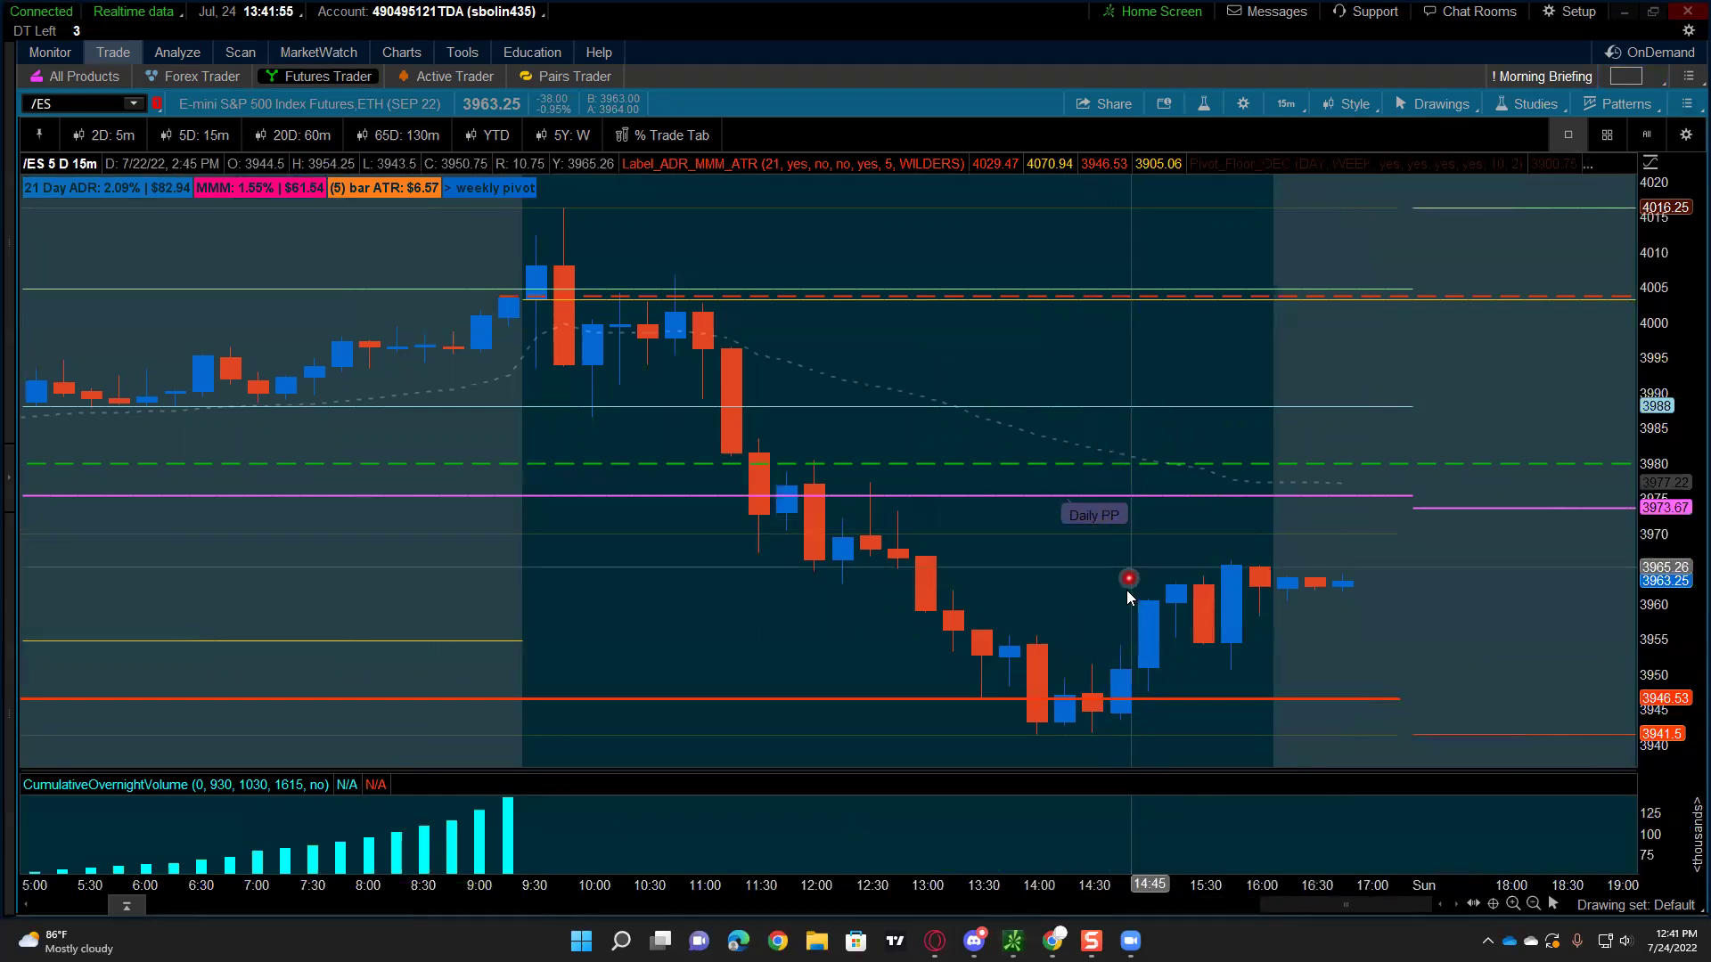
scroll(1383, 627, up, 3)
scroll(1383, 627, up, 1)
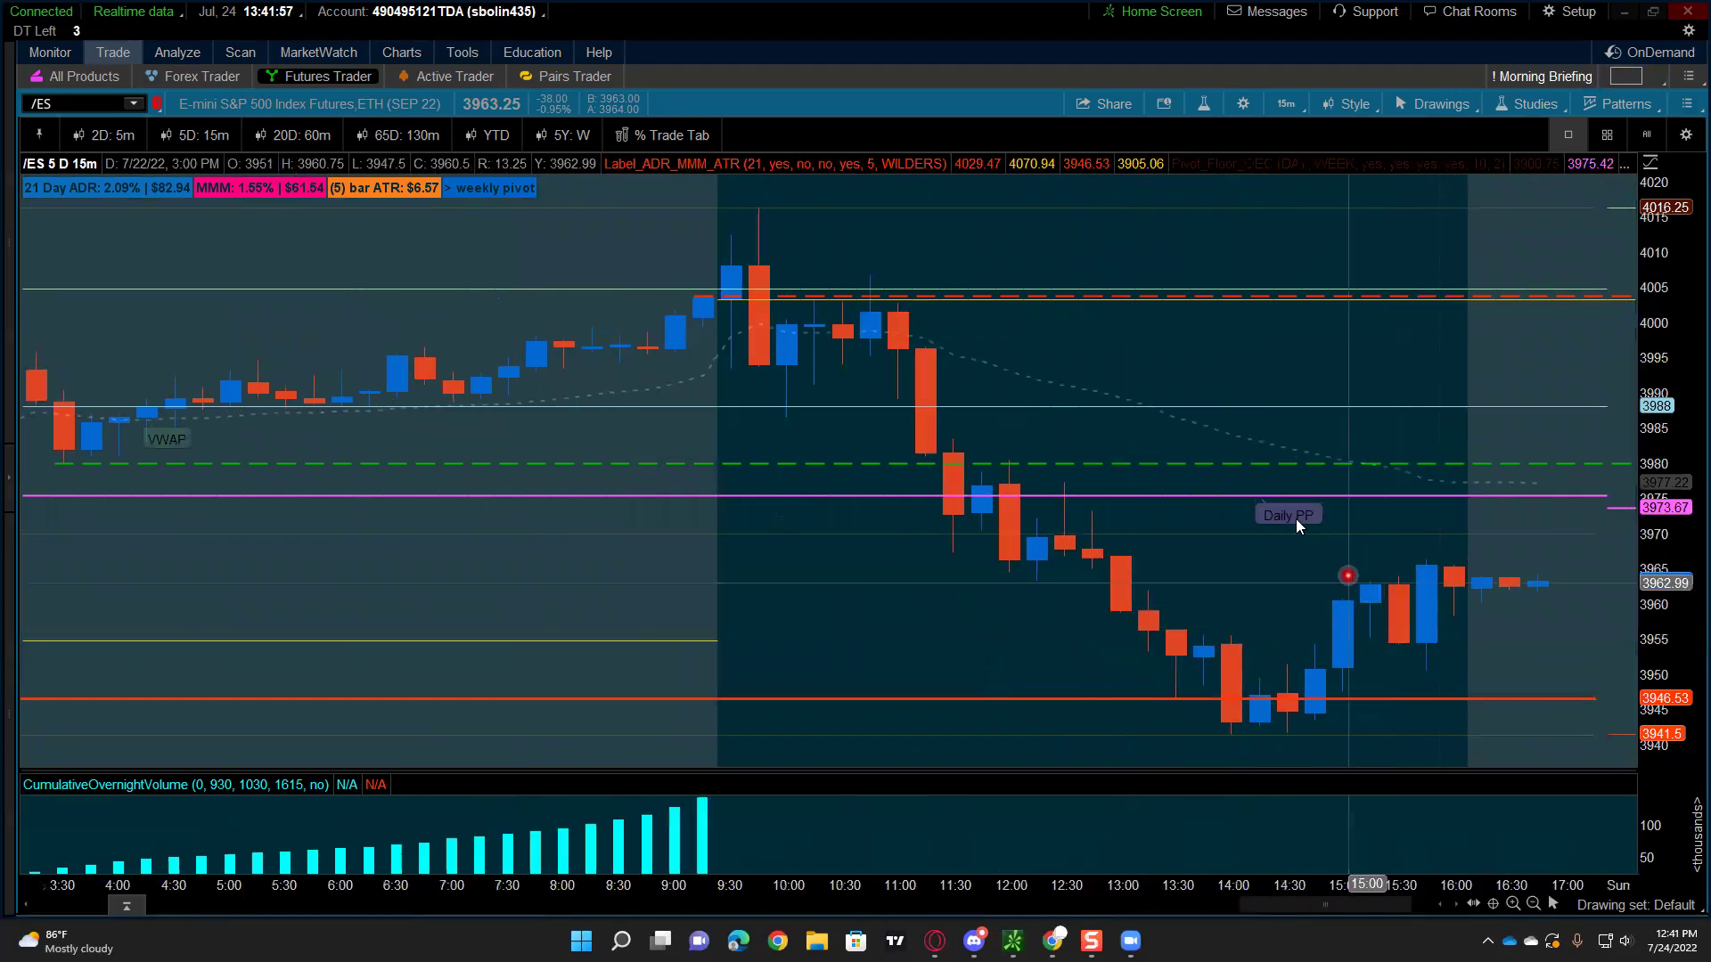
click(1248, 494)
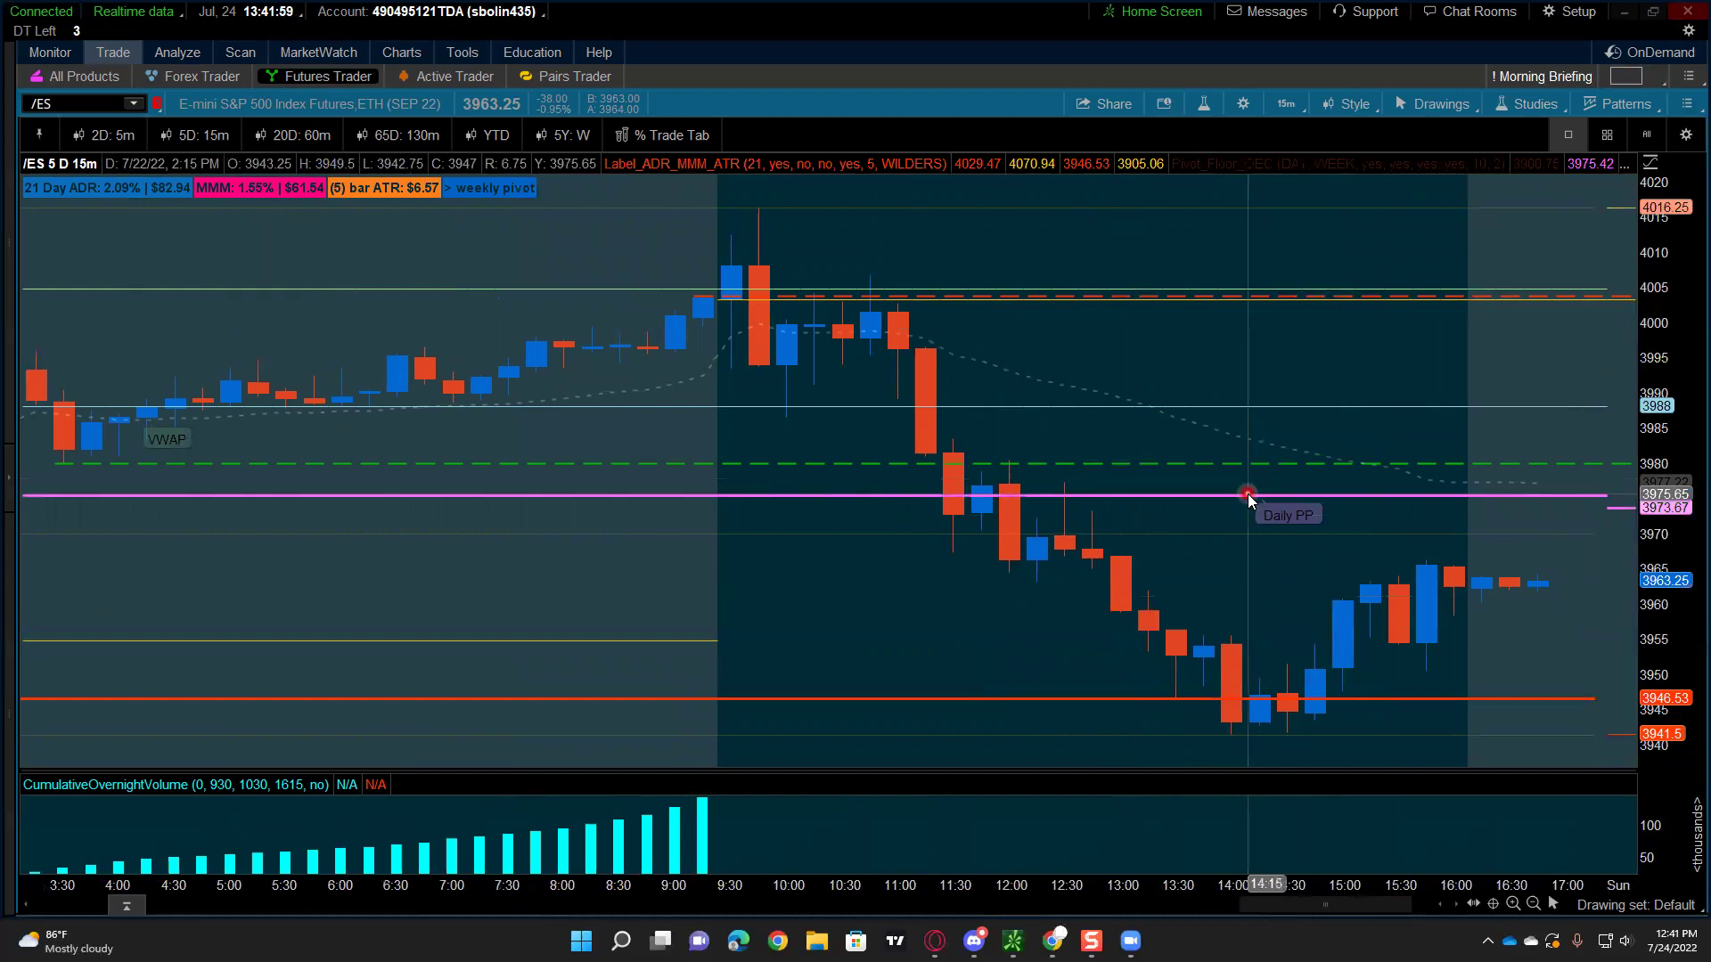
scroll(1229, 504, down, 3)
Step: Read the 10:30 and 14:00 /ES bars, then lock the crosshair on Friday's 11:15 bar
click(1217, 488)
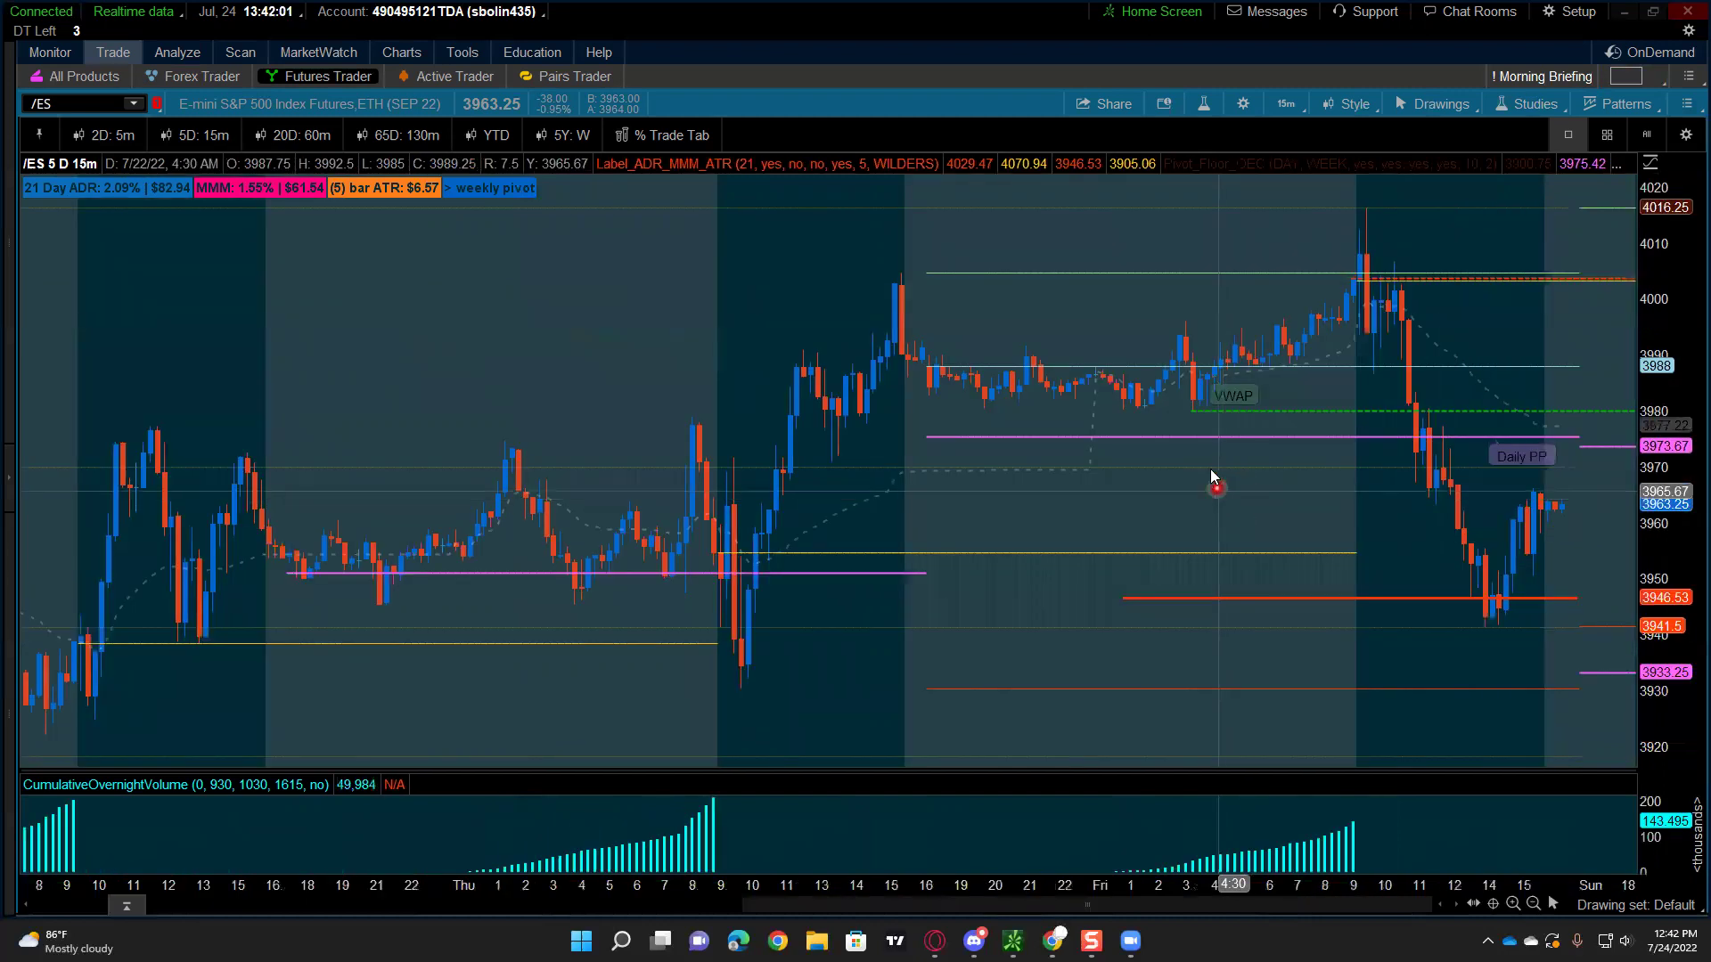
scroll(1192, 463, up, 3)
click(1039, 565)
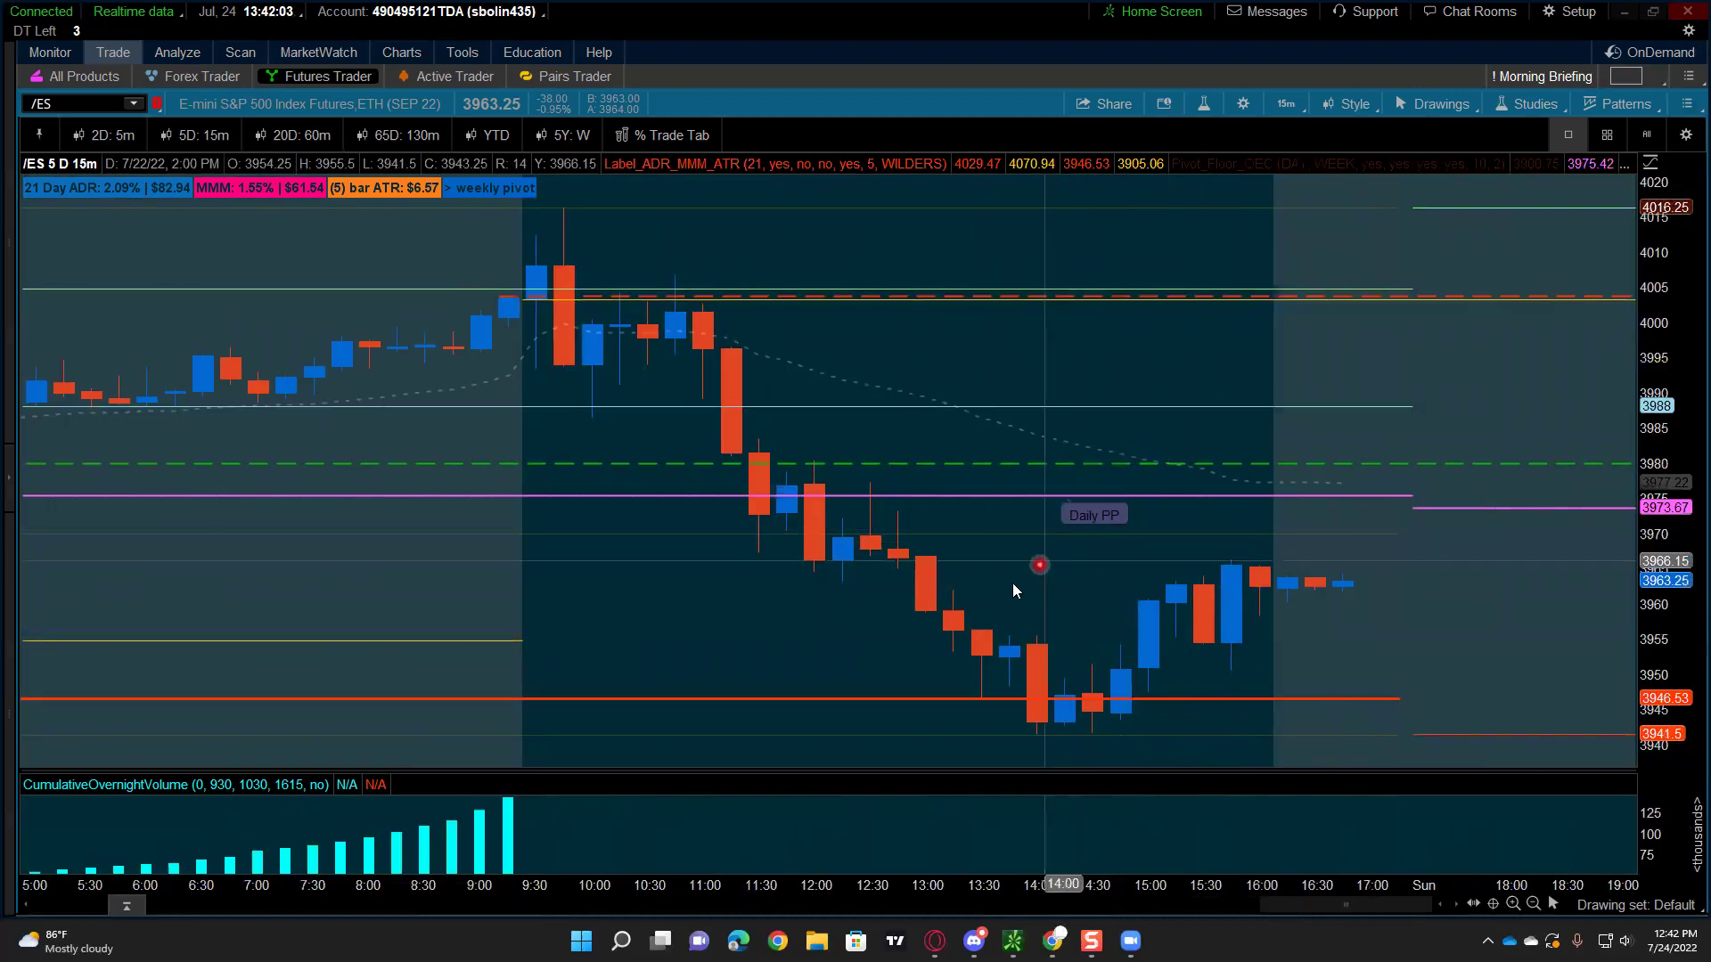
scroll(1131, 490, down, 3)
click(1154, 529)
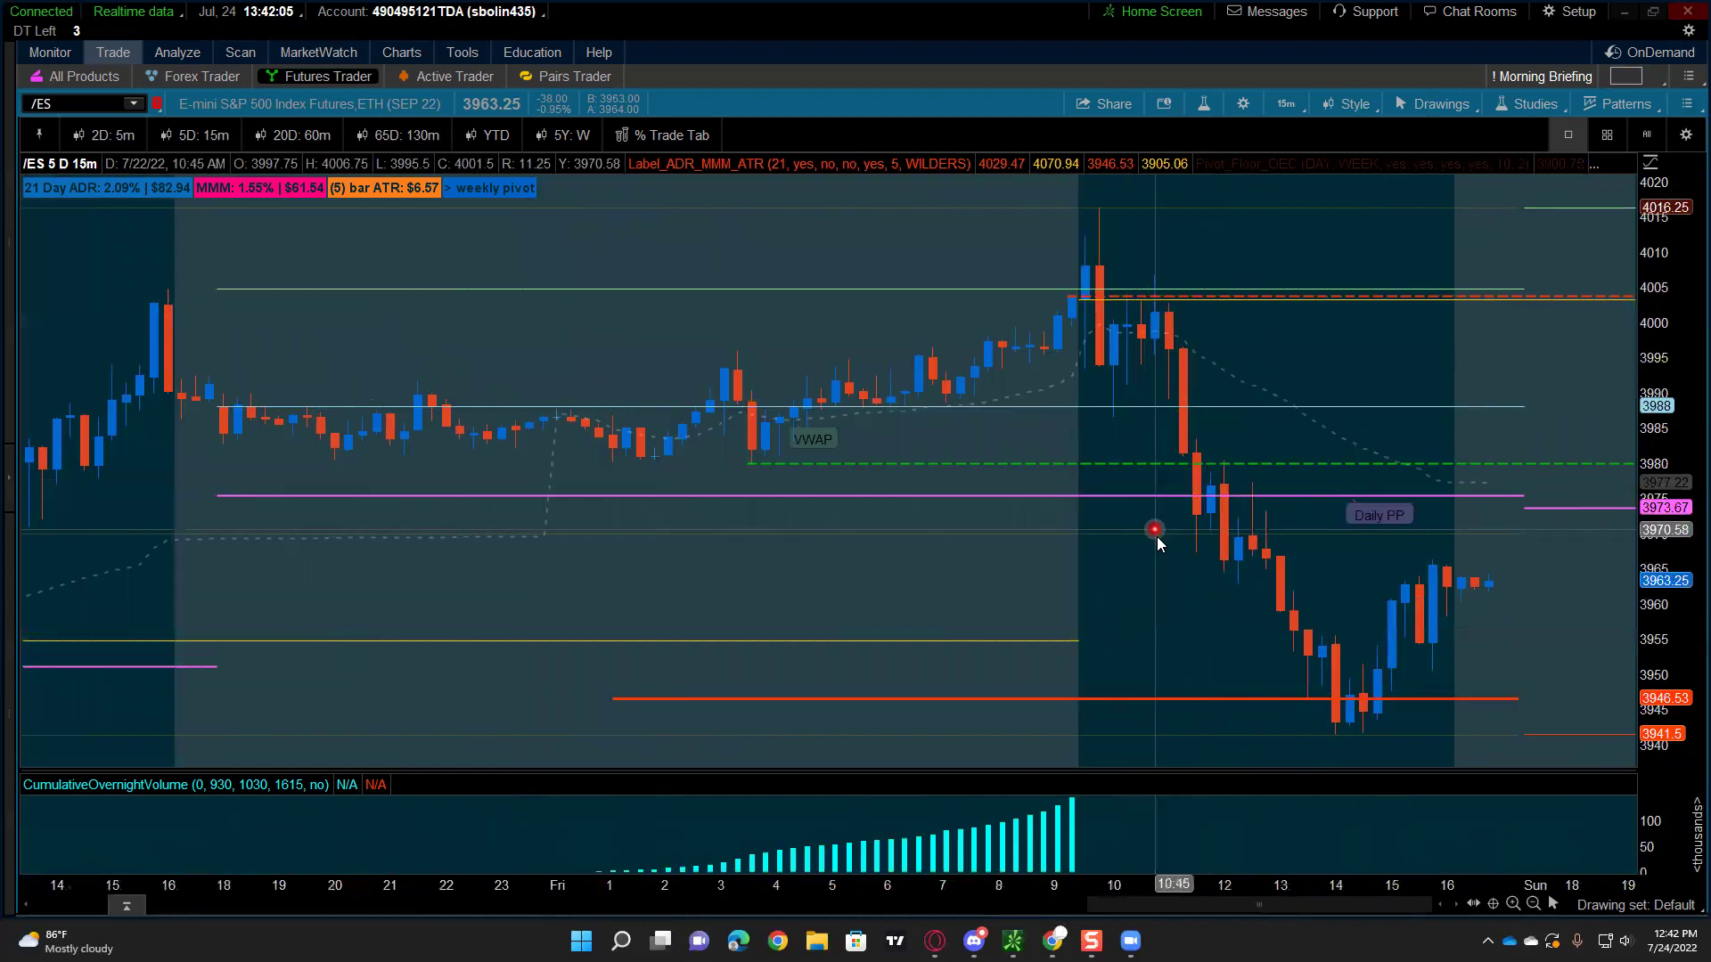
click(1140, 591)
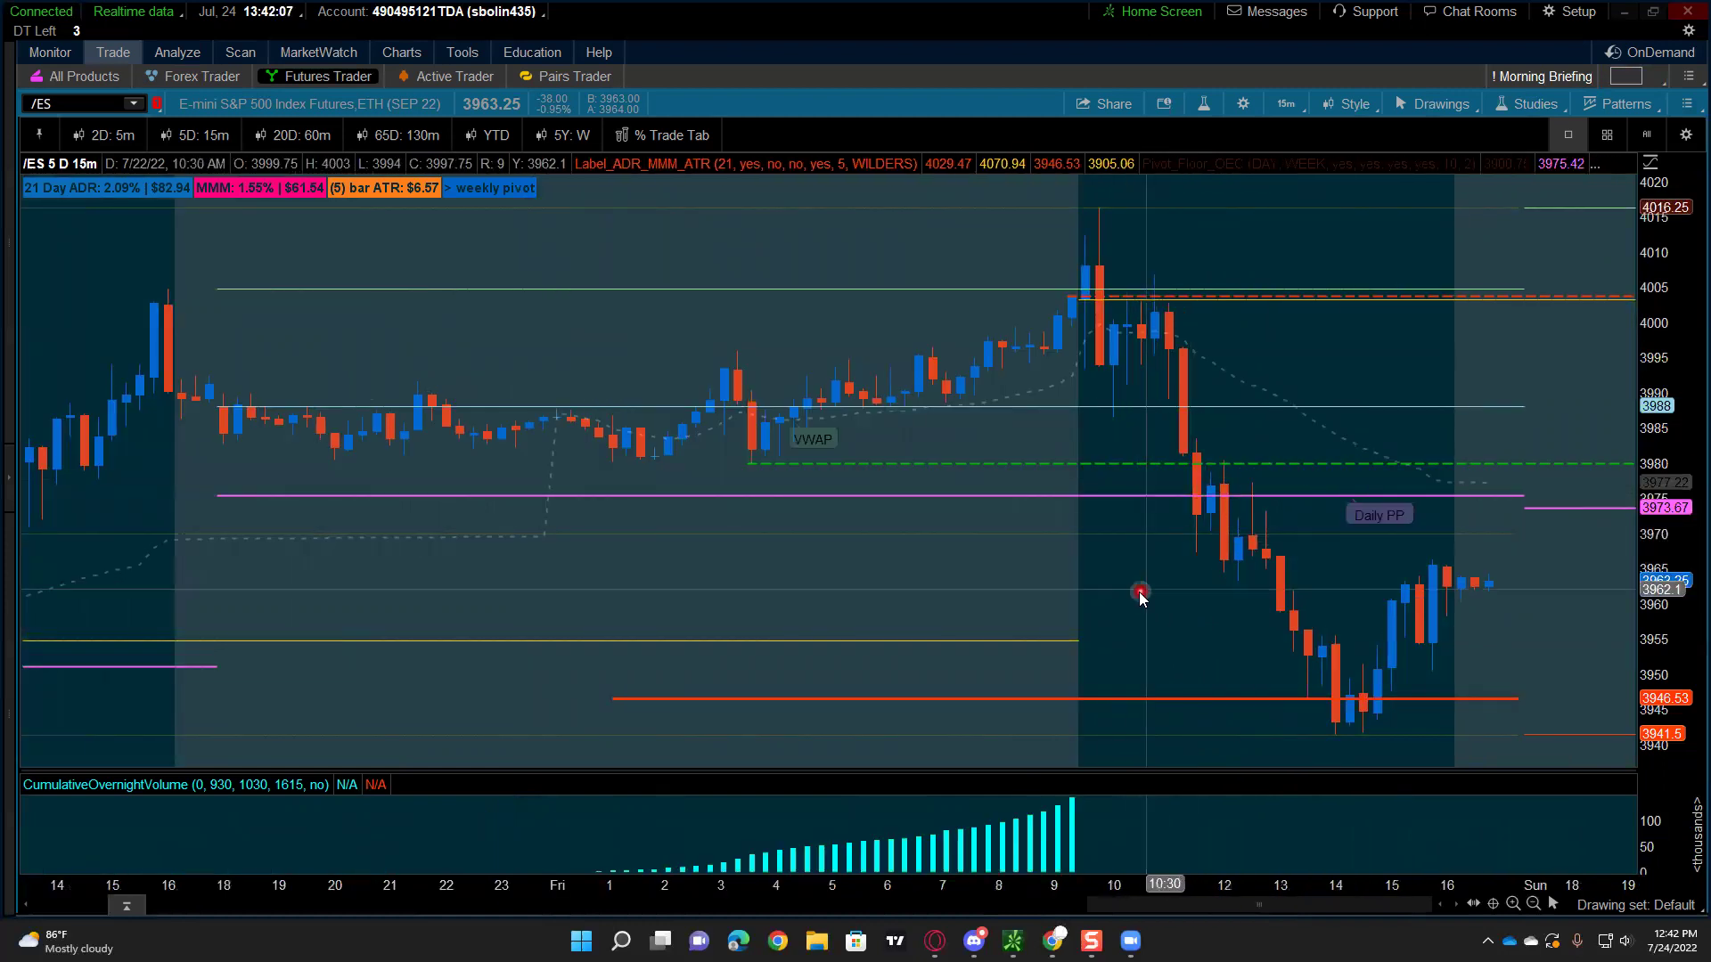
click(1336, 506)
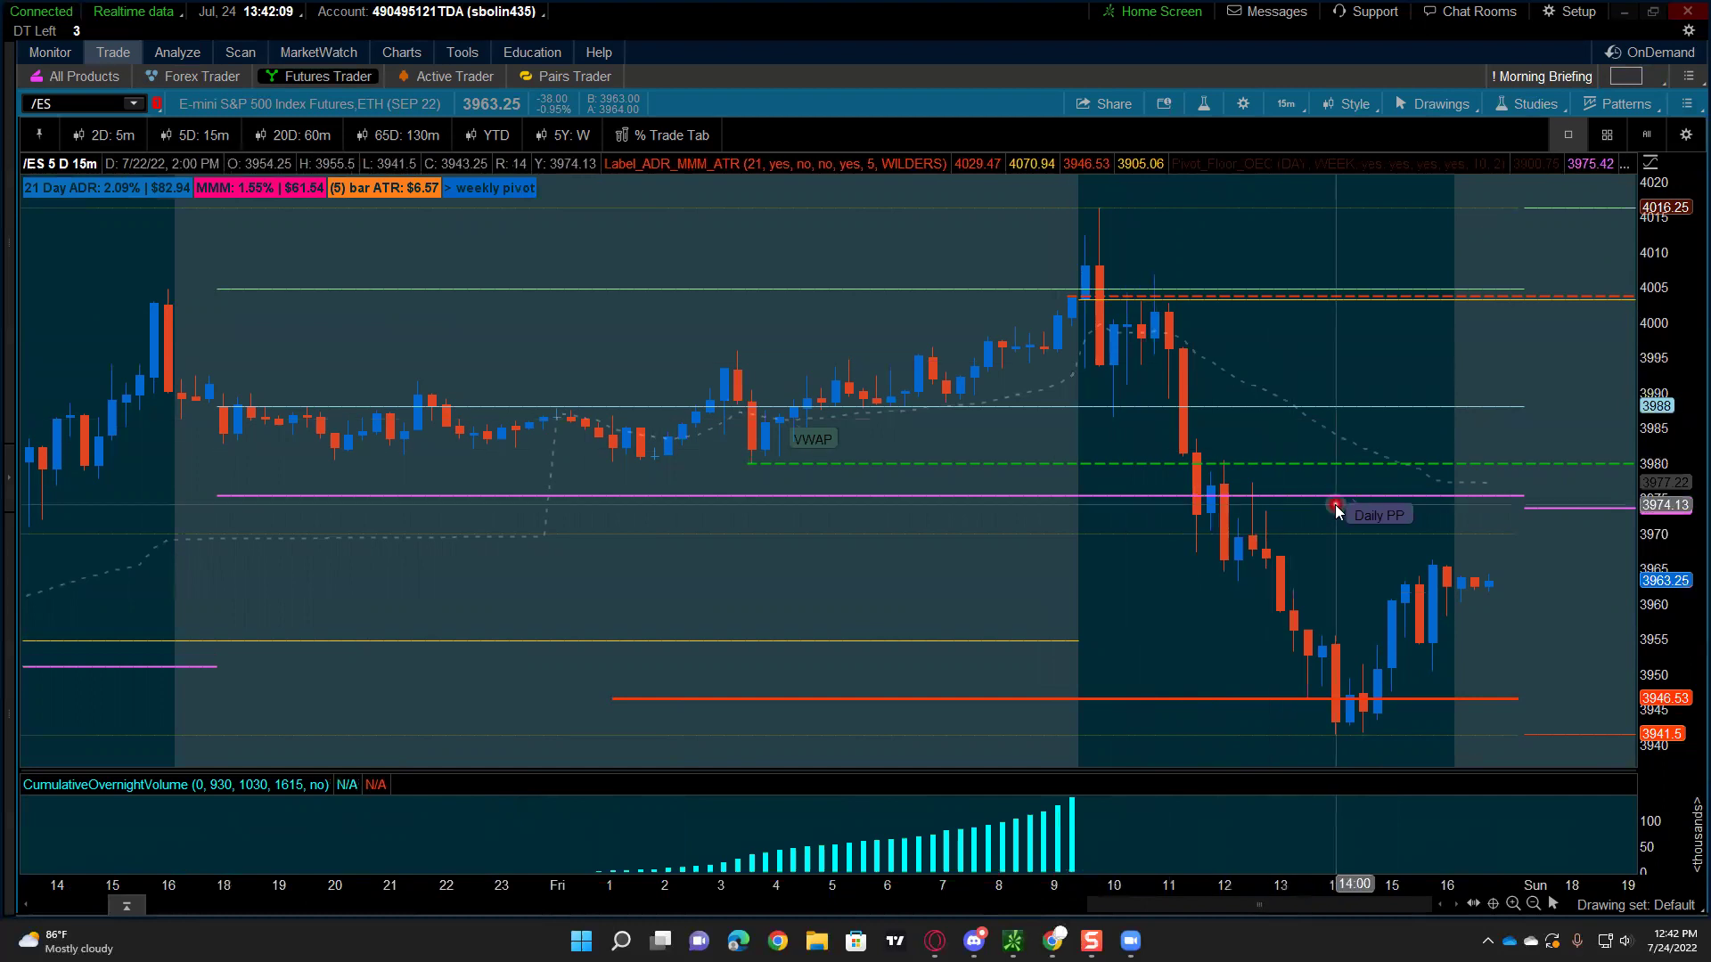
click(1185, 391)
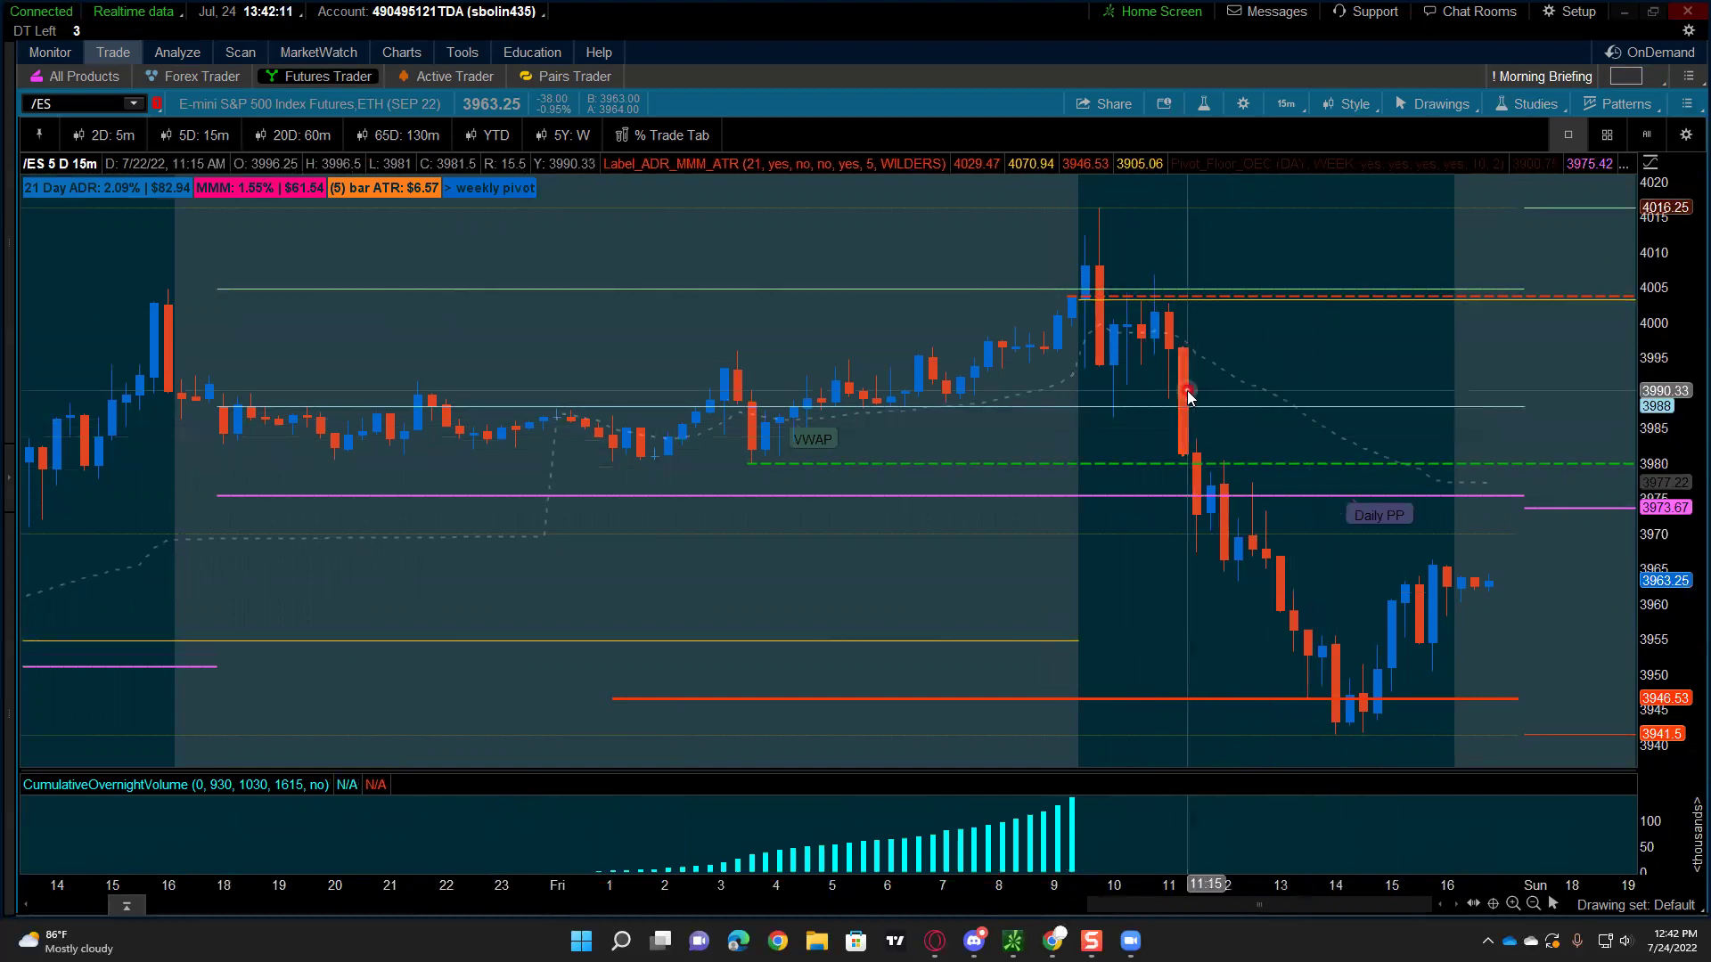
Step: Switch /ES to 1 D : 1m bars and zoom into 8:40–11:40, crosshair on 9:52
click(1286, 103)
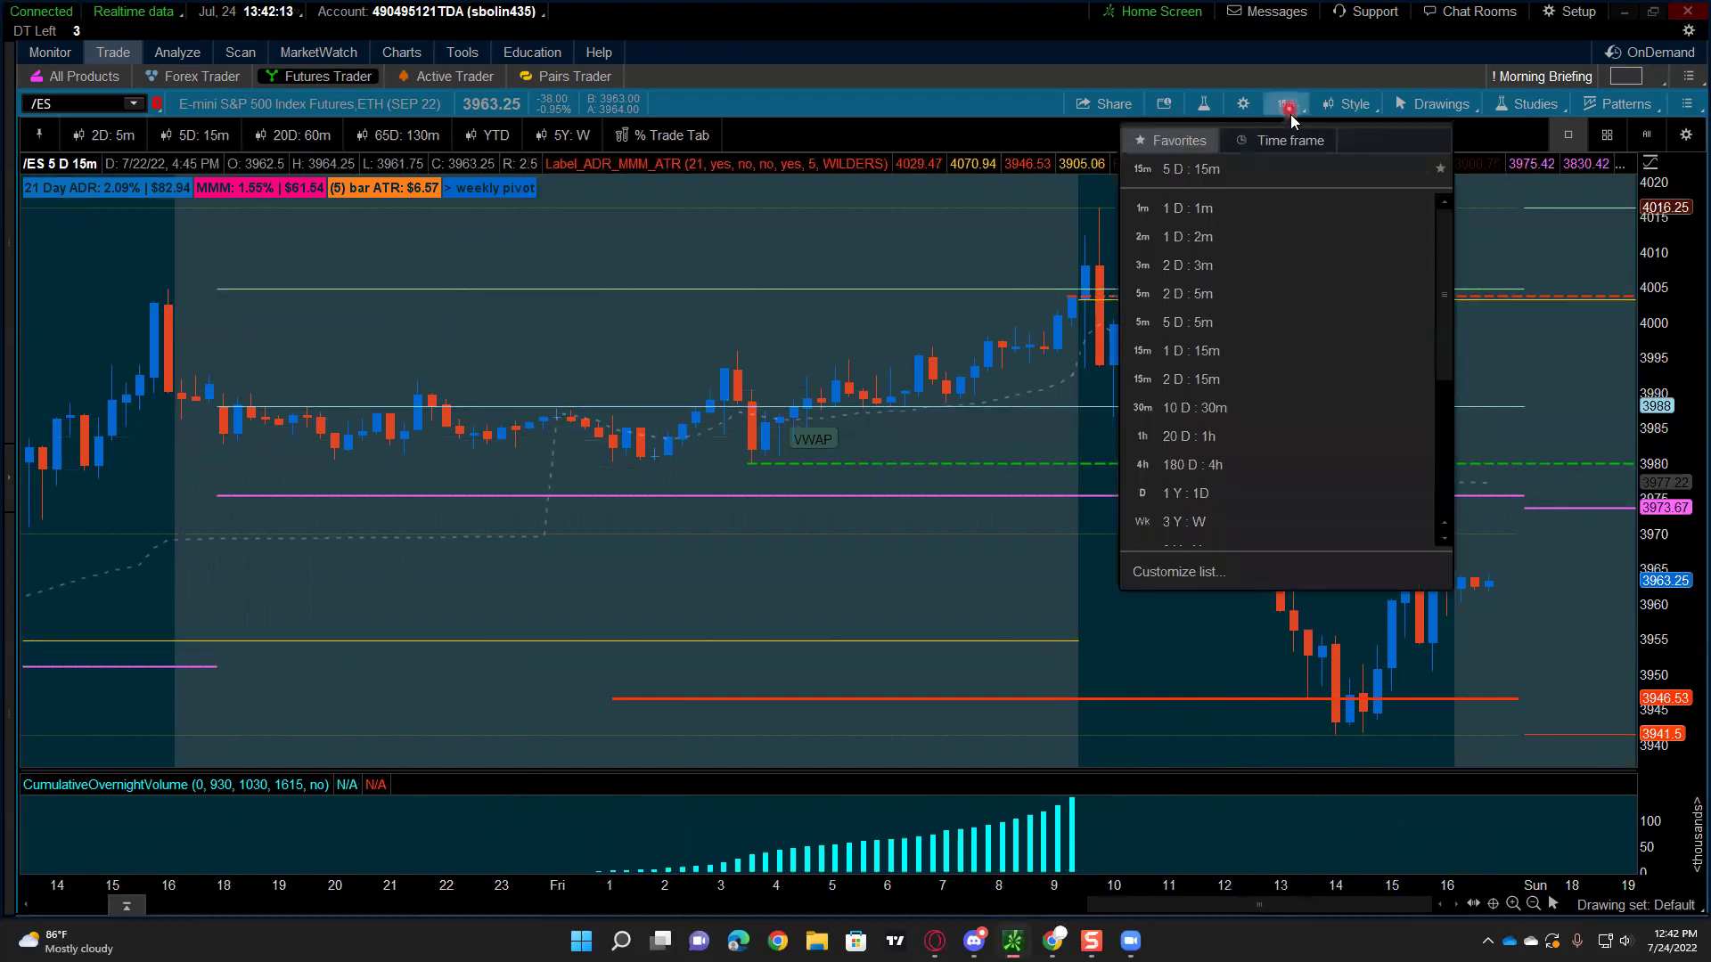
click(1262, 209)
click(1039, 521)
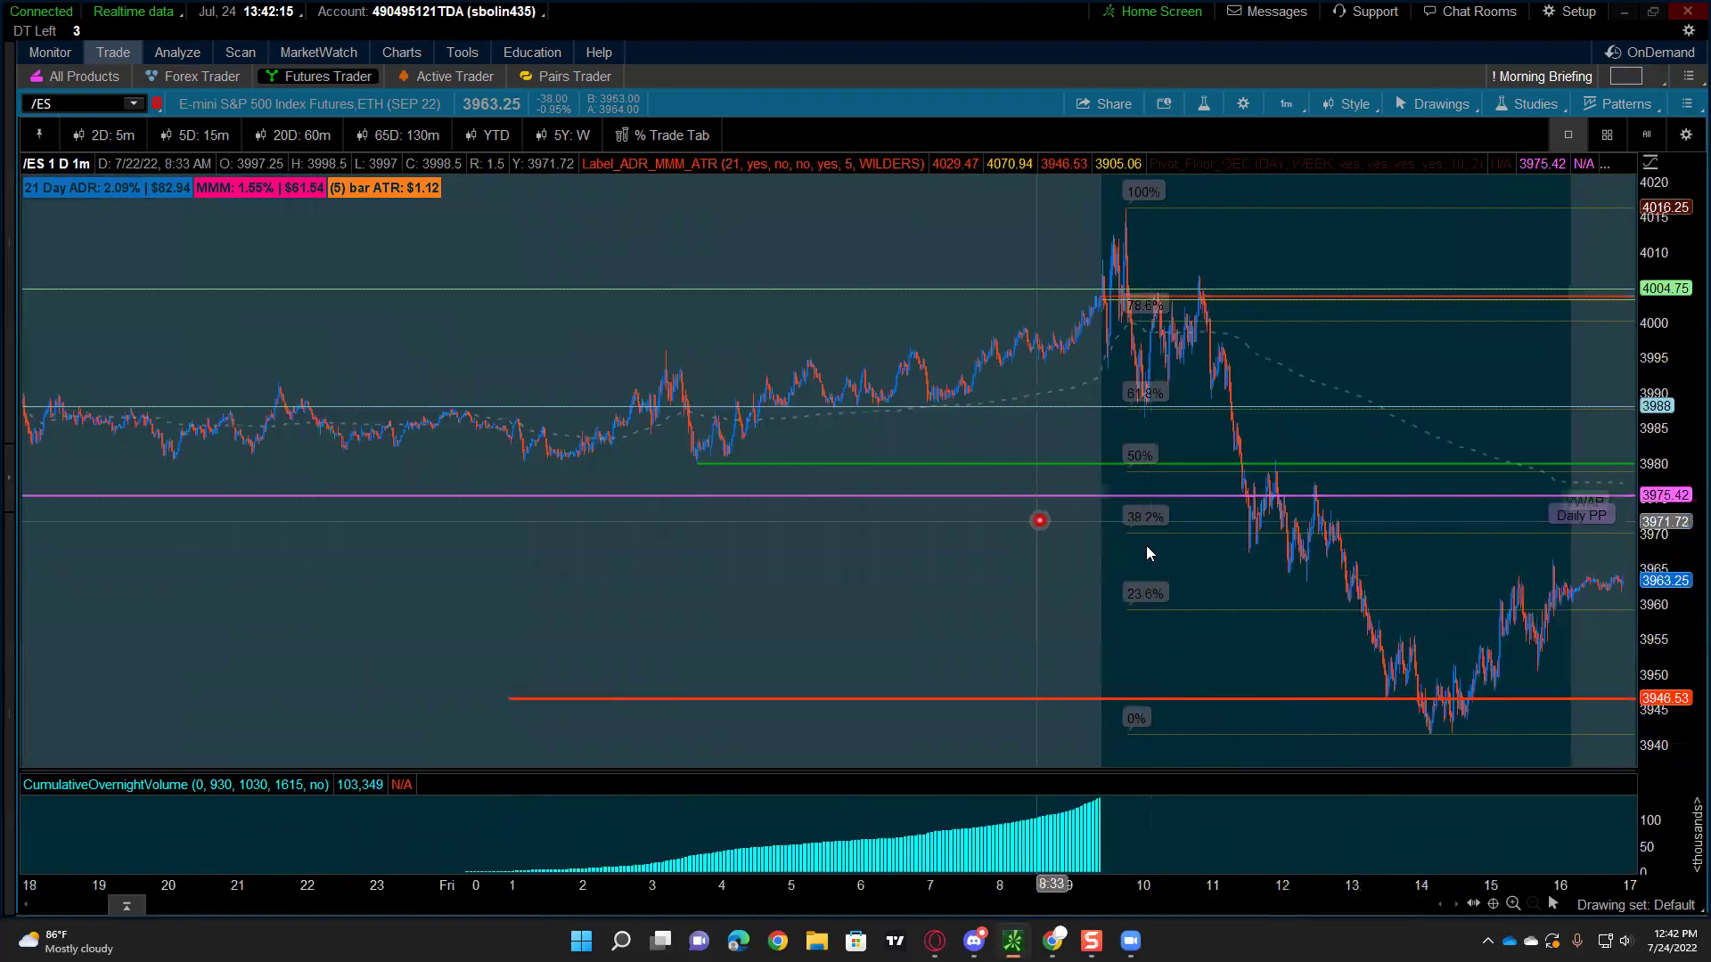
drag(1050, 554, 1260, 565)
click(668, 561)
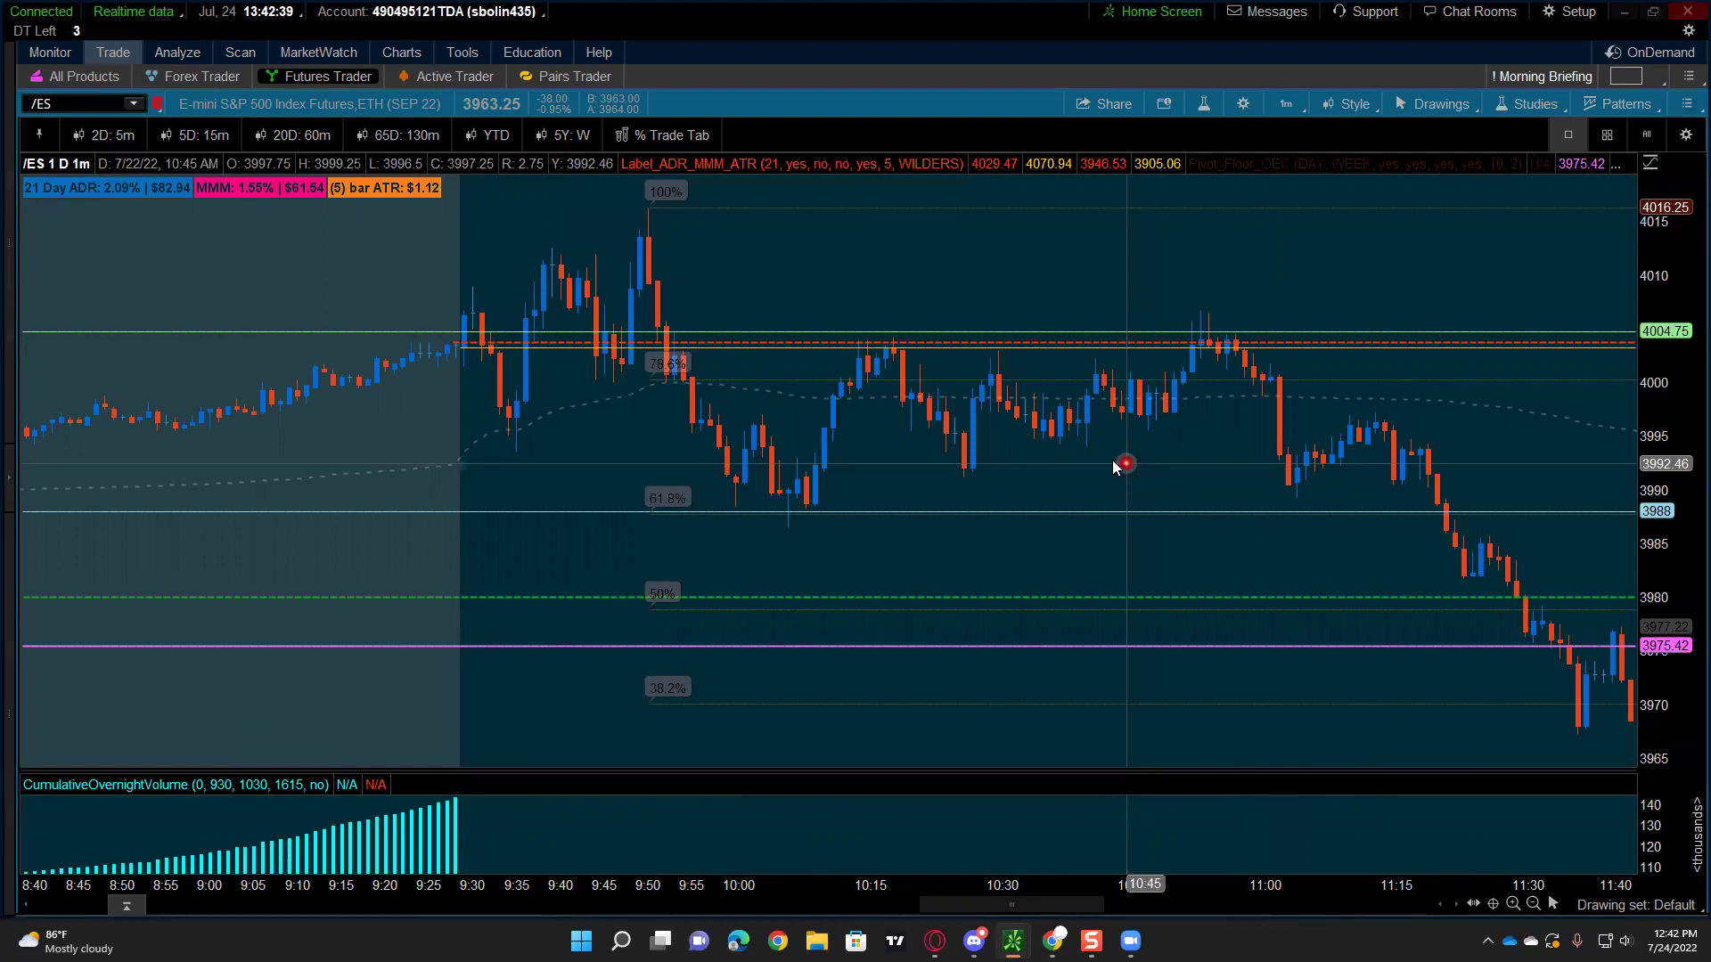
Step: Load the $ Vol Profile (5D 5min) grid and inspect the 7/19 7:25 PM bar
click(1625, 77)
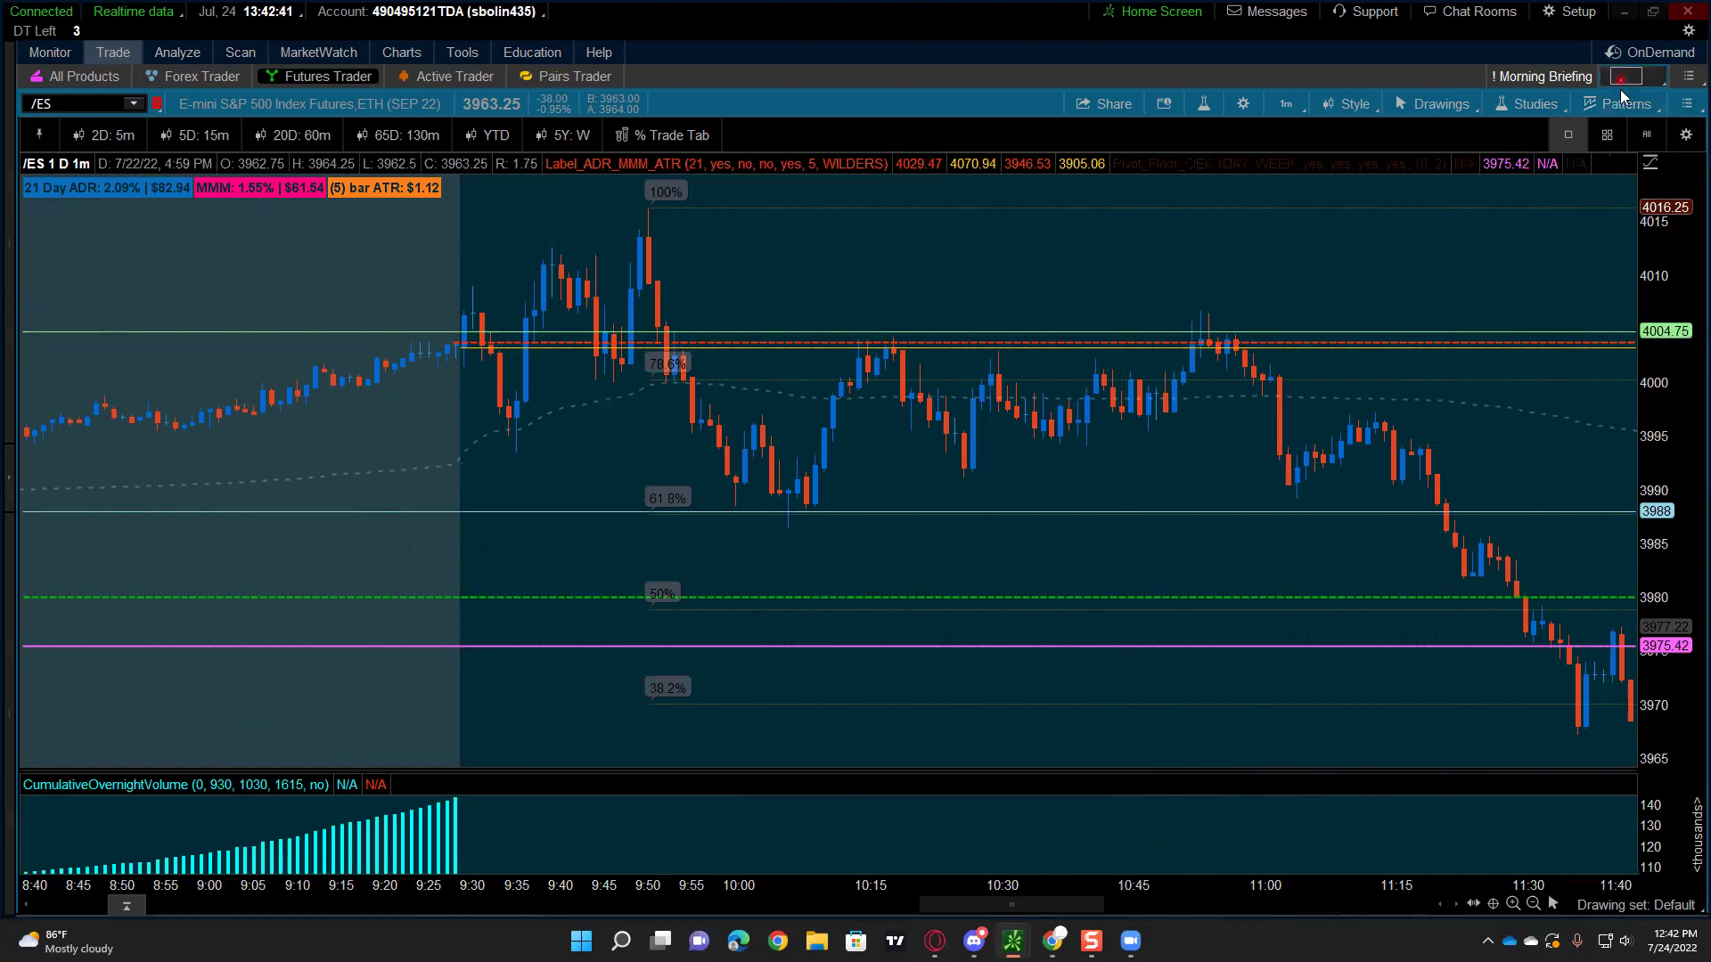
mouse_move(1593, 222)
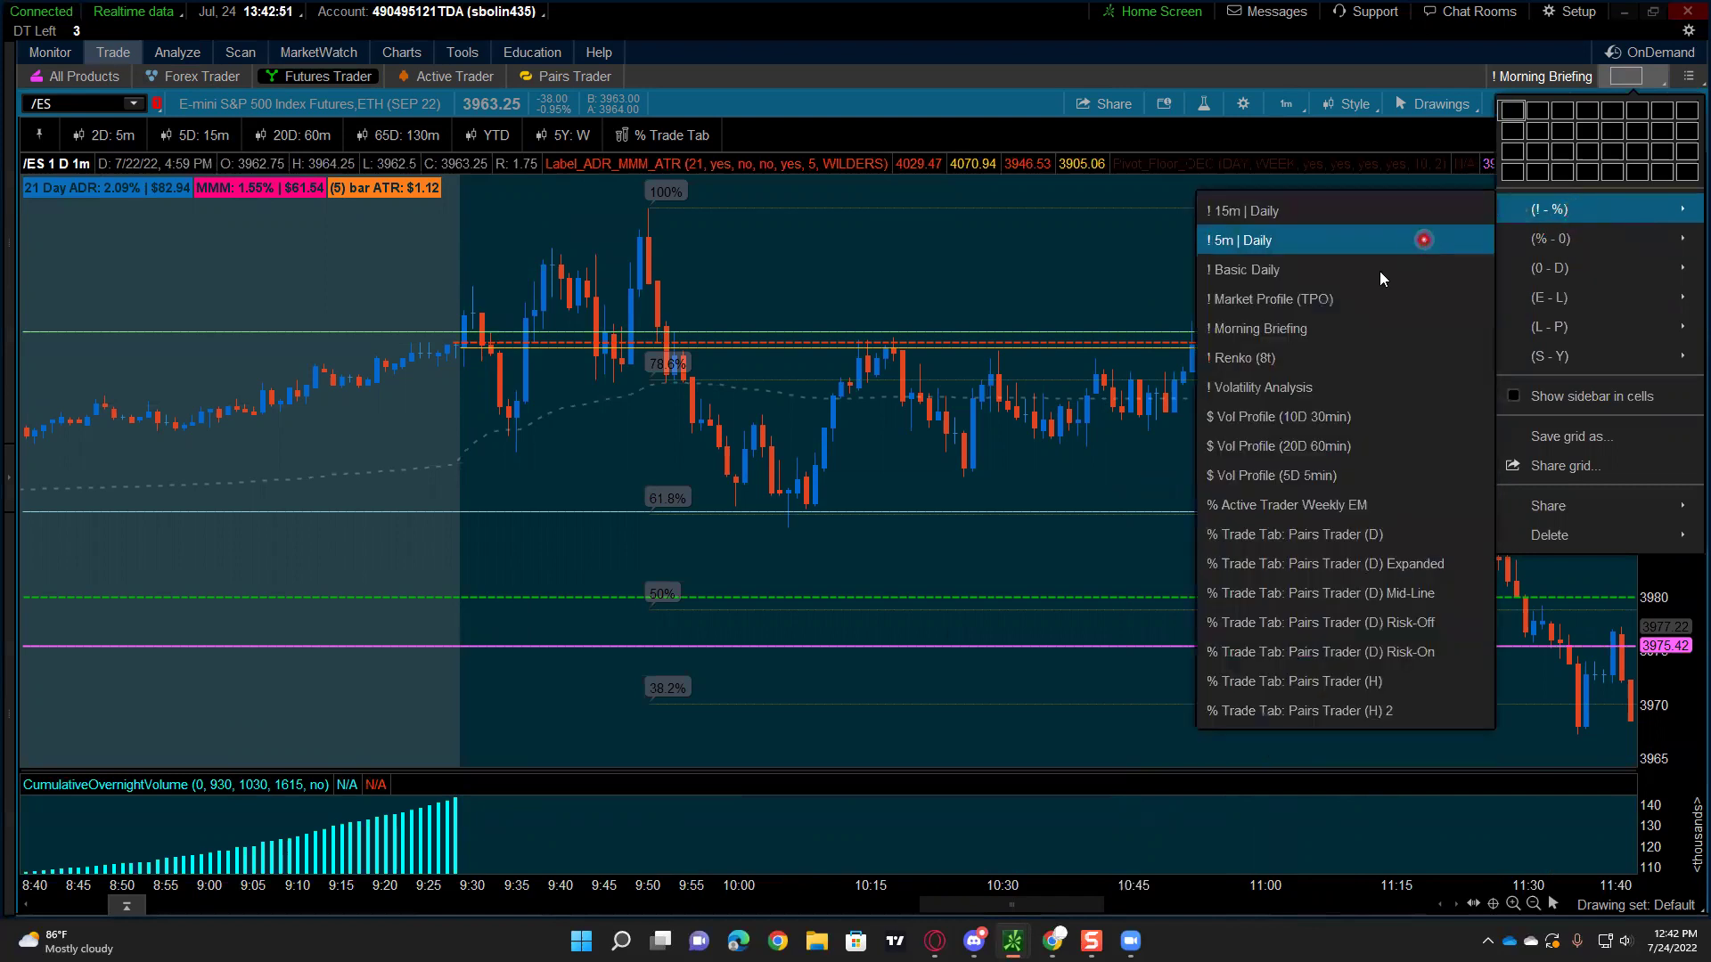
click(1313, 476)
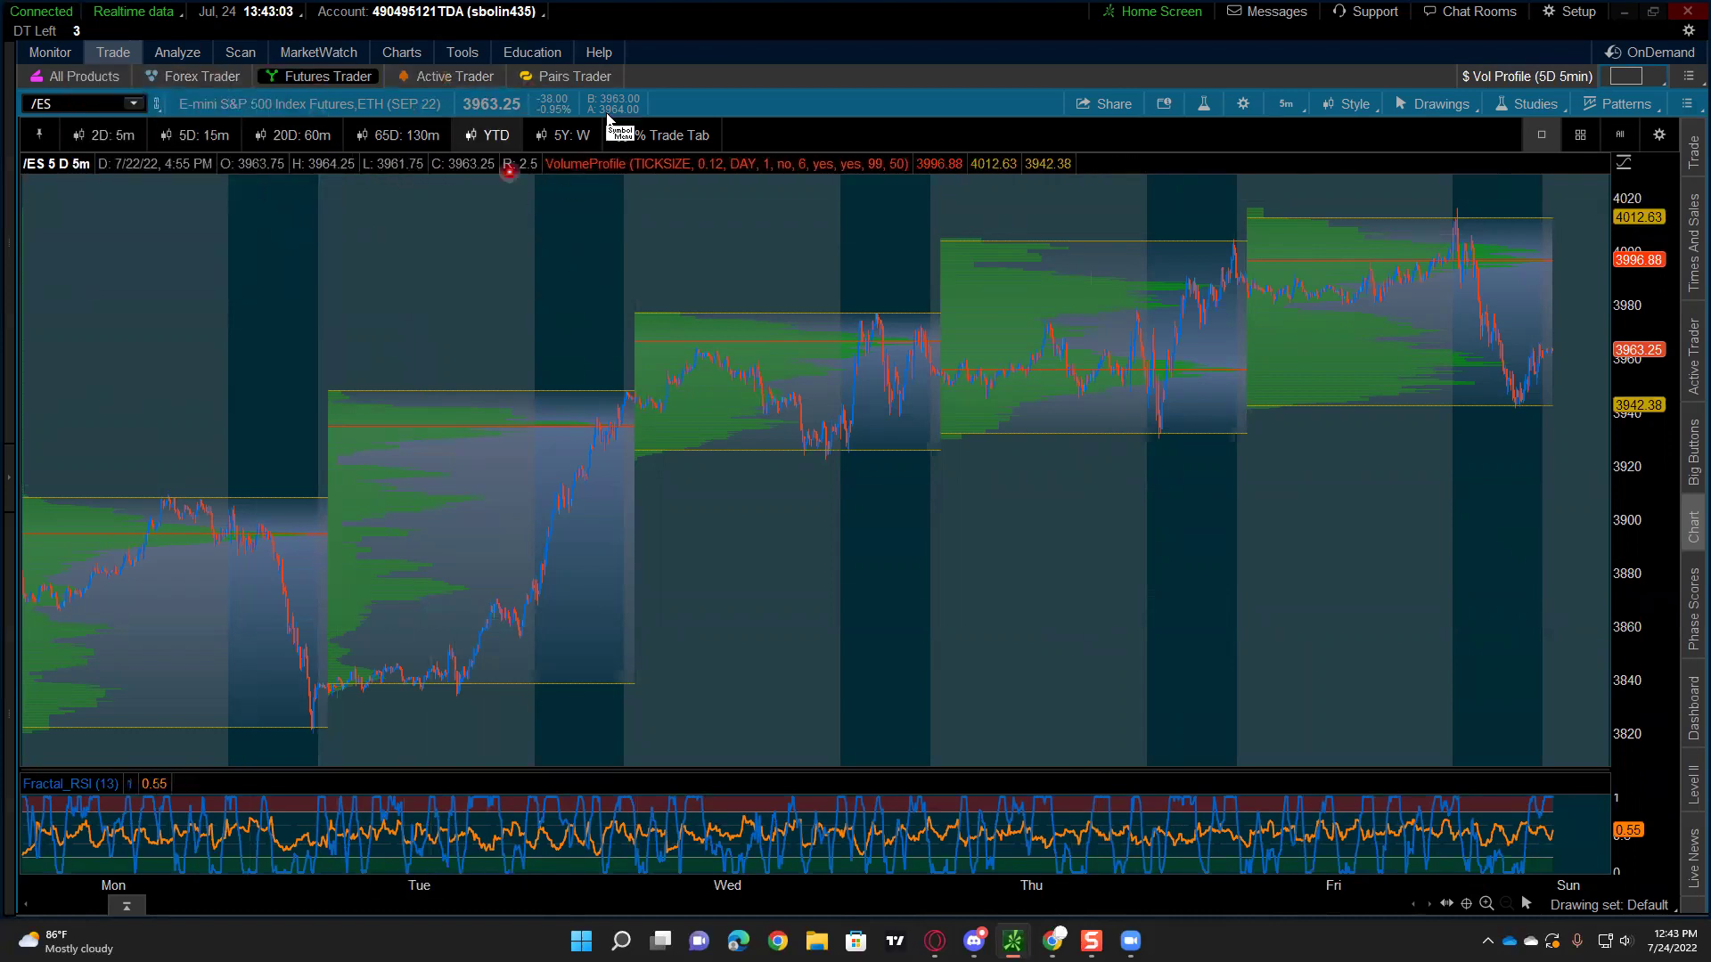
click(655, 220)
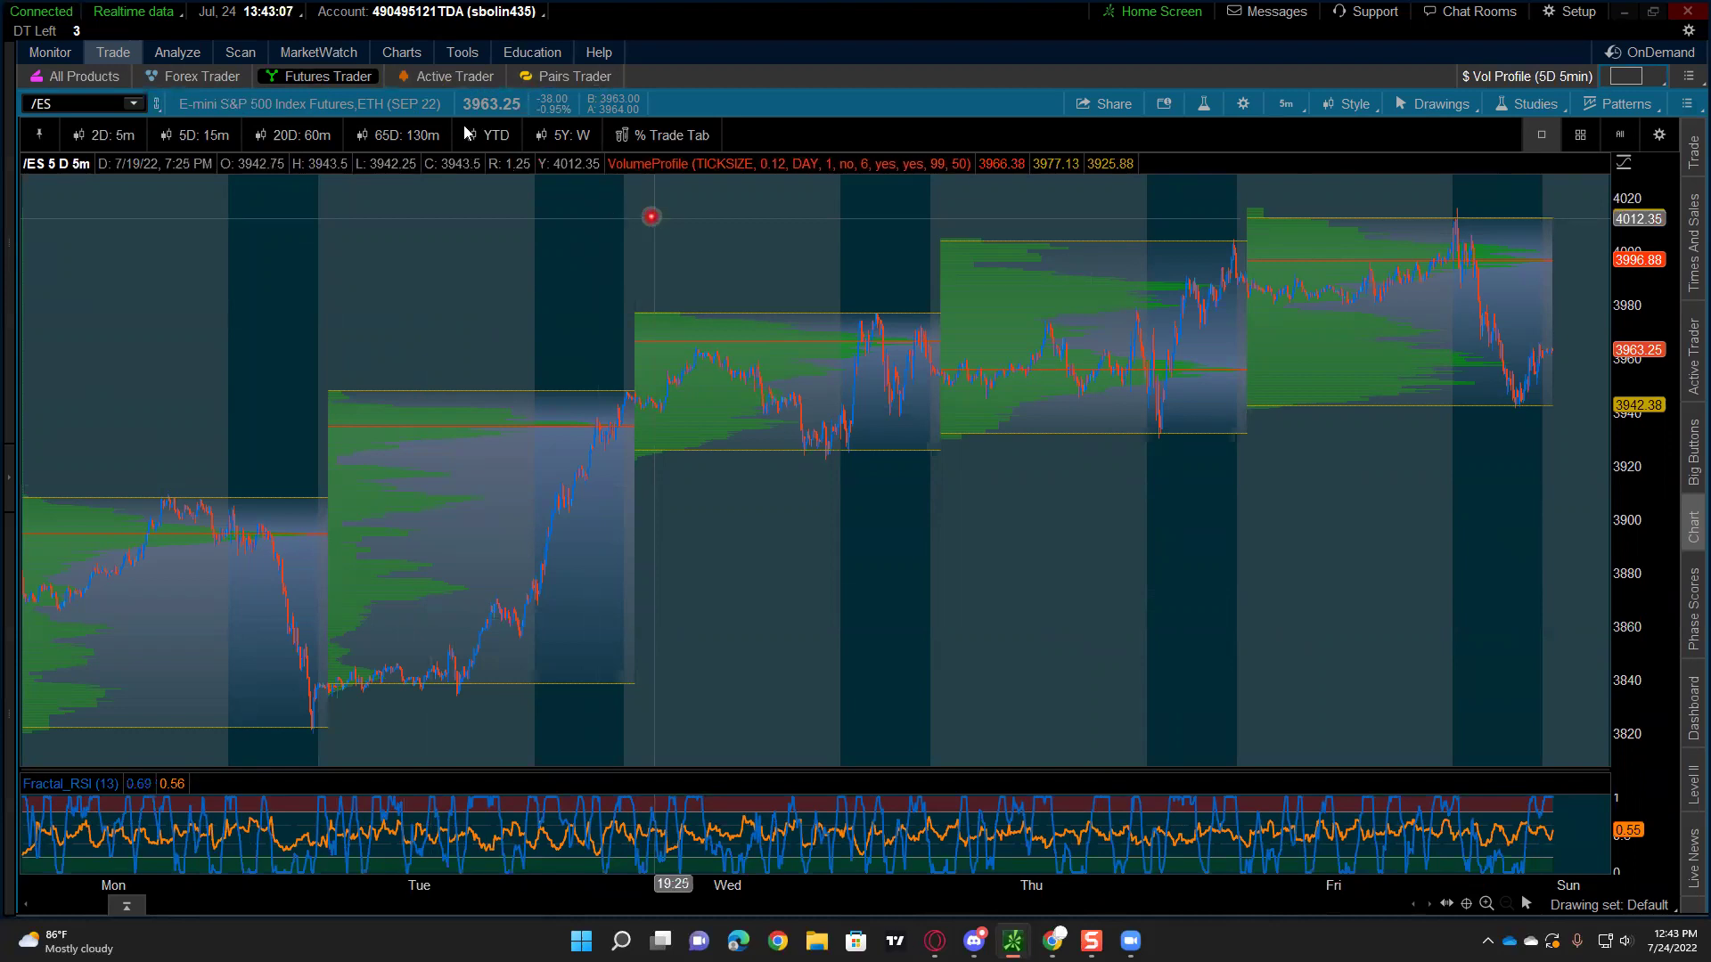
Step: Show the Active Trader /ES chart year to date, then open the Pairs Trader sector-ETF grid
click(446, 76)
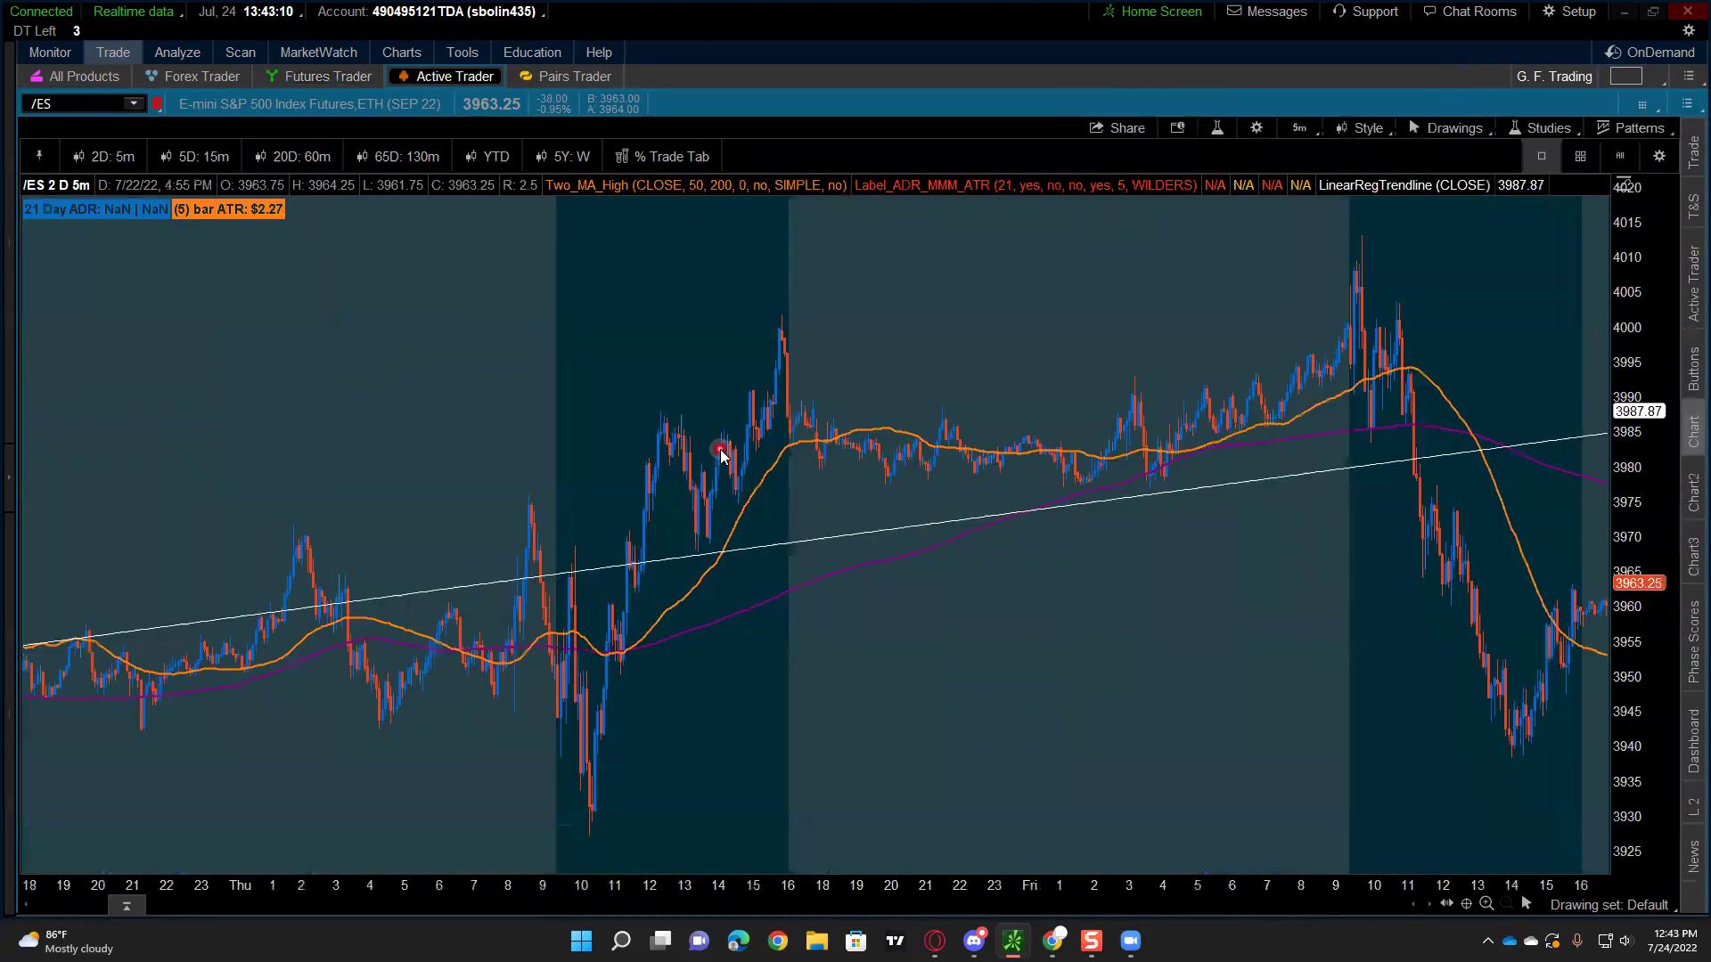
click(600, 322)
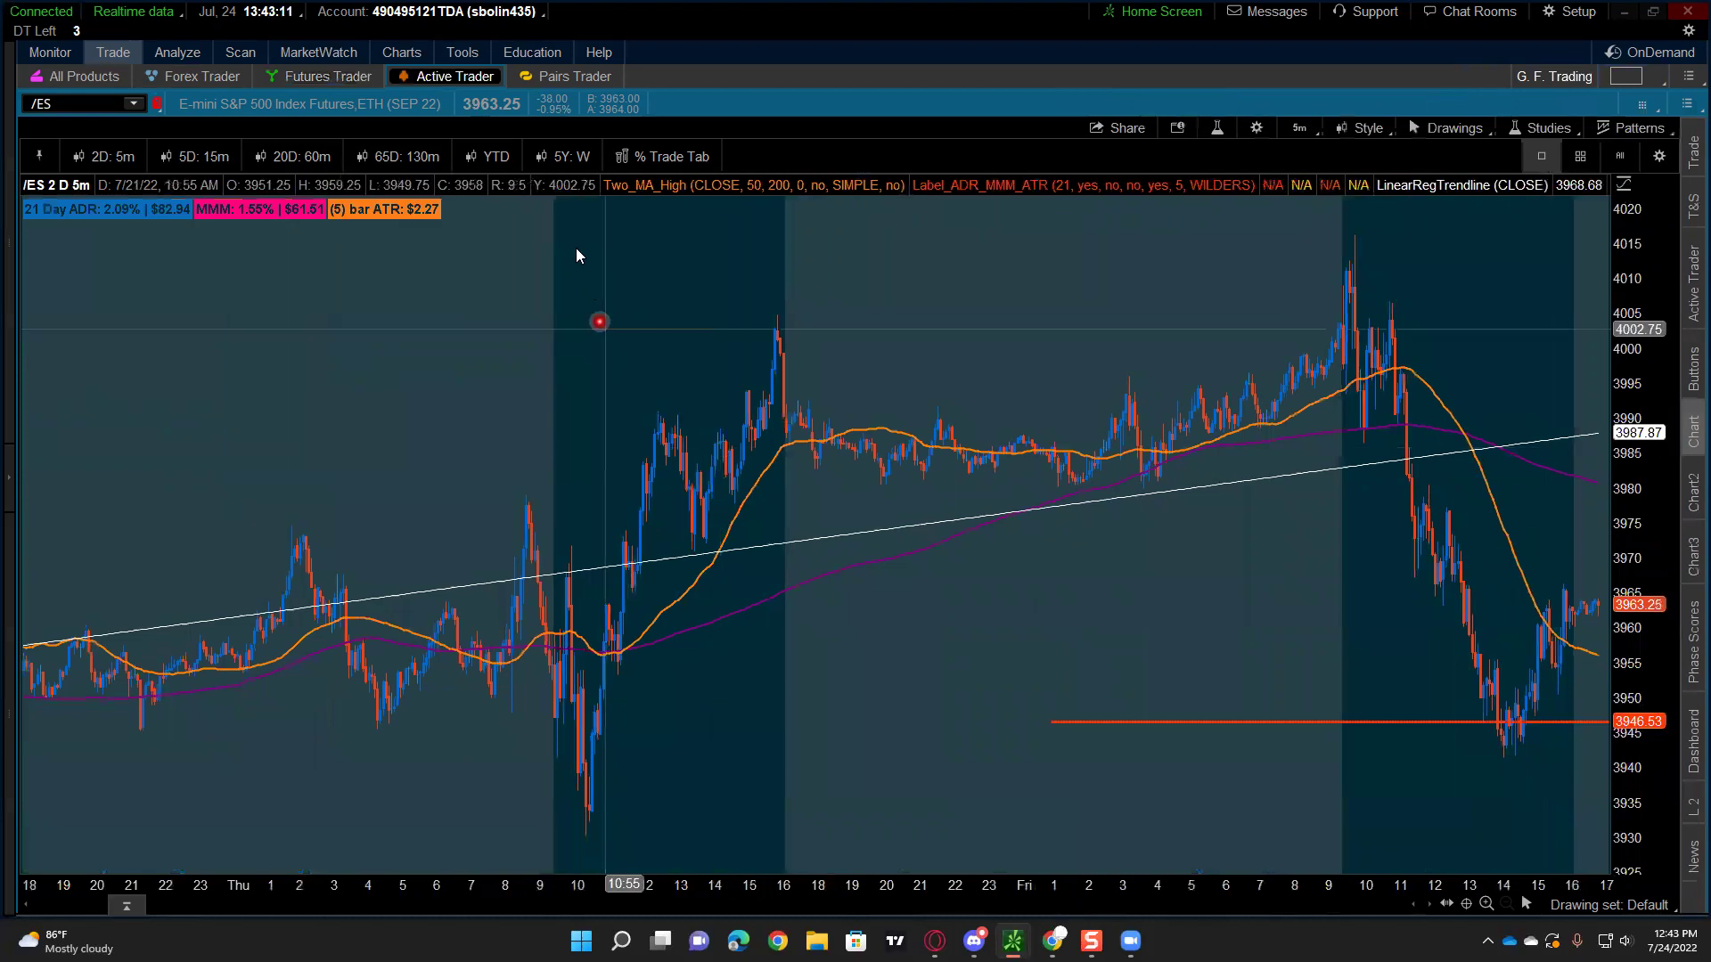
click(487, 156)
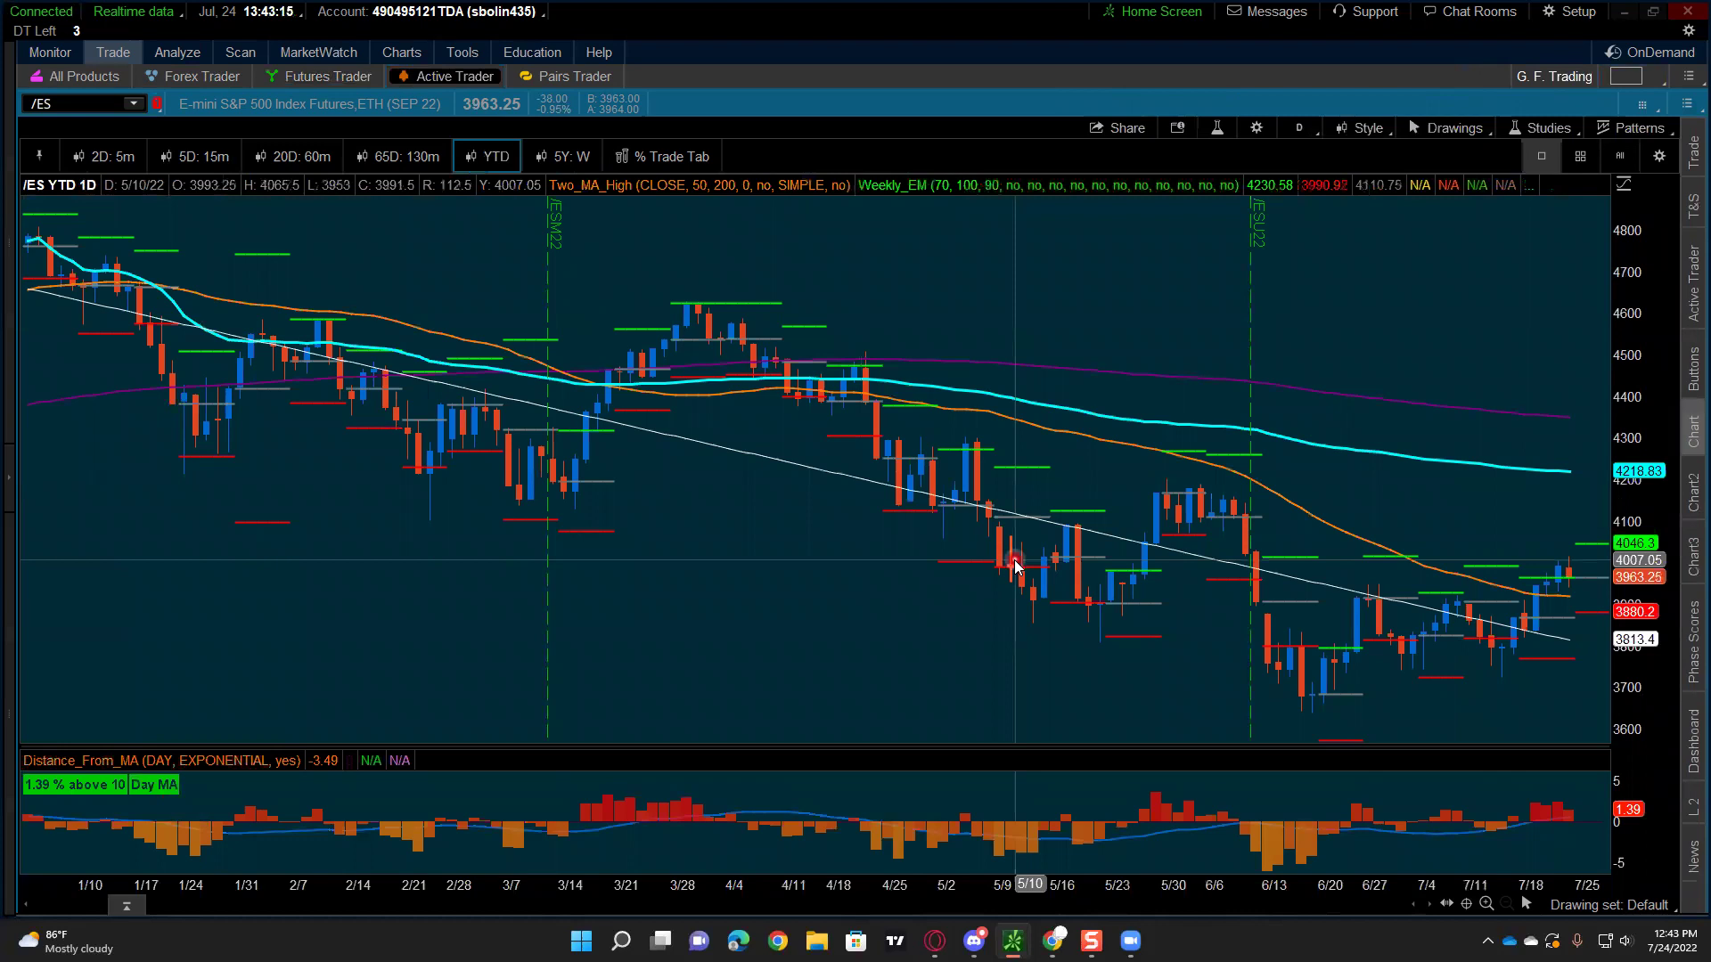
click(565, 76)
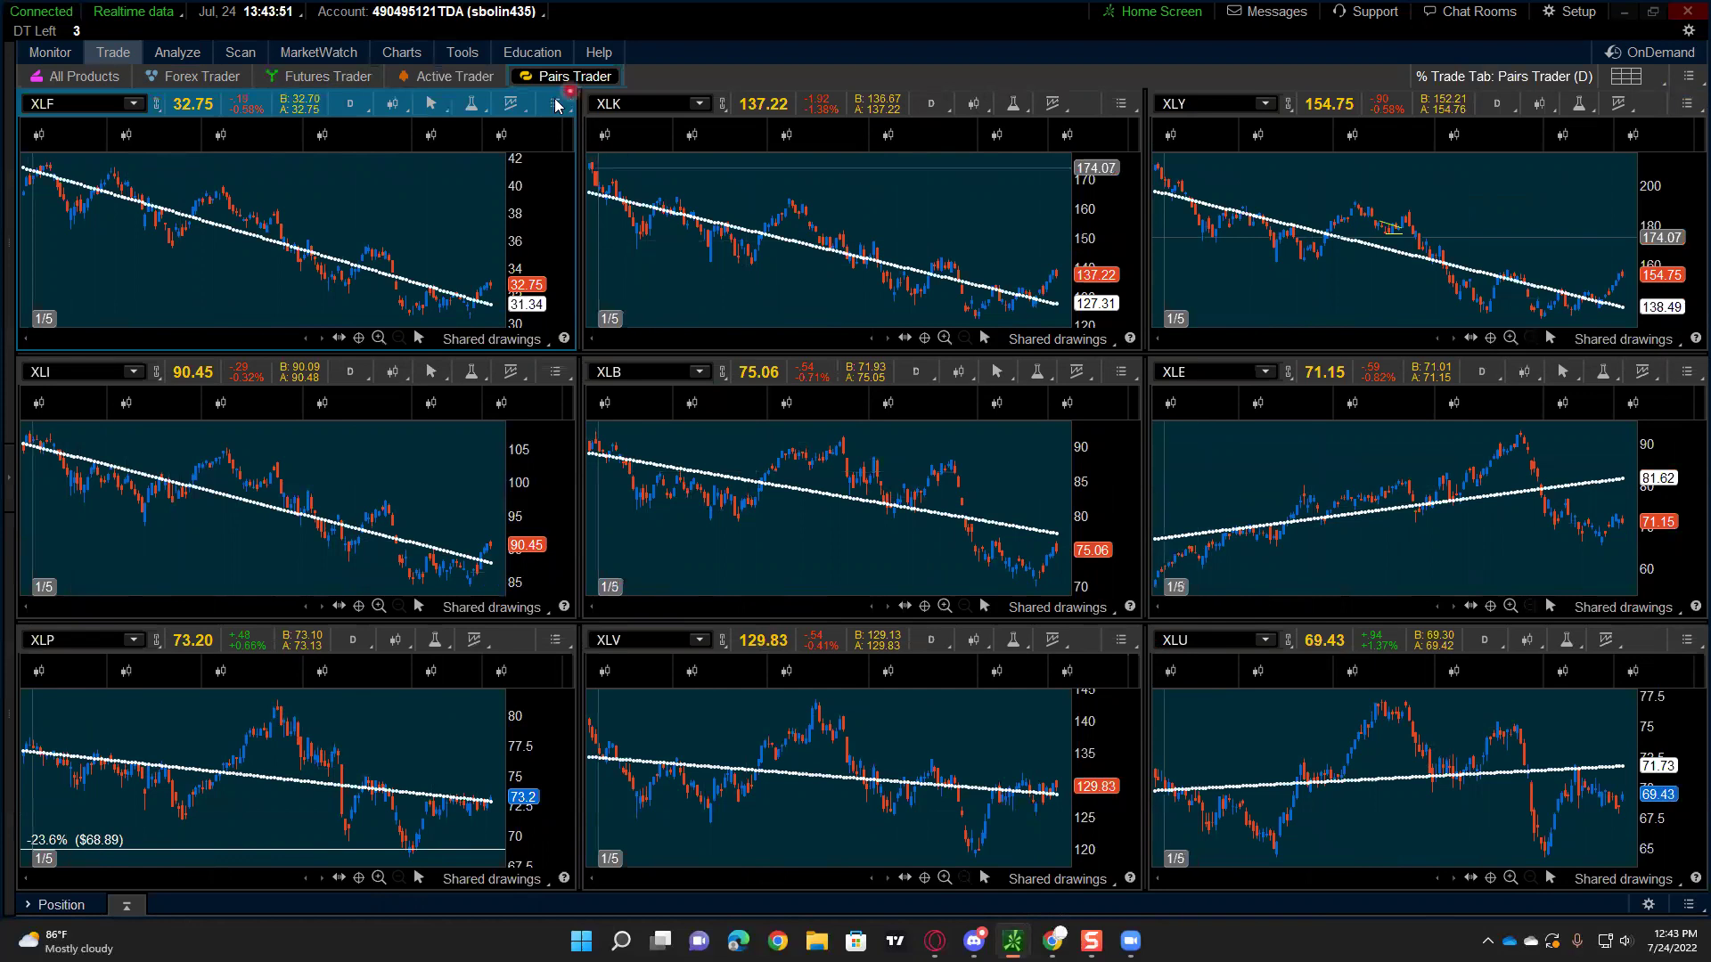
Step: Load the Pairs Trader (M) Mid-Line layout and place the crosshair across its three charts
click(1626, 76)
mouse_move(1585, 213)
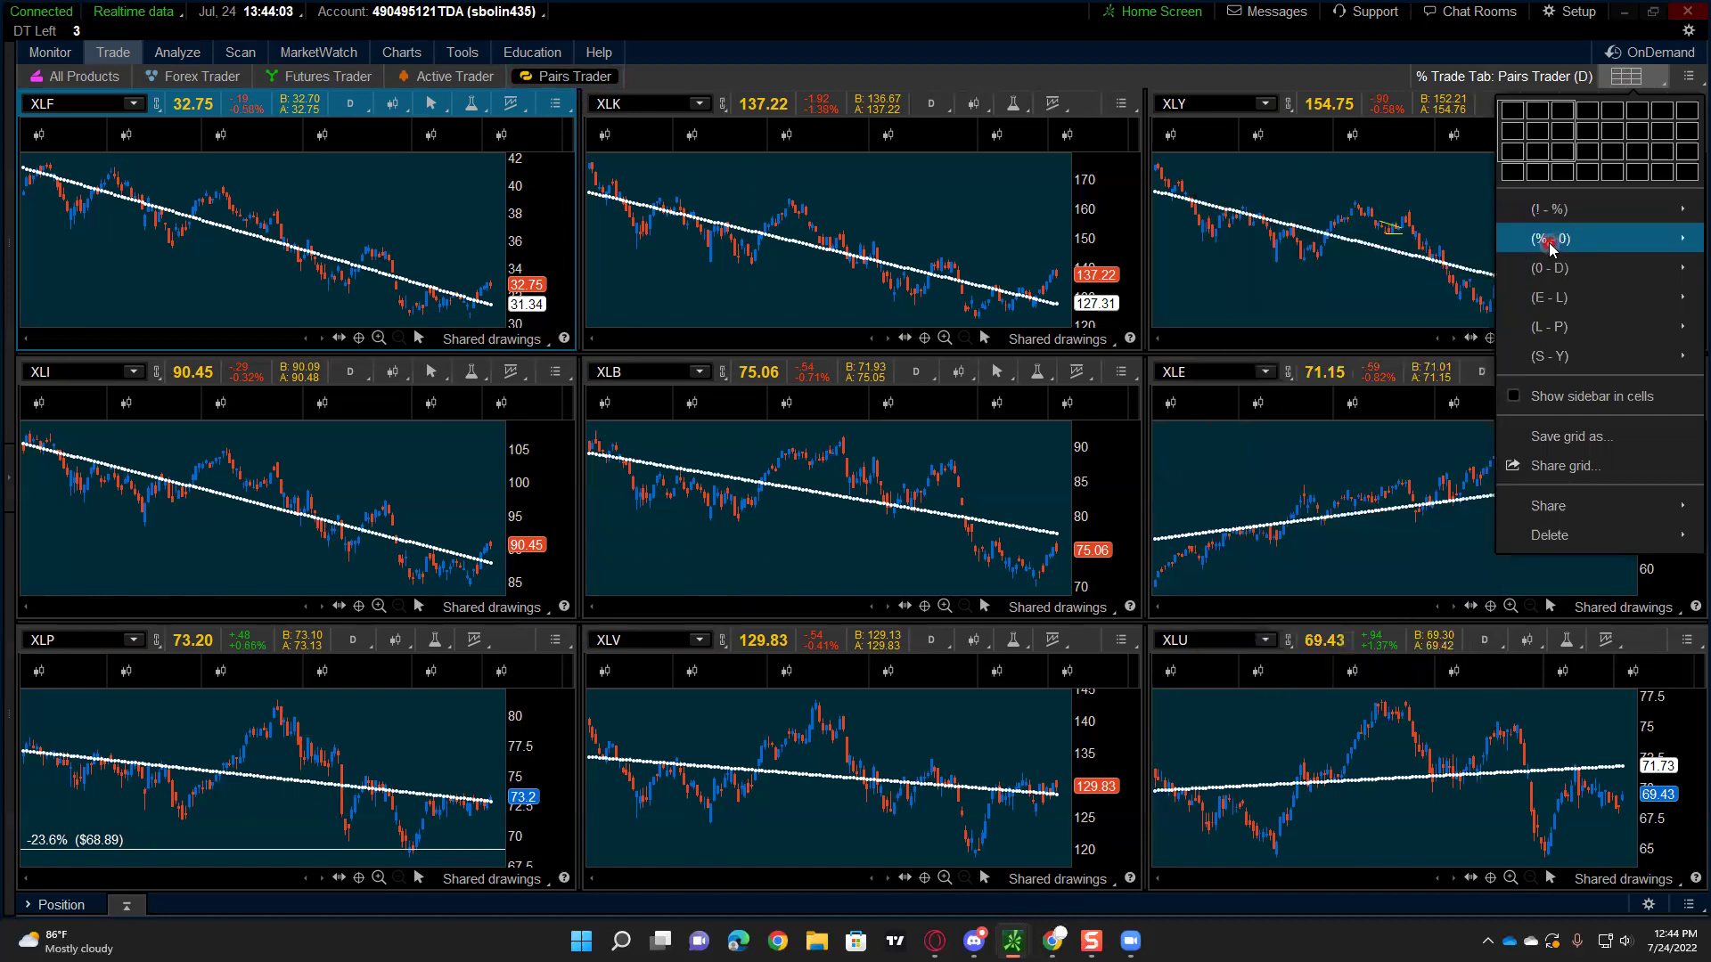
mouse_move(1559, 239)
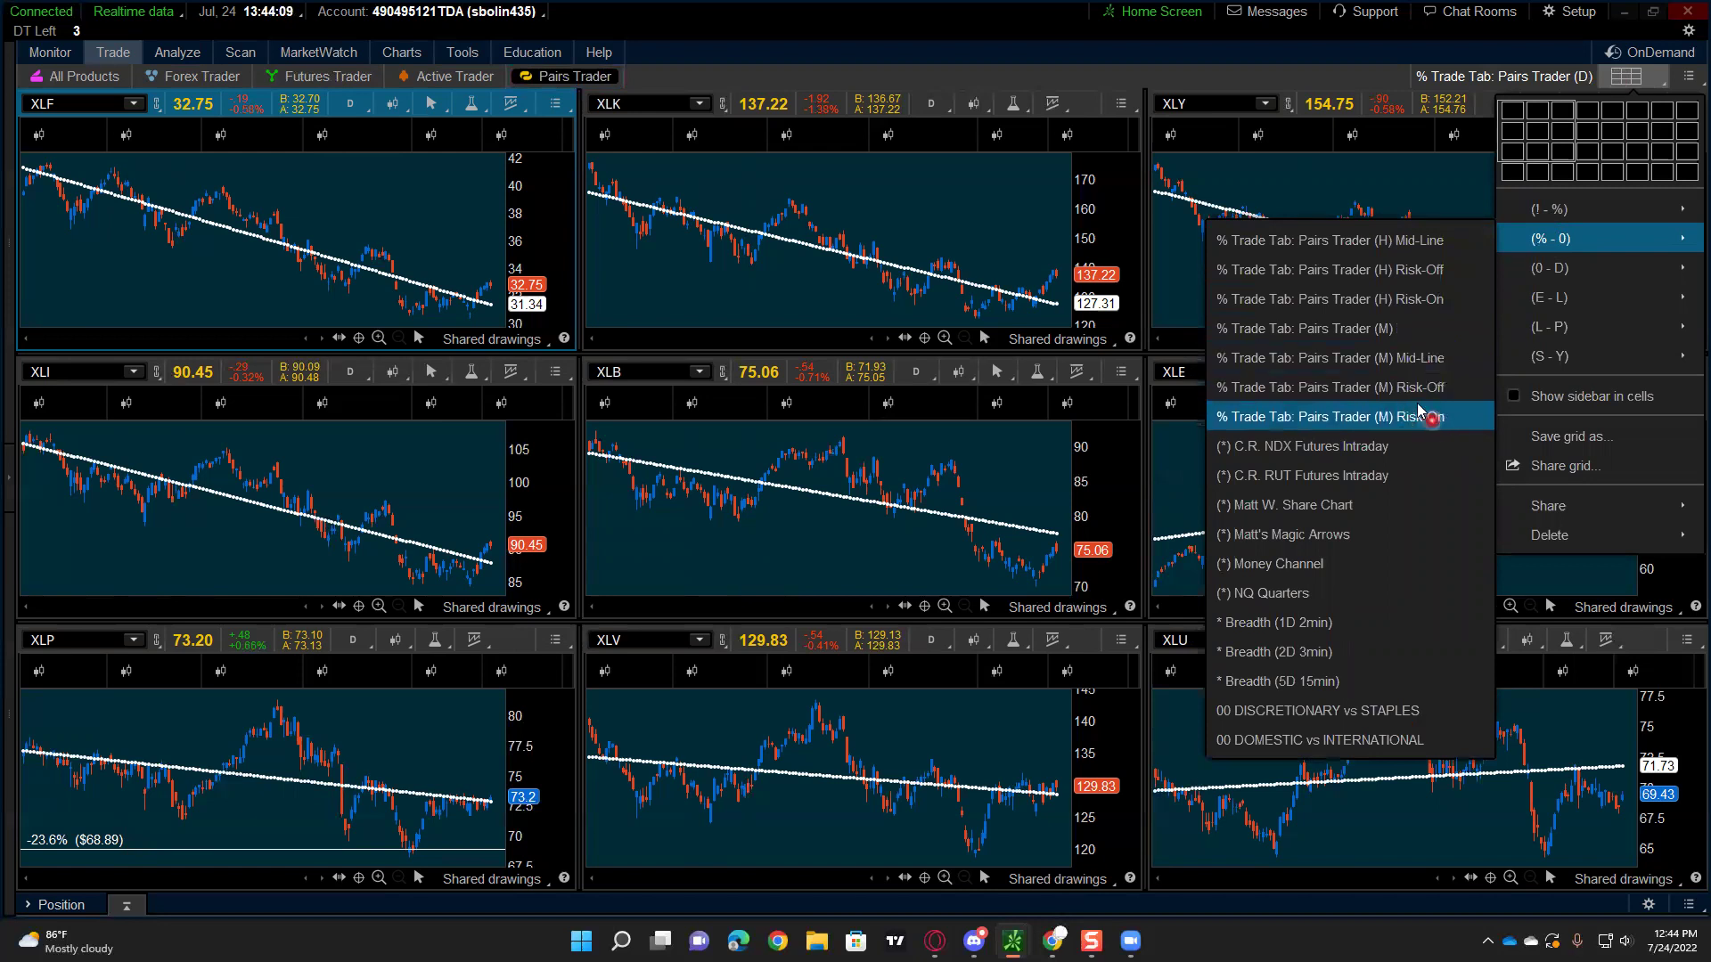
click(1363, 358)
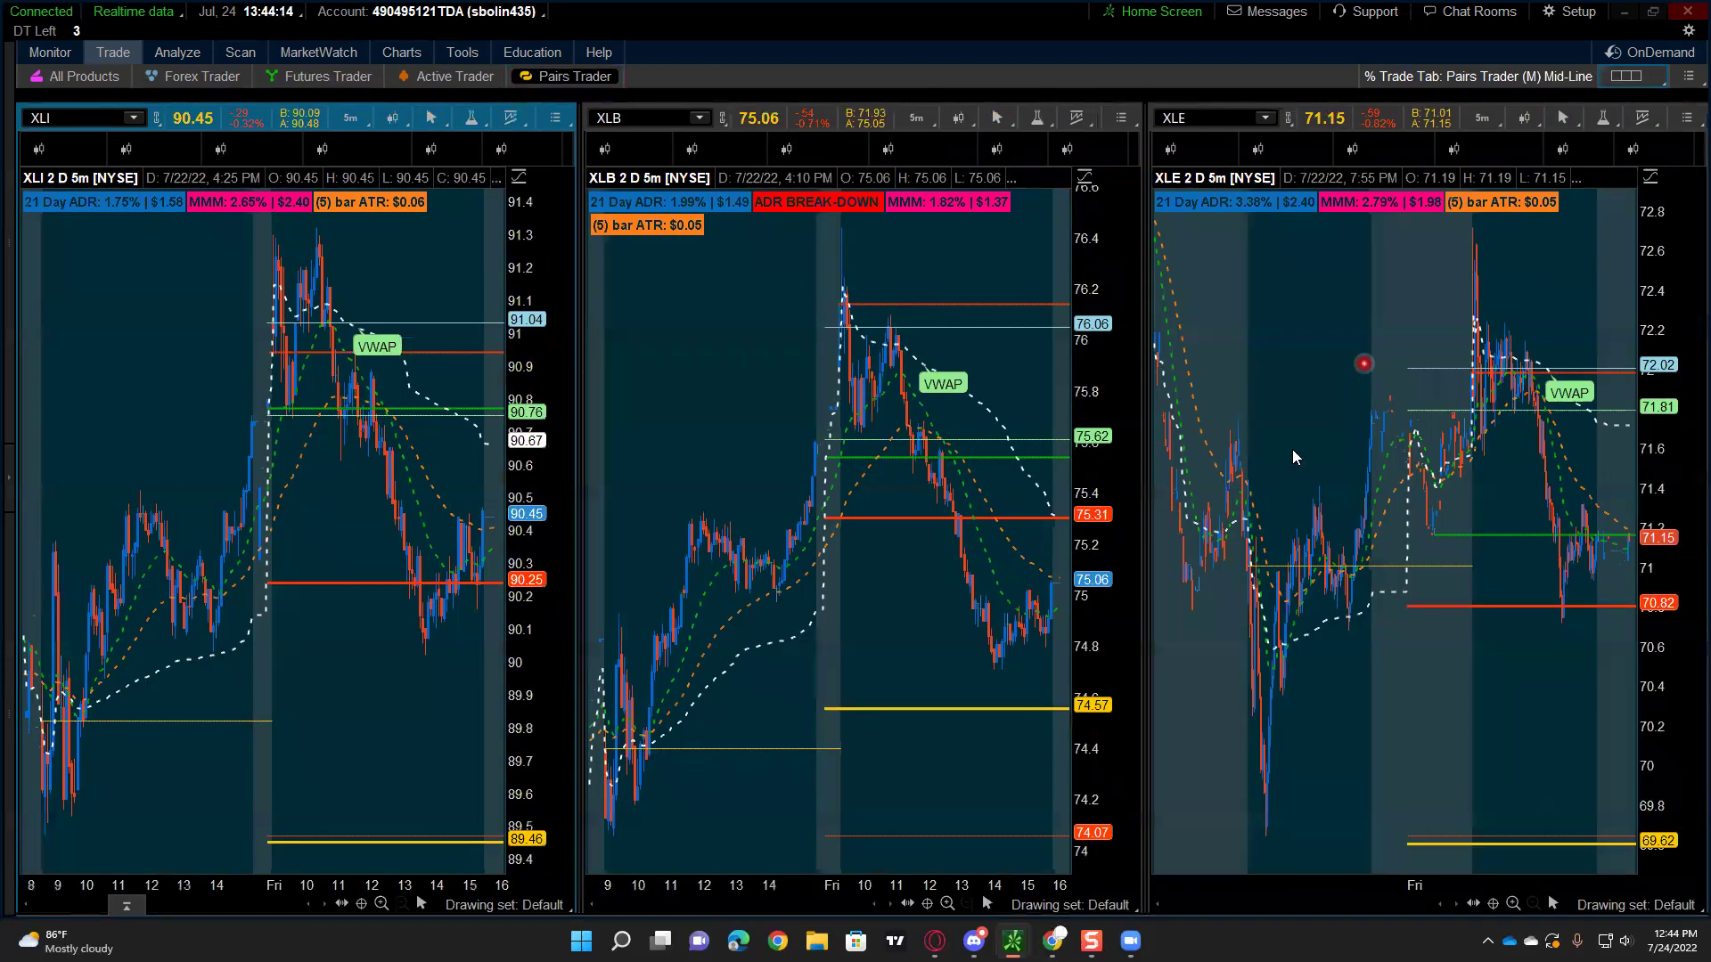
click(1252, 494)
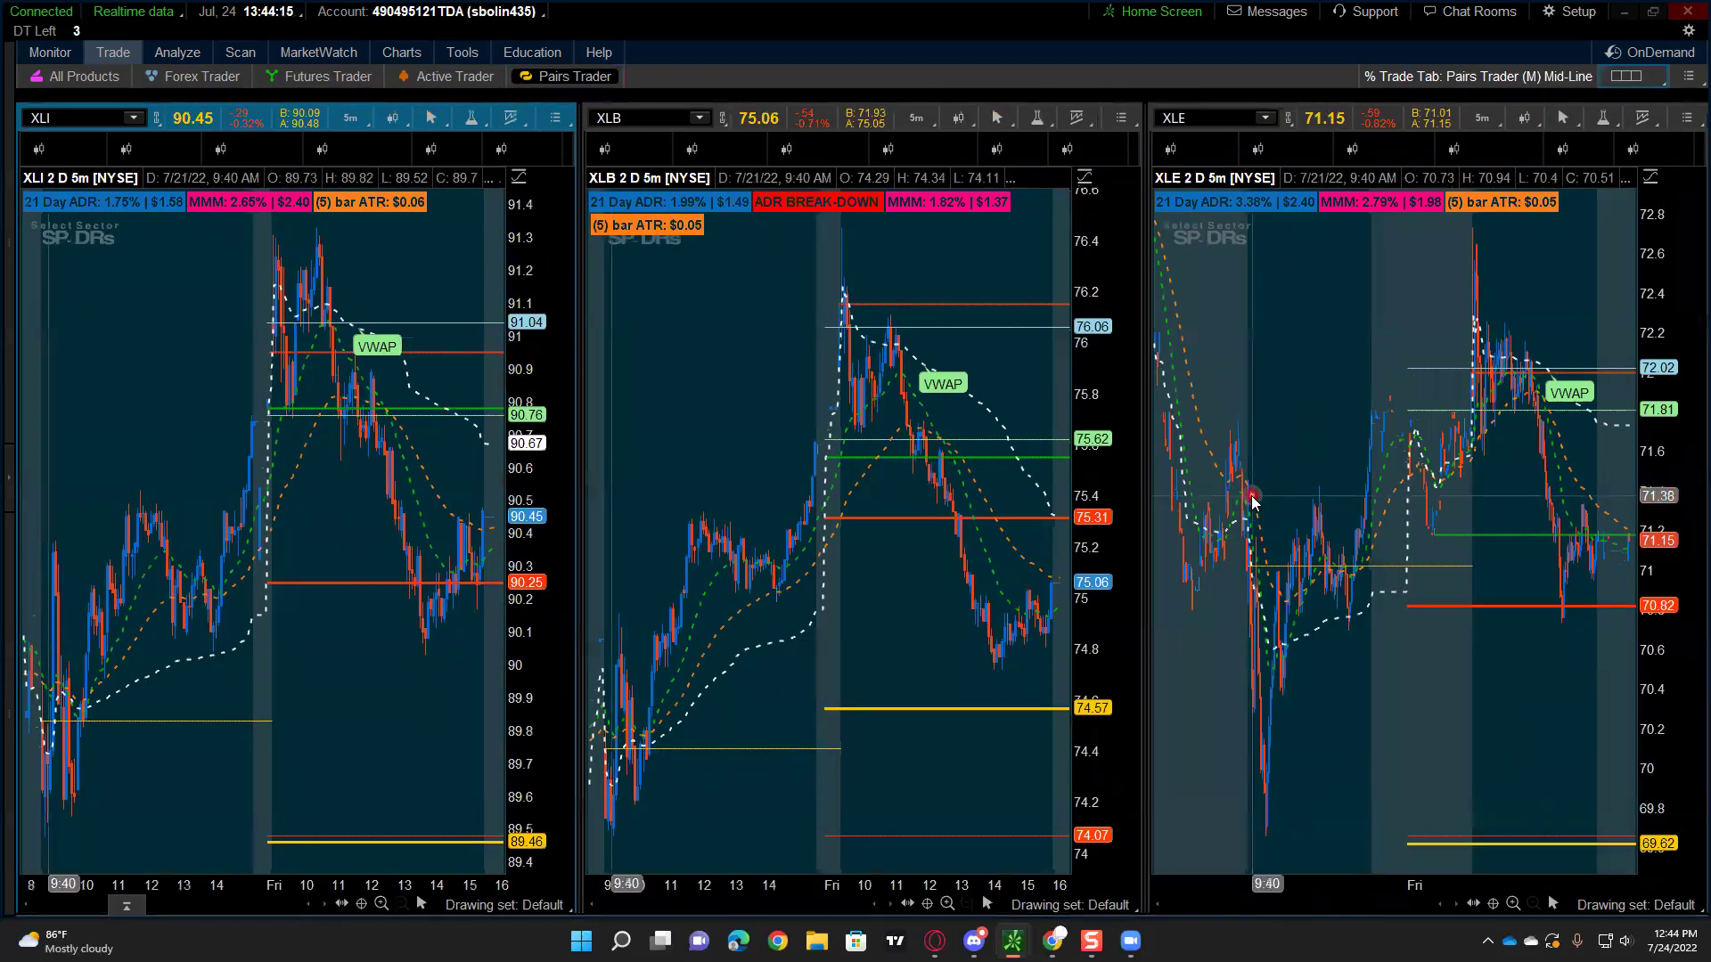
Step: Load Pairs Trader (H) Risk-On, then the nine-chart Pairs Trader (D) grid from the (! - %) group
click(1626, 76)
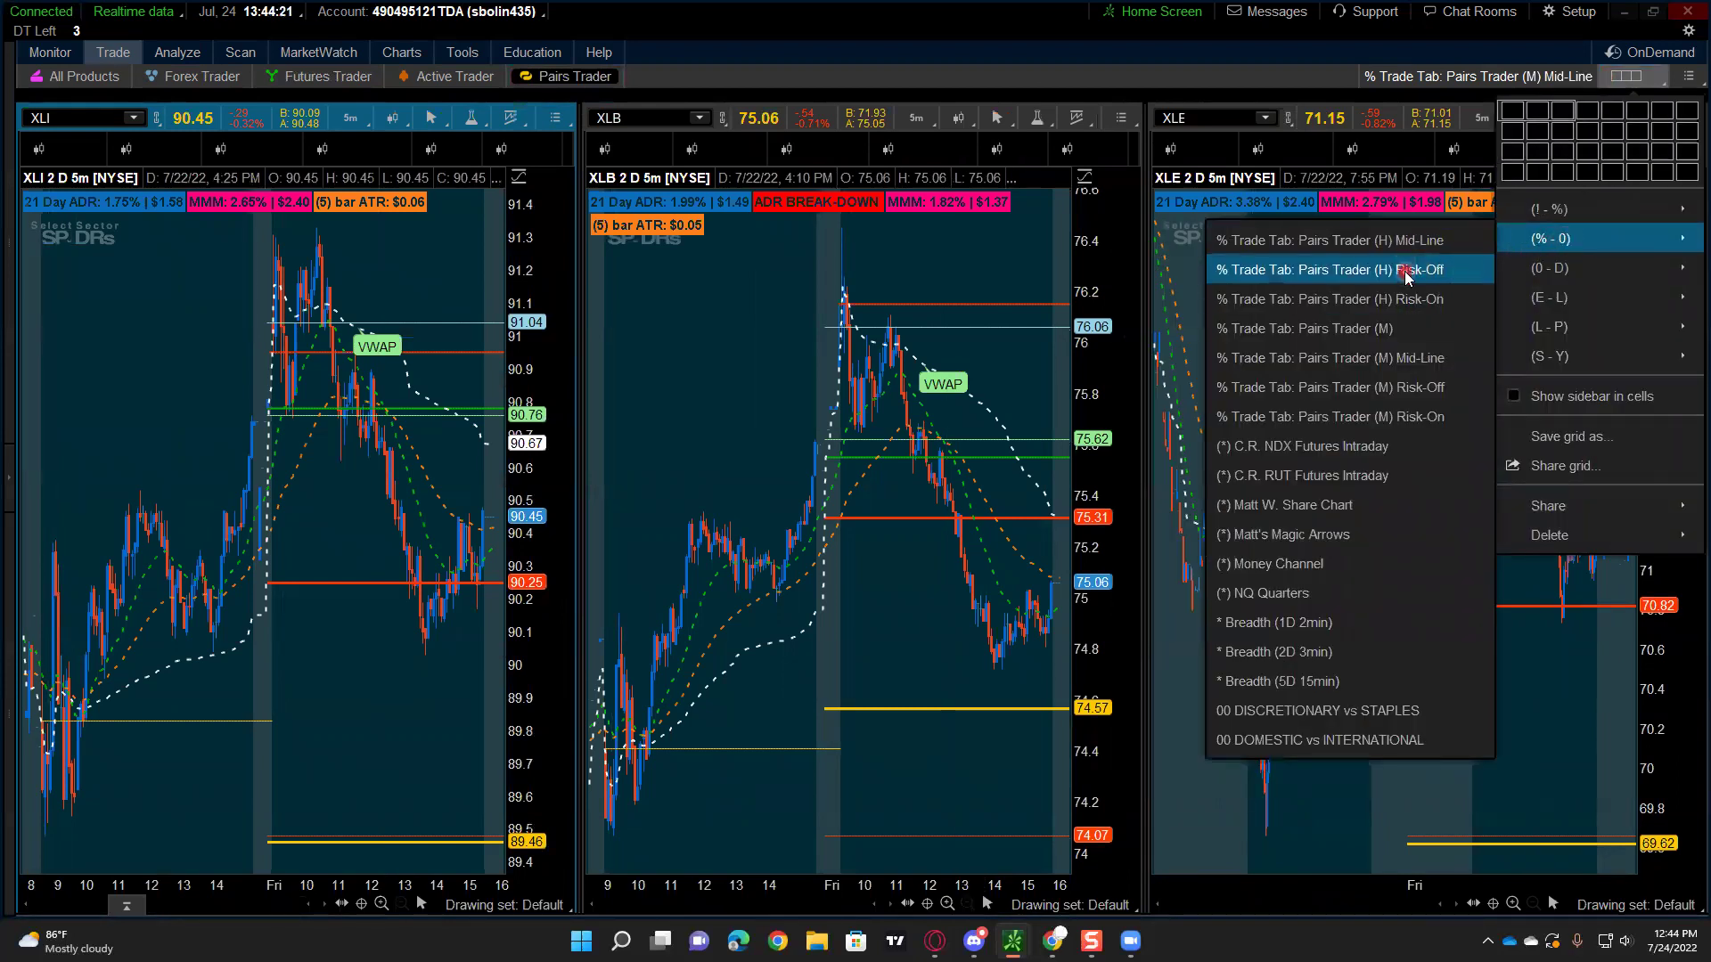
click(1373, 302)
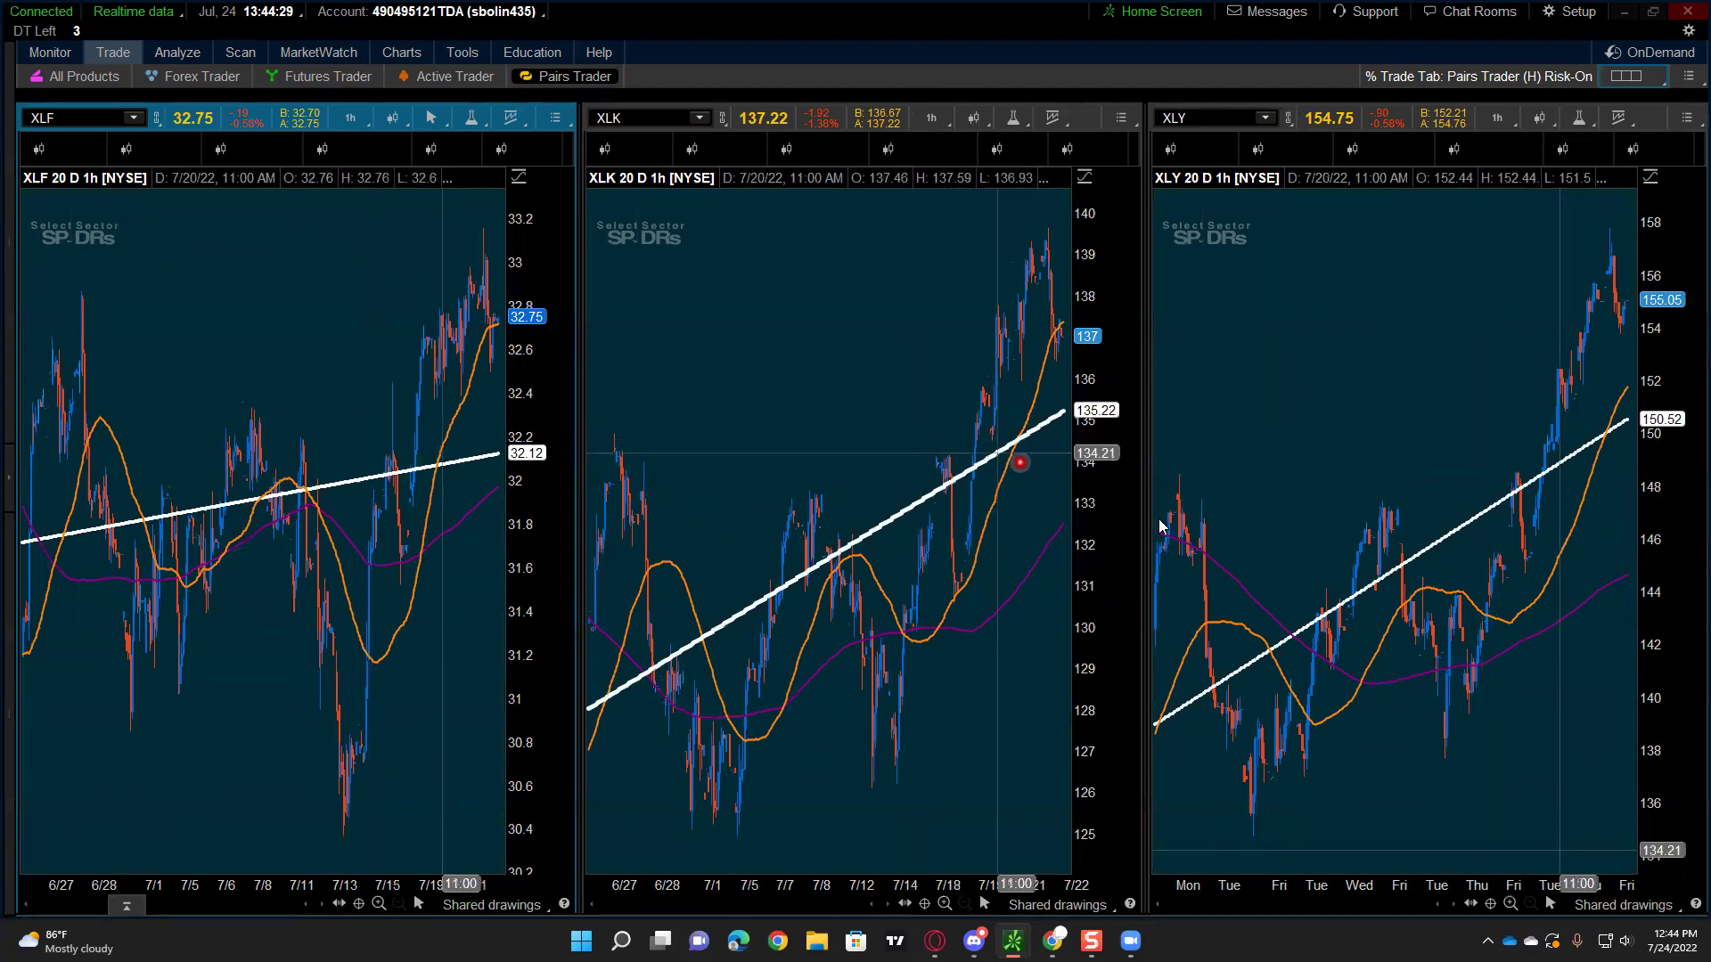
click(1626, 87)
click(1614, 212)
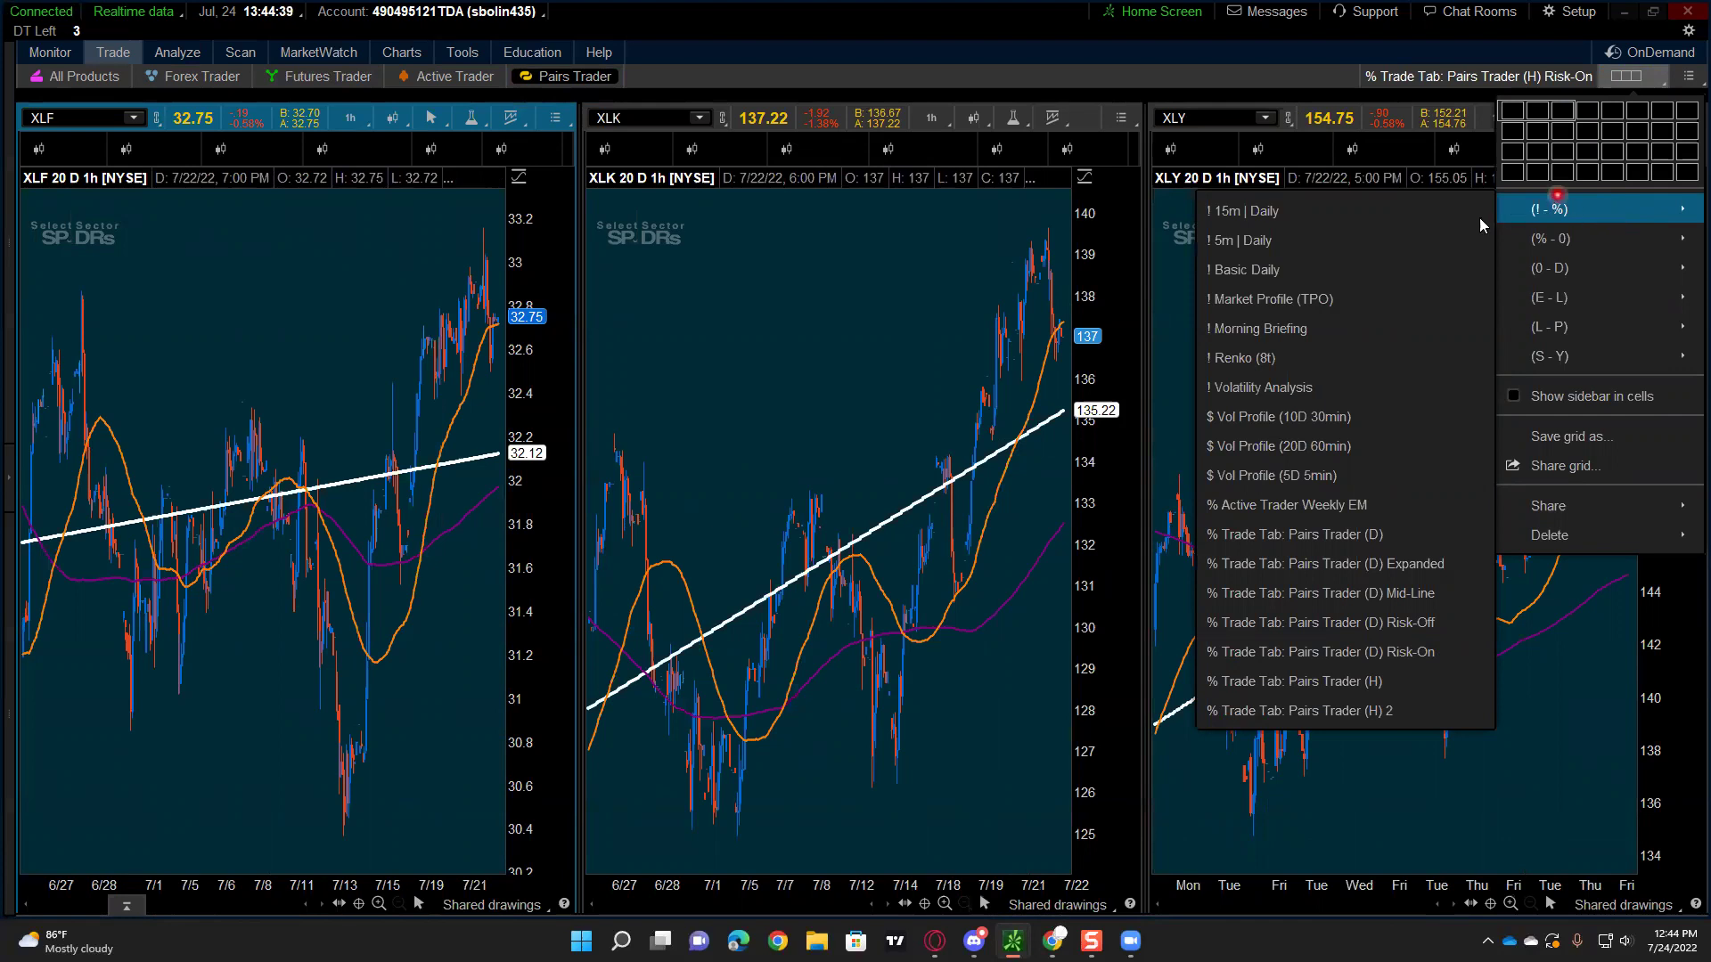
click(1341, 535)
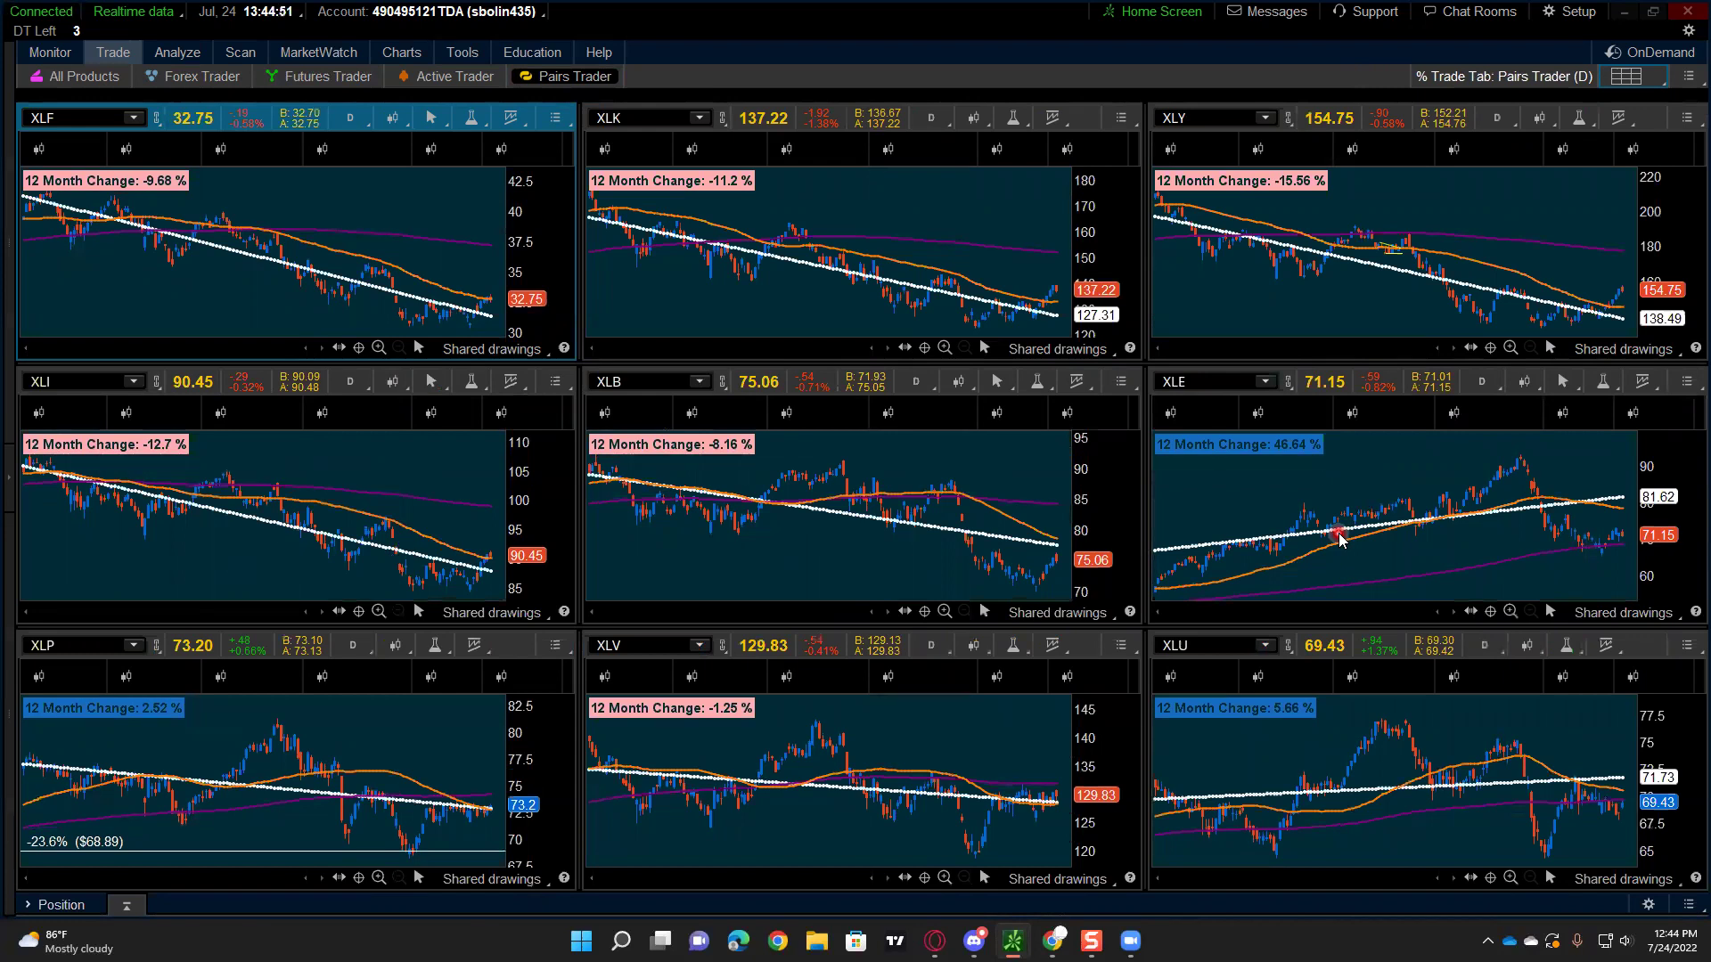
Step: Open the standalone Charts page and browse the (L - P) and (0 - D) saved grid groups
click(403, 56)
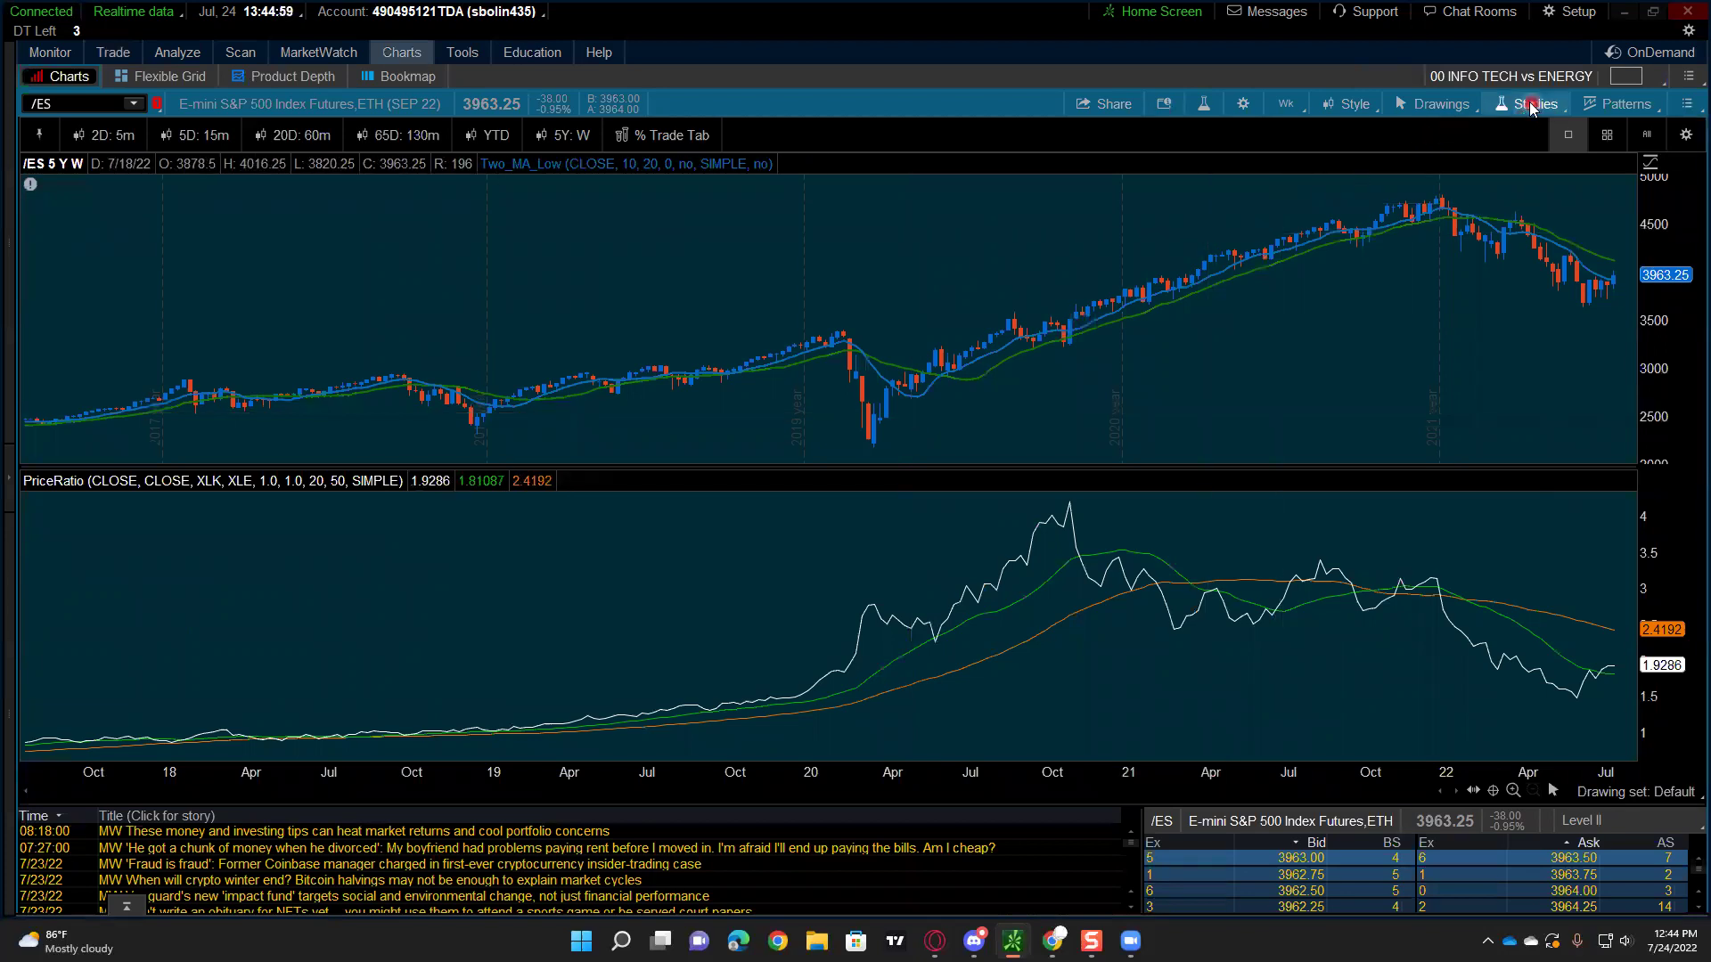
click(1623, 86)
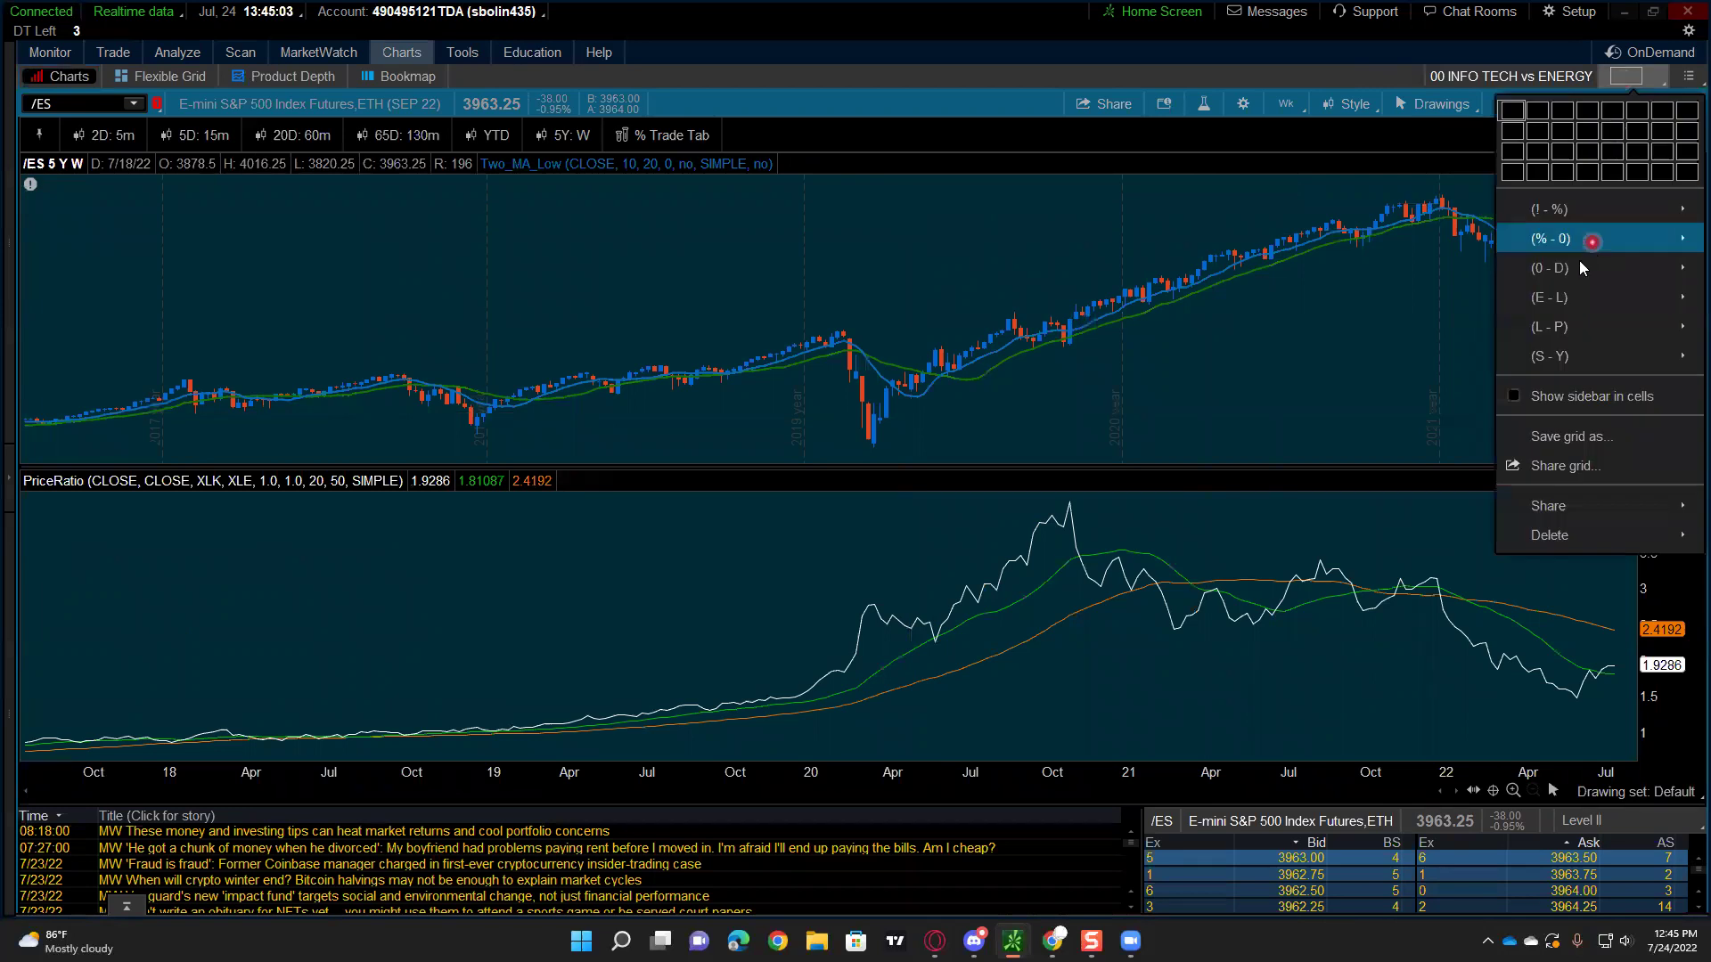
mouse_move(1572, 336)
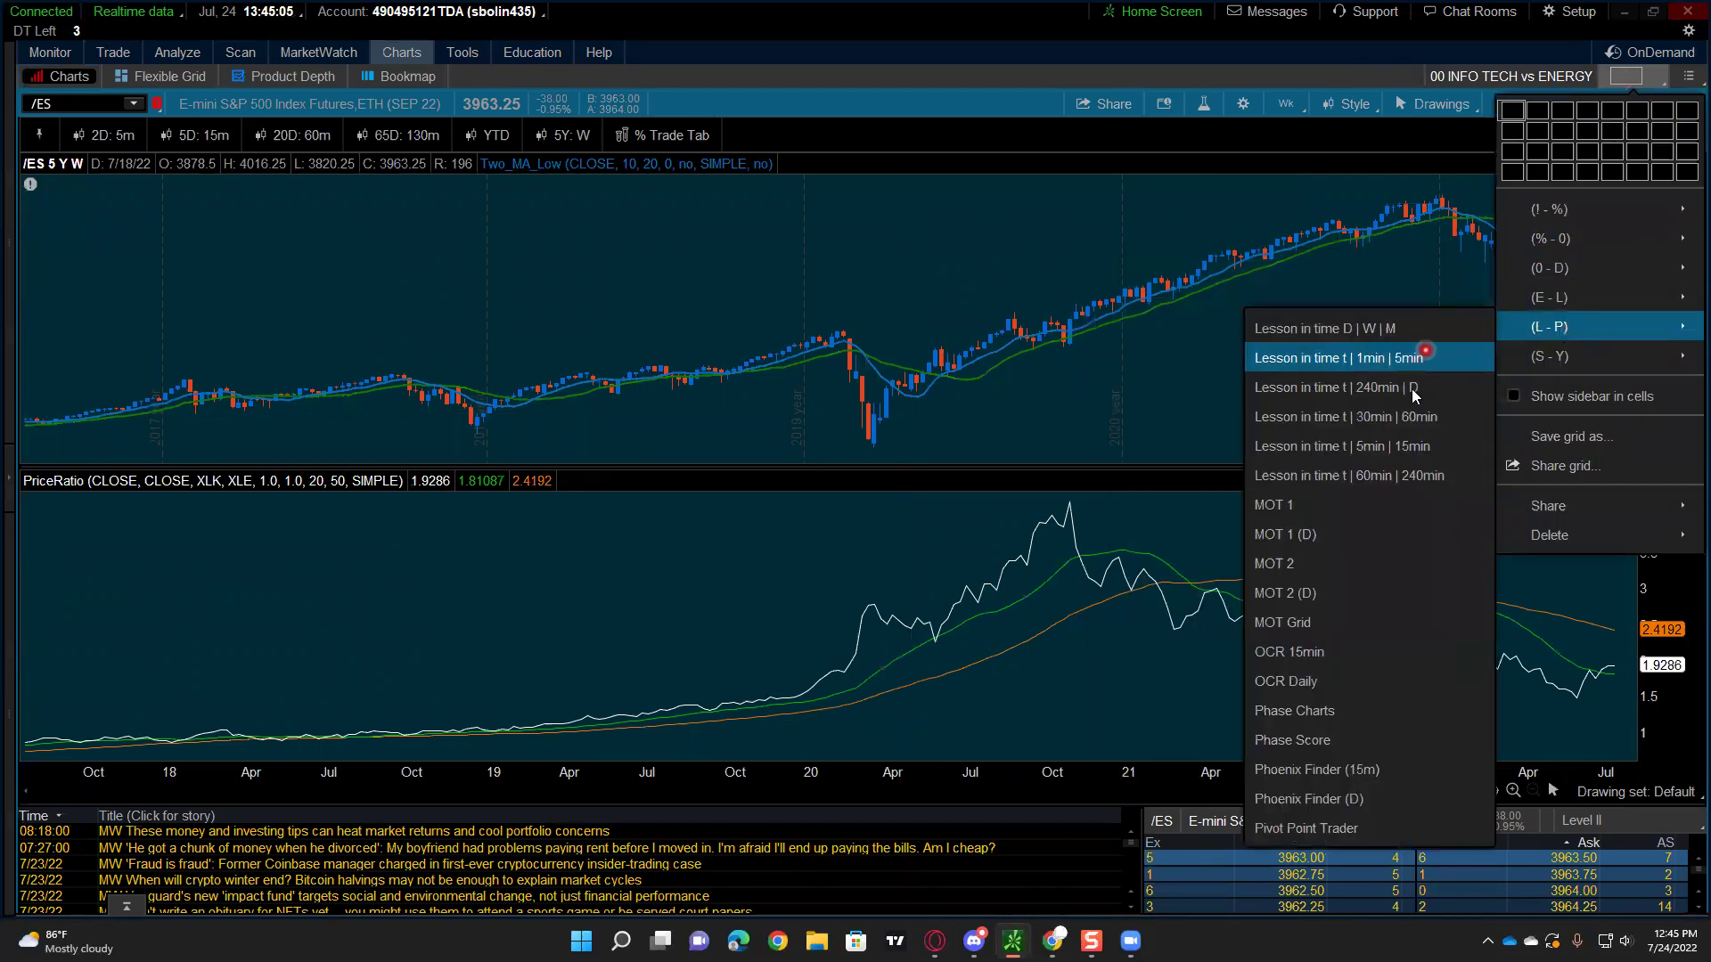
click(1317, 561)
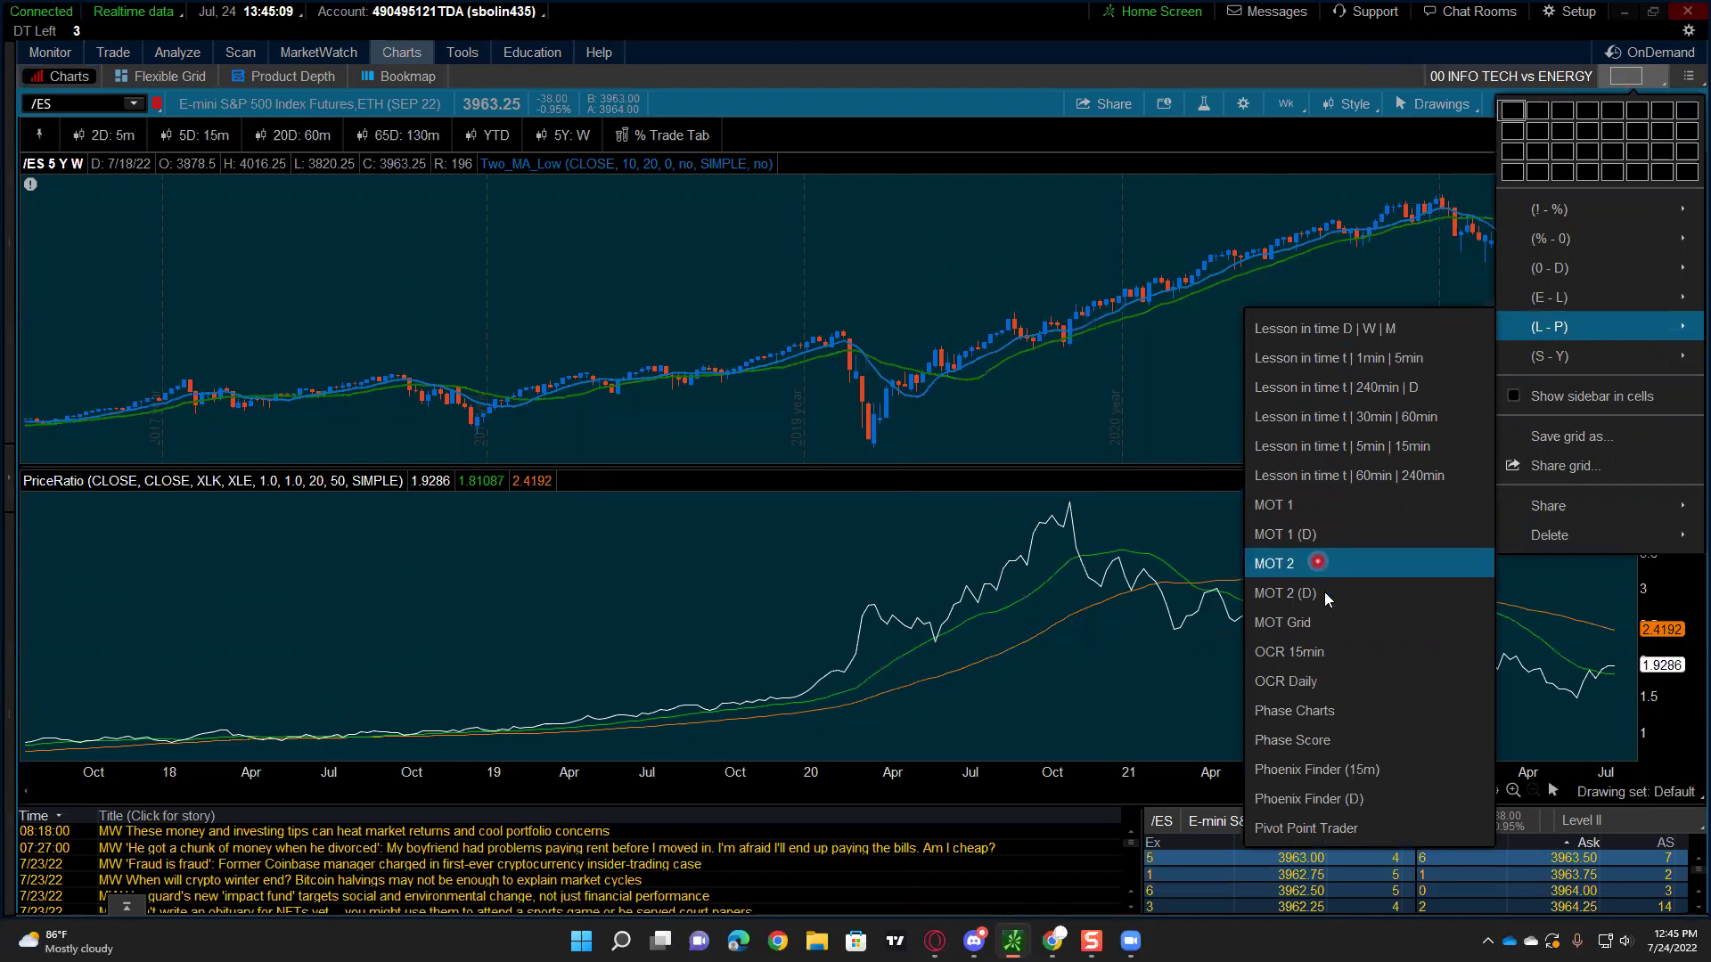
click(1328, 718)
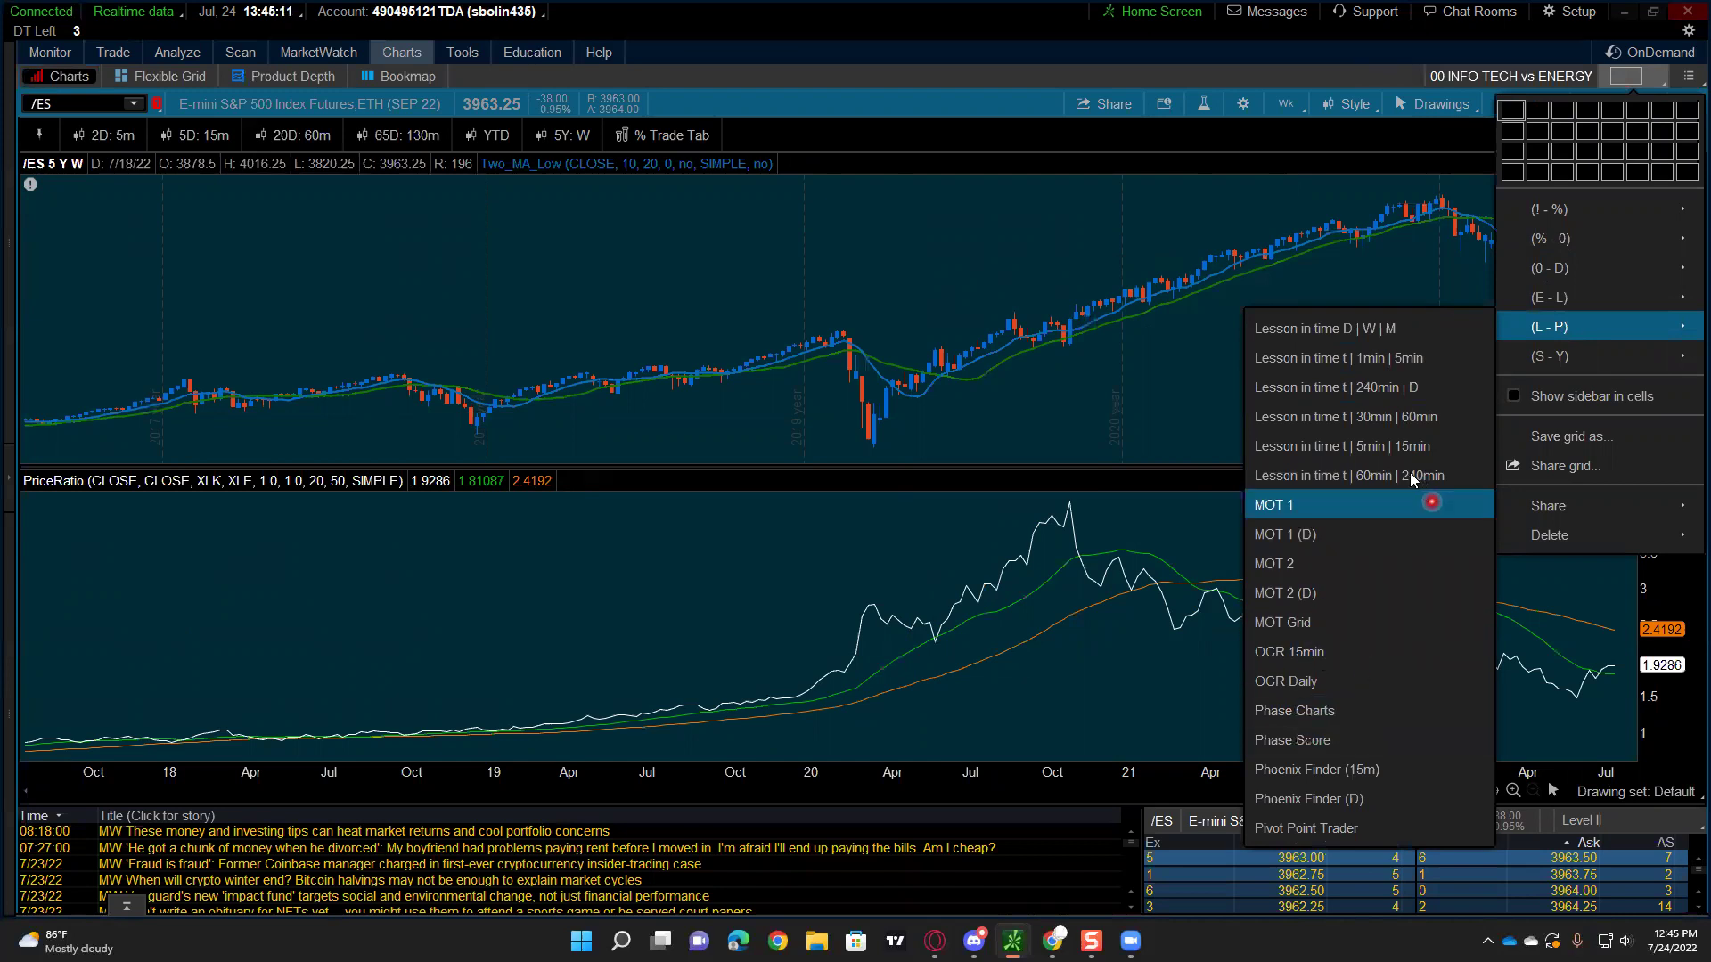
click(1552, 269)
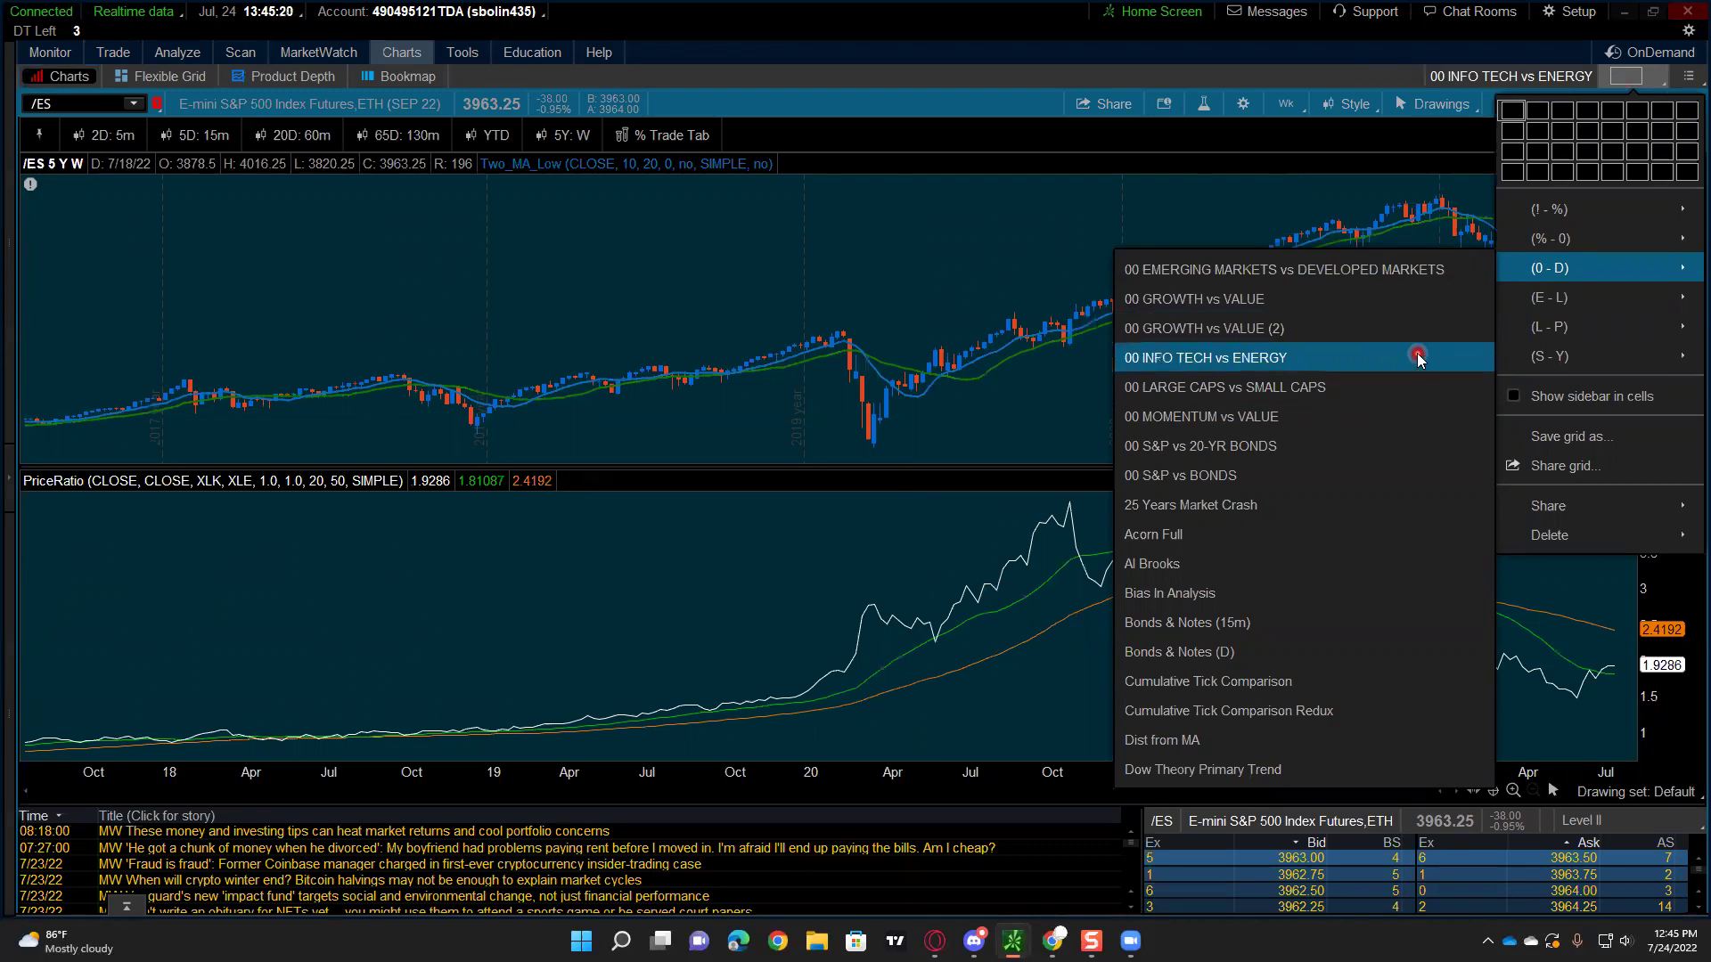
click(1363, 66)
Step: Browse the Studies > Load study set menu and close it without changes
click(1524, 107)
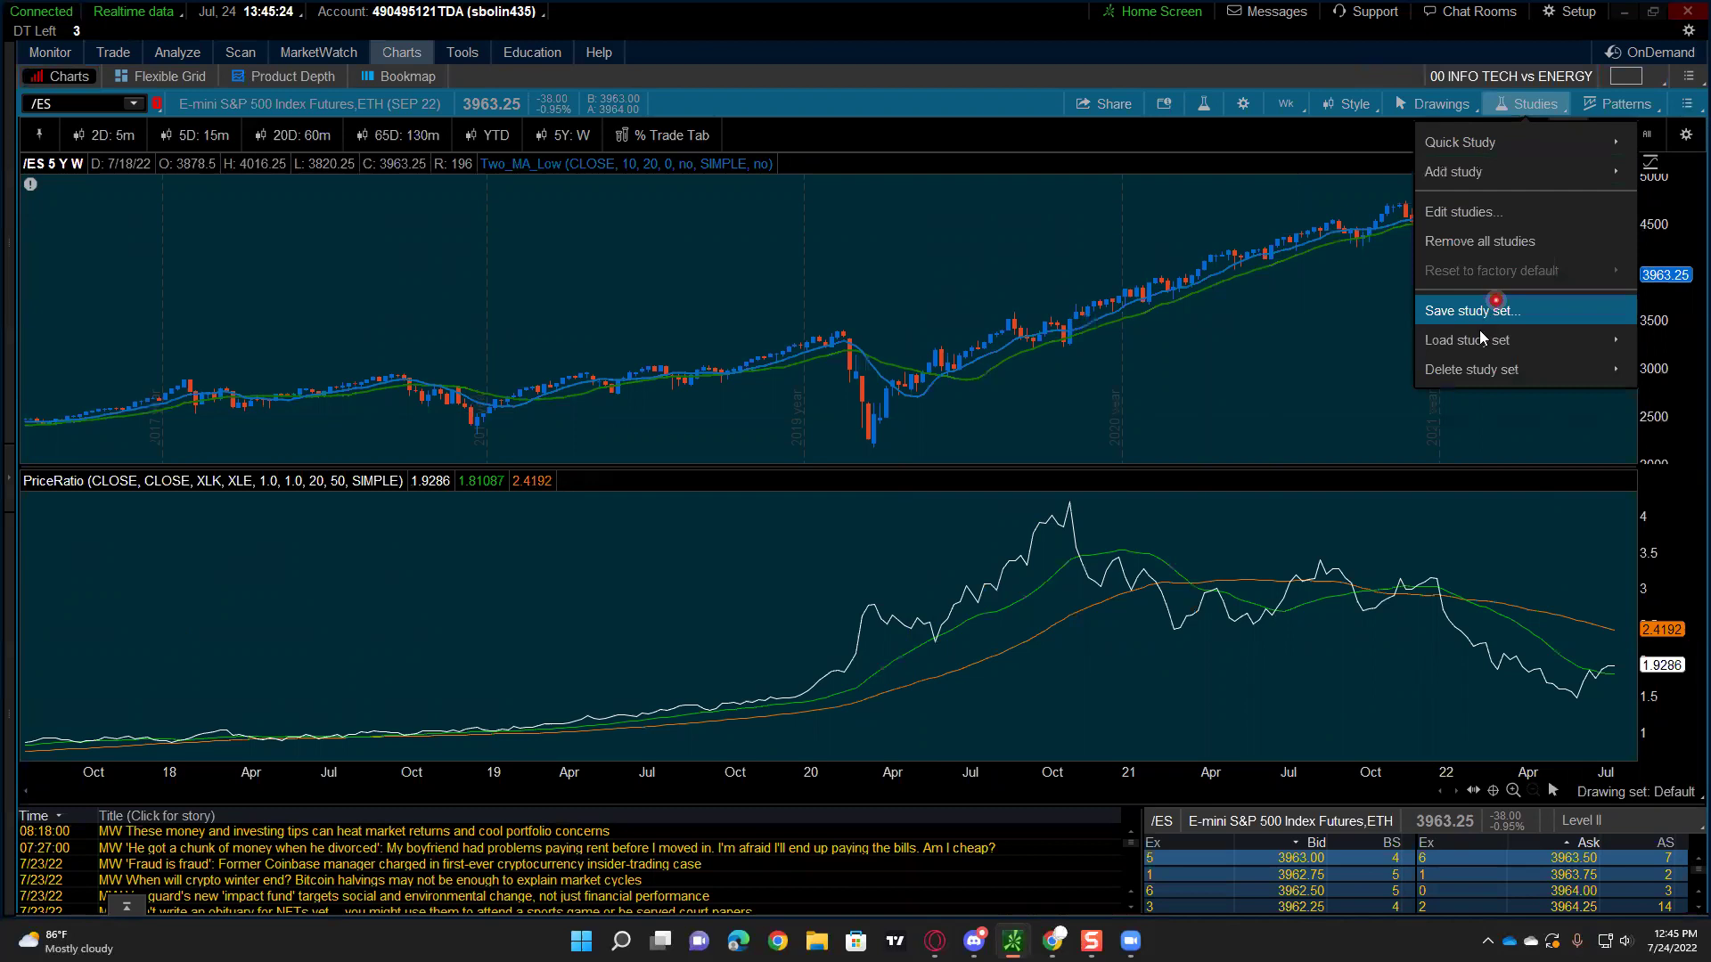
mouse_move(1466, 340)
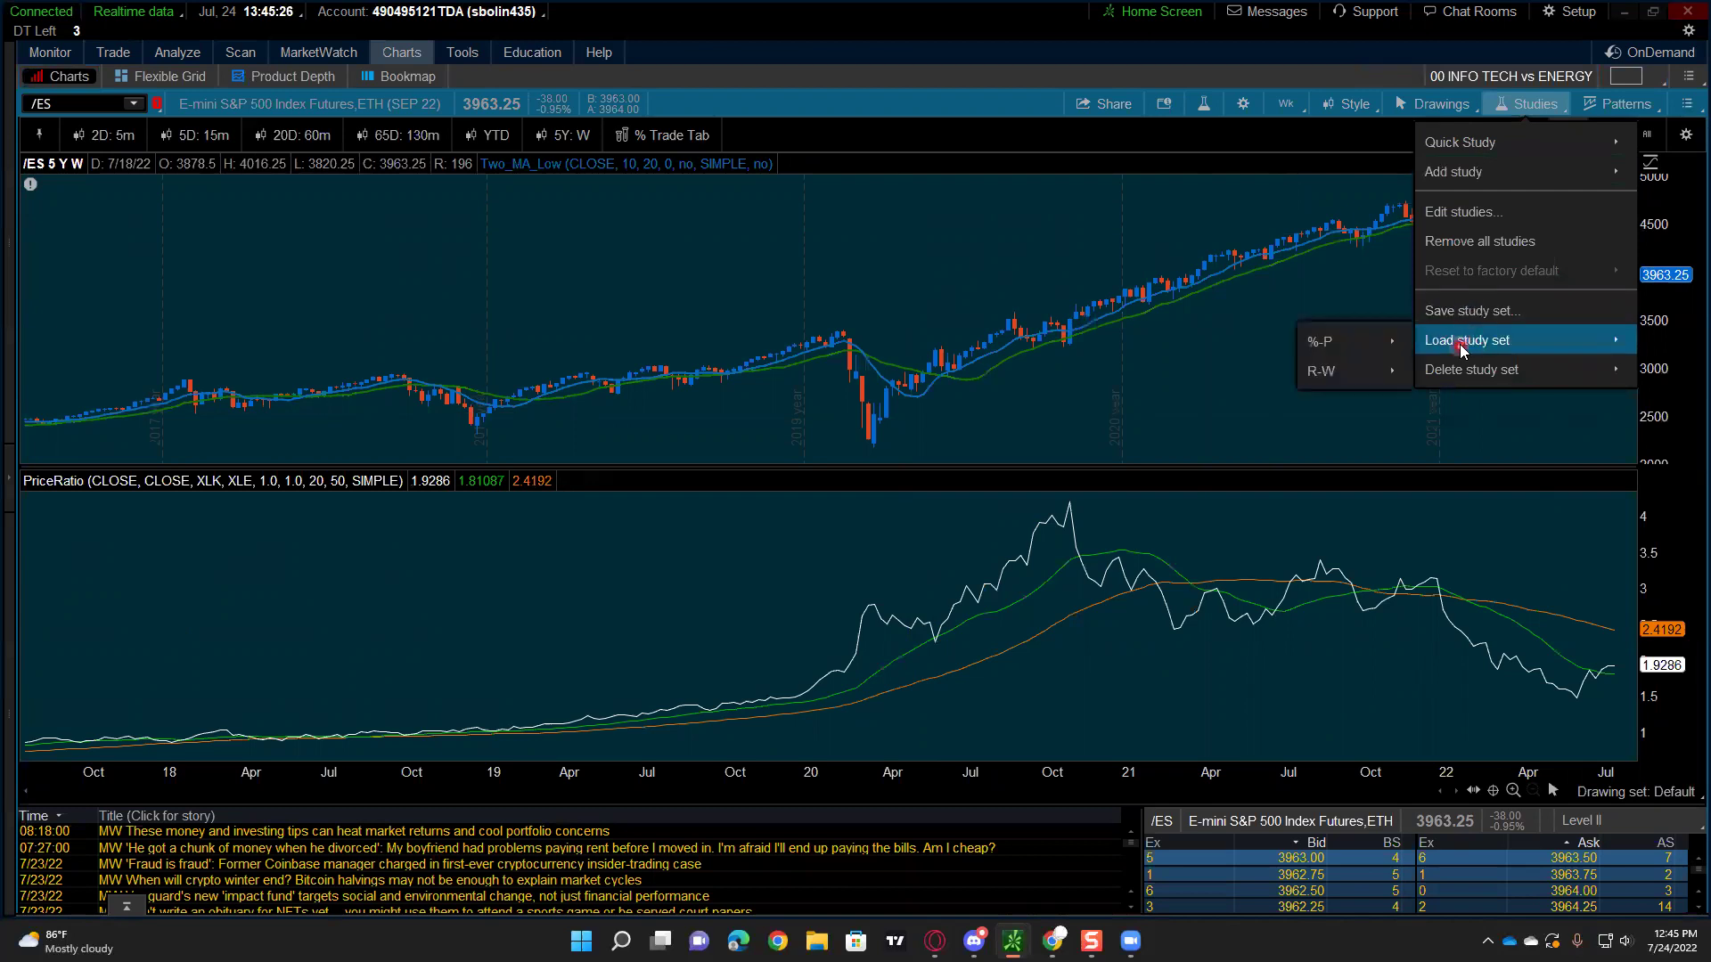
mouse_move(1368, 351)
click(1355, 81)
click(1355, 80)
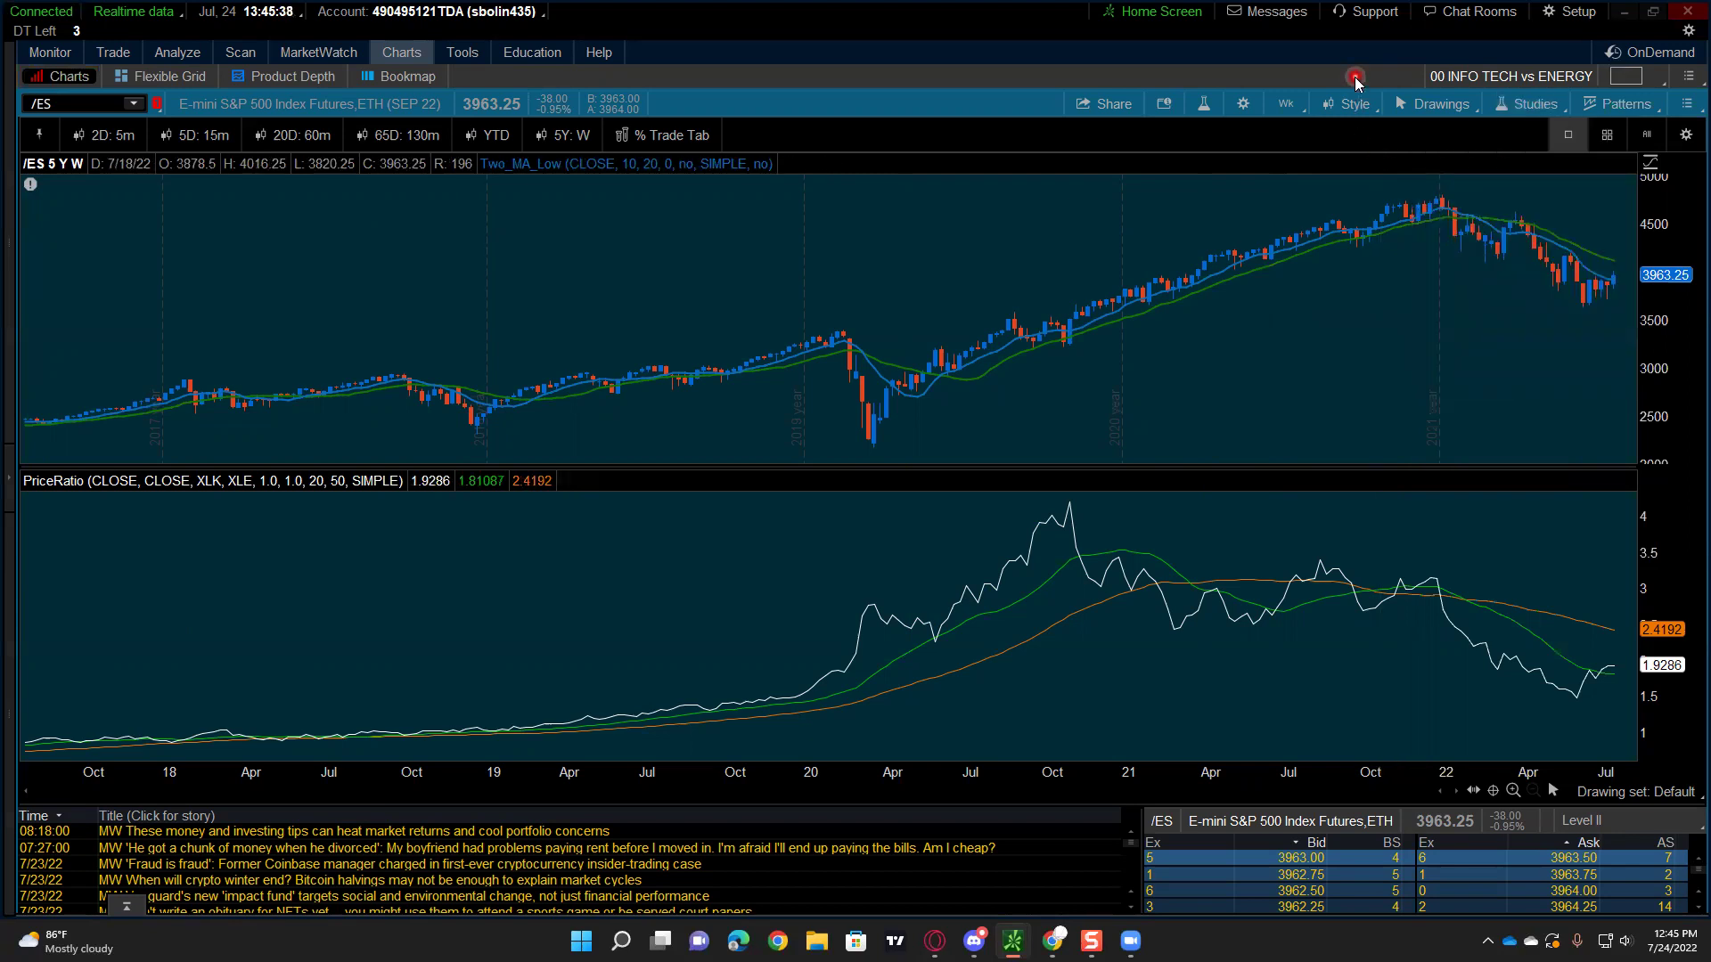